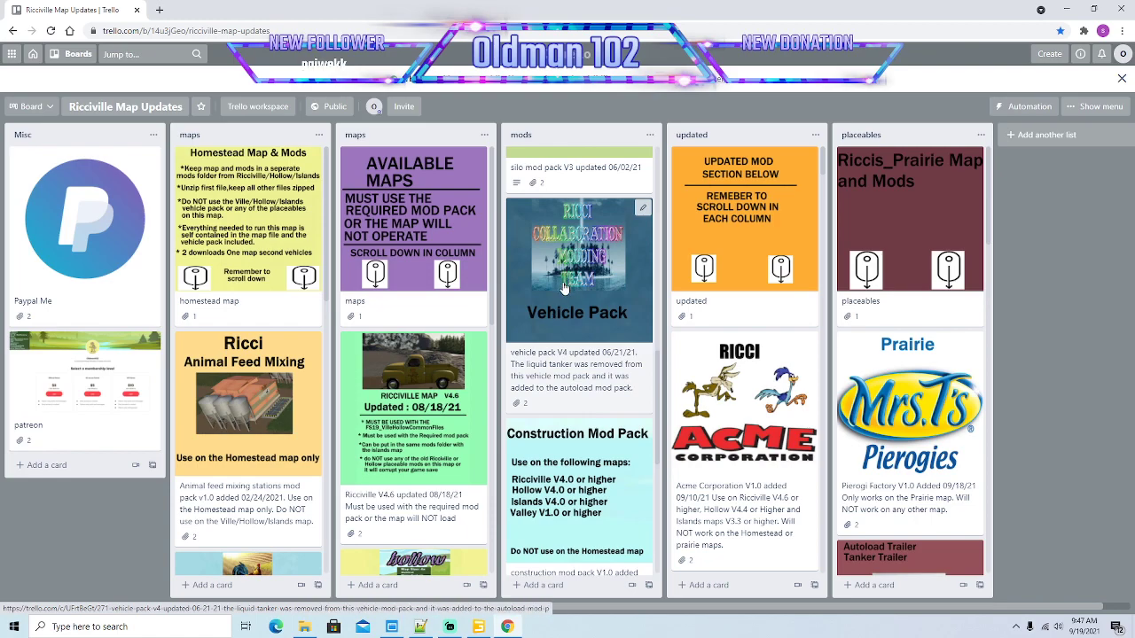
Step: Browse the cards in the mods list and both maps lists to review the available maps and mod packs
{"action": "scroll", "coordinate": [564, 284], "scroll_direction": "down", "scroll_amount": 3}
{"action": "scroll", "coordinate": [572, 261], "scroll_direction": "down", "scroll_amount": 3}
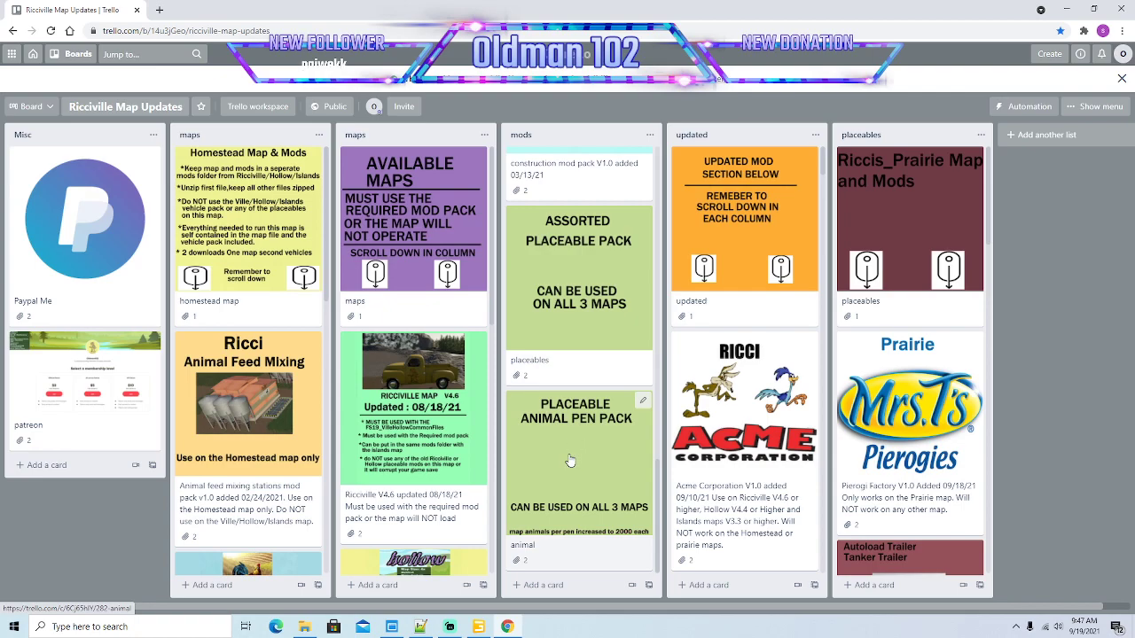
{"action": "scroll", "coordinate": [398, 317], "scroll_direction": "down", "scroll_amount": 4}
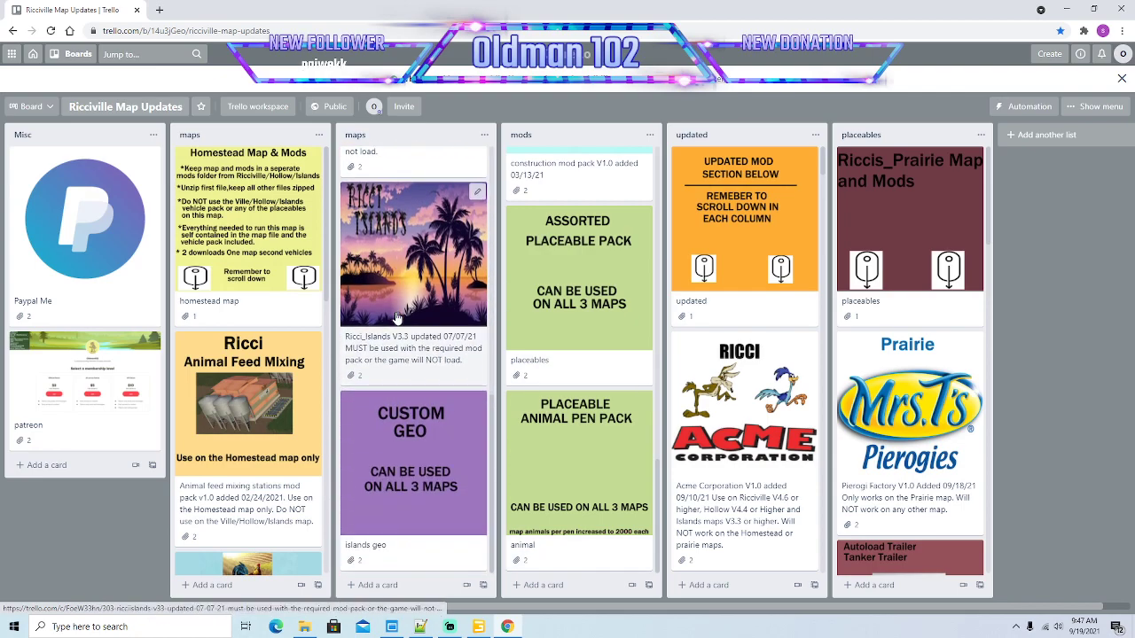
{"action": "scroll", "coordinate": [395, 362], "scroll_direction": "up", "scroll_amount": 5}
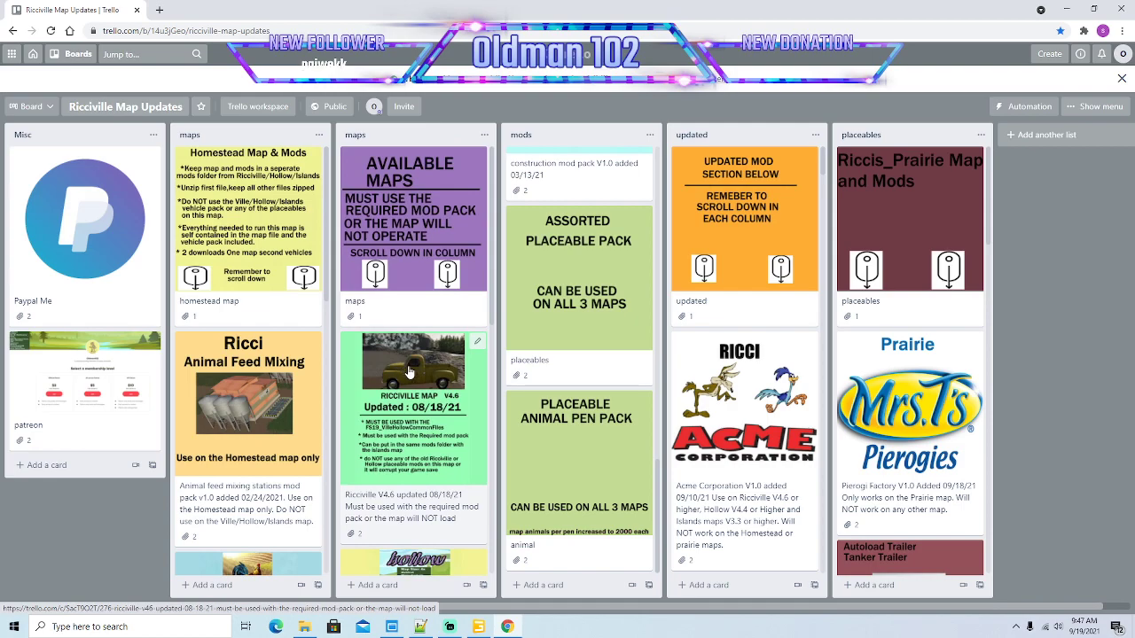
{"action": "scroll", "coordinate": [572, 386], "scroll_direction": "up", "scroll_amount": 10}
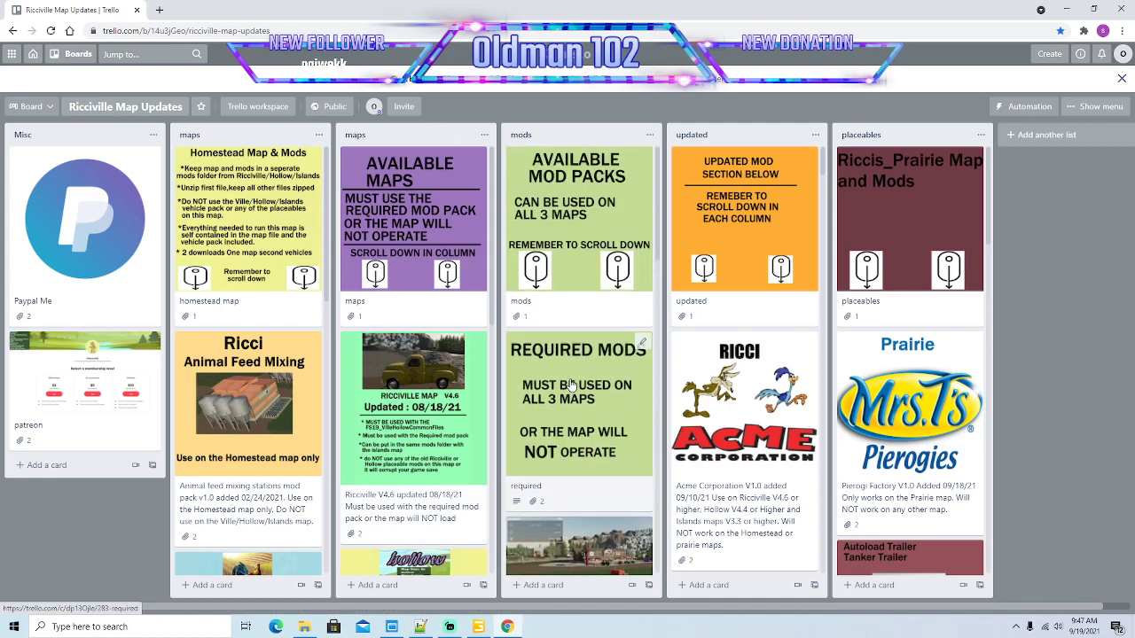
{"action": "scroll", "coordinate": [572, 385], "scroll_direction": "down", "scroll_amount": 8}
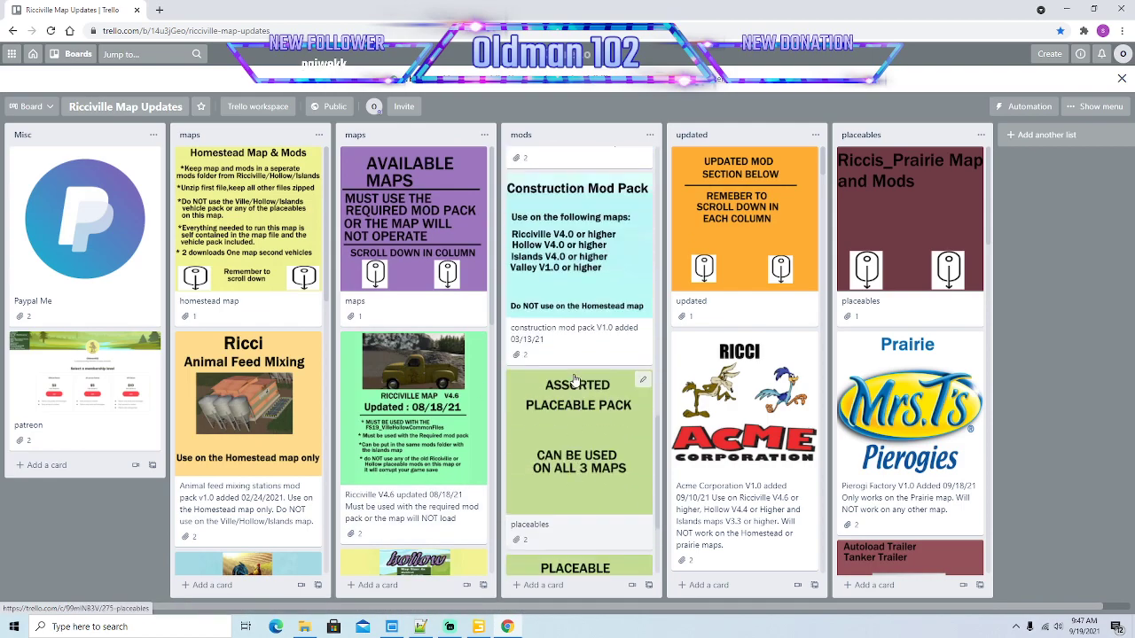
{"action": "scroll", "coordinate": [575, 380], "scroll_direction": "up", "scroll_amount": 8}
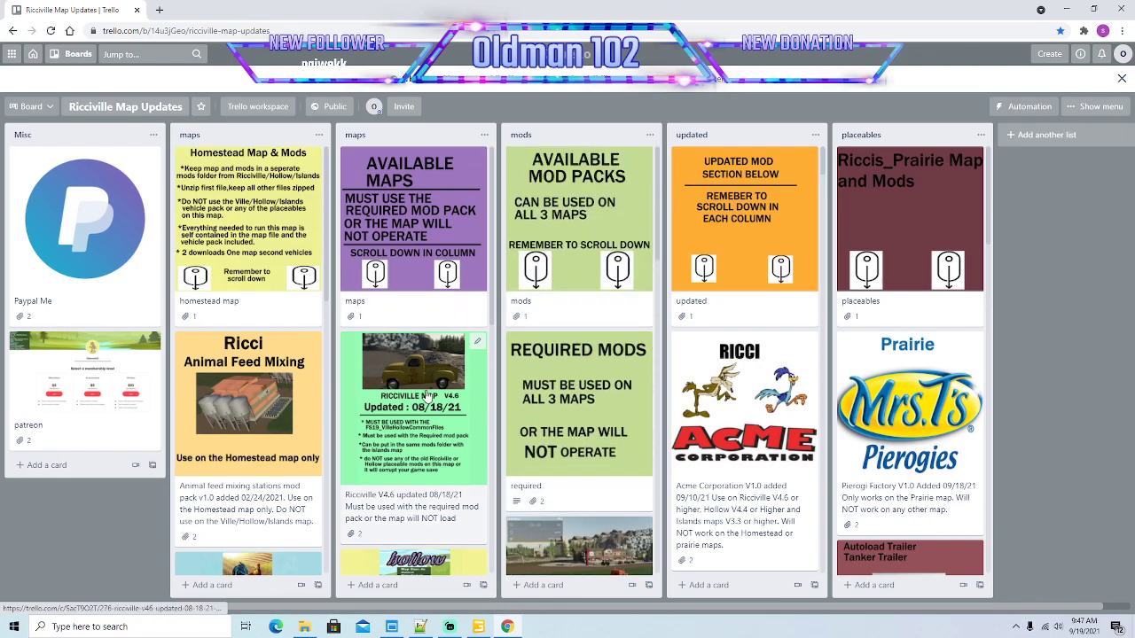
{"action": "scroll", "coordinate": [426, 397], "scroll_direction": "down", "scroll_amount": 5}
{"action": "scroll", "coordinate": [416, 395], "scroll_direction": "up", "scroll_amount": 3}
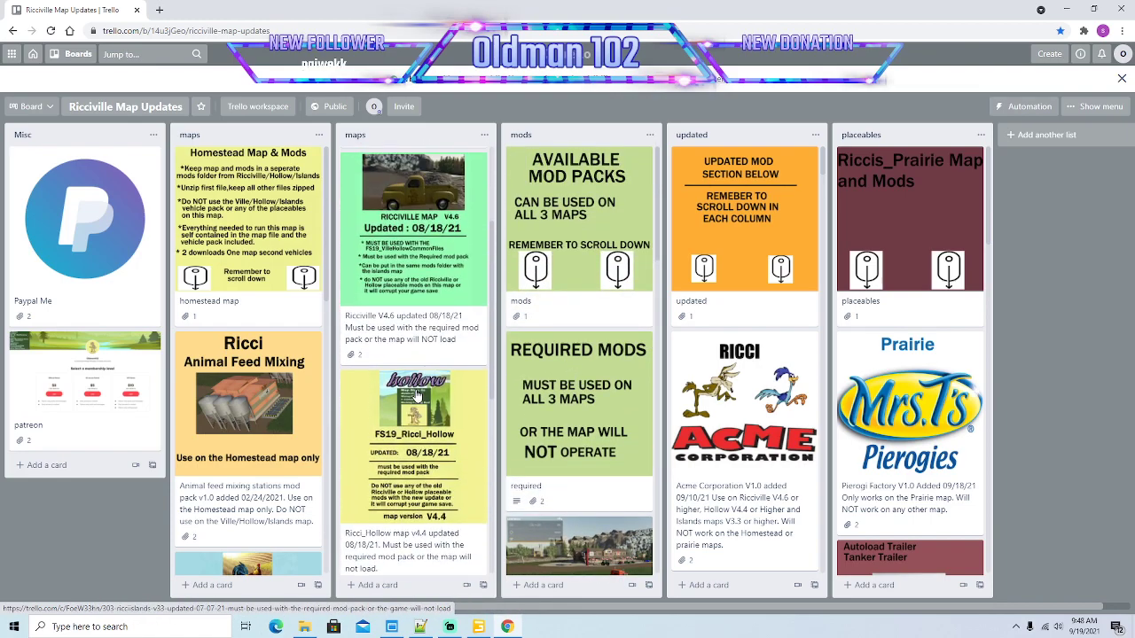
{"action": "scroll", "coordinate": [416, 395], "scroll_direction": "up", "scroll_amount": 2}
{"action": "scroll", "coordinate": [256, 282], "scroll_direction": "down", "scroll_amount": 6}
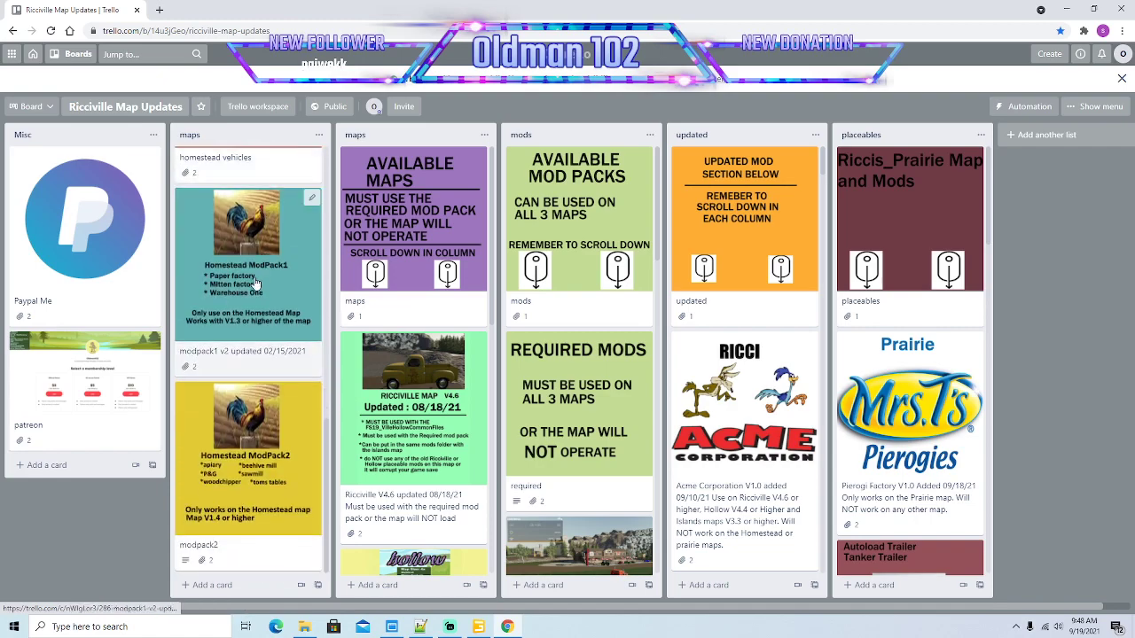
{"action": "scroll", "coordinate": [248, 328], "scroll_direction": "up", "scroll_amount": 6}
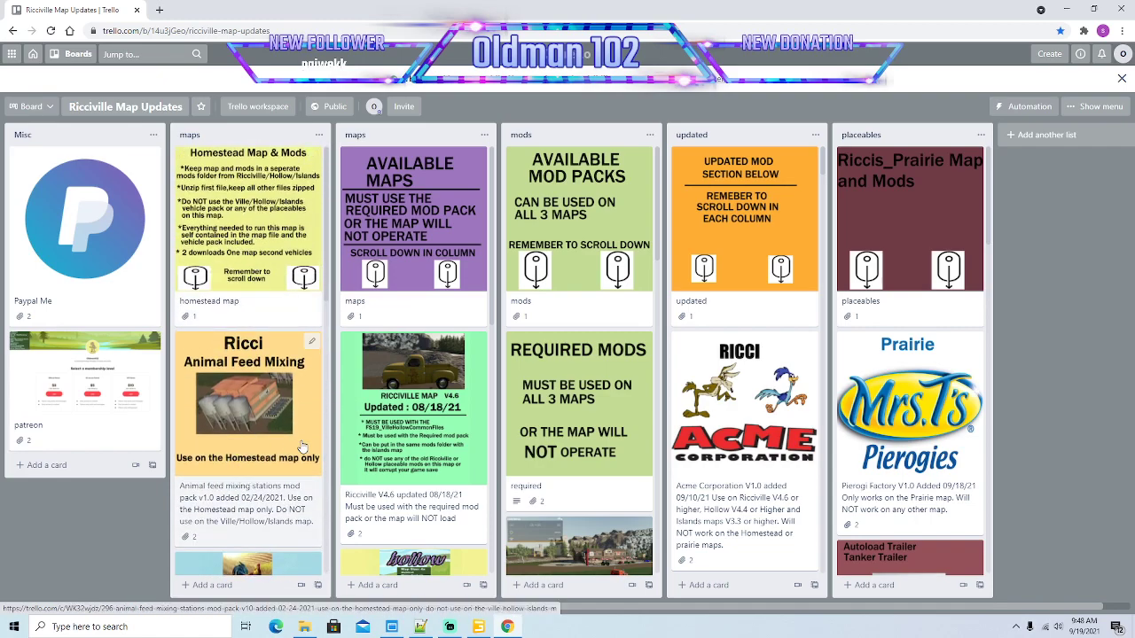
Step: Look through the placeables and updated lists for the Prairie map mods and recently updated factory packs
{"action": "scroll", "coordinate": [886, 390], "scroll_direction": "down", "scroll_amount": 10}
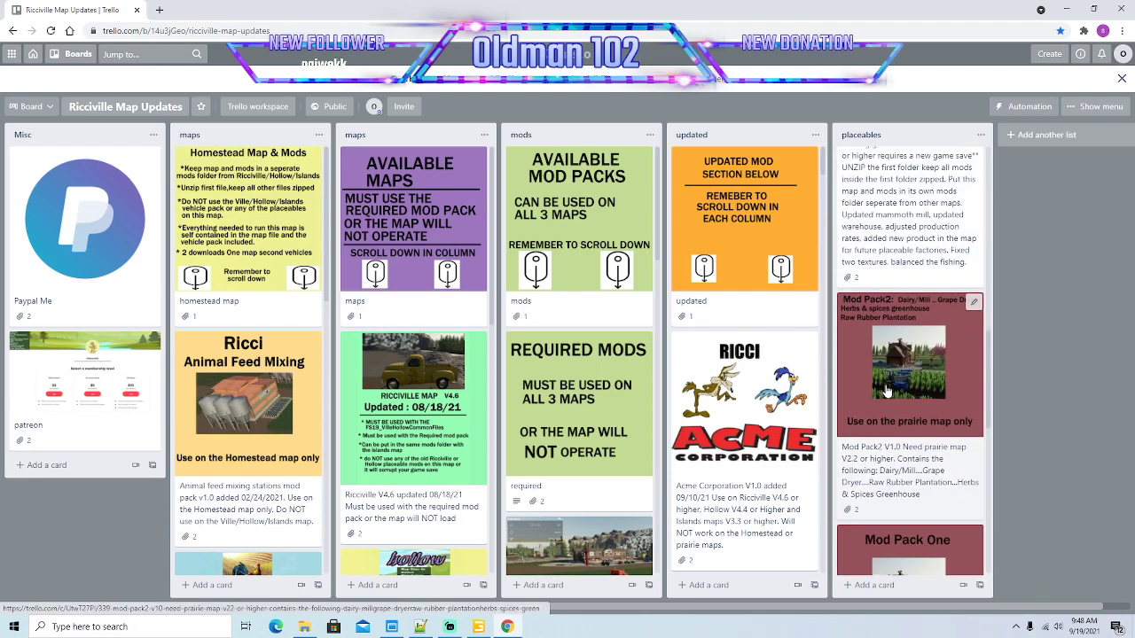
{"action": "scroll", "coordinate": [887, 392], "scroll_direction": "down", "scroll_amount": 6}
{"action": "scroll", "coordinate": [890, 425], "scroll_direction": "up", "scroll_amount": 13}
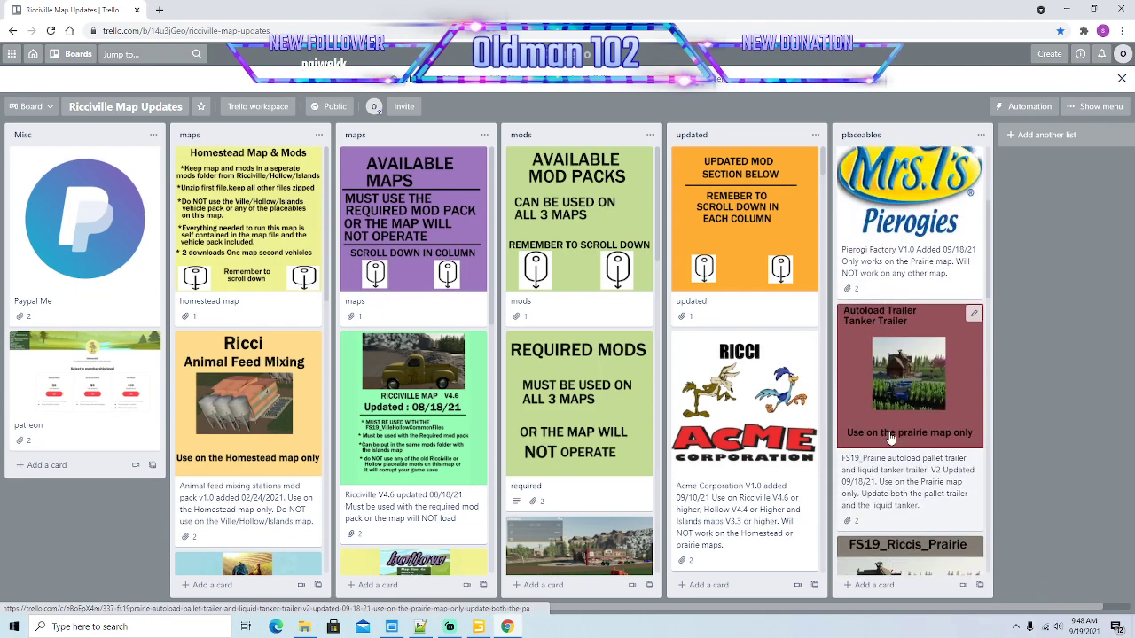
{"action": "scroll", "coordinate": [891, 439], "scroll_direction": "up", "scroll_amount": 3}
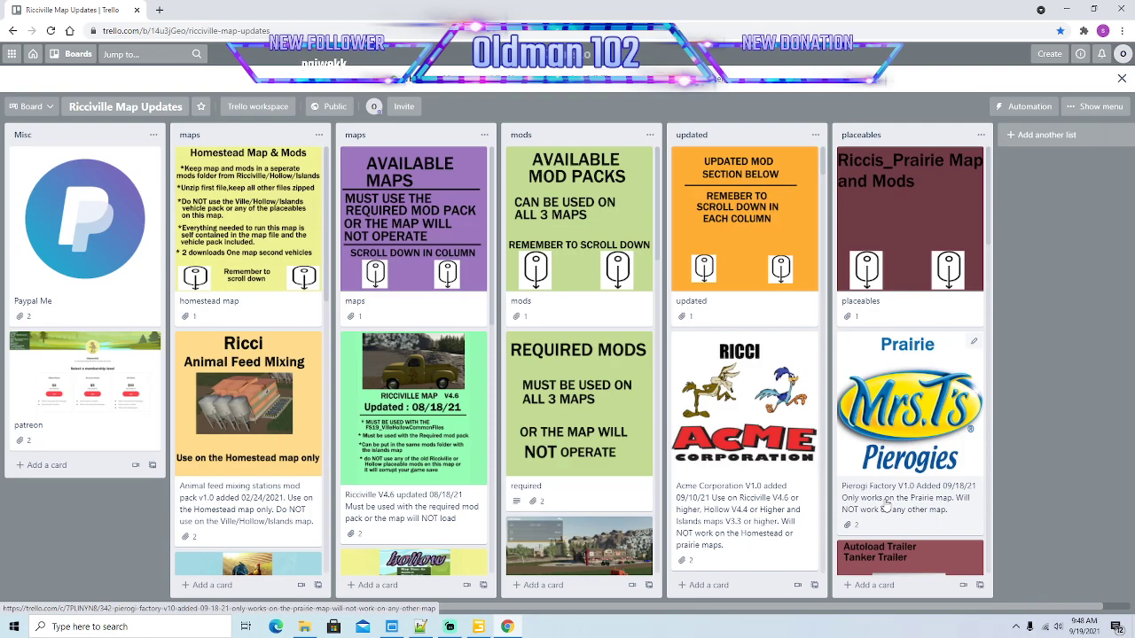
{"action": "scroll", "coordinate": [749, 326], "scroll_direction": "down", "scroll_amount": 8}
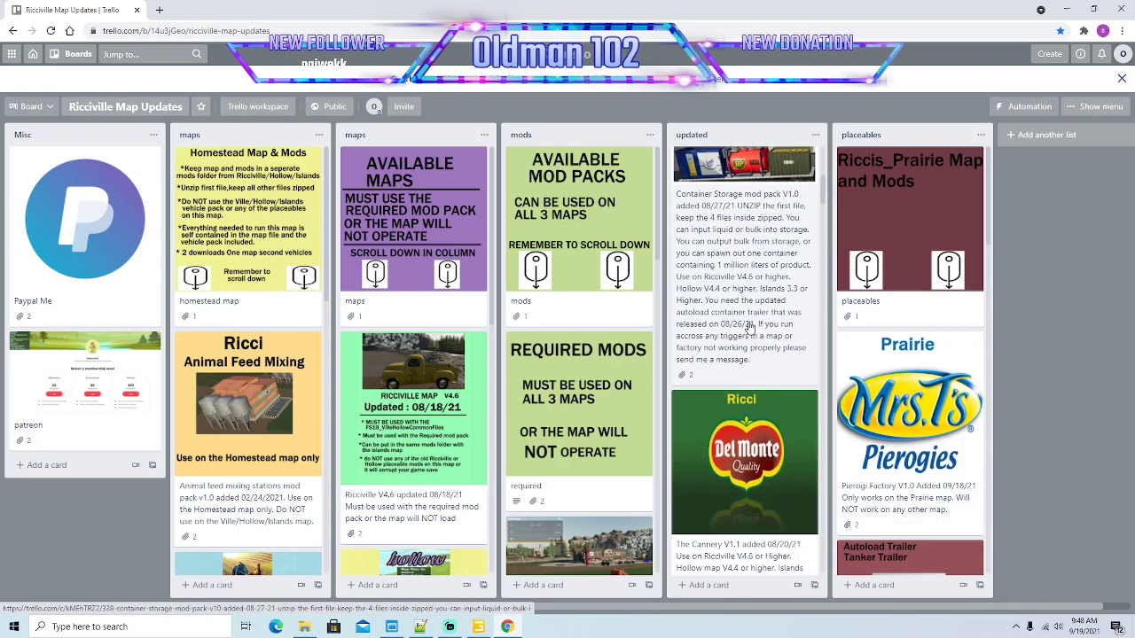
{"action": "scroll", "coordinate": [750, 326], "scroll_direction": "down", "scroll_amount": 10}
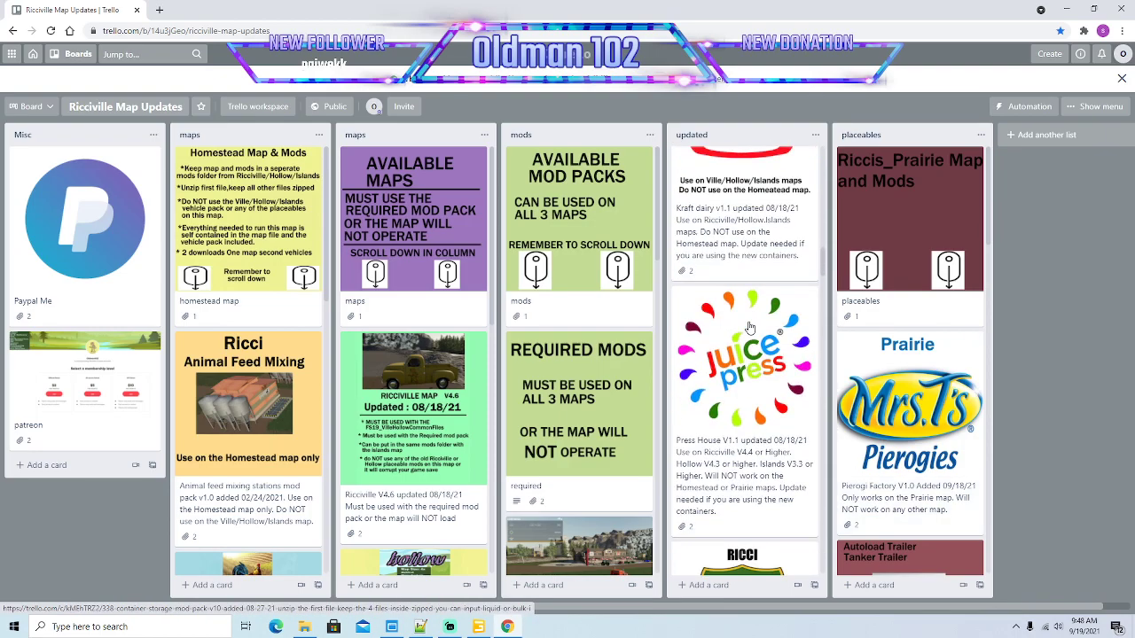
{"action": "scroll", "coordinate": [749, 328], "scroll_direction": "down", "scroll_amount": 4}
{"action": "scroll", "coordinate": [749, 328], "scroll_direction": "up", "scroll_amount": 4}
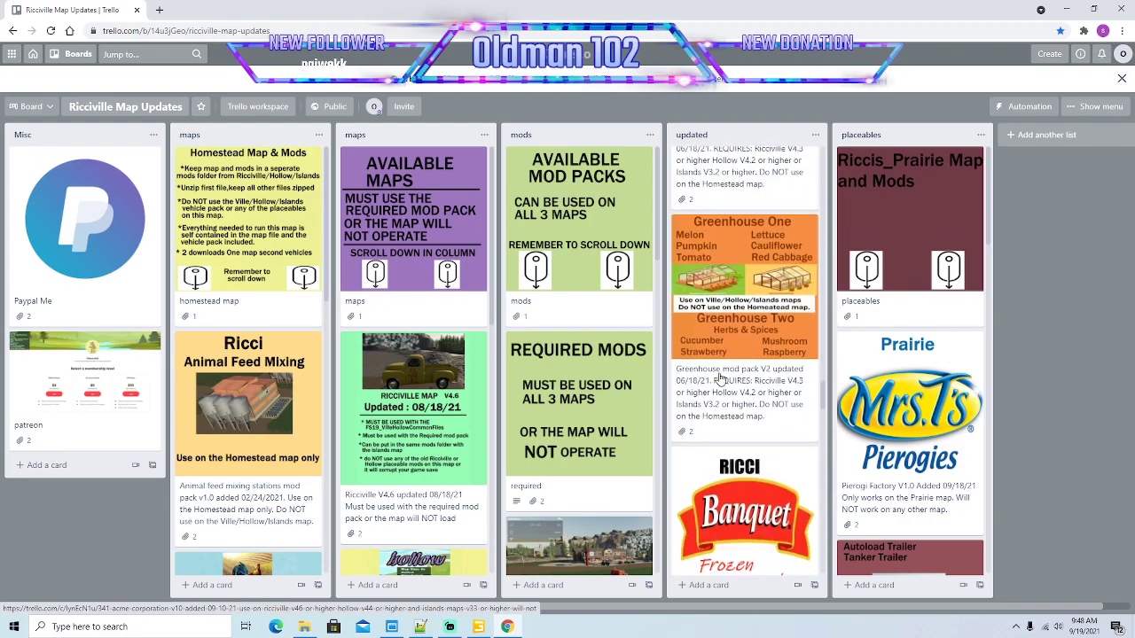
{"action": "scroll", "coordinate": [720, 380], "scroll_direction": "down", "scroll_amount": 10}
{"action": "scroll", "coordinate": [720, 380], "scroll_direction": "up", "scroll_amount": 7}
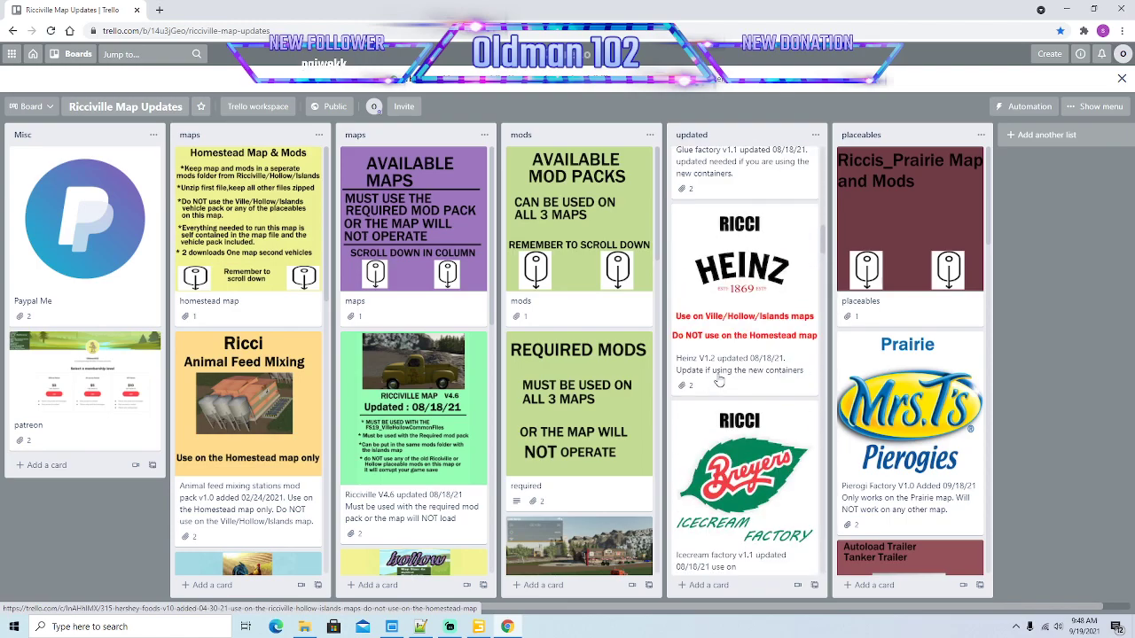
{"action": "scroll", "coordinate": [720, 379], "scroll_direction": "up", "scroll_amount": 10}
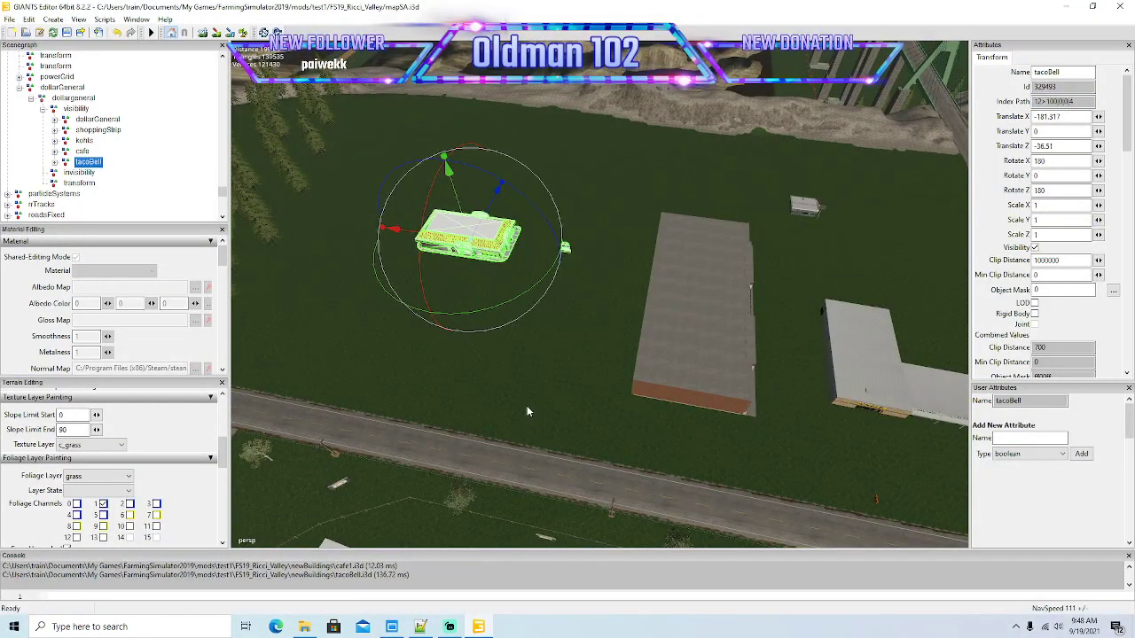
Step: Switch to GIANTS Editor and examine the building layout on the grass lot across from the football stadium
{"action": "scroll", "coordinate": [527, 406], "scroll_direction": "down", "scroll_amount": 6}
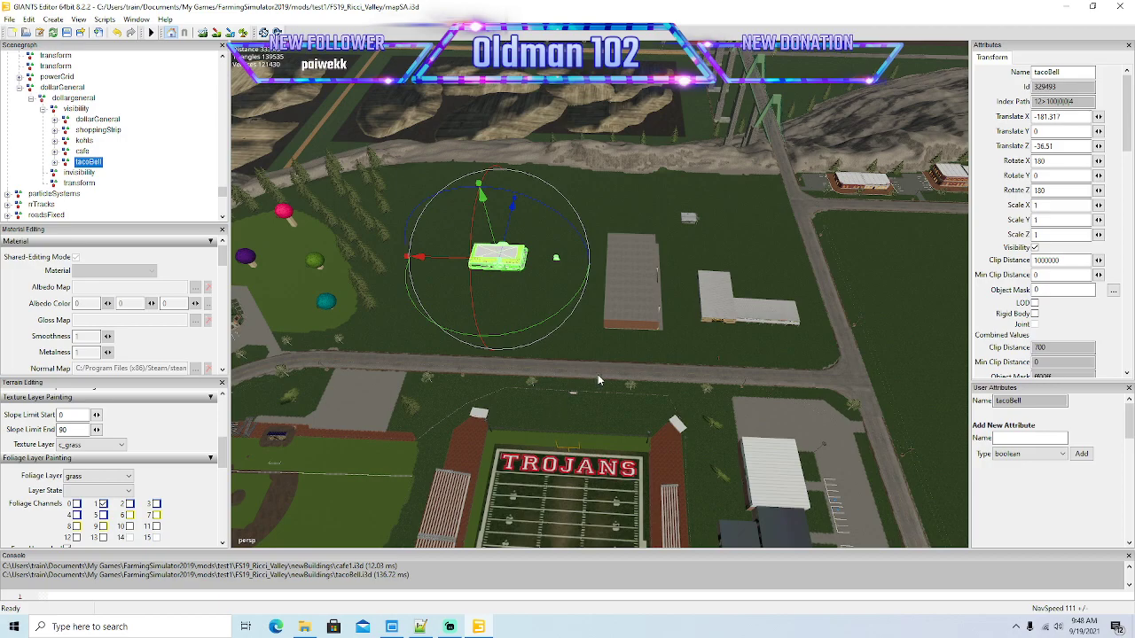
{"action": "scroll", "coordinate": [598, 374], "scroll_direction": "up", "scroll_amount": 6}
{"action": "scroll", "coordinate": [610, 369], "scroll_direction": "down", "scroll_amount": 3}
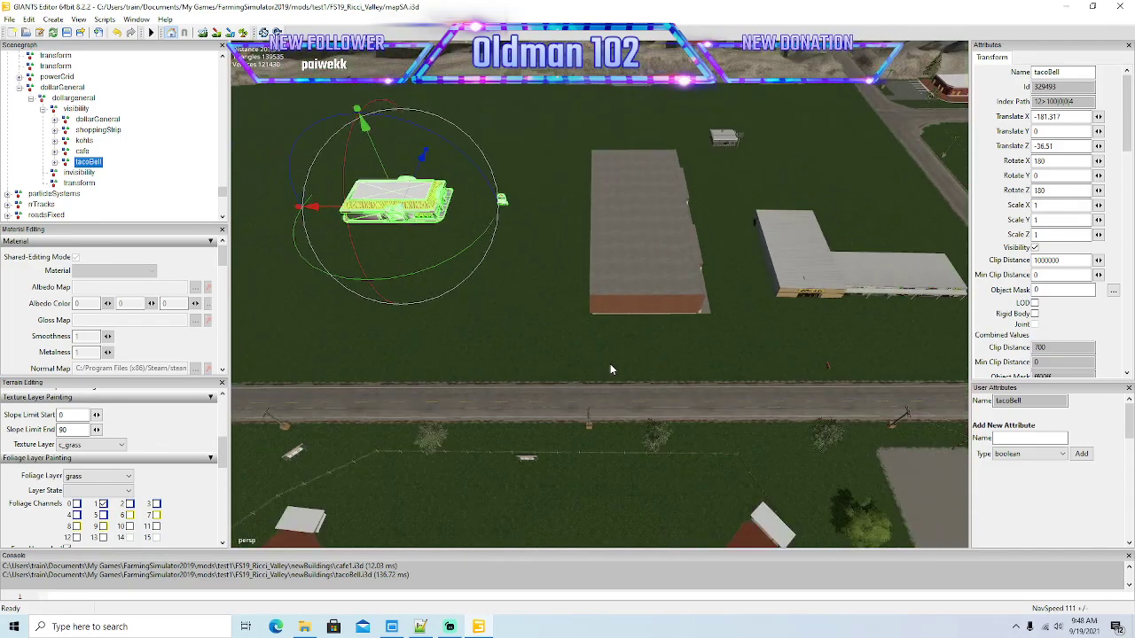
{"action": "left_click_drag", "start_coordinate": [610, 369], "coordinate": [581, 357], "text": "alt"}
{"action": "scroll", "coordinate": [694, 361], "scroll_direction": "up", "scroll_amount": 4}
{"action": "scroll", "coordinate": [582, 359], "scroll_direction": "down", "scroll_amount": 3}
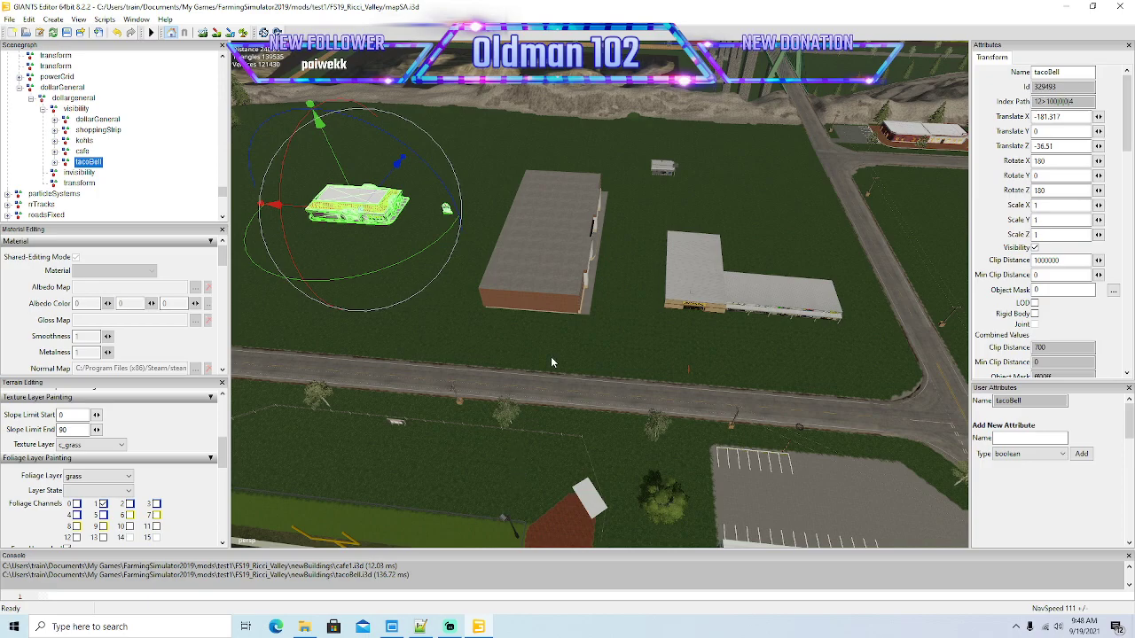
{"action": "scroll", "coordinate": [553, 358], "scroll_direction": "down", "scroll_amount": 5}
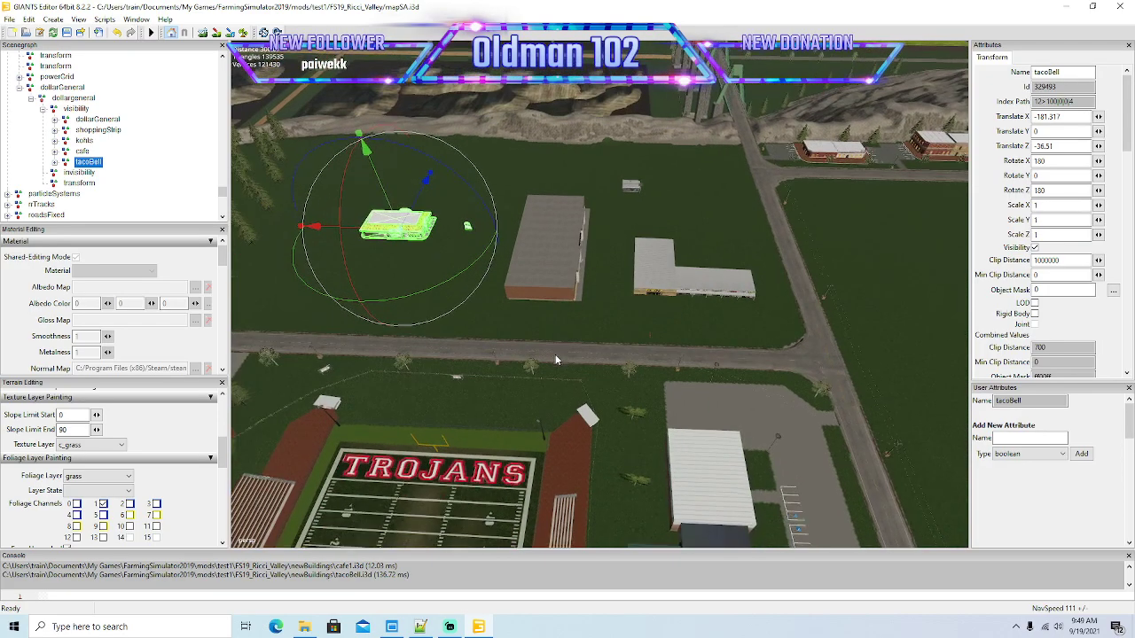
{"action": "left_click_drag", "start_coordinate": [554, 356], "coordinate": [506, 332], "text": "alt"}
{"action": "scroll", "coordinate": [617, 330], "scroll_direction": "up", "scroll_amount": 5}
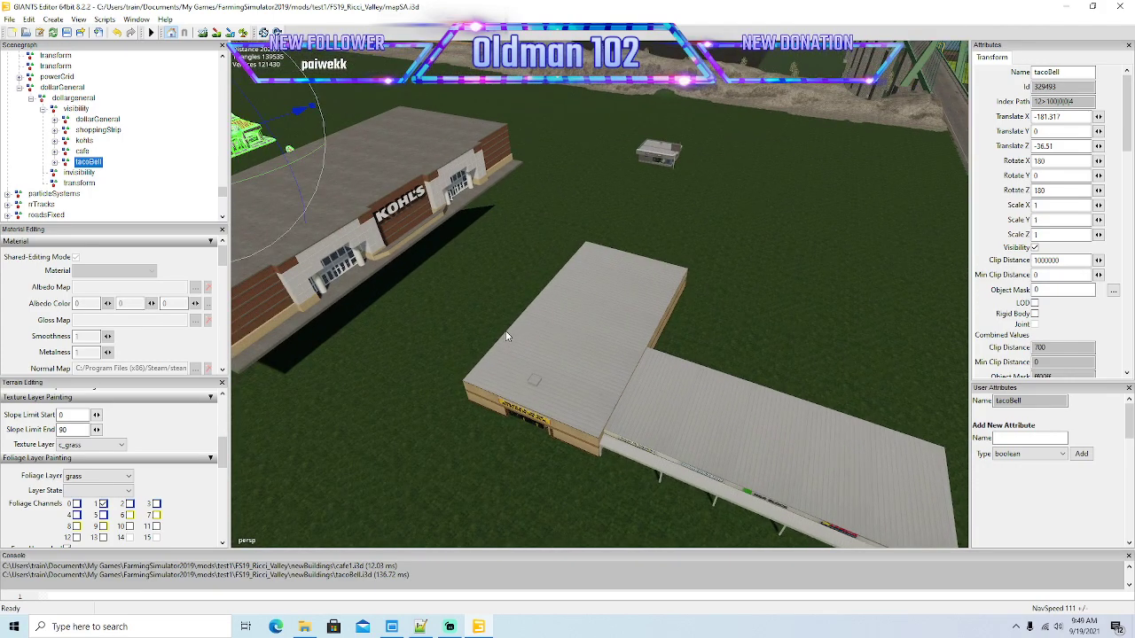
{"action": "scroll", "coordinate": [506, 336], "scroll_direction": "down", "scroll_amount": 8}
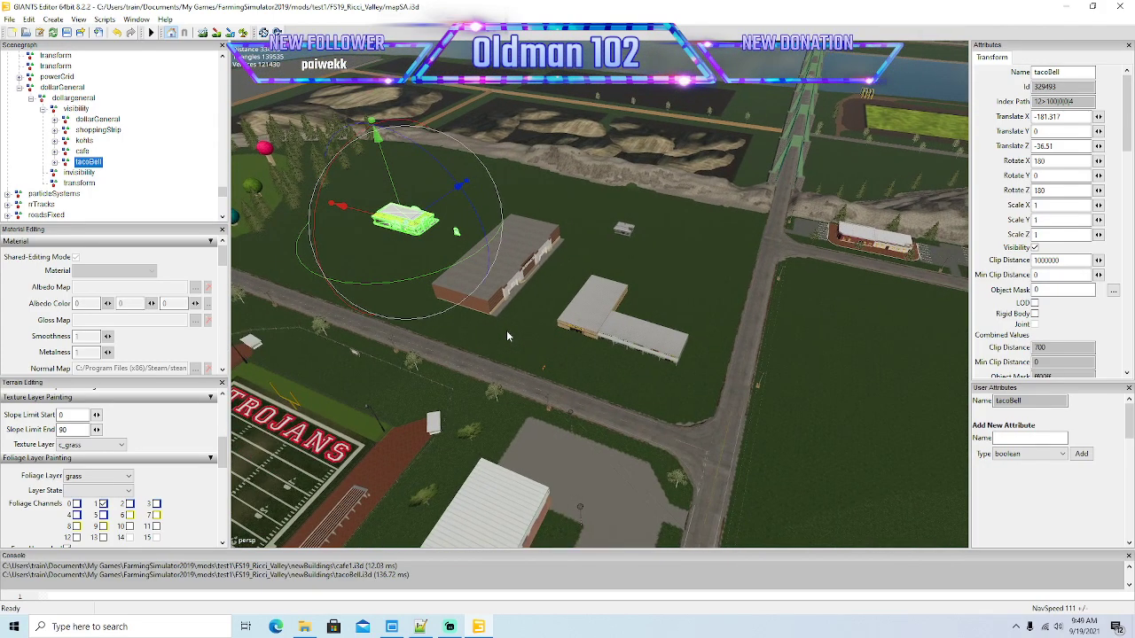
Step: Move the kohls building across the lot to about X 16.6 and Z -59.5
{"action": "left_click", "coordinate": [82, 141]}
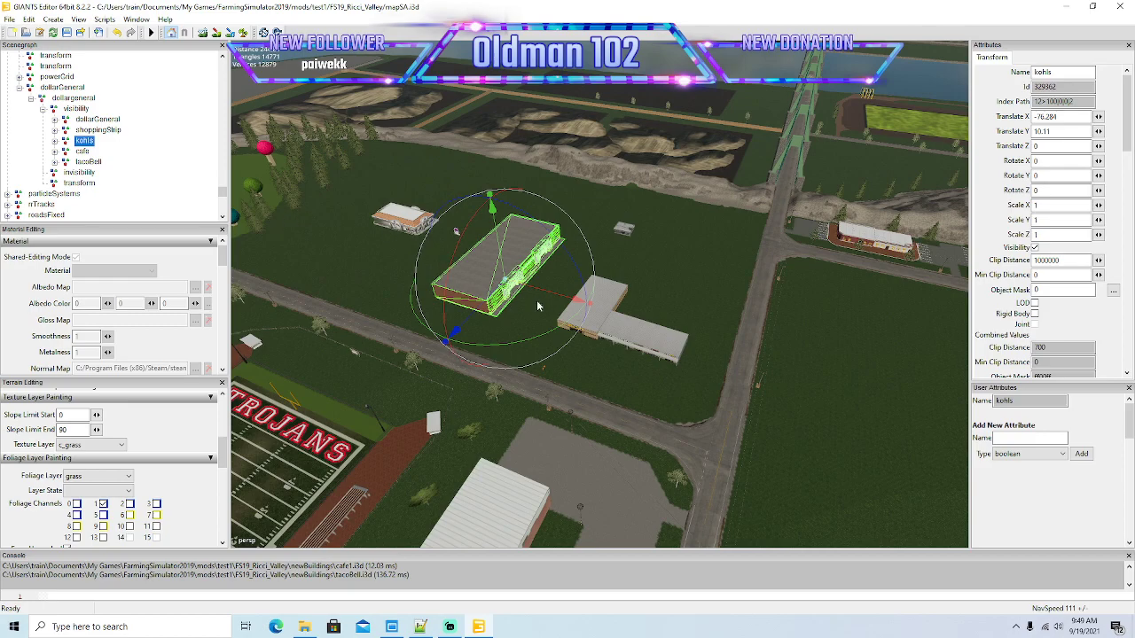
{"action": "scroll", "coordinate": [595, 334], "scroll_direction": "up", "scroll_amount": 8}
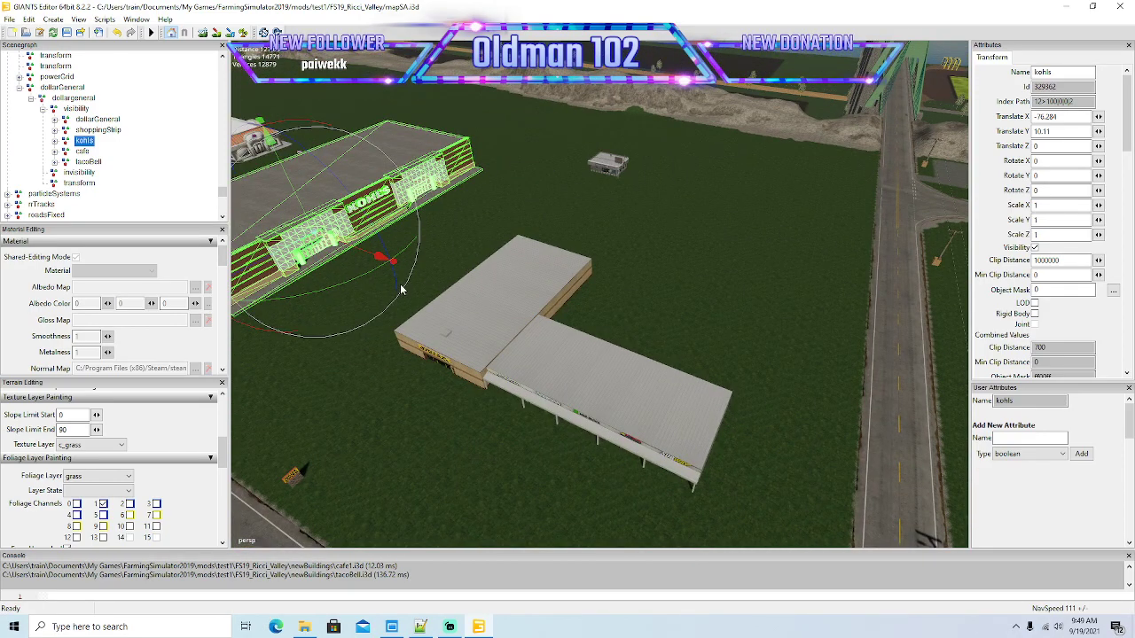
{"action": "scroll", "coordinate": [401, 289], "scroll_direction": "down", "scroll_amount": 5}
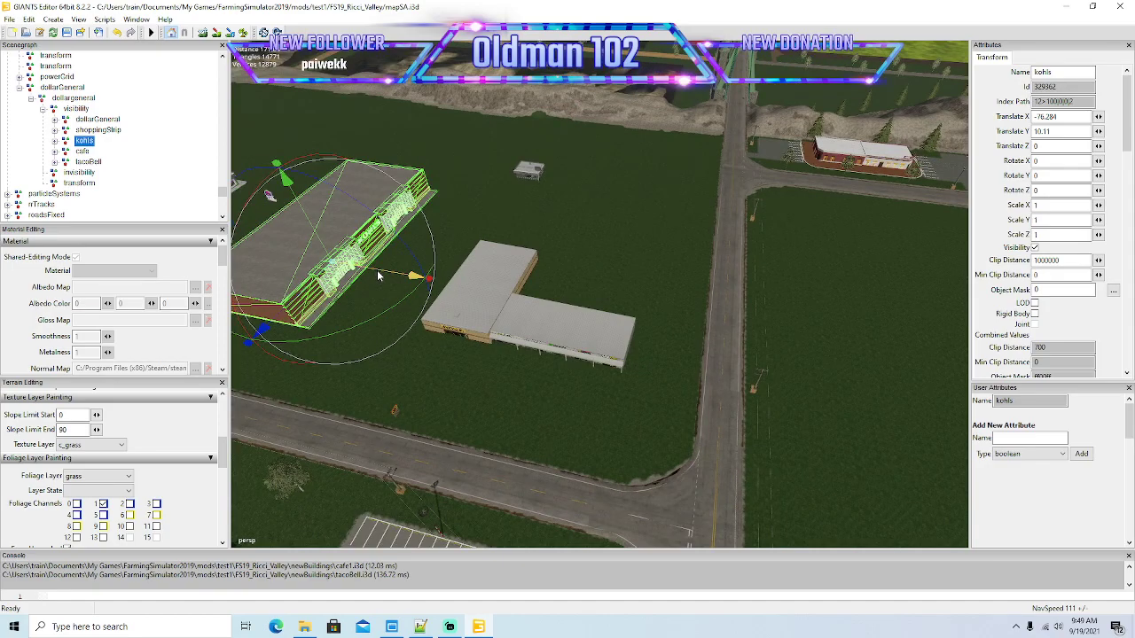
{"action": "left_click_drag", "start_coordinate": [376, 270], "coordinate": [642, 319]}
{"action": "left_click_drag", "start_coordinate": [723, 360], "coordinate": [779, 329], "text": "alt"}
{"action": "scroll", "coordinate": [779, 329], "scroll_direction": "up", "scroll_amount": 3}
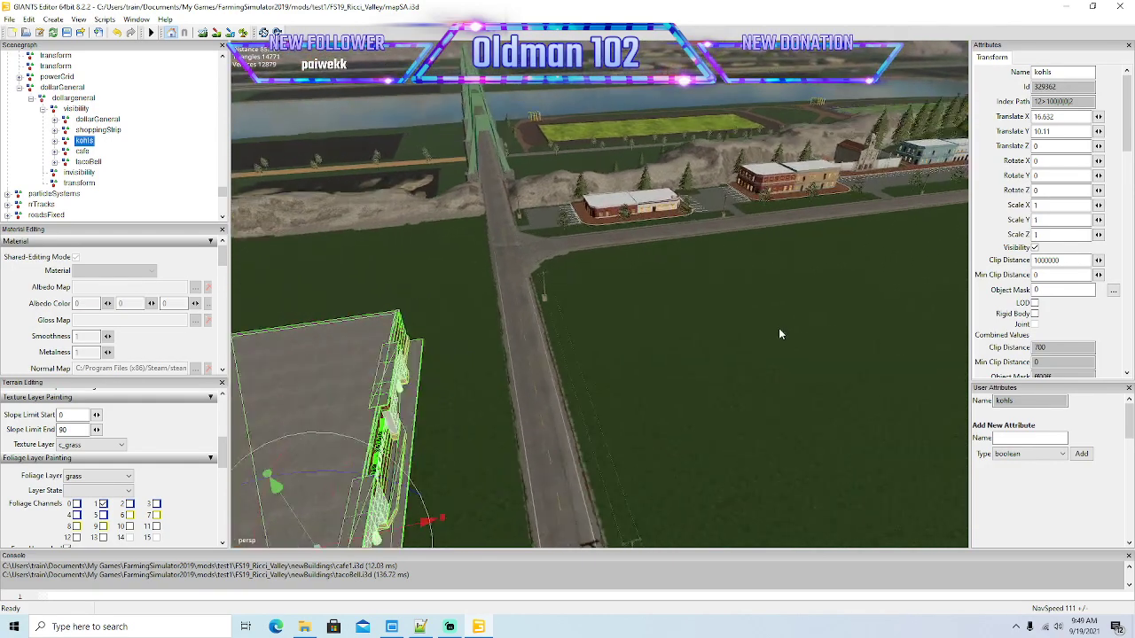
{"action": "right_click_drag", "start_coordinate": [778, 335], "coordinate": [512, 296]}
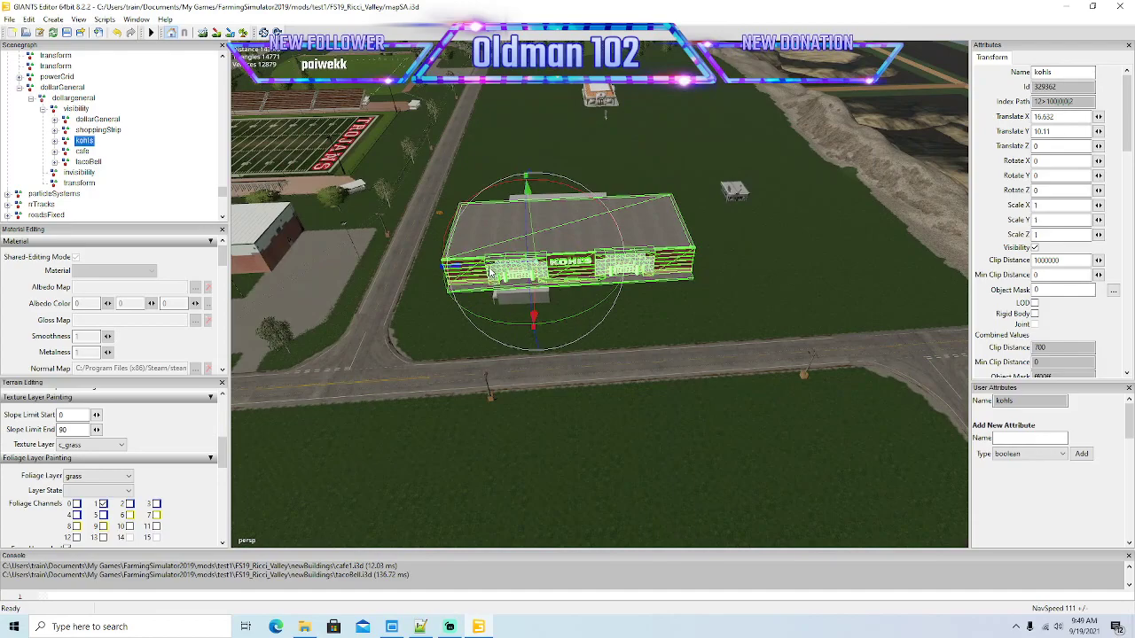
{"action": "left_click_drag", "start_coordinate": [490, 272], "coordinate": [740, 301]}
Step: Lower the kohls building to about Y 0.6 and reposition it behind the dollarGeneral building at about X -10.7, Z -57.3
{"action": "scroll", "coordinate": [707, 312], "scroll_direction": "up", "scroll_amount": 5}
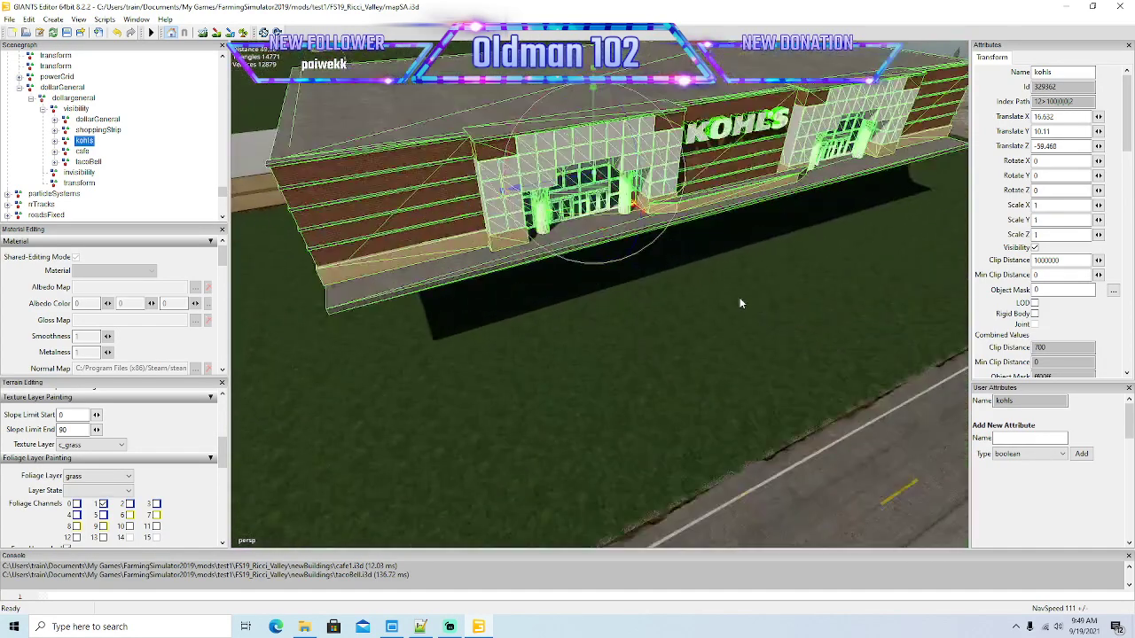
{"action": "left_click_drag", "start_coordinate": [598, 132], "coordinate": [627, 228]}
{"action": "scroll", "coordinate": [602, 218], "scroll_direction": "down", "scroll_amount": 5}
{"action": "scroll", "coordinate": [626, 257], "scroll_direction": "down", "scroll_amount": 3}
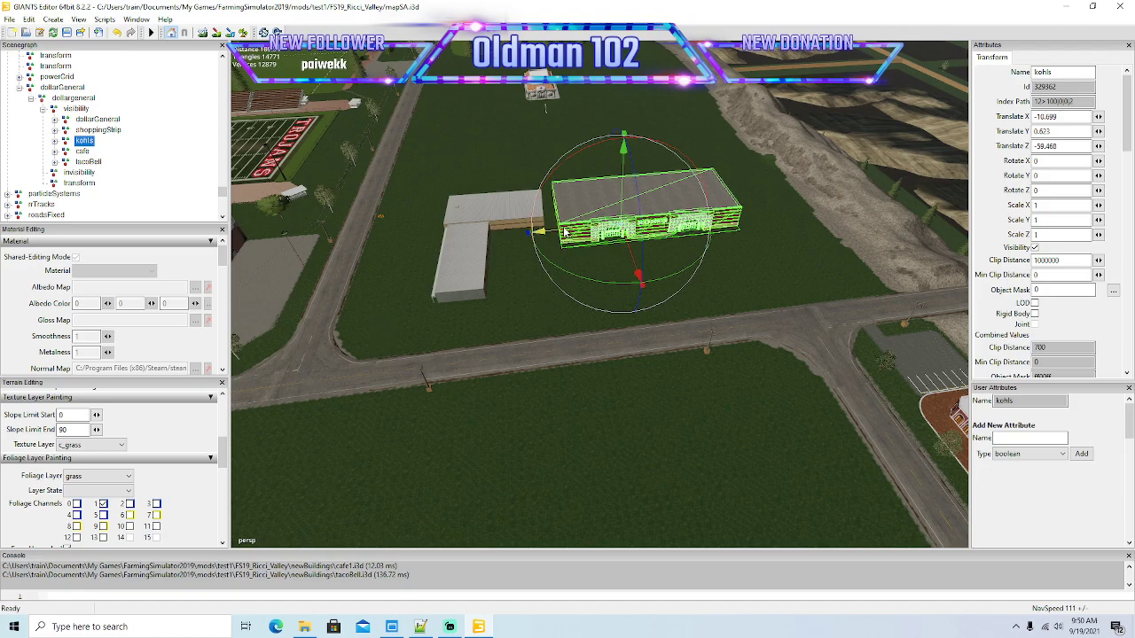
{"action": "left_click_drag", "start_coordinate": [564, 231], "coordinate": [561, 233]}
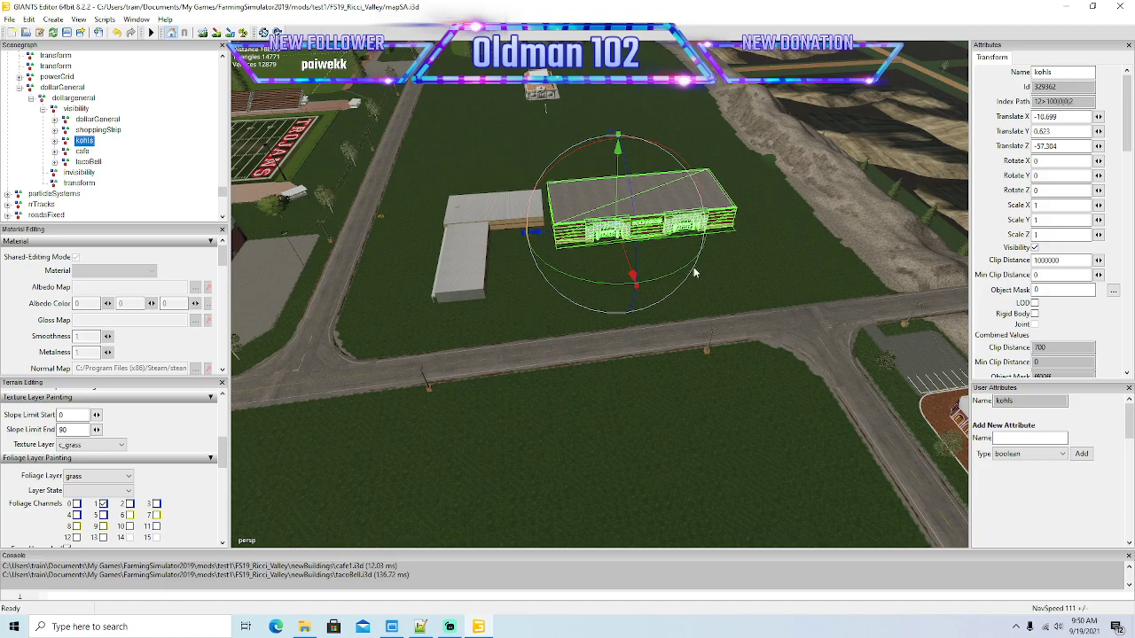
Step: Move the dollarGeneral building along X away from the shopping strip, to the area near the tacoBell building
{"action": "left_click_drag", "start_coordinate": [550, 323], "coordinate": [741, 323], "text": "alt"}
{"action": "scroll", "coordinate": [508, 269], "scroll_direction": "up", "scroll_amount": 8}
{"action": "scroll", "coordinate": [763, 328], "scroll_direction": "down", "scroll_amount": 8}
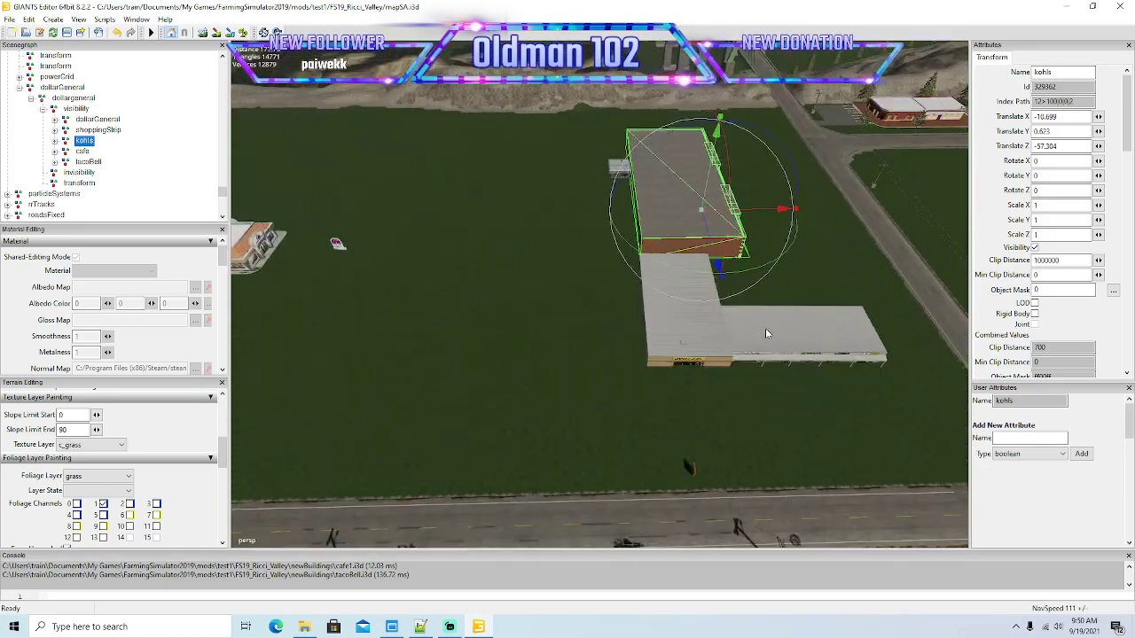
{"action": "left_click", "coordinate": [96, 119]}
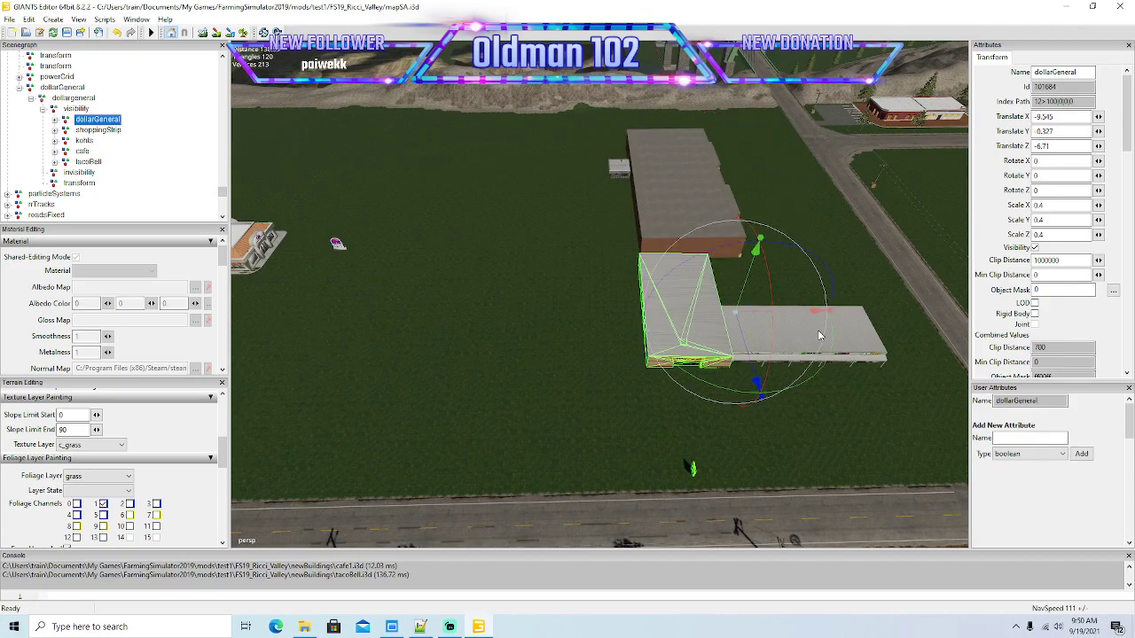
{"action": "left_click_drag", "start_coordinate": [816, 315], "coordinate": [385, 310]}
Step: Move the shoppingStrip against the plain brick end wall of the kohls building, at about X -24.9, Z -16.4
{"action": "left_click", "coordinate": [68, 130]}
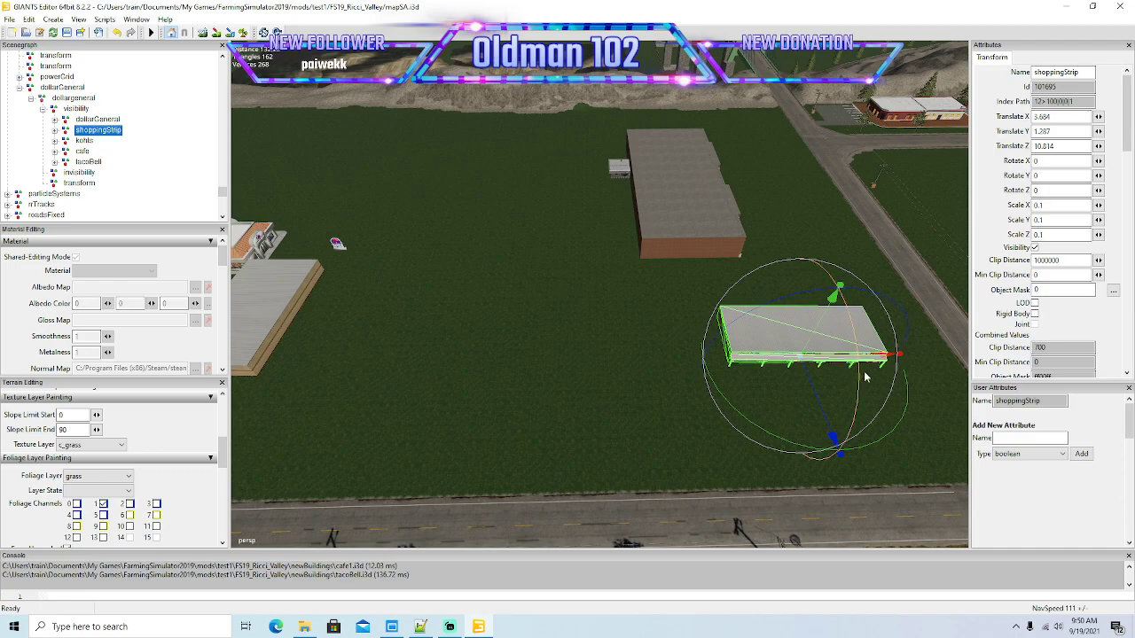
{"action": "left_click_drag", "start_coordinate": [818, 383], "coordinate": [772, 302]}
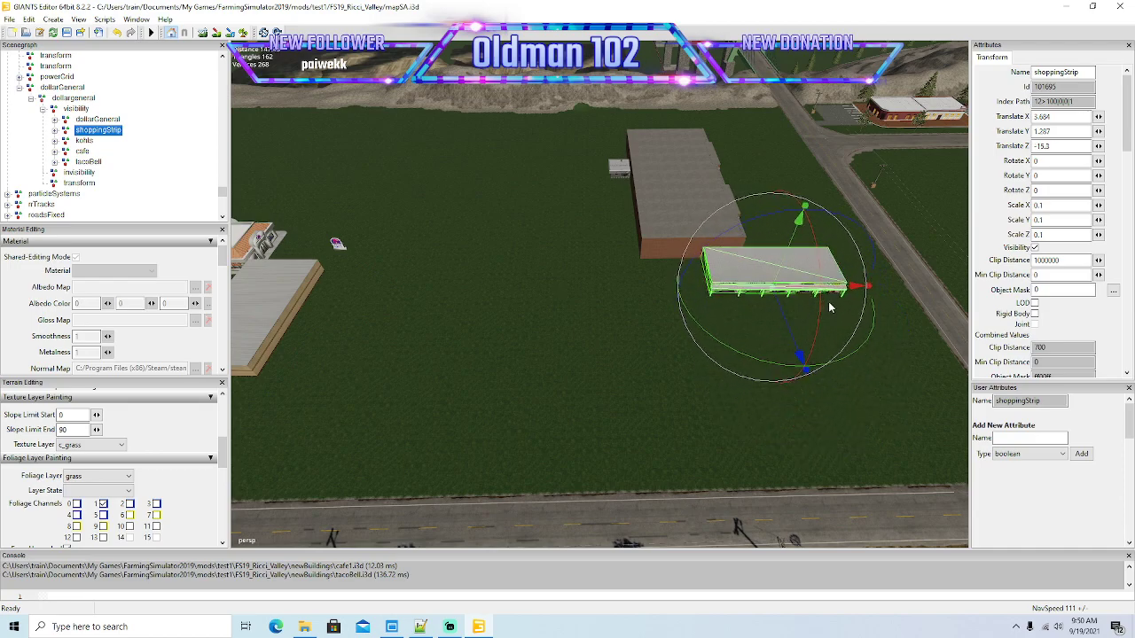
{"action": "left_click_drag", "start_coordinate": [849, 289], "coordinate": [750, 296]}
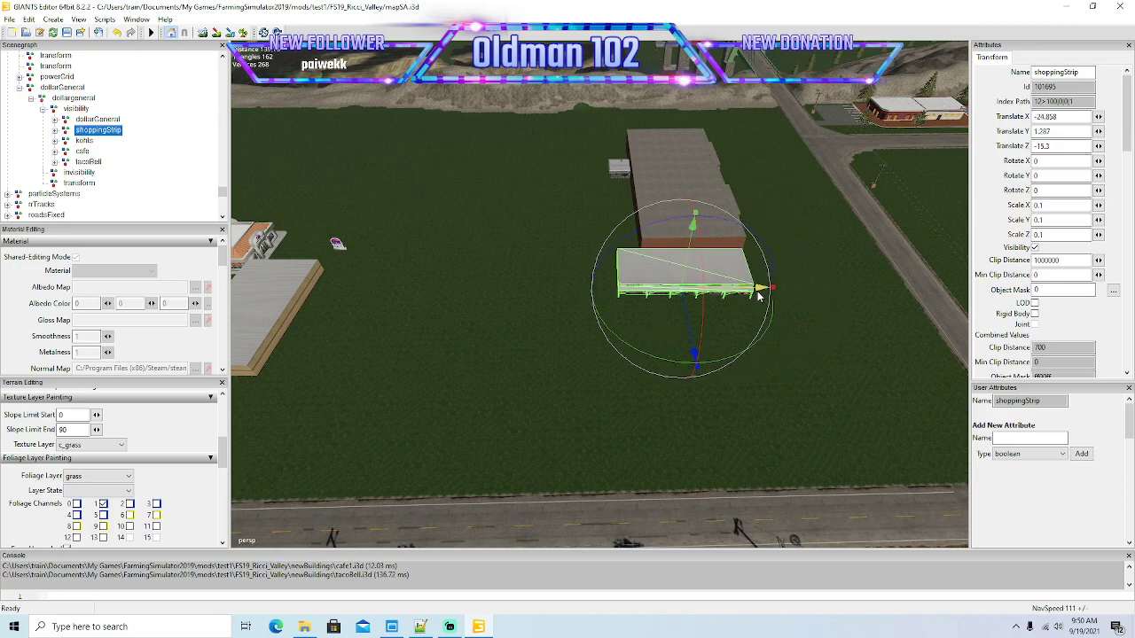
{"action": "left_click_drag", "start_coordinate": [739, 372], "coordinate": [578, 341], "text": "alt"}
{"action": "scroll", "coordinate": [833, 329], "scroll_direction": "up", "scroll_amount": 6}
{"action": "scroll", "coordinate": [568, 349], "scroll_direction": "down", "scroll_amount": 4}
{"action": "right_click_drag", "start_coordinate": [565, 350], "coordinate": [521, 338]}
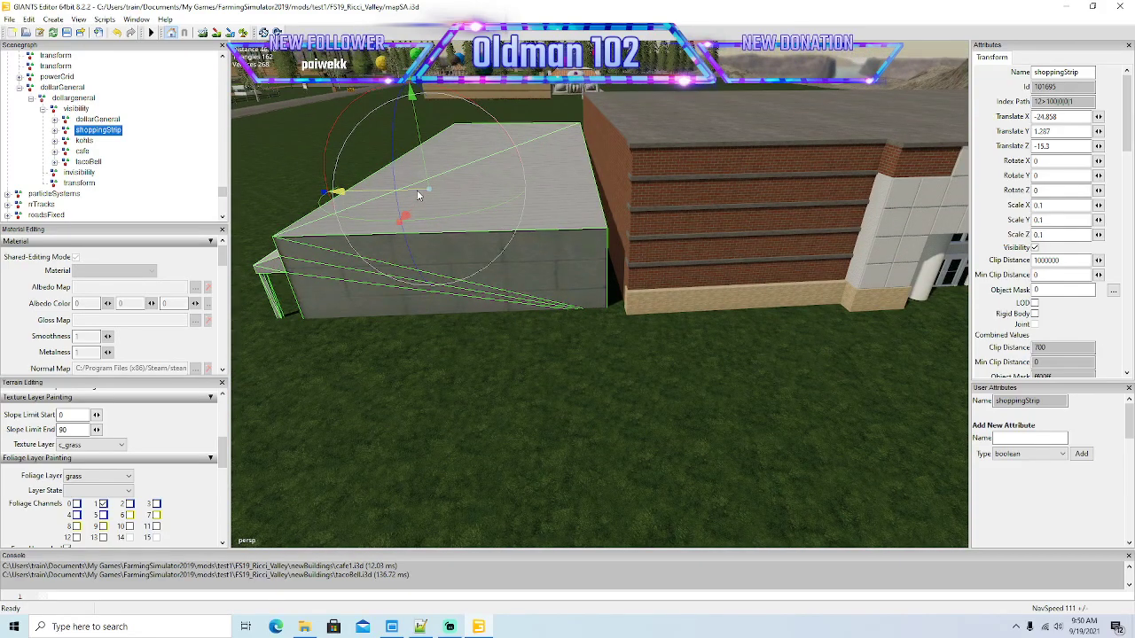
{"action": "left_click_drag", "start_coordinate": [417, 190], "coordinate": [429, 196]}
{"action": "scroll", "coordinate": [455, 310], "scroll_direction": "down", "scroll_amount": 6}
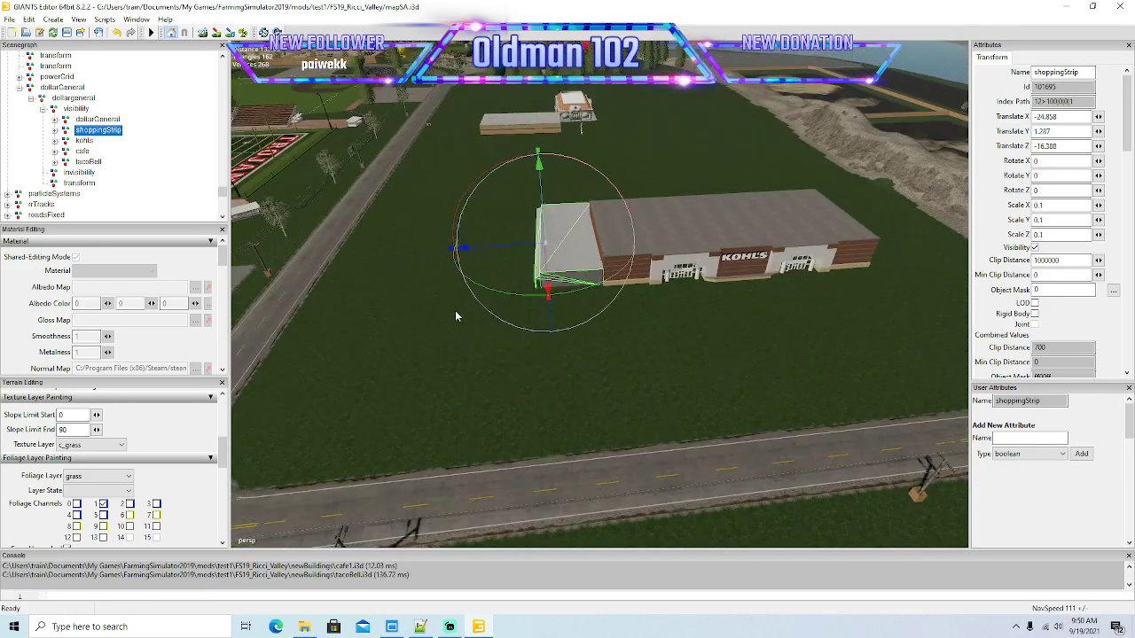
Step: Examine from the front and both sides how the shoppingStrip sits against the kohls building
{"action": "left_click_drag", "start_coordinate": [589, 339], "coordinate": [779, 353], "text": "alt"}
{"action": "scroll", "coordinate": [509, 302], "scroll_direction": "up", "scroll_amount": 6}
{"action": "scroll", "coordinate": [779, 358], "scroll_direction": "down", "scroll_amount": 8}
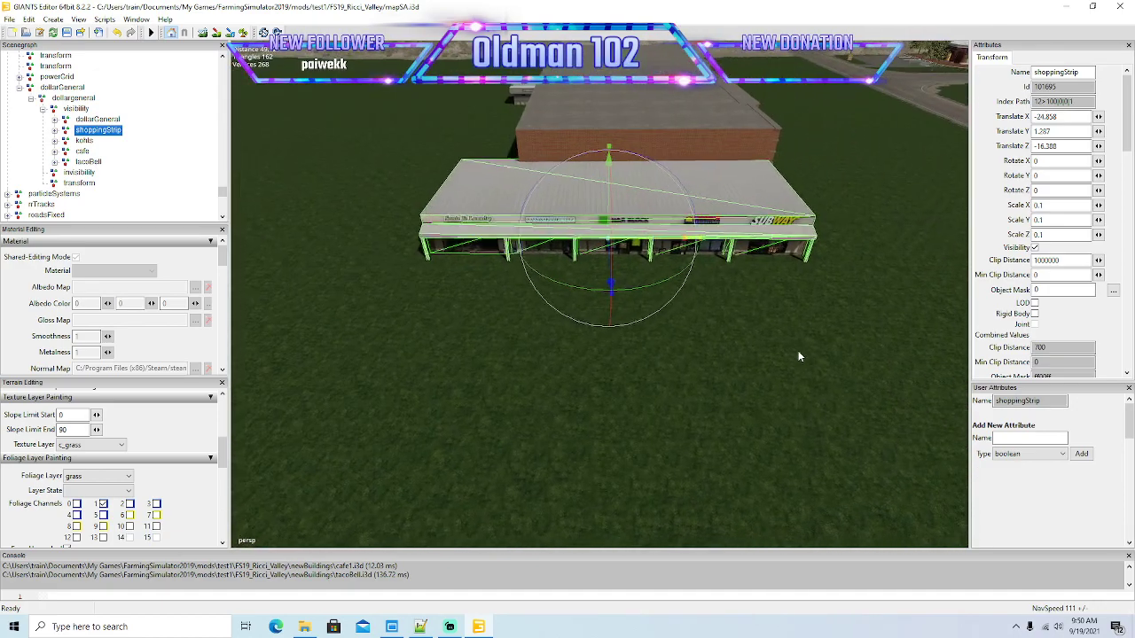
{"action": "scroll", "coordinate": [807, 358], "scroll_direction": "down", "scroll_amount": 2}
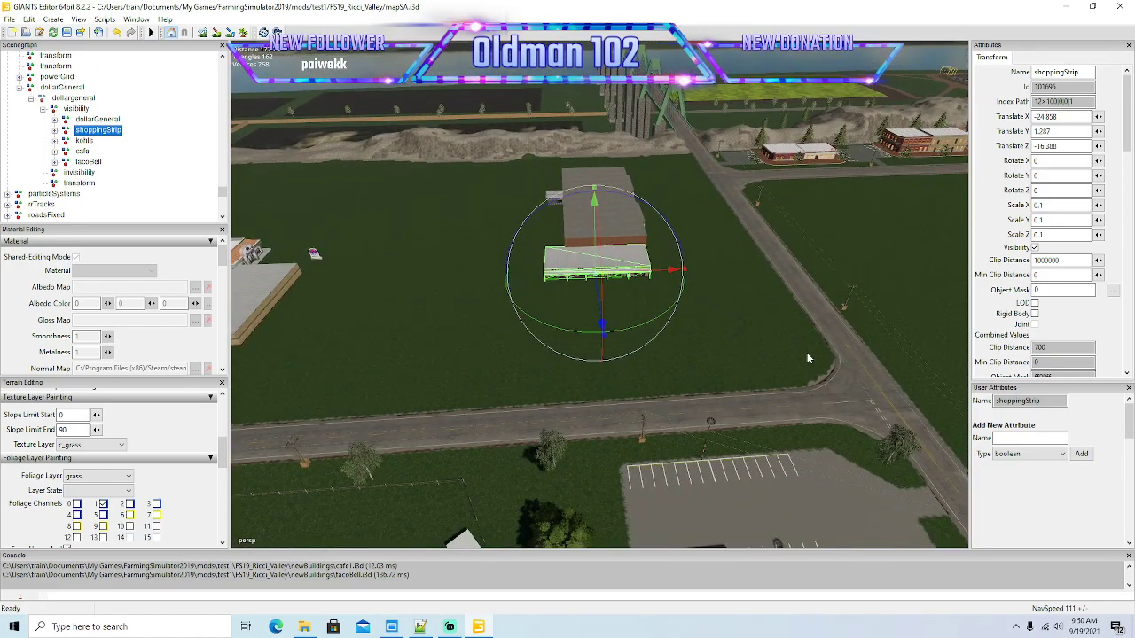
{"action": "left_click_drag", "start_coordinate": [808, 358], "coordinate": [601, 320], "text": "alt"}
{"action": "scroll", "coordinate": [752, 328], "scroll_direction": "up", "scroll_amount": 5}
{"action": "scroll", "coordinate": [600, 320], "scroll_direction": "up", "scroll_amount": 3}
{"action": "right_click_drag", "start_coordinate": [600, 321], "coordinate": [796, 340]}
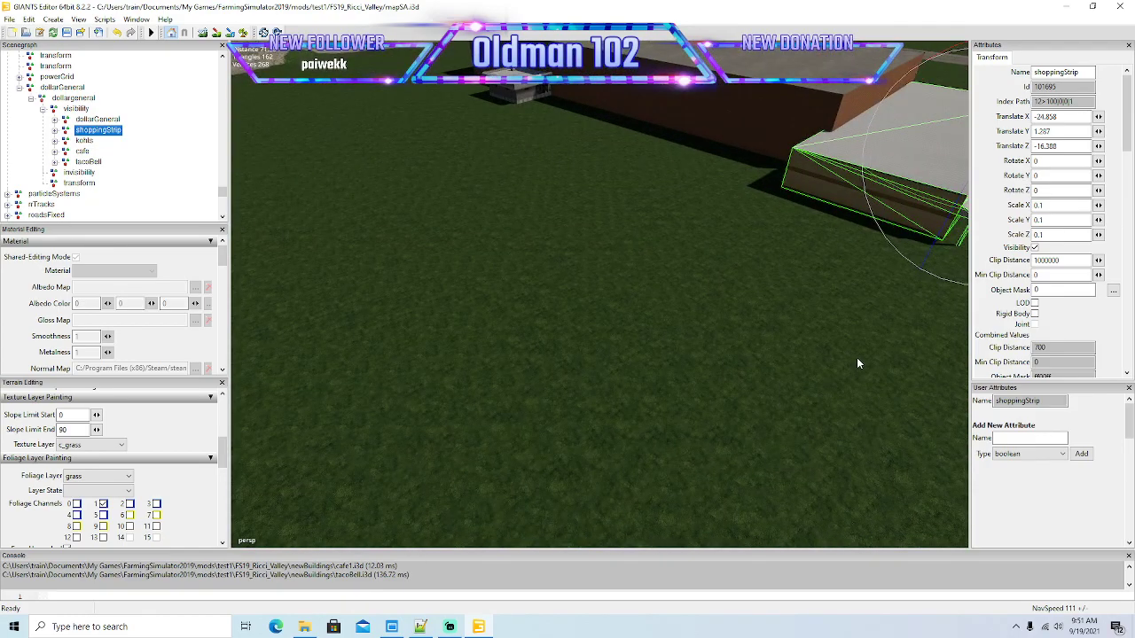
{"action": "scroll", "coordinate": [857, 362], "scroll_direction": "down", "scroll_amount": 5}
{"action": "left_click_drag", "start_coordinate": [857, 362], "coordinate": [842, 328], "text": "alt"}
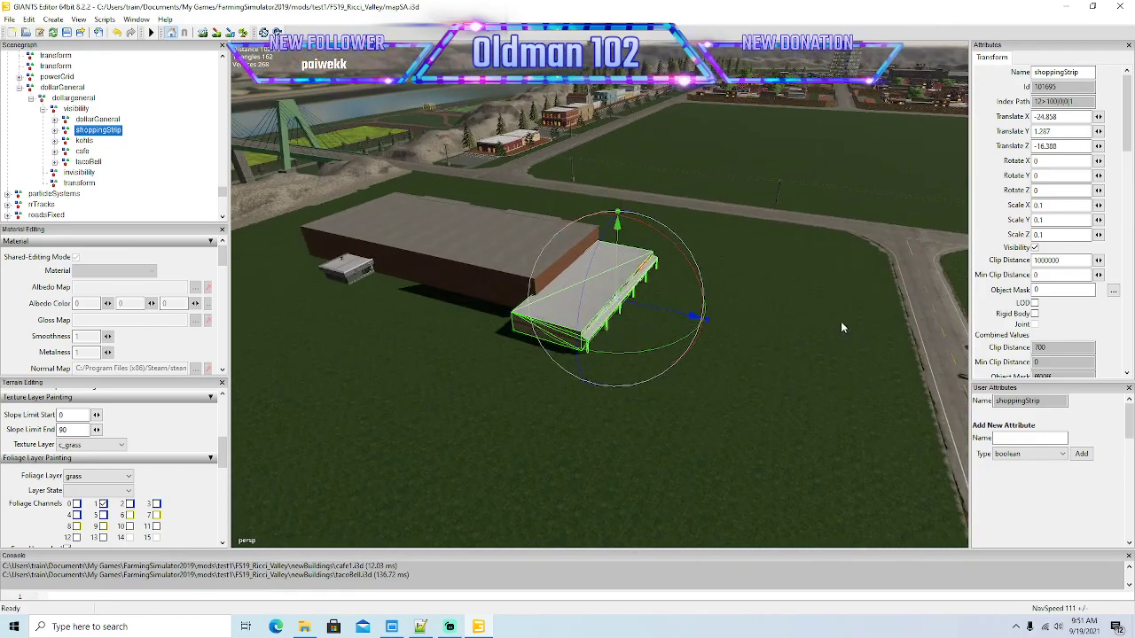
Step: Move the shoppingStrip around to the rear corner of the kohls building, at about X -57.8, Z -32.6
{"action": "left_click_drag", "start_coordinate": [600, 316], "coordinate": [506, 423]}
{"action": "left_click_drag", "start_coordinate": [618, 414], "coordinate": [527, 388]}
{"action": "scroll", "coordinate": [608, 414], "scroll_direction": "up", "scroll_amount": 4}
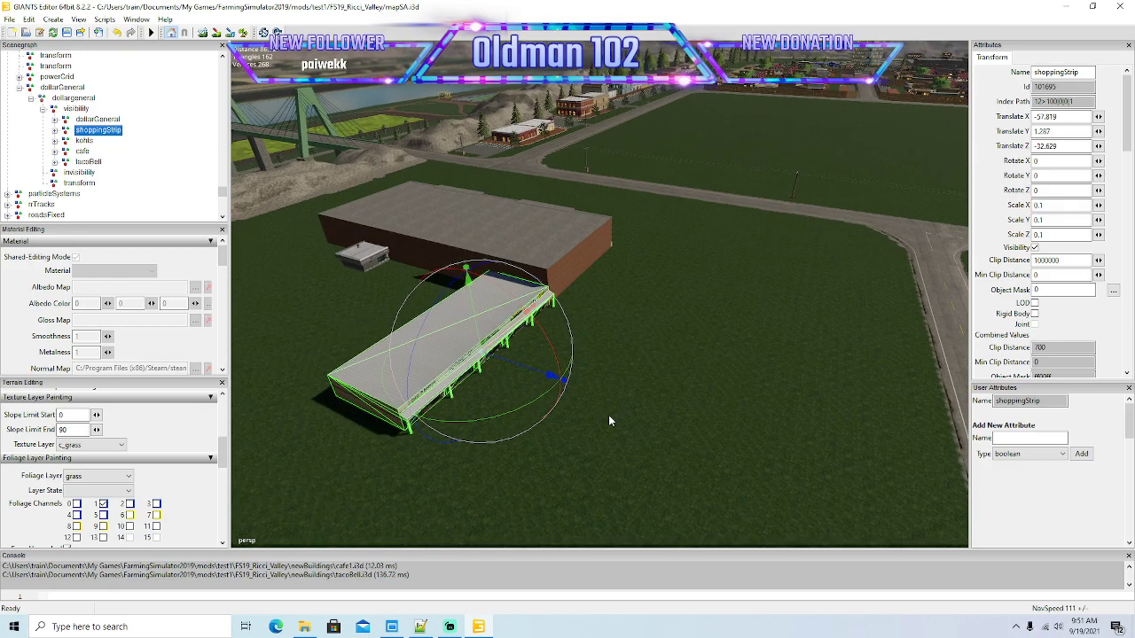
{"action": "scroll", "coordinate": [599, 403], "scroll_direction": "up", "scroll_amount": 9}
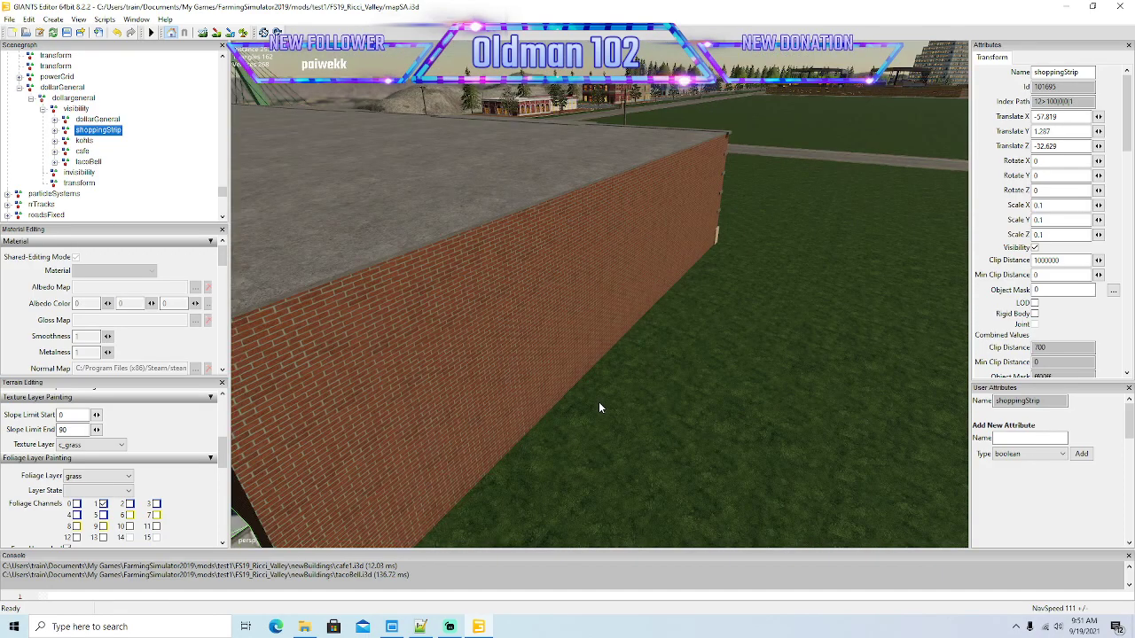
Step: Nudge the shoppingStrip along X to about -57.66 so its Subway end meets the kohls brick wall, and check the joint
{"action": "left_click_drag", "start_coordinate": [599, 402], "coordinate": [441, 410], "text": "alt"}
{"action": "scroll", "coordinate": [441, 414], "scroll_direction": "down", "scroll_amount": 5}
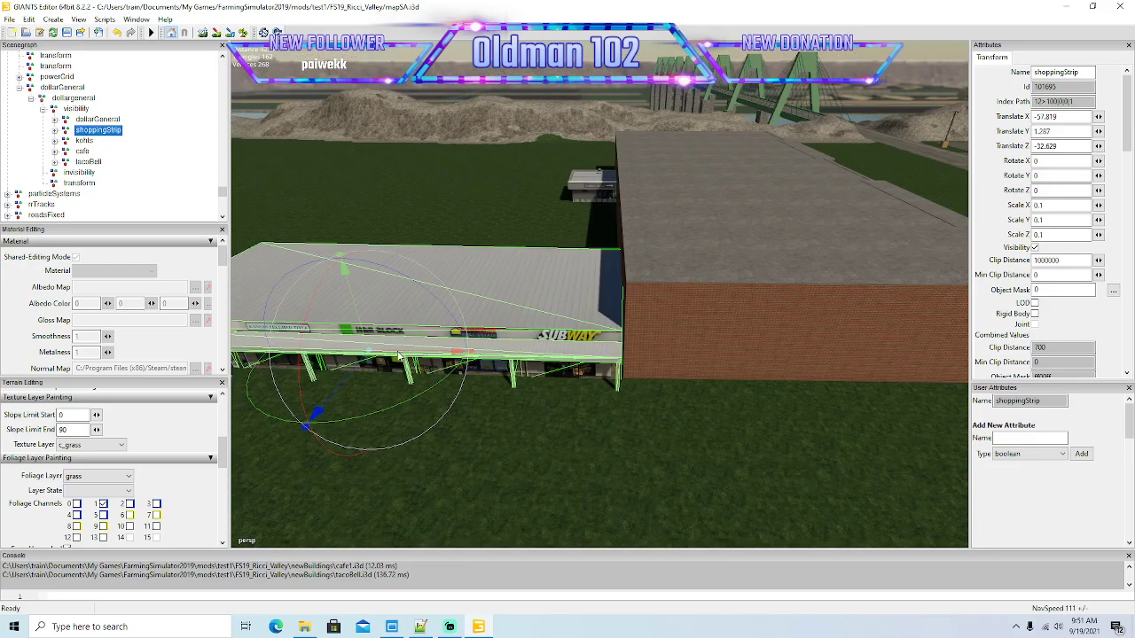
{"action": "left_click_drag", "start_coordinate": [400, 356], "coordinate": [456, 413]}
{"action": "scroll", "coordinate": [549, 400], "scroll_direction": "up", "scroll_amount": 6}
{"action": "scroll", "coordinate": [550, 400], "scroll_direction": "down", "scroll_amount": 6}
{"action": "left_click", "coordinate": [634, 323]}
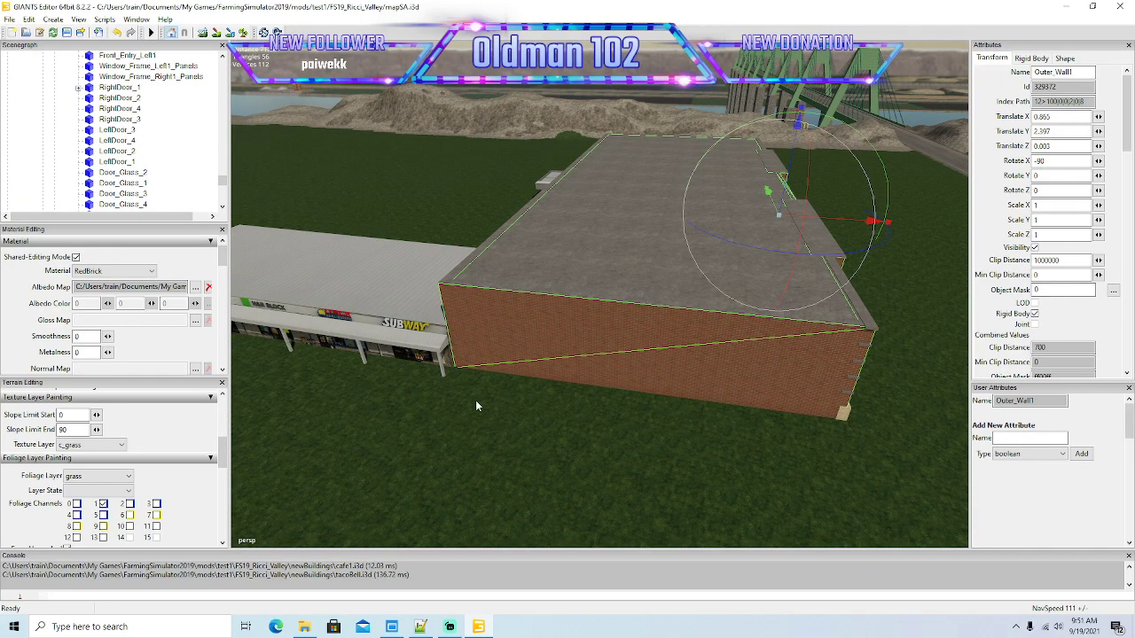
{"action": "left_click", "coordinate": [516, 443]}
{"action": "left_click_drag", "start_coordinate": [516, 443], "coordinate": [497, 443], "text": "alt"}
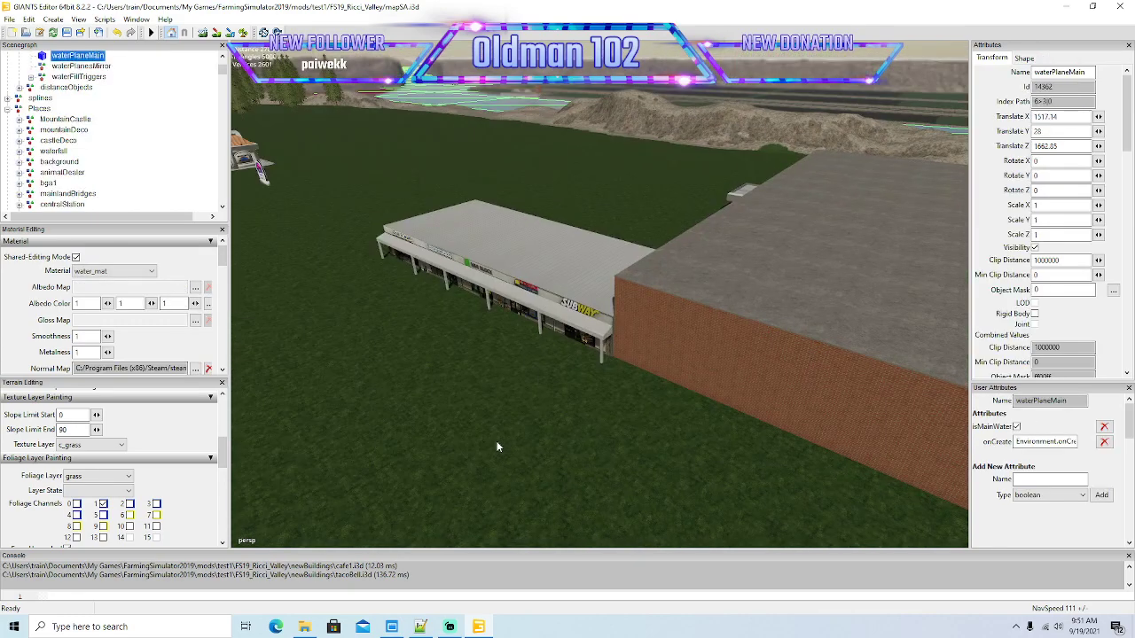
{"action": "scroll", "coordinate": [504, 445], "scroll_direction": "down", "scroll_amount": 5}
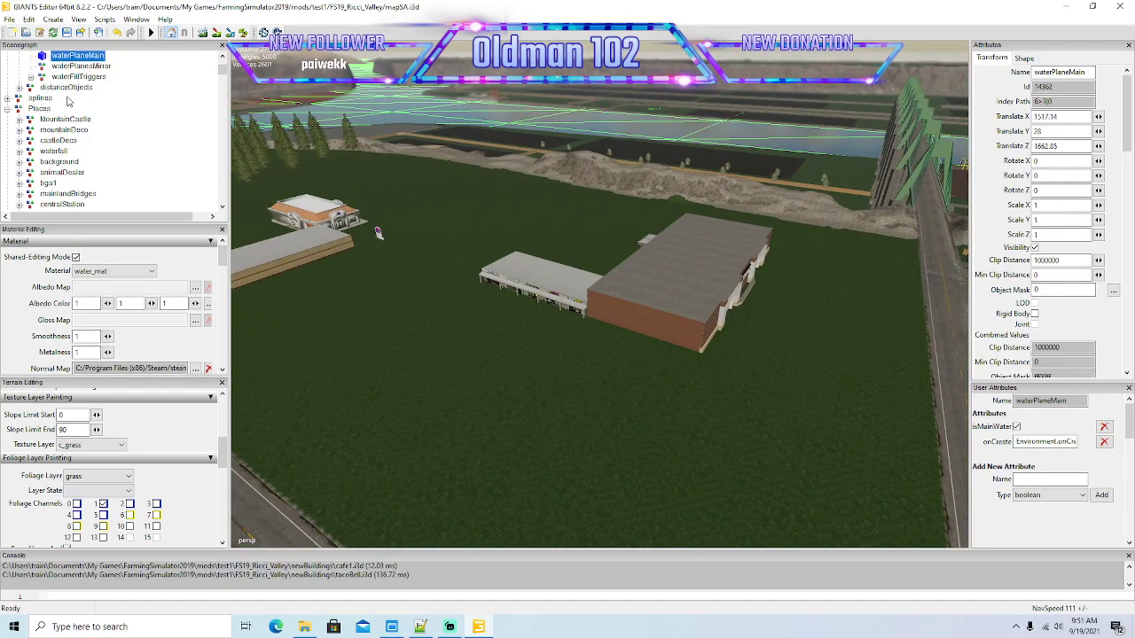
Step: Work down the scene graph to the dollarGeneral group, collapsing the expanded powerPlant, nursingHome and kohls groups
{"action": "scroll", "coordinate": [97, 151], "scroll_direction": "down", "scroll_amount": 10}
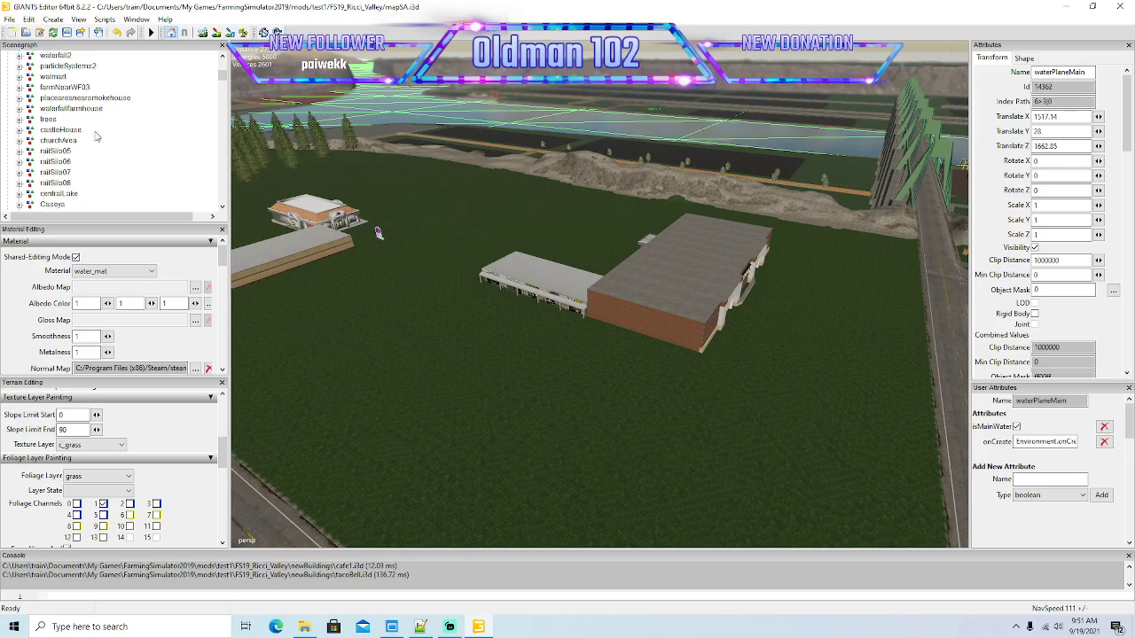
{"action": "scroll", "coordinate": [95, 133], "scroll_direction": "down", "scroll_amount": 10}
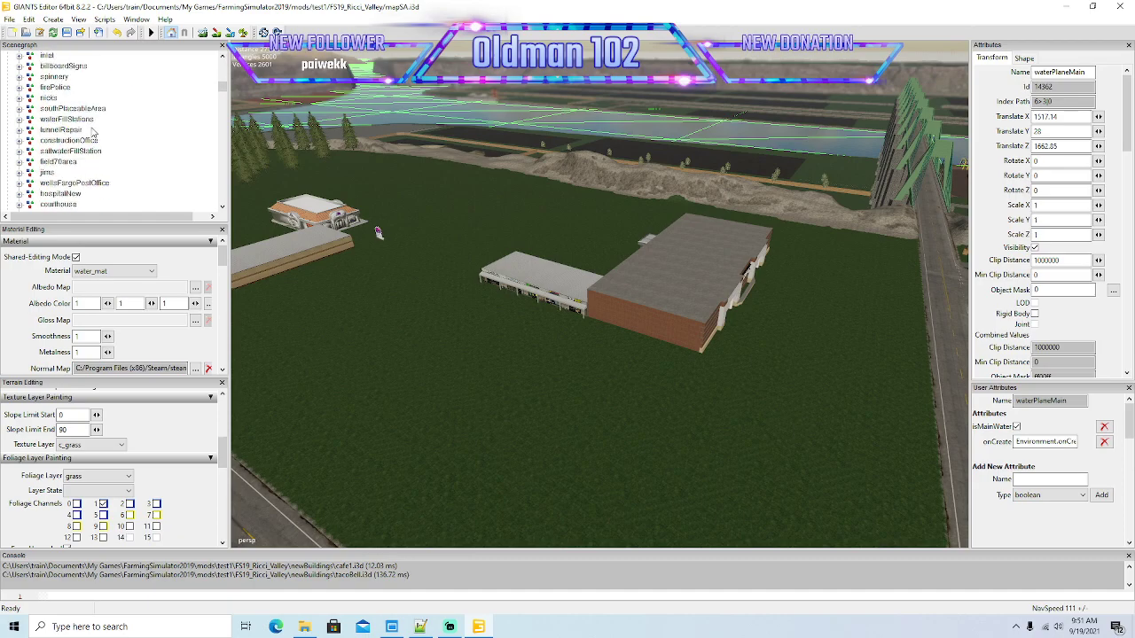
{"action": "scroll", "coordinate": [90, 132], "scroll_direction": "down", "scroll_amount": 10}
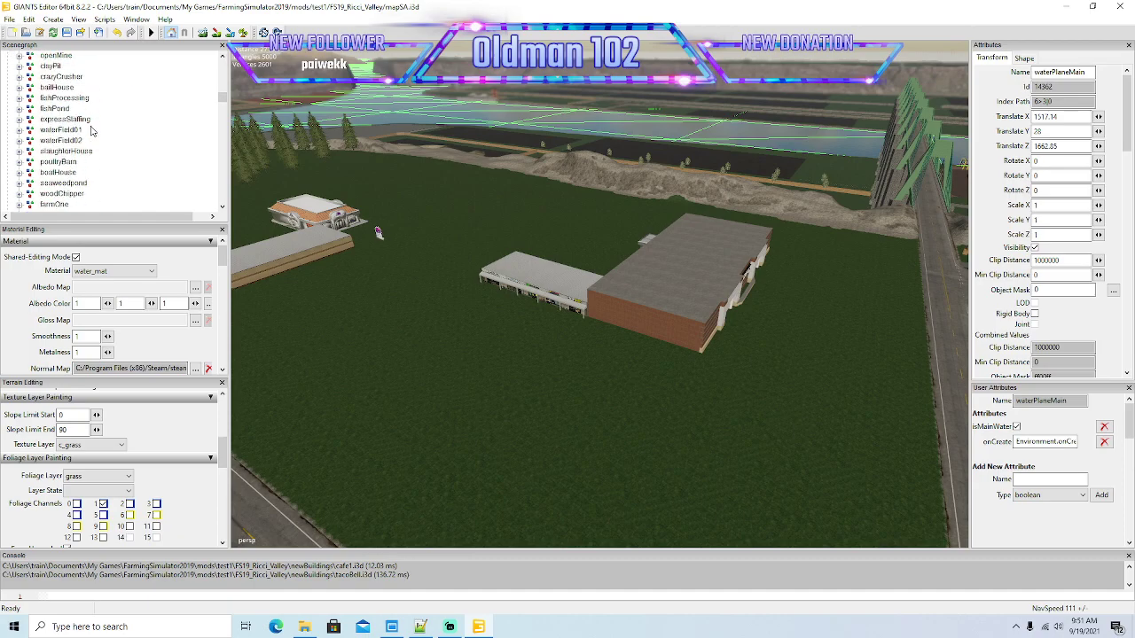
{"action": "scroll", "coordinate": [91, 131], "scroll_direction": "down", "scroll_amount": 10}
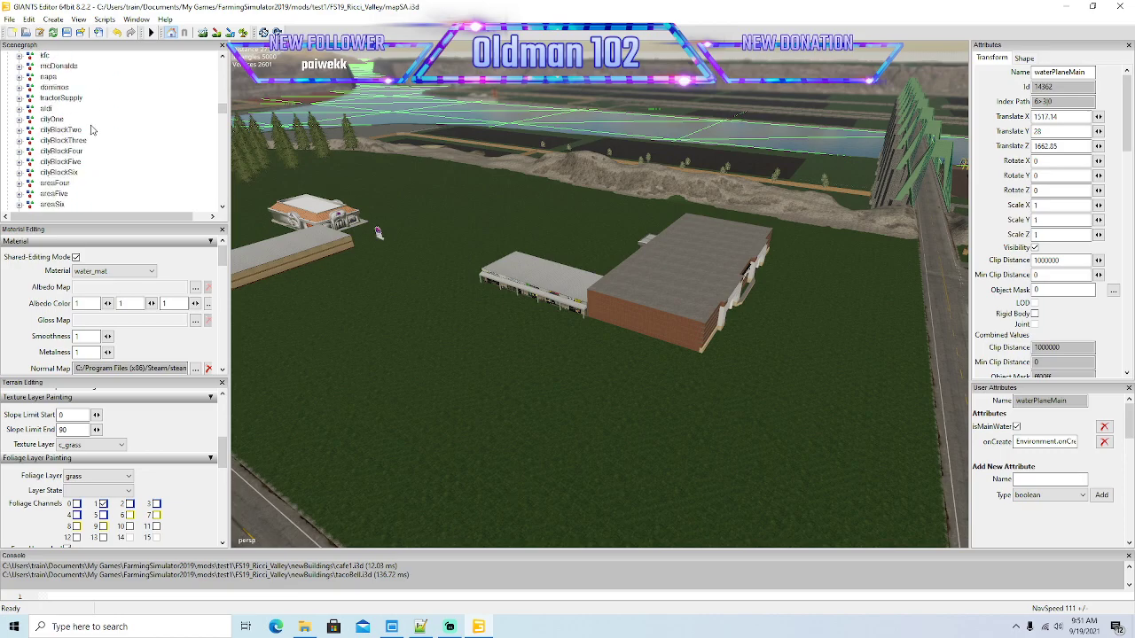
{"action": "scroll", "coordinate": [90, 130], "scroll_direction": "down", "scroll_amount": 5}
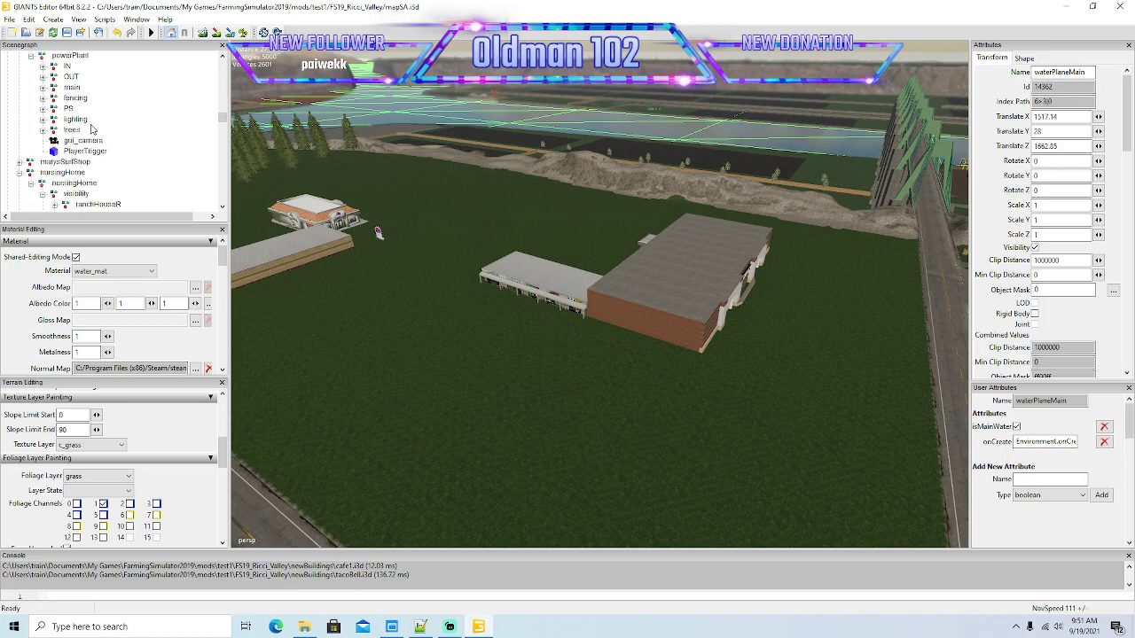
{"action": "left_click", "coordinate": [20, 88]}
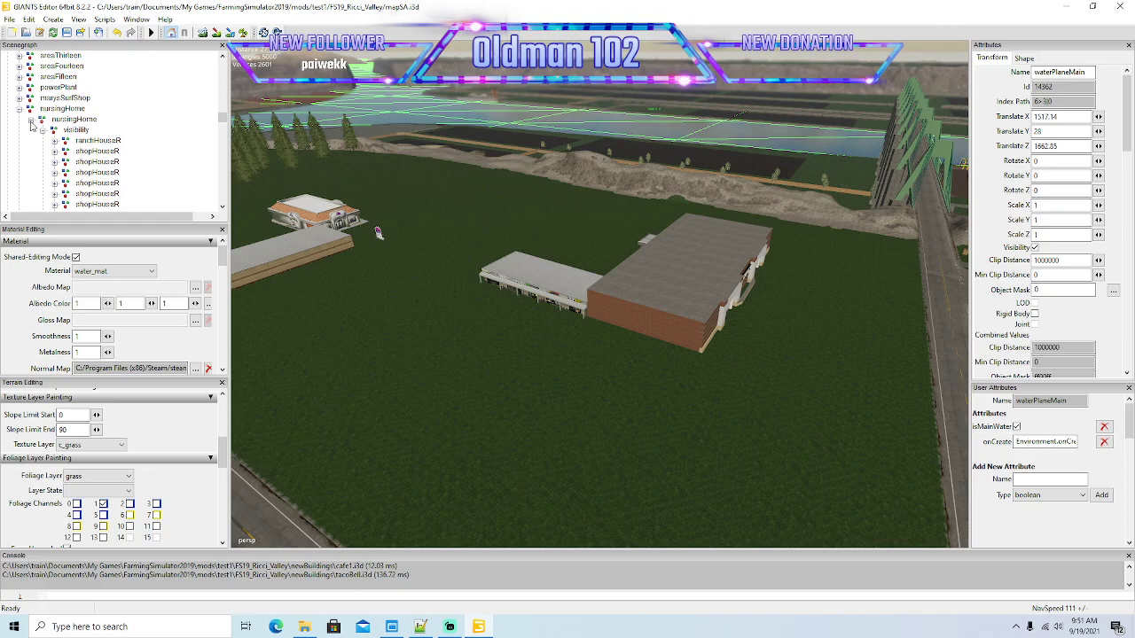
{"action": "scroll", "coordinate": [27, 133], "scroll_direction": "down", "scroll_amount": 5}
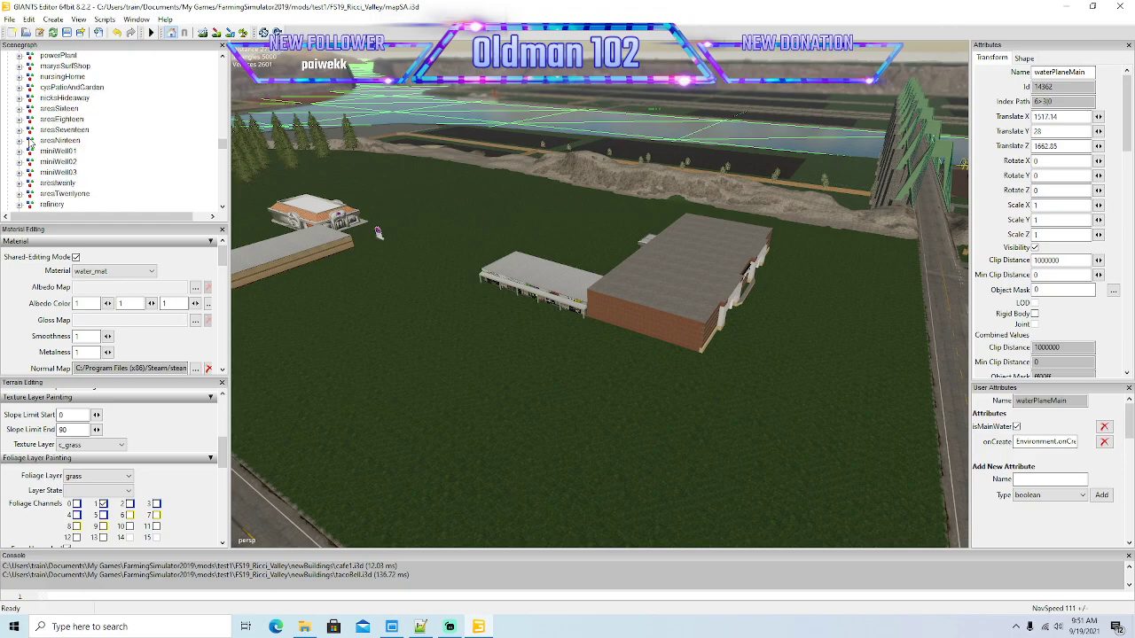
{"action": "left_click", "coordinate": [20, 119]}
{"action": "left_click", "coordinate": [31, 130]}
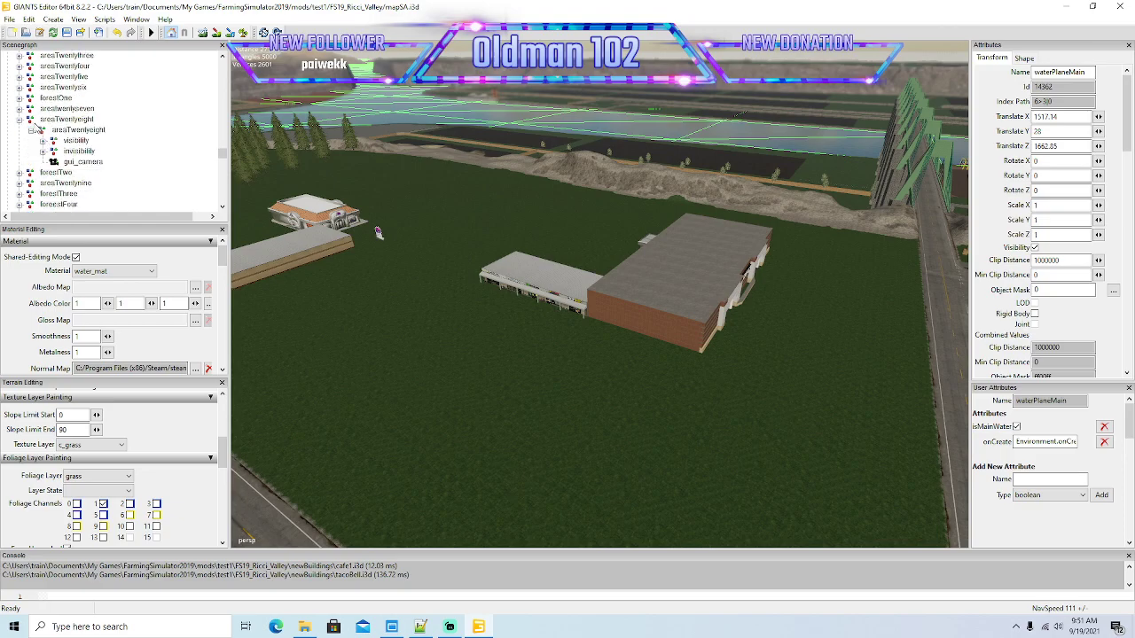
{"action": "scroll", "coordinate": [113, 156], "scroll_direction": "down", "scroll_amount": 3}
{"action": "scroll", "coordinate": [113, 156], "scroll_direction": "down", "scroll_amount": 1}
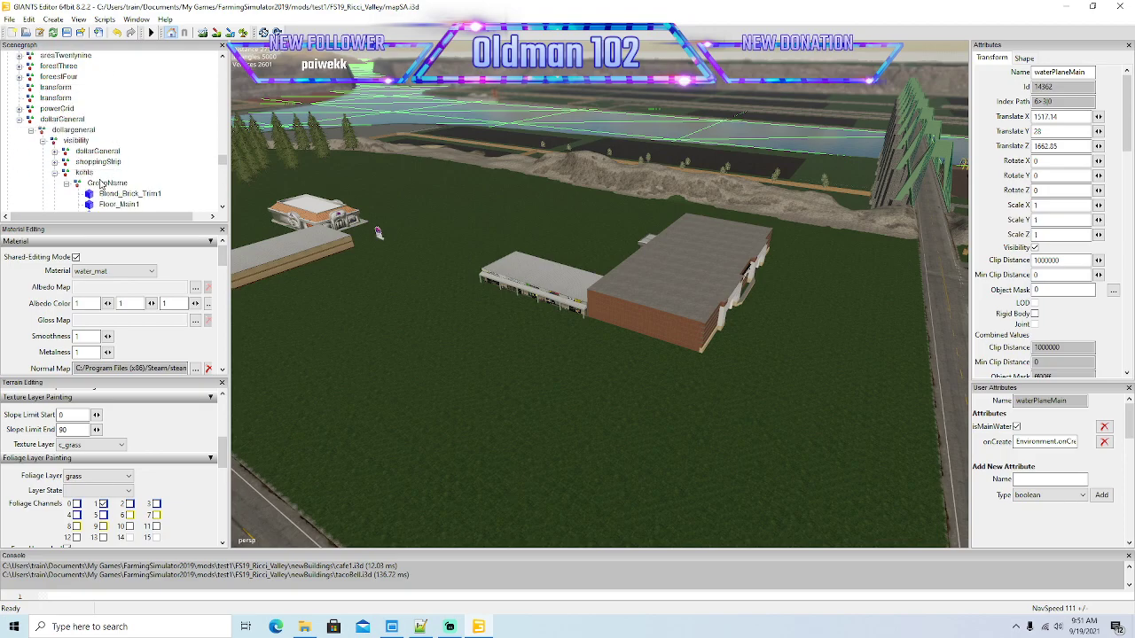
{"action": "left_click", "coordinate": [56, 174]}
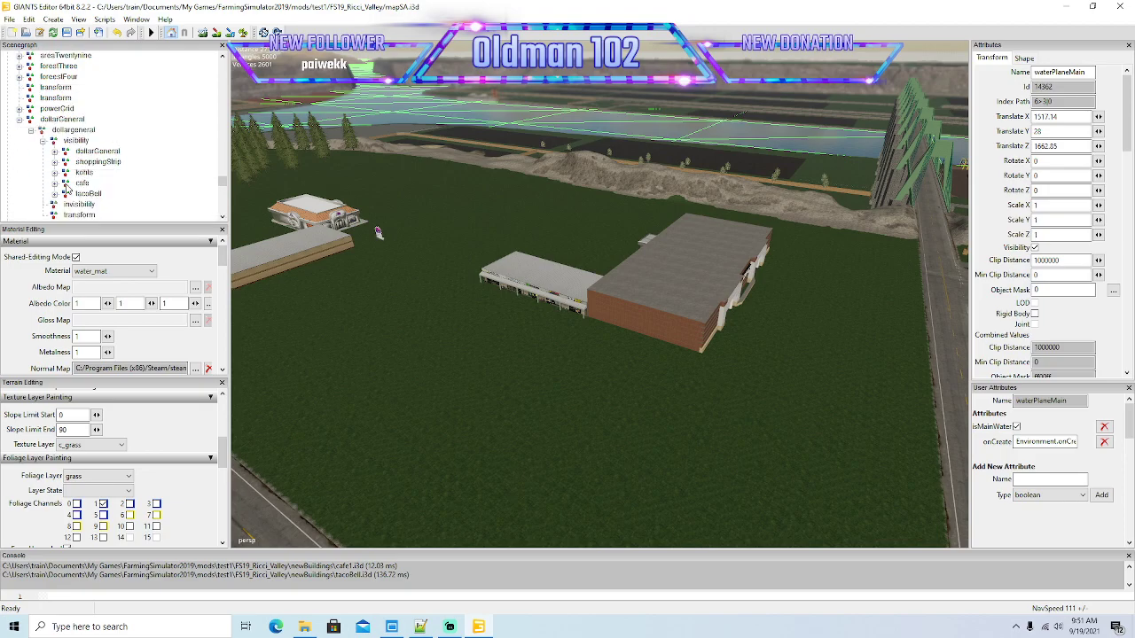
Step: Move the dollarGeneral building back across the lot beside the free end of the shoppingStrip, at about X -74.3, Z -52.1
{"action": "left_click", "coordinate": [64, 162]}
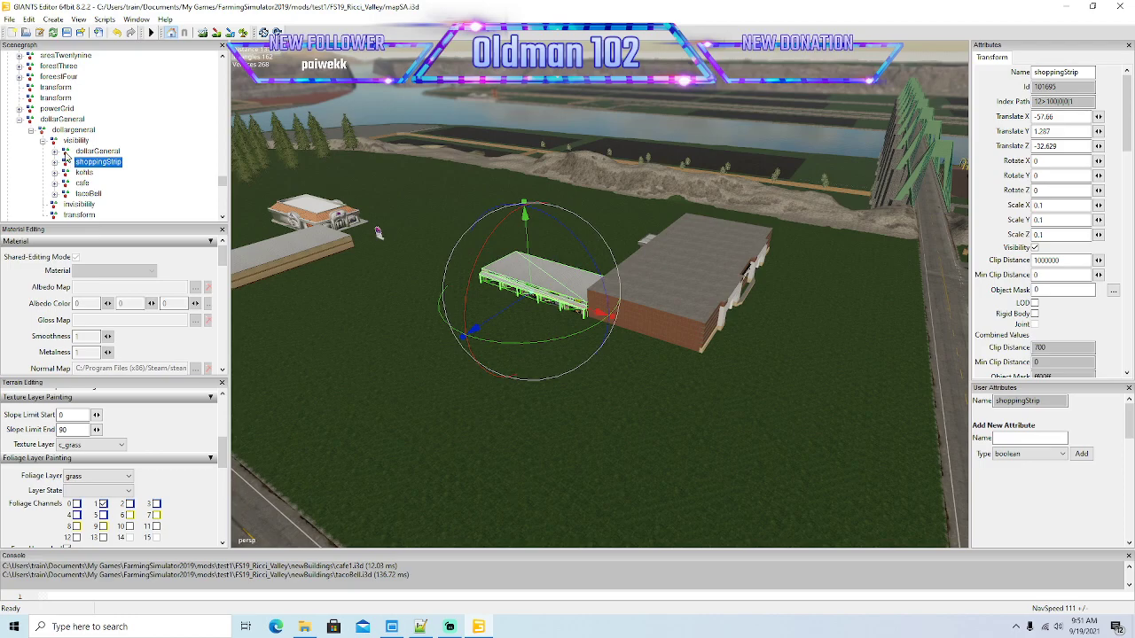
{"action": "left_click", "coordinate": [67, 151]}
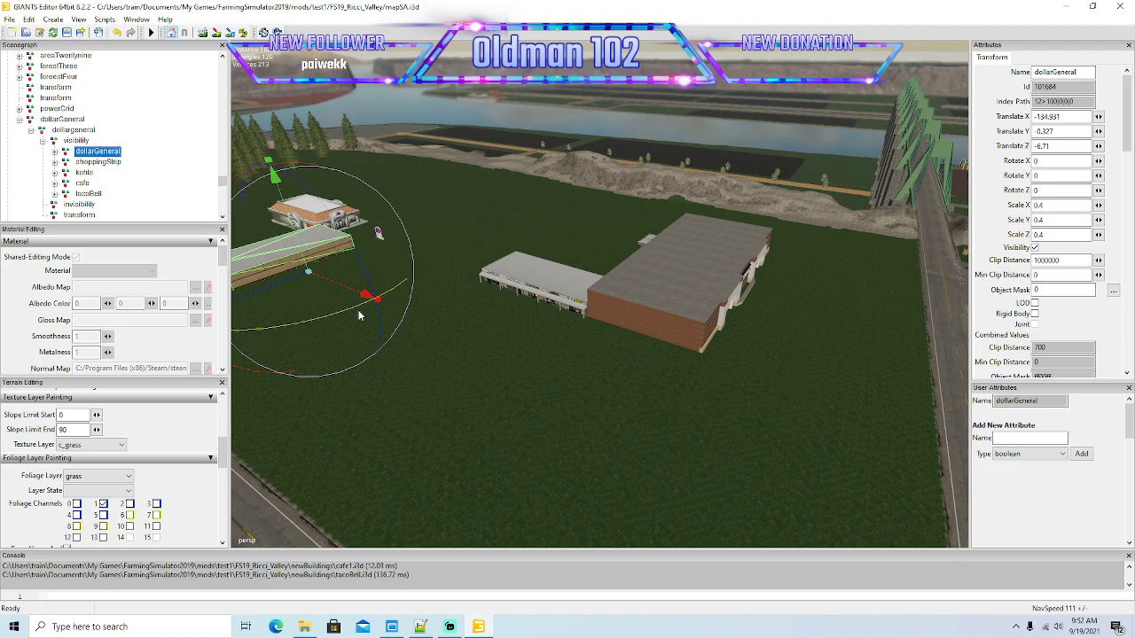
{"action": "left_click_drag", "start_coordinate": [280, 282], "coordinate": [614, 343]}
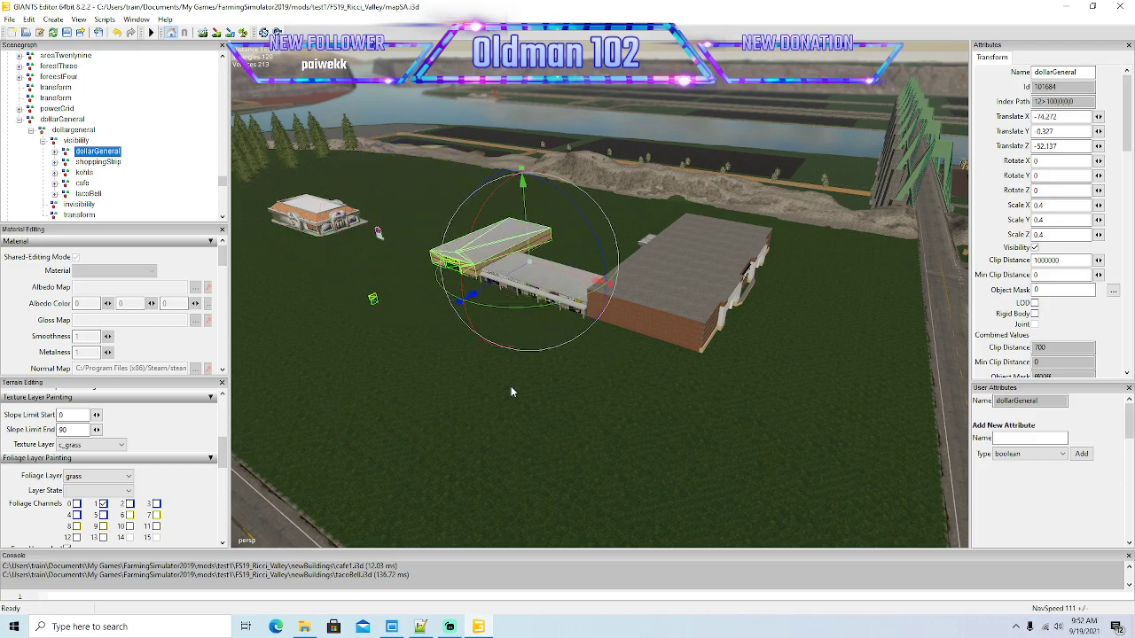
Step: Fine-tune the dollarGeneral building to about X -71.0, Z -52.0 so its side wall meets the Santa Fe Laundry end of the shoppingStrip
{"action": "left_click_drag", "start_coordinate": [368, 364], "coordinate": [431, 393], "text": "alt"}
{"action": "scroll", "coordinate": [448, 411], "scroll_direction": "up", "scroll_amount": 5}
{"action": "right_click_drag", "start_coordinate": [431, 398], "coordinate": [546, 422]}
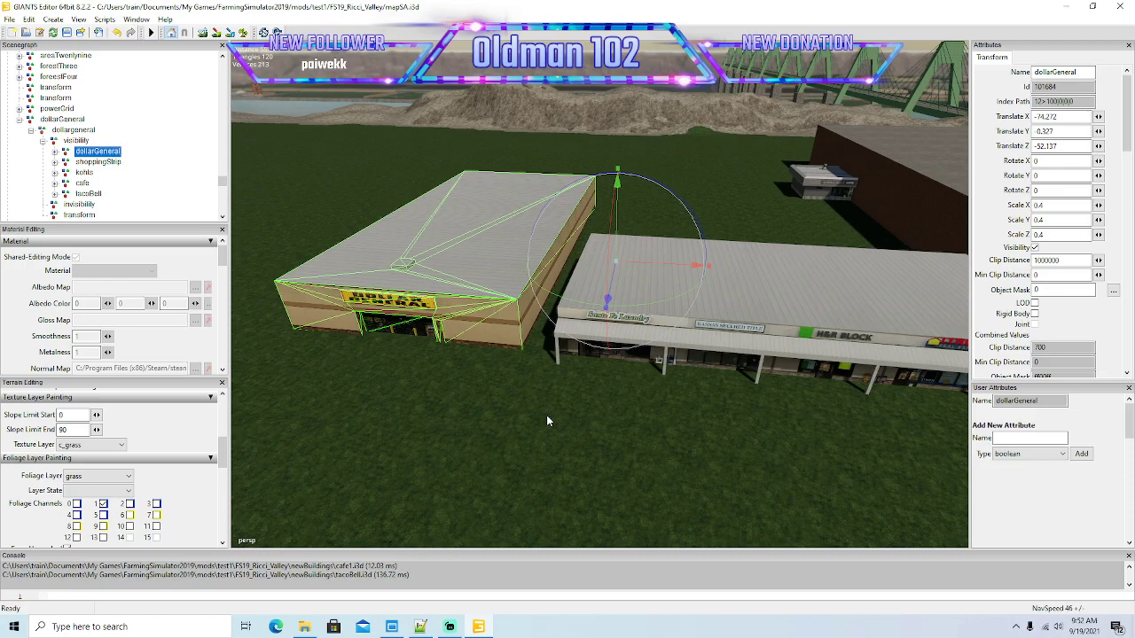
{"action": "scroll", "coordinate": [521, 466], "scroll_direction": "up", "scroll_amount": 5}
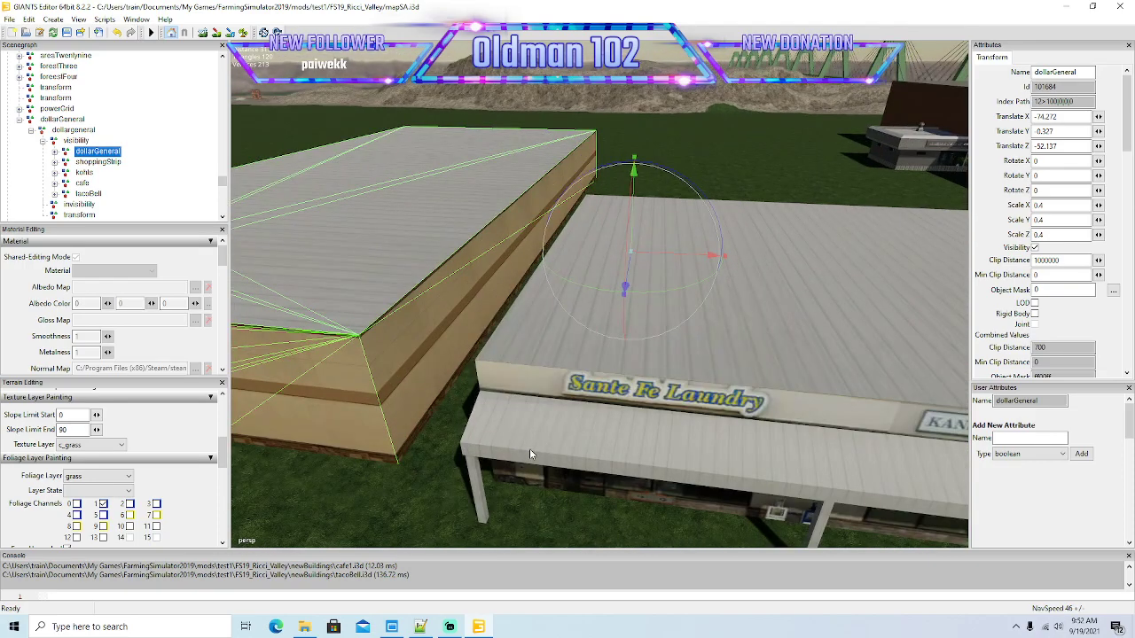
{"action": "left_click_drag", "start_coordinate": [667, 257], "coordinate": [679, 277]}
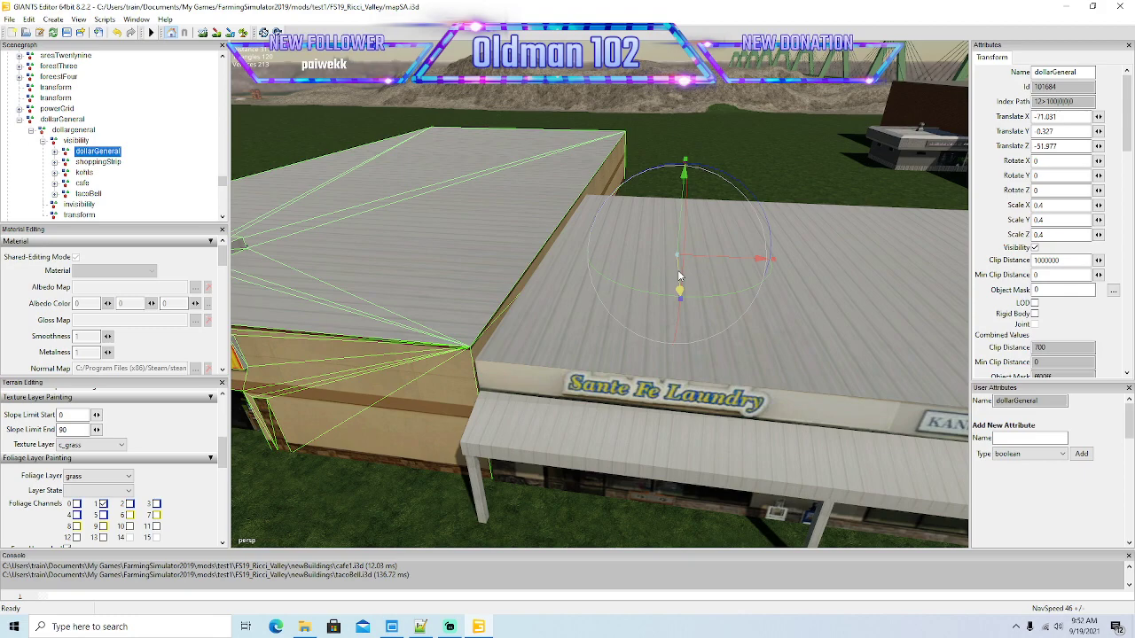
{"action": "left_click_drag", "start_coordinate": [679, 275], "coordinate": [739, 256]}
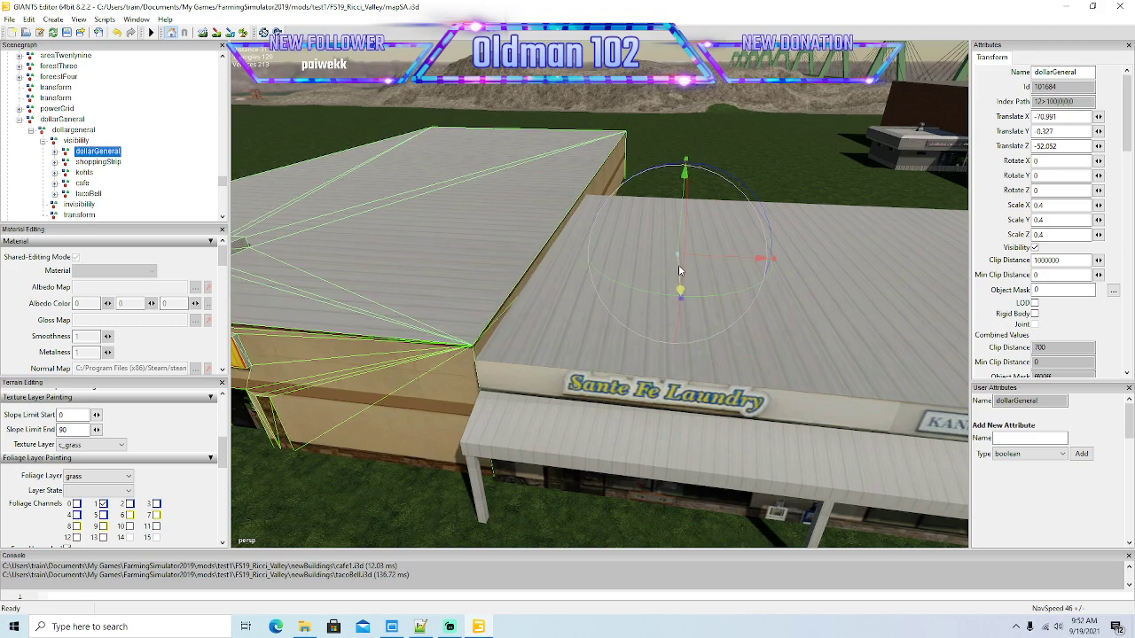
{"action": "left_click_drag", "start_coordinate": [680, 270], "coordinate": [680, 272]}
{"action": "scroll", "coordinate": [529, 345], "scroll_direction": "down", "scroll_amount": 6}
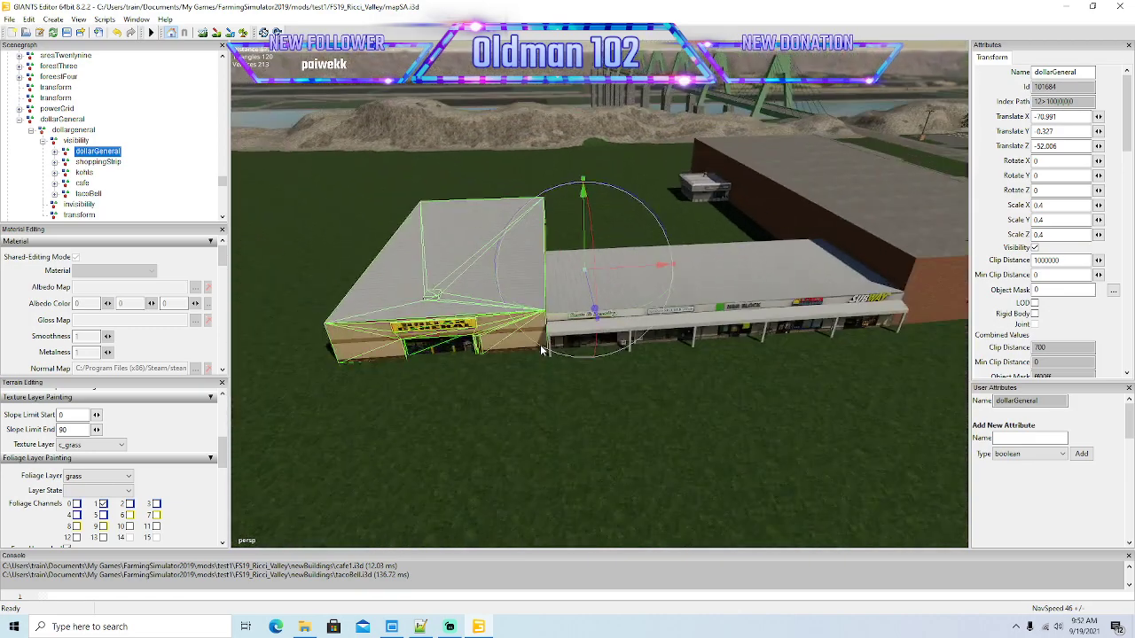
{"action": "left_click_drag", "start_coordinate": [529, 347], "coordinate": [540, 351], "text": "alt"}
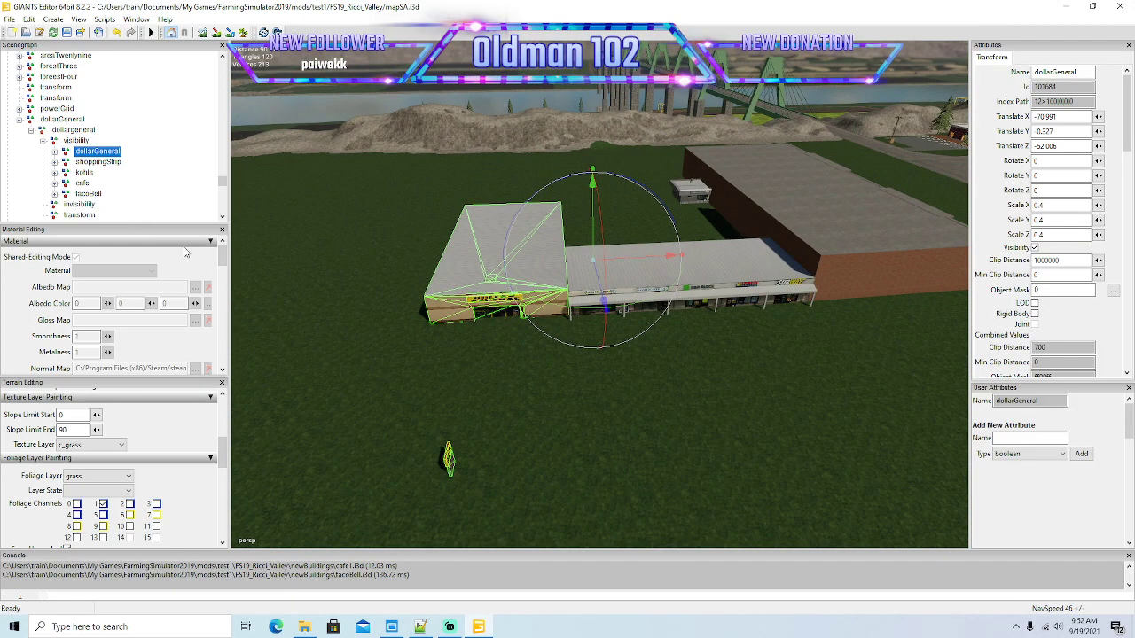
{"action": "scroll", "coordinate": [575, 456], "scroll_direction": "down", "scroll_amount": 5}
{"action": "left_click_drag", "start_coordinate": [574, 456], "coordinate": [666, 459], "text": "alt"}
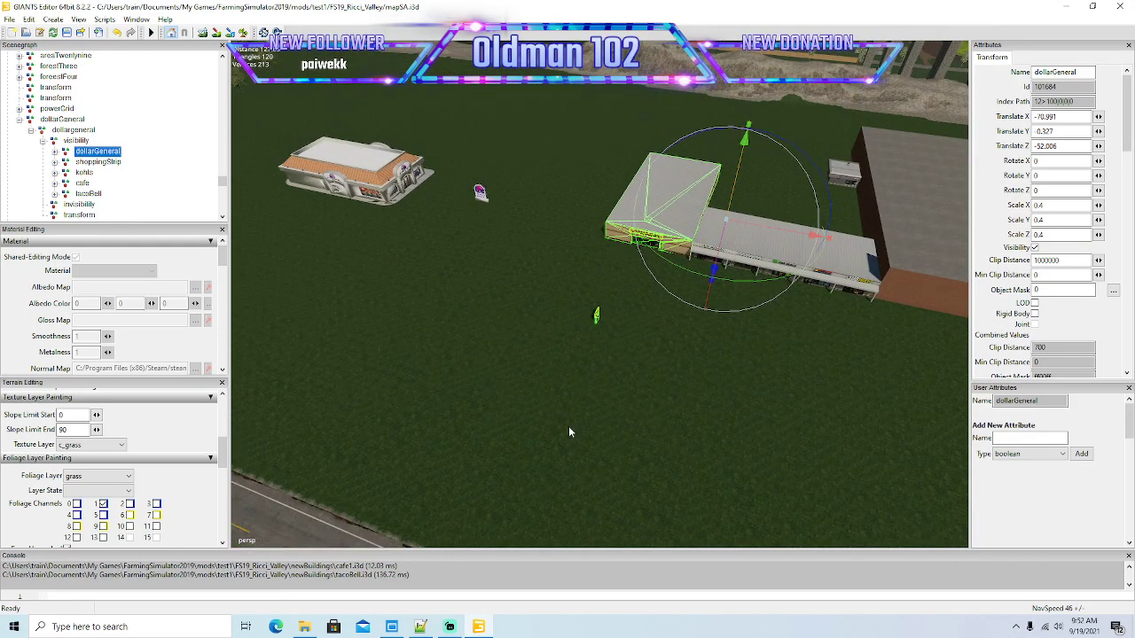
Step: Rotate the tacoBell building about a quarter turn and set its Rotate Y to exactly 90
{"action": "left_click_drag", "start_coordinate": [570, 431], "coordinate": [620, 424], "text": "alt"}
{"action": "scroll", "coordinate": [620, 424], "scroll_direction": "down", "scroll_amount": 2}
{"action": "mouse_move", "coordinate": [618, 424]}
{"action": "middle_mouse_down"}
{"action": "mouse_move", "coordinate": [544, 425]}
{"action": "mouse_move", "coordinate": [496, 388]}
{"action": "mouse_move", "coordinate": [673, 422]}
{"action": "mouse_move", "coordinate": [639, 422]}
{"action": "middle_mouse_up"}
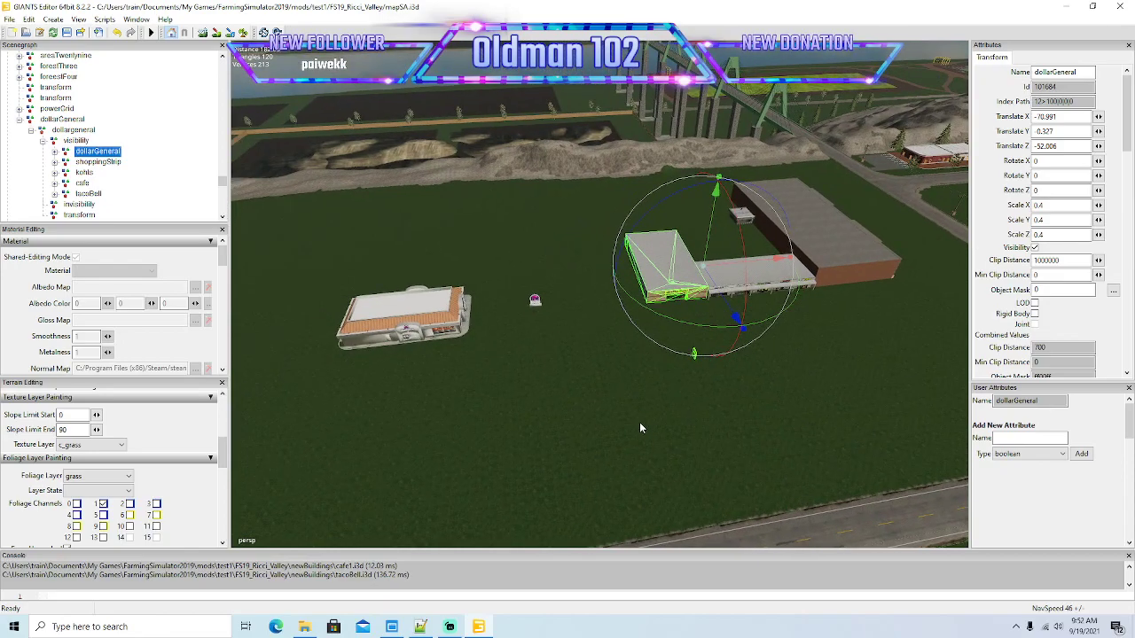
{"action": "left_click", "coordinate": [88, 193]}
{"action": "left_click_drag", "start_coordinate": [503, 373], "coordinate": [346, 381]}
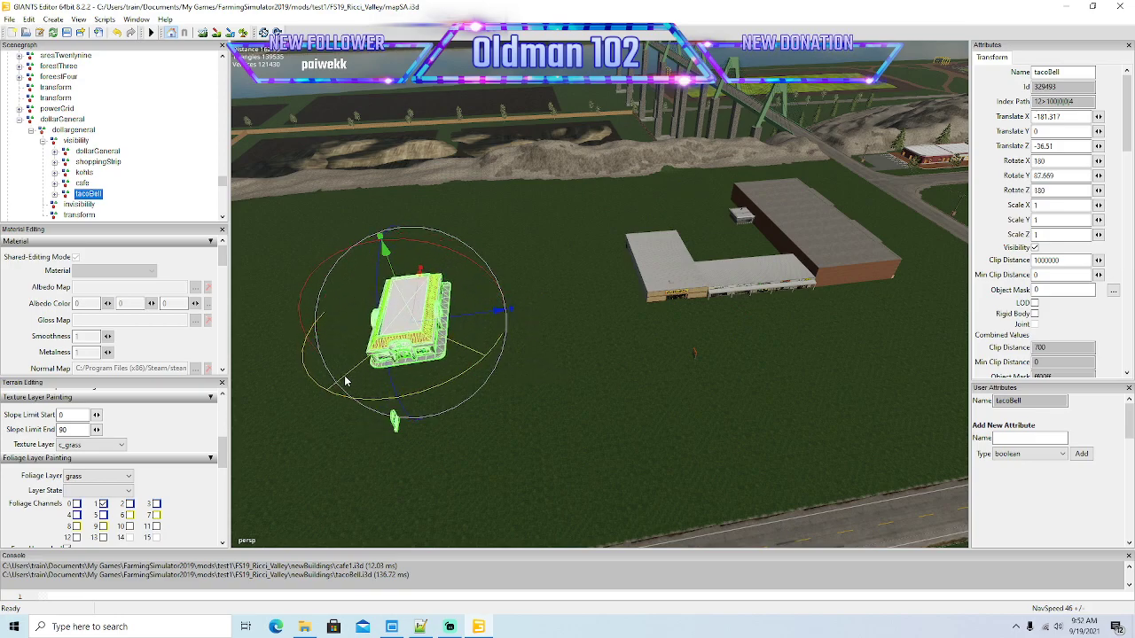
{"action": "left_click_drag", "start_coordinate": [1057, 176], "coordinate": [878, 204]}
{"action": "type", "text": "90"}
{"action": "key", "text": "Return"}
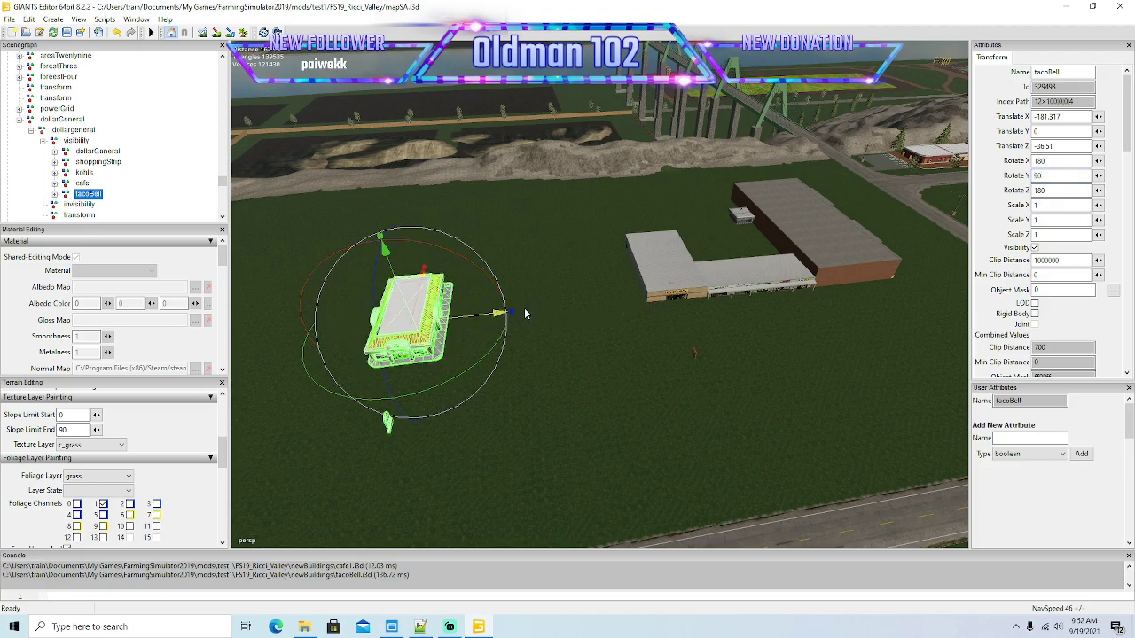
Step: Move the tacoBell building back in line with the stores and out toward the pine trees, at about X -229.8, Z -51.5
{"action": "left_click_drag", "start_coordinate": [524, 313], "coordinate": [707, 293]}
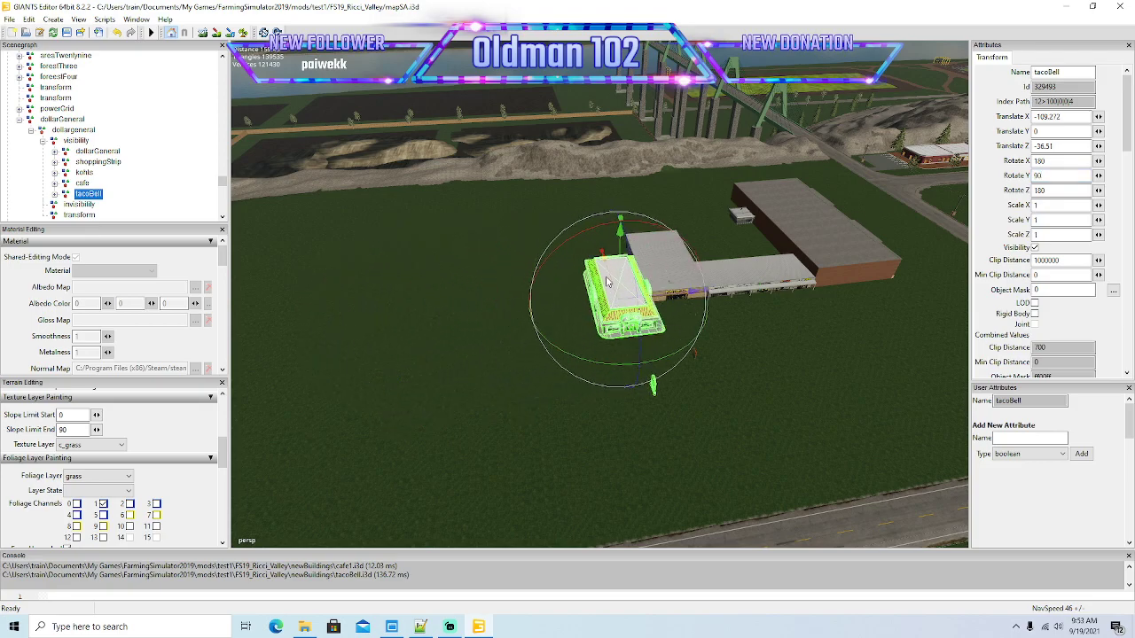
{"action": "left_click_drag", "start_coordinate": [602, 254], "coordinate": [595, 235]}
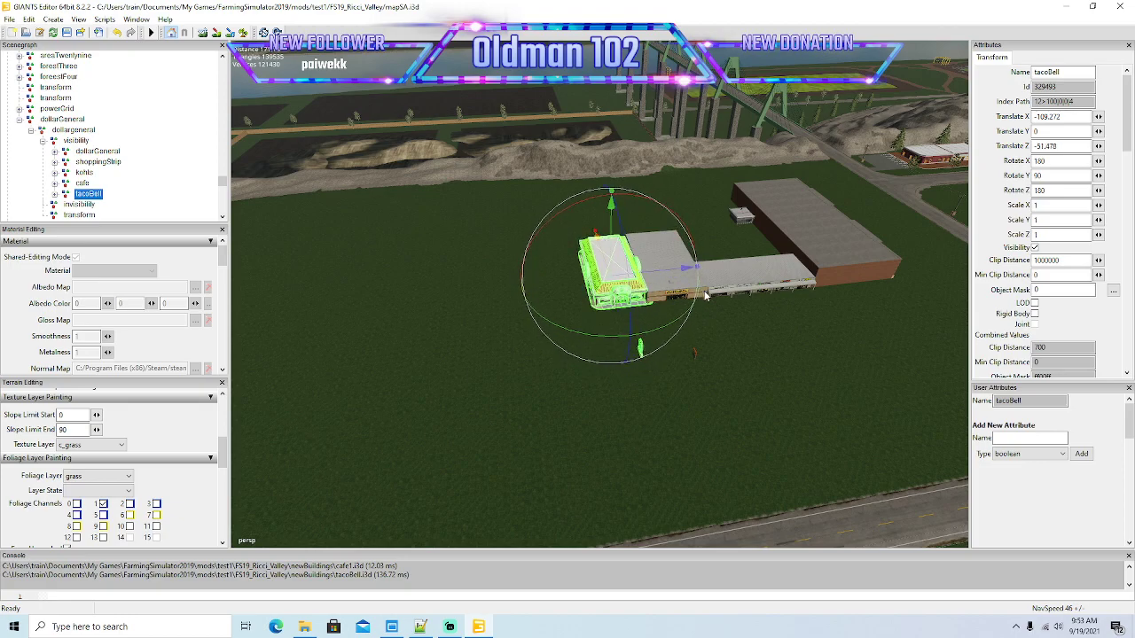
{"action": "left_click_drag", "start_coordinate": [706, 296], "coordinate": [712, 319], "text": "alt"}
{"action": "scroll", "coordinate": [712, 320], "scroll_direction": "down", "scroll_amount": 3}
{"action": "left_click_drag", "start_coordinate": [716, 258], "coordinate": [480, 278]}
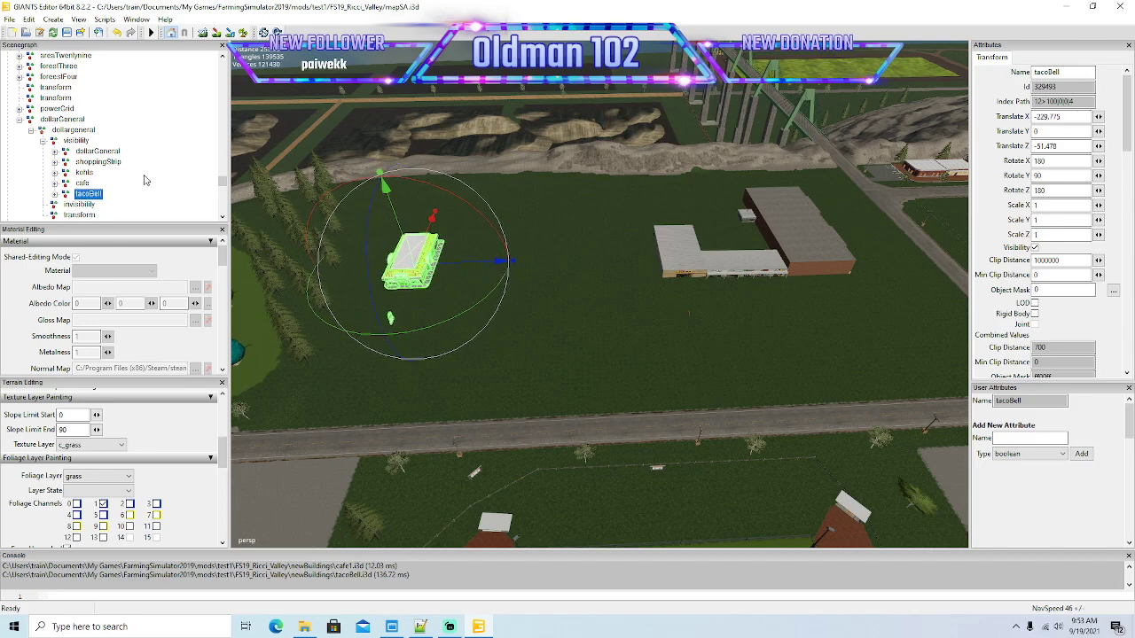
Step: Move the cafe out from behind the stores to about X -149.7, Z -12.8 and turn it to Rotate X -90, Y 0, Z -180
{"action": "left_click", "coordinate": [81, 183]}
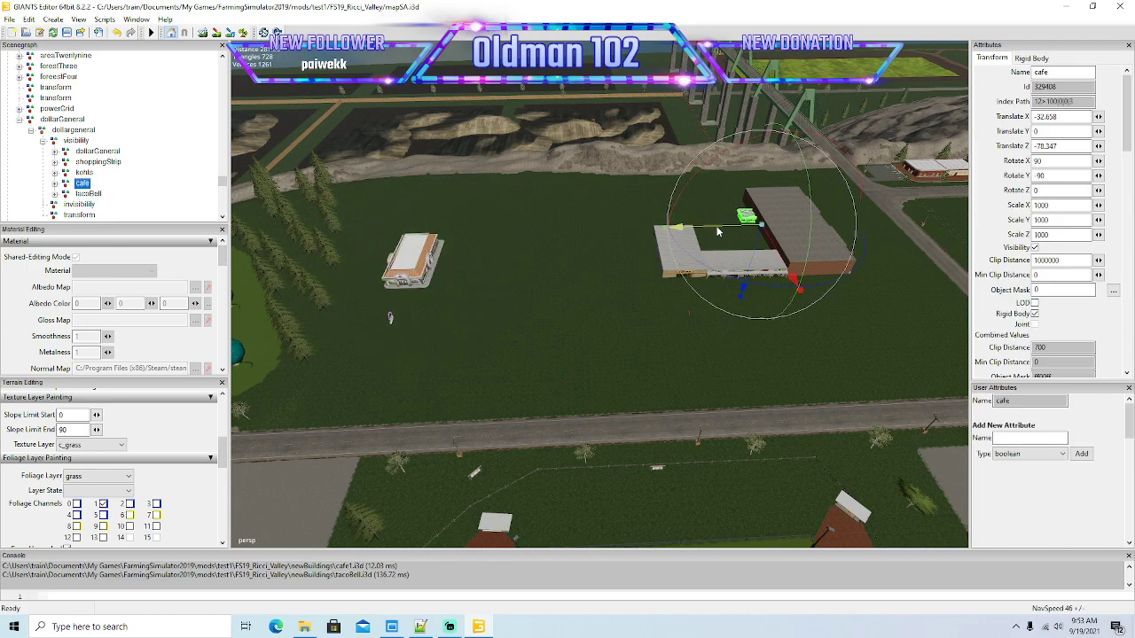
{"action": "left_click_drag", "start_coordinate": [718, 231], "coordinate": [520, 234]}
{"action": "left_click_drag", "start_coordinate": [659, 327], "coordinate": [659, 329], "text": "alt"}
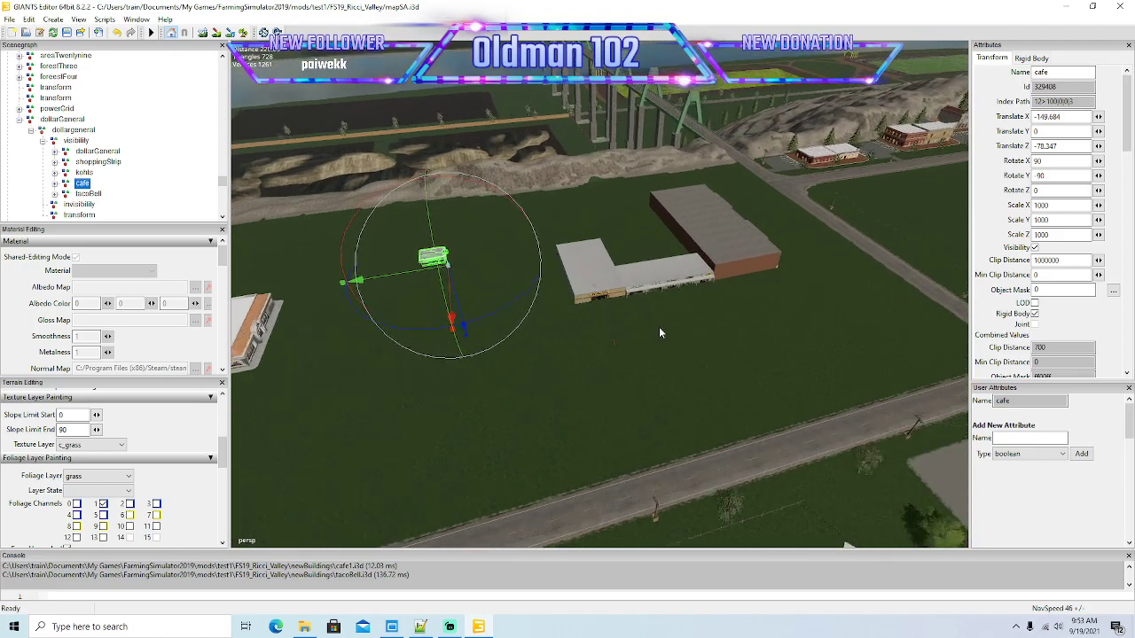
{"action": "left_click_drag", "start_coordinate": [598, 248], "coordinate": [514, 342]}
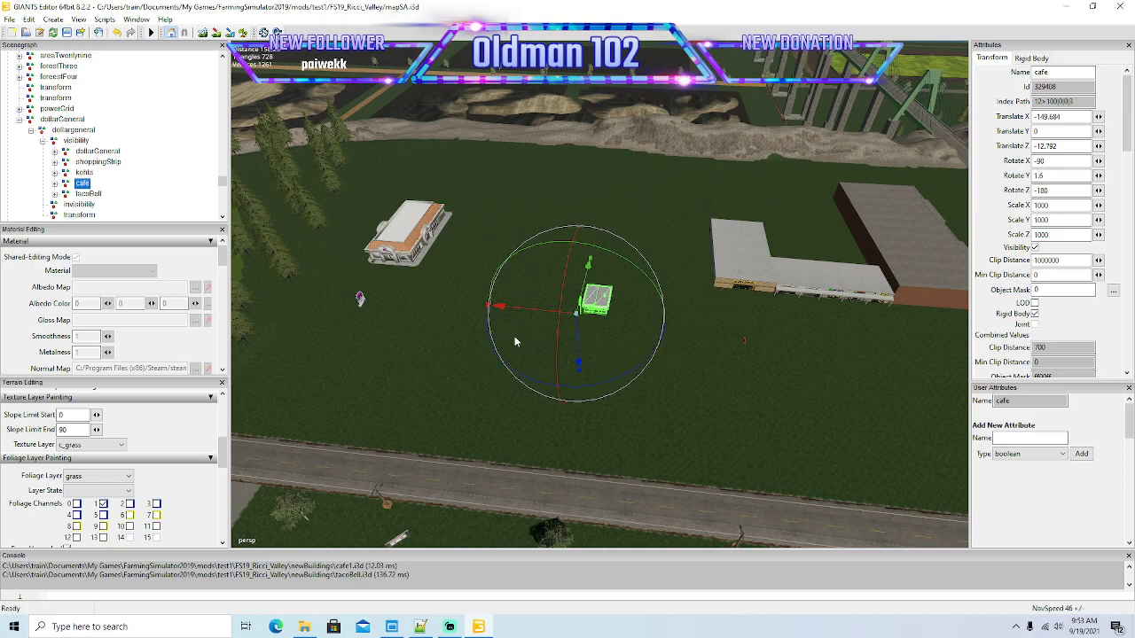
{"action": "type", "text": "0"}
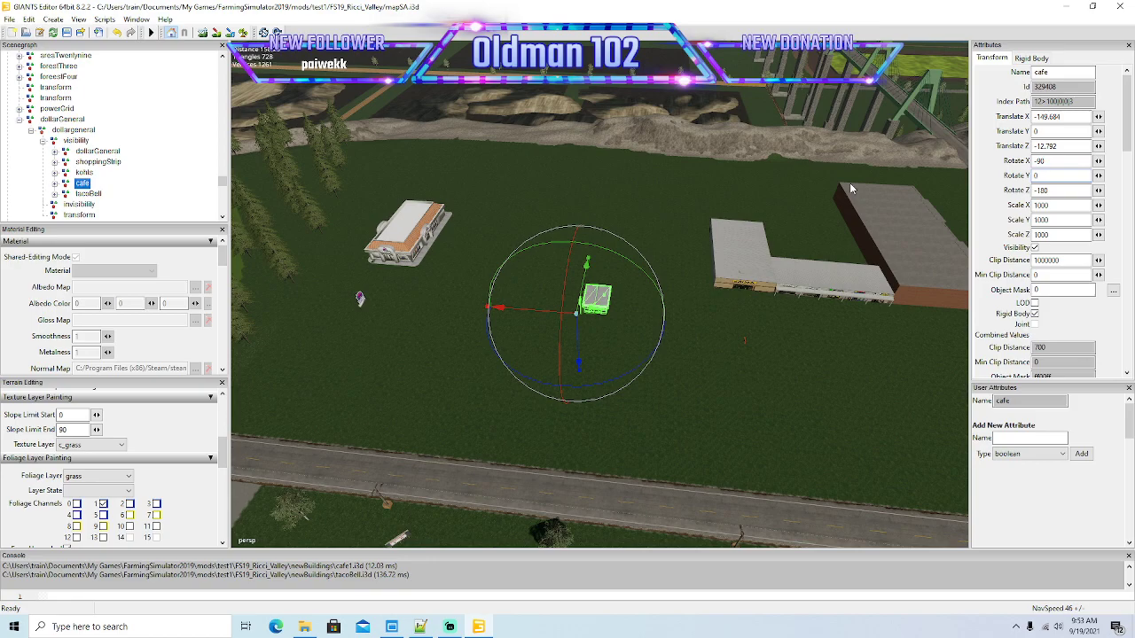
Step: Reposition the cafe on the open grass between tacoBell and dollarGeneral, at about X -166.8, Z -32.3
{"action": "scroll", "coordinate": [736, 367], "scroll_direction": "up", "scroll_amount": 5}
{"action": "left_click_drag", "start_coordinate": [732, 367], "coordinate": [871, 382], "text": "alt"}
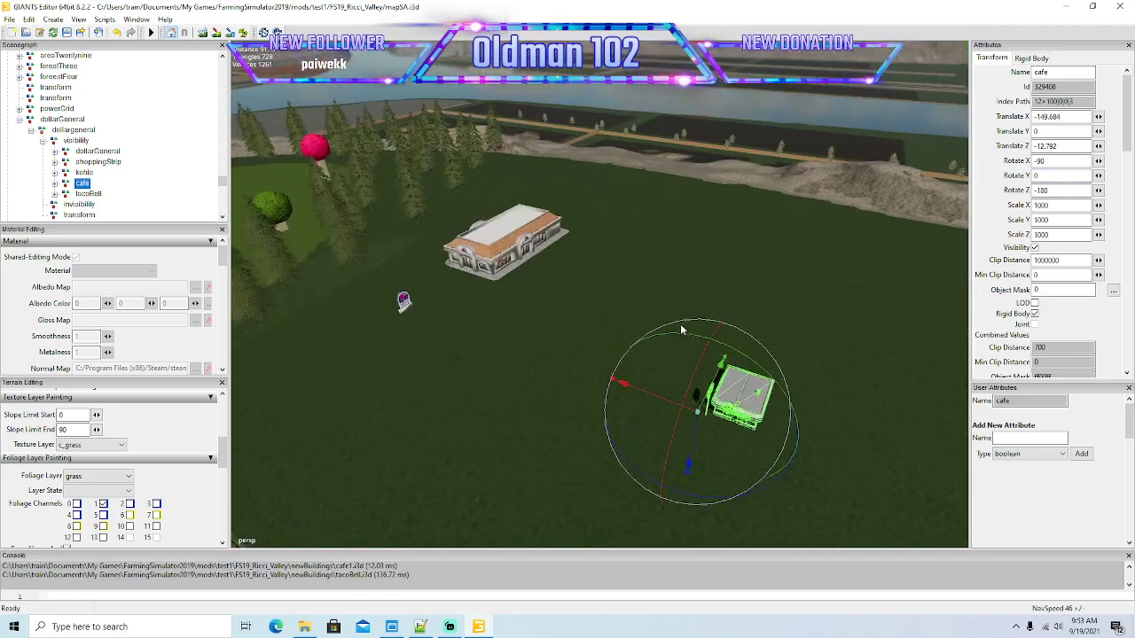
{"action": "scroll", "coordinate": [680, 324], "scroll_direction": "up", "scroll_amount": 3}
{"action": "scroll", "coordinate": [869, 382], "scroll_direction": "down", "scroll_amount": 3}
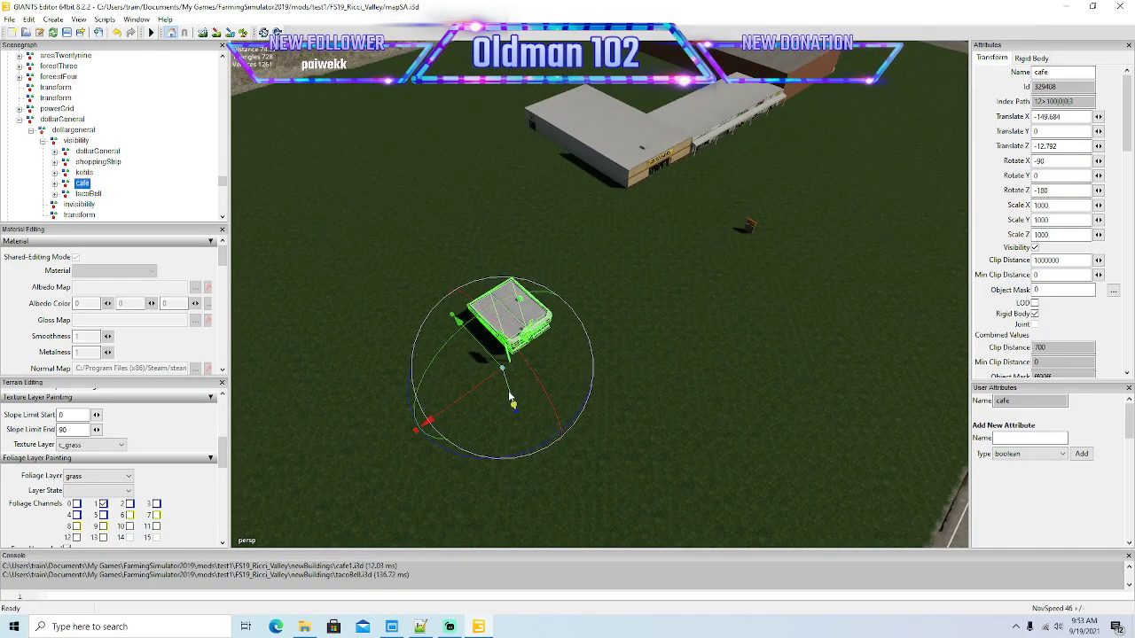
{"action": "left_click_drag", "start_coordinate": [511, 399], "coordinate": [611, 263]}
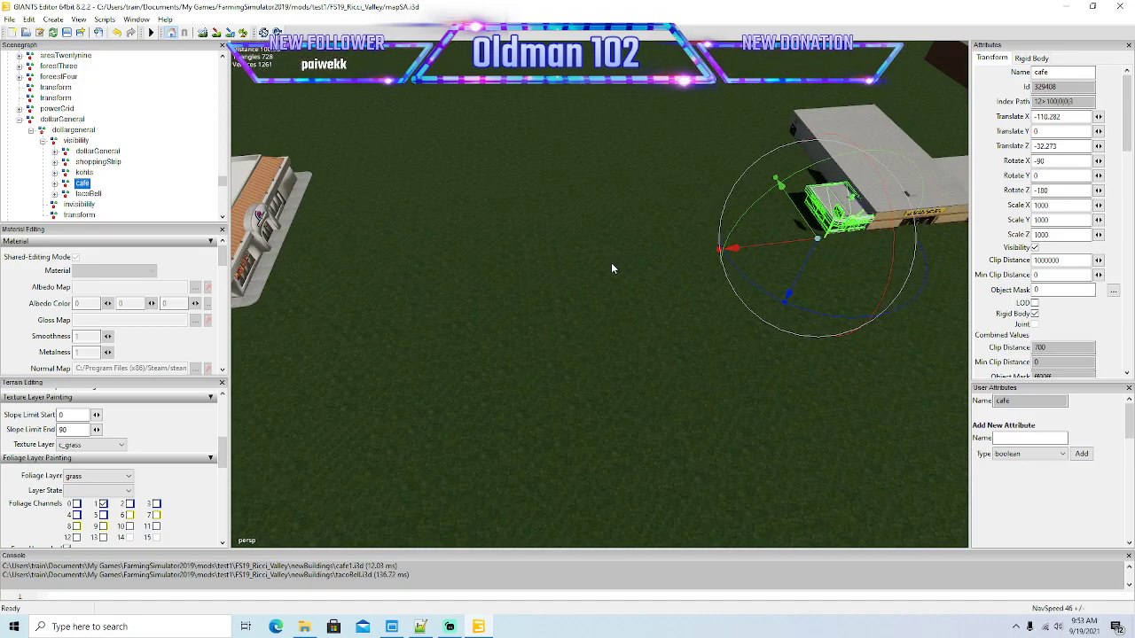
{"action": "scroll", "coordinate": [610, 265], "scroll_direction": "down", "scroll_amount": 5}
{"action": "left_click_drag", "start_coordinate": [713, 261], "coordinate": [522, 260]}
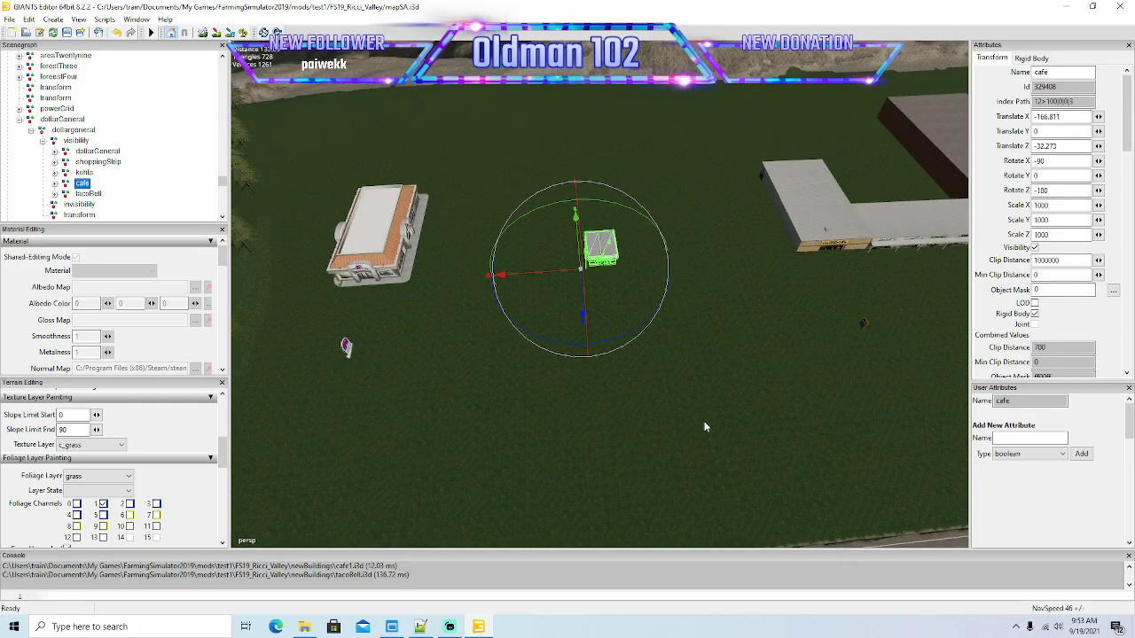
Step: Check the cafe's spacing from its neighbours and nudge it along X to about -168.2
{"action": "left_click_drag", "start_coordinate": [706, 426], "coordinate": [631, 410], "text": "alt"}
{"action": "scroll", "coordinate": [725, 439], "scroll_direction": "up", "scroll_amount": 4}
{"action": "scroll", "coordinate": [531, 394], "scroll_direction": "up", "scroll_amount": 4}
{"action": "scroll", "coordinate": [530, 395], "scroll_direction": "up", "scroll_amount": 3}
{"action": "scroll", "coordinate": [613, 393], "scroll_direction": "down", "scroll_amount": 3}
{"action": "scroll", "coordinate": [631, 410], "scroll_direction": "down", "scroll_amount": 6}
{"action": "right_click_drag", "start_coordinate": [629, 414], "coordinate": [641, 412]}
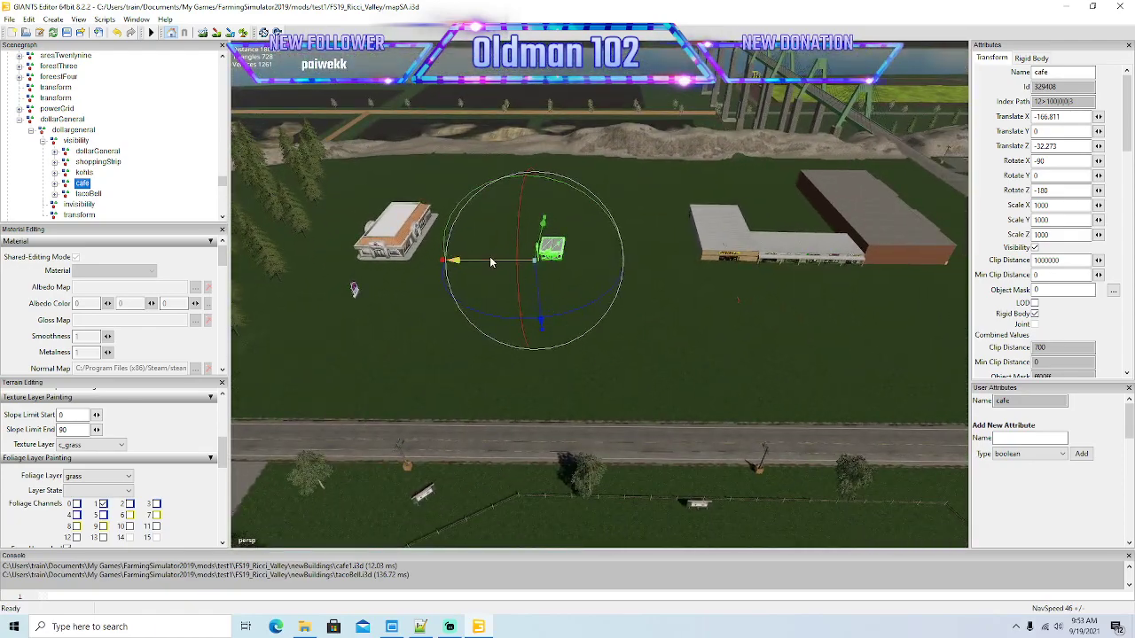
{"action": "left_click_drag", "start_coordinate": [493, 263], "coordinate": [489, 264]}
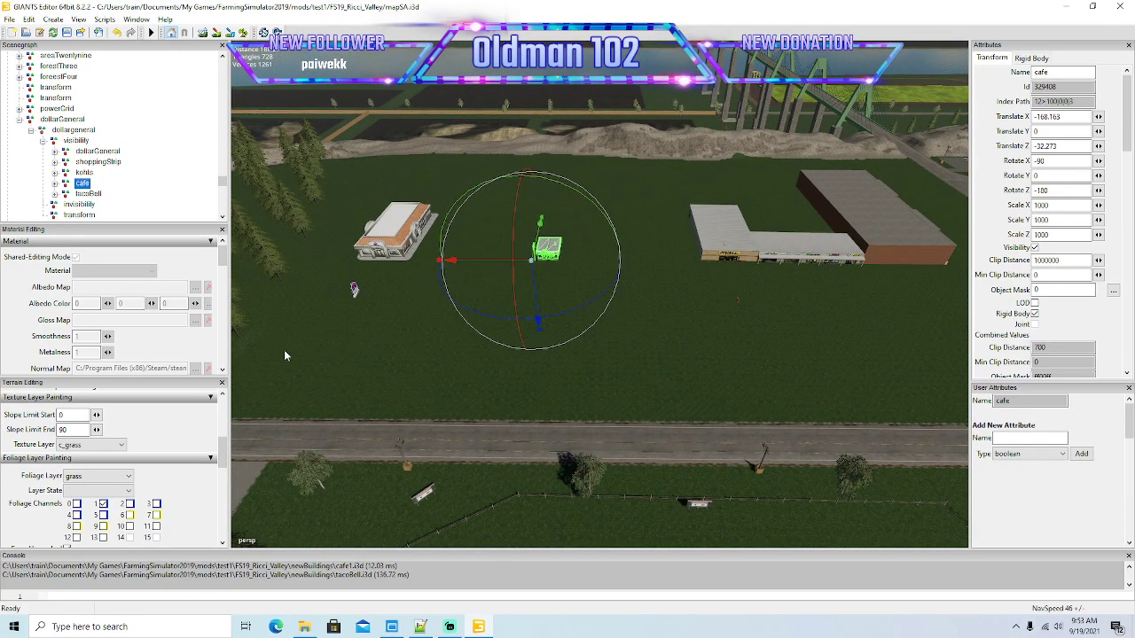
Step: Examine the empty field, town blocks and business lots beyond the stadium and school toward the lake
{"action": "scroll", "coordinate": [605, 350], "scroll_direction": "down", "scroll_amount": 5}
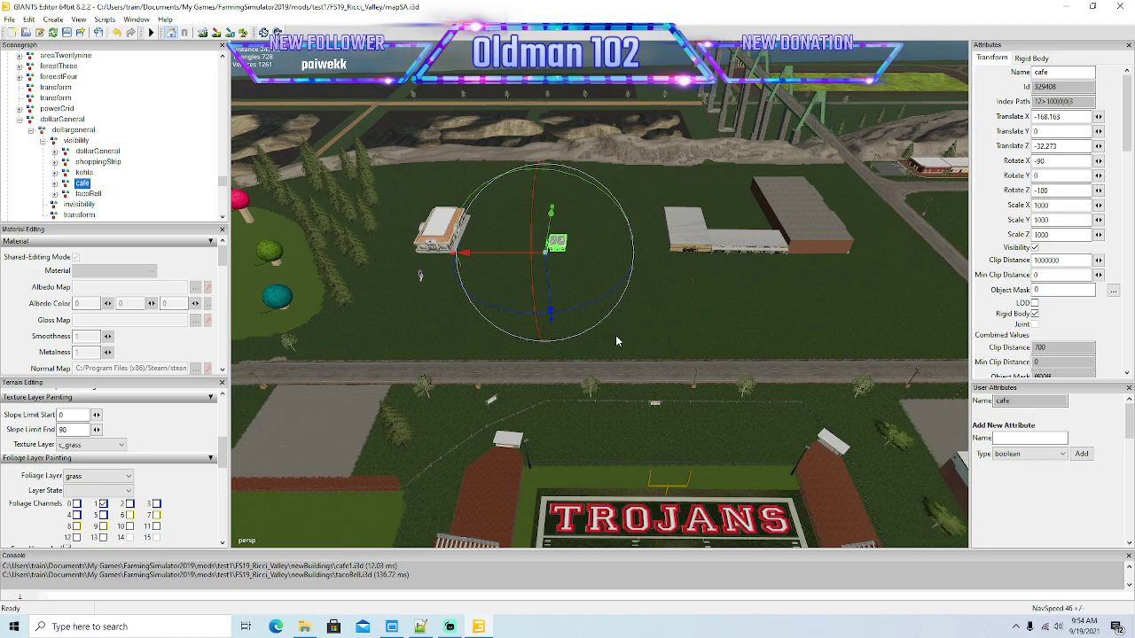
{"action": "left_click_drag", "start_coordinate": [615, 335], "coordinate": [840, 329], "text": "alt"}
{"action": "scroll", "coordinate": [630, 365], "scroll_direction": "down", "scroll_amount": 3}
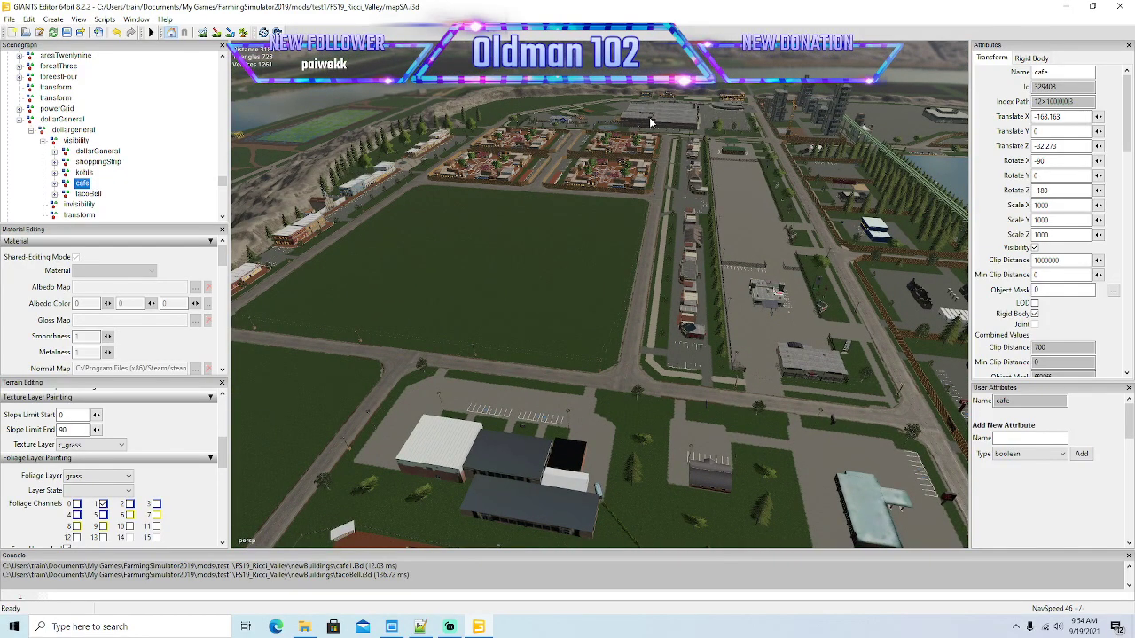
{"action": "right_click_drag", "start_coordinate": [498, 239], "coordinate": [544, 249]}
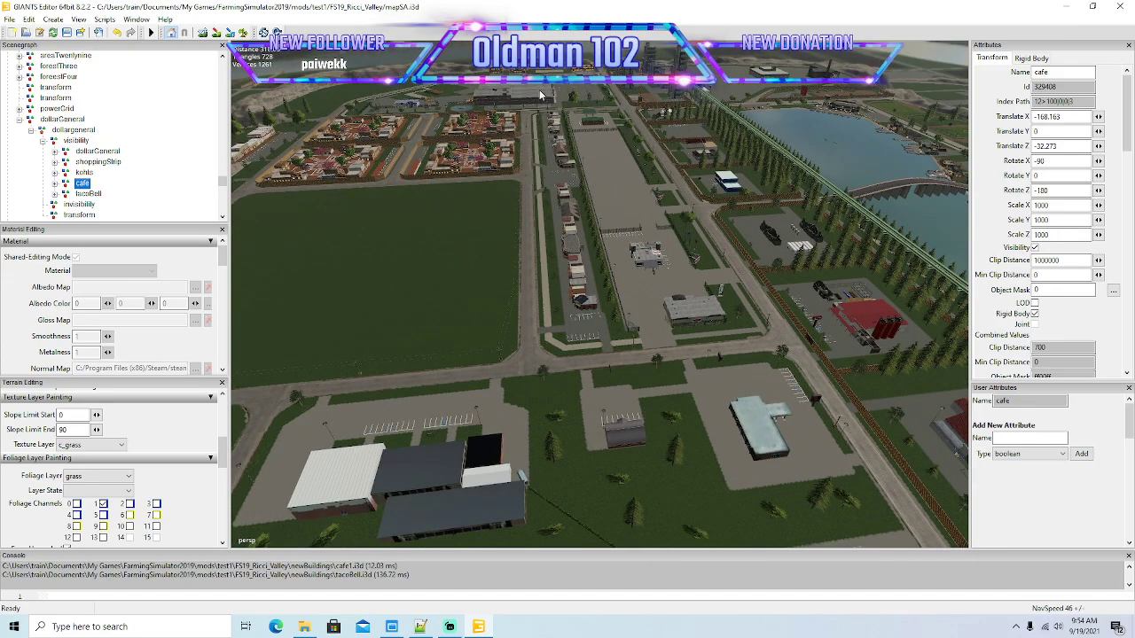
{"action": "right_click_drag", "start_coordinate": [436, 250], "coordinate": [469, 247]}
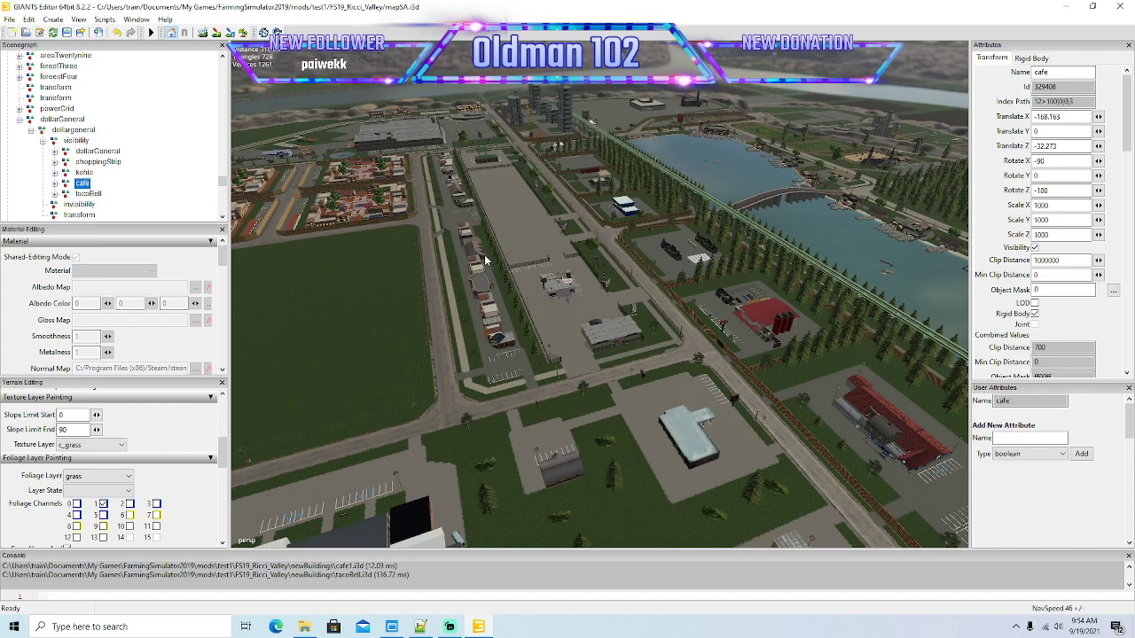
{"action": "right_click_drag", "start_coordinate": [361, 269], "coordinate": [353, 278]}
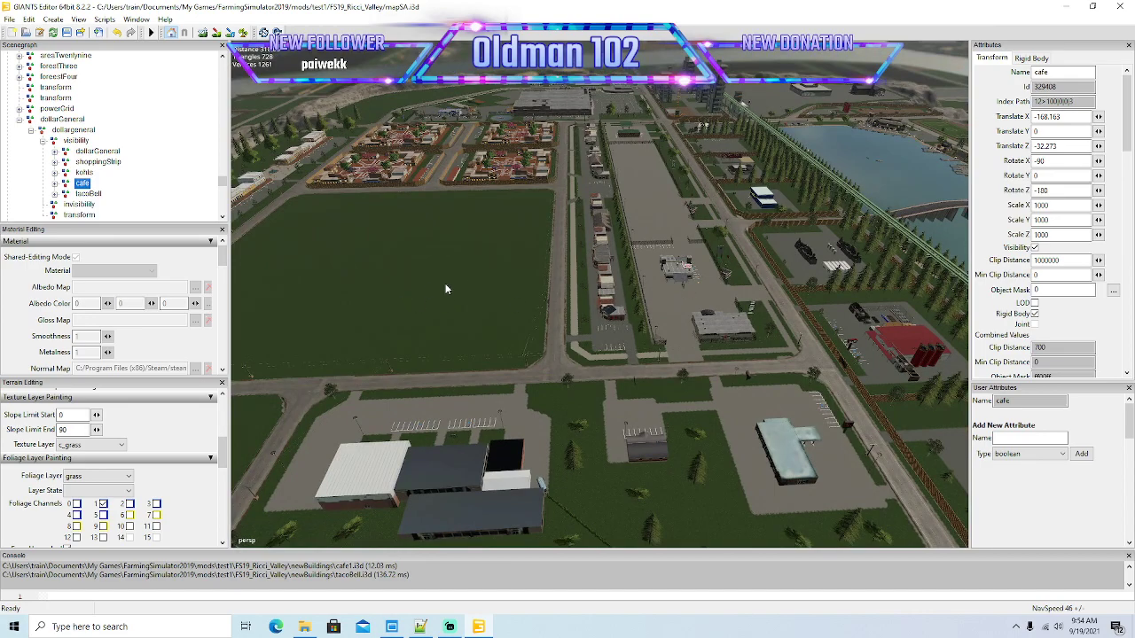
{"action": "left_click_drag", "start_coordinate": [446, 284], "coordinate": [471, 281], "text": "alt"}
{"action": "middle_click_drag", "start_coordinate": [471, 280], "coordinate": [579, 282]}
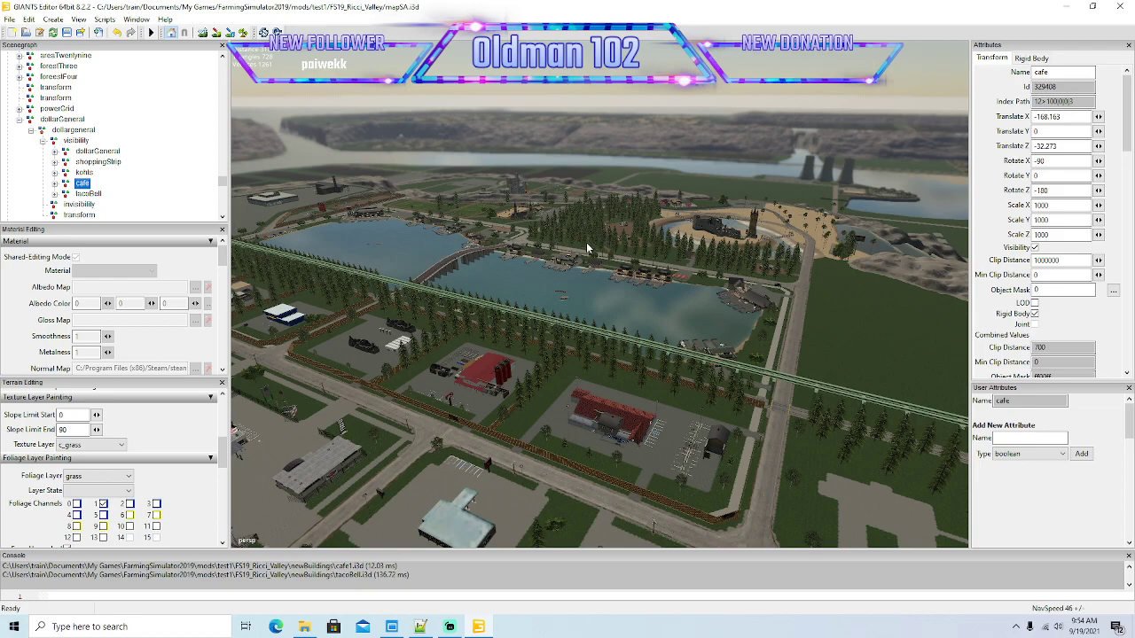
Step: Examine the large empty field across the road from the kohls complex and the streets around it
{"action": "left_click_drag", "start_coordinate": [540, 325], "coordinate": [577, 305], "text": "alt"}
{"action": "scroll", "coordinate": [429, 327], "scroll_direction": "up", "scroll_amount": 7}
{"action": "scroll", "coordinate": [427, 323], "scroll_direction": "up", "scroll_amount": 6}
{"action": "scroll", "coordinate": [514, 342], "scroll_direction": "down", "scroll_amount": 5}
{"action": "scroll", "coordinate": [514, 343], "scroll_direction": "down", "scroll_amount": 5}
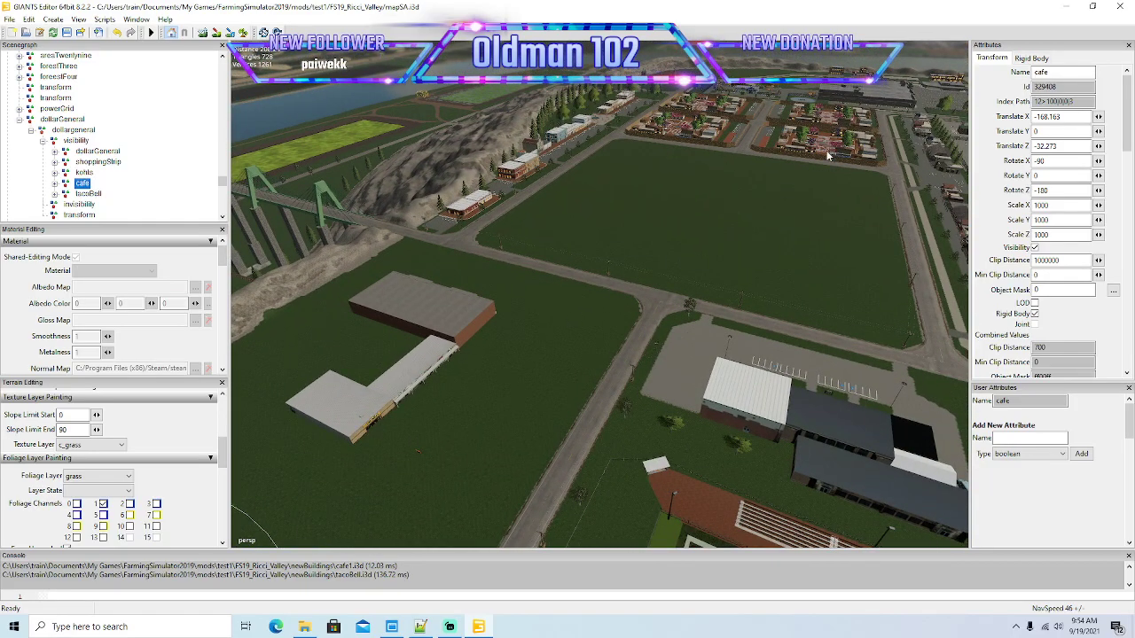
{"action": "left_click_drag", "start_coordinate": [692, 224], "coordinate": [747, 213], "text": "alt"}
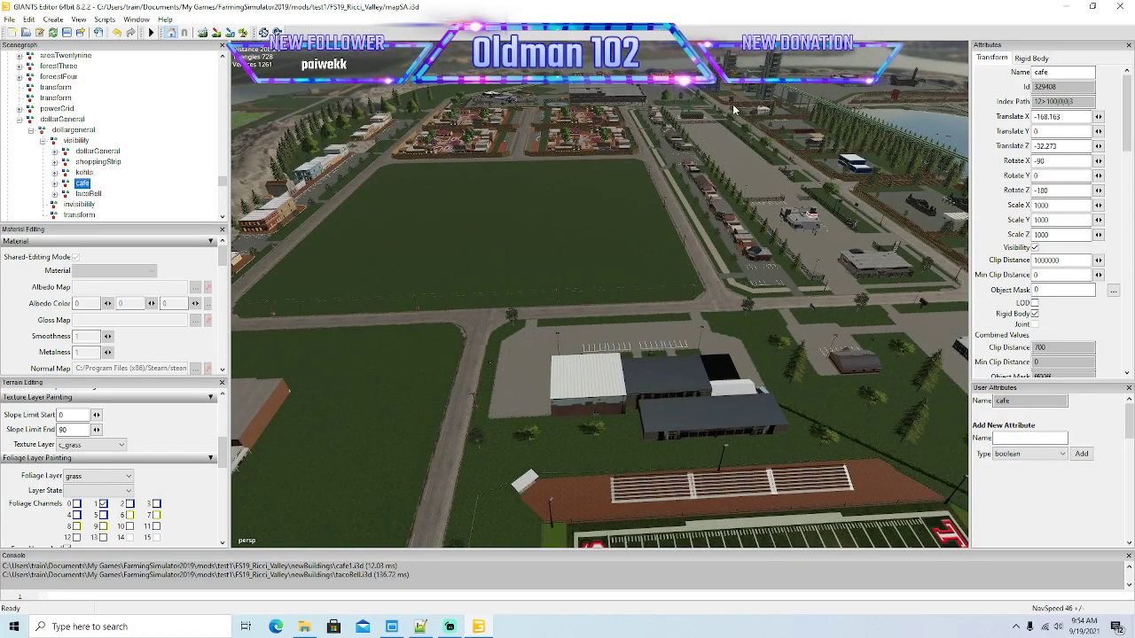
{"action": "middle_click_drag", "start_coordinate": [575, 191], "coordinate": [586, 171]}
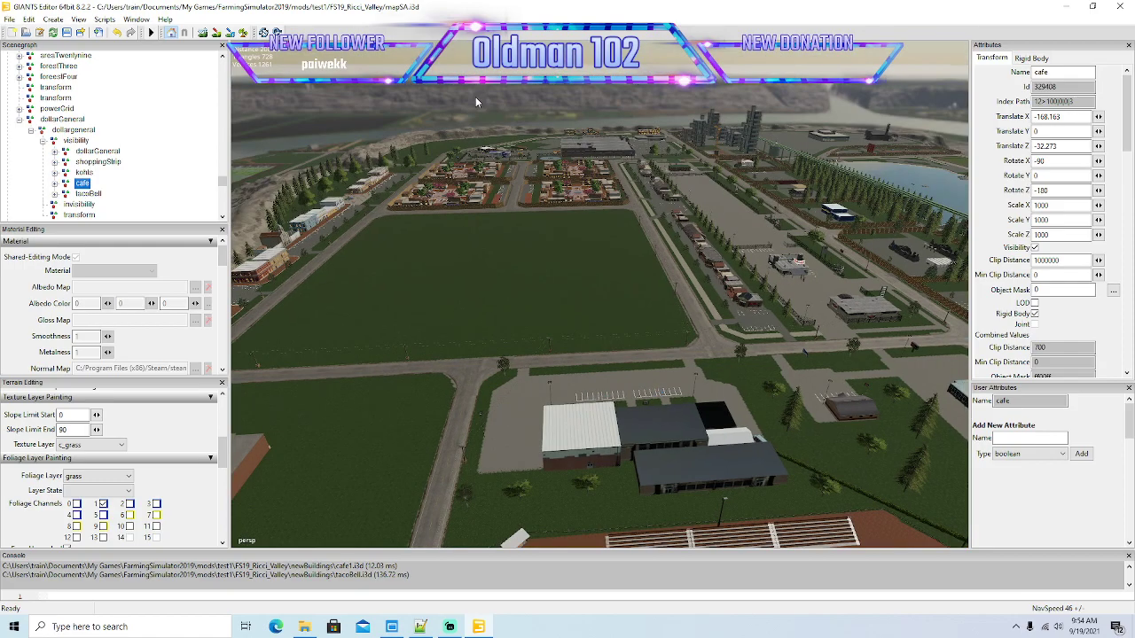
{"action": "middle_click_drag", "start_coordinate": [546, 256], "coordinate": [458, 93]}
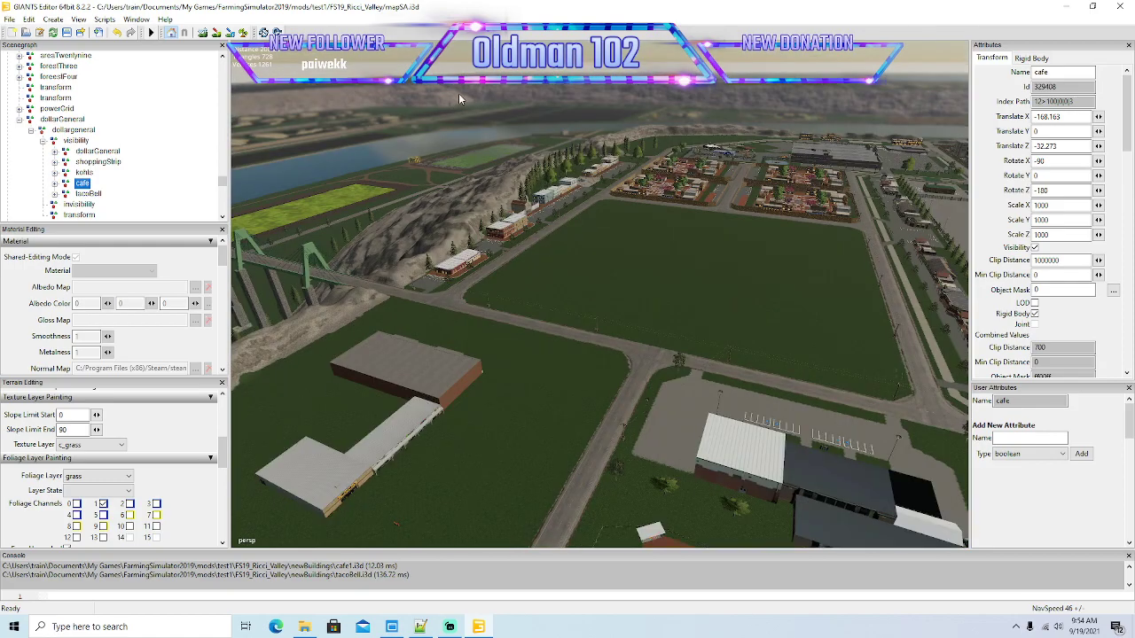
Step: Bring the cafe back into view and examine the area past tacoBell, including the coloured trees and baseball field
{"action": "key", "text": "f"}
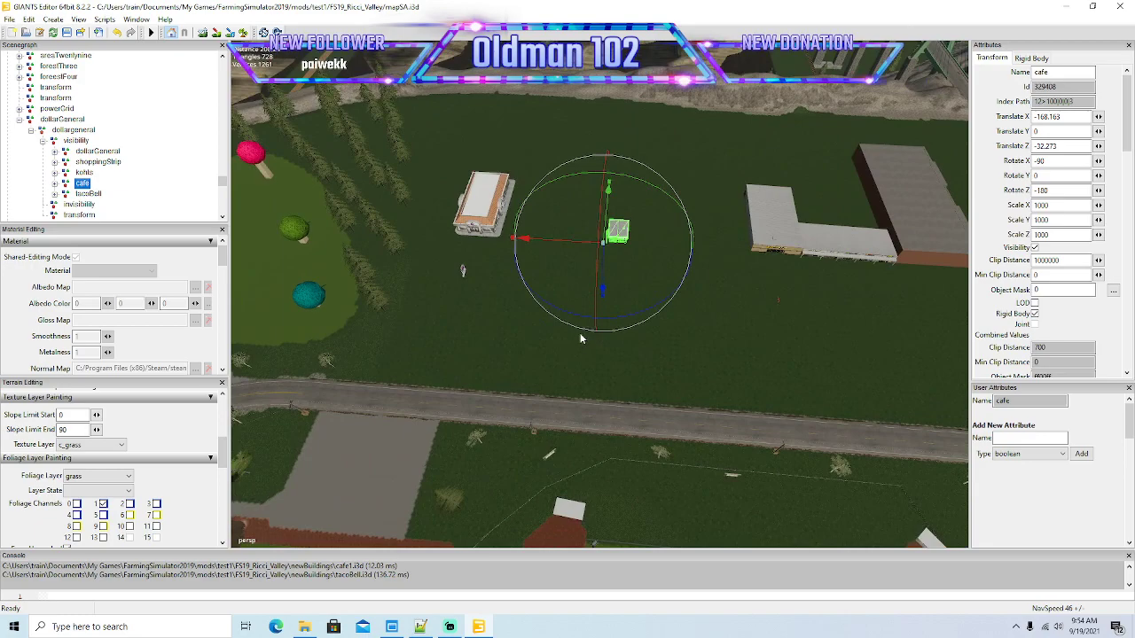
{"action": "left_click_drag", "start_coordinate": [584, 342], "coordinate": [546, 305], "text": "alt"}
{"action": "scroll", "coordinate": [641, 331], "scroll_direction": "up", "scroll_amount": 6}
{"action": "scroll", "coordinate": [544, 305], "scroll_direction": "down", "scroll_amount": 5}
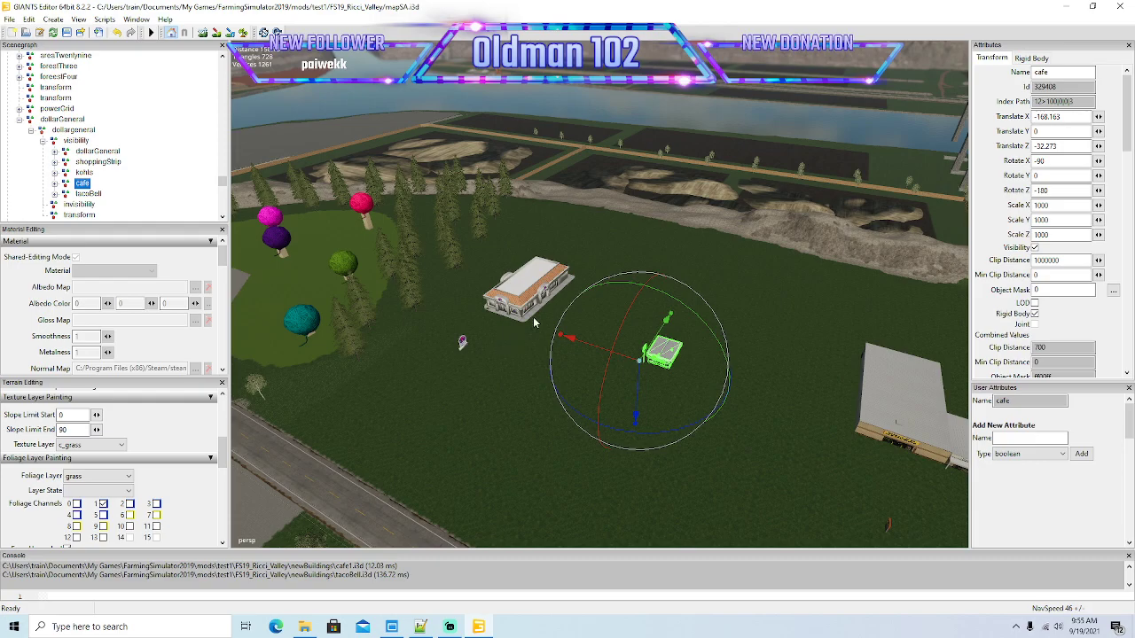
{"action": "right_click_drag", "start_coordinate": [595, 284], "coordinate": [413, 155]}
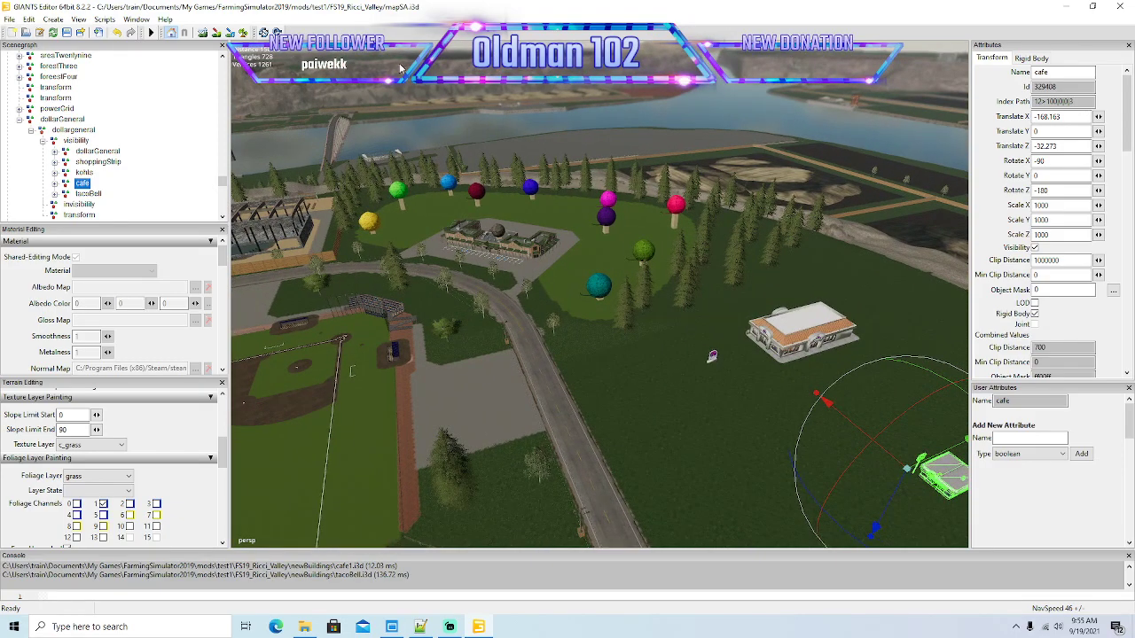
{"action": "right_click_drag", "start_coordinate": [573, 335], "coordinate": [560, 358]}
{"action": "left_click_drag", "start_coordinate": [561, 358], "coordinate": [510, 337], "text": "alt"}
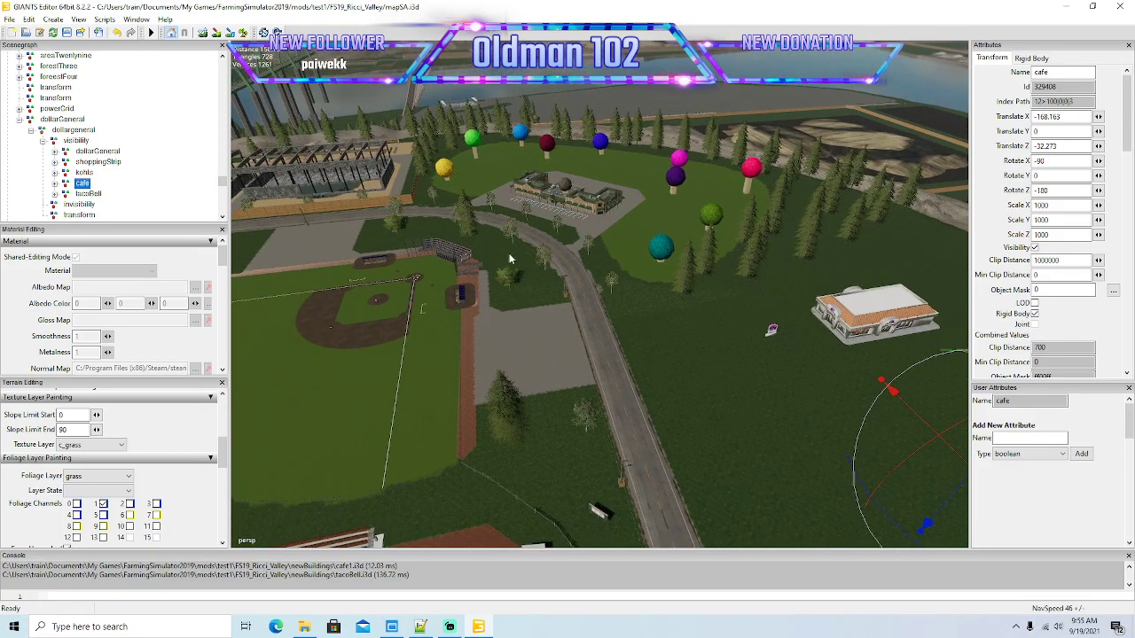
{"action": "left_click_drag", "start_coordinate": [508, 255], "coordinate": [474, 269], "text": "alt"}
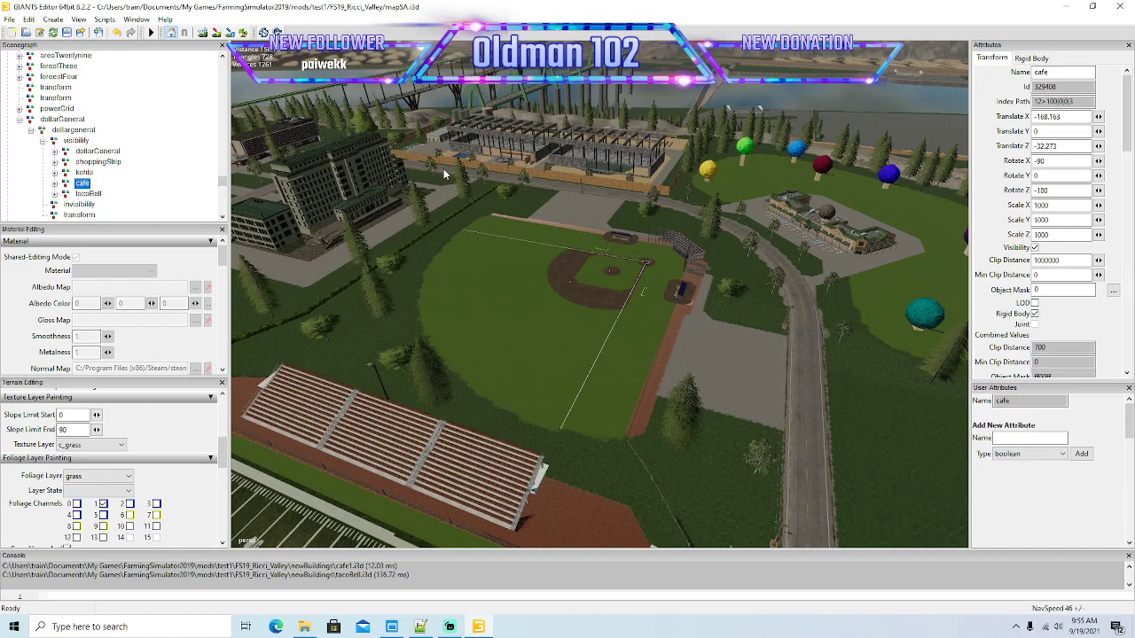
Step: Return to the cafe and examine the layout of the whole lot, from tacoBell past kohls to the road junction
{"action": "key", "text": "f"}
{"action": "left_click_drag", "start_coordinate": [547, 336], "coordinate": [490, 349], "text": "alt"}
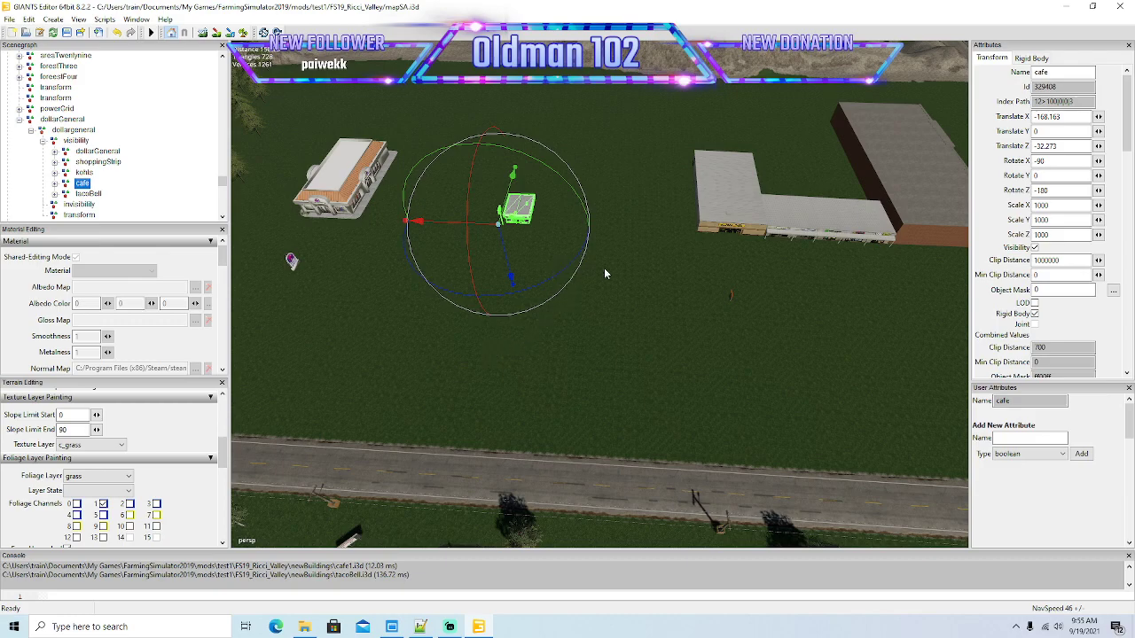
{"action": "right_click_drag", "start_coordinate": [604, 267], "coordinate": [663, 316]}
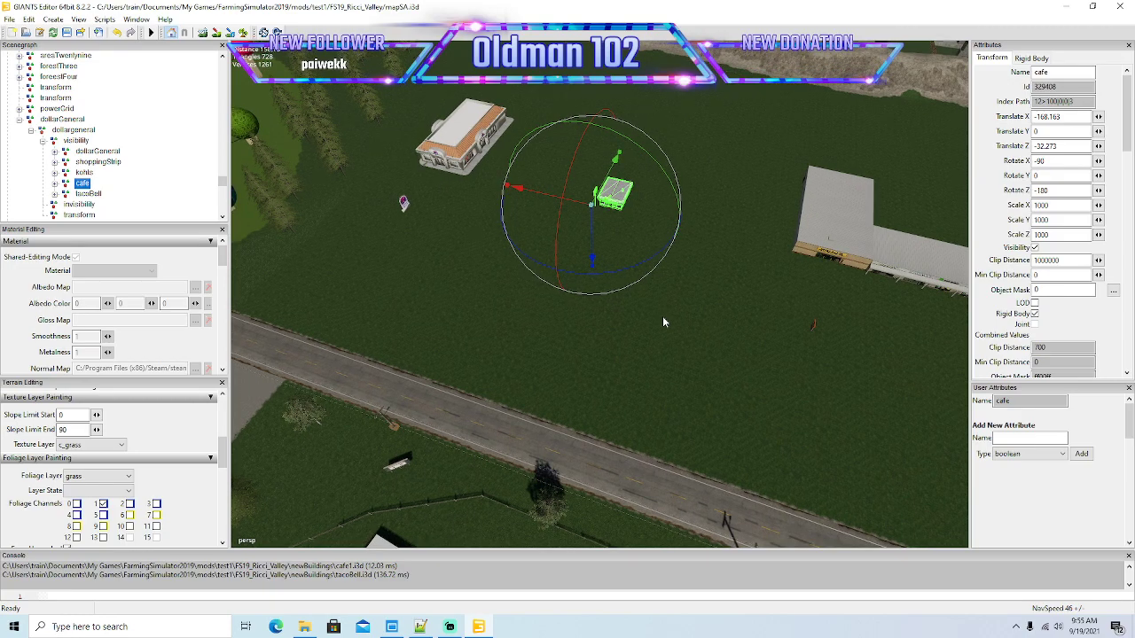
{"action": "mouse_move", "coordinate": [662, 323]}
{"action": "right_mouse_down"}
{"action": "mouse_move", "coordinate": [697, 321]}
{"action": "mouse_move", "coordinate": [645, 327]}
{"action": "mouse_move", "coordinate": [691, 314]}
{"action": "mouse_move", "coordinate": [651, 312]}
{"action": "right_mouse_up"}
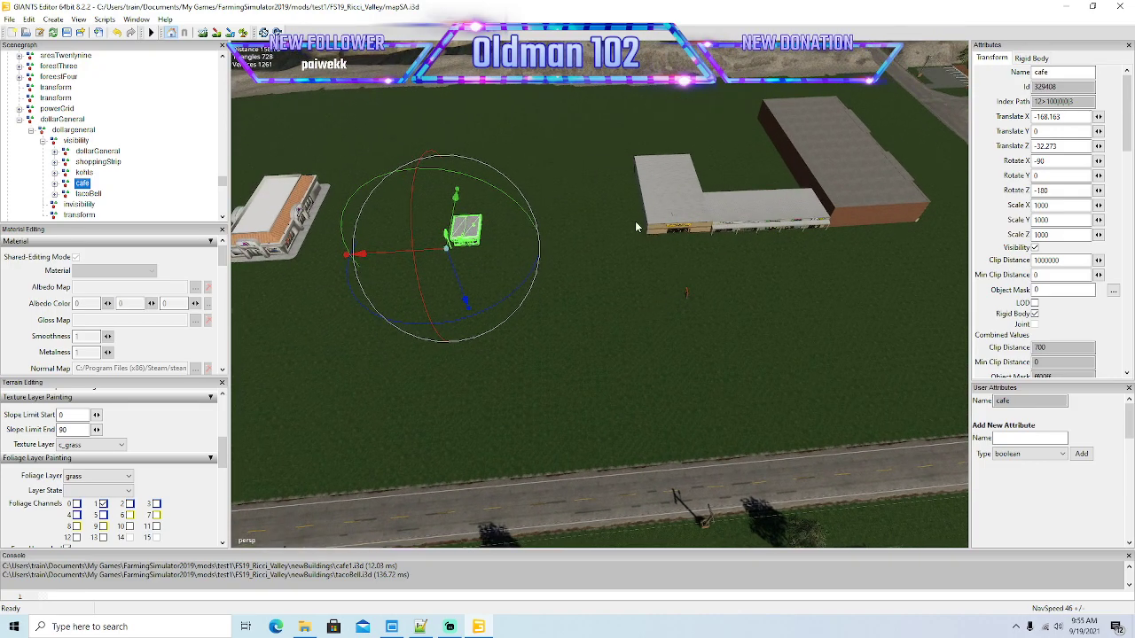
{"action": "scroll", "coordinate": [593, 280], "scroll_direction": "down", "scroll_amount": 6}
{"action": "right_click_drag", "start_coordinate": [602, 277], "coordinate": [707, 255]}
{"action": "scroll", "coordinate": [687, 255], "scroll_direction": "up", "scroll_amount": 3}
{"action": "scroll", "coordinate": [707, 256], "scroll_direction": "up", "scroll_amount": 5}
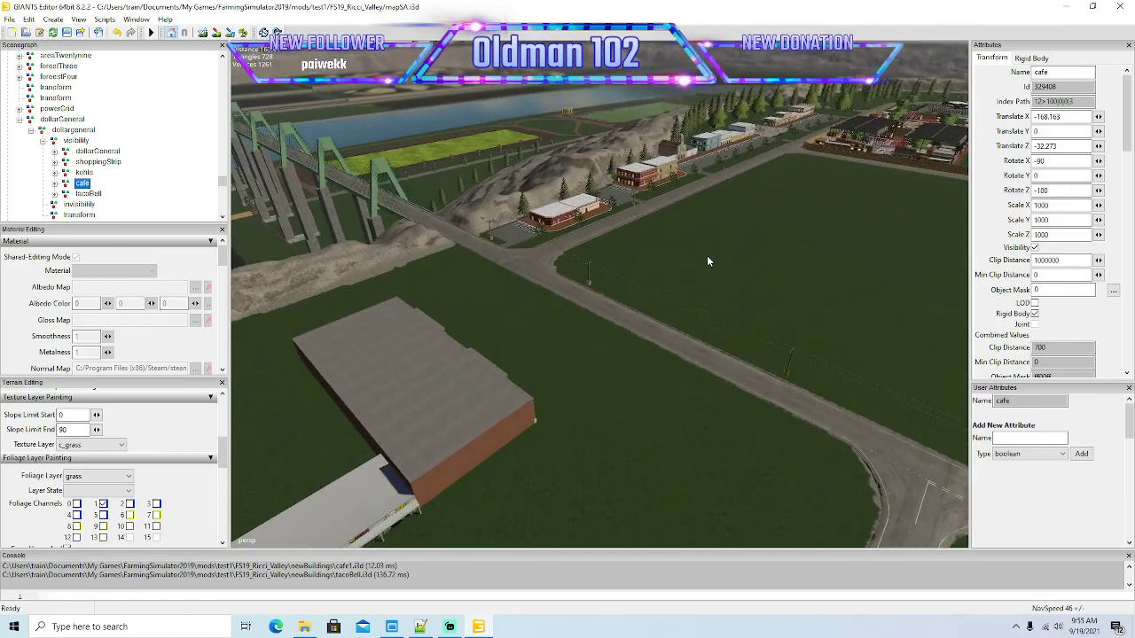
Step: Move the cafe along X to about -189.13, closer to tacoBell
{"action": "scroll", "coordinate": [707, 256], "scroll_direction": "up", "scroll_amount": 6}
{"action": "left_click_drag", "start_coordinate": [707, 256], "coordinate": [575, 282], "text": "alt"}
{"action": "scroll", "coordinate": [578, 288], "scroll_direction": "down", "scroll_amount": 5}
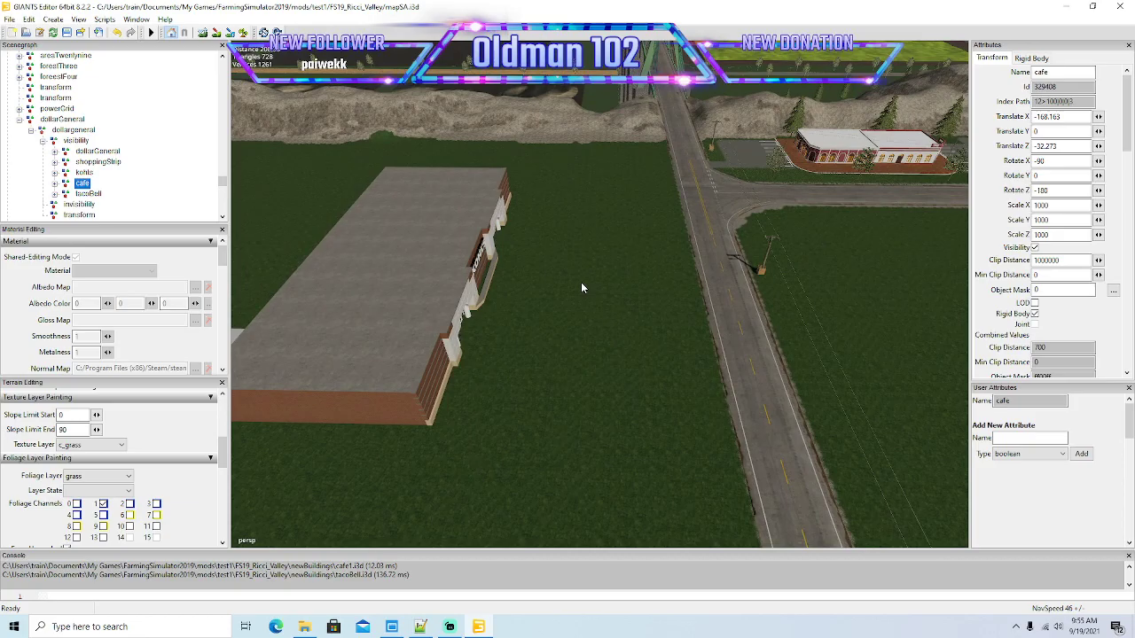
{"action": "scroll", "coordinate": [580, 282], "scroll_direction": "down", "scroll_amount": 5}
{"action": "right_click_drag", "start_coordinate": [585, 302], "coordinate": [410, 256]}
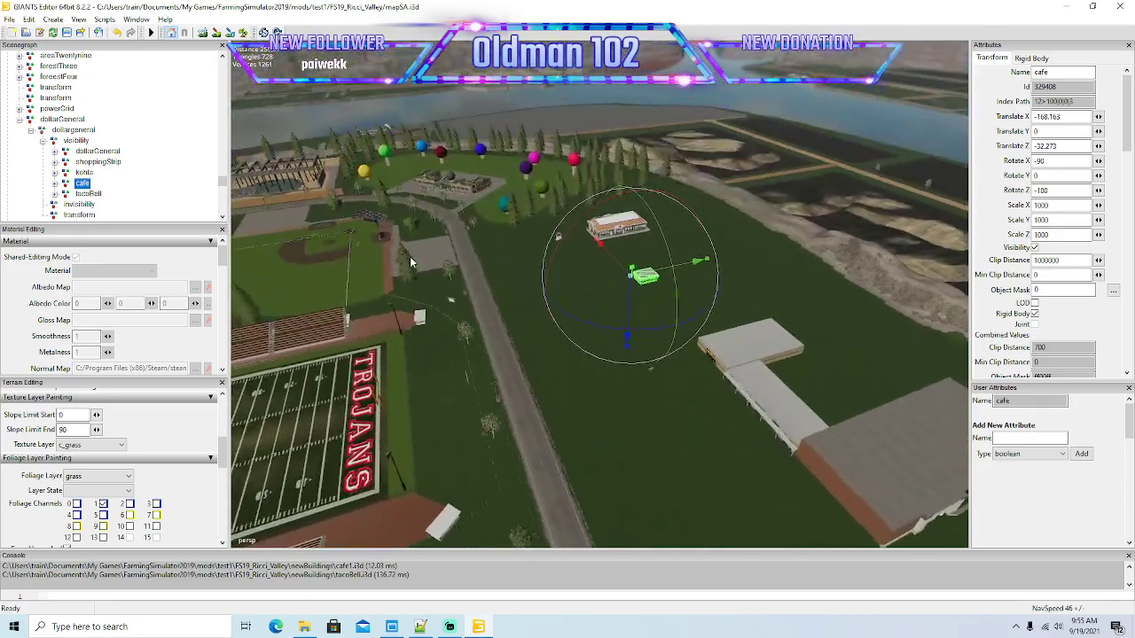
{"action": "scroll", "coordinate": [410, 256], "scroll_direction": "up", "scroll_amount": 6}
{"action": "left_click_drag", "start_coordinate": [403, 251], "coordinate": [553, 307], "text": "alt"}
{"action": "scroll", "coordinate": [553, 307], "scroll_direction": "down", "scroll_amount": 3}
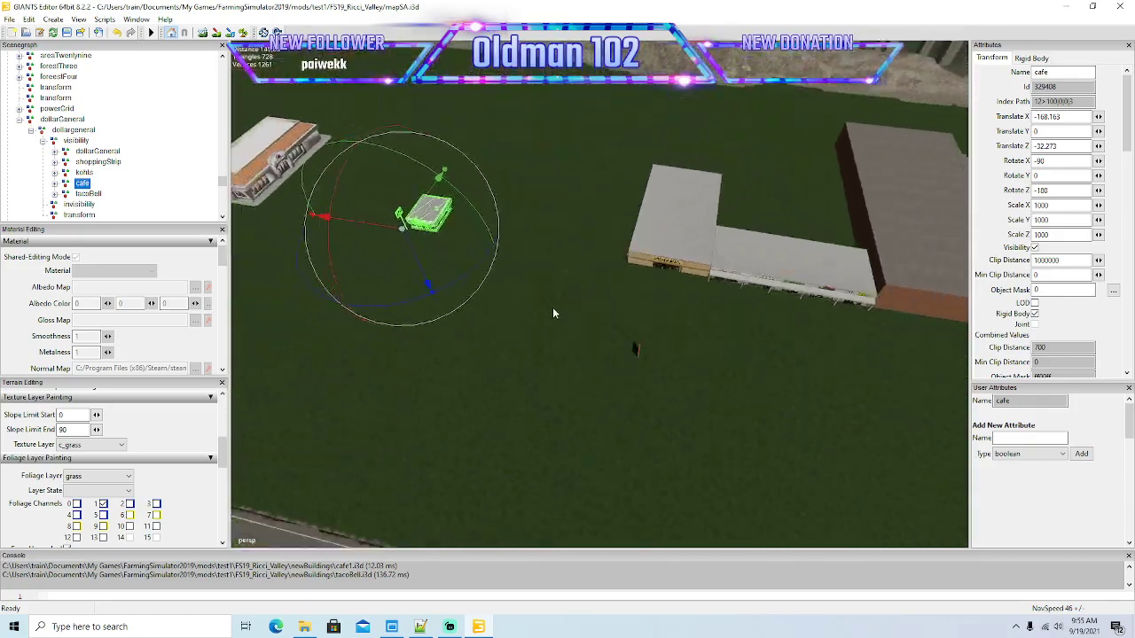
{"action": "scroll", "coordinate": [552, 313], "scroll_direction": "down", "scroll_amount": 3}
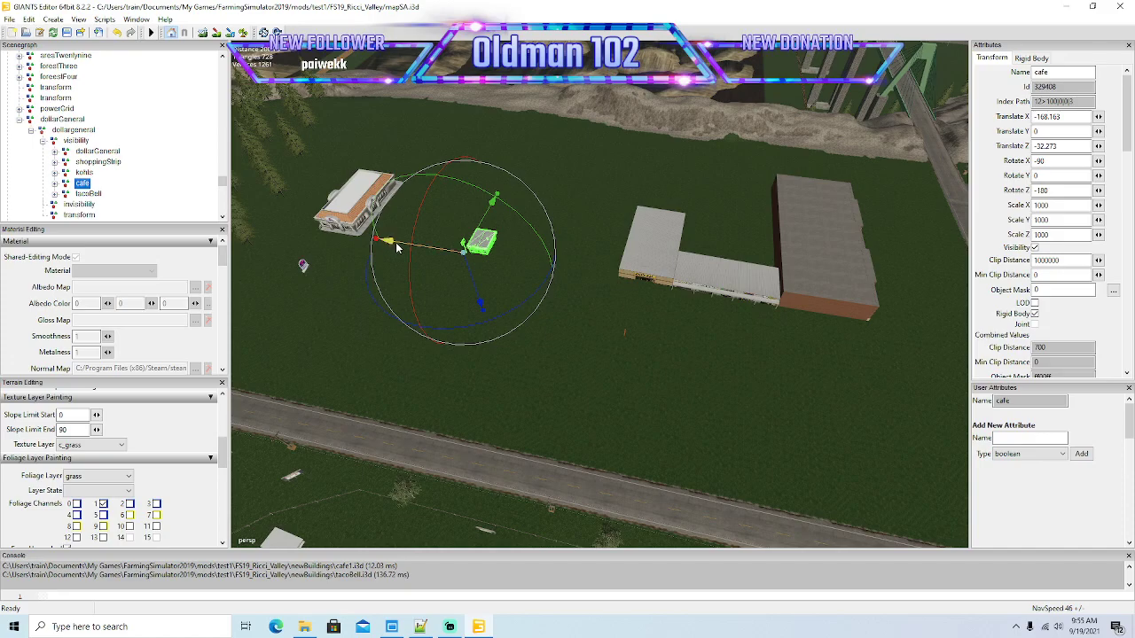
{"action": "left_click_drag", "start_coordinate": [396, 248], "coordinate": [351, 238]}
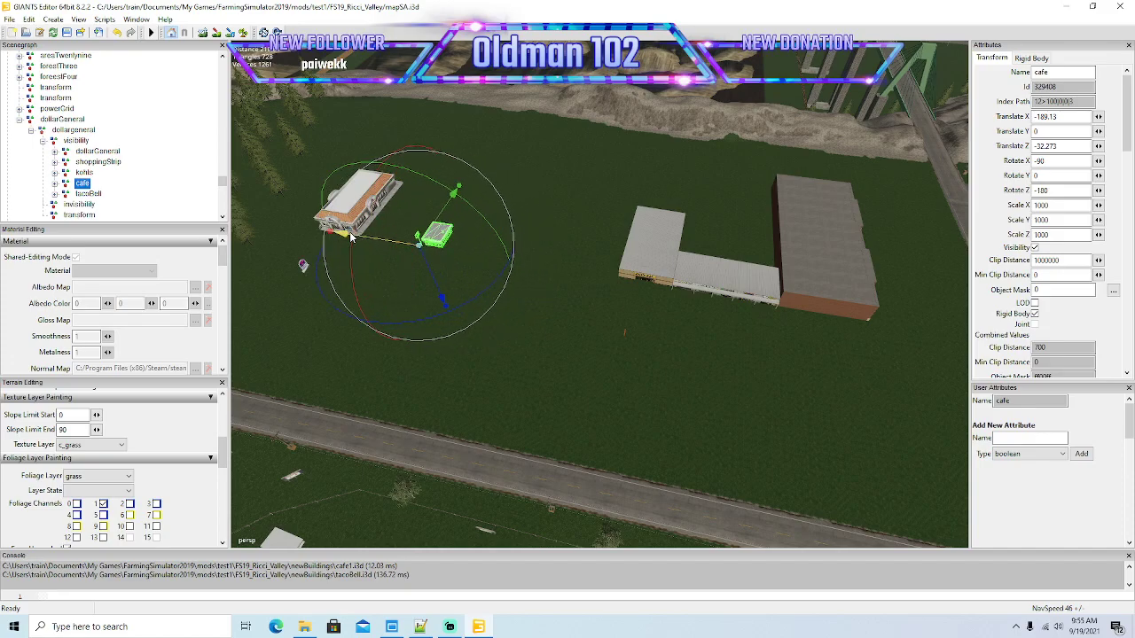
Step: Move dollarGeneral along X to about -98.03 and slide shoppingStrip to about -84.995 so it adjoins dollarGeneral
{"action": "left_click", "coordinate": [743, 282]}
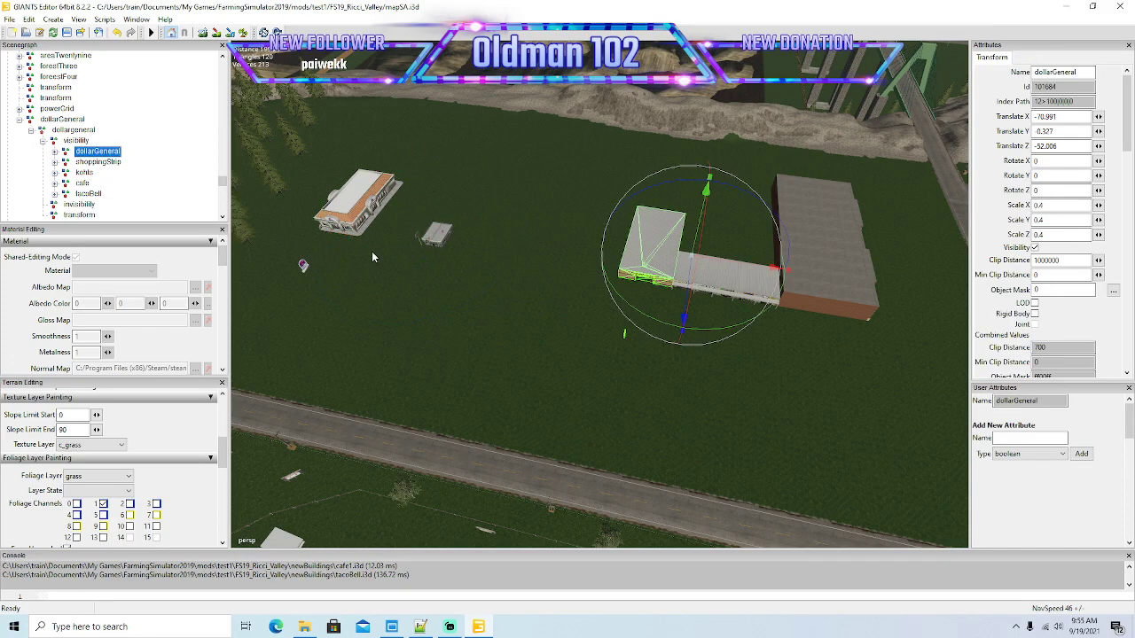
{"action": "left_click_drag", "start_coordinate": [749, 270], "coordinate": [685, 262]}
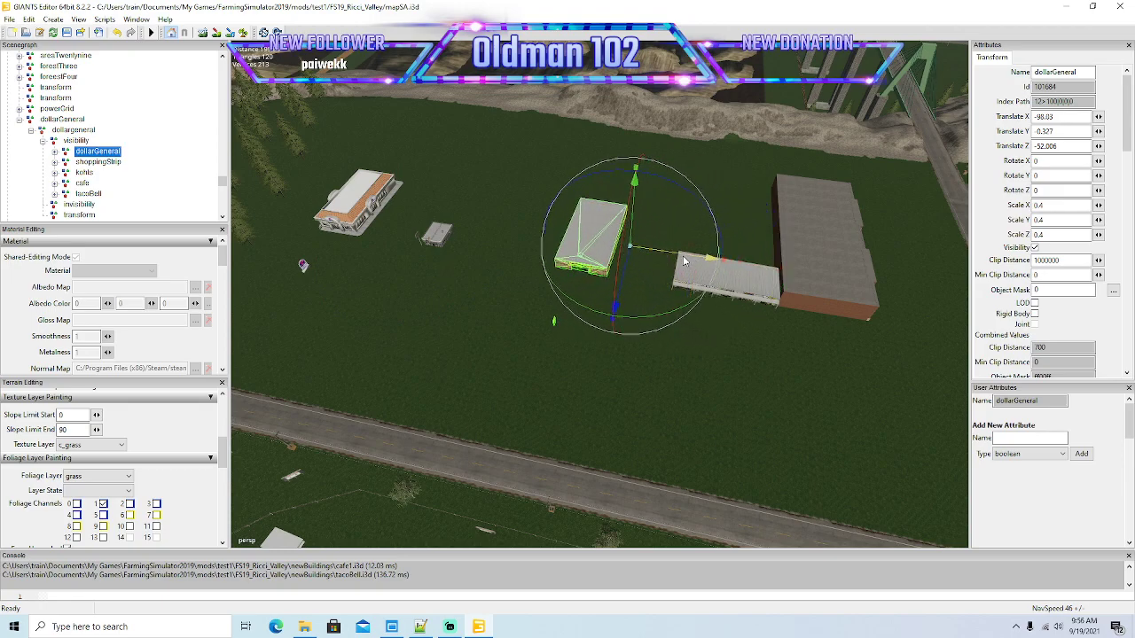
{"action": "left_click", "coordinate": [86, 163]}
{"action": "left_click_drag", "start_coordinate": [306, 261], "coordinate": [372, 268], "text": "alt"}
{"action": "scroll", "coordinate": [359, 274], "scroll_direction": "up", "scroll_amount": 5}
{"action": "scroll", "coordinate": [359, 274], "scroll_direction": "up", "scroll_amount": 5}
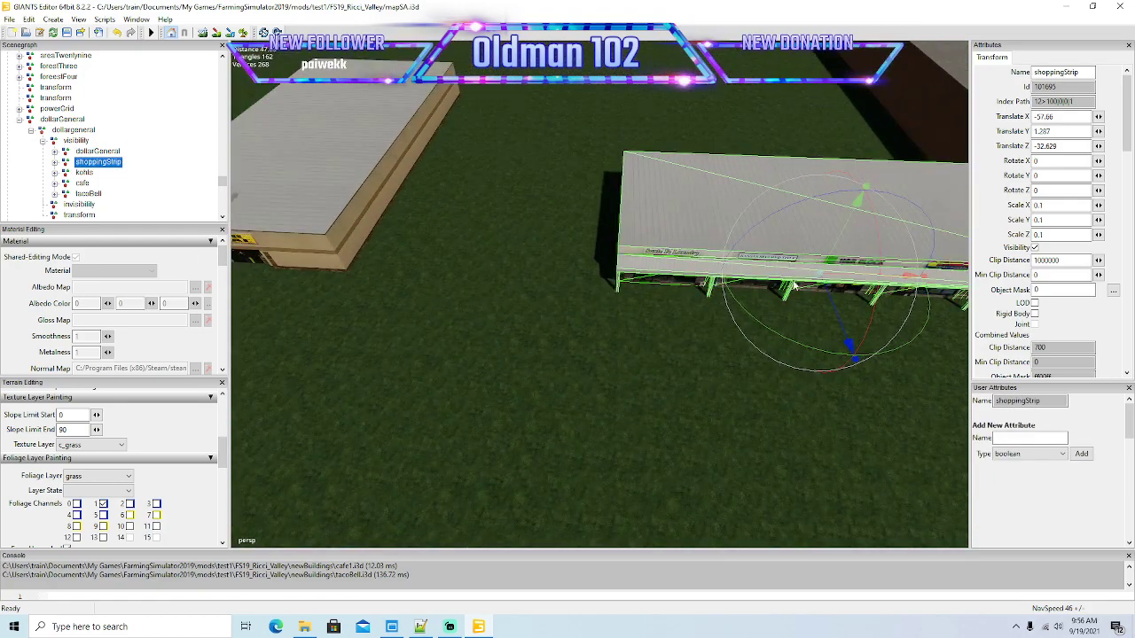
{"action": "left_click_drag", "start_coordinate": [860, 282], "coordinate": [569, 266]}
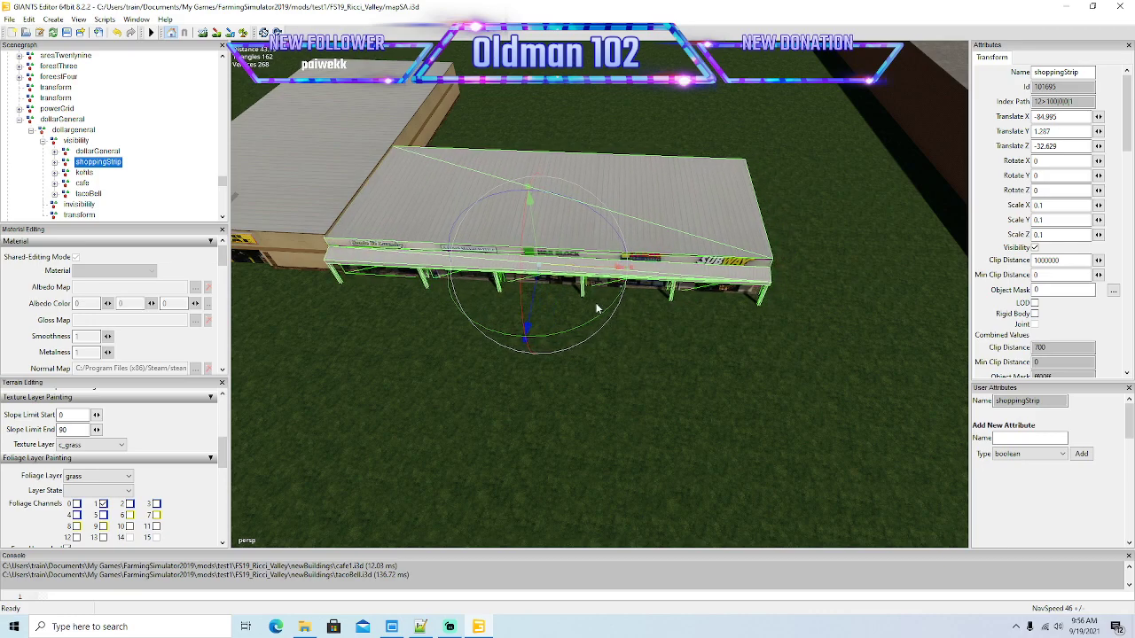
Step: Move kohls along X to about -38.065 so it adjoins the open end of the shopping strip
{"action": "left_click", "coordinate": [71, 174]}
{"action": "key", "text": "f"}
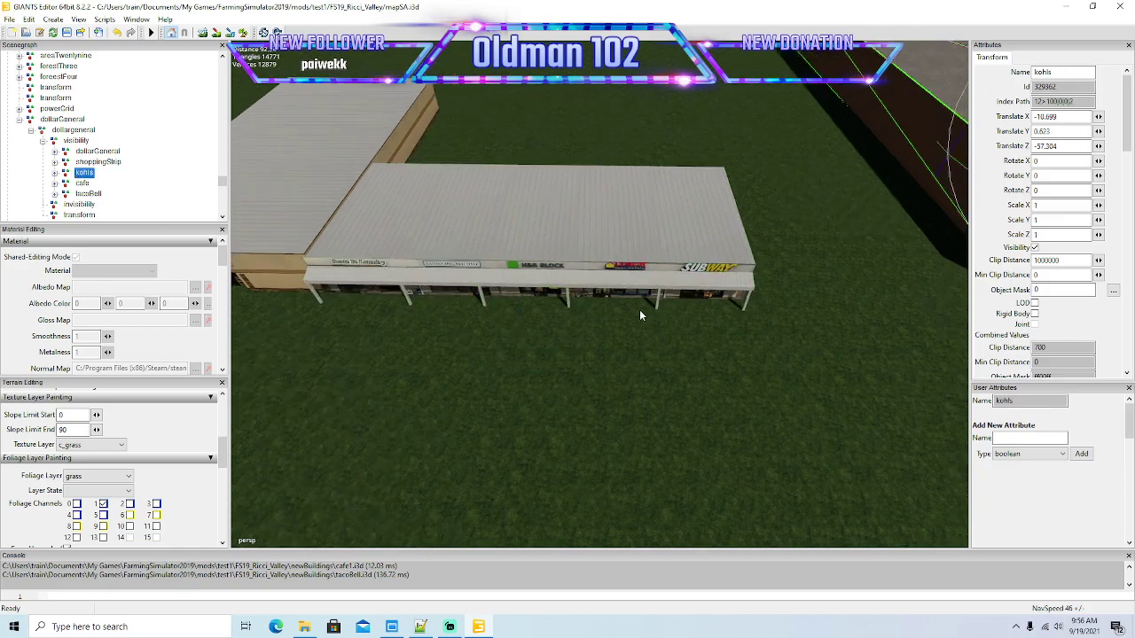
{"action": "left_click_drag", "start_coordinate": [819, 144], "coordinate": [793, 277]}
{"action": "scroll", "coordinate": [794, 277], "scroll_direction": "down", "scroll_amount": 6}
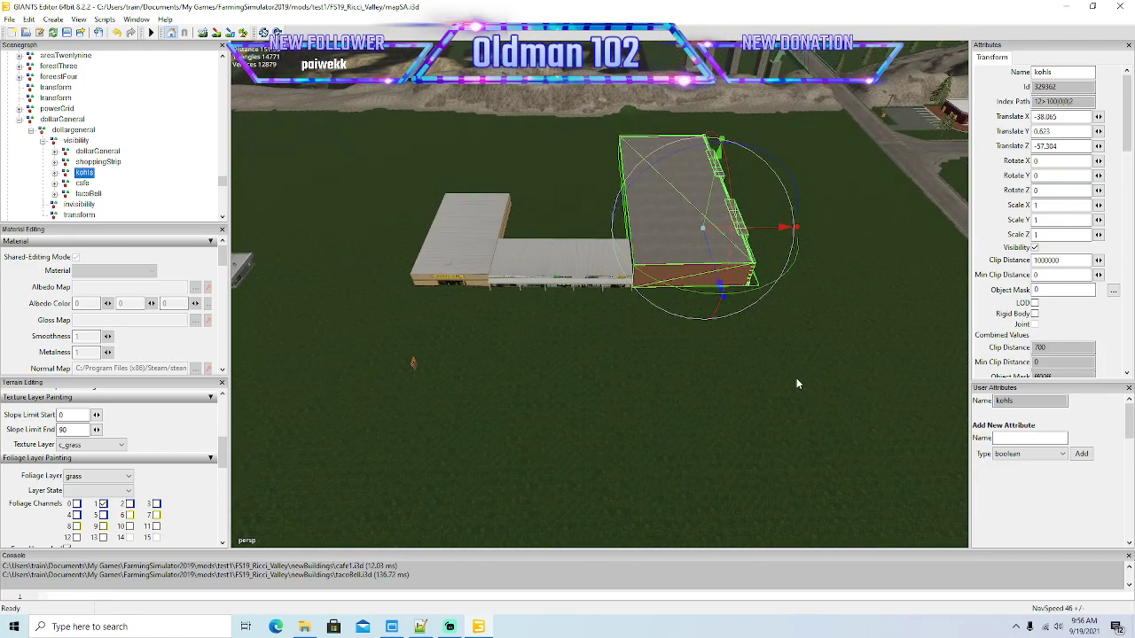
Step: Paint a strip of the c_plate texture layer over the grass along the entrance front of kohls
{"action": "right_click_drag", "start_coordinate": [796, 383], "coordinate": [860, 323]}
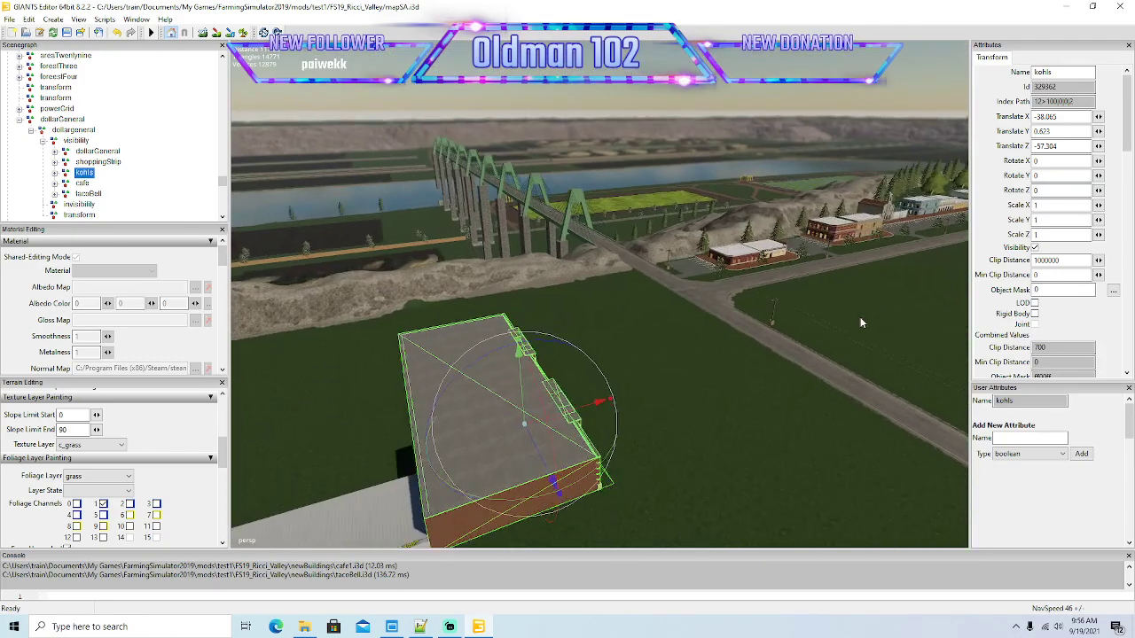
{"action": "scroll", "coordinate": [860, 323], "scroll_direction": "up", "scroll_amount": 6}
{"action": "left_click_drag", "start_coordinate": [861, 322], "coordinate": [578, 364], "text": "alt"}
{"action": "scroll", "coordinate": [578, 365], "scroll_direction": "down", "scroll_amount": 4}
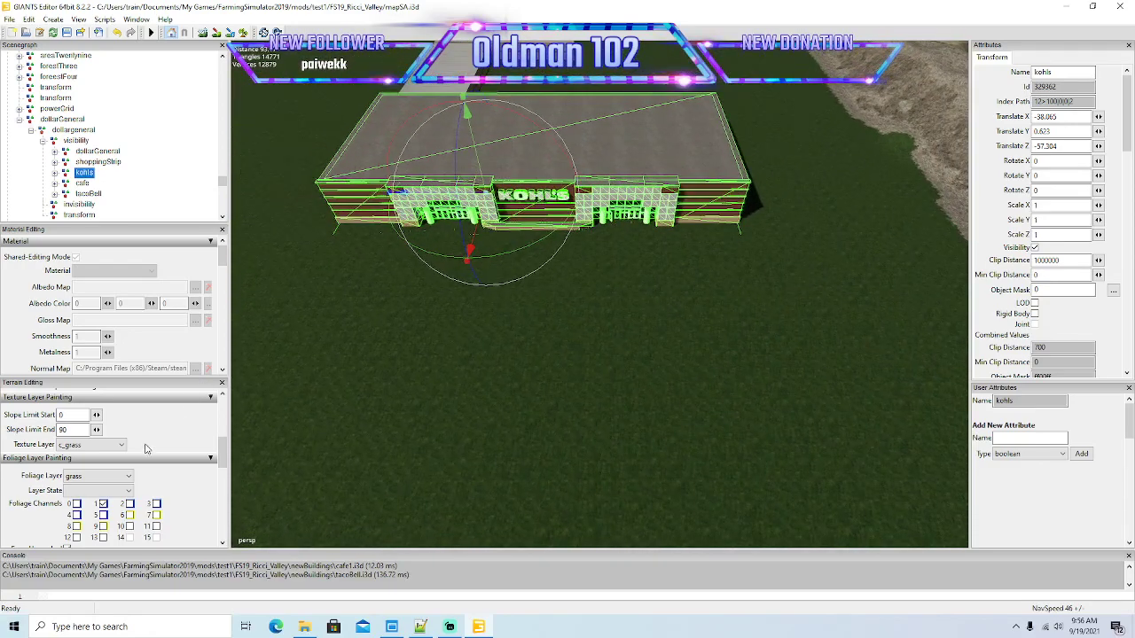
{"action": "left_click", "coordinate": [116, 445]}
{"action": "left_click", "coordinate": [96, 289]}
{"action": "left_click", "coordinate": [217, 33]}
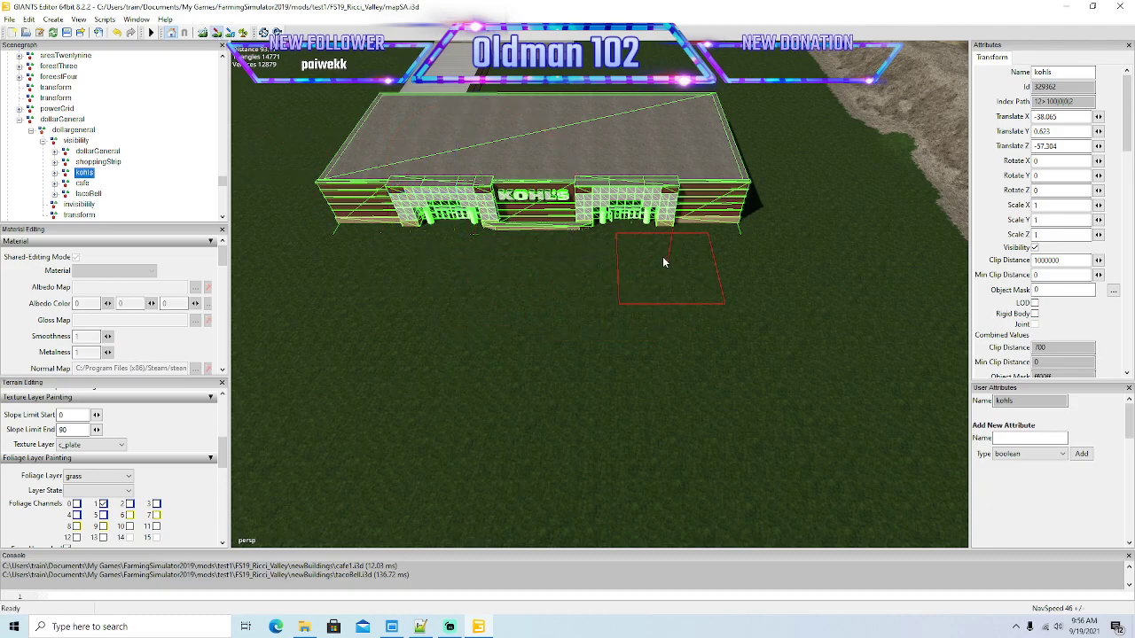
{"action": "mouse_move", "coordinate": [666, 248]}
{"action": "left_mouse_down"}
{"action": "mouse_move", "coordinate": [691, 228]}
{"action": "mouse_move", "coordinate": [705, 238]}
{"action": "mouse_move", "coordinate": [736, 349]}
{"action": "left_mouse_up"}
{"action": "mouse_move", "coordinate": [614, 219]}
{"action": "left_mouse_down"}
{"action": "mouse_move", "coordinate": [376, 236]}
{"action": "mouse_move", "coordinate": [320, 347]}
{"action": "mouse_move", "coordinate": [676, 360]}
{"action": "mouse_move", "coordinate": [646, 266]}
{"action": "mouse_move", "coordinate": [424, 266]}
{"action": "mouse_move", "coordinate": [620, 300]}
{"action": "mouse_move", "coordinate": [485, 296]}
{"action": "left_mouse_up"}
{"action": "left_click", "coordinate": [216, 32]}
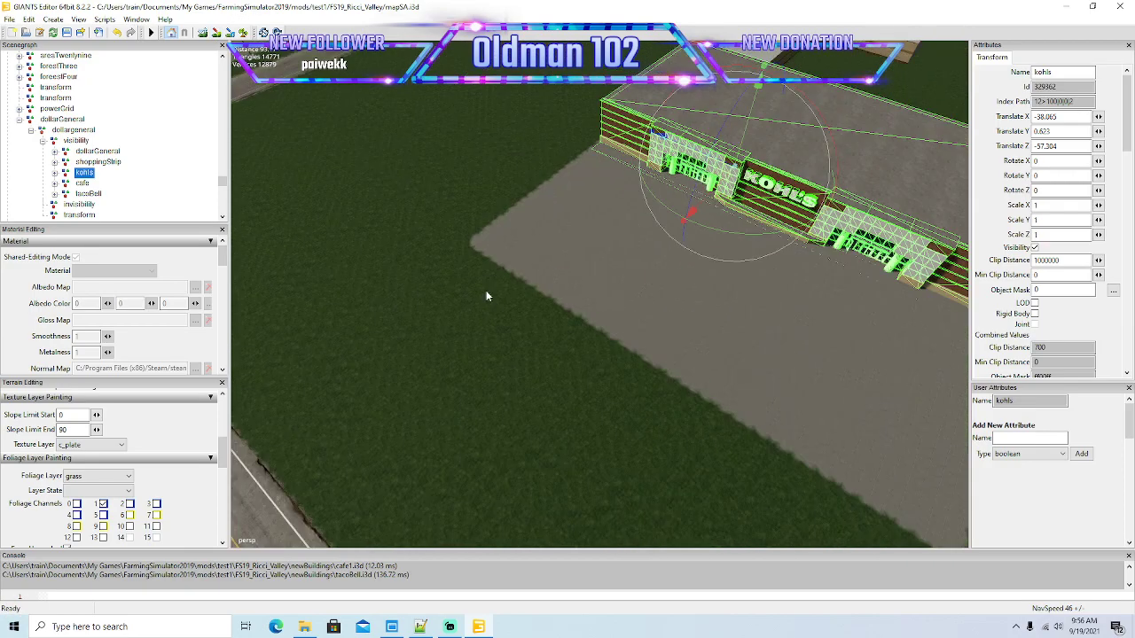
{"action": "right_click_drag", "start_coordinate": [486, 296], "coordinate": [378, 293]}
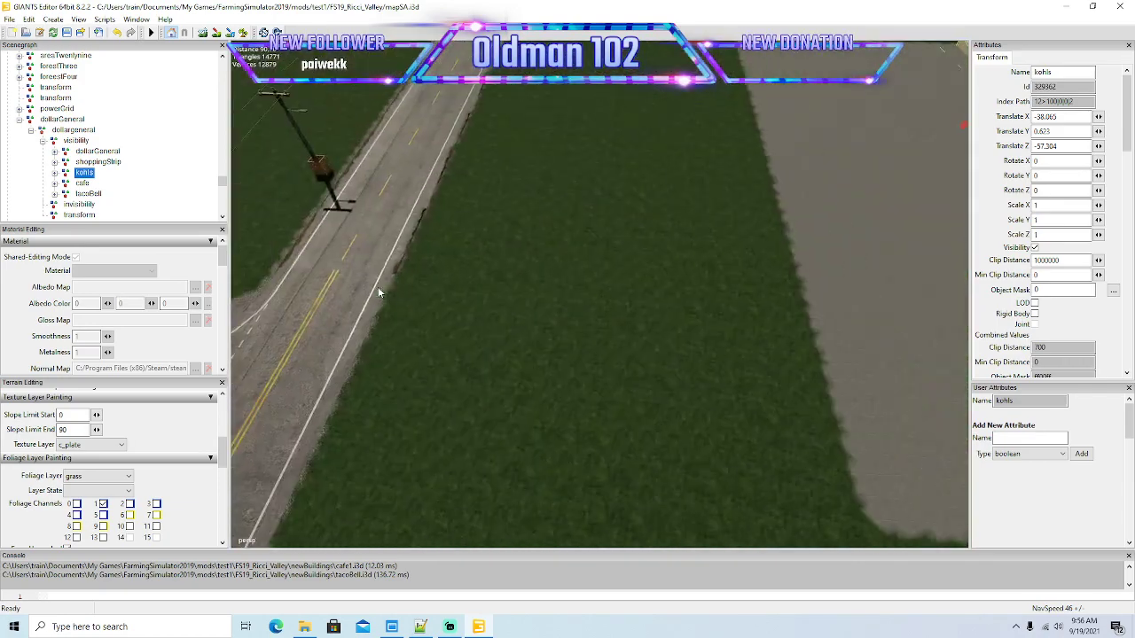
{"action": "scroll", "coordinate": [383, 289], "scroll_direction": "down", "scroll_amount": 5}
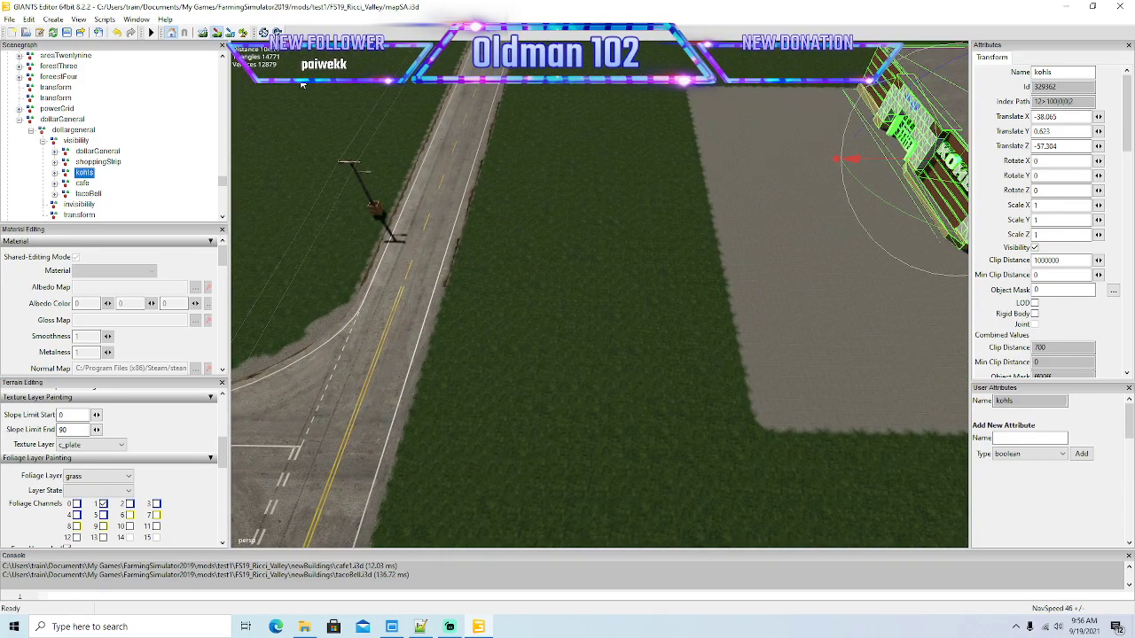
{"action": "mouse_move", "coordinate": [642, 142]}
{"action": "left_mouse_down"}
{"action": "mouse_move", "coordinate": [658, 135]}
{"action": "mouse_move", "coordinate": [660, 107]}
{"action": "mouse_move", "coordinate": [618, 110]}
{"action": "mouse_move", "coordinate": [616, 143]}
{"action": "left_mouse_up"}
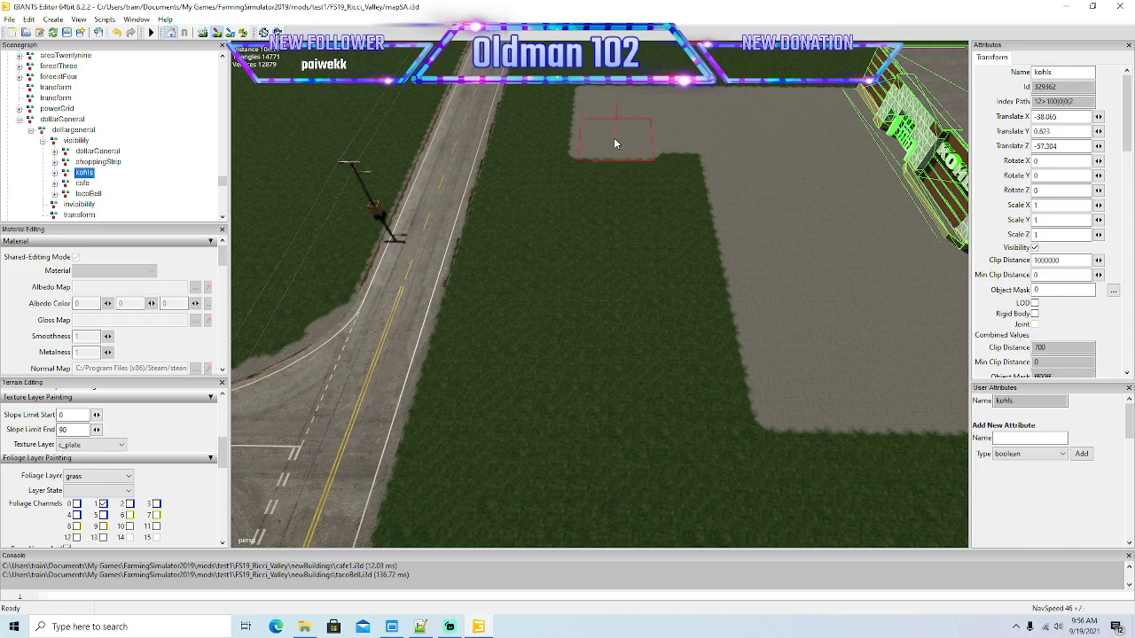
{"action": "left_click", "coordinate": [116, 32]}
{"action": "left_click", "coordinate": [116, 32]}
Step: Widen the c_plate paving in front of kohls toward the road, leaving a grass verge beside it
{"action": "mouse_move", "coordinate": [648, 119]}
{"action": "left_mouse_down"}
{"action": "mouse_move", "coordinate": [640, 140]}
{"action": "mouse_move", "coordinate": [637, 107]}
{"action": "left_mouse_up"}
{"action": "mouse_move", "coordinate": [723, 157]}
{"action": "left_mouse_down"}
{"action": "mouse_move", "coordinate": [638, 167]}
{"action": "mouse_move", "coordinate": [685, 201]}
{"action": "mouse_move", "coordinate": [633, 203]}
{"action": "mouse_move", "coordinate": [694, 252]}
{"action": "mouse_move", "coordinate": [634, 254]}
{"action": "mouse_move", "coordinate": [655, 241]}
{"action": "mouse_move", "coordinate": [645, 247]}
{"action": "mouse_move", "coordinate": [643, 321]}
{"action": "mouse_move", "coordinate": [705, 301]}
{"action": "mouse_move", "coordinate": [700, 372]}
{"action": "mouse_move", "coordinate": [656, 376]}
{"action": "left_mouse_up"}
{"action": "left_click", "coordinate": [117, 33]}
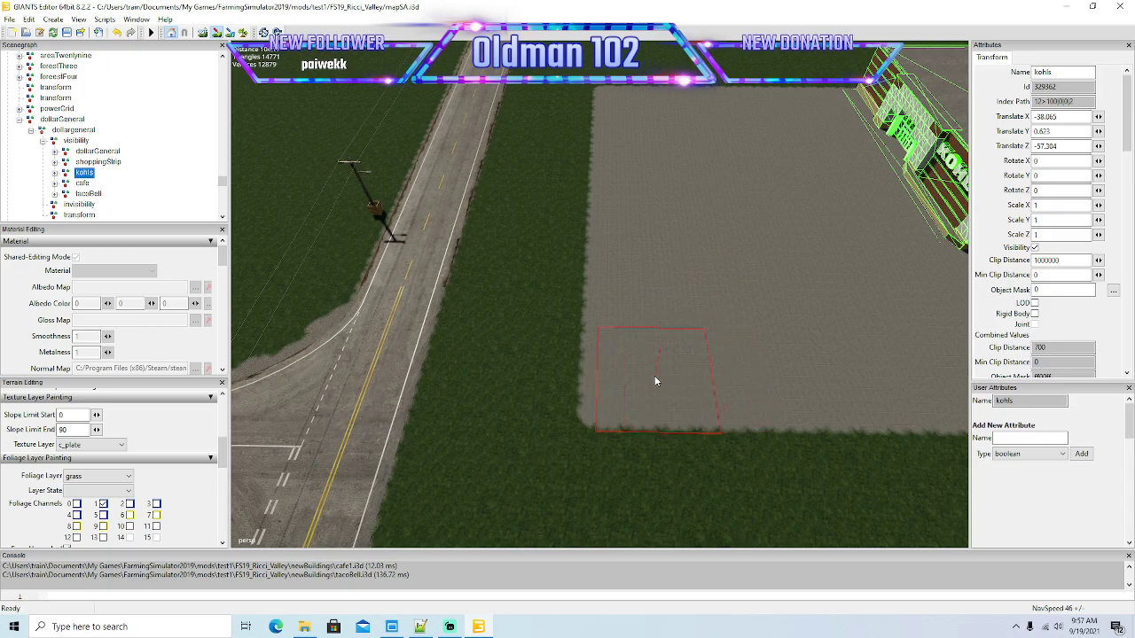
{"action": "left_click", "coordinate": [219, 36]}
Step: Examine the paved area in front of kohls and the unpaved grass between the store row and the surrounding roads
{"action": "left_click_drag", "start_coordinate": [580, 269], "coordinate": [640, 297], "text": "alt"}
{"action": "scroll", "coordinate": [587, 206], "scroll_direction": "up", "scroll_amount": 3}
{"action": "scroll", "coordinate": [674, 293], "scroll_direction": "down", "scroll_amount": 5}
{"action": "middle_click_drag", "start_coordinate": [618, 319], "coordinate": [633, 302]}
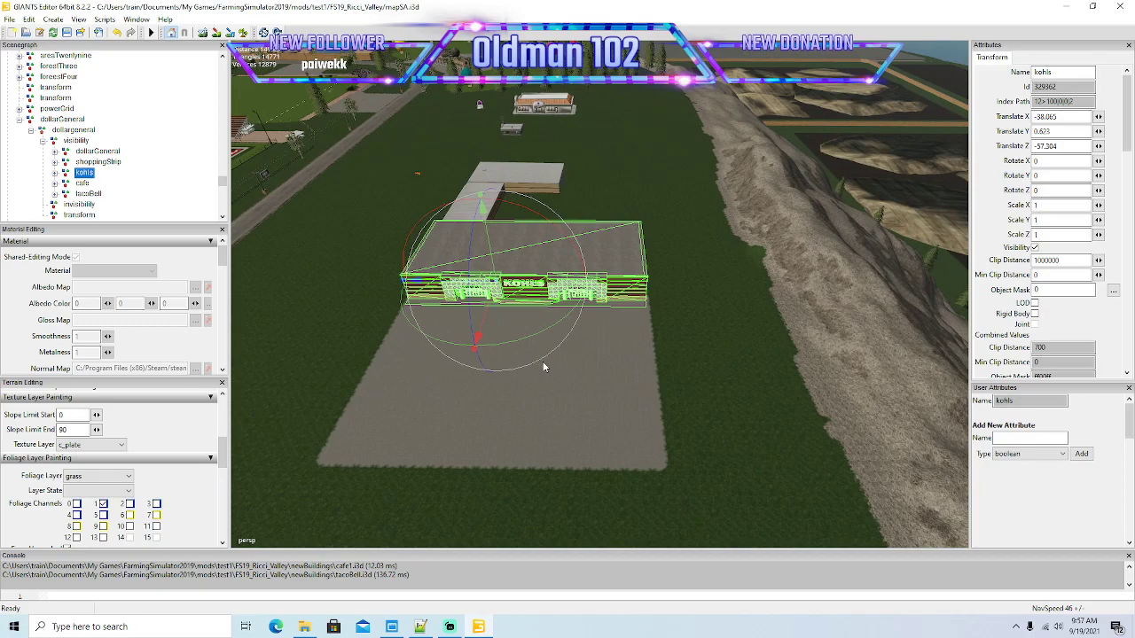
{"action": "left_click_drag", "start_coordinate": [558, 362], "coordinate": [648, 379], "text": "alt"}
{"action": "scroll", "coordinate": [475, 321], "scroll_direction": "up", "scroll_amount": 8}
{"action": "scroll", "coordinate": [648, 383], "scroll_direction": "down", "scroll_amount": 3}
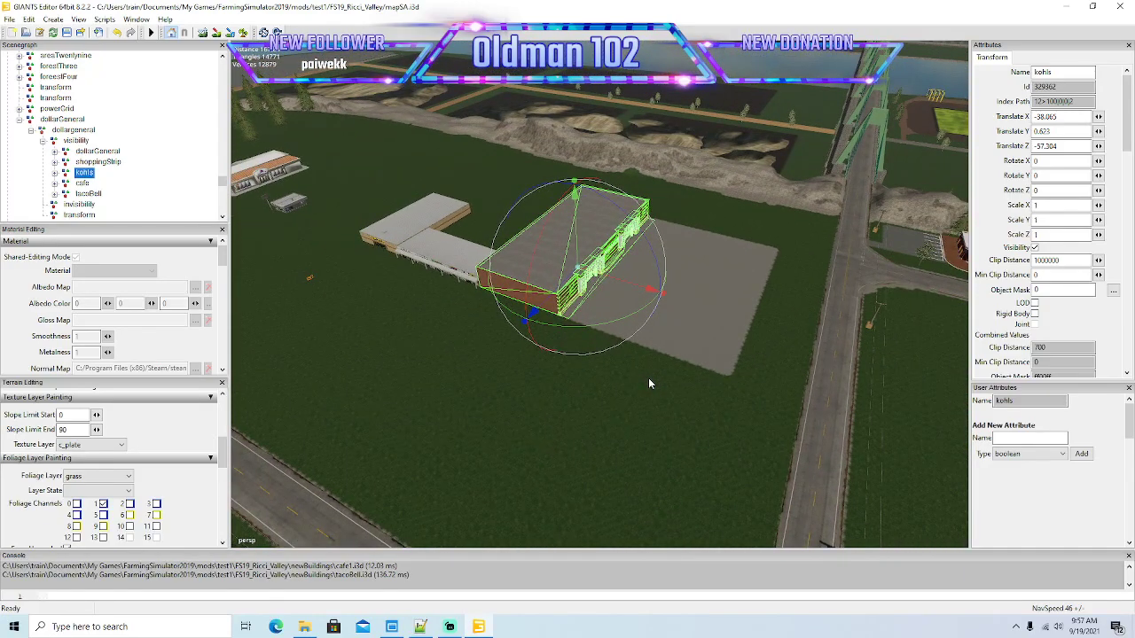
{"action": "left_click_drag", "start_coordinate": [648, 378], "coordinate": [671, 361], "text": "alt"}
{"action": "scroll", "coordinate": [533, 367], "scroll_direction": "up", "scroll_amount": 8}
{"action": "scroll", "coordinate": [721, 399], "scroll_direction": "down", "scroll_amount": 8}
{"action": "scroll", "coordinate": [721, 399], "scroll_direction": "up", "scroll_amount": 3}
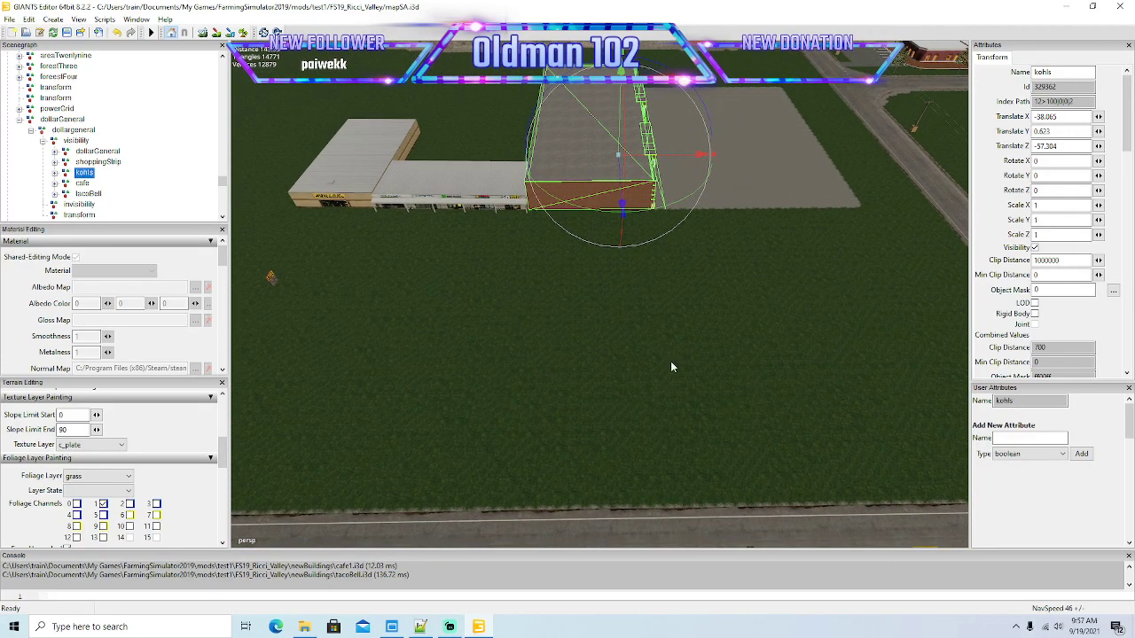
Step: Paint a c_plate parking area from the side of kohls across the front of the shopping strip and dollarGeneral
{"action": "left_click", "coordinate": [216, 33]}
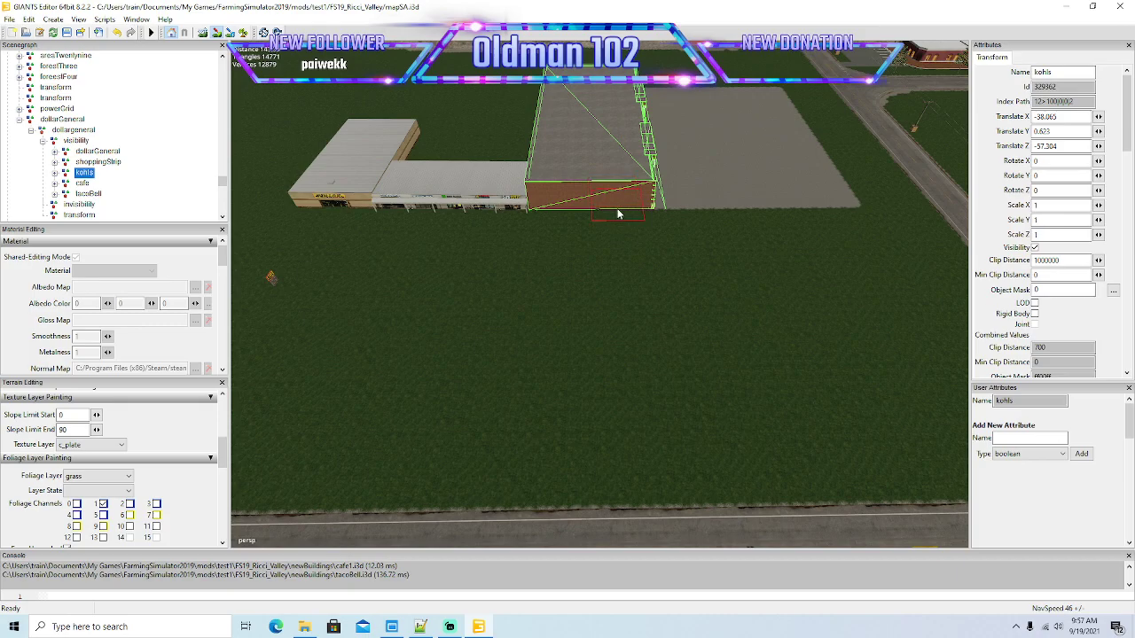
{"action": "left_click_drag", "start_coordinate": [618, 214], "coordinate": [621, 298]}
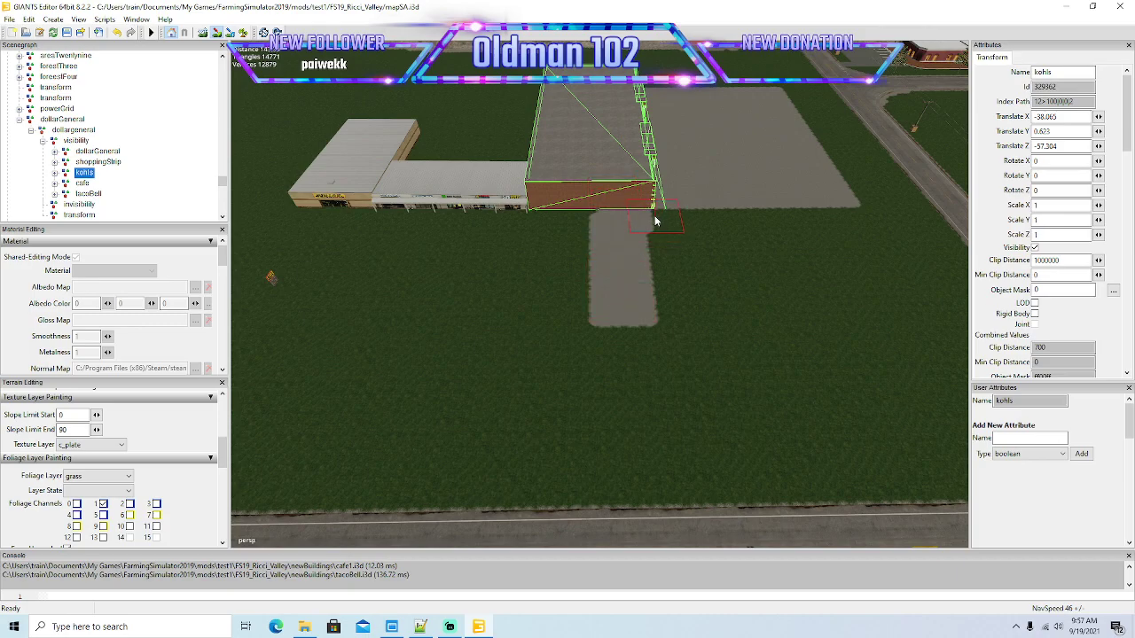
{"action": "mouse_move", "coordinate": [656, 221]}
{"action": "left_mouse_down"}
{"action": "mouse_move", "coordinate": [679, 222]}
{"action": "mouse_move", "coordinate": [670, 304]}
{"action": "left_mouse_up"}
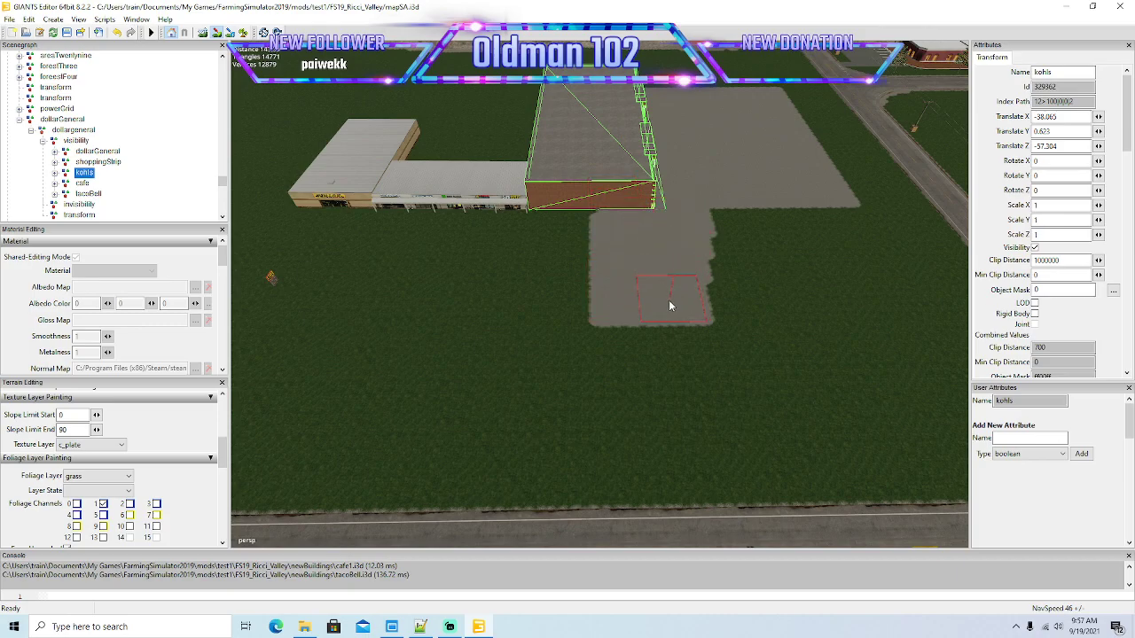
{"action": "left_click", "coordinate": [632, 358]}
{"action": "mouse_move", "coordinate": [644, 345]}
{"action": "left_mouse_down"}
{"action": "mouse_move", "coordinate": [667, 347]}
{"action": "mouse_move", "coordinate": [619, 342]}
{"action": "mouse_move", "coordinate": [611, 213]}
{"action": "mouse_move", "coordinate": [508, 215]}
{"action": "left_mouse_up"}
{"action": "left_click_drag", "start_coordinate": [433, 214], "coordinate": [318, 211]}
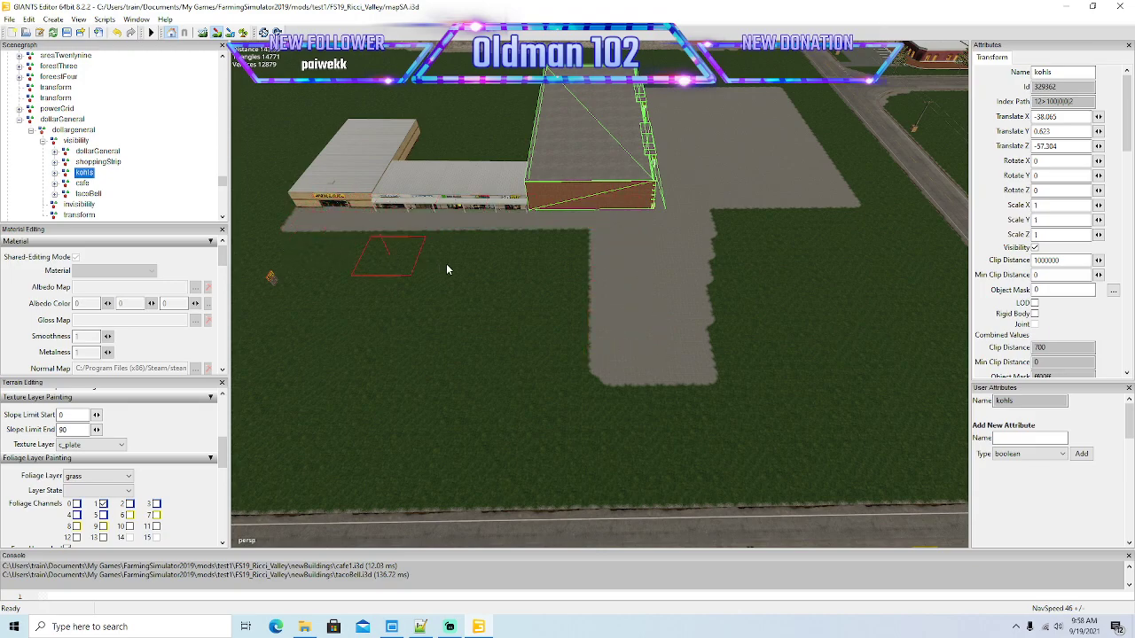
{"action": "mouse_move", "coordinate": [578, 334]}
{"action": "left_mouse_down"}
{"action": "mouse_move", "coordinate": [580, 346]}
{"action": "mouse_move", "coordinate": [349, 350]}
{"action": "mouse_move", "coordinate": [382, 240]}
{"action": "mouse_move", "coordinate": [603, 246]}
{"action": "mouse_move", "coordinate": [426, 264]}
{"action": "mouse_move", "coordinate": [546, 278]}
{"action": "left_mouse_up"}
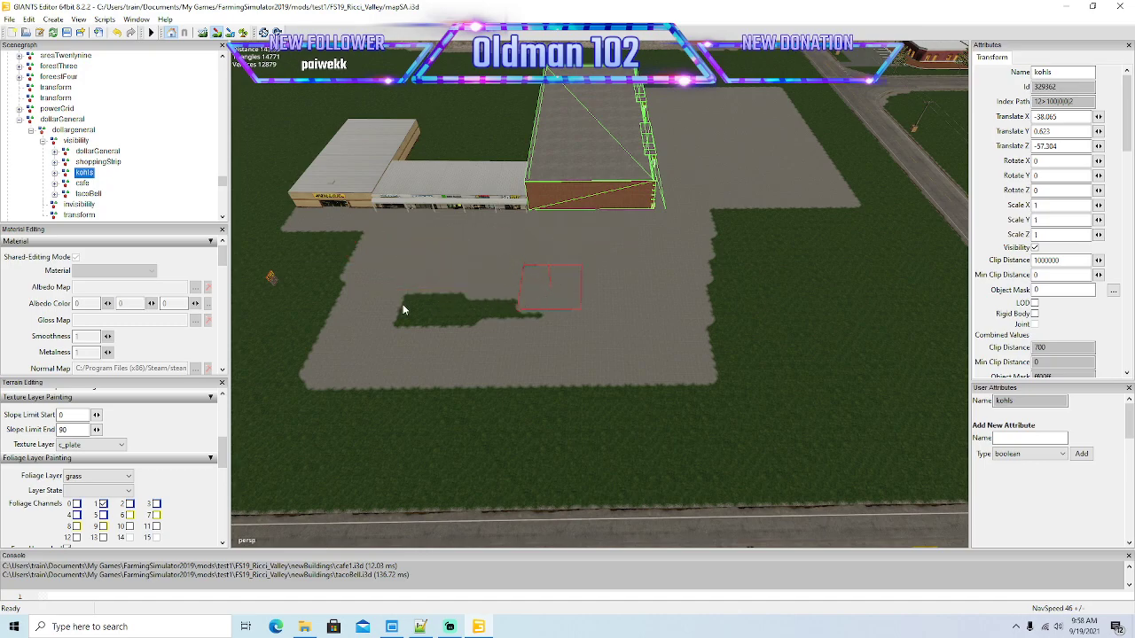
{"action": "left_click_drag", "start_coordinate": [403, 309], "coordinate": [425, 319]}
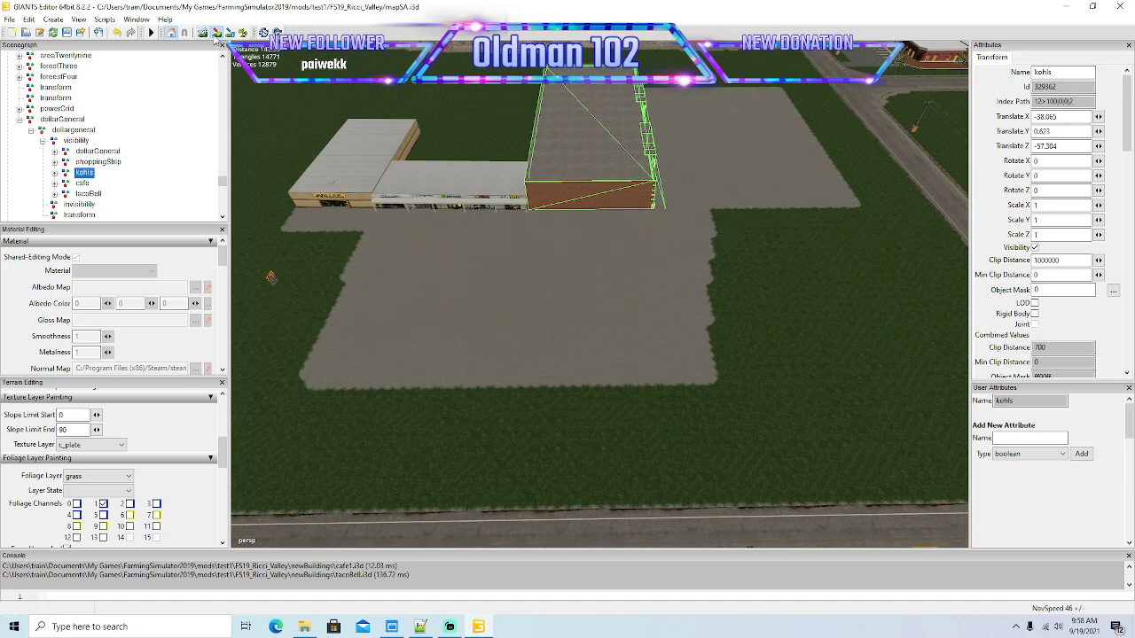
Step: Extend the c_plate parking area to the outer end of dollarGeneral, covering the grass around its sign
{"action": "left_click", "coordinate": [215, 37]}
{"action": "key", "text": "a"}
{"action": "right_click_drag", "start_coordinate": [280, 115], "coordinate": [278, 134]}
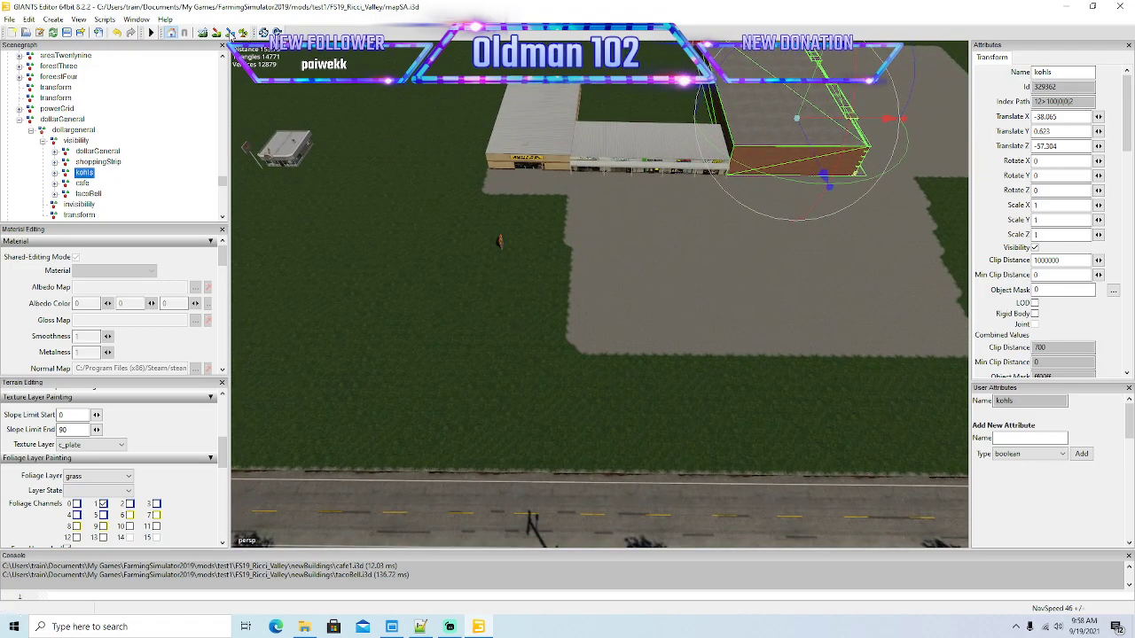
{"action": "left_click", "coordinate": [215, 34]}
{"action": "mouse_move", "coordinate": [534, 212]}
{"action": "left_mouse_down"}
{"action": "mouse_move", "coordinate": [508, 212]}
{"action": "mouse_move", "coordinate": [495, 279]}
{"action": "mouse_move", "coordinate": [554, 254]}
{"action": "mouse_move", "coordinate": [548, 317]}
{"action": "mouse_move", "coordinate": [487, 320]}
{"action": "mouse_move", "coordinate": [476, 316]}
{"action": "mouse_move", "coordinate": [484, 302]}
{"action": "left_mouse_up"}
{"action": "left_click", "coordinate": [215, 32]}
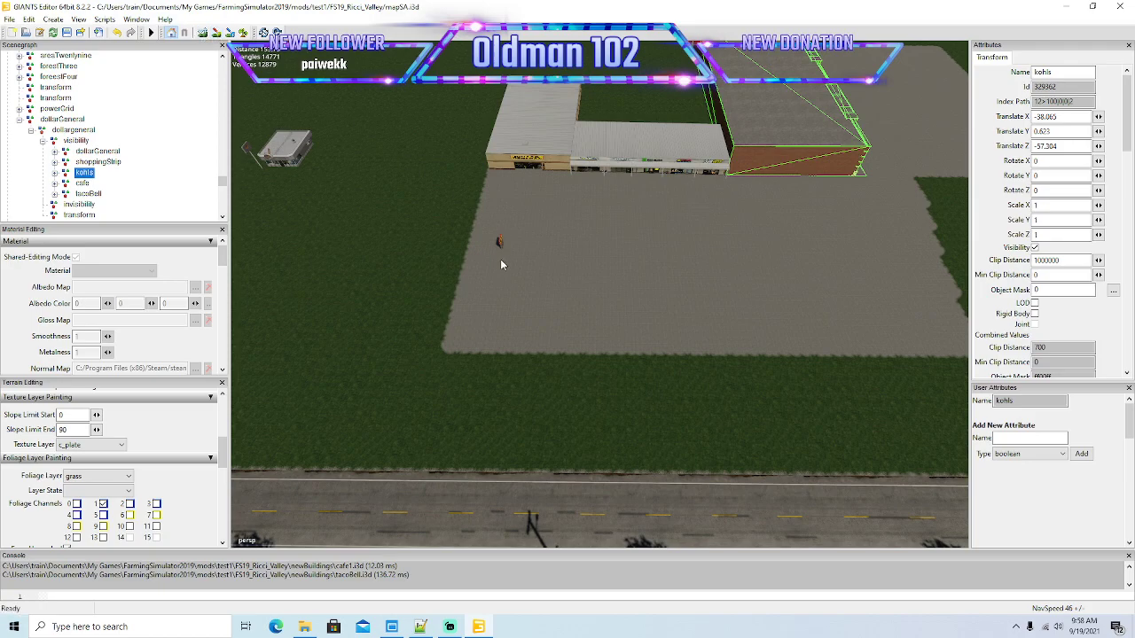
Step: Extend the kohls front paving toward the lower road with c_plate and straighten the ragged edge of the adjoining parking area
{"action": "mouse_move", "coordinate": [500, 258]}
{"action": "left_mouse_down", "text": "alt"}
{"action": "mouse_move", "coordinate": [646, 199]}
{"action": "mouse_move", "coordinate": [656, 169]}
{"action": "mouse_move", "coordinate": [652, 183]}
{"action": "left_mouse_up", "text": "alt"}
{"action": "right_click_drag", "start_coordinate": [652, 184], "coordinate": [522, 341]}
{"action": "left_click", "coordinate": [215, 33]}
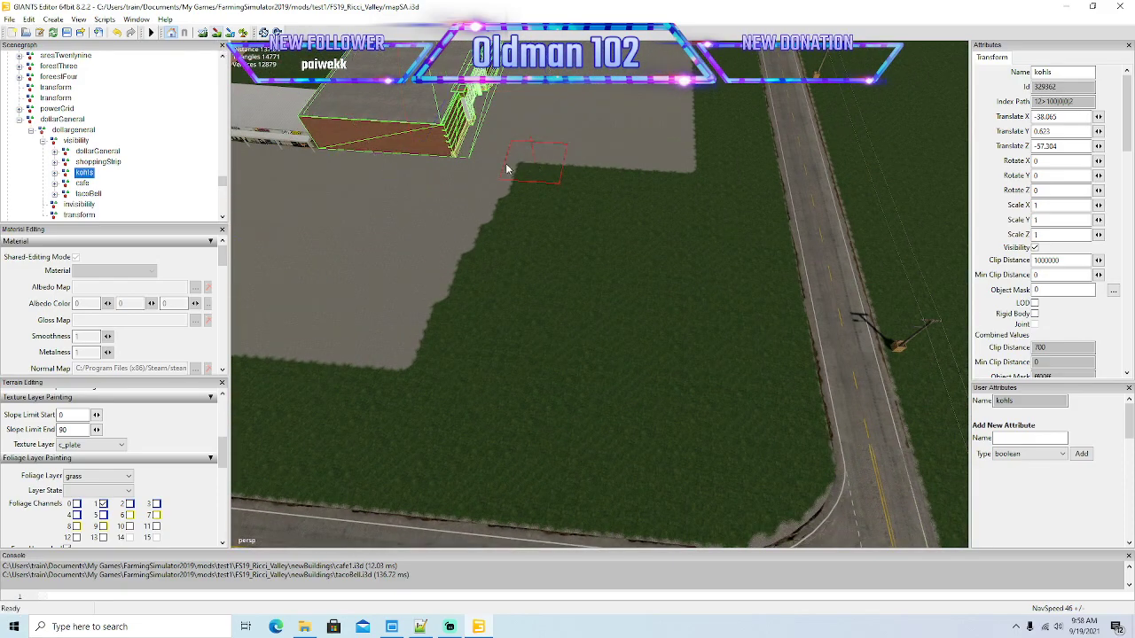
{"action": "mouse_move", "coordinate": [662, 182]}
{"action": "left_mouse_down"}
{"action": "mouse_move", "coordinate": [506, 208]}
{"action": "mouse_move", "coordinate": [550, 208]}
{"action": "left_mouse_up"}
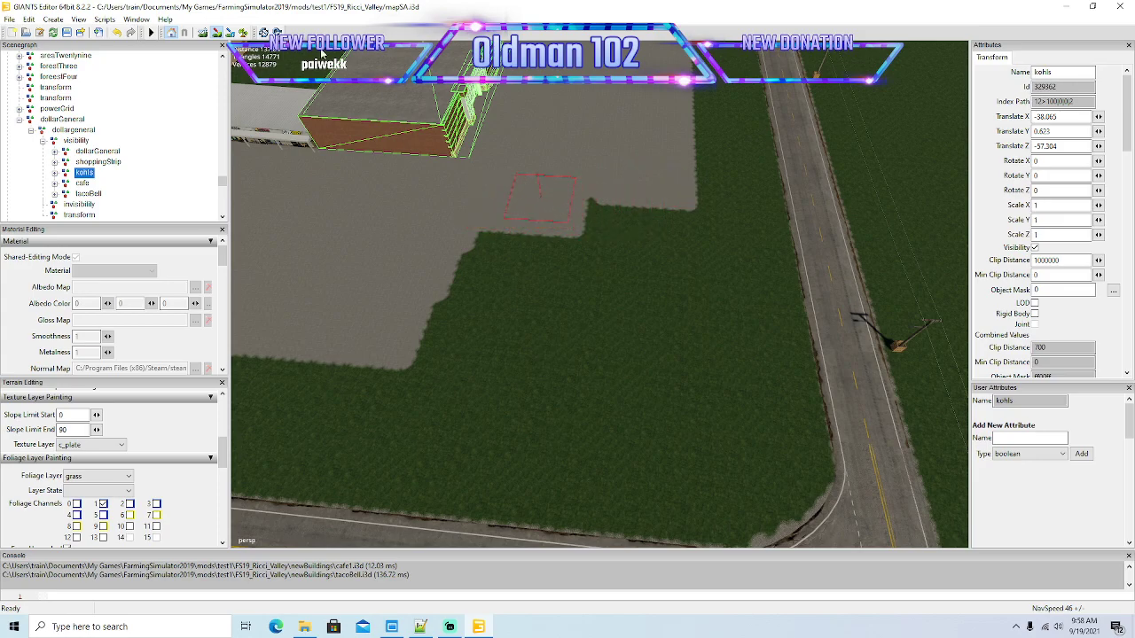
{"action": "left_click", "coordinate": [116, 33]}
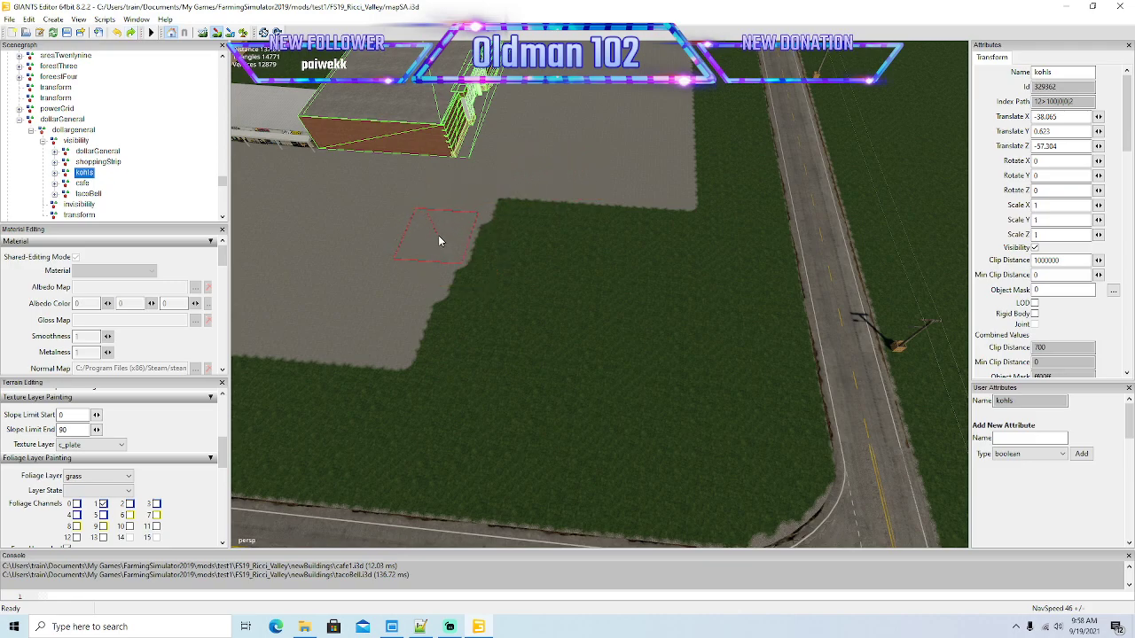
{"action": "mouse_move", "coordinate": [438, 239]}
{"action": "left_mouse_down"}
{"action": "mouse_move", "coordinate": [448, 246]}
{"action": "mouse_move", "coordinate": [422, 332]}
{"action": "left_mouse_up"}
{"action": "left_click_drag", "start_coordinate": [433, 284], "coordinate": [465, 211]}
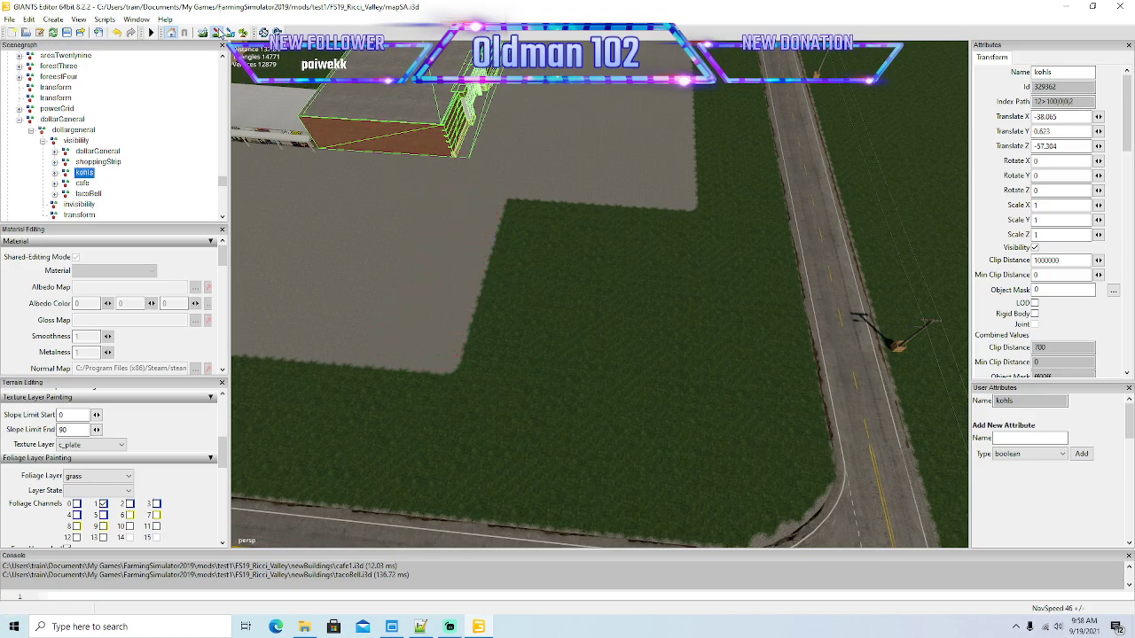
{"action": "left_click", "coordinate": [218, 33]}
{"action": "left_click_drag", "start_coordinate": [636, 255], "coordinate": [613, 330], "text": "alt"}
{"action": "right_click_drag", "start_coordinate": [617, 336], "coordinate": [705, 352]}
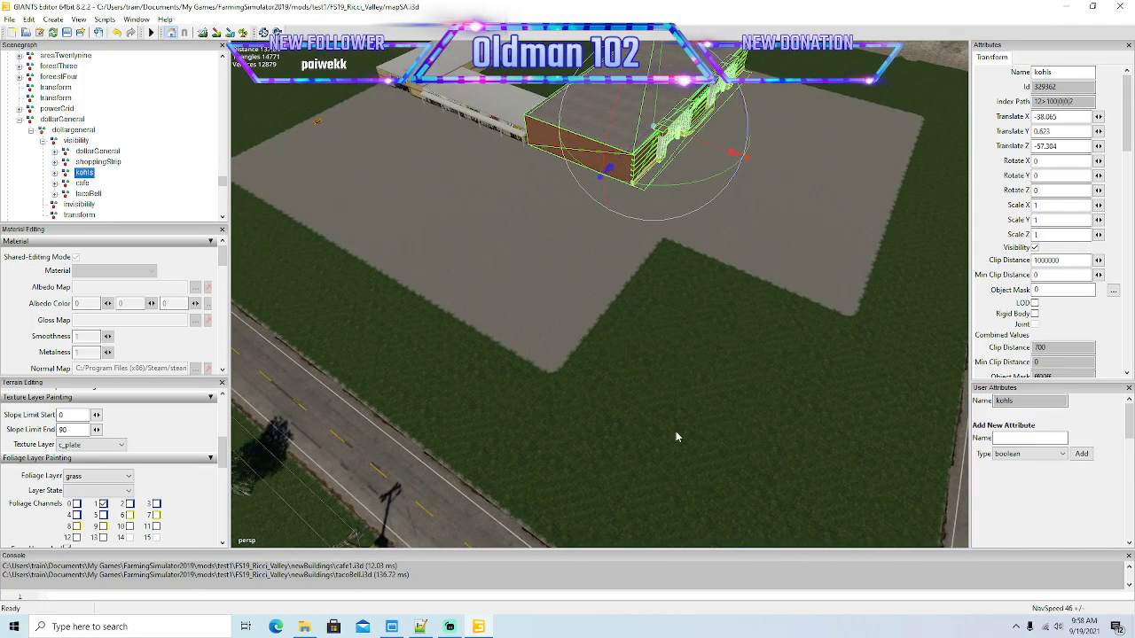
Step: Paint a c_plate strip along the outer side wall of dollarGeneral and continue it along the adjoining edge of the front parking area
{"action": "right_click_drag", "start_coordinate": [675, 436], "coordinate": [682, 433]}
{"action": "left_click_drag", "start_coordinate": [668, 387], "coordinate": [602, 294], "text": "alt"}
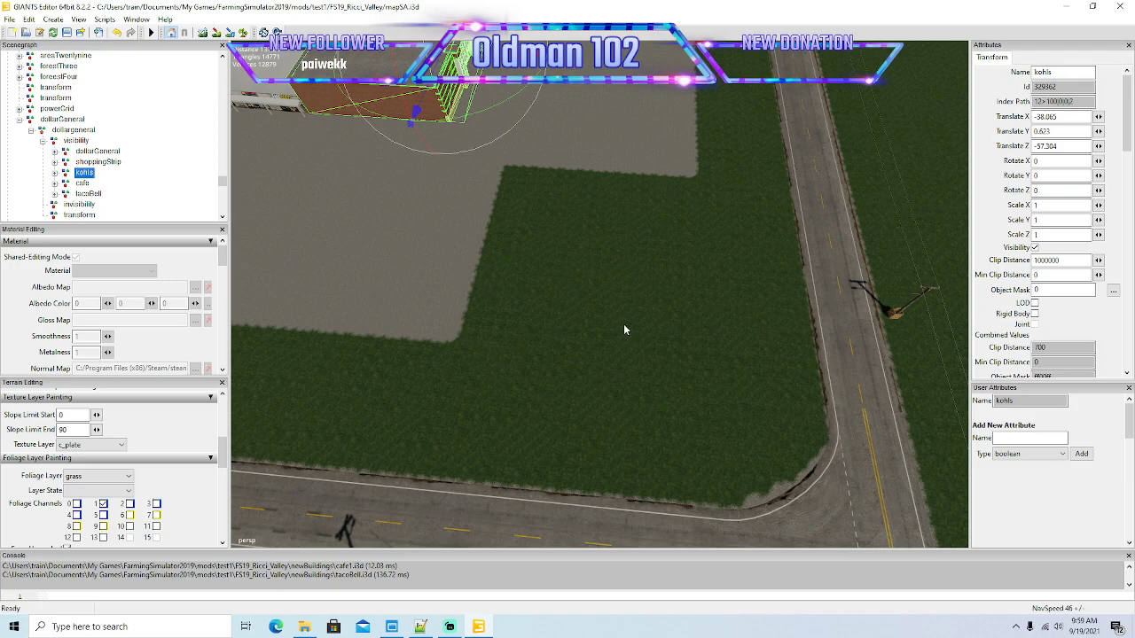
{"action": "mouse_move", "coordinate": [625, 322]}
{"action": "left_mouse_down", "text": "alt"}
{"action": "mouse_move", "coordinate": [482, 213]}
{"action": "mouse_move", "coordinate": [518, 203]}
{"action": "mouse_move", "coordinate": [431, 285]}
{"action": "mouse_move", "coordinate": [608, 316]}
{"action": "left_mouse_up", "text": "alt"}
{"action": "scroll", "coordinate": [482, 213], "scroll_direction": "up", "scroll_amount": 3}
{"action": "scroll", "coordinate": [518, 203], "scroll_direction": "up", "scroll_amount": 2}
{"action": "scroll", "coordinate": [518, 203], "scroll_direction": "up", "scroll_amount": 3}
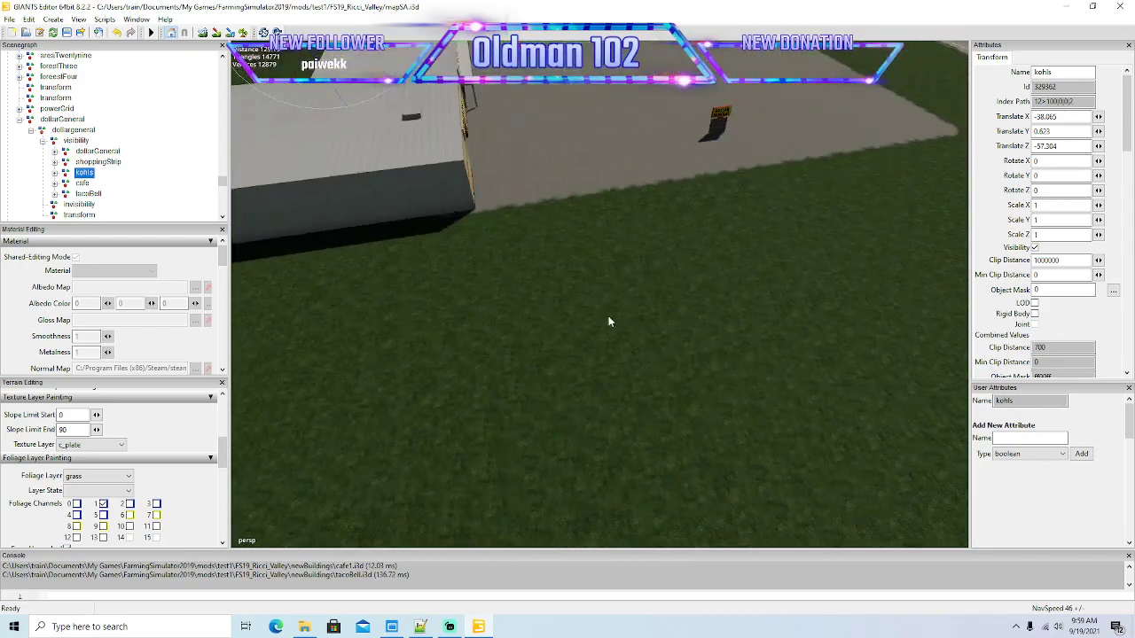
{"action": "scroll", "coordinate": [608, 316], "scroll_direction": "down", "scroll_amount": 3}
{"action": "scroll", "coordinate": [608, 321], "scroll_direction": "down", "scroll_amount": 3}
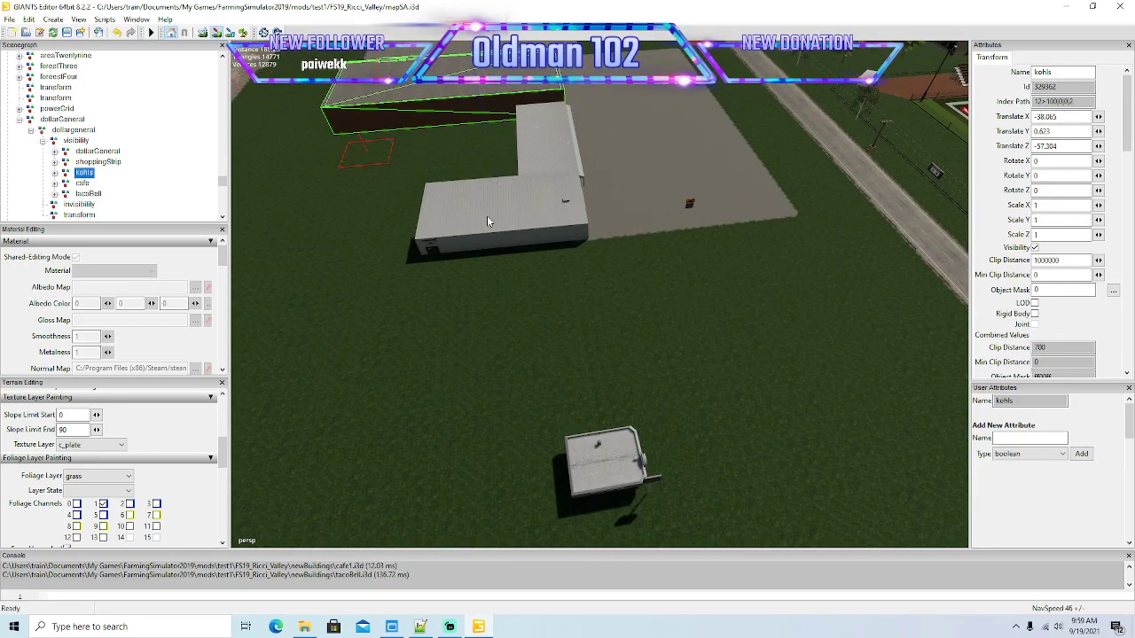
{"action": "left_click_drag", "start_coordinate": [570, 232], "coordinate": [572, 270]}
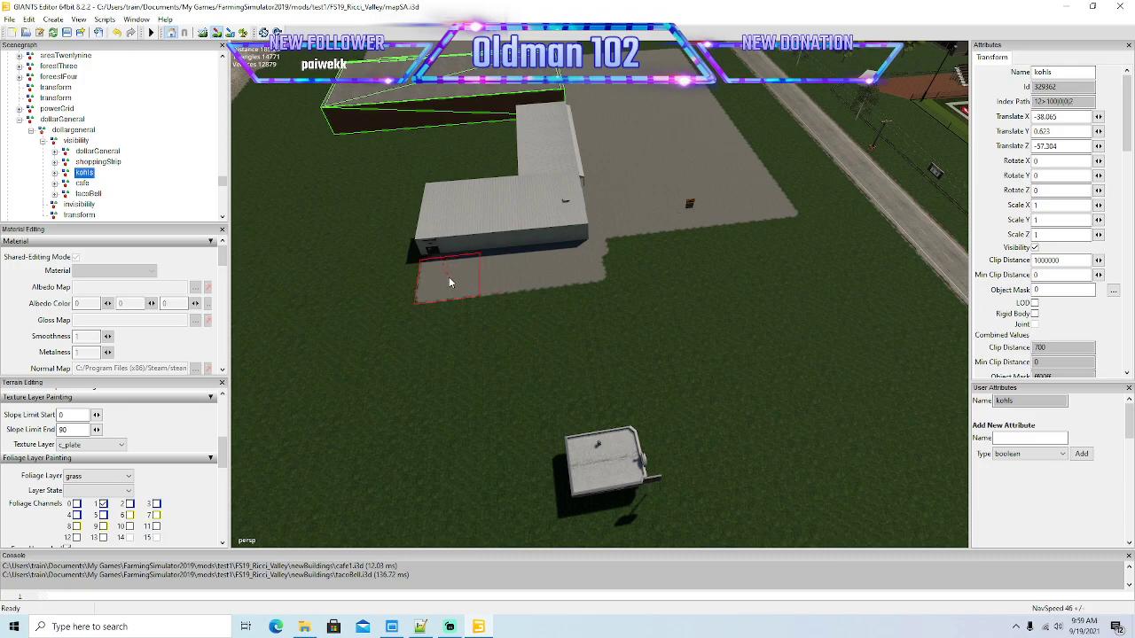
{"action": "left_click_drag", "start_coordinate": [615, 247], "coordinate": [613, 258]}
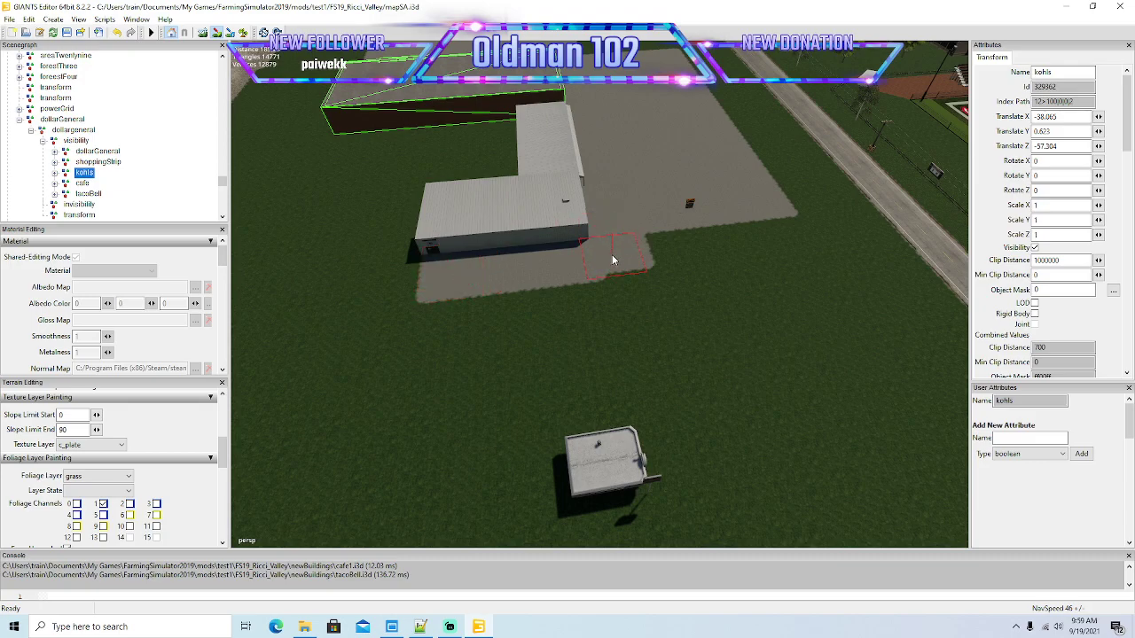
{"action": "left_click", "coordinate": [663, 250]}
{"action": "left_click", "coordinate": [662, 252]}
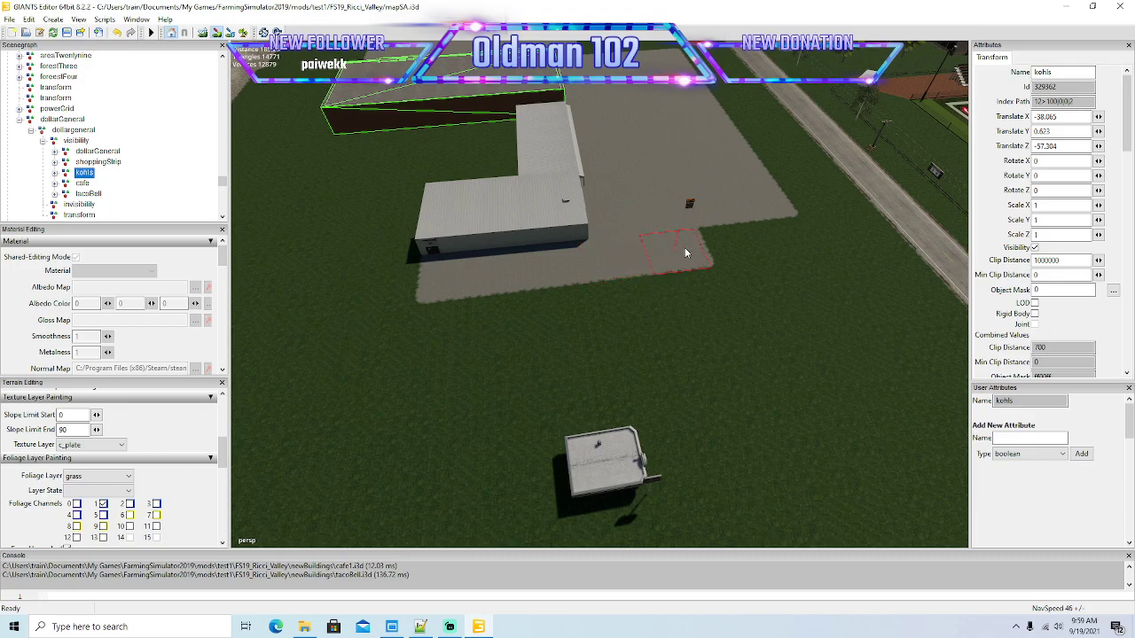
{"action": "left_click", "coordinate": [716, 252]}
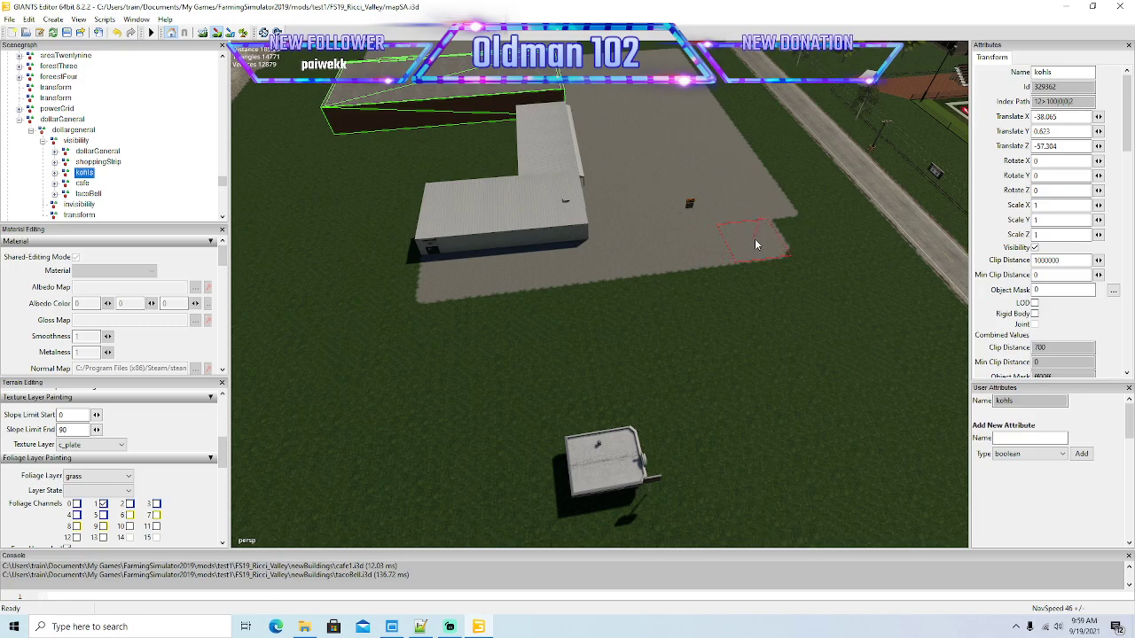
{"action": "left_click_drag", "start_coordinate": [755, 244], "coordinate": [783, 242]}
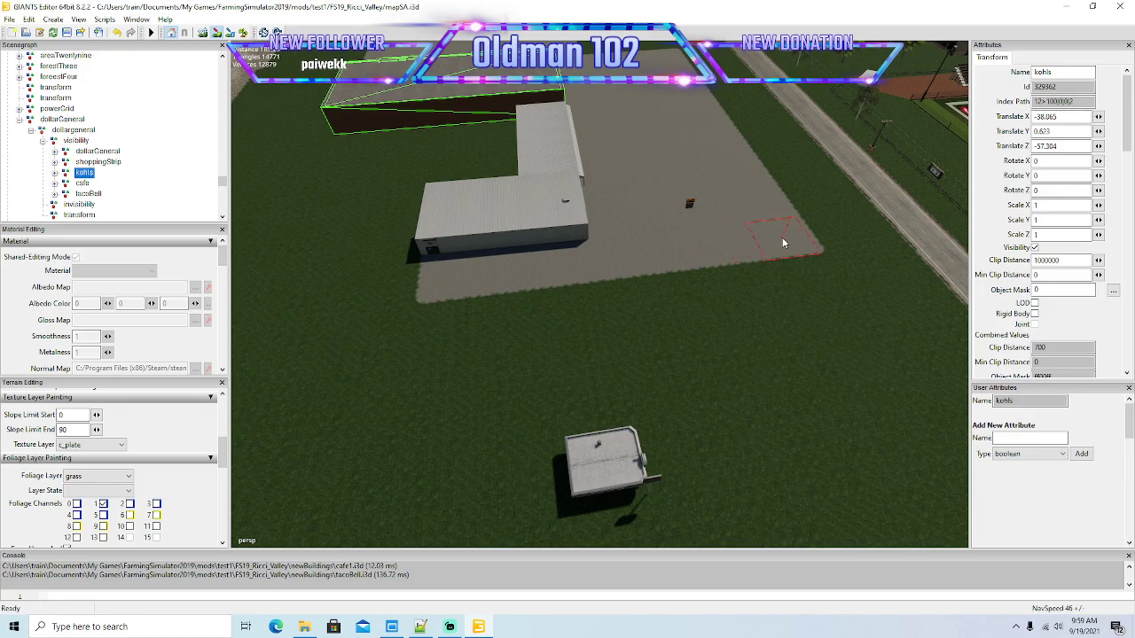
Step: Widen the c_plate paving past the far side of kohls, from beside the building to the outer edge of its front lot
{"action": "left_click", "coordinate": [215, 32]}
{"action": "mouse_move", "coordinate": [288, 120]}
{"action": "left_mouse_down", "text": "alt"}
{"action": "mouse_move", "coordinate": [384, 197]}
{"action": "mouse_move", "coordinate": [374, 167]}
{"action": "mouse_move", "coordinate": [402, 156]}
{"action": "mouse_move", "coordinate": [649, 244]}
{"action": "mouse_move", "coordinate": [587, 298]}
{"action": "left_mouse_up", "text": "alt"}
{"action": "scroll", "coordinate": [374, 166], "scroll_direction": "up", "scroll_amount": 5}
{"action": "scroll", "coordinate": [401, 156], "scroll_direction": "up", "scroll_amount": 5}
{"action": "scroll", "coordinate": [402, 160], "scroll_direction": "up", "scroll_amount": 8}
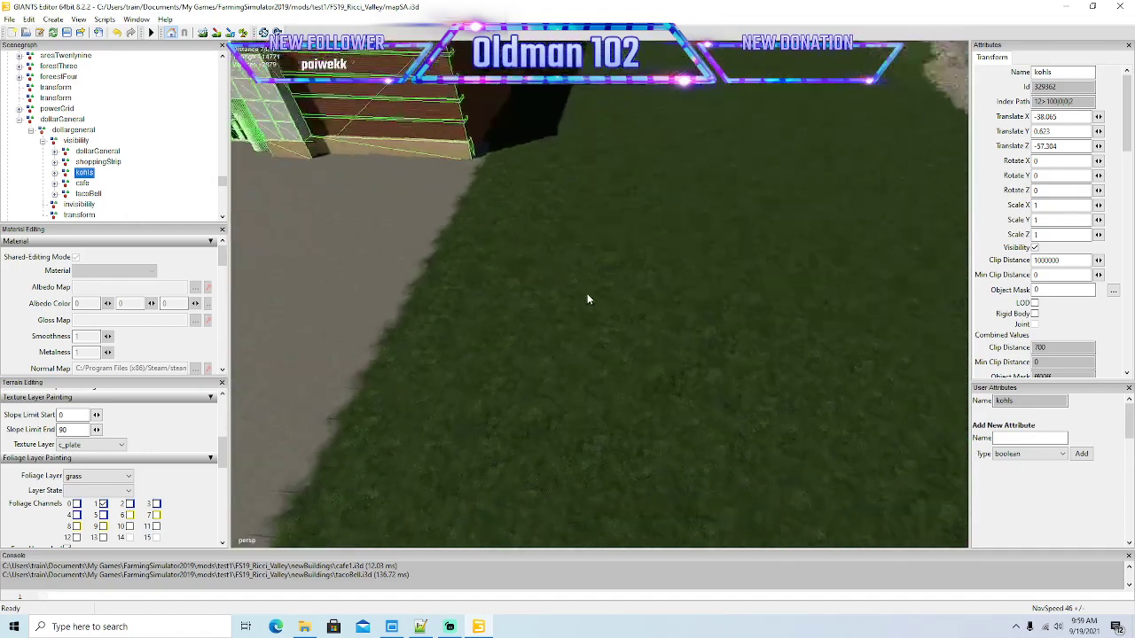
{"action": "scroll", "coordinate": [587, 295], "scroll_direction": "down", "scroll_amount": 8}
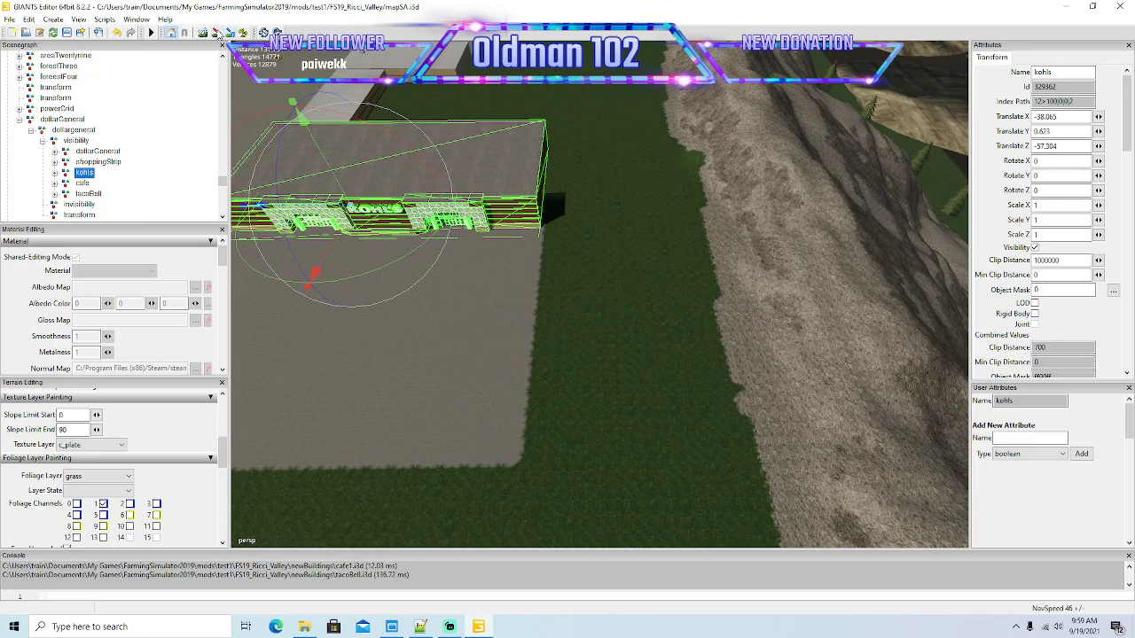
{"action": "left_click", "coordinate": [217, 33]}
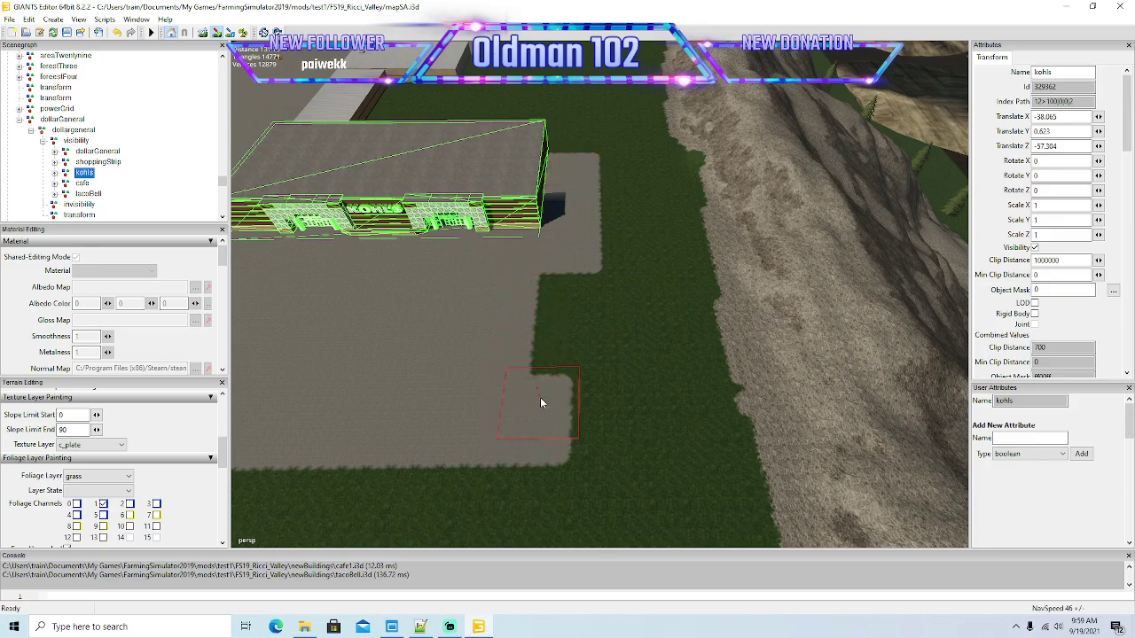
{"action": "mouse_move", "coordinate": [555, 388]}
{"action": "left_mouse_down"}
{"action": "mouse_move", "coordinate": [552, 296]}
{"action": "mouse_move", "coordinate": [569, 290]}
{"action": "mouse_move", "coordinate": [567, 418]}
{"action": "left_mouse_up"}
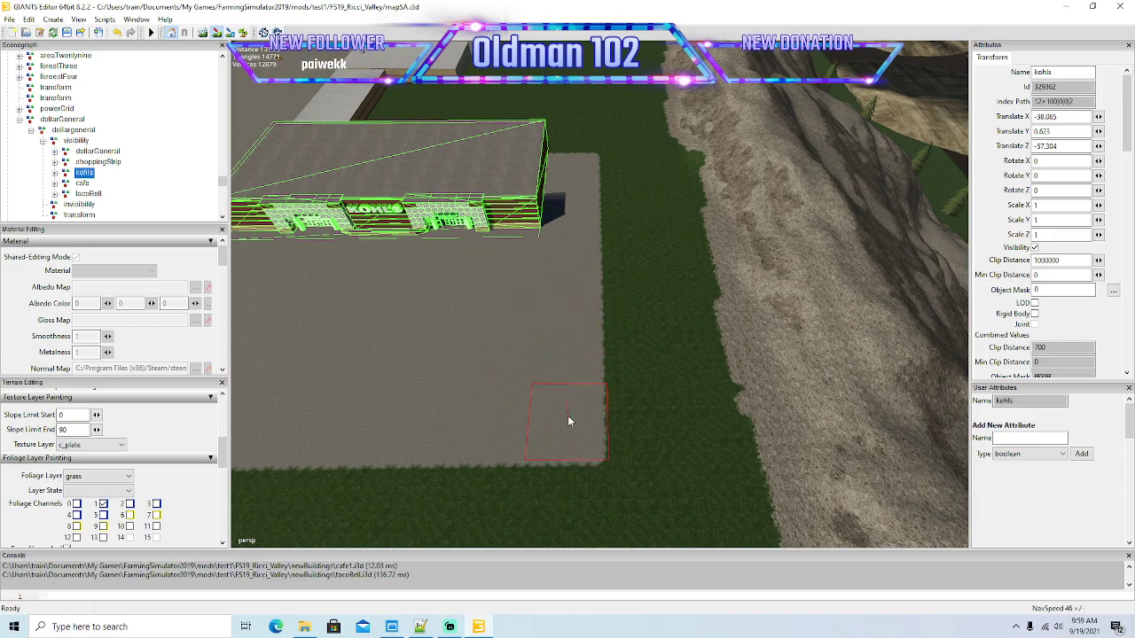
Step: Paint c_plate behind kohls and across to the back and outer side of dollarGeneral, squaring off the outer corner
{"action": "left_click", "coordinate": [217, 33]}
{"action": "mouse_move", "coordinate": [497, 329]}
{"action": "left_mouse_down", "text": "alt"}
{"action": "mouse_move", "coordinate": [517, 188]}
{"action": "mouse_move", "coordinate": [514, 277]}
{"action": "left_mouse_up", "text": "alt"}
{"action": "scroll", "coordinate": [516, 185], "scroll_direction": "up", "scroll_amount": 5}
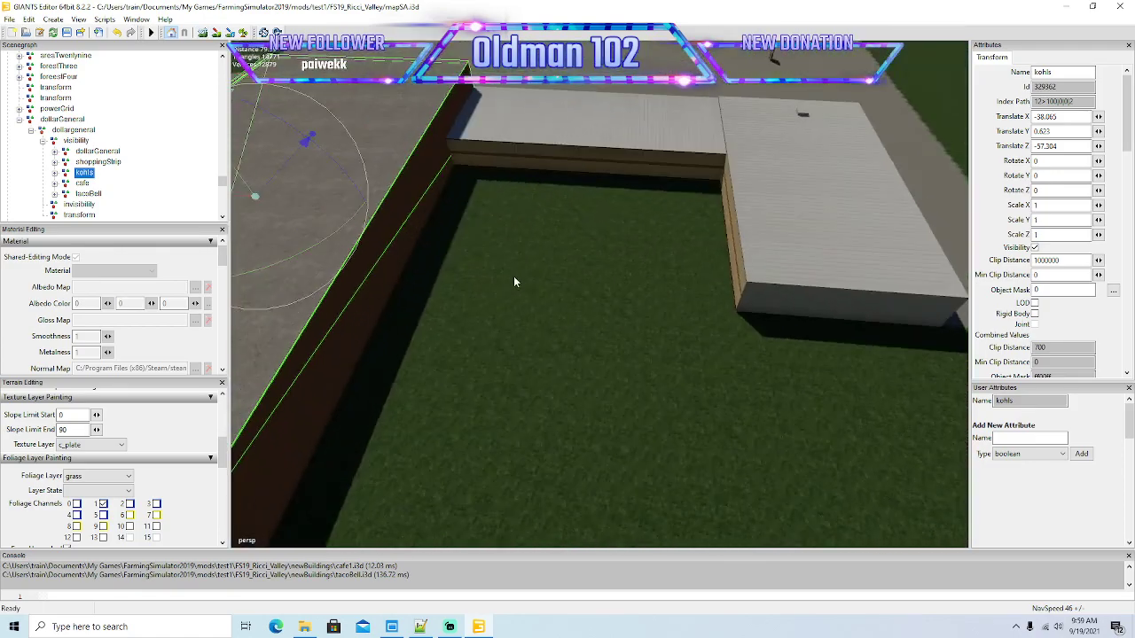
{"action": "scroll", "coordinate": [518, 279], "scroll_direction": "down", "scroll_amount": 3}
{"action": "scroll", "coordinate": [521, 282], "scroll_direction": "down", "scroll_amount": 10}
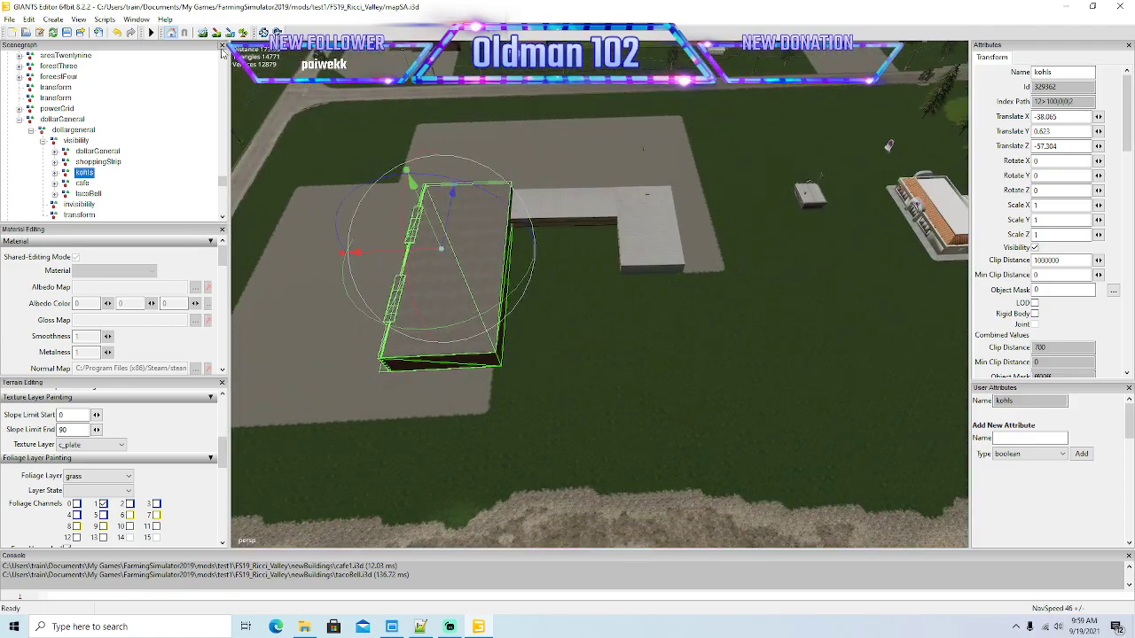
{"action": "left_click", "coordinate": [217, 32]}
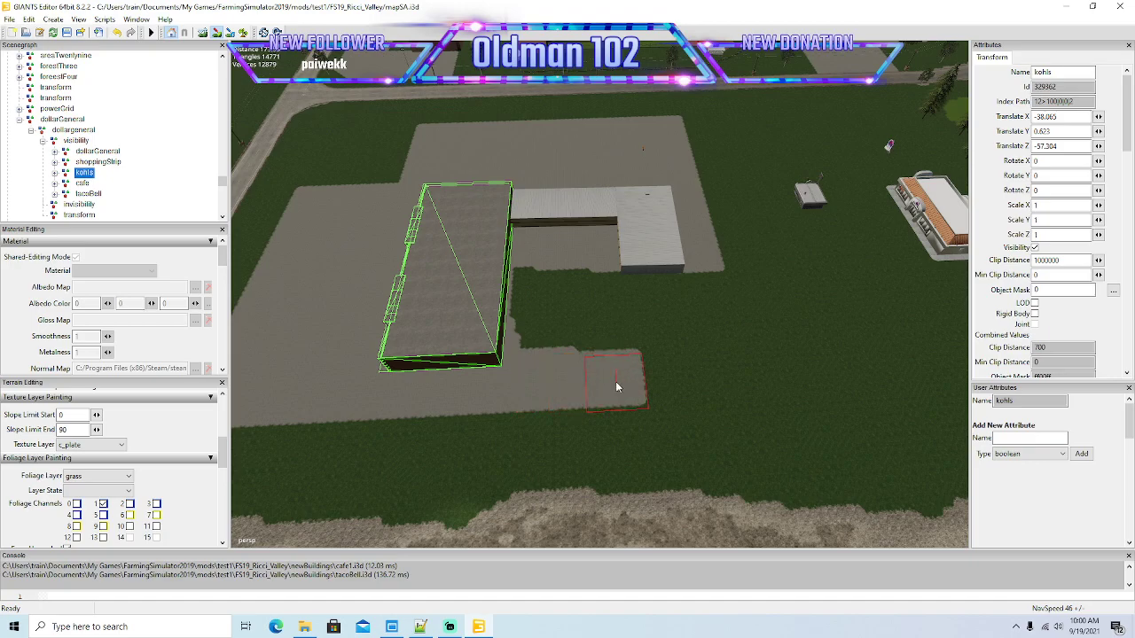
{"action": "left_click_drag", "start_coordinate": [615, 382], "coordinate": [679, 376]}
{"action": "left_click_drag", "start_coordinate": [661, 300], "coordinate": [699, 291]}
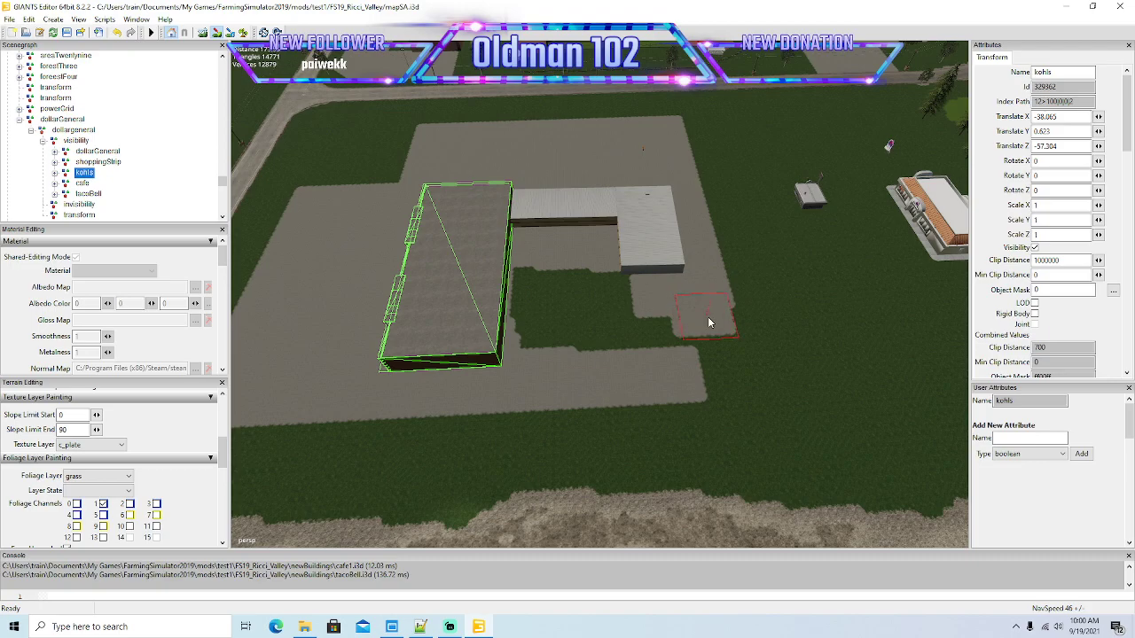
{"action": "left_click_drag", "start_coordinate": [710, 319], "coordinate": [713, 321]}
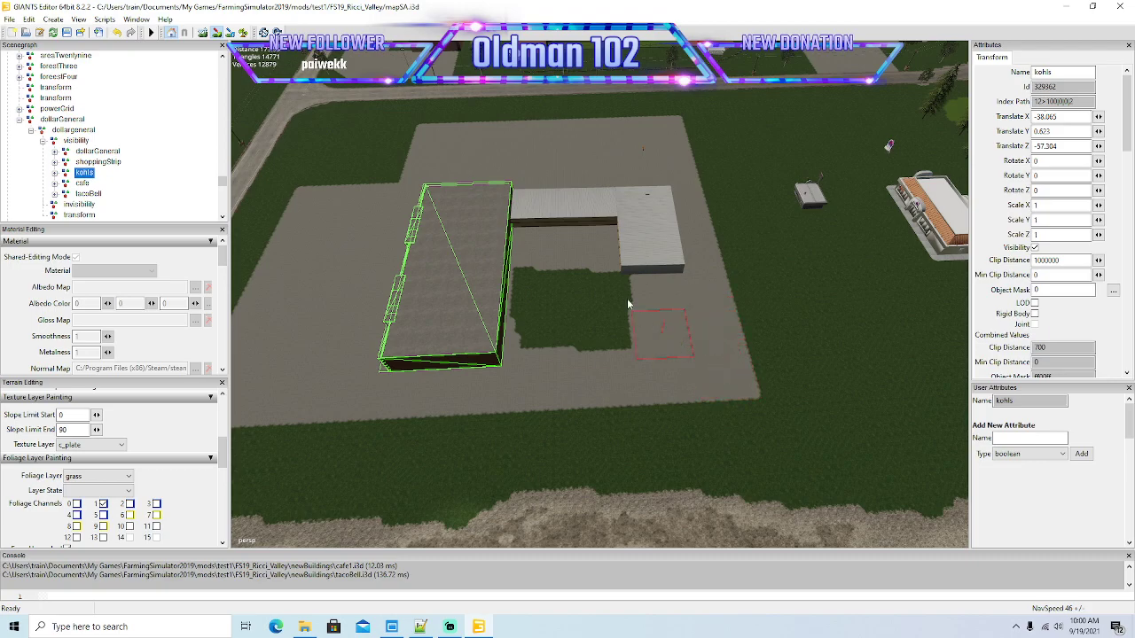
Step: Fill the enclosed grass behind kohls, the shopping strip and dollarGeneral with c_plate, undoing one paint stroke along the way
{"action": "mouse_move", "coordinate": [626, 298]}
{"action": "left_mouse_down"}
{"action": "mouse_move", "coordinate": [610, 342]}
{"action": "mouse_move", "coordinate": [583, 282]}
{"action": "mouse_move", "coordinate": [543, 319]}
{"action": "mouse_move", "coordinate": [521, 292]}
{"action": "left_mouse_up"}
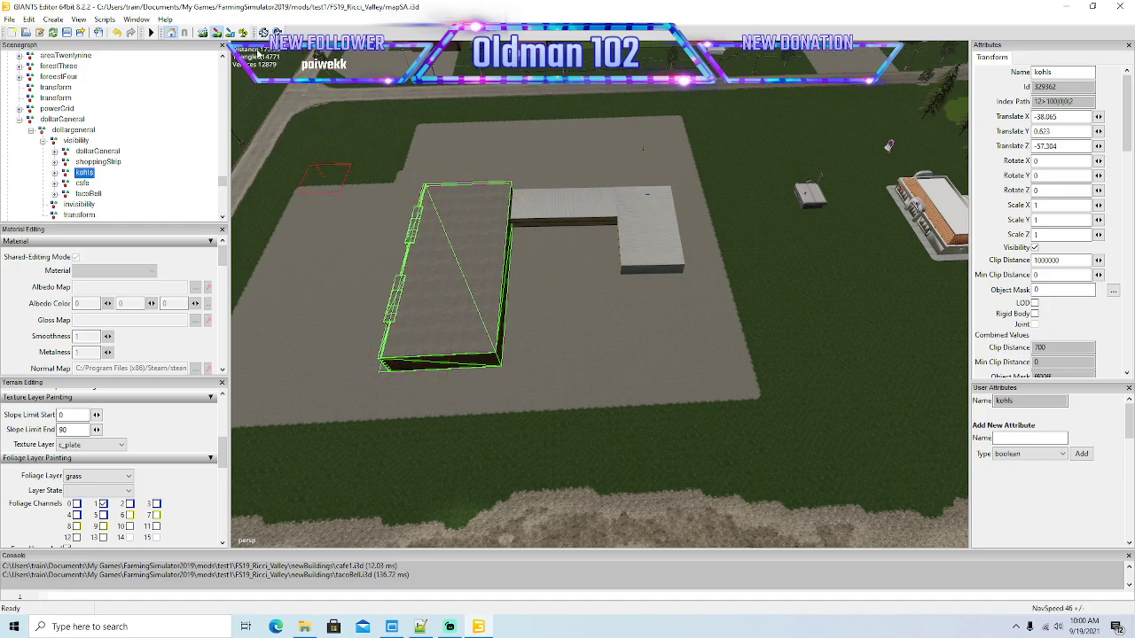
{"action": "left_click", "coordinate": [117, 33]}
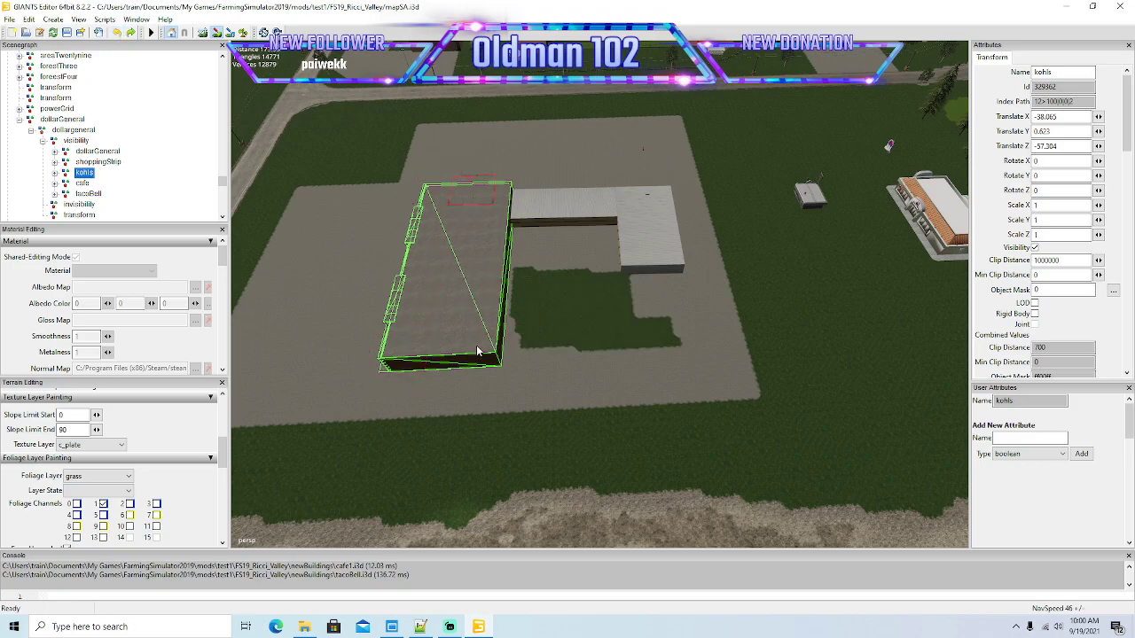
{"action": "mouse_move", "coordinate": [477, 346]}
{"action": "left_mouse_down"}
{"action": "mouse_move", "coordinate": [503, 194]}
{"action": "mouse_move", "coordinate": [504, 331]}
{"action": "mouse_move", "coordinate": [523, 201]}
{"action": "mouse_move", "coordinate": [537, 313]}
{"action": "mouse_move", "coordinate": [548, 266]}
{"action": "mouse_move", "coordinate": [565, 310]}
{"action": "mouse_move", "coordinate": [573, 245]}
{"action": "left_mouse_up"}
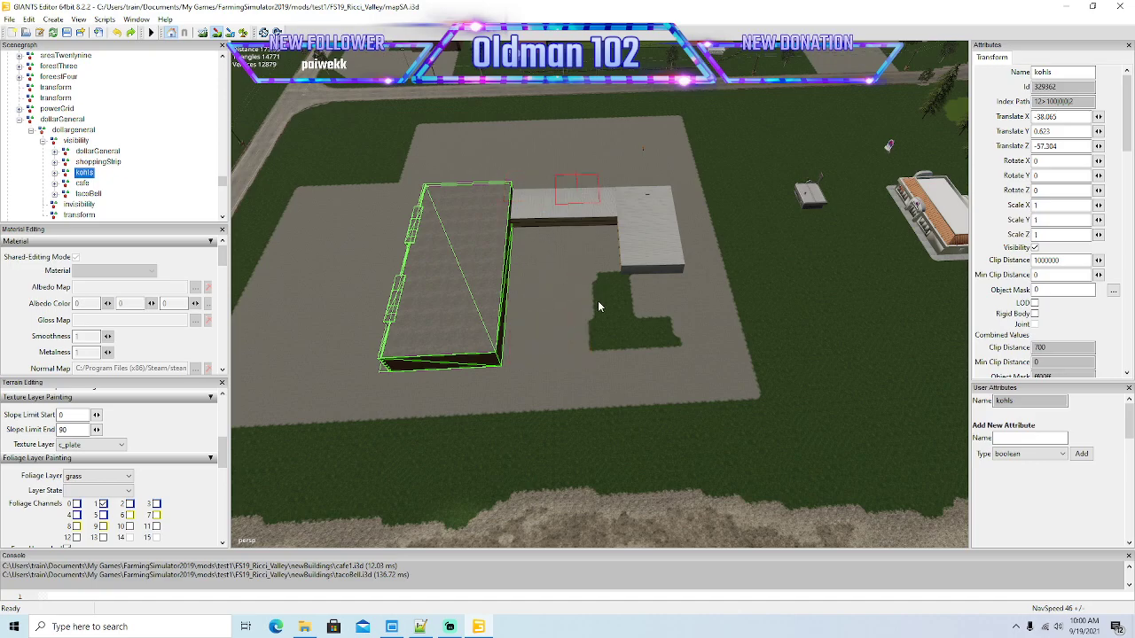
{"action": "mouse_move", "coordinate": [598, 305]}
{"action": "left_mouse_down"}
{"action": "mouse_move", "coordinate": [607, 253]}
{"action": "mouse_move", "coordinate": [630, 293]}
{"action": "mouse_move", "coordinate": [639, 231]}
{"action": "mouse_move", "coordinate": [668, 287]}
{"action": "left_mouse_up"}
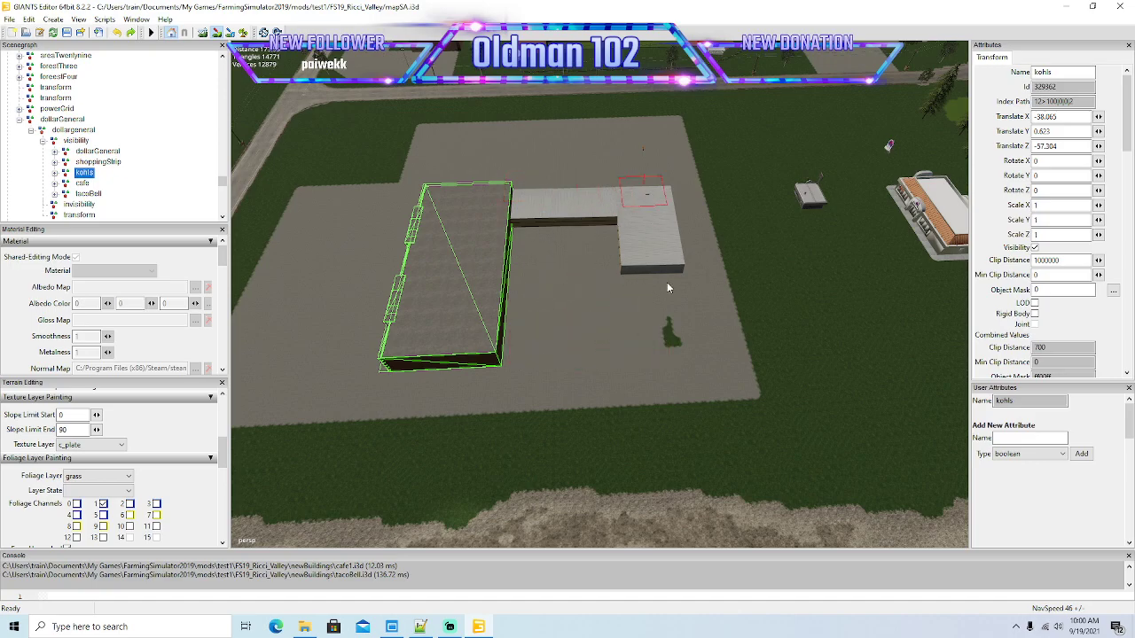
Step: Examine the finished store paving and the grass between it and the surrounding roads, including the marked parking lot across the road
{"action": "left_click", "coordinate": [221, 33]}
{"action": "mouse_move", "coordinate": [725, 311]}
{"action": "left_mouse_down", "text": "alt"}
{"action": "mouse_move", "coordinate": [635, 310]}
{"action": "mouse_move", "coordinate": [628, 288]}
{"action": "mouse_move", "coordinate": [699, 249]}
{"action": "left_mouse_up", "text": "alt"}
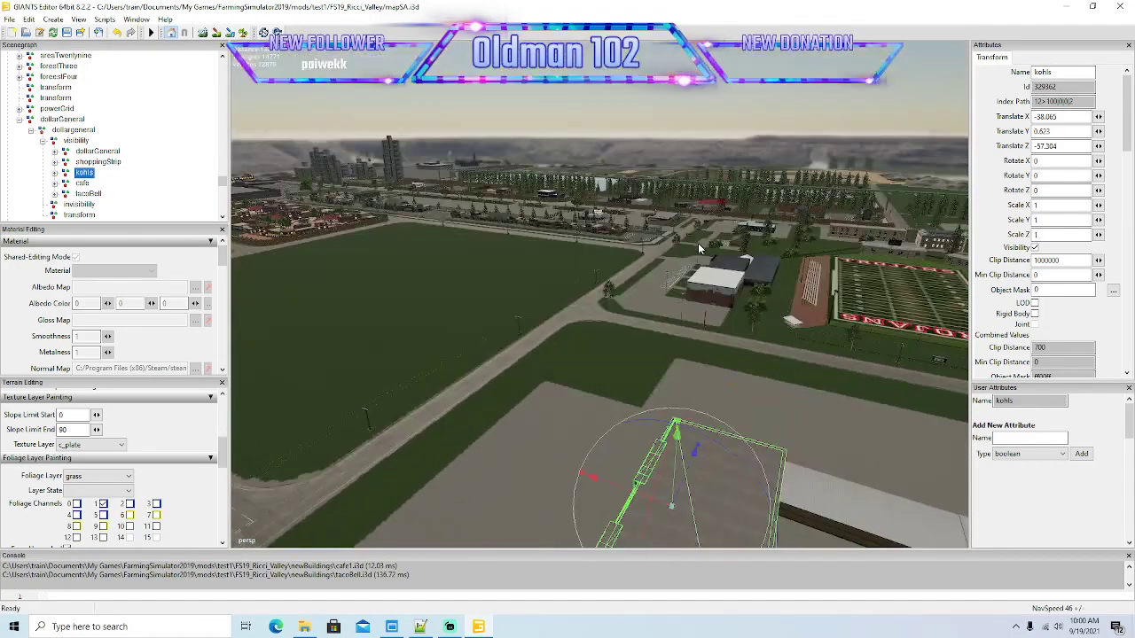
{"action": "scroll", "coordinate": [698, 248], "scroll_direction": "up", "scroll_amount": 5}
{"action": "scroll", "coordinate": [699, 248], "scroll_direction": "up", "scroll_amount": 6}
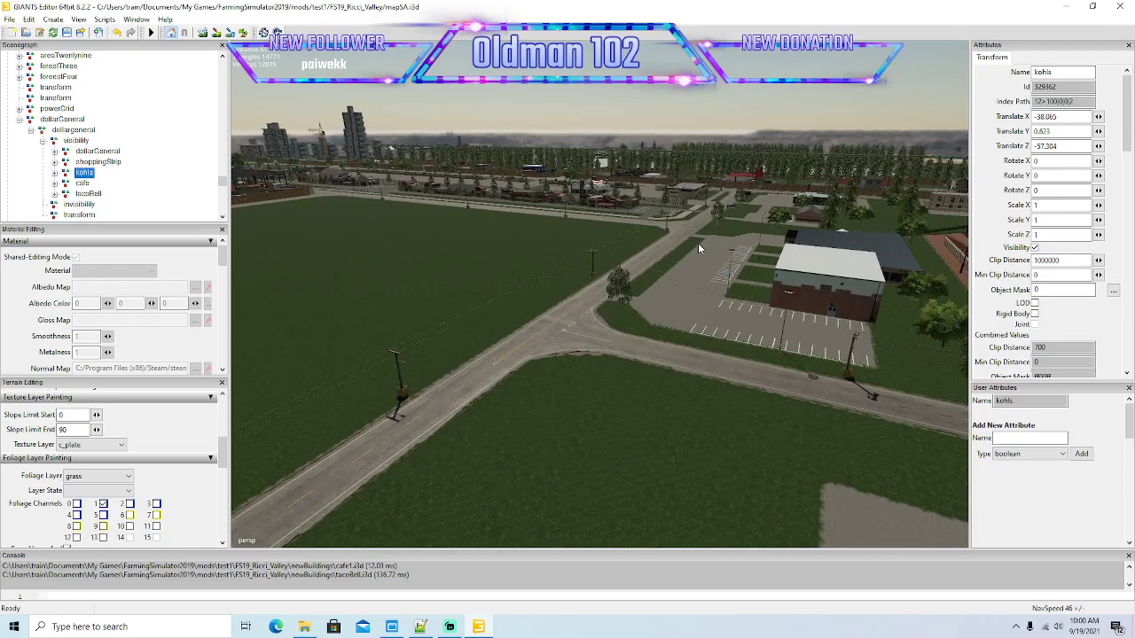
{"action": "left_click_drag", "start_coordinate": [698, 248], "coordinate": [671, 333], "text": "alt"}
{"action": "scroll", "coordinate": [680, 334], "scroll_direction": "down", "scroll_amount": 8}
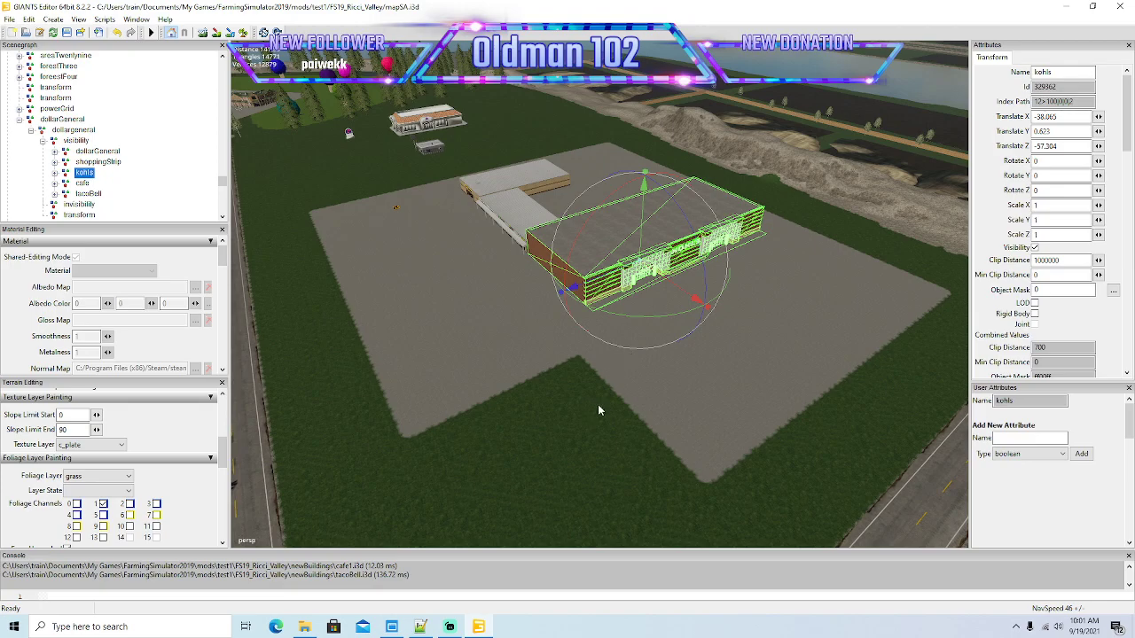
{"action": "mouse_move", "coordinate": [597, 406]}
{"action": "left_mouse_down", "text": "alt"}
{"action": "mouse_move", "coordinate": [551, 413]}
{"action": "mouse_move", "coordinate": [585, 395]}
{"action": "left_mouse_up", "text": "alt"}
{"action": "scroll", "coordinate": [552, 413], "scroll_direction": "up", "scroll_amount": 5}
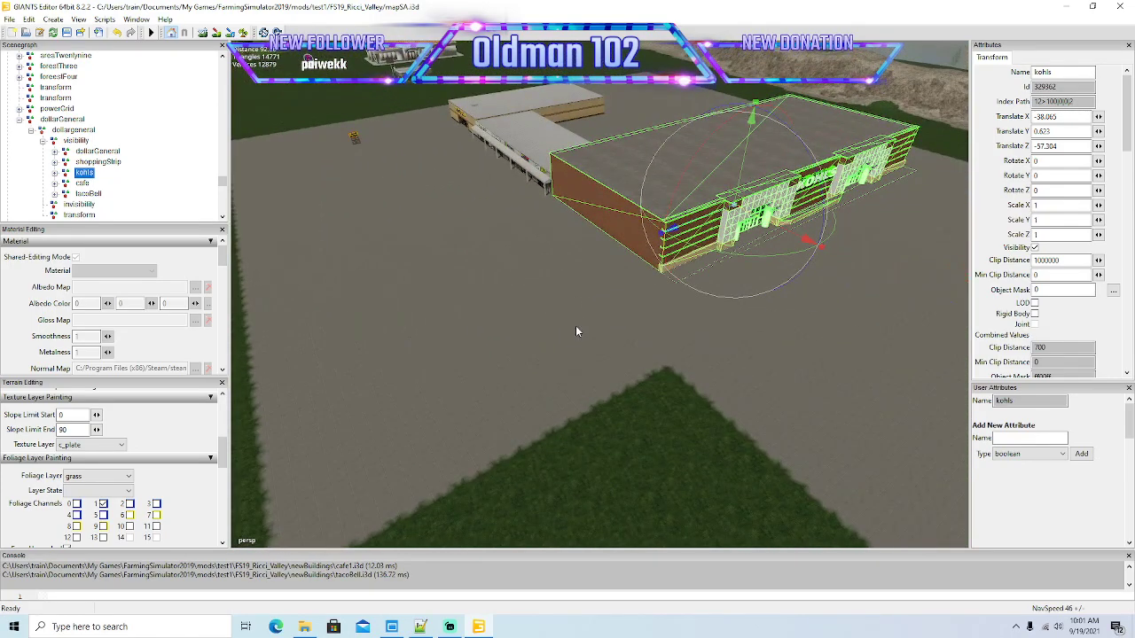
{"action": "scroll", "coordinate": [608, 337], "scroll_direction": "down", "scroll_amount": 10}
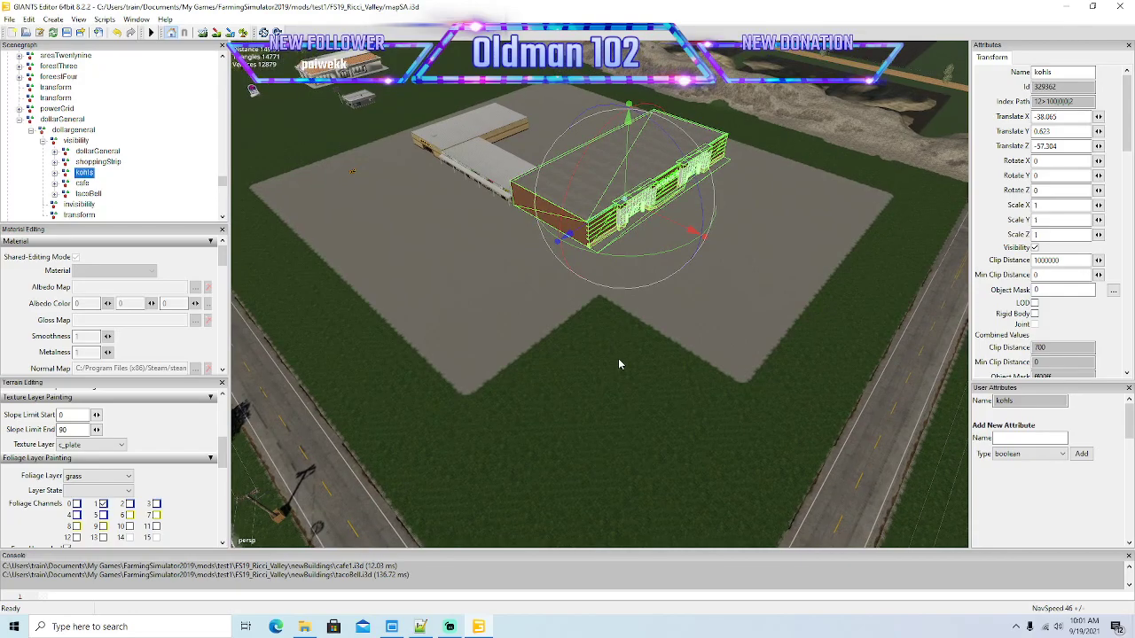
{"action": "left_click_drag", "start_coordinate": [619, 360], "coordinate": [647, 403], "text": "alt"}
{"action": "scroll", "coordinate": [581, 391], "scroll_direction": "up", "scroll_amount": 3}
{"action": "middle_click_drag", "start_coordinate": [646, 409], "coordinate": [610, 384]}
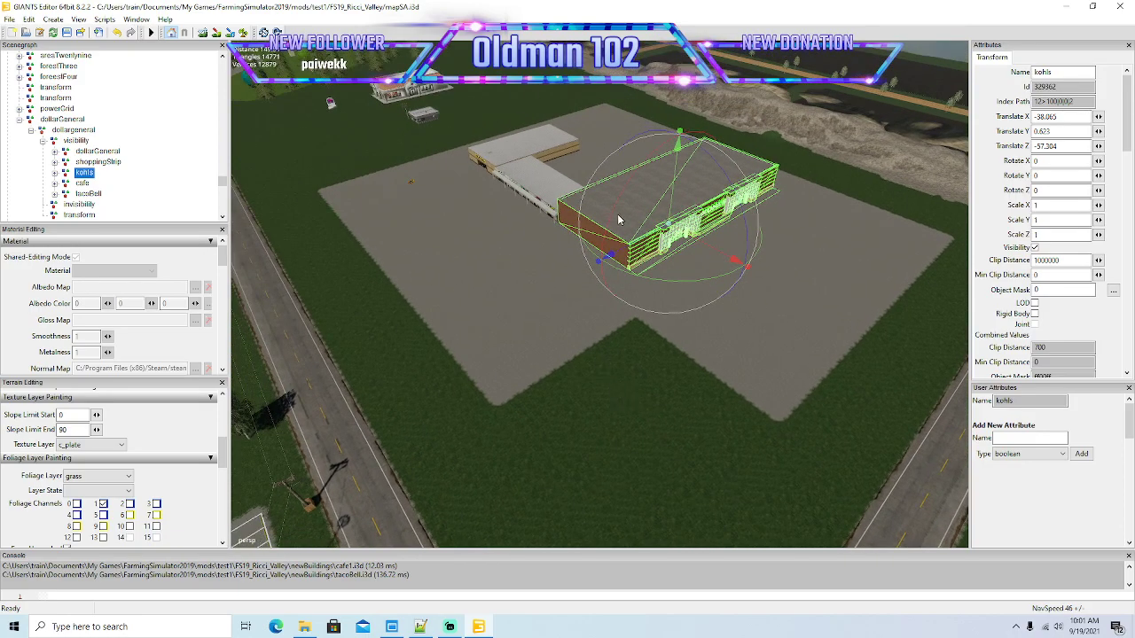
{"action": "middle_click_drag", "start_coordinate": [566, 322], "coordinate": [555, 332]}
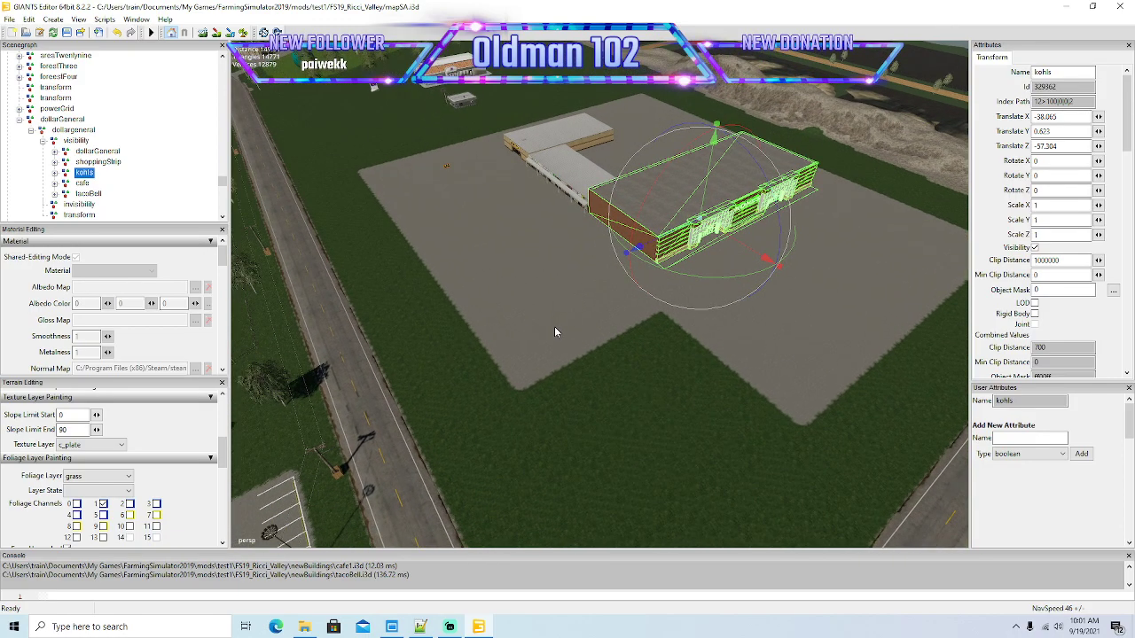
{"action": "left_click_drag", "start_coordinate": [708, 397], "coordinate": [731, 420], "text": "alt"}
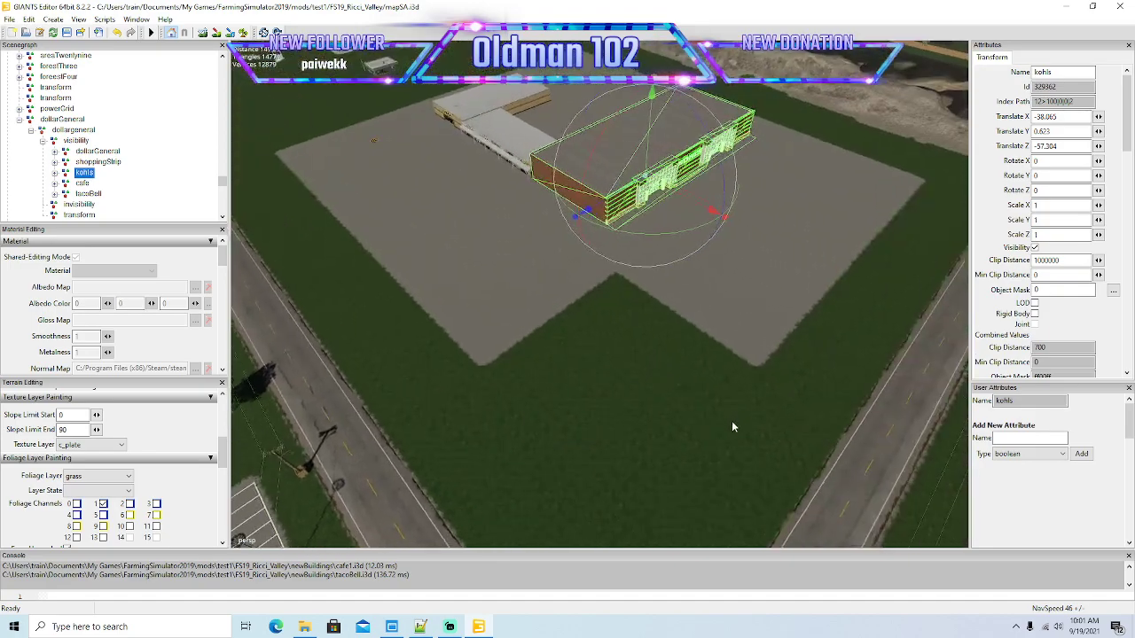
{"action": "left_click_drag", "start_coordinate": [631, 432], "coordinate": [610, 417], "text": "alt"}
Step: Paint a rectangular c_plate pad around the cafe
{"action": "middle_click_drag", "start_coordinate": [610, 423], "coordinate": [529, 350]}
{"action": "scroll", "coordinate": [529, 347], "scroll_direction": "up", "scroll_amount": 4}
{"action": "left_click_drag", "start_coordinate": [529, 347], "coordinate": [770, 421], "text": "alt"}
{"action": "scroll", "coordinate": [773, 427], "scroll_direction": "down", "scroll_amount": 4}
{"action": "scroll", "coordinate": [773, 430], "scroll_direction": "up", "scroll_amount": 4}
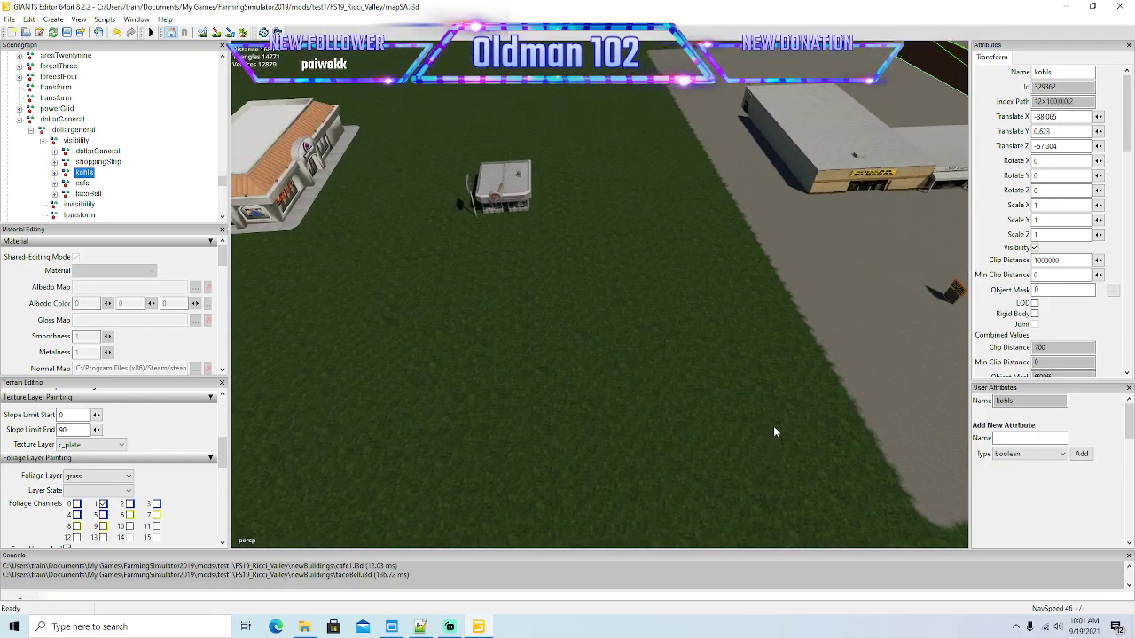
{"action": "scroll", "coordinate": [773, 425], "scroll_direction": "up", "scroll_amount": 2}
{"action": "scroll", "coordinate": [769, 422], "scroll_direction": "down", "scroll_amount": 3}
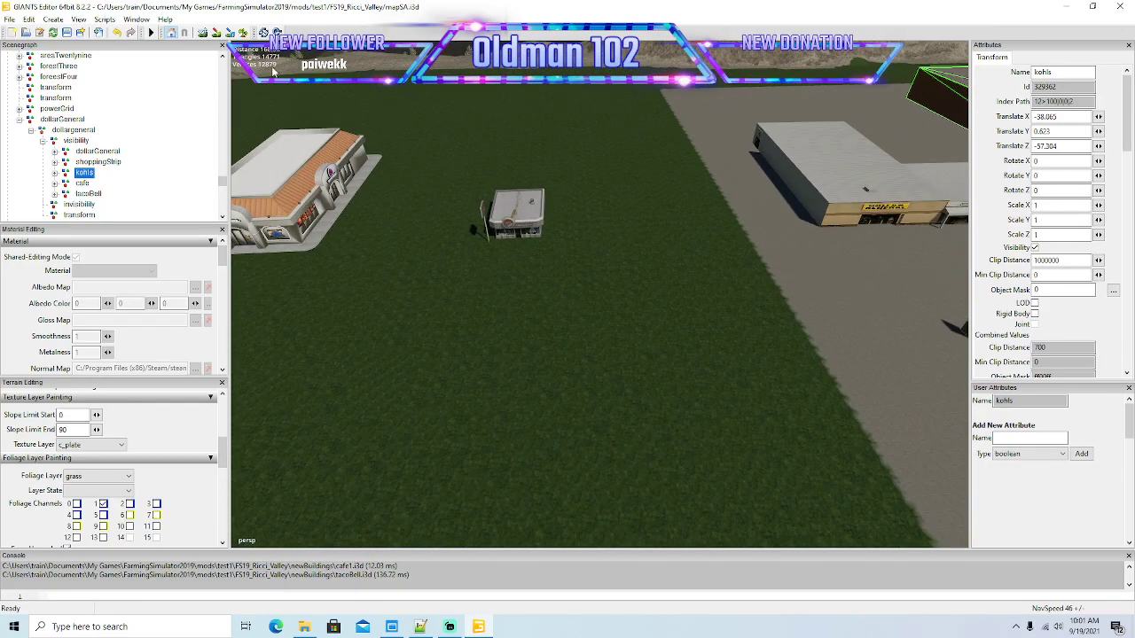
{"action": "left_click", "coordinate": [506, 229]}
{"action": "left_click_drag", "start_coordinate": [506, 229], "coordinate": [520, 214]}
{"action": "scroll", "coordinate": [519, 214], "scroll_direction": "up", "scroll_amount": 7}
{"action": "left_click", "coordinate": [516, 218]}
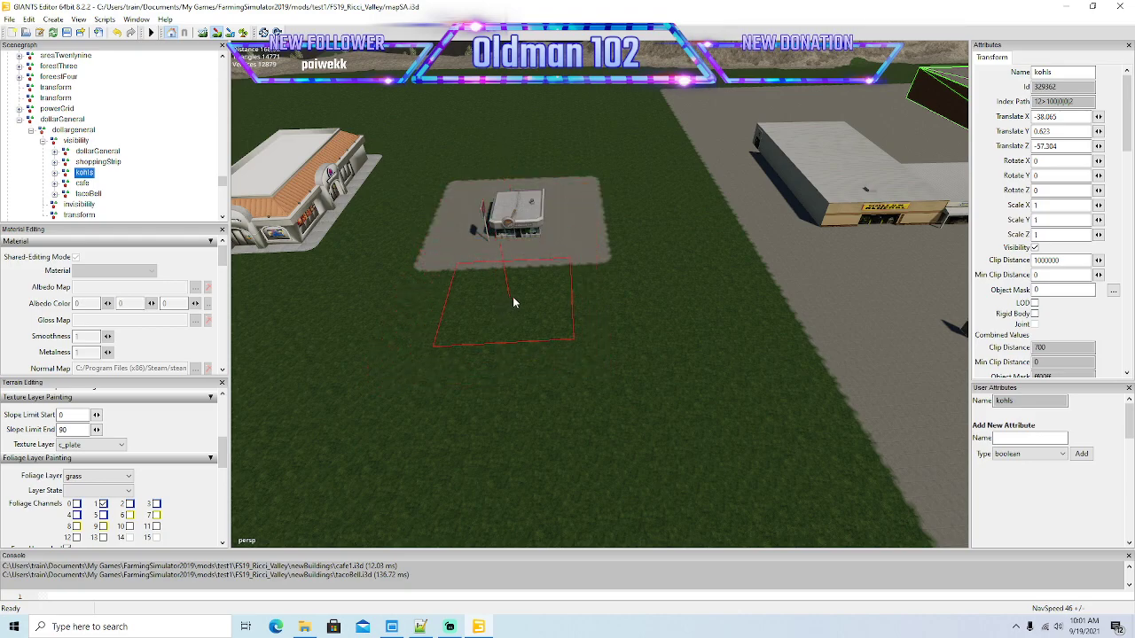
Step: Extend the cafe's c_plate pad forward over the grass toward the road
{"action": "mouse_move", "coordinate": [522, 296]}
{"action": "left_mouse_down"}
{"action": "mouse_move", "coordinate": [549, 299]}
{"action": "mouse_move", "coordinate": [456, 296]}
{"action": "mouse_move", "coordinate": [492, 303]}
{"action": "left_mouse_up"}
{"action": "scroll", "coordinate": [491, 303], "scroll_direction": "down", "scroll_amount": 5}
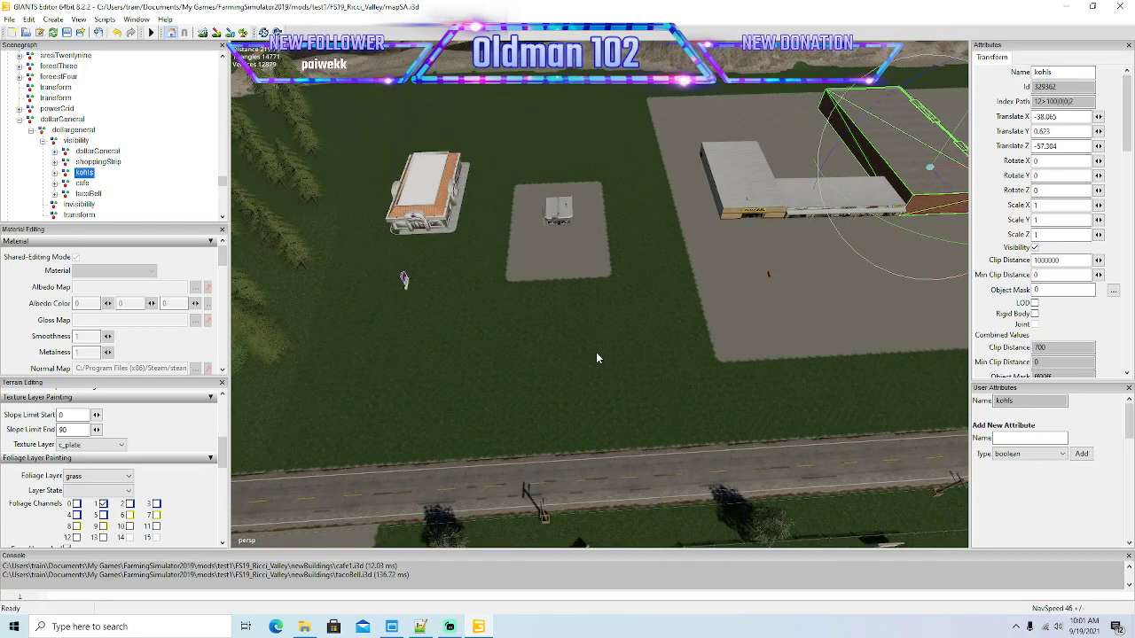
{"action": "left_click_drag", "start_coordinate": [596, 352], "coordinate": [794, 370], "text": "alt"}
{"action": "scroll", "coordinate": [550, 344], "scroll_direction": "up", "scroll_amount": 8}
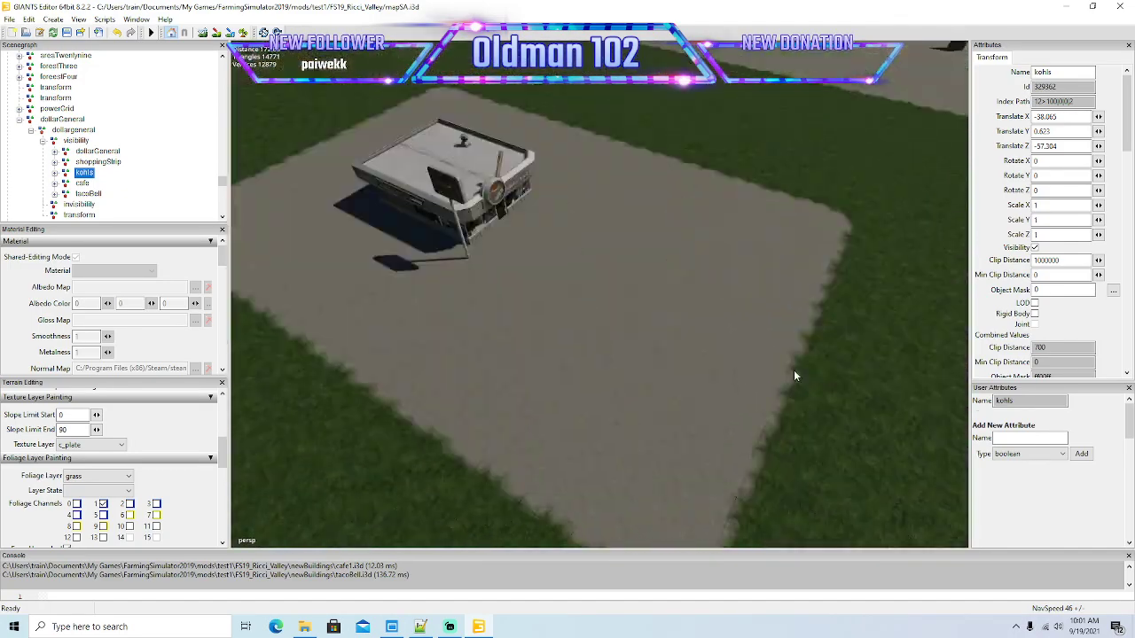
{"action": "right_click_drag", "start_coordinate": [794, 376], "coordinate": [657, 346]}
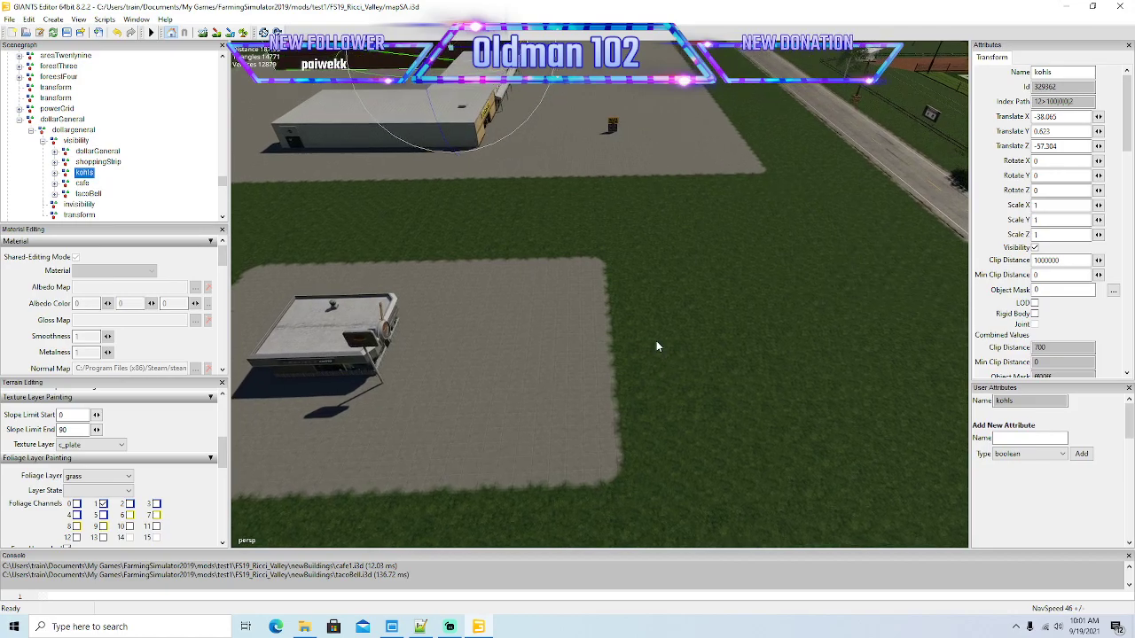
Step: Paint a c_plate lane across the grass linking the cafe's pad to the dollarGeneral paving
{"action": "left_click", "coordinate": [216, 33]}
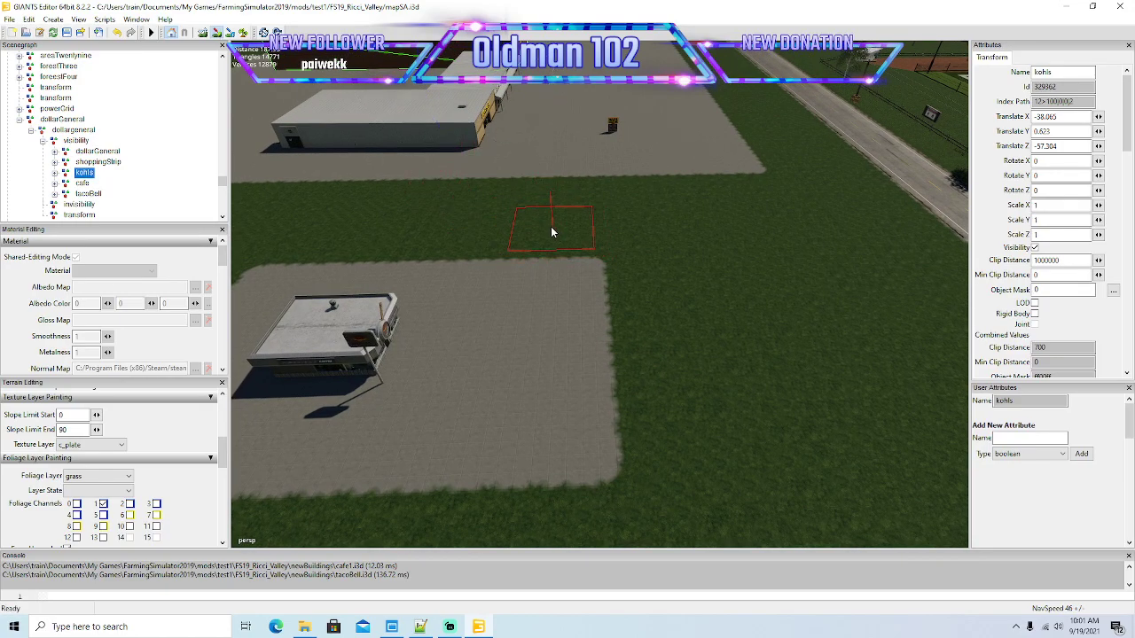
{"action": "scroll", "coordinate": [551, 230], "scroll_direction": "down", "scroll_amount": 7}
{"action": "left_click", "coordinate": [574, 255]}
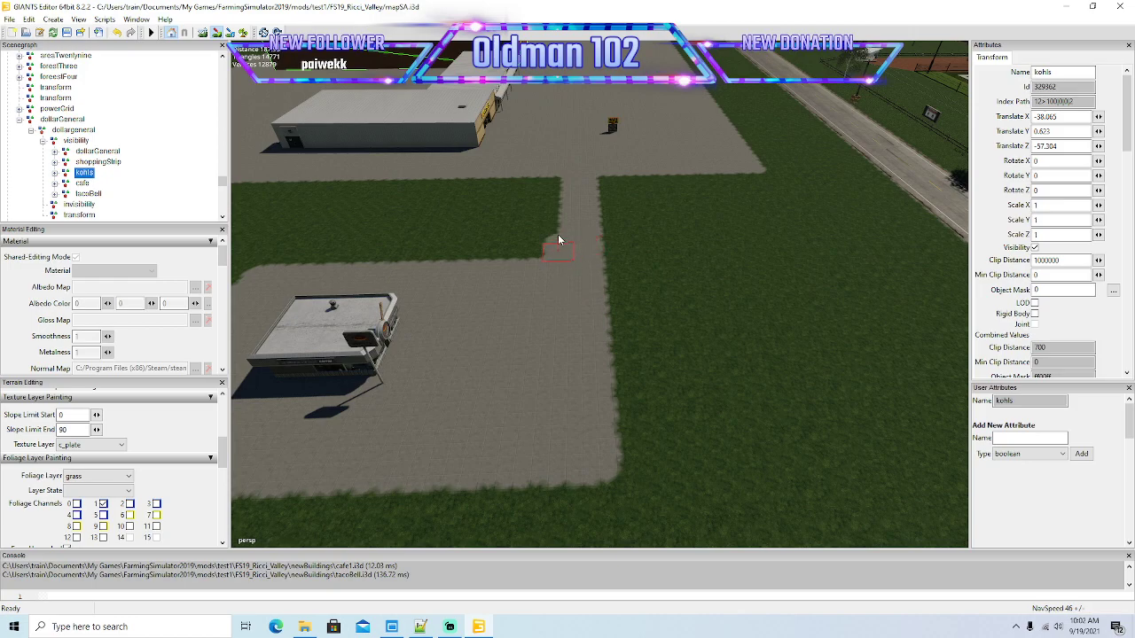
{"action": "left_click", "coordinate": [215, 32]}
Step: Paint a c_plate pad around the Taco Bell building and join it to the cafe's pad
{"action": "mouse_move", "coordinate": [604, 272]}
{"action": "left_mouse_down", "text": "alt"}
{"action": "mouse_move", "coordinate": [525, 318]}
{"action": "mouse_move", "coordinate": [471, 320]}
{"action": "mouse_move", "coordinate": [447, 340]}
{"action": "left_mouse_up", "text": "alt"}
{"action": "scroll", "coordinate": [471, 319], "scroll_direction": "down", "scroll_amount": 5}
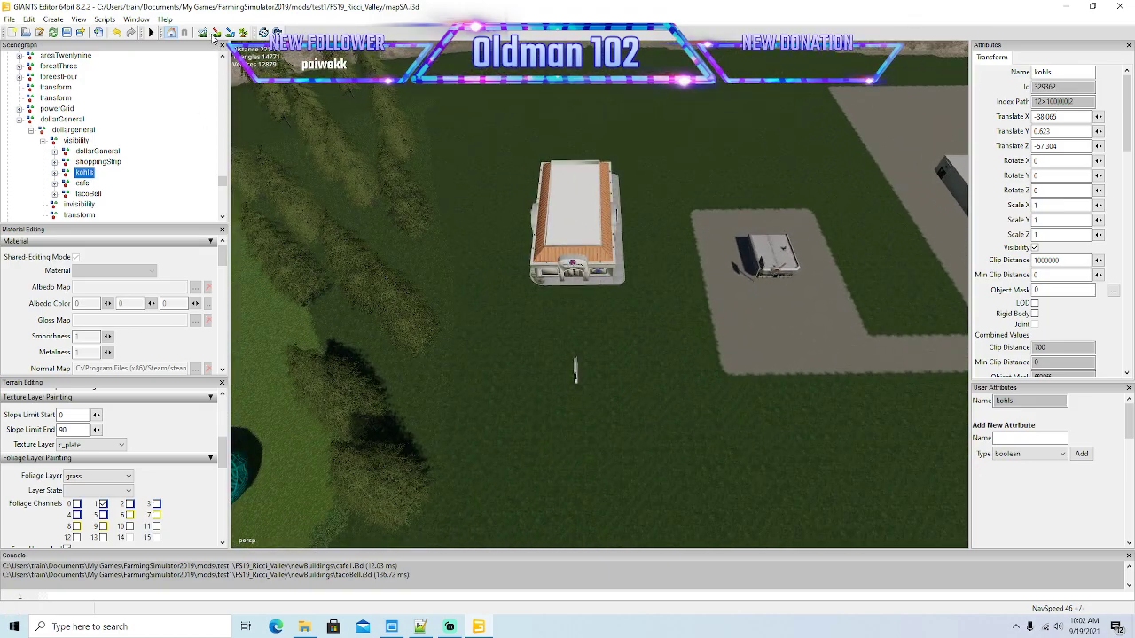
{"action": "scroll", "coordinate": [568, 258], "scroll_direction": "down", "scroll_amount": 3}
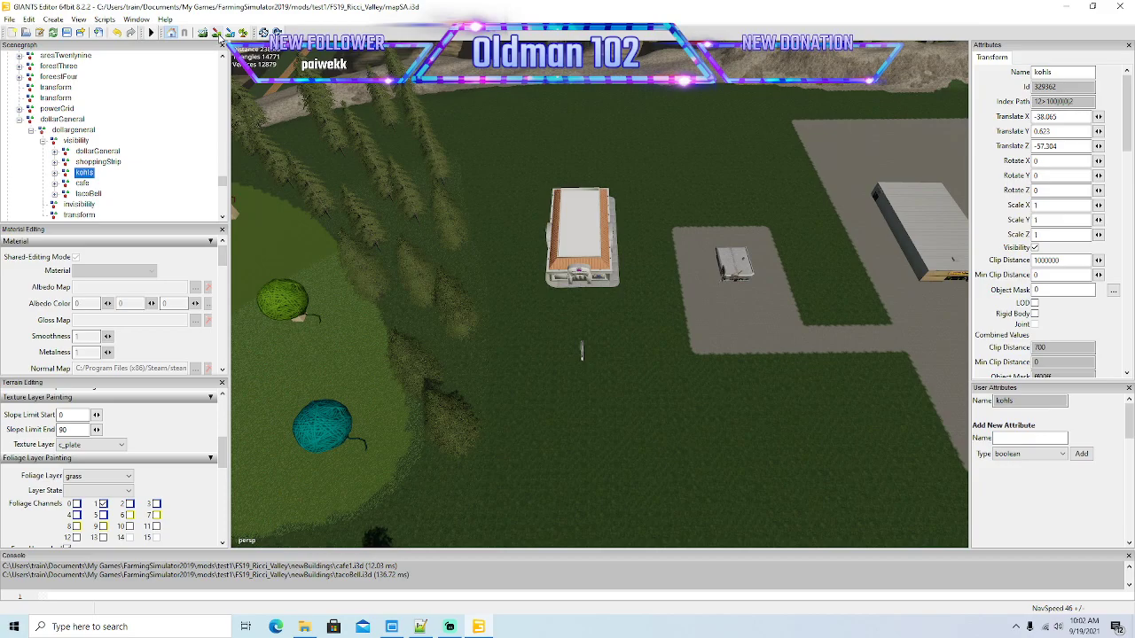
{"action": "scroll", "coordinate": [582, 291], "scroll_direction": "up", "scroll_amount": 6}
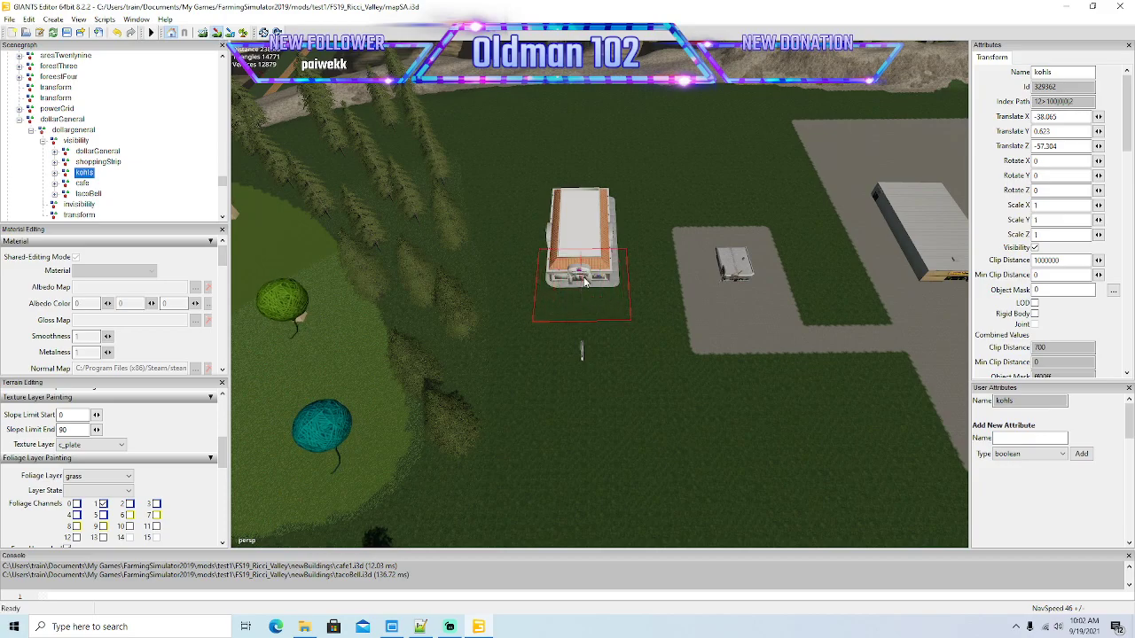
{"action": "mouse_move", "coordinate": [599, 225]}
{"action": "left_mouse_down"}
{"action": "mouse_move", "coordinate": [583, 209]}
{"action": "mouse_move", "coordinate": [585, 315]}
{"action": "mouse_move", "coordinate": [655, 308]}
{"action": "mouse_move", "coordinate": [562, 312]}
{"action": "mouse_move", "coordinate": [666, 286]}
{"action": "mouse_move", "coordinate": [651, 258]}
{"action": "mouse_move", "coordinate": [654, 287]}
{"action": "mouse_move", "coordinate": [605, 241]}
{"action": "mouse_move", "coordinate": [547, 220]}
{"action": "mouse_move", "coordinate": [541, 187]}
{"action": "mouse_move", "coordinate": [545, 231]}
{"action": "mouse_move", "coordinate": [521, 325]}
{"action": "left_mouse_up"}
{"action": "left_click", "coordinate": [215, 32]}
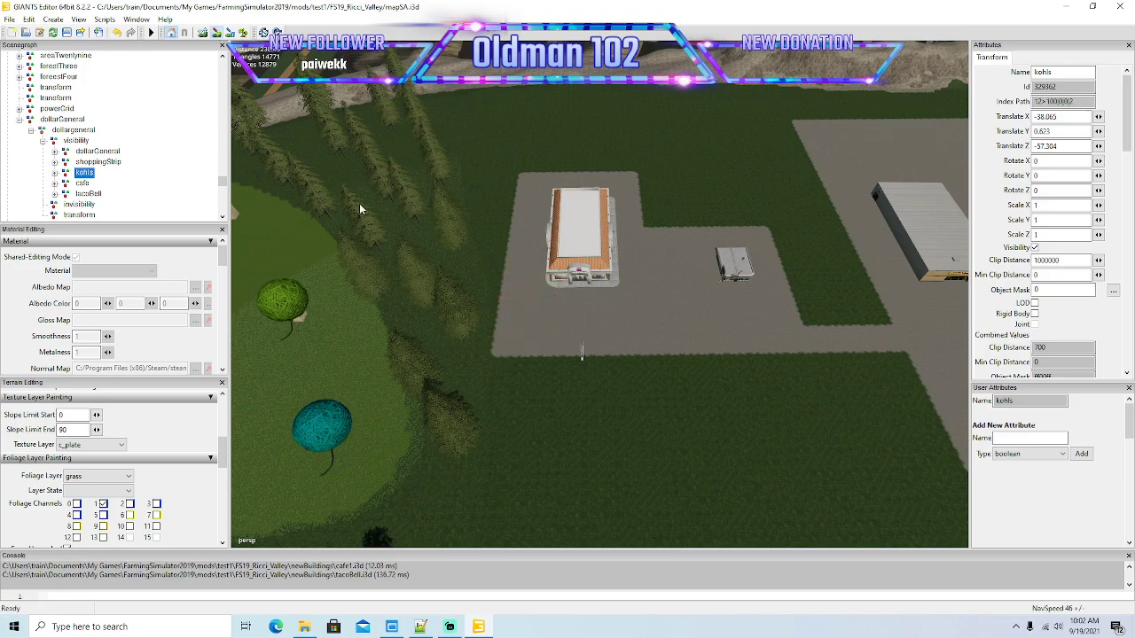
Step: Paint a straight c_plate driveway from the Taco Bell pad beside its sign to the road, undoing the uneven first stroke
{"action": "mouse_move", "coordinate": [571, 266]}
{"action": "left_mouse_down", "text": "alt"}
{"action": "mouse_move", "coordinate": [597, 360]}
{"action": "mouse_move", "coordinate": [422, 352]}
{"action": "mouse_move", "coordinate": [448, 322]}
{"action": "left_mouse_up", "text": "alt"}
{"action": "scroll", "coordinate": [597, 359], "scroll_direction": "up", "scroll_amount": 8}
{"action": "scroll", "coordinate": [443, 334], "scroll_direction": "up", "scroll_amount": 4}
{"action": "right_click_drag", "start_coordinate": [441, 334], "coordinate": [420, 359]}
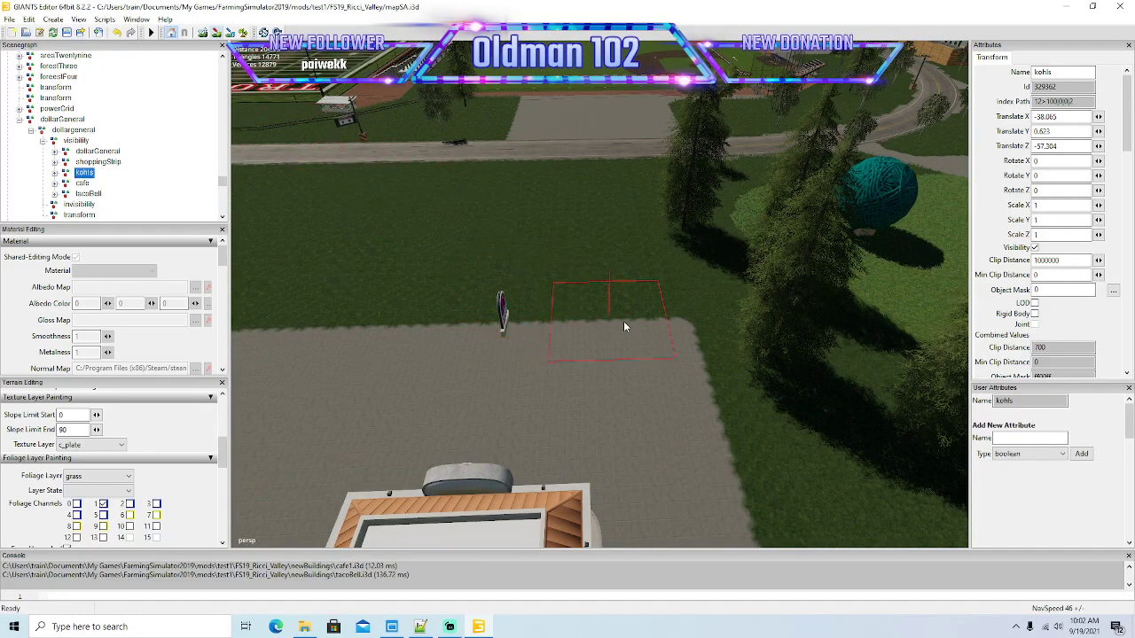
{"action": "mouse_move", "coordinate": [618, 321]}
{"action": "left_mouse_down"}
{"action": "mouse_move", "coordinate": [597, 230]}
{"action": "mouse_move", "coordinate": [585, 246]}
{"action": "left_mouse_up"}
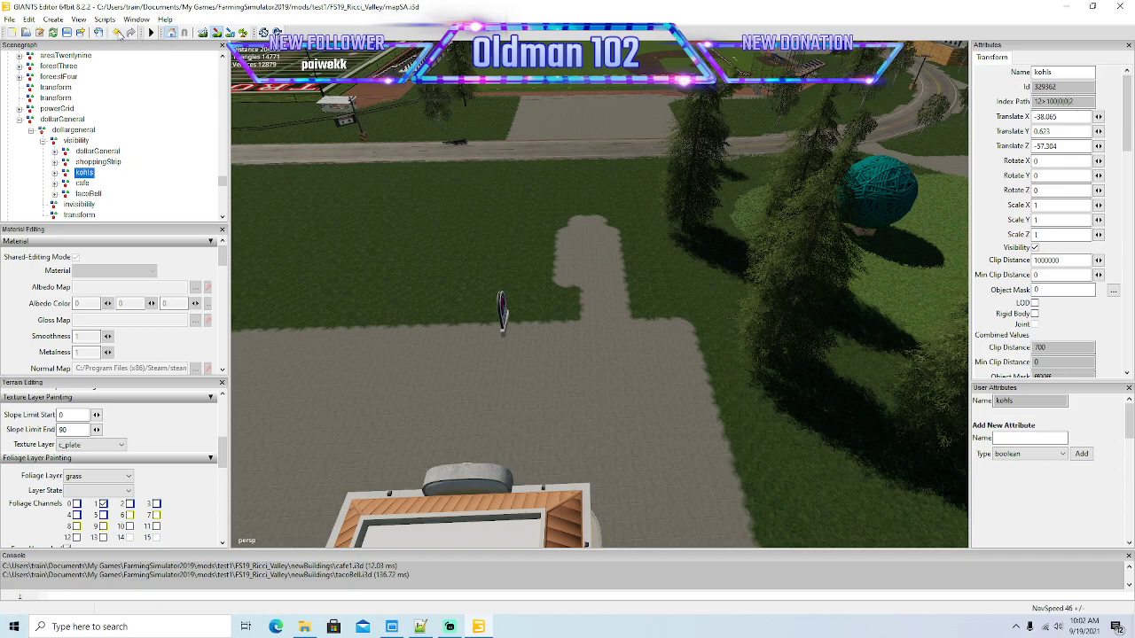
{"action": "key", "text": "ctrl+z"}
{"action": "left_click_drag", "start_coordinate": [592, 314], "coordinate": [579, 269]}
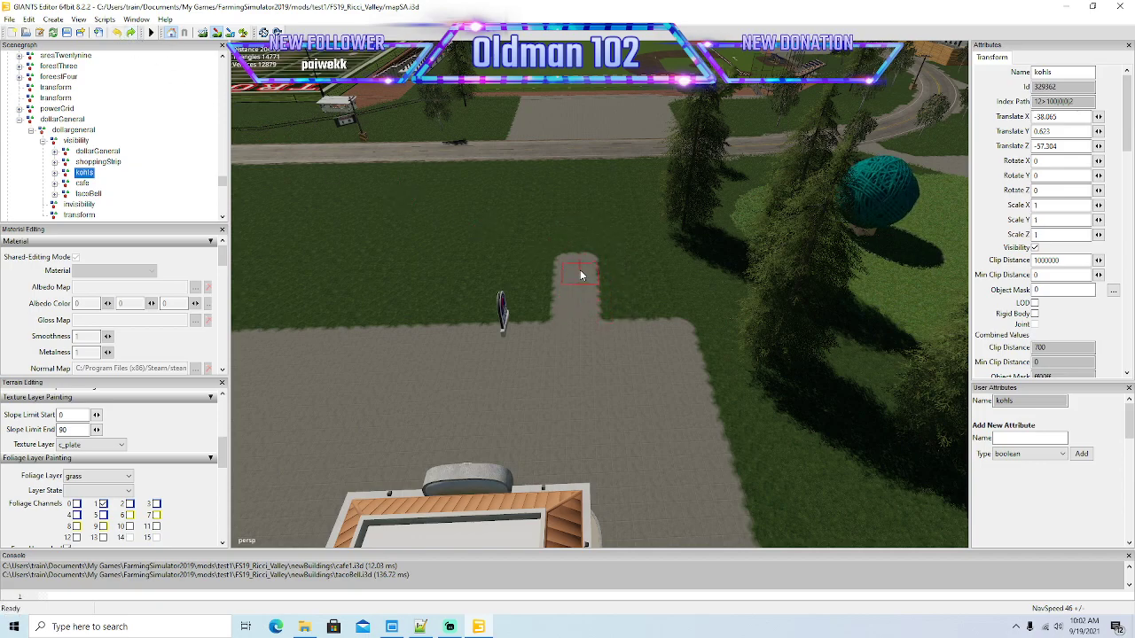
{"action": "left_click_drag", "start_coordinate": [577, 230], "coordinate": [581, 210]}
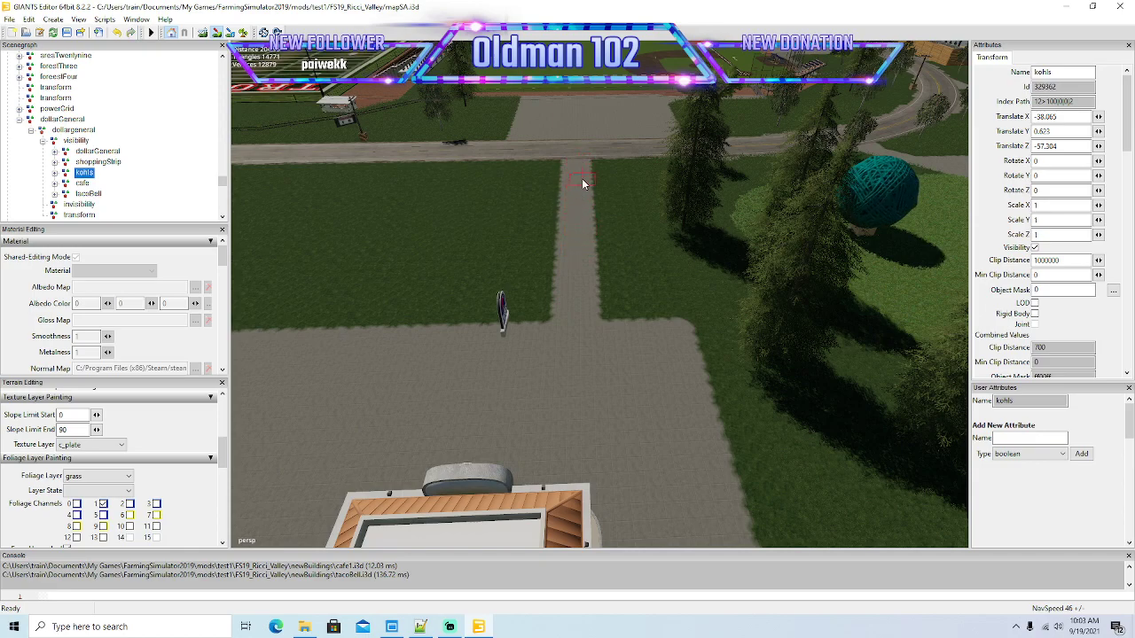
Step: Paint a c_plate driveway from the outer corner of the stores' front lot to the main road
{"action": "left_click_drag", "start_coordinate": [560, 258], "coordinate": [425, 287], "text": "alt"}
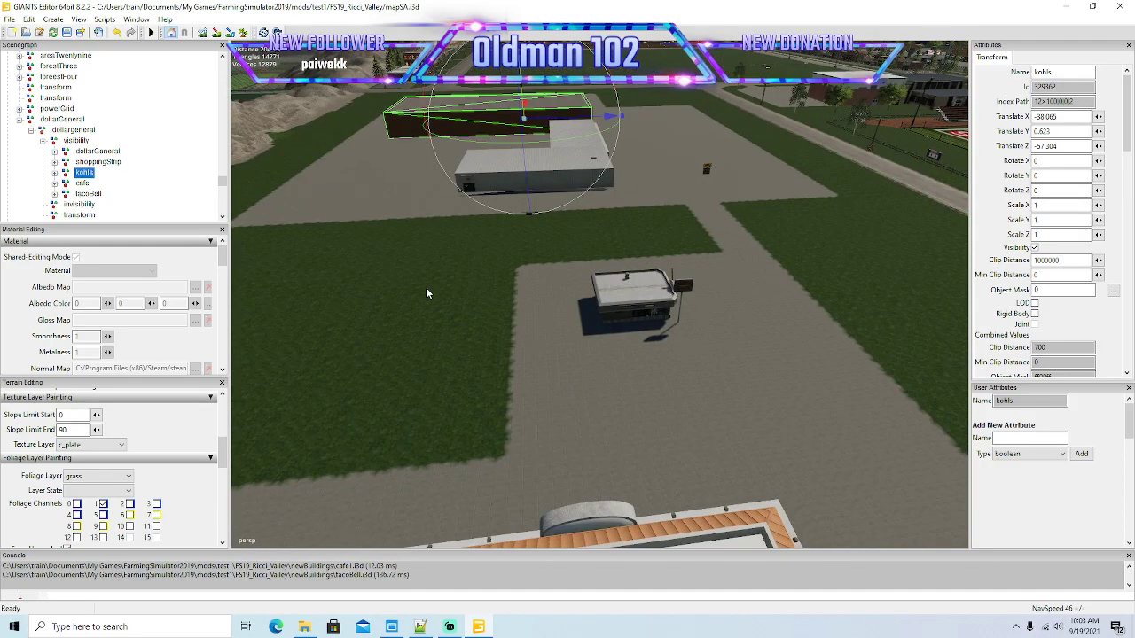
{"action": "left_click_drag", "start_coordinate": [537, 300], "coordinate": [444, 312], "text": "alt"}
{"action": "right_click_drag", "start_coordinate": [446, 316], "coordinate": [514, 366]}
{"action": "scroll", "coordinate": [515, 362], "scroll_direction": "down", "scroll_amount": 10}
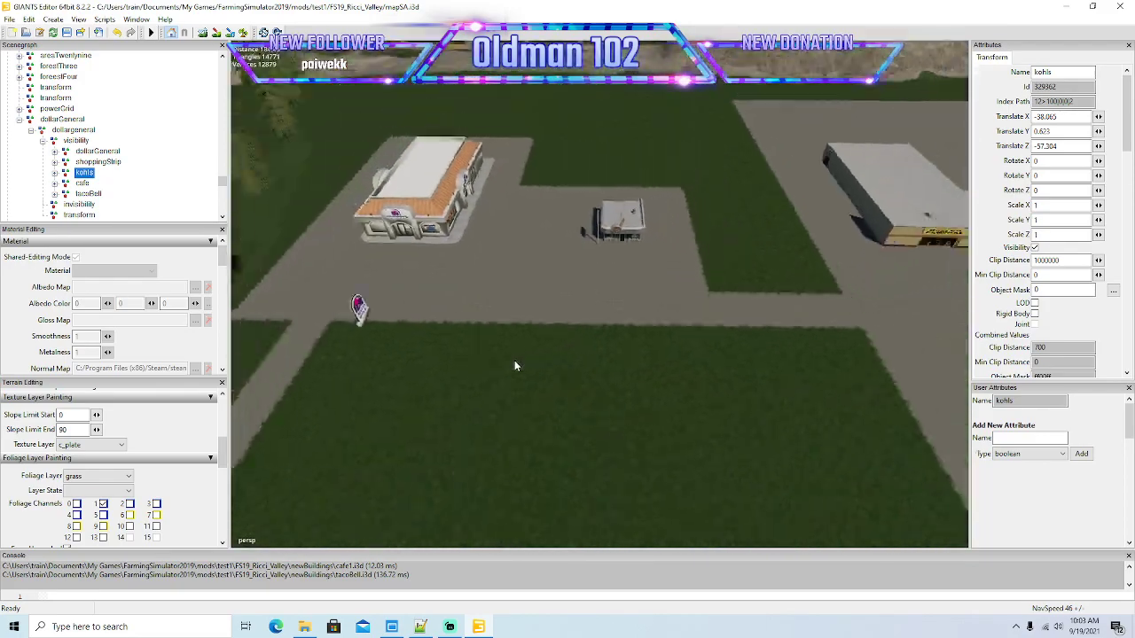
{"action": "left_click_drag", "start_coordinate": [514, 362], "coordinate": [520, 370], "text": "alt"}
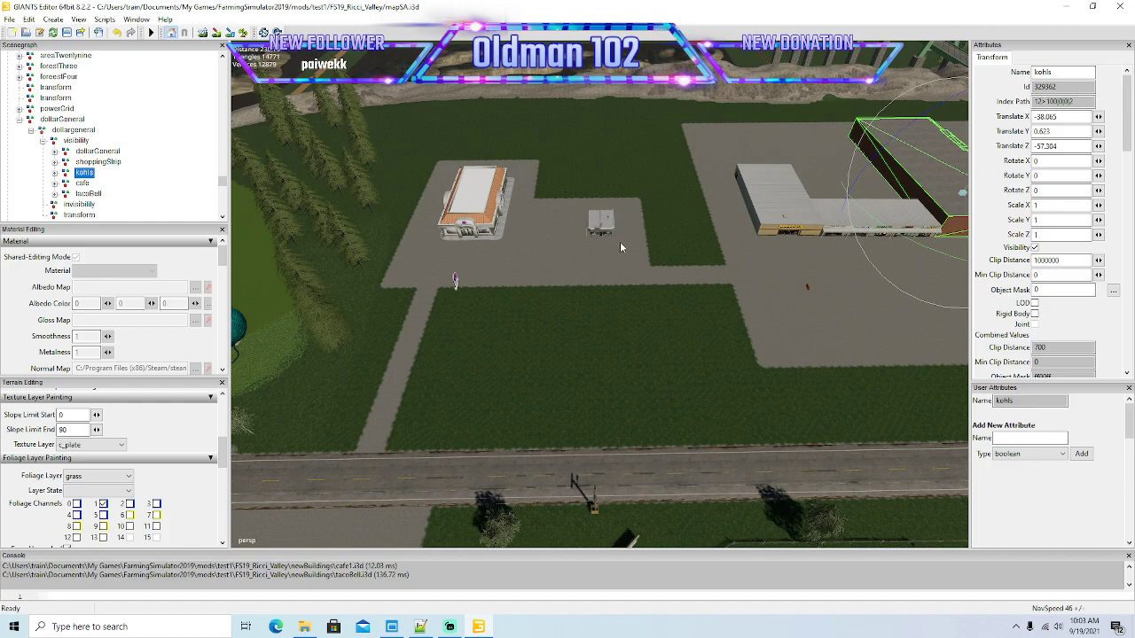
{"action": "mouse_move", "coordinate": [619, 241]}
{"action": "left_mouse_down", "text": "alt"}
{"action": "mouse_move", "coordinate": [614, 270]}
{"action": "mouse_move", "coordinate": [621, 264]}
{"action": "left_mouse_up", "text": "alt"}
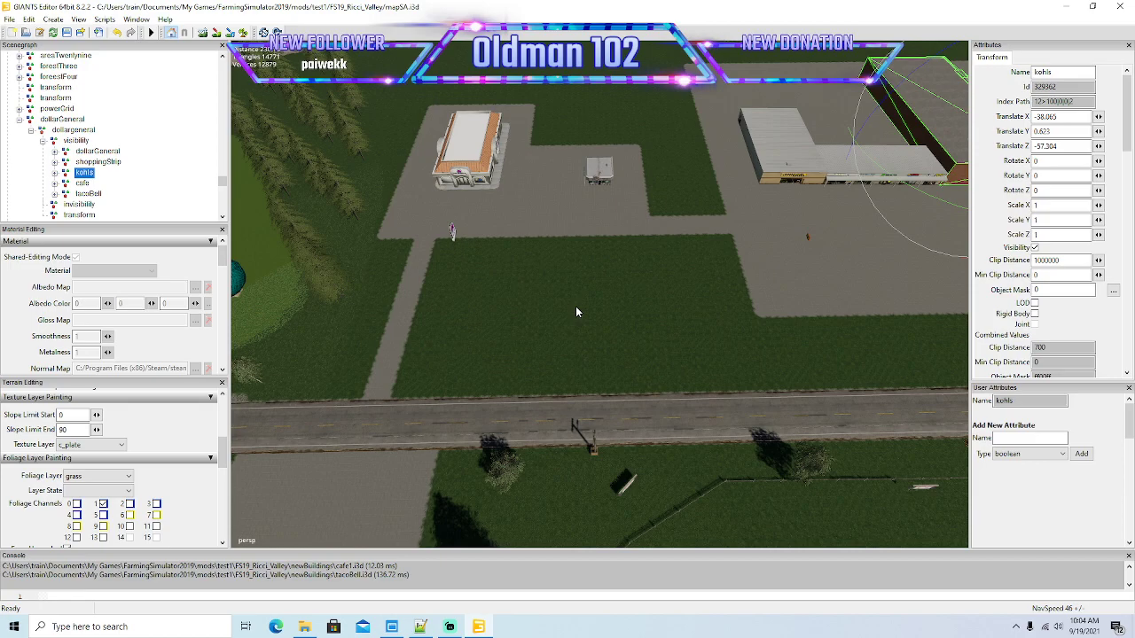
{"action": "left_click_drag", "start_coordinate": [521, 299], "coordinate": [607, 287], "text": "alt"}
{"action": "right_click_drag", "start_coordinate": [606, 287], "coordinate": [507, 324]}
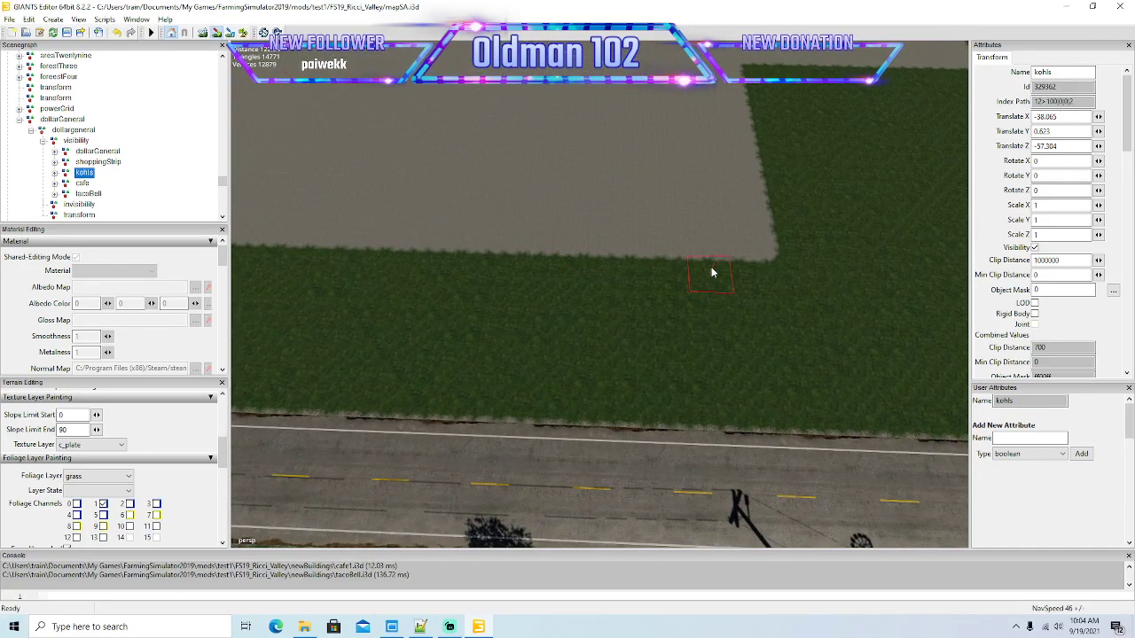
{"action": "left_click_drag", "start_coordinate": [737, 274], "coordinate": [740, 274]}
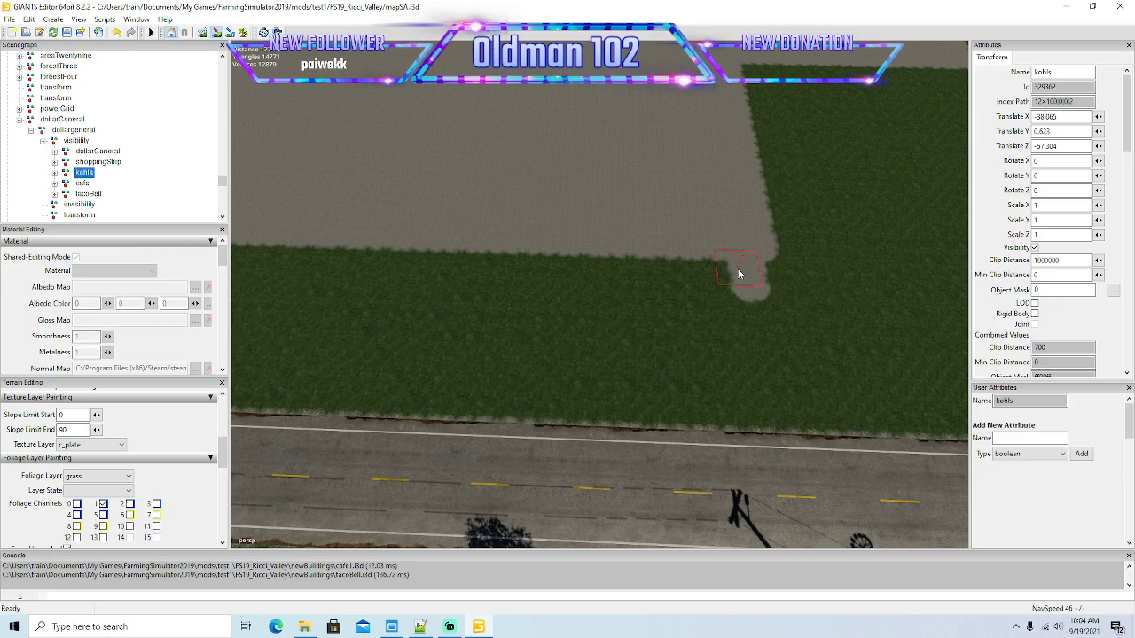
{"action": "left_click_drag", "start_coordinate": [743, 321], "coordinate": [754, 421]}
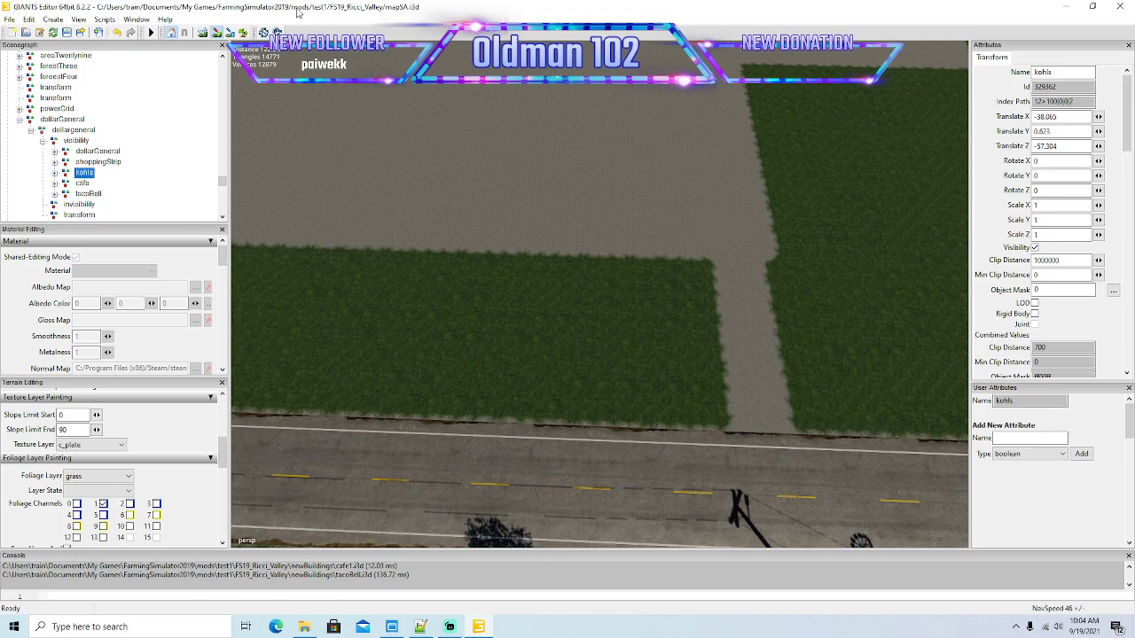
Step: Paint a c_plate driveway from the Kohl's lot corner nearest the gravel bank to the road, opposite the intersection
{"action": "scroll", "coordinate": [505, 216], "scroll_direction": "down", "scroll_amount": 6}
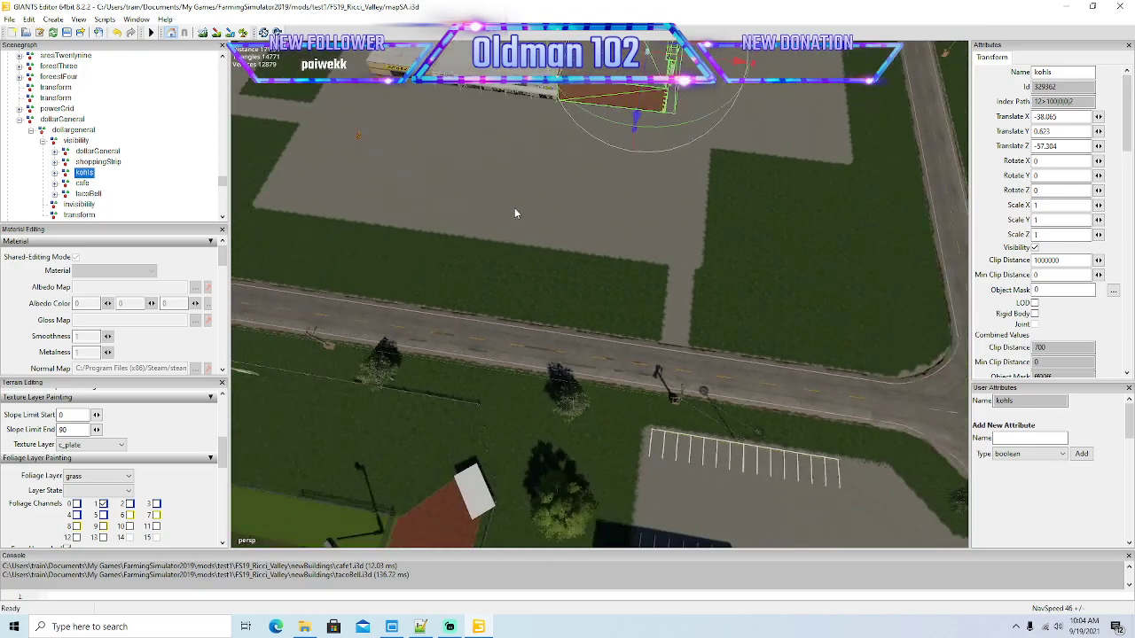
{"action": "left_click_drag", "start_coordinate": [590, 233], "coordinate": [462, 264], "text": "alt"}
{"action": "scroll", "coordinate": [617, 163], "scroll_direction": "up", "scroll_amount": 10}
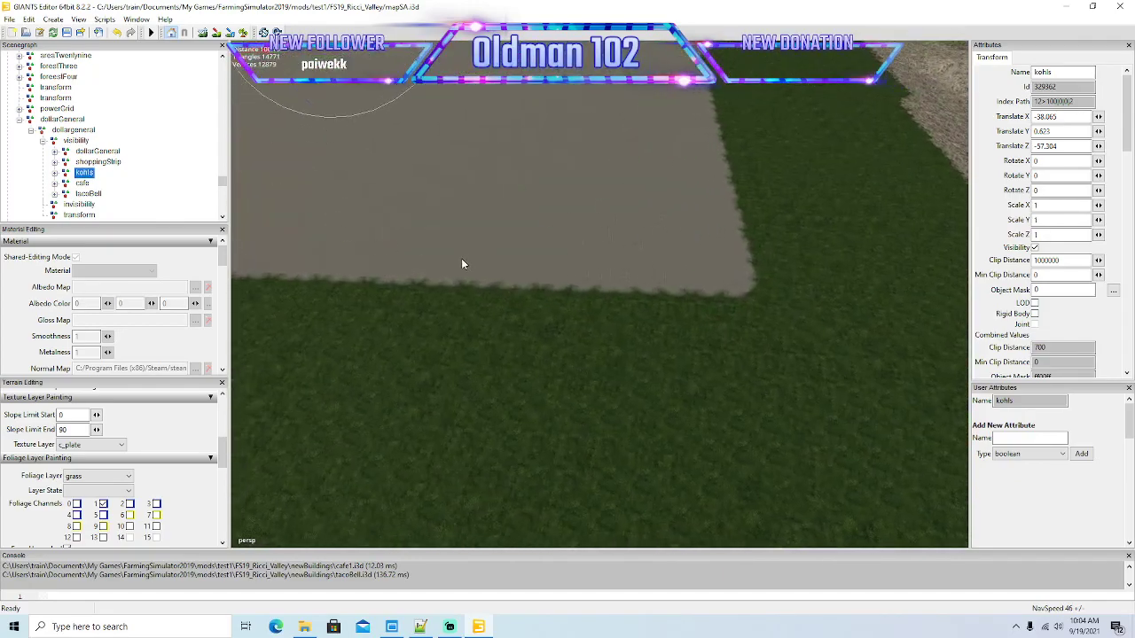
{"action": "scroll", "coordinate": [467, 263], "scroll_direction": "down", "scroll_amount": 4}
{"action": "left_click", "coordinate": [216, 33]}
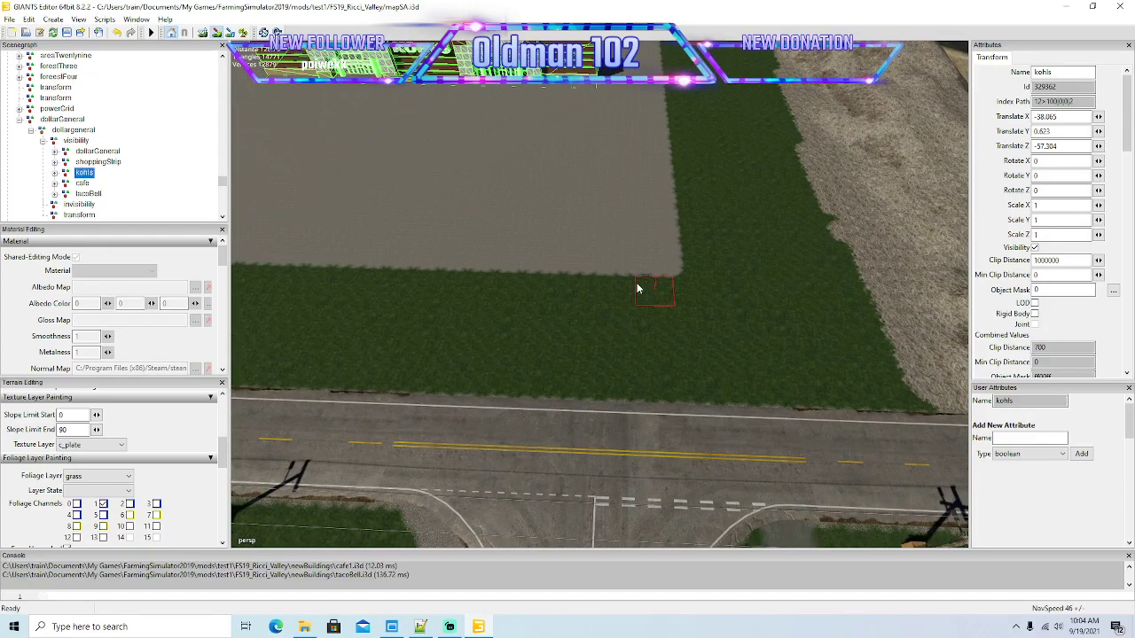
{"action": "left_click", "coordinate": [645, 287]}
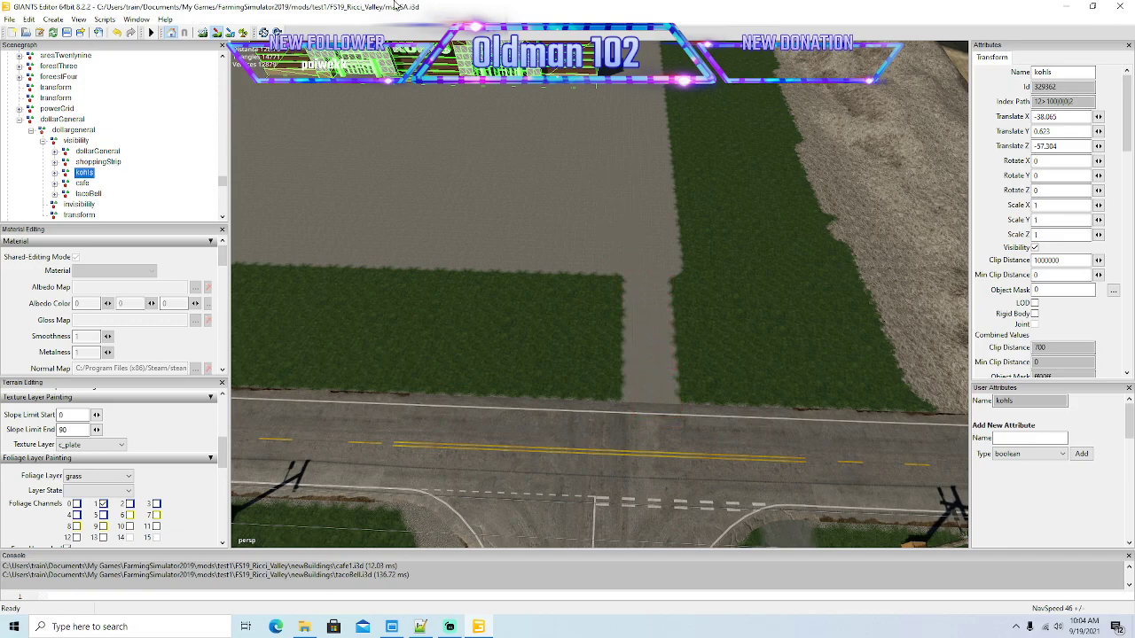
{"action": "left_click", "coordinate": [215, 32]}
Step: Examine the Kohl's lot with its driveway and the paving across to the Dollar General sign
{"action": "left_click_drag", "start_coordinate": [691, 257], "coordinate": [605, 230], "text": "alt"}
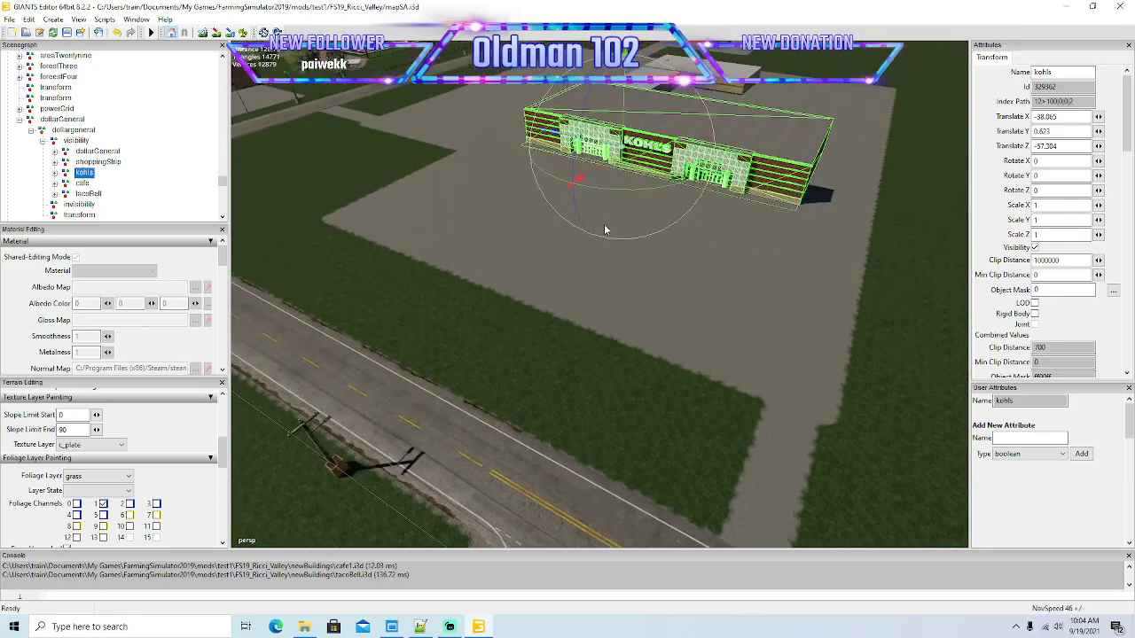
{"action": "left_click_drag", "start_coordinate": [525, 287], "coordinate": [578, 277], "text": "alt"}
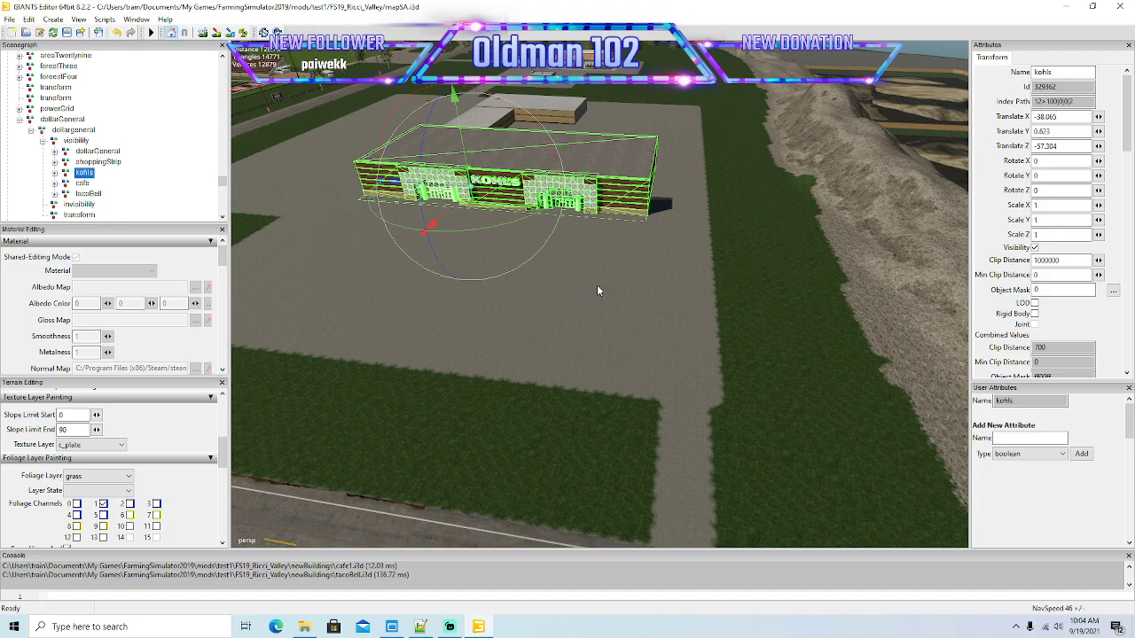
{"action": "middle_click_drag", "start_coordinate": [493, 149], "coordinate": [498, 351]}
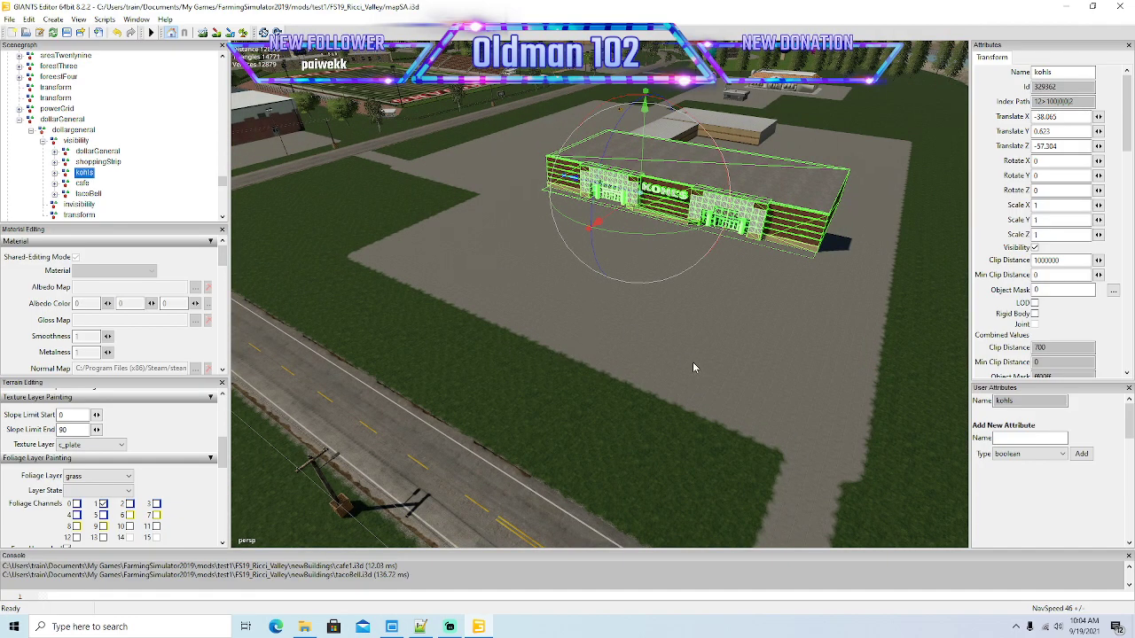
{"action": "middle_click_drag", "start_coordinate": [626, 362], "coordinate": [603, 358]}
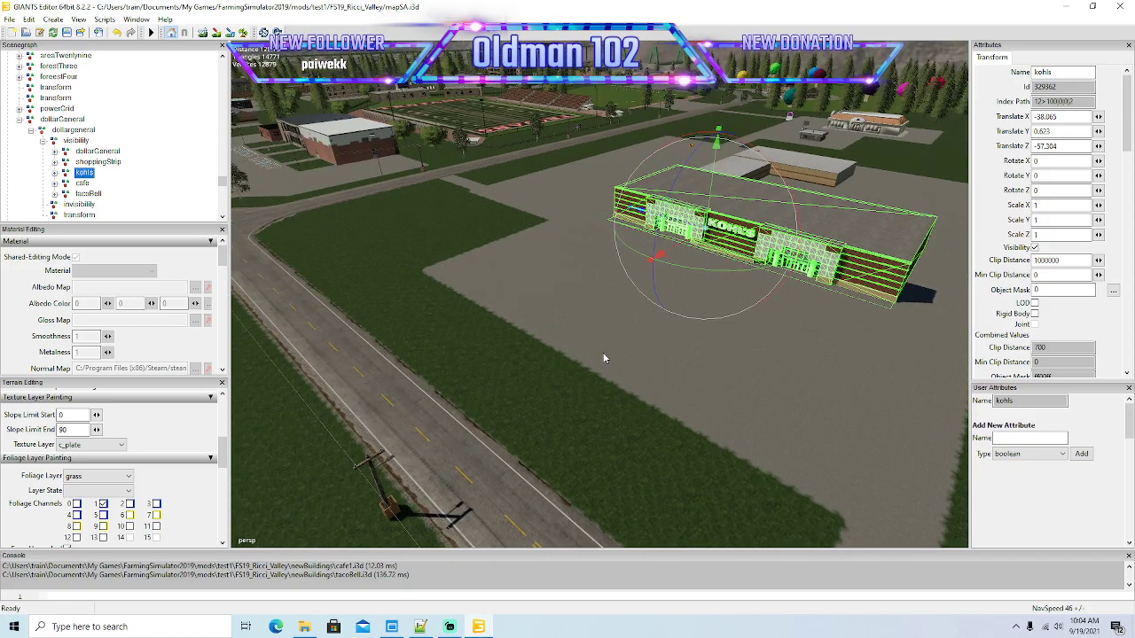
{"action": "left_click_drag", "start_coordinate": [587, 319], "coordinate": [721, 336], "text": "alt"}
{"action": "scroll", "coordinate": [582, 294], "scroll_direction": "up", "scroll_amount": 10}
{"action": "scroll", "coordinate": [733, 307], "scroll_direction": "up", "scroll_amount": 4}
{"action": "middle_click_drag", "start_coordinate": [723, 341], "coordinate": [715, 323]}
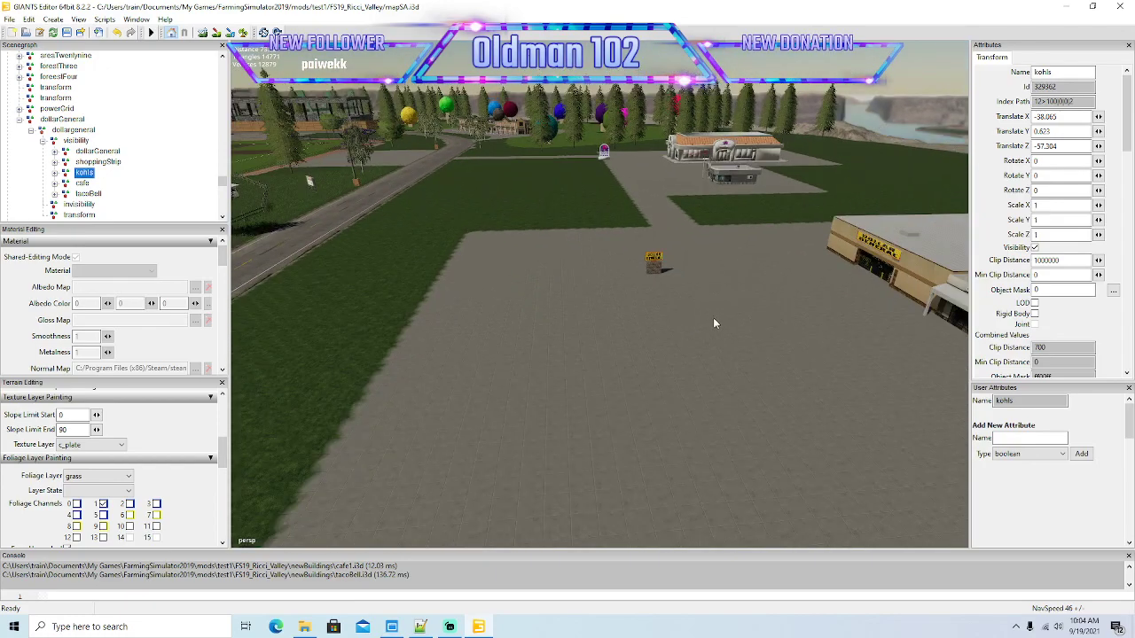
Step: Move the Dollar General sign's Cobblestone base along Z to about 226.164, onto the grass strip beside the road
{"action": "left_click", "coordinate": [652, 267]}
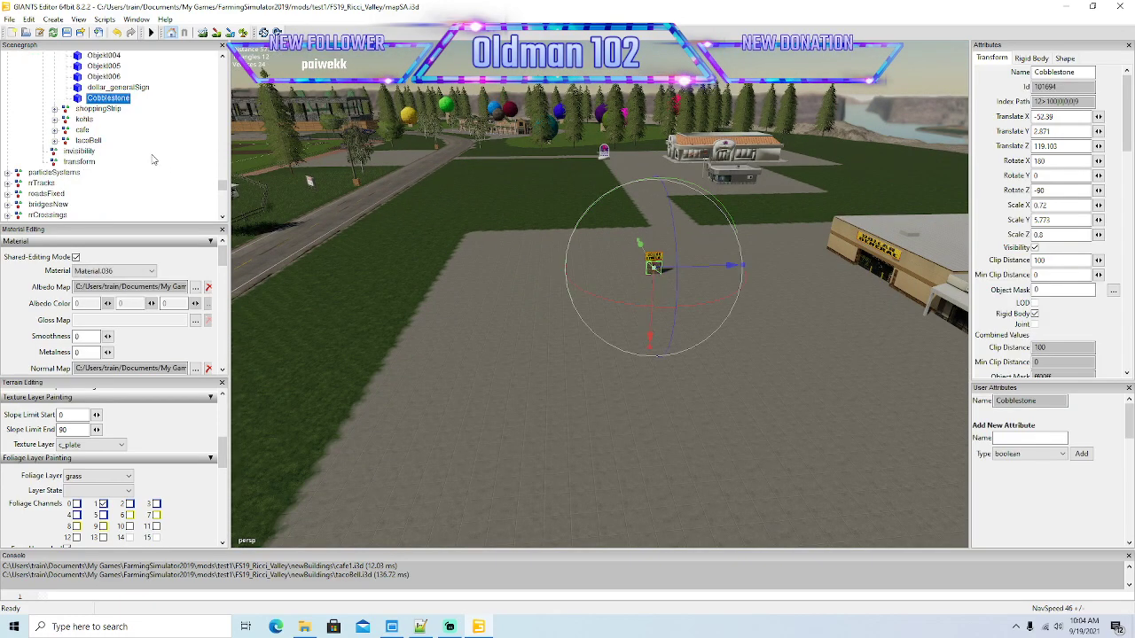
{"action": "left_click_drag", "start_coordinate": [696, 266], "coordinate": [517, 378]}
{"action": "middle_click_drag", "start_coordinate": [518, 378], "coordinate": [590, 389]}
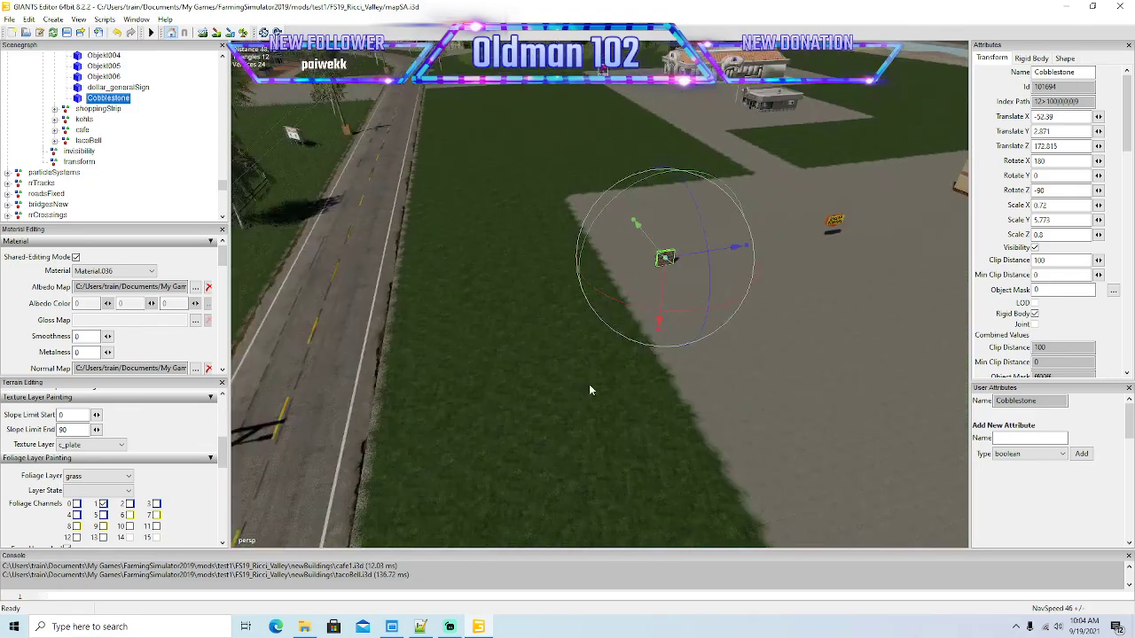
{"action": "left_click_drag", "start_coordinate": [735, 257], "coordinate": [182, 322]}
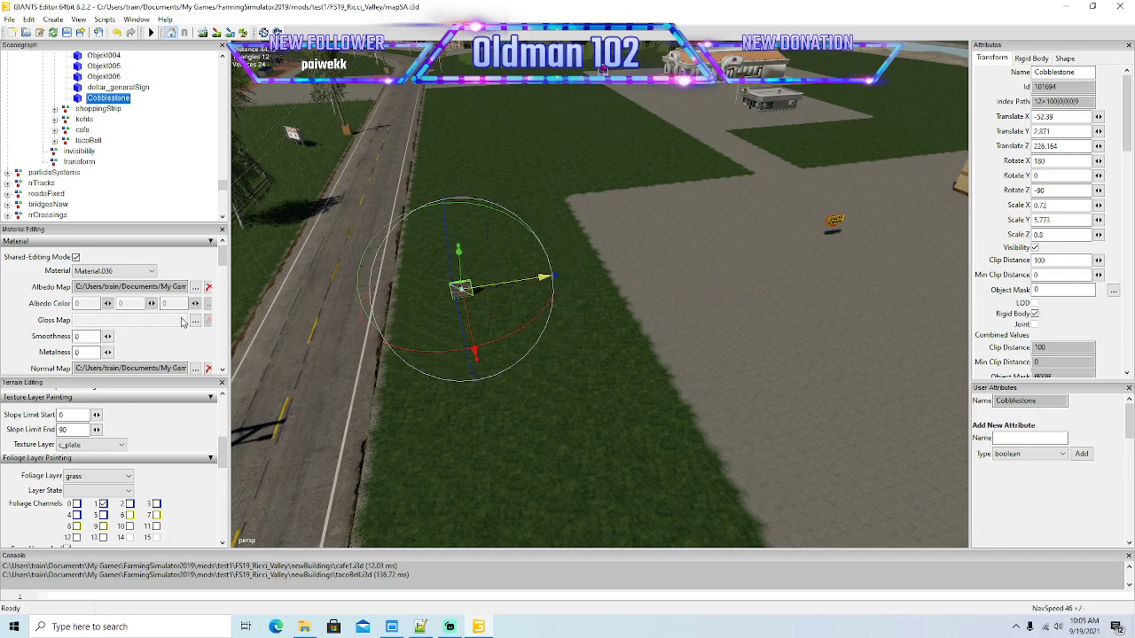
{"action": "middle_click_drag", "start_coordinate": [231, 342], "coordinate": [450, 376]}
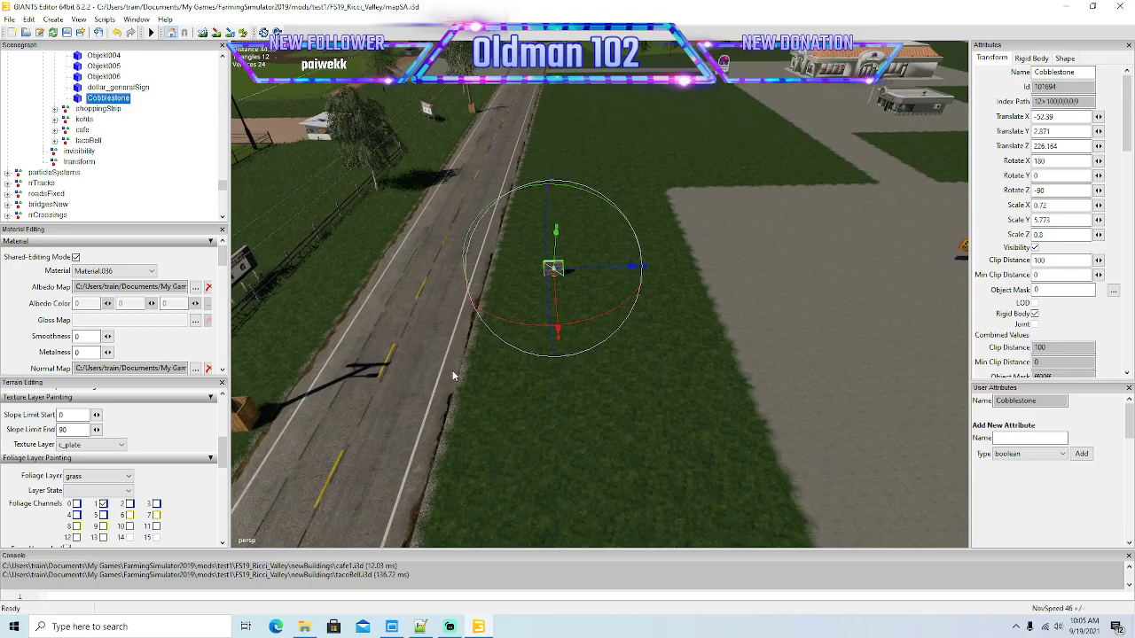
Step: Move dollar_generalSign along Z to about 229.04 so it sits above its brick base
{"action": "left_click", "coordinate": [84, 88]}
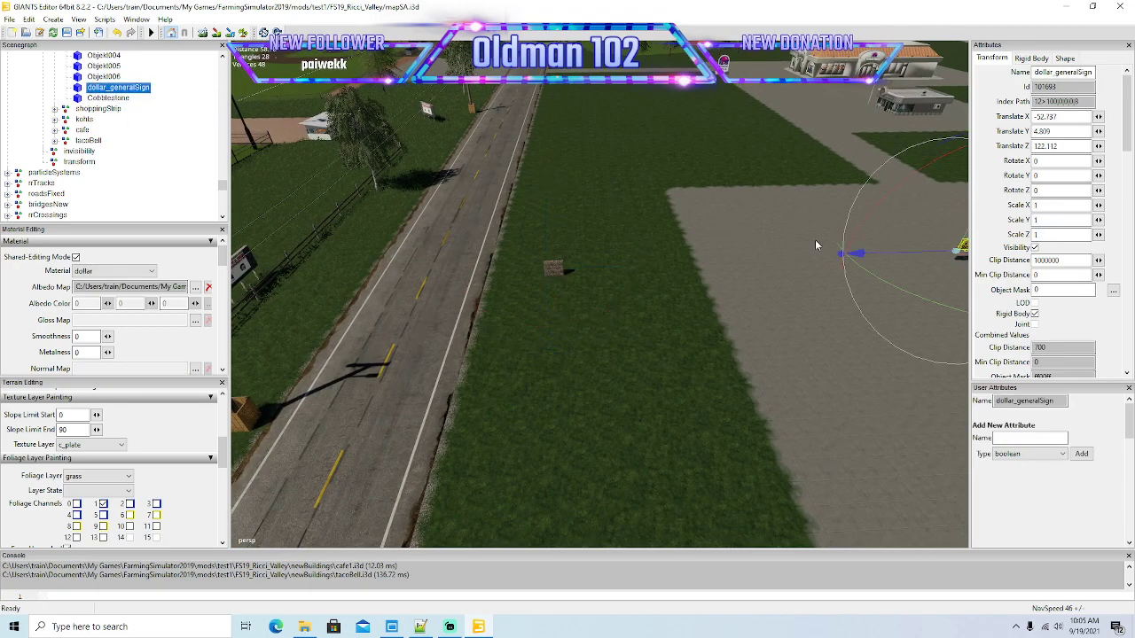
{"action": "left_click_drag", "start_coordinate": [543, 259], "coordinate": [206, 266]}
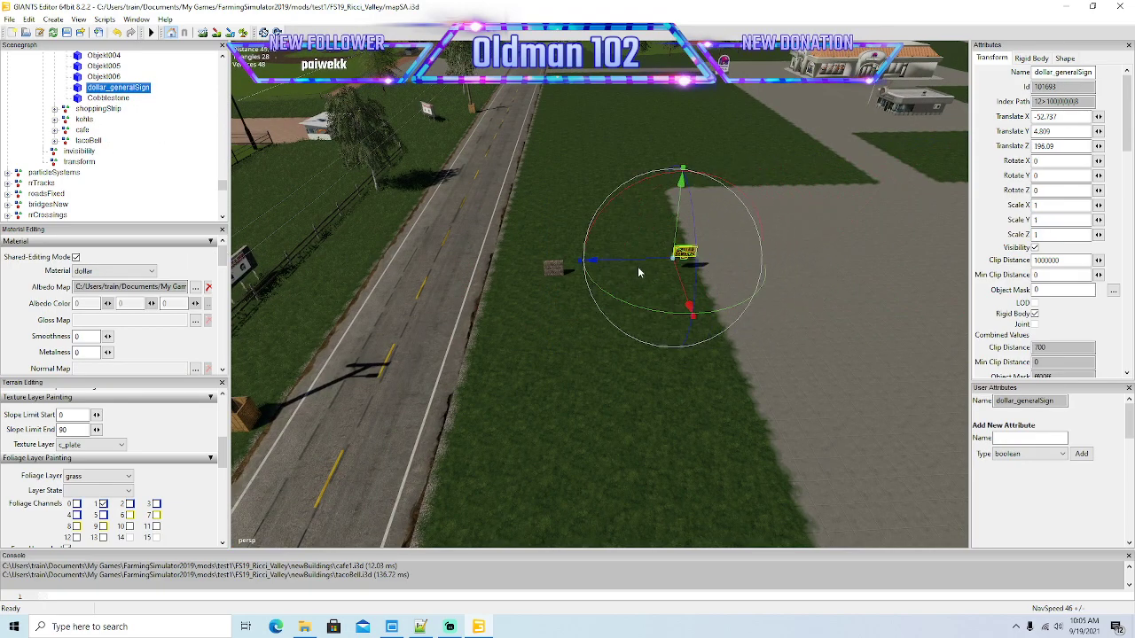
{"action": "left_click_drag", "start_coordinate": [630, 259], "coordinate": [431, 266]}
{"action": "scroll", "coordinate": [498, 323], "scroll_direction": "up", "scroll_amount": 6}
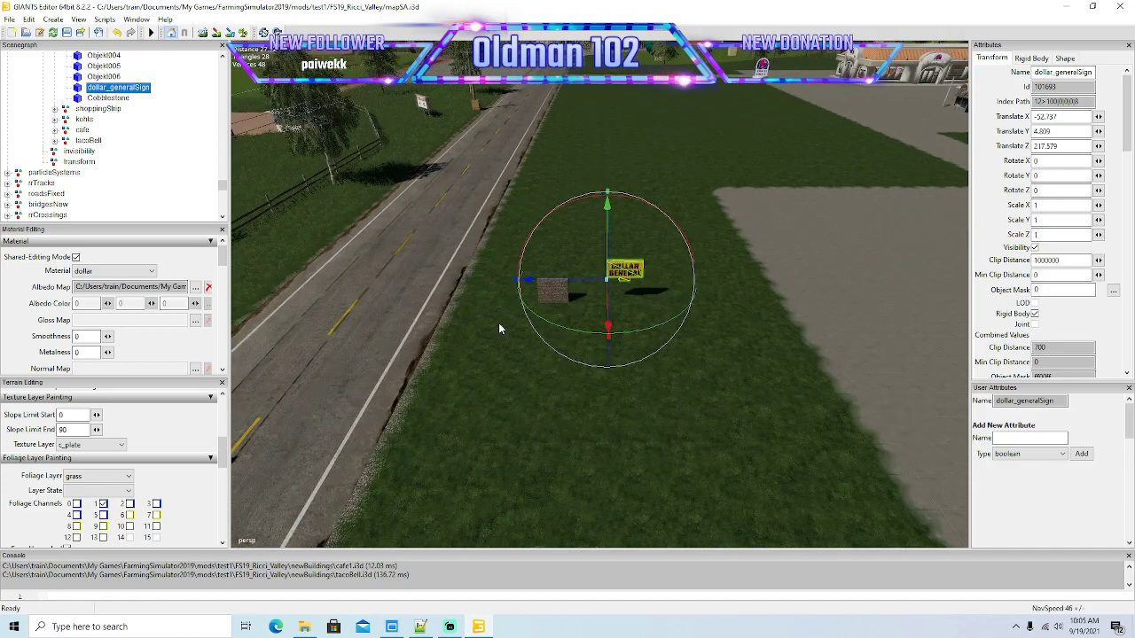
{"action": "left_click_drag", "start_coordinate": [621, 290], "coordinate": [337, 282]}
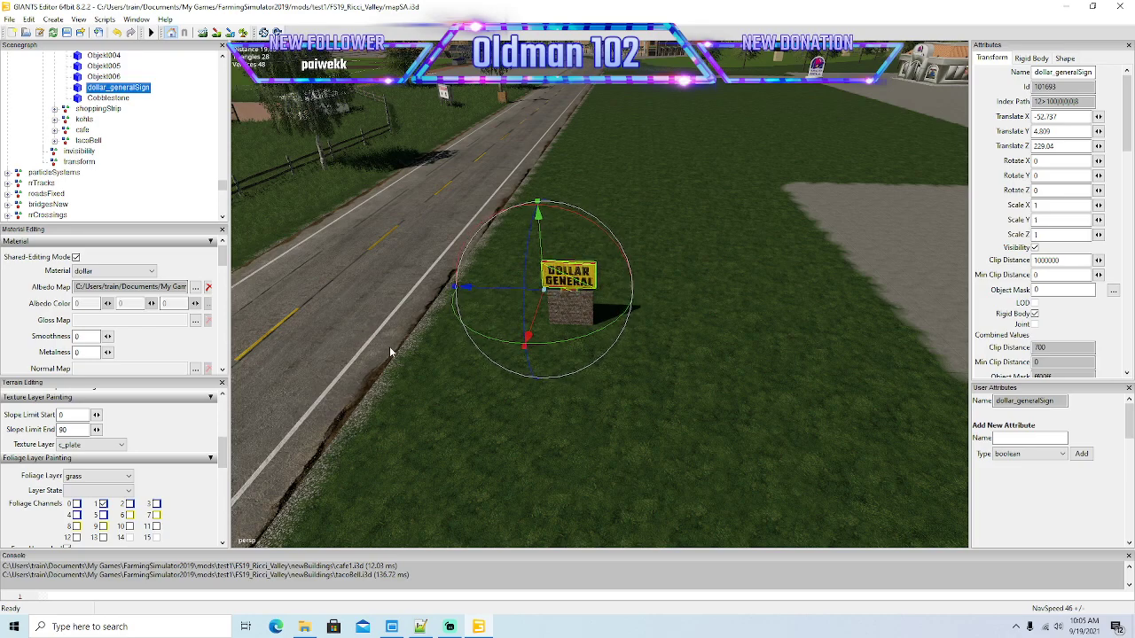
Step: Try to move the Taco_Bell___sign.001 part along X to about -22.719, towards the road
{"action": "left_click_drag", "start_coordinate": [389, 345], "coordinate": [436, 332], "text": "alt"}
{"action": "scroll", "coordinate": [498, 352], "scroll_direction": "down", "scroll_amount": 4}
{"action": "scroll", "coordinate": [450, 306], "scroll_direction": "up", "scroll_amount": 6}
{"action": "left_click", "coordinate": [659, 314]}
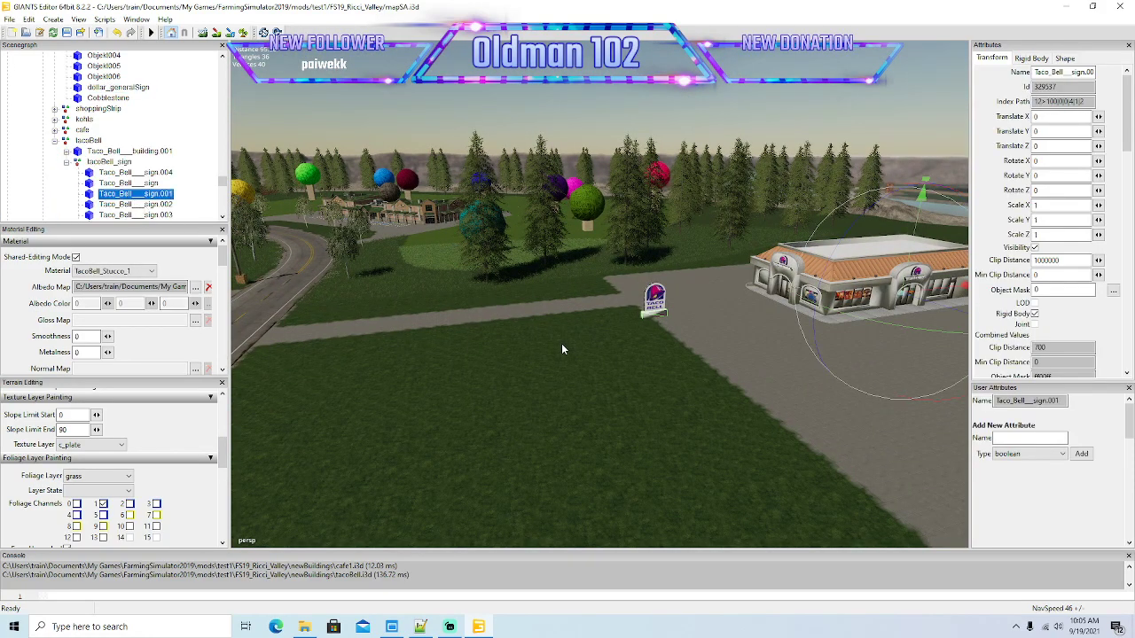
{"action": "scroll", "coordinate": [562, 355], "scroll_direction": "down", "scroll_amount": 3}
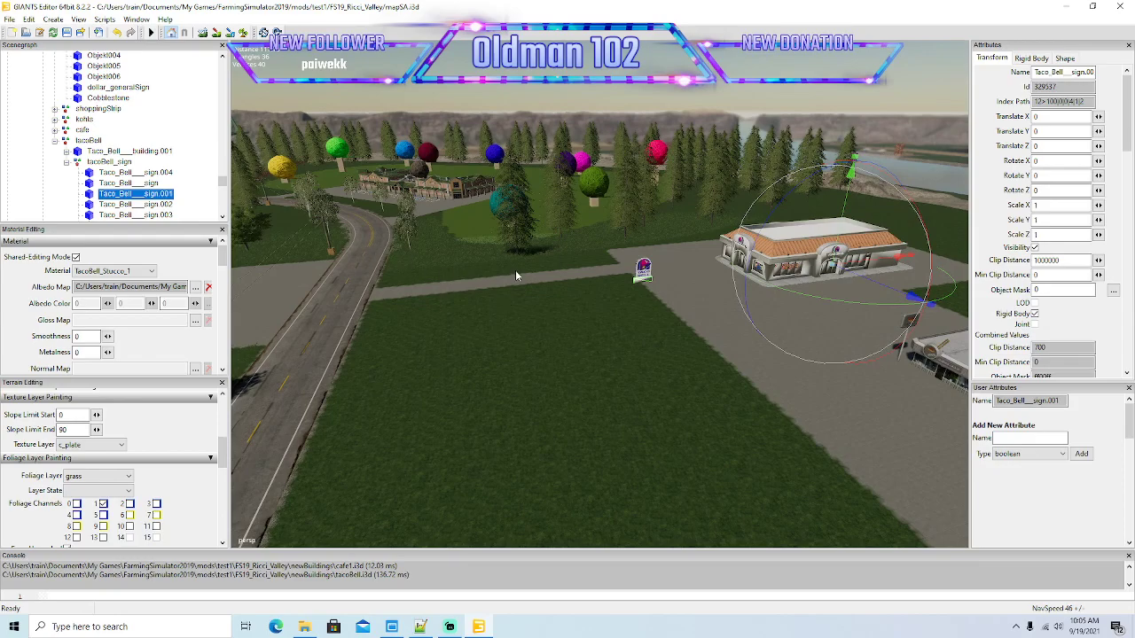
{"action": "left_click_drag", "start_coordinate": [872, 266], "coordinate": [787, 339]}
{"action": "scroll", "coordinate": [747, 355], "scroll_direction": "down", "scroll_amount": 4}
{"action": "scroll", "coordinate": [717, 325], "scroll_direction": "up", "scroll_amount": 3}
{"action": "scroll", "coordinate": [717, 327], "scroll_direction": "up", "scroll_amount": 3}
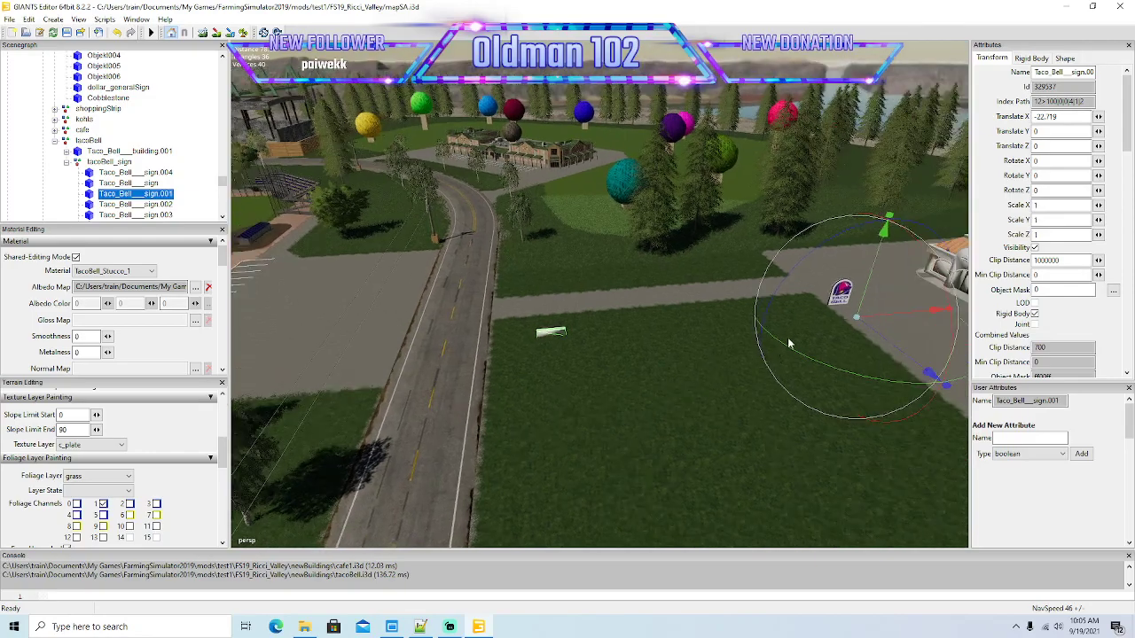
Step: Undo the move of the separate Taco_Bell___sign.001 part
{"action": "left_click", "coordinate": [843, 296]}
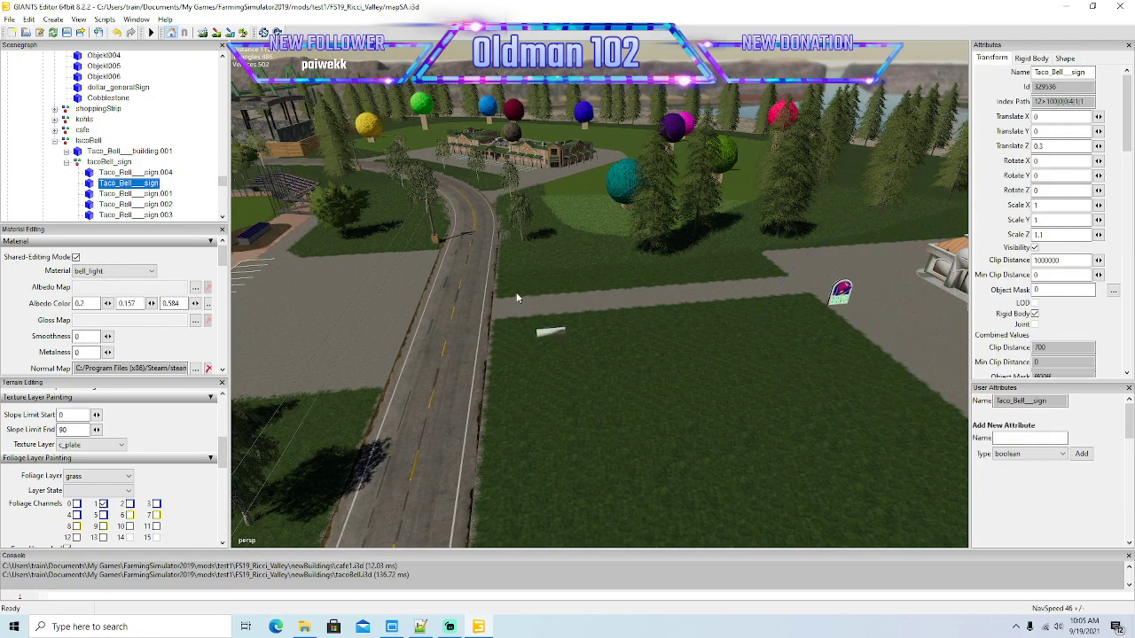
{"action": "double_click", "coordinate": [77, 163]}
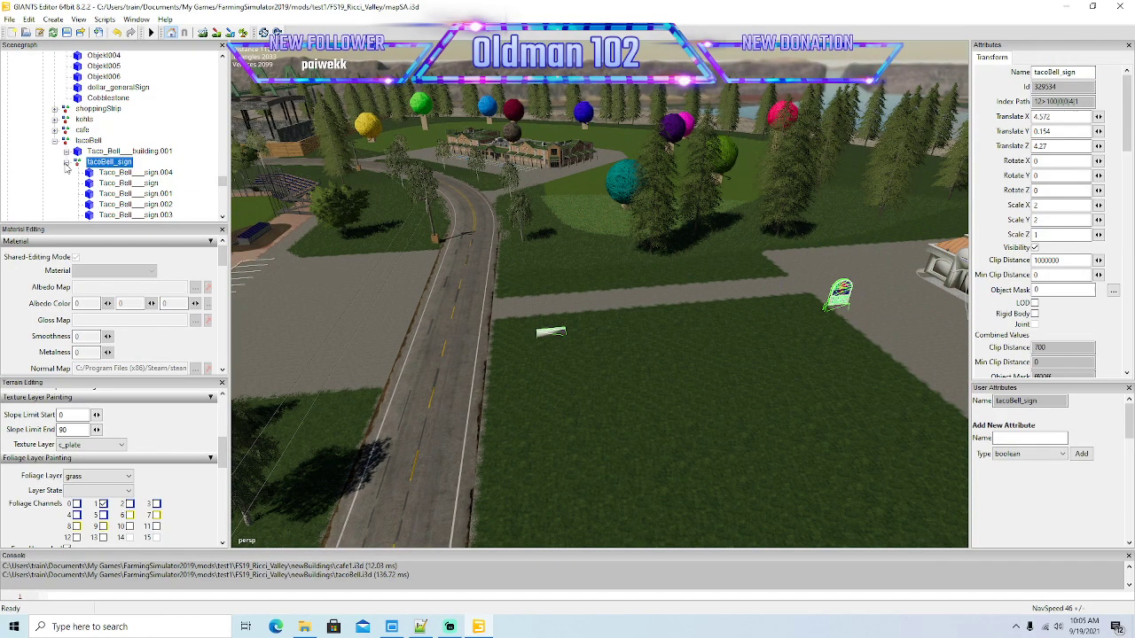
{"action": "left_click_drag", "start_coordinate": [720, 344], "coordinate": [750, 352], "text": "alt"}
{"action": "left_click", "coordinate": [118, 33]}
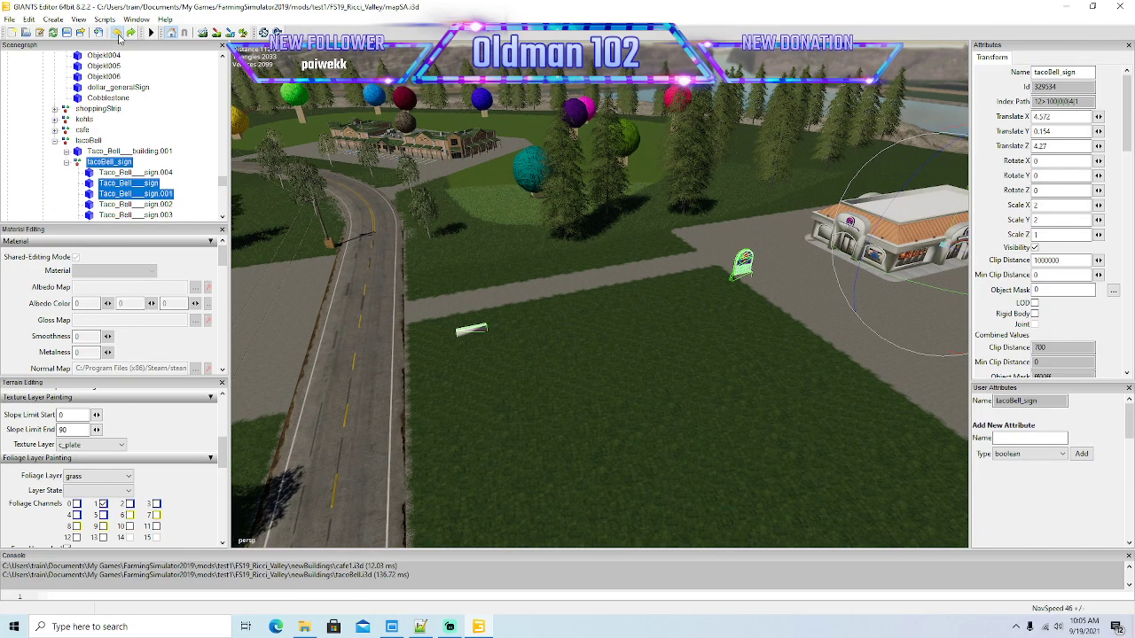
{"action": "left_click", "coordinate": [118, 34]}
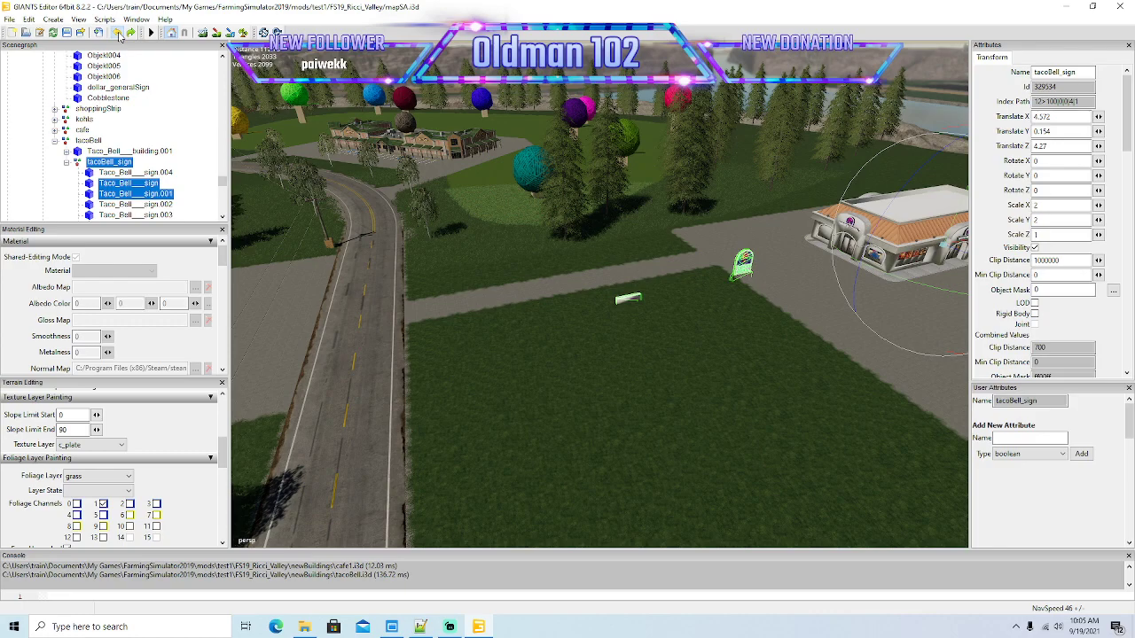
Step: Move the whole tacoBell_sign group along X to about -42.196, onto the grass beside the road and driveway
{"action": "left_click", "coordinate": [67, 163]}
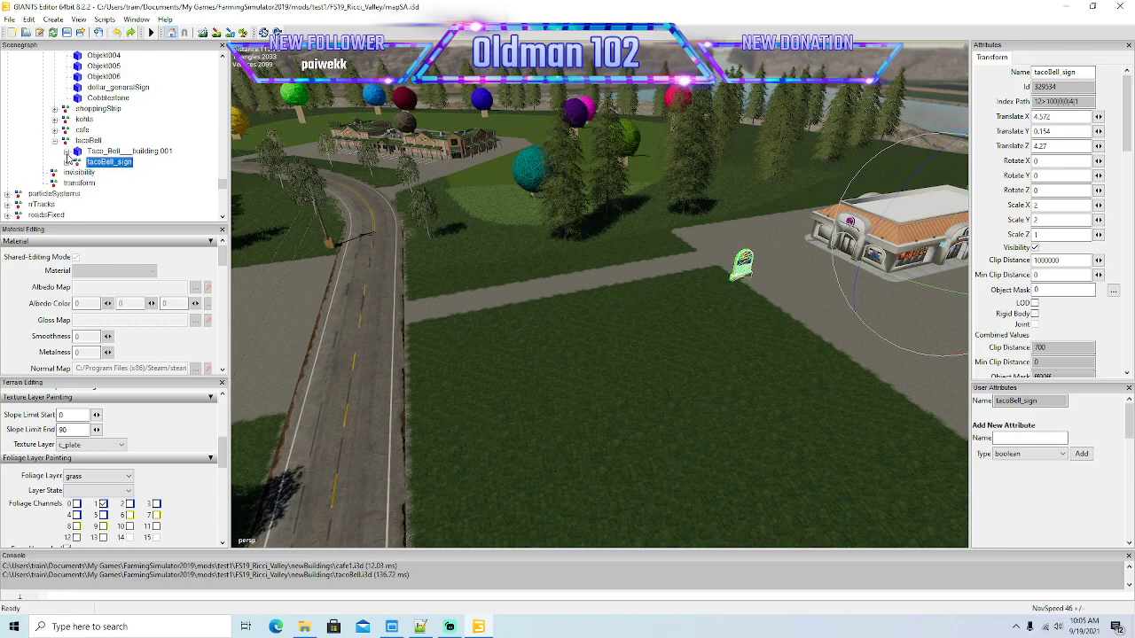
{"action": "left_click", "coordinate": [76, 165]}
{"action": "left_click_drag", "start_coordinate": [450, 264], "coordinate": [551, 291], "text": "alt"}
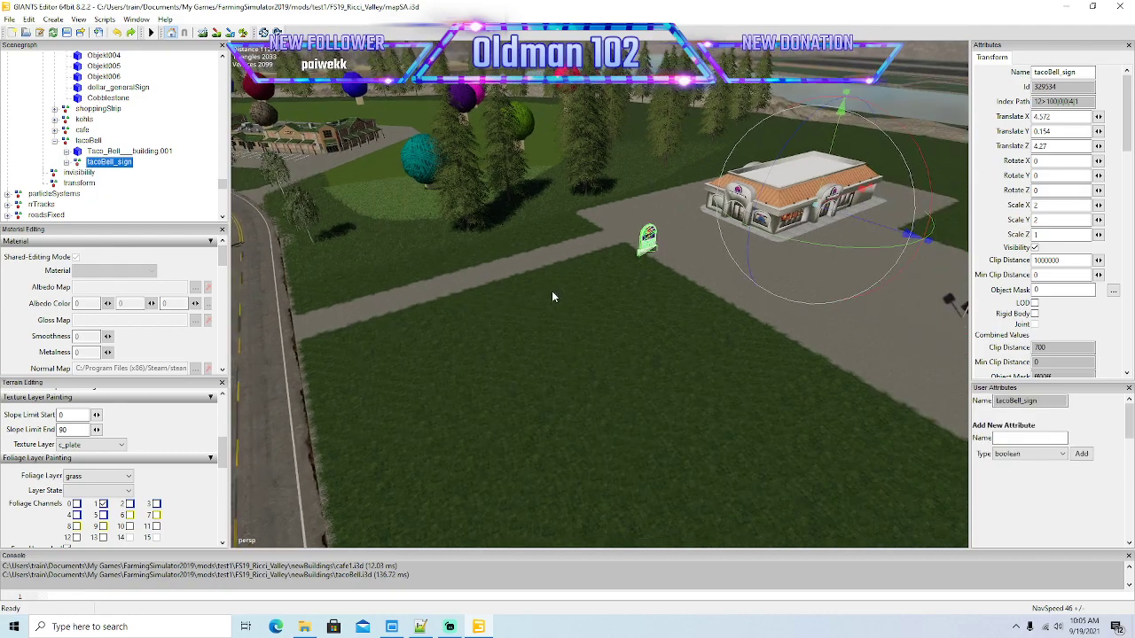
{"action": "left_click_drag", "start_coordinate": [850, 198], "coordinate": [622, 266]}
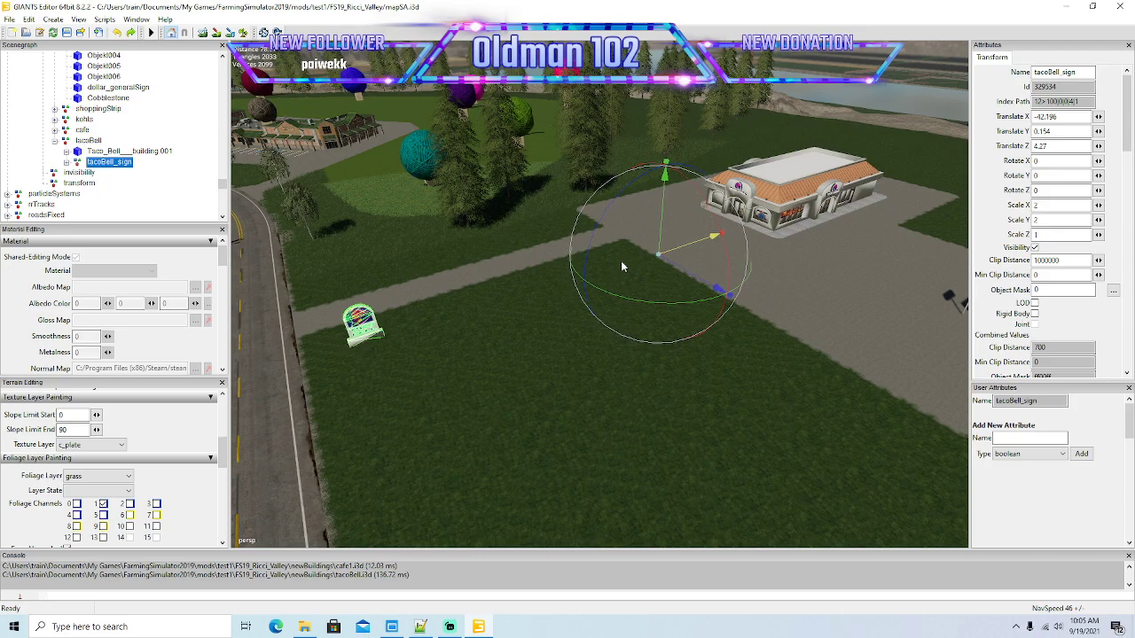
Step: Try to select the donut cafe's pole sign and building directly in the 3D view
{"action": "left_click_drag", "start_coordinate": [560, 319], "coordinate": [684, 300], "text": "alt"}
{"action": "scroll", "coordinate": [710, 289], "scroll_direction": "up", "scroll_amount": 5}
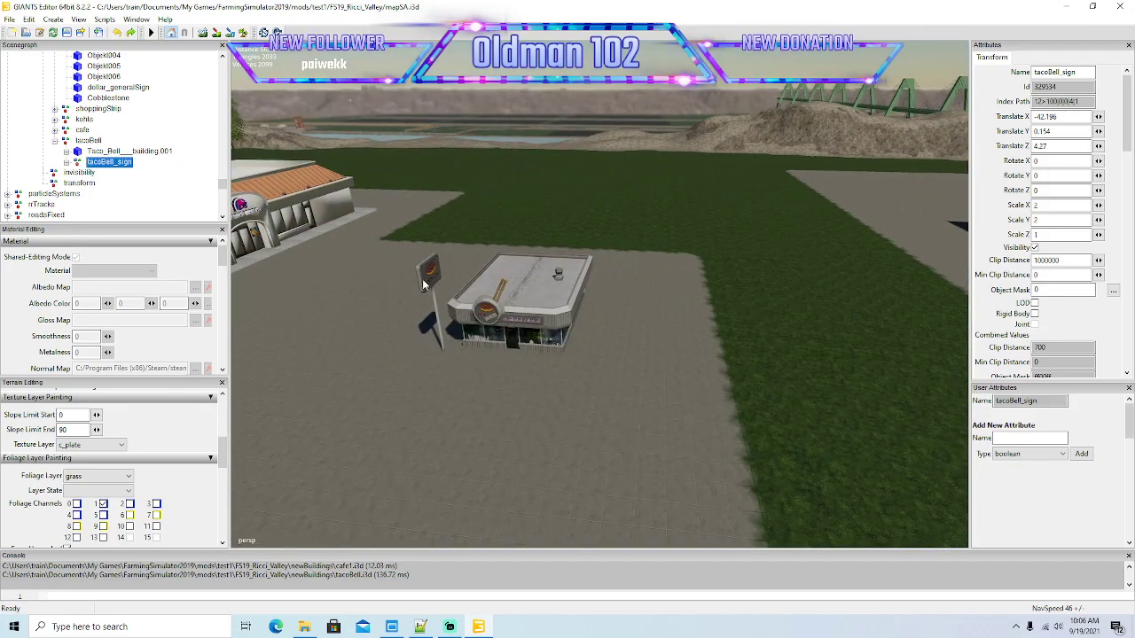
{"action": "left_click", "coordinate": [436, 308]}
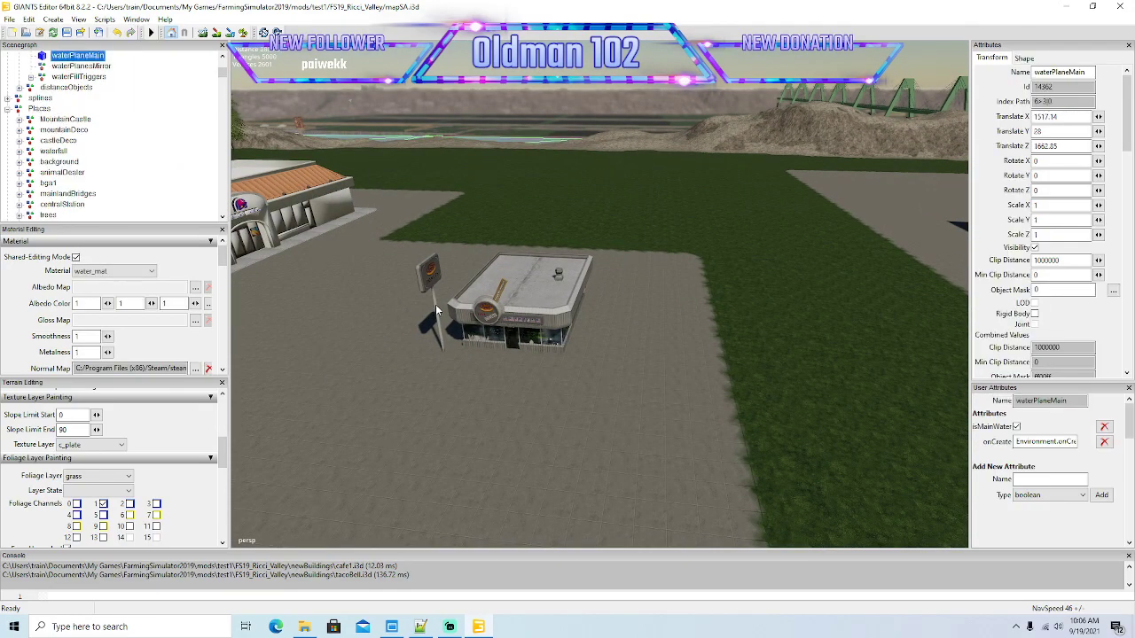
{"action": "scroll", "coordinate": [445, 371], "scroll_direction": "up", "scroll_amount": 5}
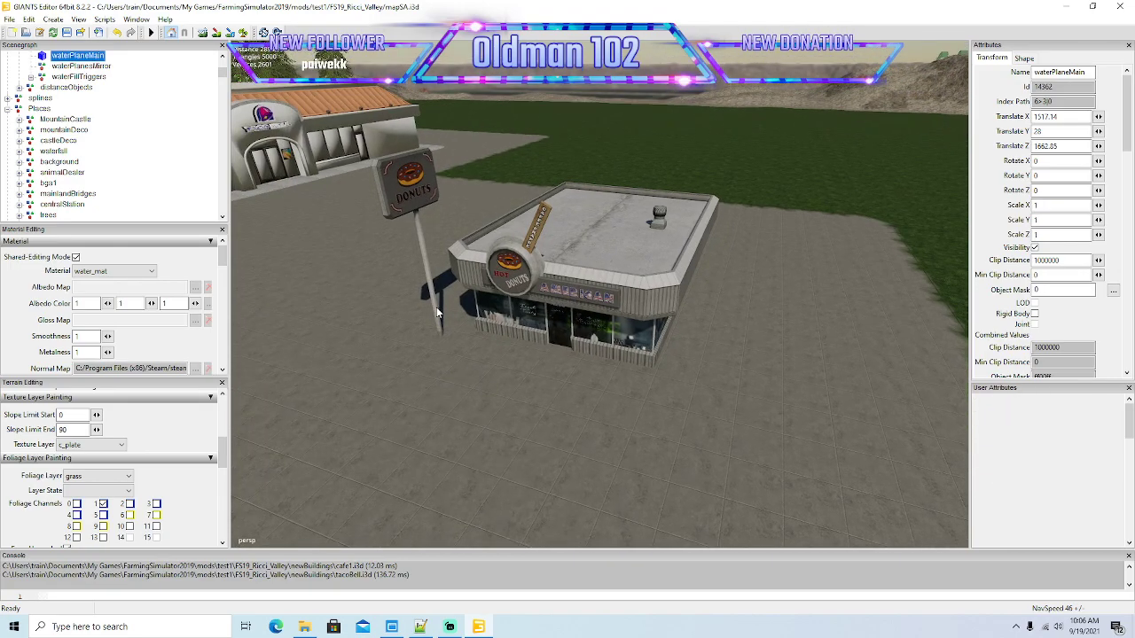
{"action": "left_click", "coordinate": [414, 186]}
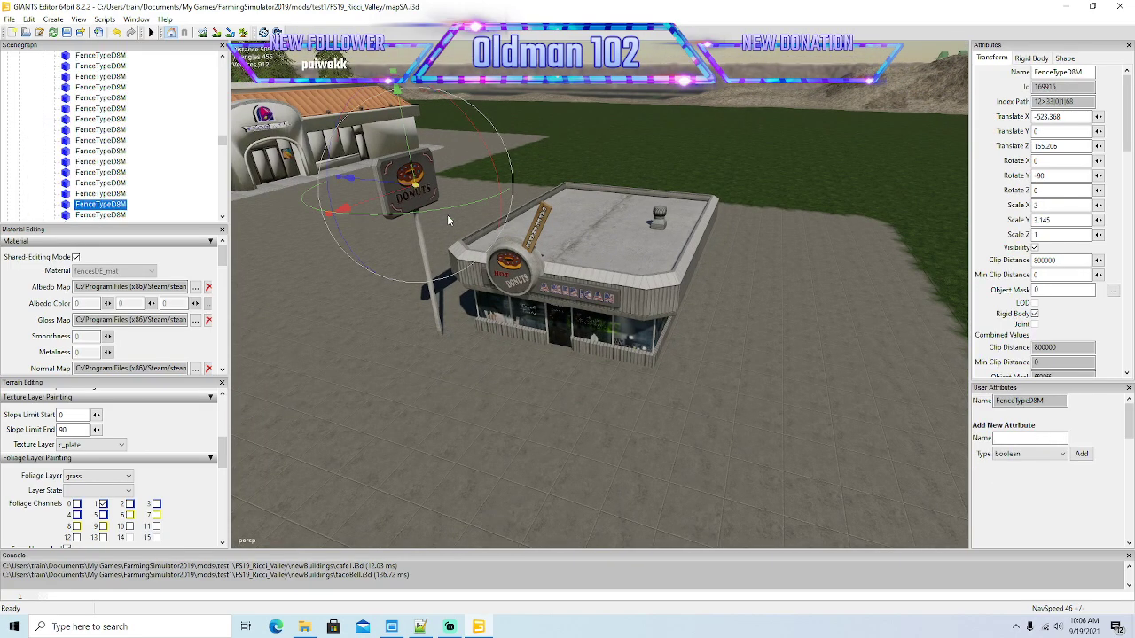
{"action": "left_click", "coordinate": [549, 273]}
{"action": "left_click_drag", "start_coordinate": [608, 279], "coordinate": [695, 267], "text": "alt"}
{"action": "scroll", "coordinate": [641, 337], "scroll_direction": "down", "scroll_amount": 5}
{"action": "right_click_drag", "start_coordinate": [694, 265], "coordinate": [469, 334]}
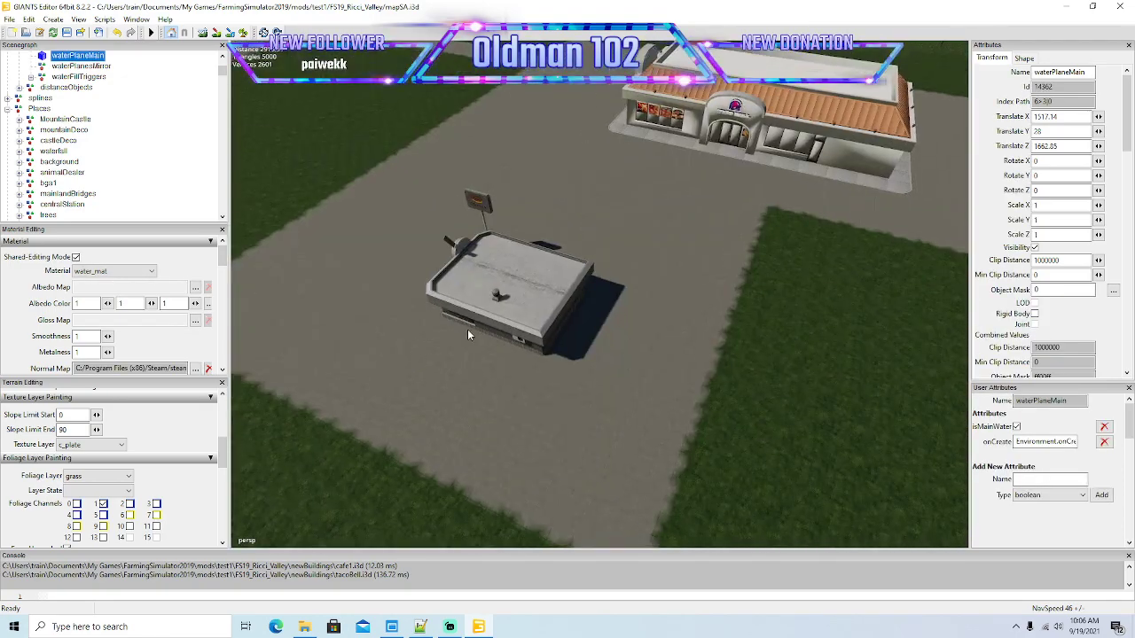
{"action": "left_click", "coordinate": [517, 329]}
Step: Collapse the areaTwo, inner dollarGeneral and tacoBell groups in the scenegraph and select the cafe group
{"action": "scroll", "coordinate": [93, 144], "scroll_direction": "down", "scroll_amount": 10}
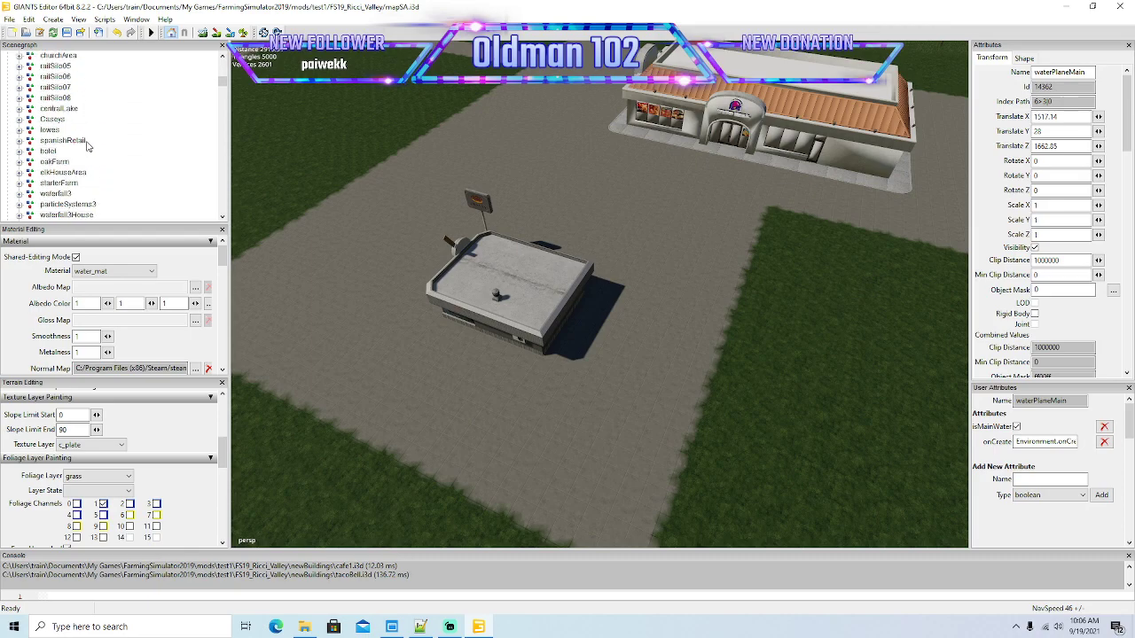
{"action": "scroll", "coordinate": [87, 146], "scroll_direction": "down", "scroll_amount": 10}
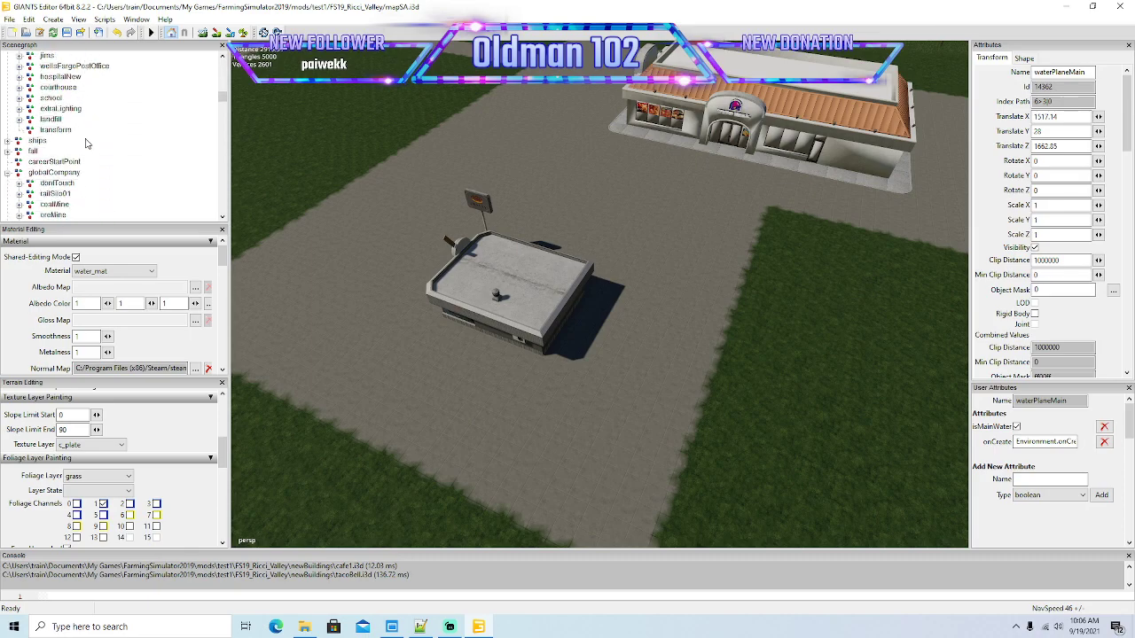
{"action": "scroll", "coordinate": [87, 144], "scroll_direction": "down", "scroll_amount": 10}
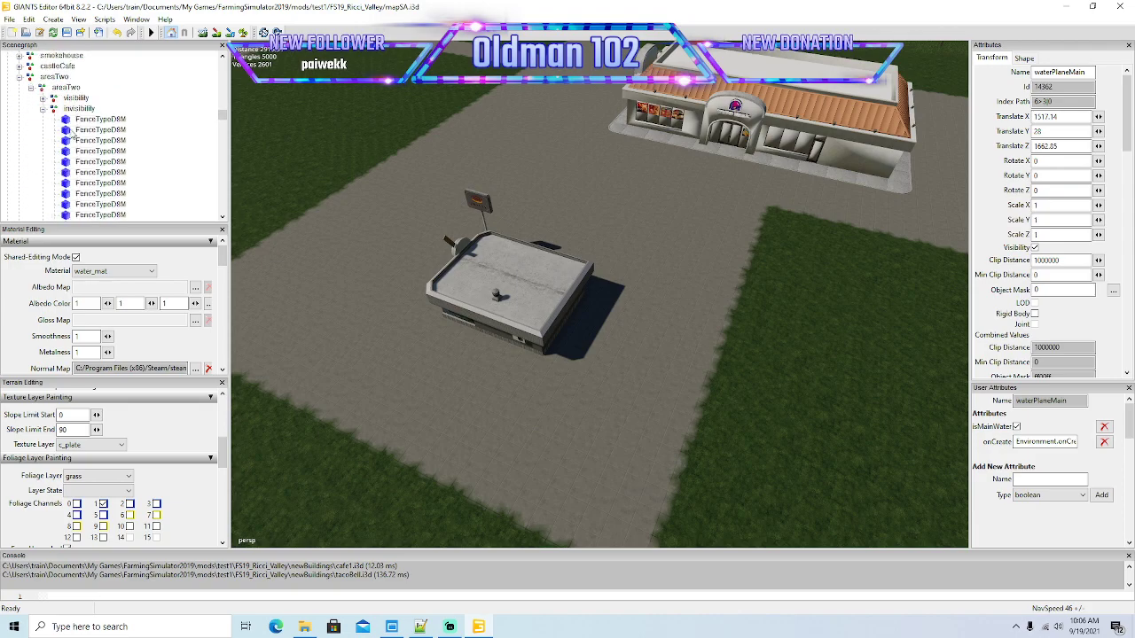
{"action": "left_click", "coordinate": [20, 77]}
{"action": "scroll", "coordinate": [70, 162], "scroll_direction": "down", "scroll_amount": 10}
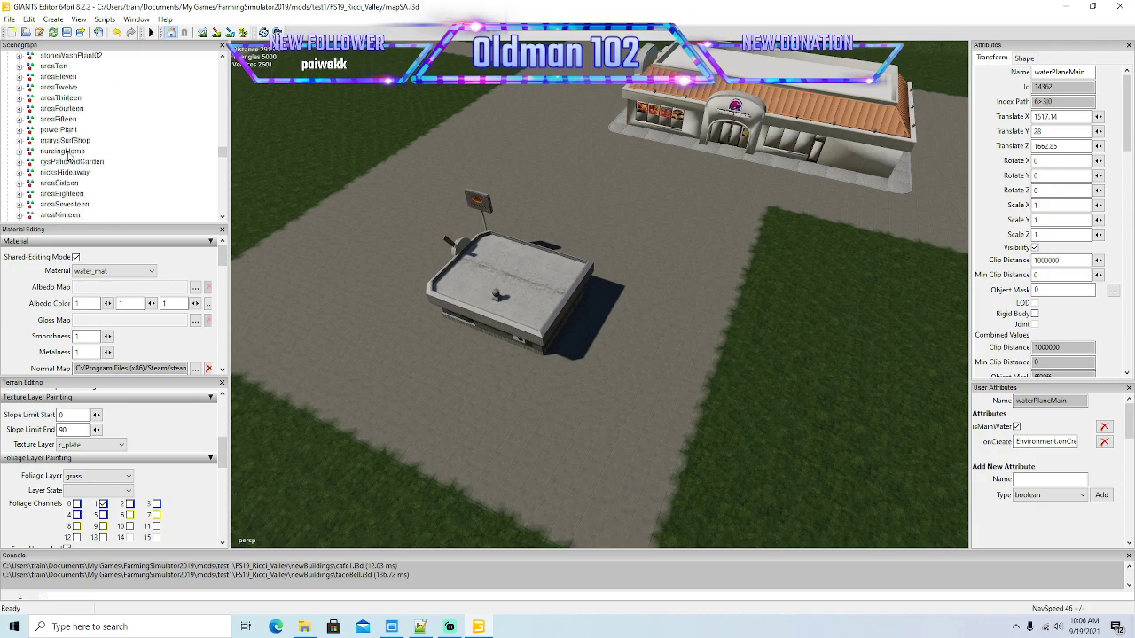
{"action": "scroll", "coordinate": [69, 157], "scroll_direction": "down", "scroll_amount": 4}
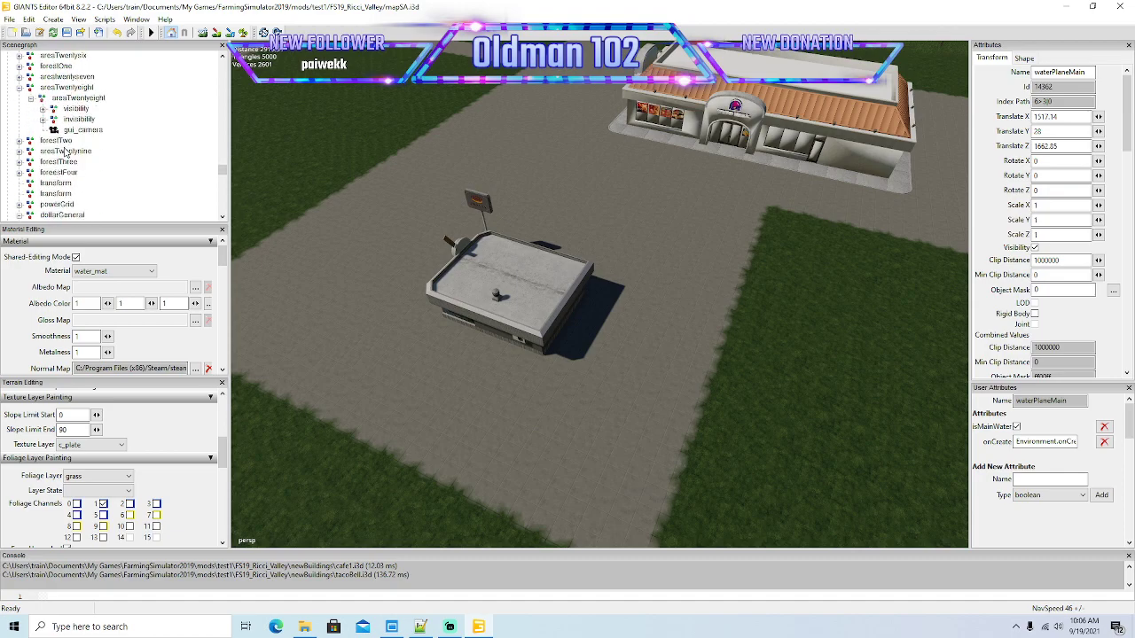
{"action": "scroll", "coordinate": [82, 154], "scroll_direction": "down", "scroll_amount": 4}
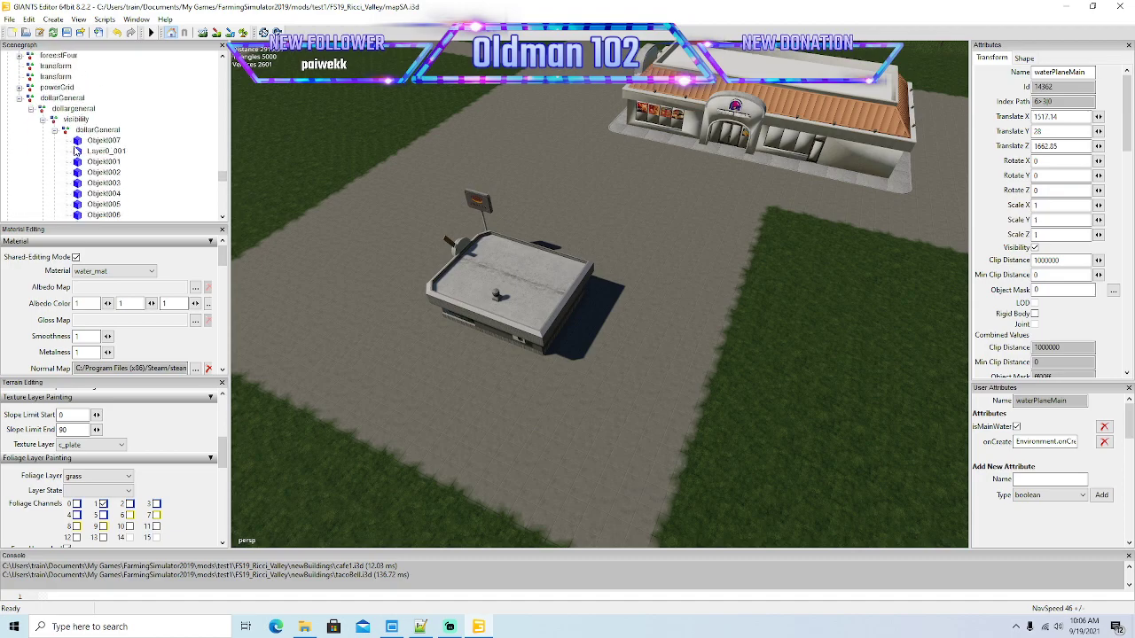
{"action": "left_click", "coordinate": [55, 130]}
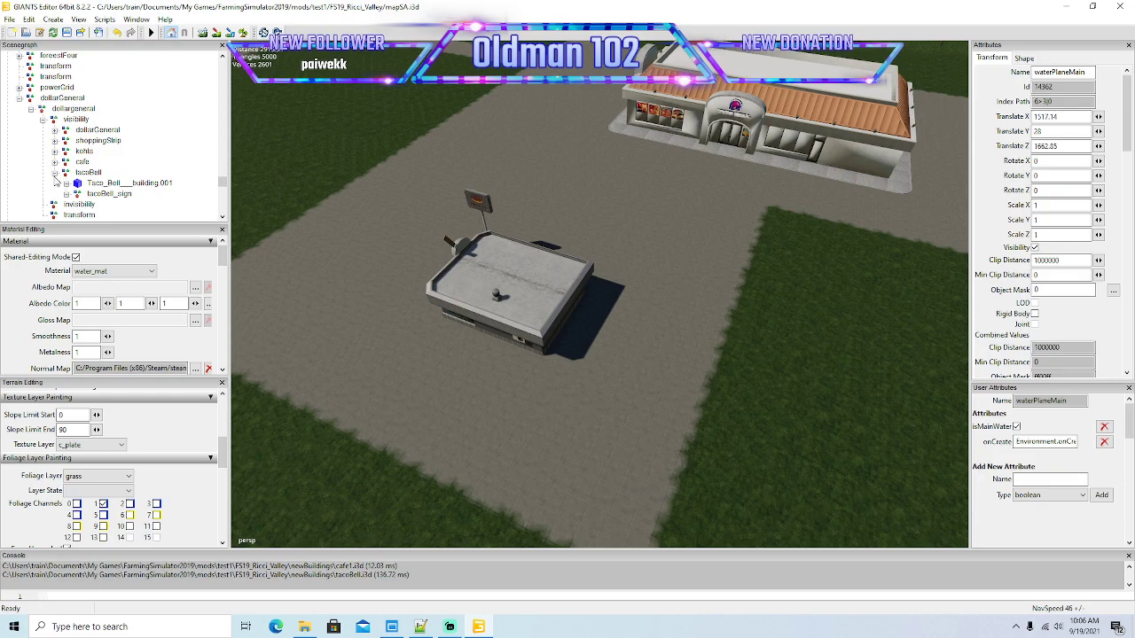
{"action": "left_click", "coordinate": [55, 173]}
{"action": "left_click", "coordinate": [81, 162]}
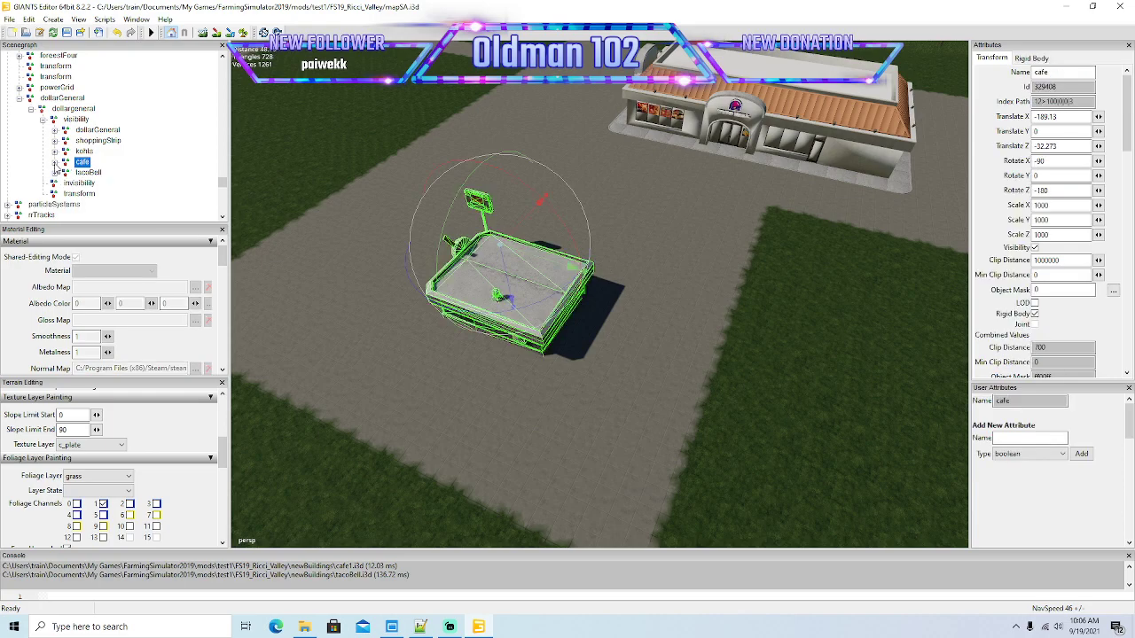
Step: Check parts 029, 030 and 033 in the cafe's 001 group for a separate sign, then collapse and reselect cafe
{"action": "left_click", "coordinate": [55, 163]}
{"action": "left_click", "coordinate": [67, 175]}
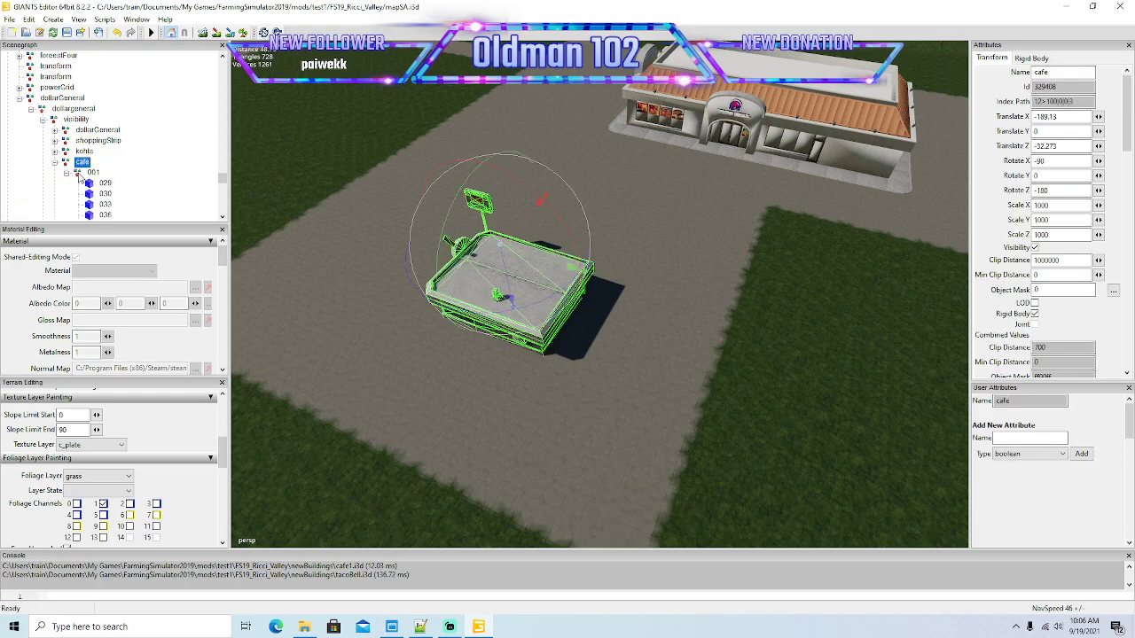
{"action": "left_click", "coordinate": [83, 173]}
{"action": "left_click", "coordinate": [66, 174]}
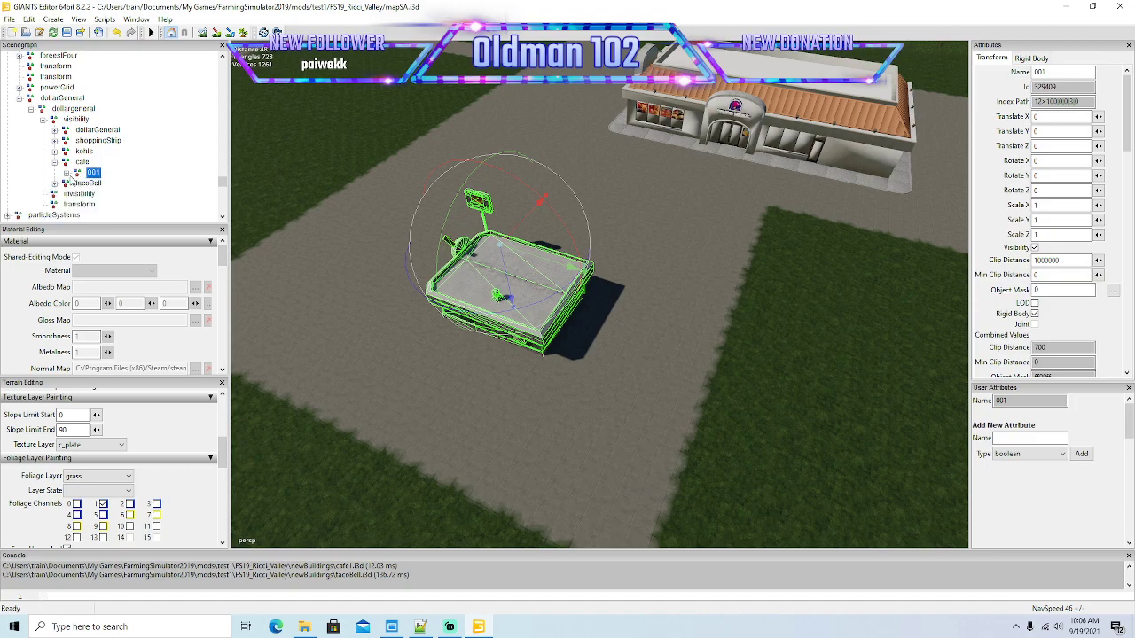
{"action": "left_click", "coordinate": [66, 174]}
{"action": "scroll", "coordinate": [79, 160], "scroll_direction": "down", "scroll_amount": 2}
{"action": "left_click", "coordinate": [90, 131]}
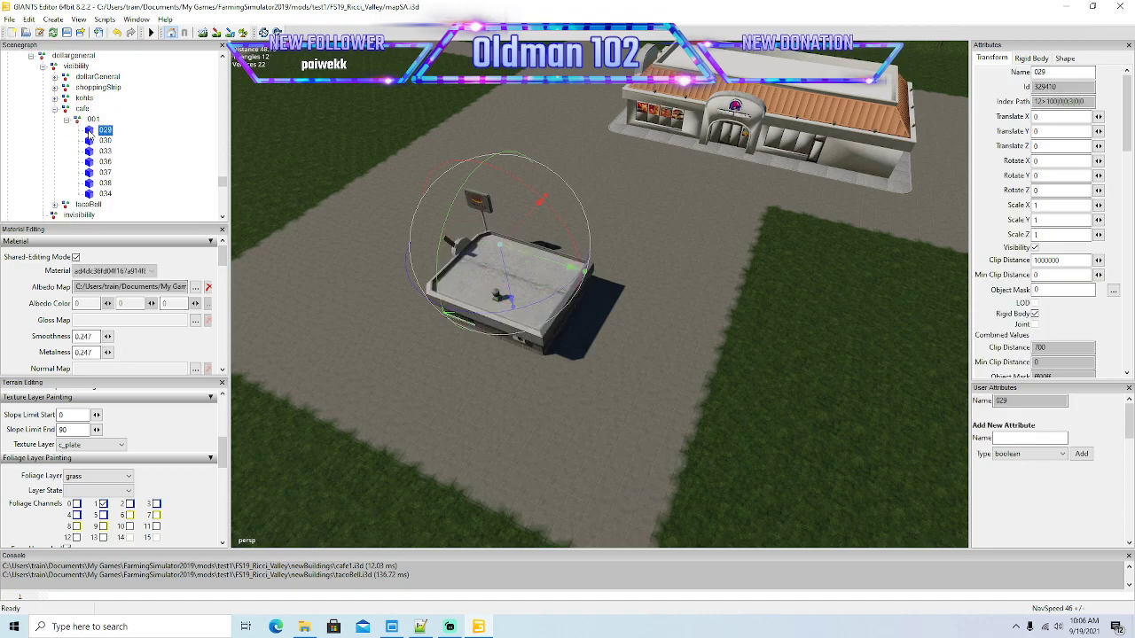
{"action": "left_click", "coordinate": [89, 142]}
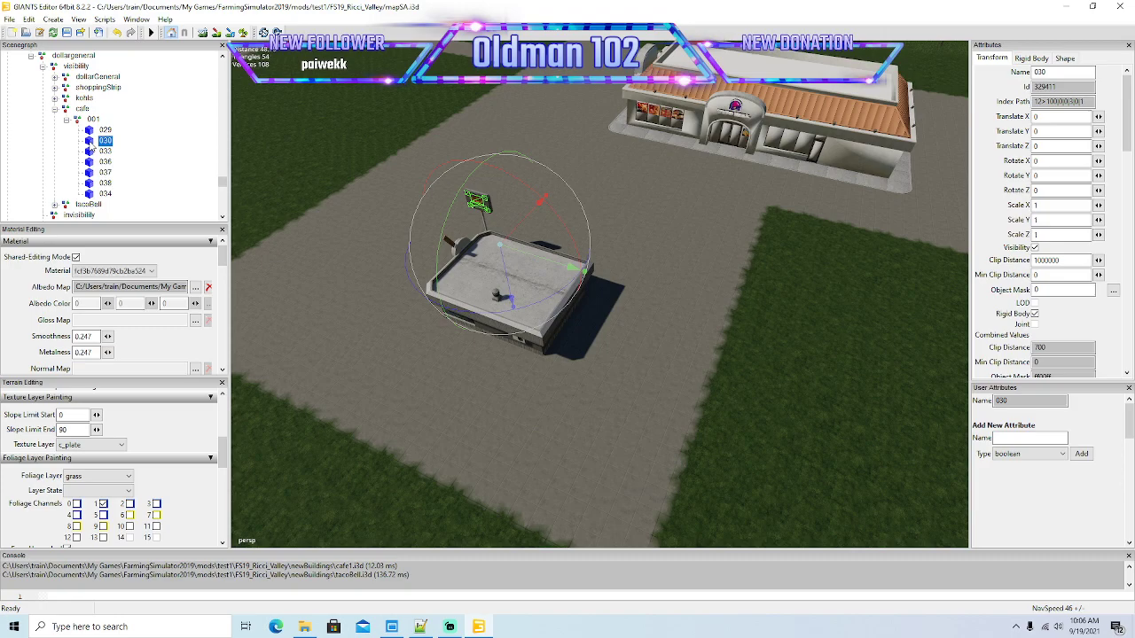
{"action": "left_click", "coordinate": [90, 151]}
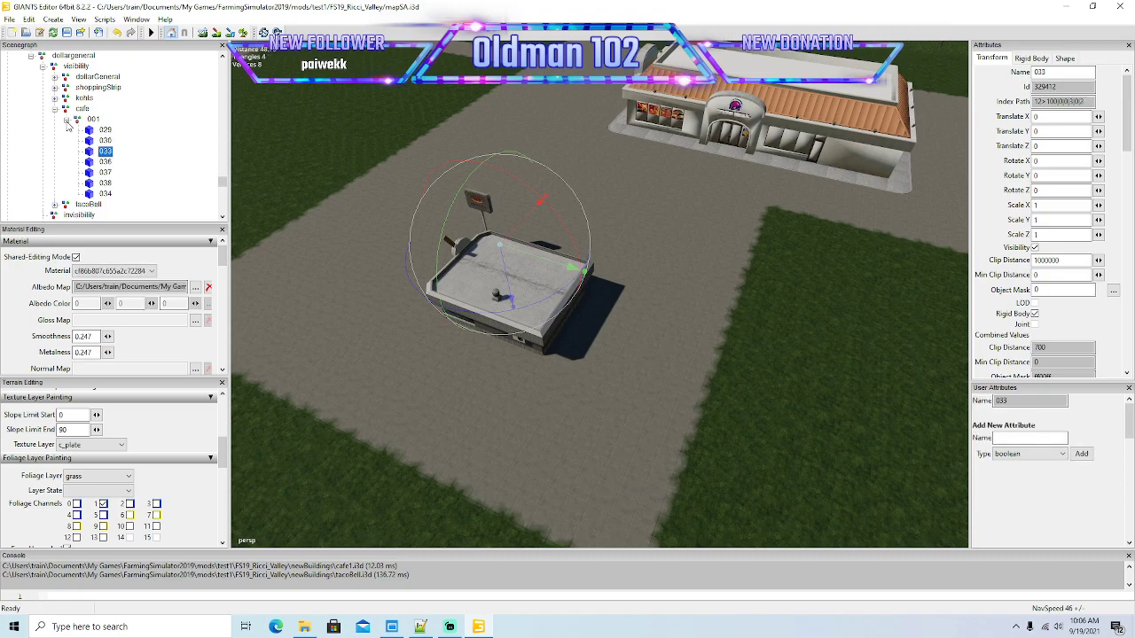
{"action": "left_click", "coordinate": [77, 119]}
{"action": "left_click", "coordinate": [55, 109]}
{"action": "left_click", "coordinate": [82, 109]}
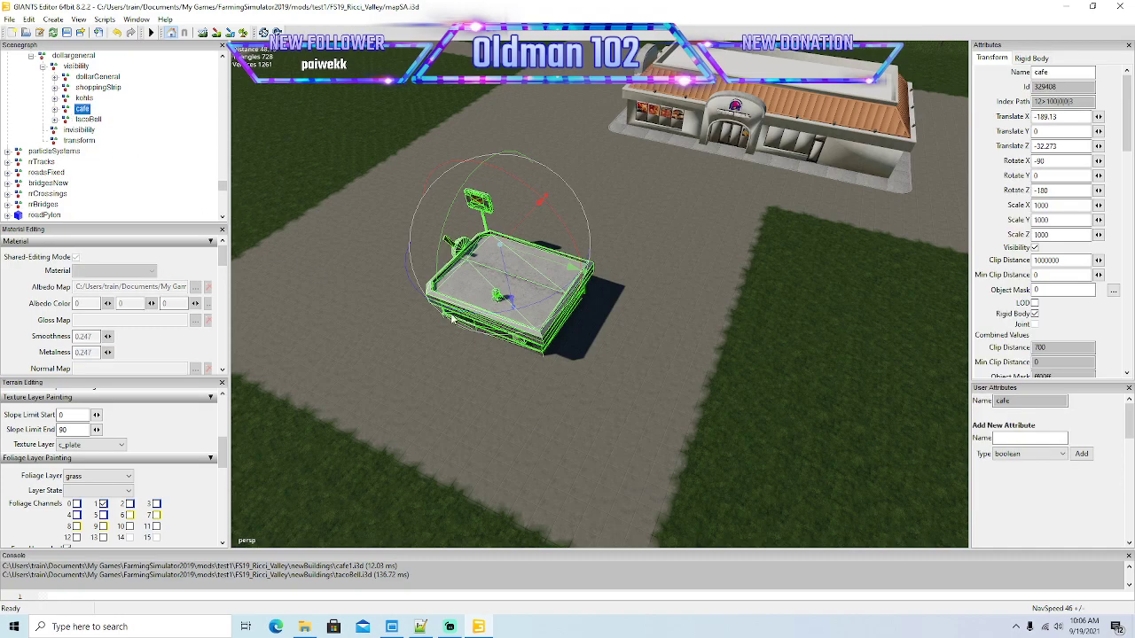
Step: Examine the Kohl's lot, its driveways and the grass between the paving and the surrounding roads
{"action": "left_click_drag", "start_coordinate": [452, 318], "coordinate": [888, 279], "text": "alt"}
{"action": "scroll", "coordinate": [505, 330], "scroll_direction": "down", "scroll_amount": 3}
{"action": "left_click_drag", "start_coordinate": [704, 338], "coordinate": [630, 342], "text": "alt"}
{"action": "scroll", "coordinate": [789, 264], "scroll_direction": "up", "scroll_amount": 5}
{"action": "right_click_drag", "start_coordinate": [628, 341], "coordinate": [773, 295]}
{"action": "scroll", "coordinate": [766, 285], "scroll_direction": "up", "scroll_amount": 10}
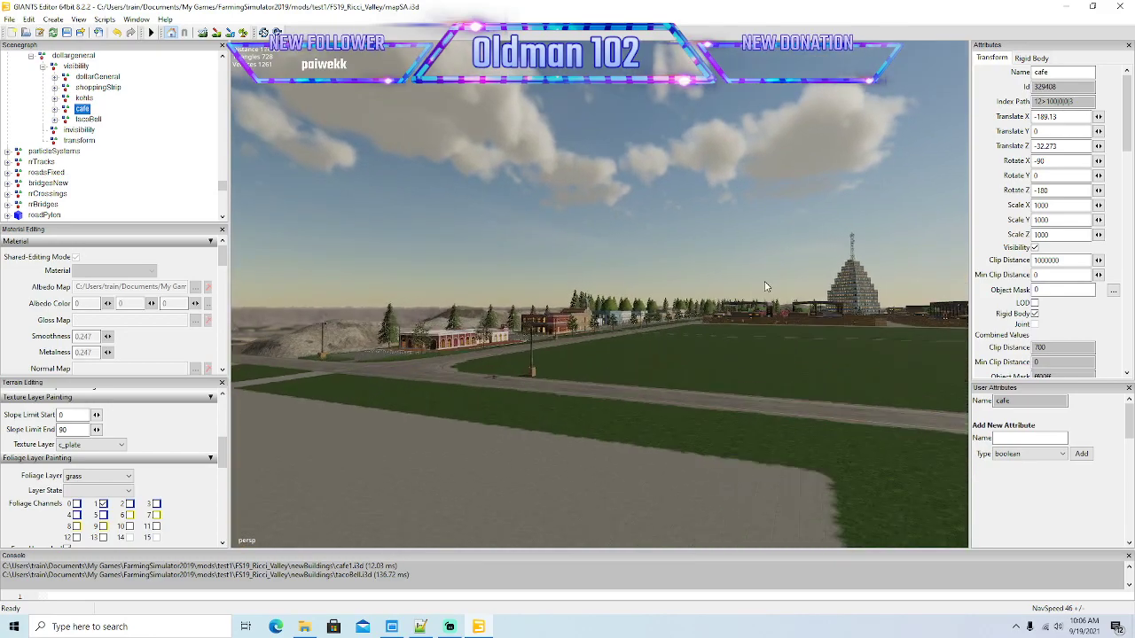
{"action": "left_click_drag", "start_coordinate": [766, 285], "coordinate": [607, 403], "text": "alt"}
{"action": "scroll", "coordinate": [609, 396], "scroll_direction": "down", "scroll_amount": 10}
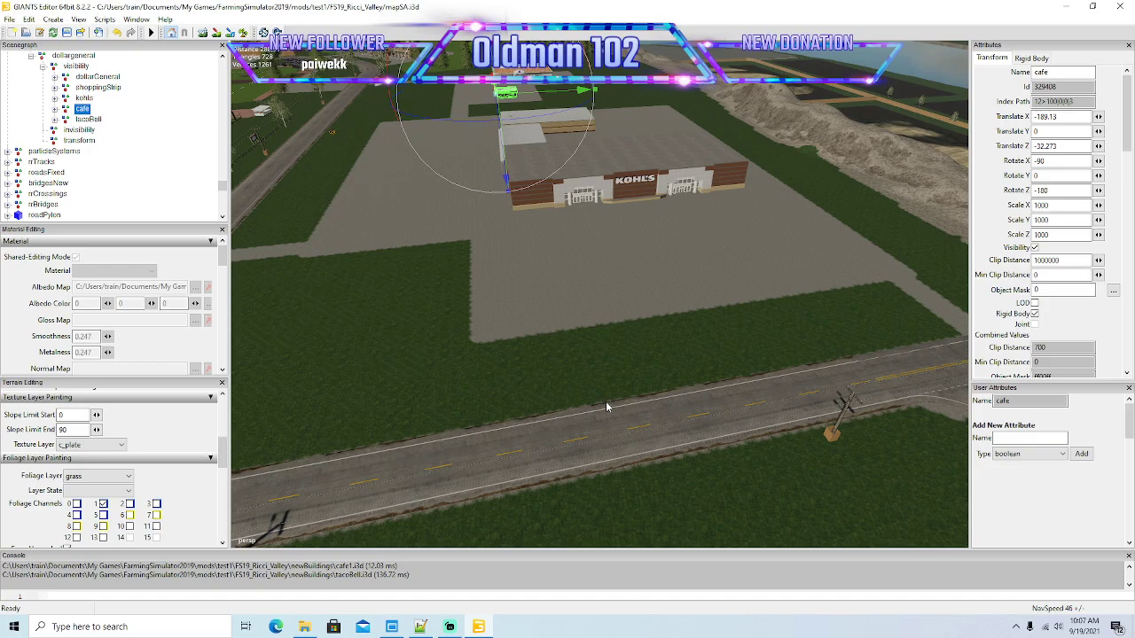
{"action": "scroll", "coordinate": [607, 407], "scroll_direction": "up", "scroll_amount": 5}
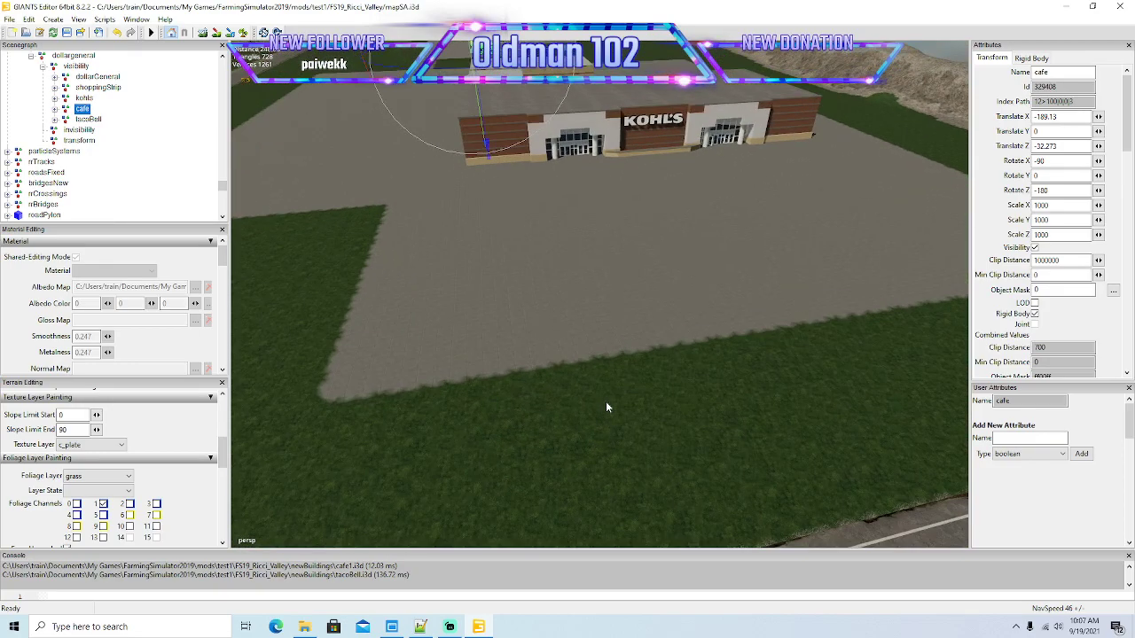
{"action": "left_click_drag", "start_coordinate": [607, 407], "coordinate": [575, 399], "text": "alt"}
{"action": "scroll", "coordinate": [570, 401], "scroll_direction": "down", "scroll_amount": 10}
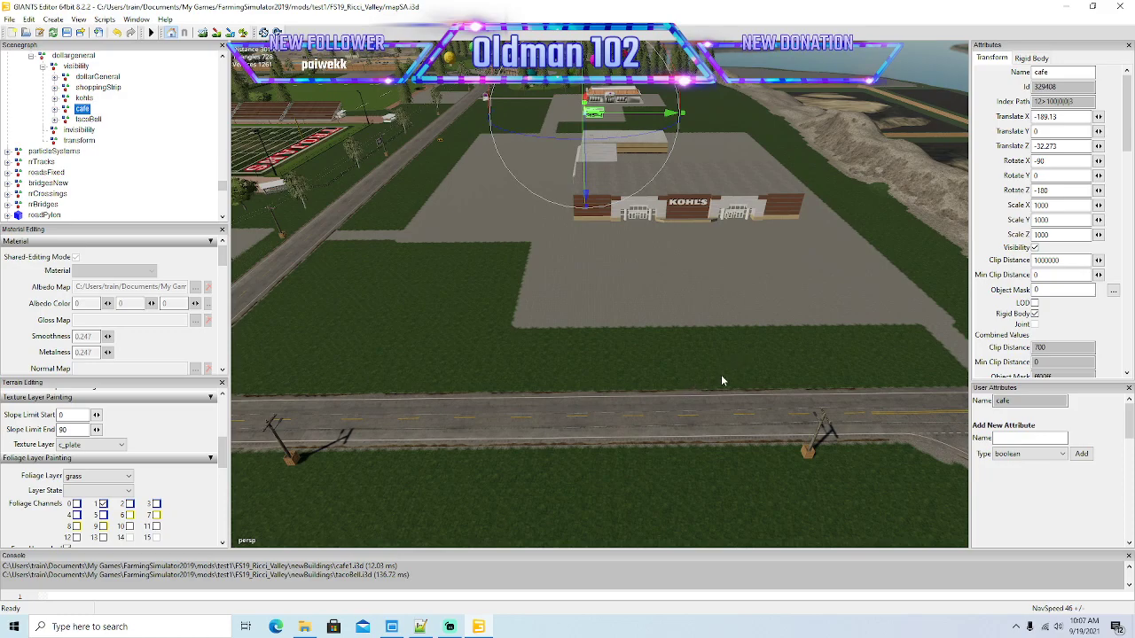
{"action": "left_click_drag", "start_coordinate": [593, 304], "coordinate": [616, 310], "text": "alt"}
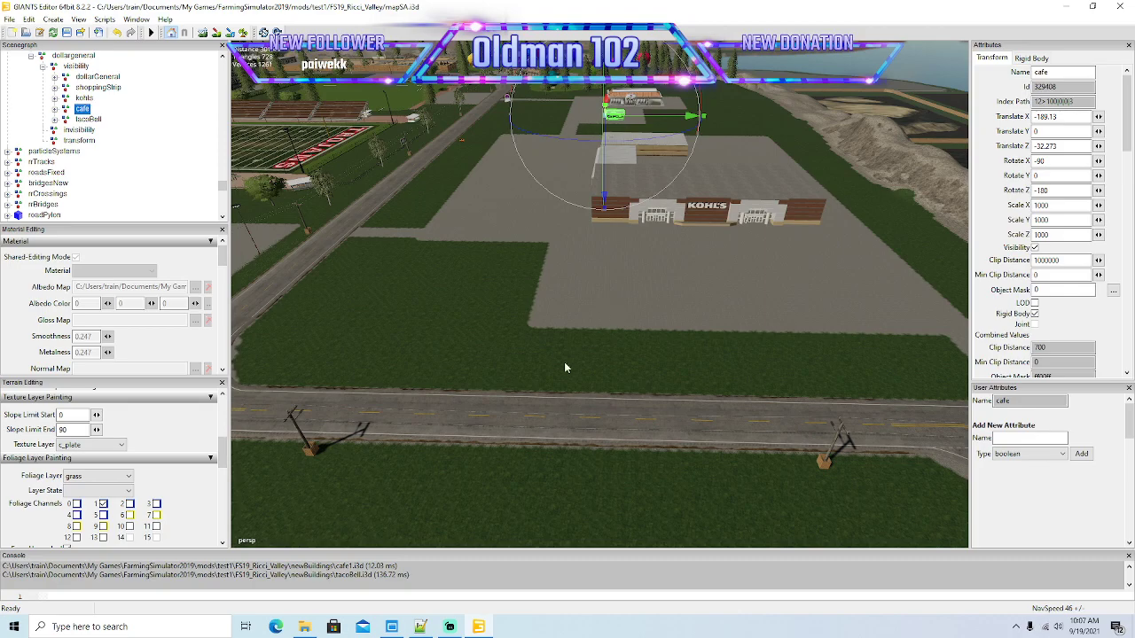
{"action": "left_click_drag", "start_coordinate": [607, 327], "coordinate": [617, 319], "text": "alt"}
{"action": "scroll", "coordinate": [617, 319], "scroll_direction": "up", "scroll_amount": 4}
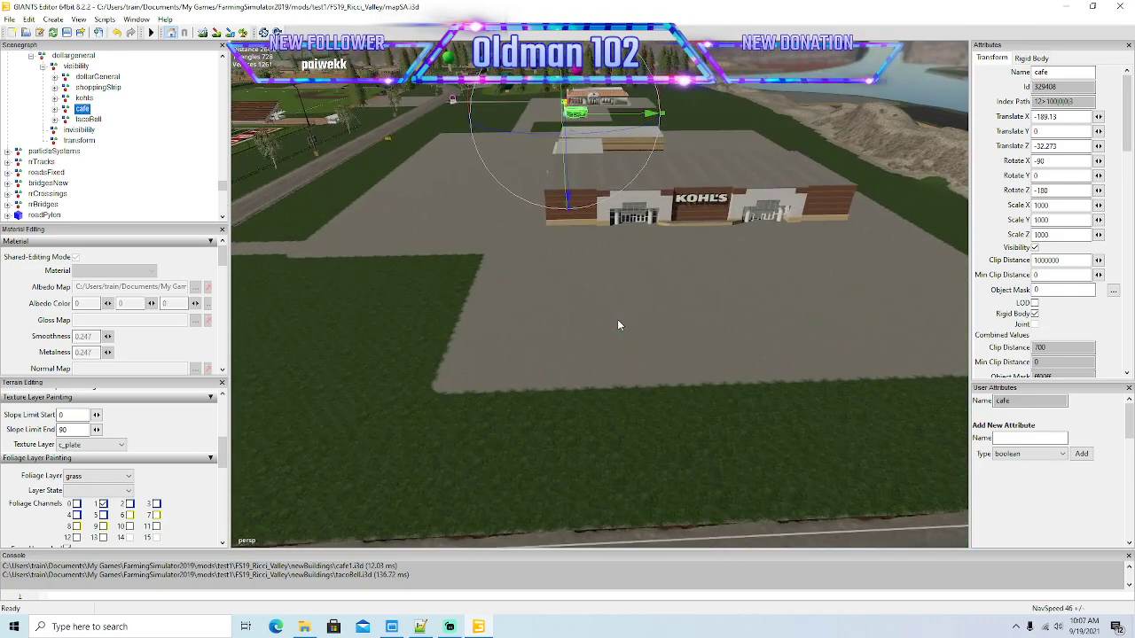
Step: Look over the Kohl's lot and the grass along the road, and save the mapSA scene
{"action": "scroll", "coordinate": [619, 326], "scroll_direction": "down", "scroll_amount": 5}
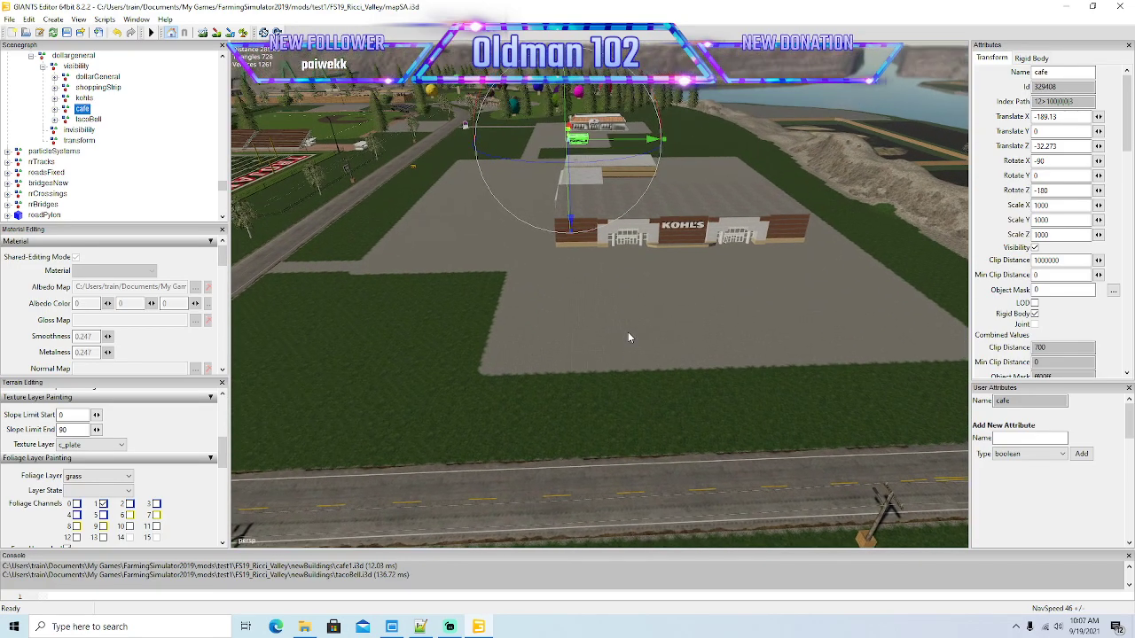
{"action": "left_click_drag", "start_coordinate": [629, 333], "coordinate": [628, 338], "text": "alt"}
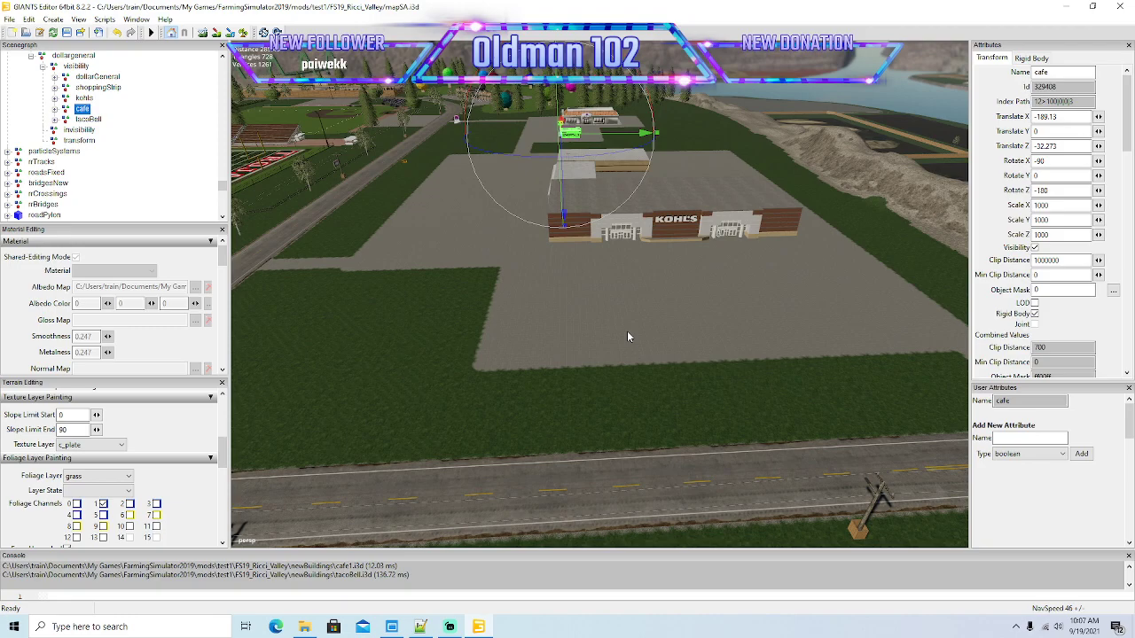
{"action": "right_click_drag", "start_coordinate": [631, 335], "coordinate": [665, 355]}
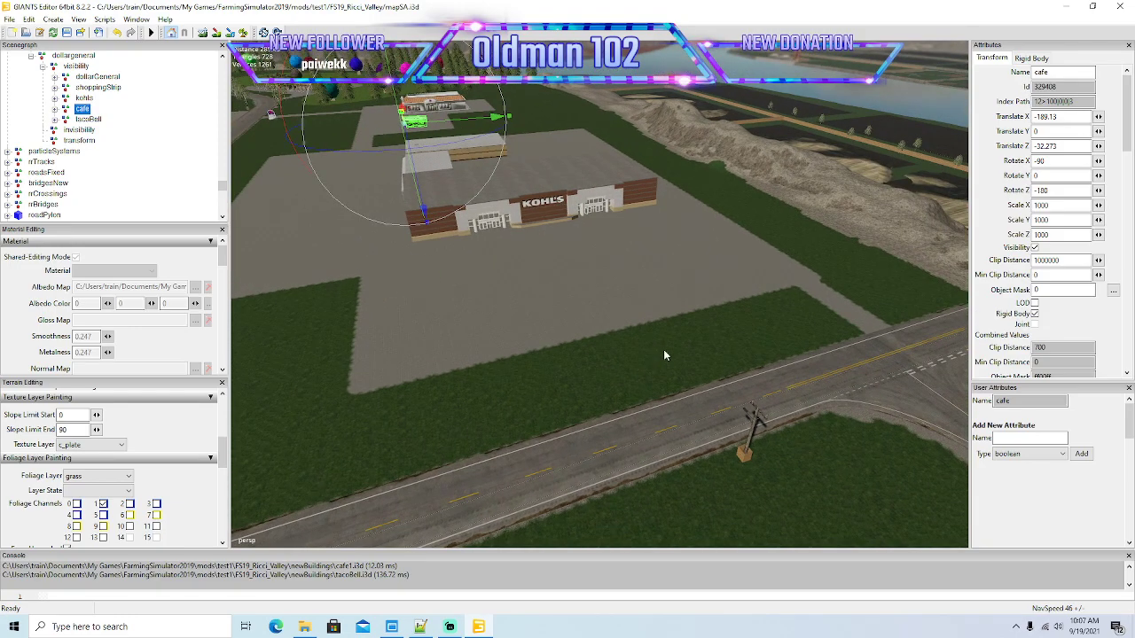
{"action": "left_click_drag", "start_coordinate": [664, 351], "coordinate": [617, 347], "text": "alt"}
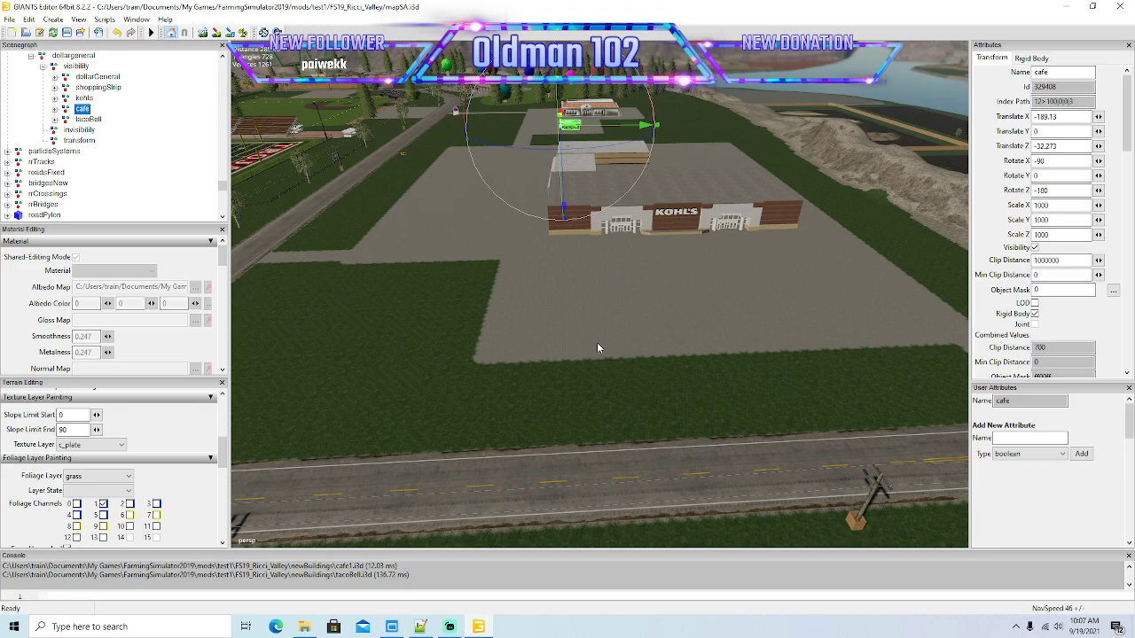
{"action": "left_click", "coordinate": [66, 32]}
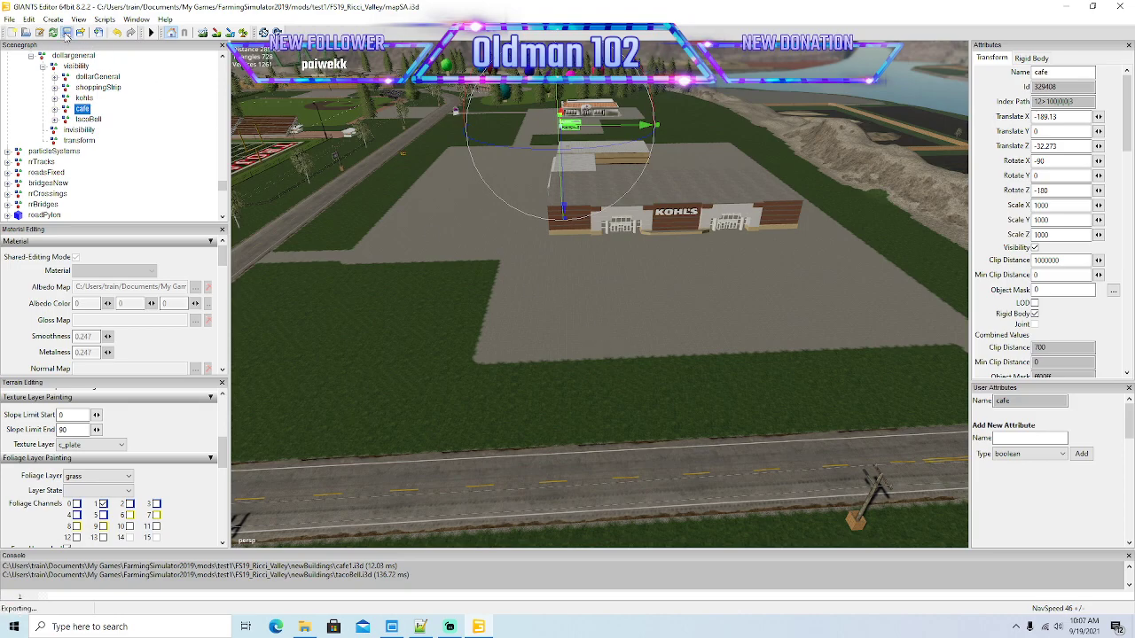
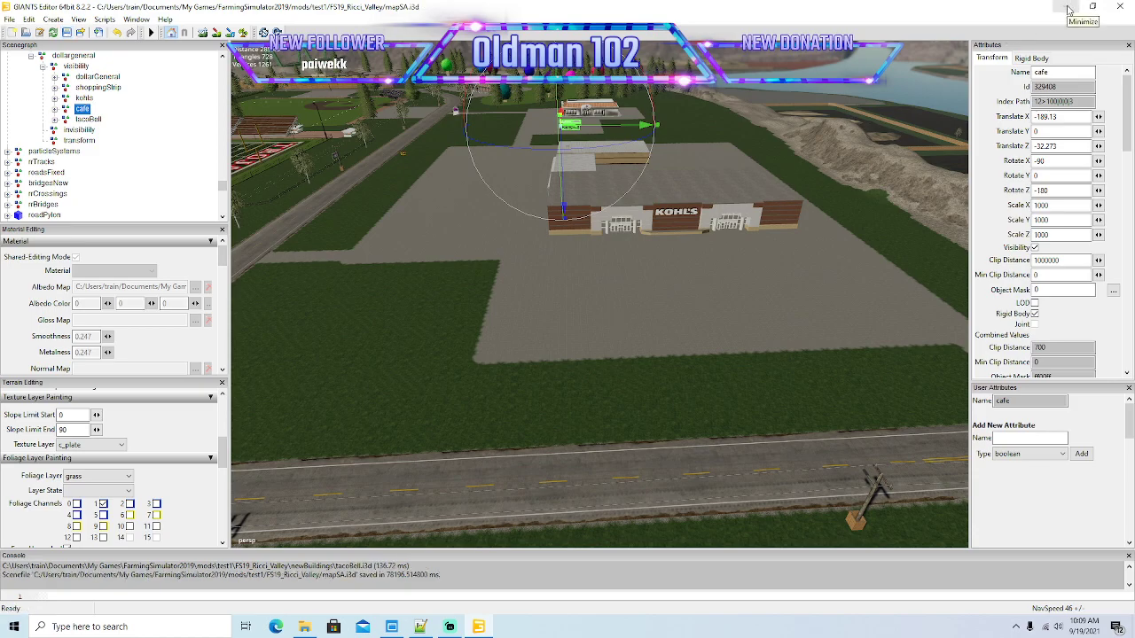
Step: Switch to the FS19_PlaceableMods desktop folder, sort it by name and open houseOfWax from FS19_Ricci_HouseOfWax in GIANTS Editor 8.2.2
{"action": "left_click", "coordinate": [1069, 9]}
{"action": "left_click_drag", "start_coordinate": [723, 113], "coordinate": [568, 114]}
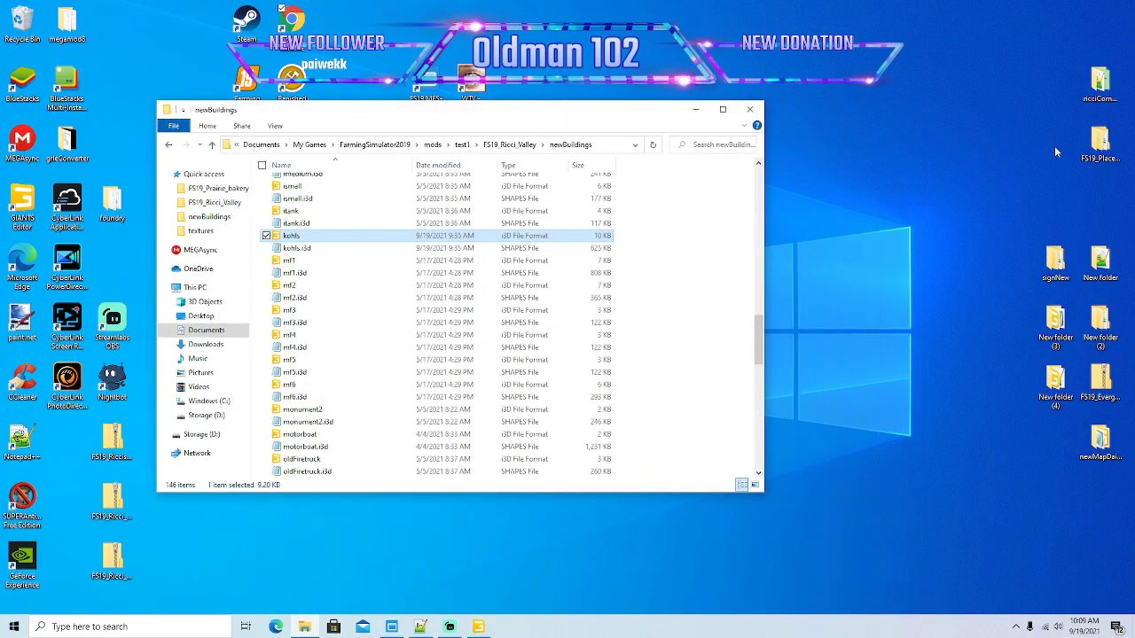
{"action": "double_click", "coordinate": [1100, 142]}
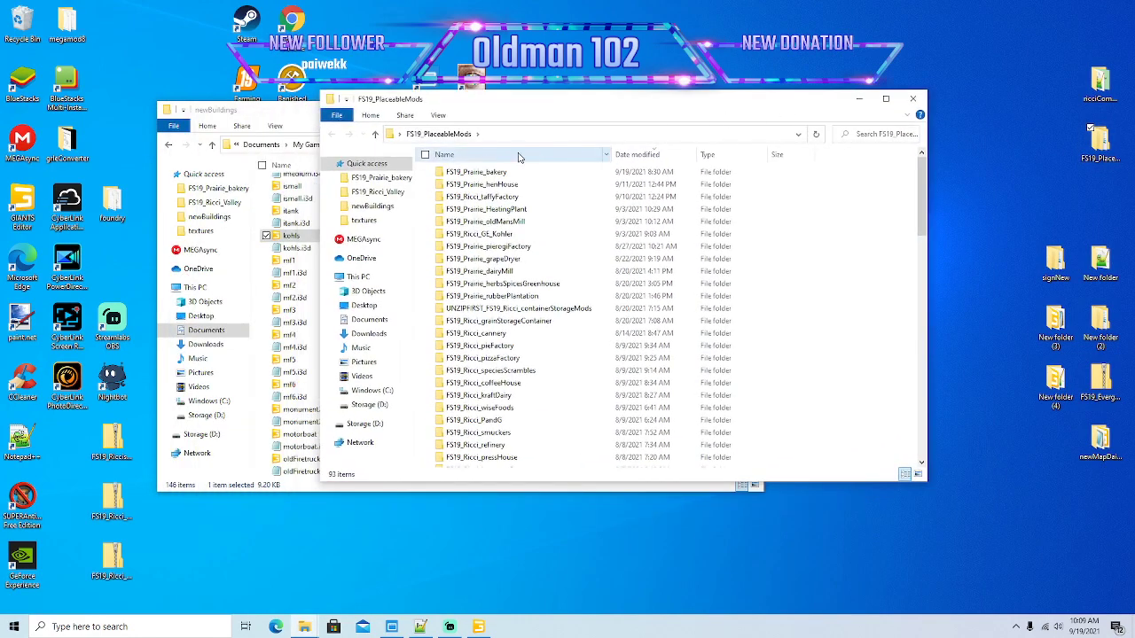
{"action": "left_click", "coordinate": [451, 157]}
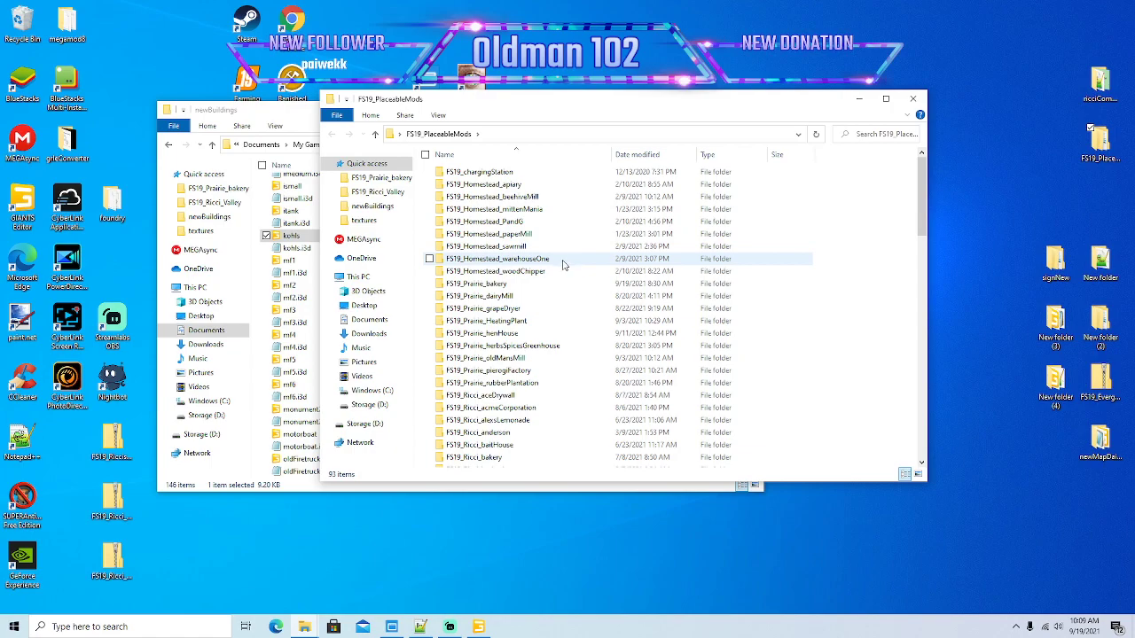
{"action": "scroll", "coordinate": [564, 266], "scroll_direction": "down", "scroll_amount": 10}
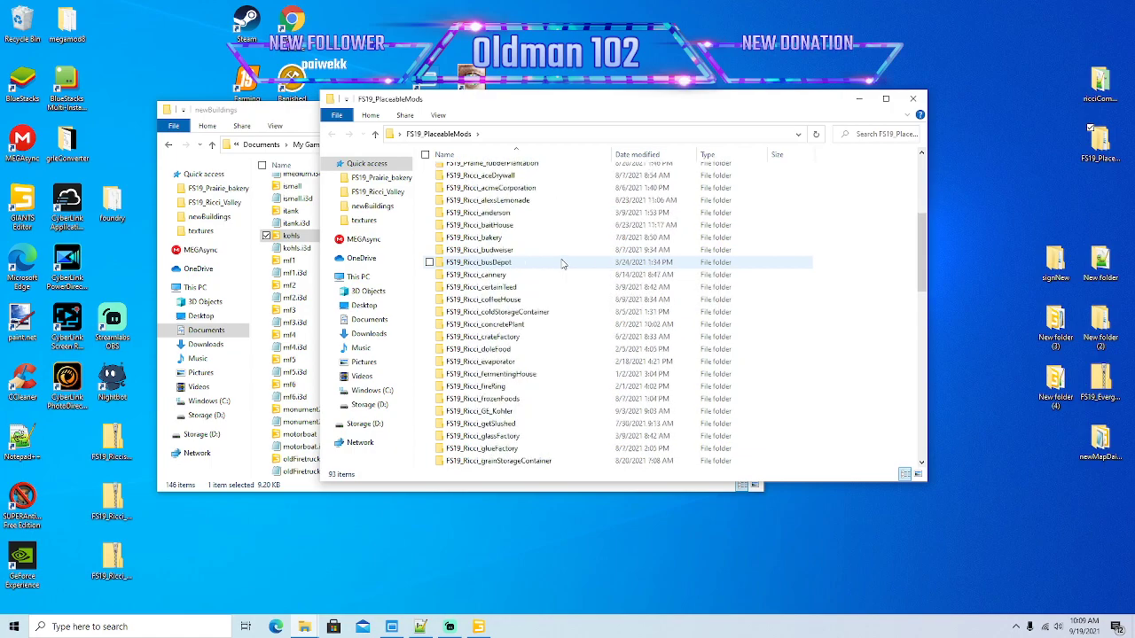
{"action": "double_click", "coordinate": [479, 398]}
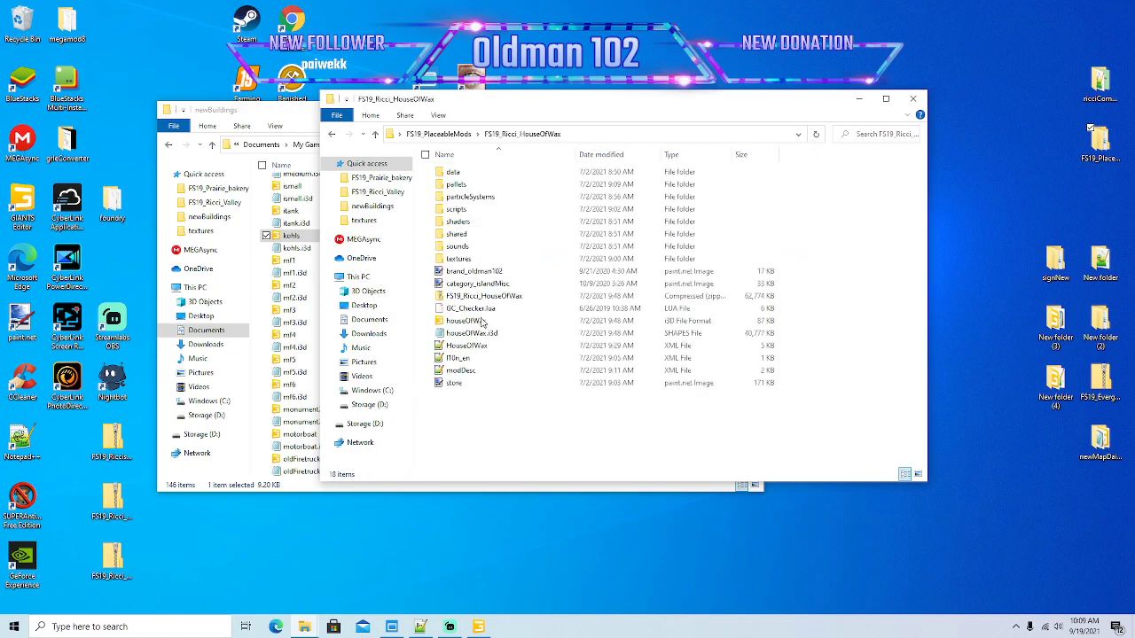
{"action": "double_click", "coordinate": [462, 323]}
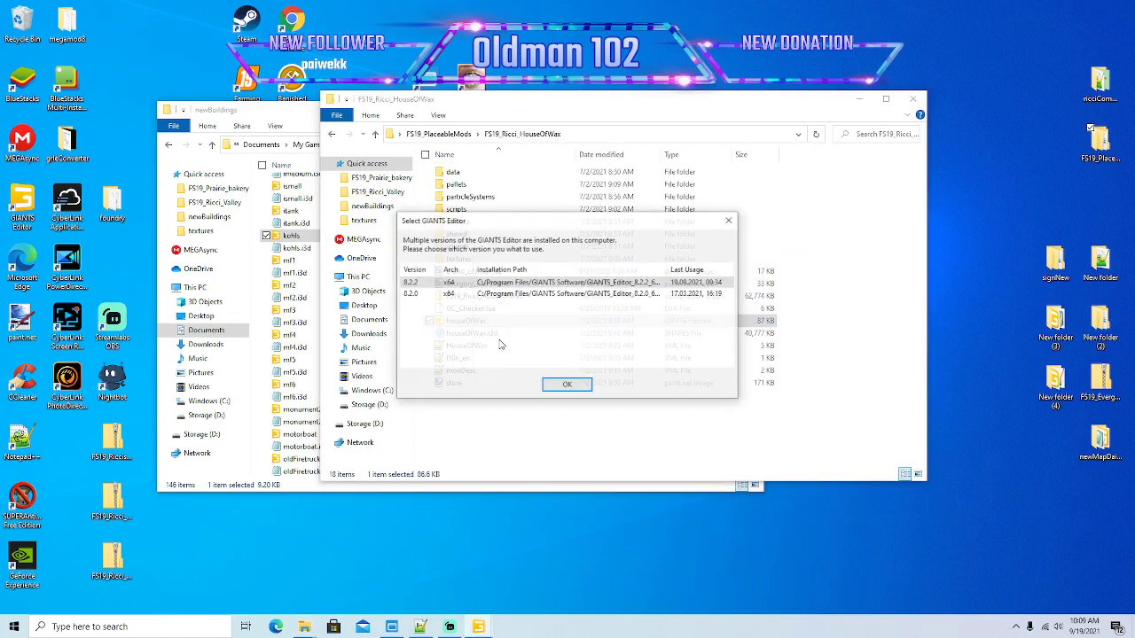
{"action": "left_click", "coordinate": [569, 385]}
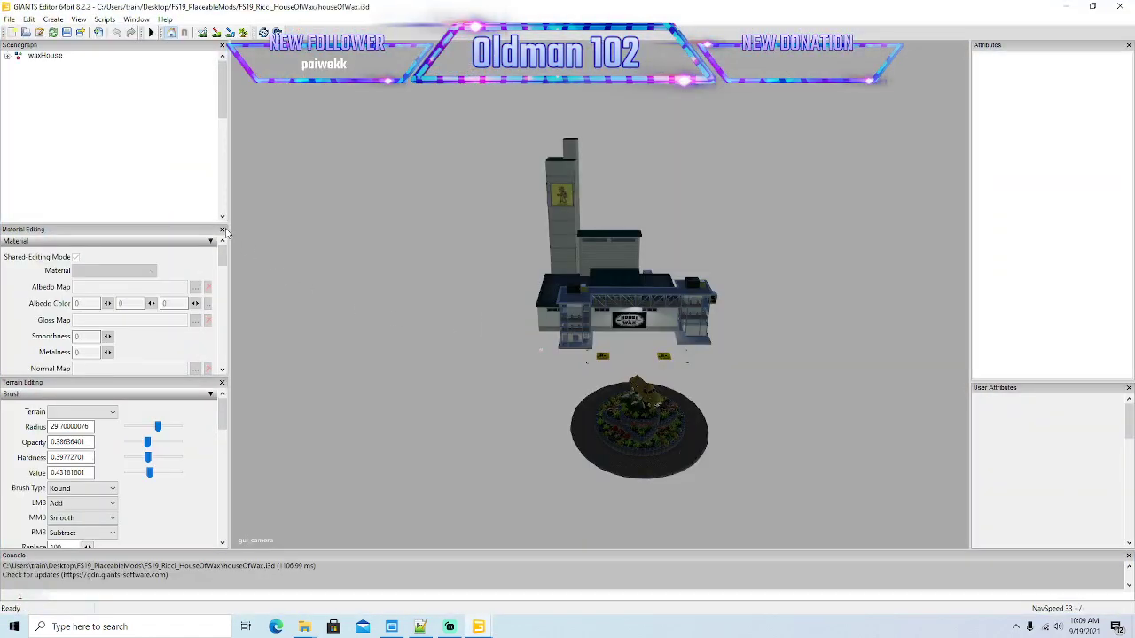
Step: Export the okrag flower bed from the waxHouse visuals group with its files as flowerRing into newBuildings, accepting the relative path structure
{"action": "left_click", "coordinate": [7, 56]}
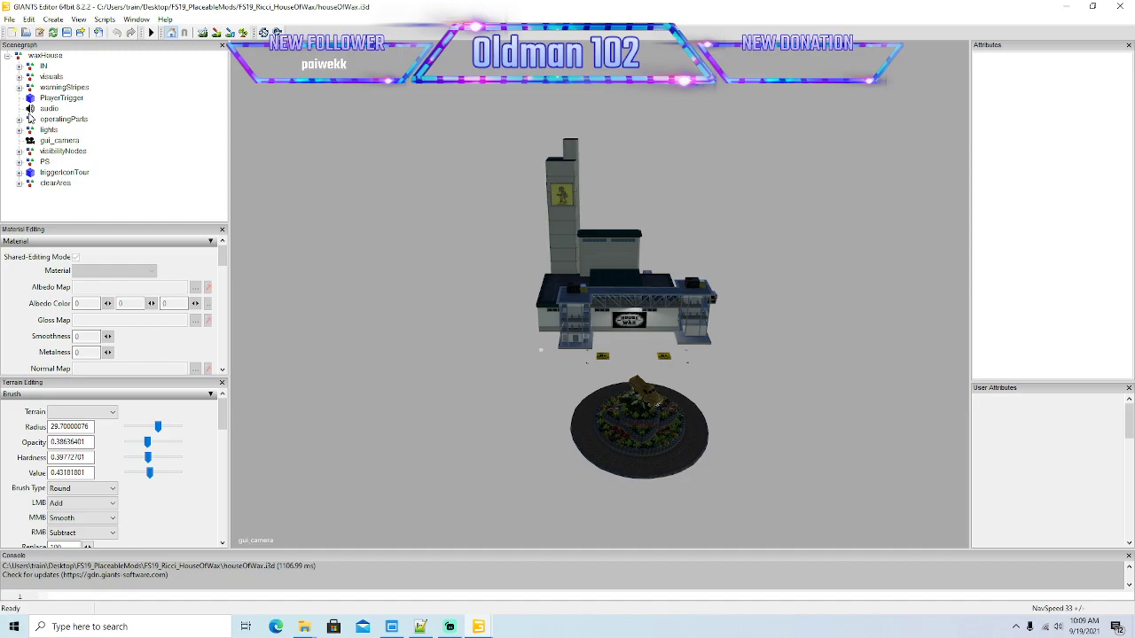
{"action": "left_click", "coordinate": [20, 78]}
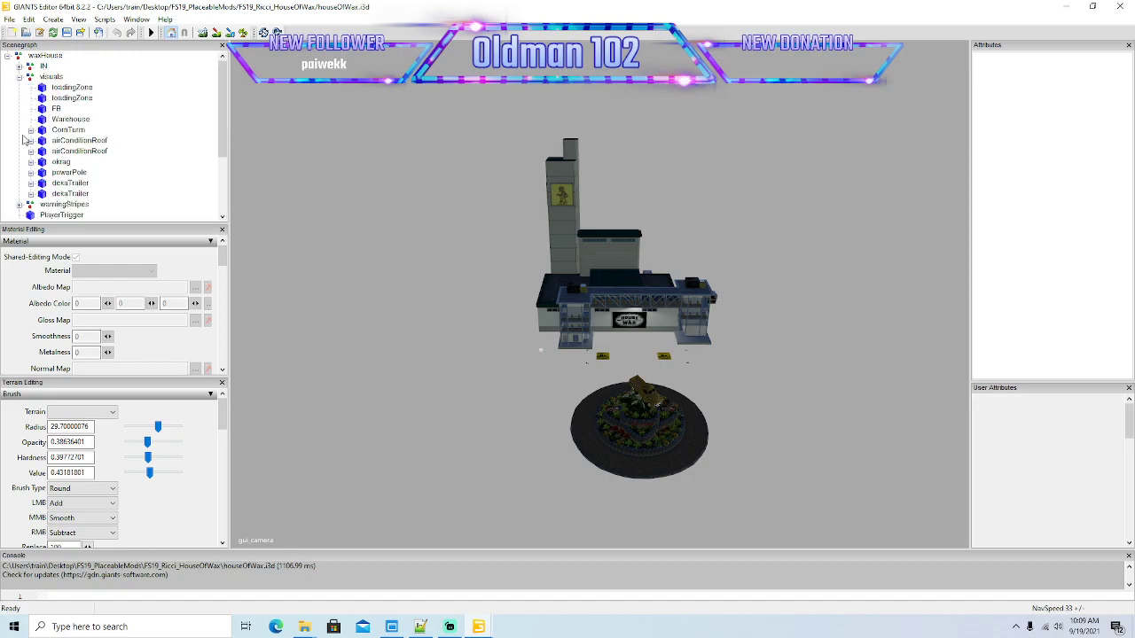
{"action": "left_click", "coordinate": [45, 163]}
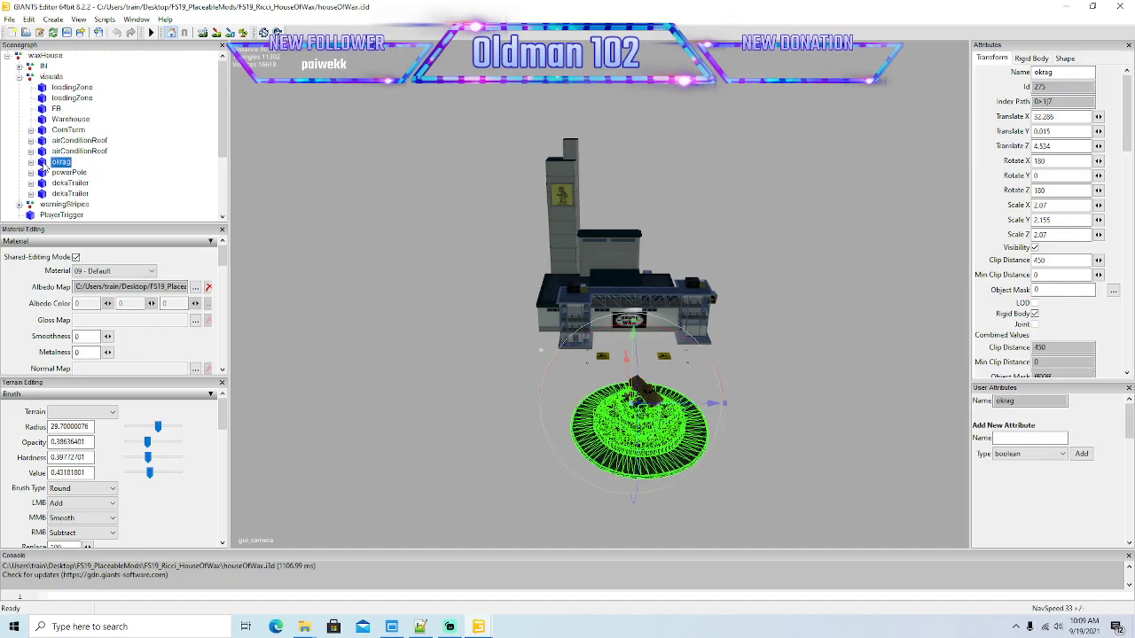
{"action": "left_click", "coordinate": [11, 20]}
{"action": "left_click", "coordinate": [39, 184]}
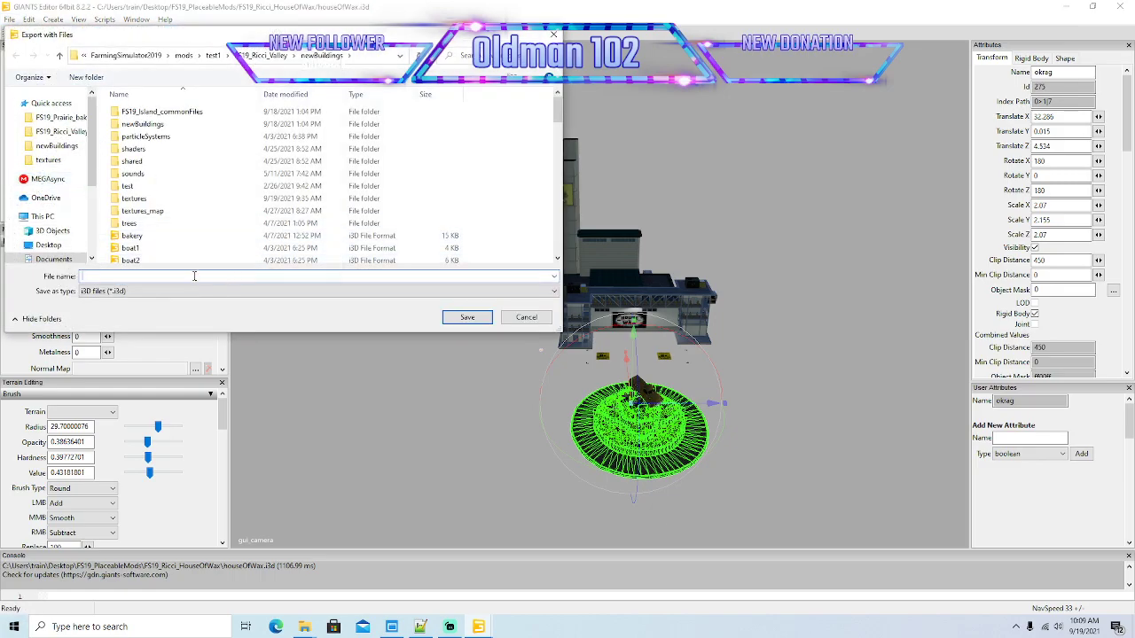
{"action": "type", "text": "ff"}
{"action": "type", "text": "owe"}
{"action": "type", "text": "rRing"}
{"action": "key", "text": "Return"}
{"action": "left_click", "coordinate": [585, 312]}
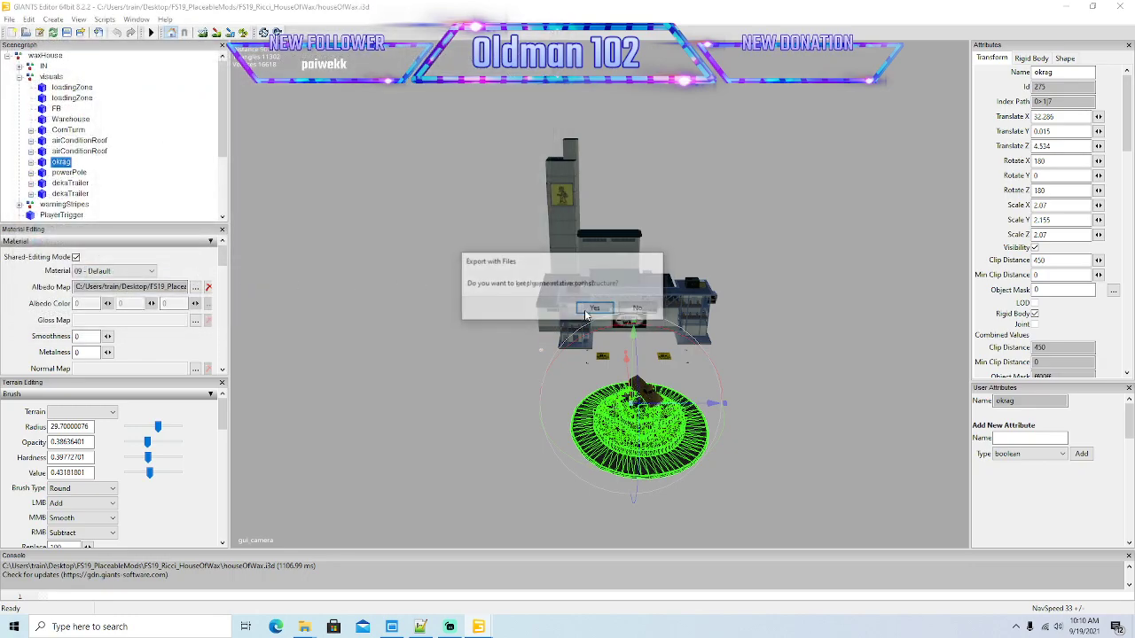
{"action": "left_click", "coordinate": [585, 312]}
Step: Examine the flower bed and the pickup truck on top of it, checking the truck body's place in the scenegraph
{"action": "scroll", "coordinate": [445, 461], "scroll_direction": "up", "scroll_amount": 4}
{"action": "left_click_drag", "start_coordinate": [447, 413], "coordinate": [518, 419], "text": "alt"}
{"action": "scroll", "coordinate": [446, 465], "scroll_direction": "up", "scroll_amount": 4}
{"action": "scroll", "coordinate": [514, 432], "scroll_direction": "up", "scroll_amount": 4}
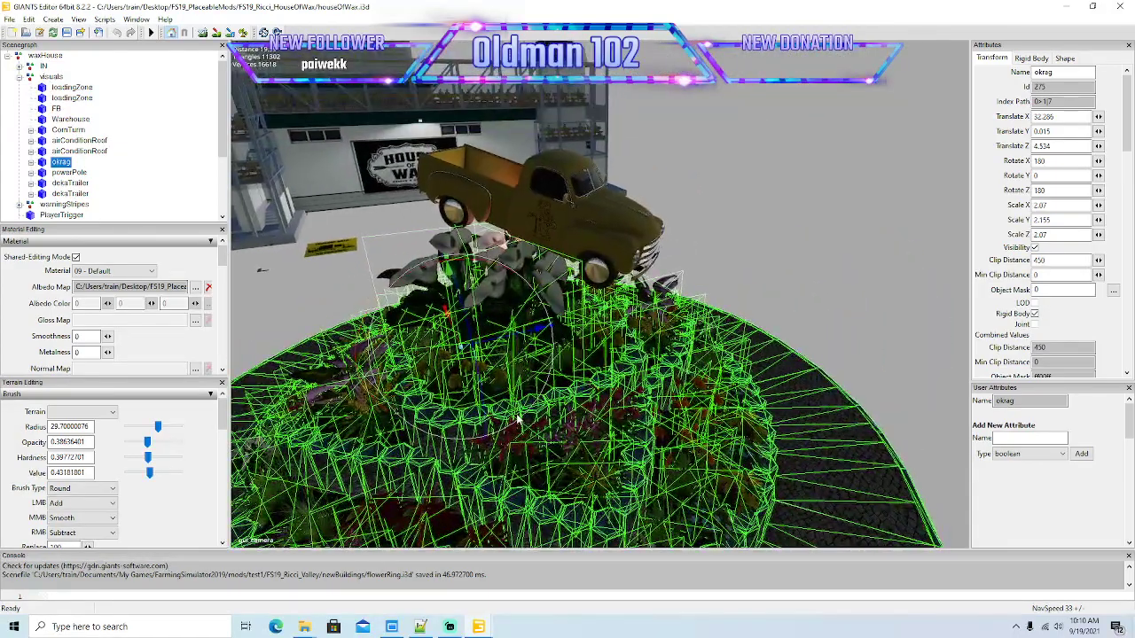
{"action": "scroll", "coordinate": [518, 418], "scroll_direction": "down", "scroll_amount": 10}
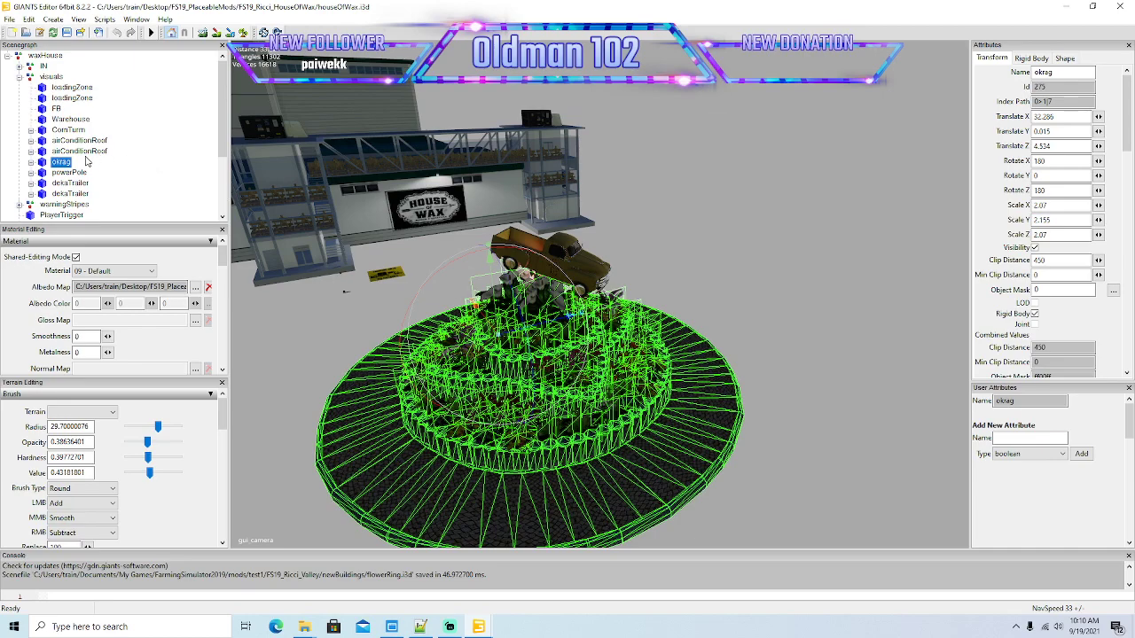
{"action": "left_click", "coordinate": [592, 277]}
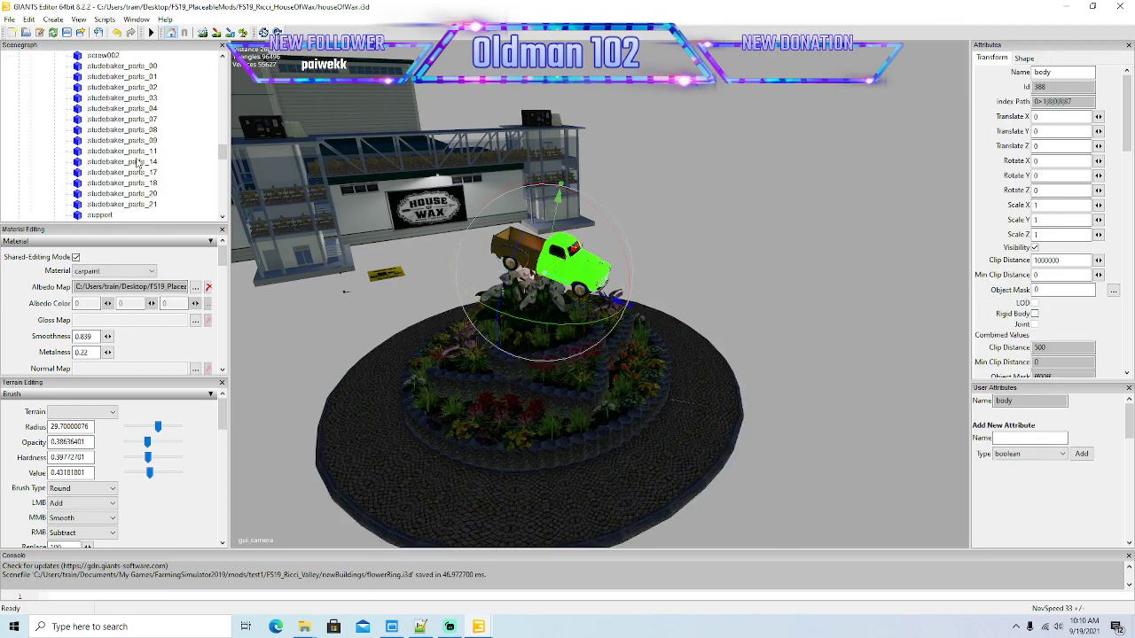
{"action": "scroll", "coordinate": [140, 157], "scroll_direction": "up", "scroll_amount": 3}
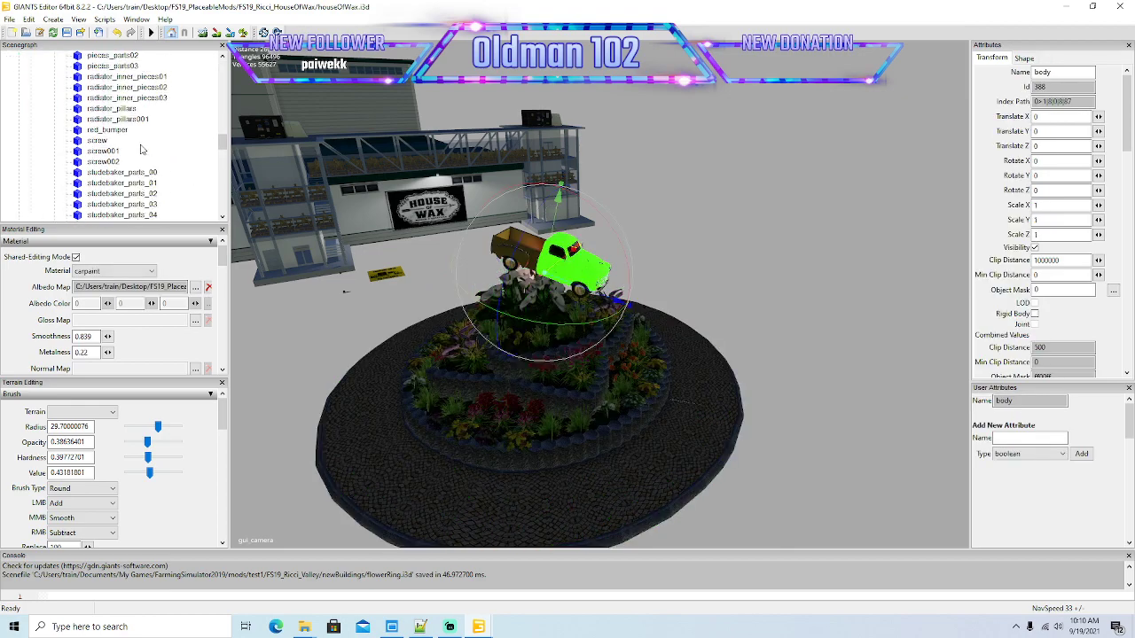
{"action": "scroll", "coordinate": [141, 149], "scroll_direction": "up", "scroll_amount": 10}
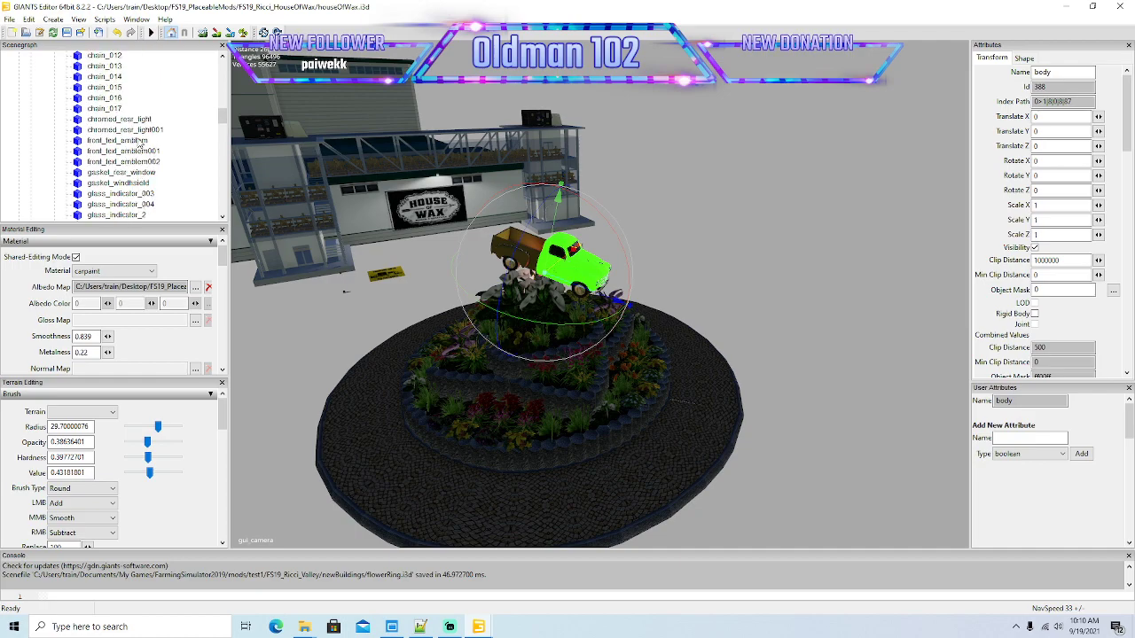
{"action": "scroll", "coordinate": [140, 145], "scroll_direction": "up", "scroll_amount": 1}
{"action": "middle_click_drag", "start_coordinate": [596, 340], "coordinate": [720, 252], "text": "alt"}
{"action": "scroll", "coordinate": [720, 253], "scroll_direction": "down", "scroll_amount": 3}
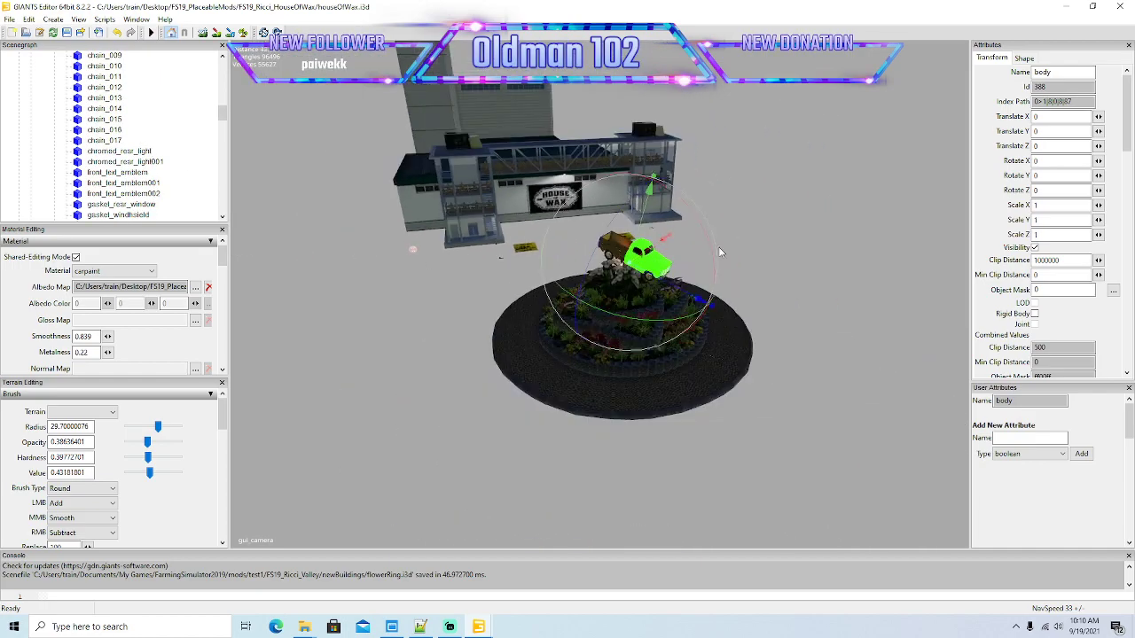
Step: Close the houseOfWax scene without saving changes and close its mod folder window
{"action": "left_click", "coordinate": [1120, 7]}
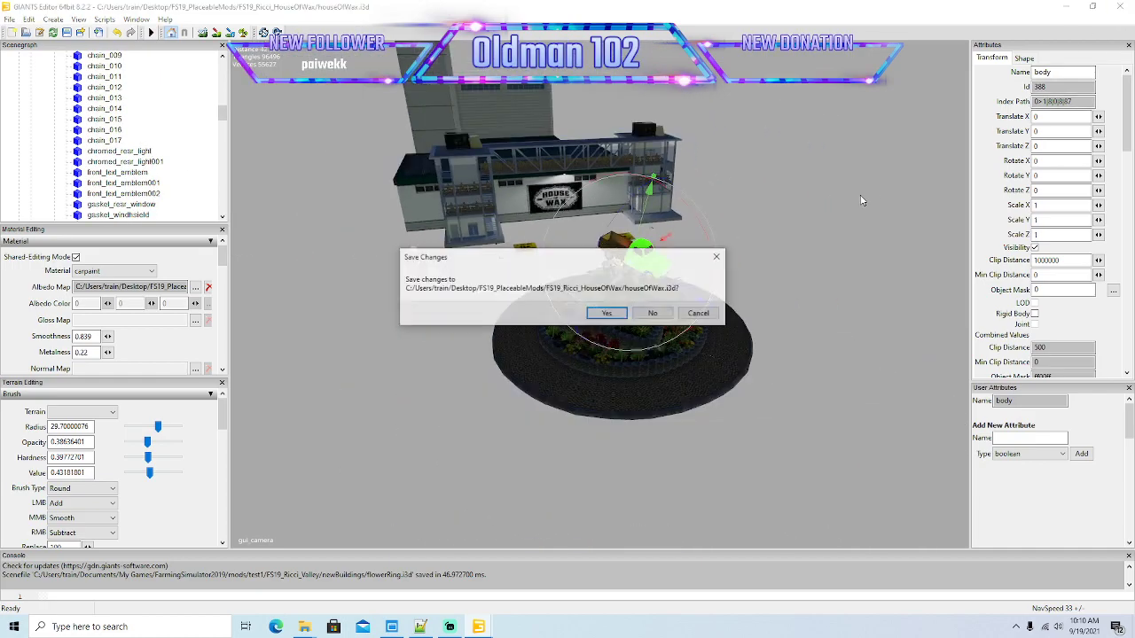
{"action": "left_click", "coordinate": [670, 314]}
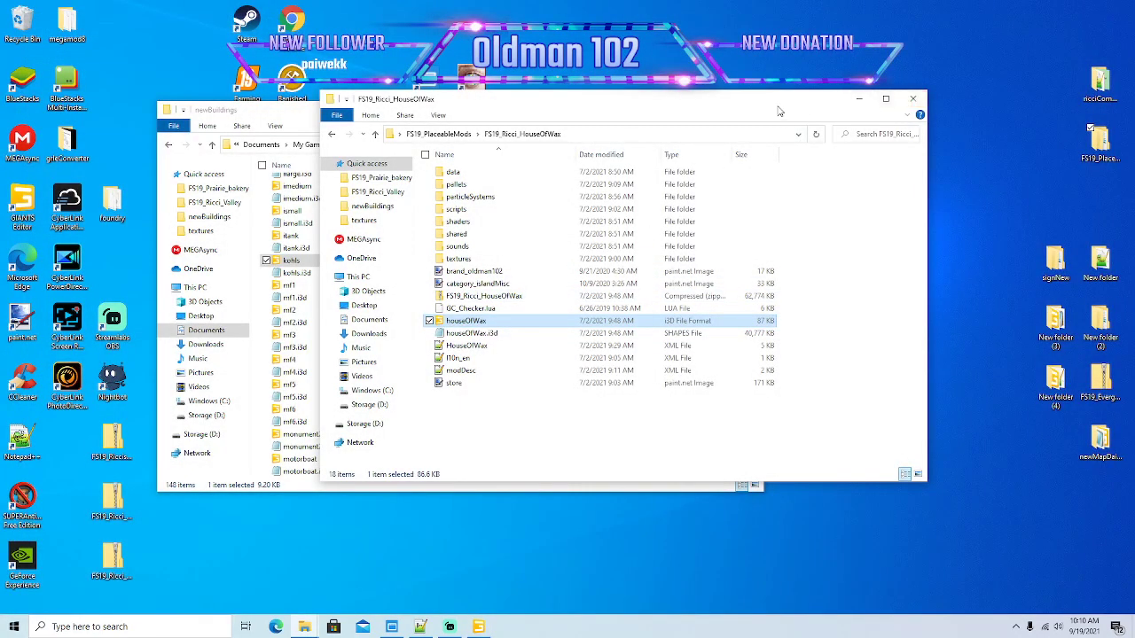
{"action": "left_click_drag", "start_coordinate": [777, 108], "coordinate": [852, 114]}
{"action": "left_click", "coordinate": [985, 107]}
Step: Check the texture file paths of flowerRing.i3d from newBuildings in Notepad++, then close the file and minimize Notepad++
{"action": "scroll", "coordinate": [346, 364], "scroll_direction": "down", "scroll_amount": 5}
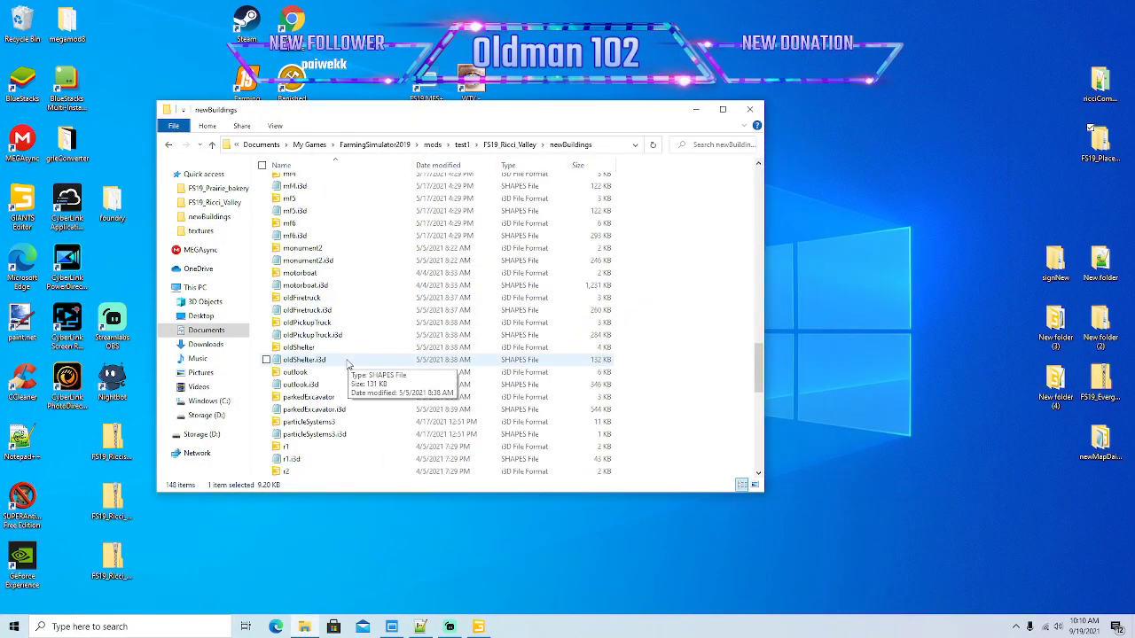
{"action": "scroll", "coordinate": [345, 363], "scroll_direction": "up", "scroll_amount": 15}
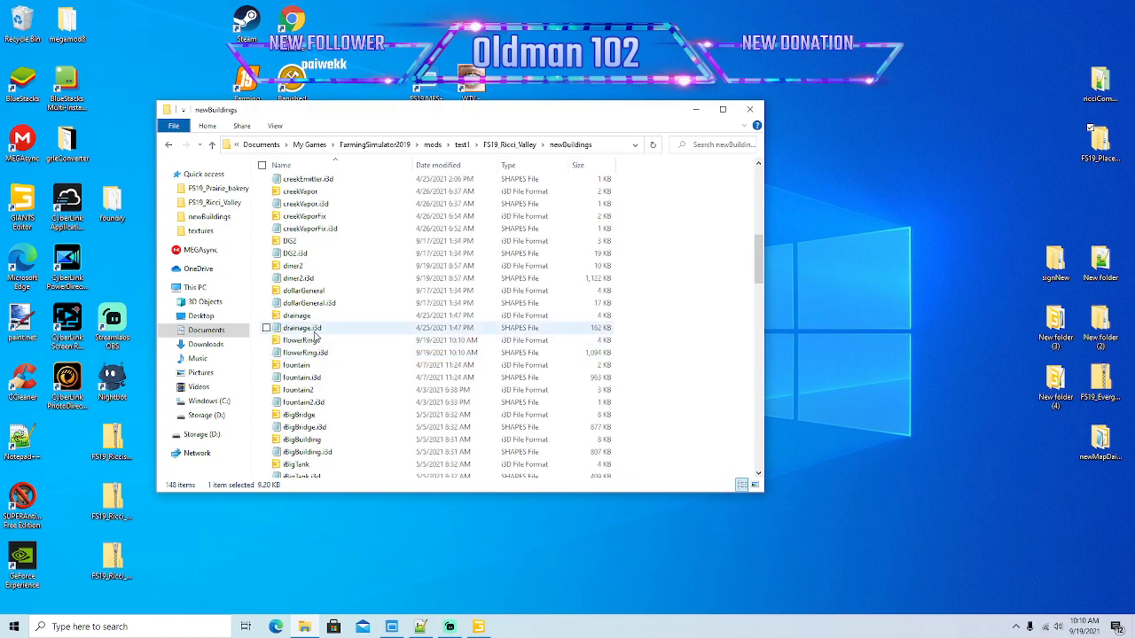
{"action": "right_click", "coordinate": [315, 342]}
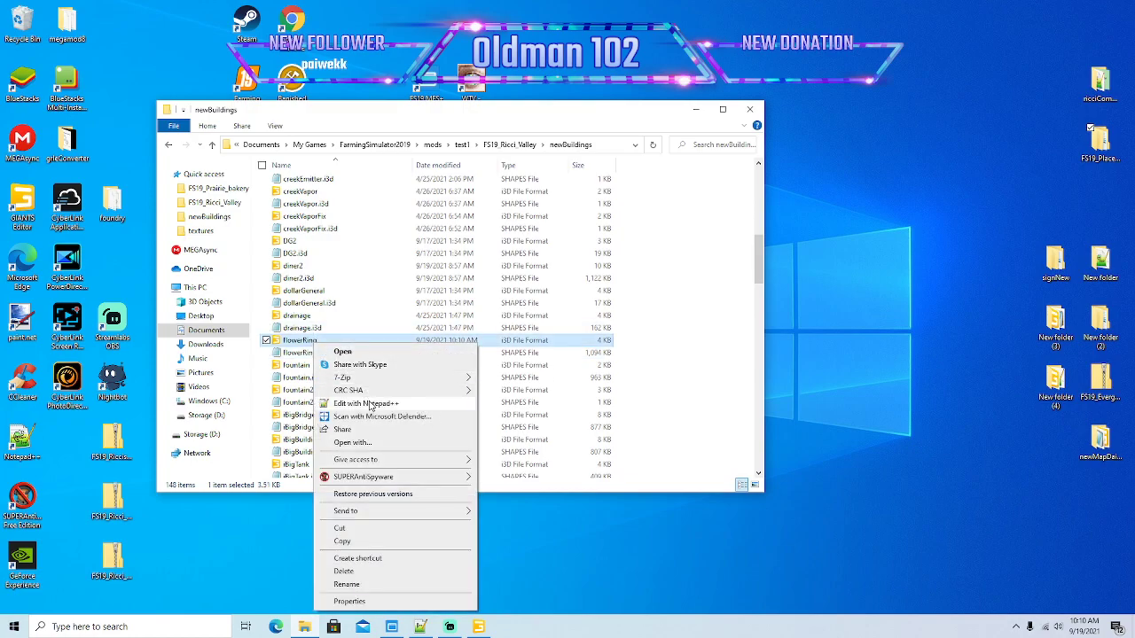
{"action": "left_click", "coordinate": [370, 405]}
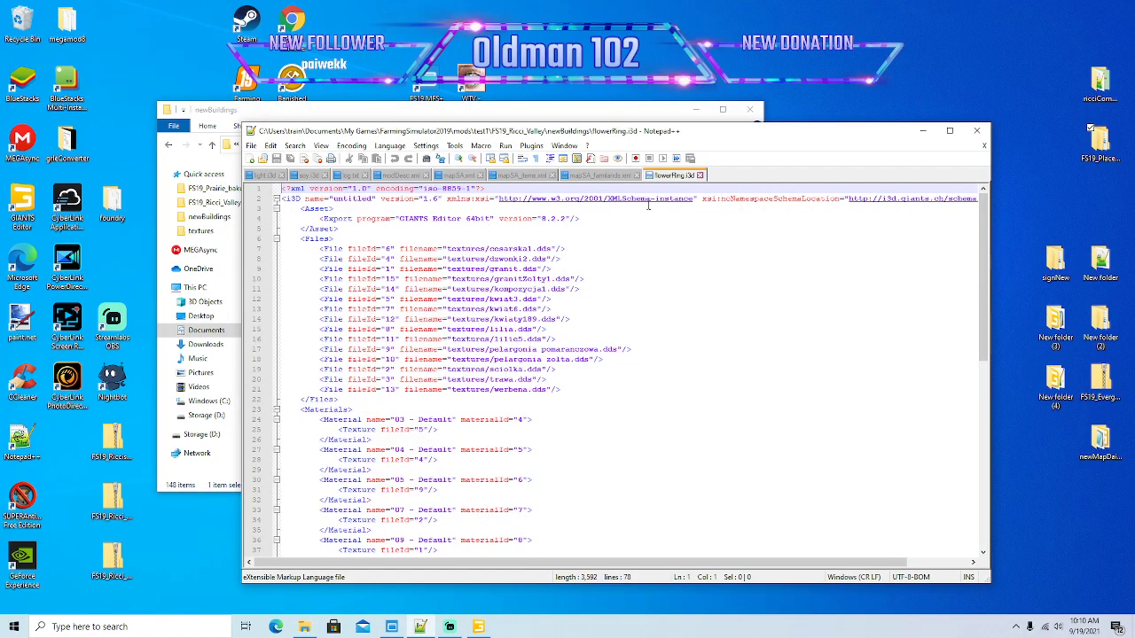
{"action": "left_click", "coordinate": [700, 174]}
{"action": "left_click", "coordinate": [923, 131]}
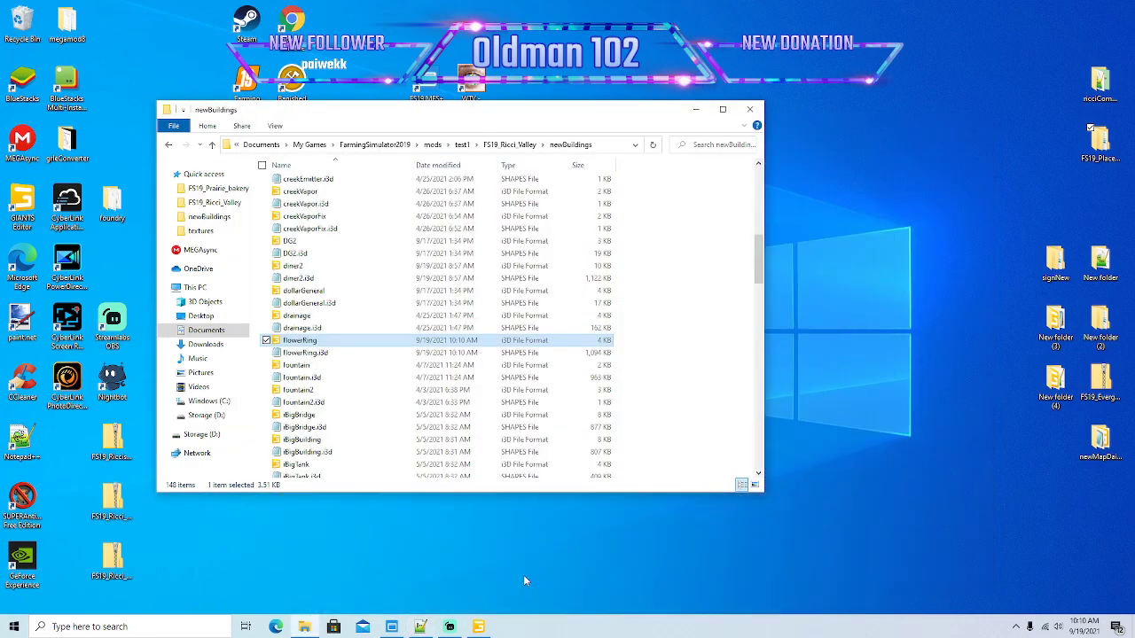
Step: Switch back to the mapSA scene in GIANTS Editor and import flowerRing.i3d from the newBuildings folder
{"action": "left_click", "coordinate": [478, 627]}
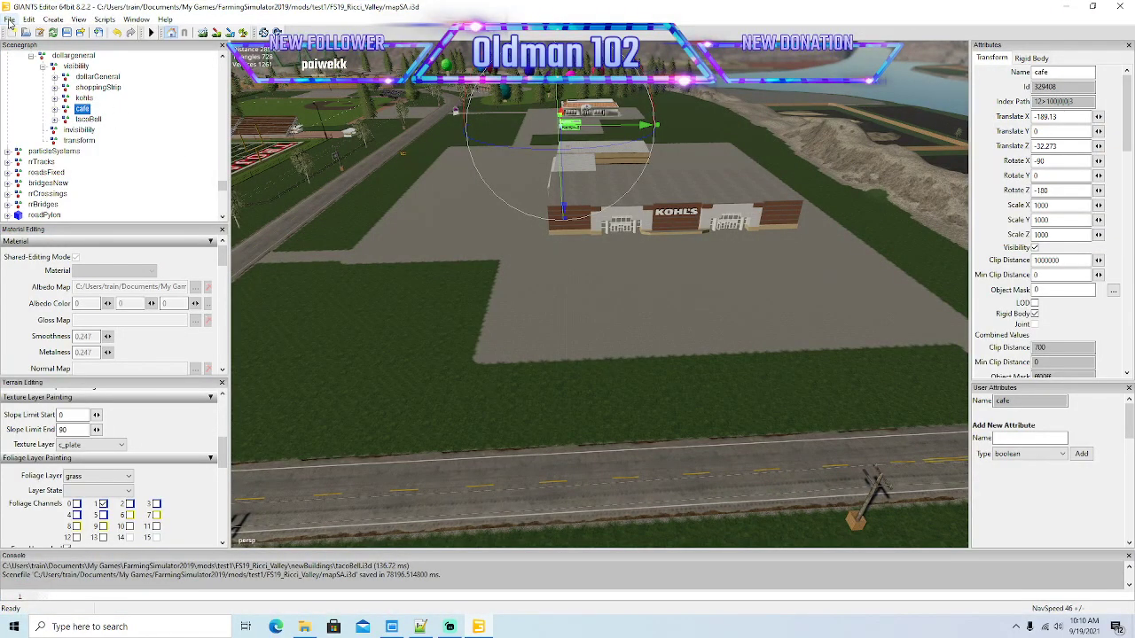
{"action": "left_click", "coordinate": [9, 20]}
{"action": "left_click", "coordinate": [36, 145]}
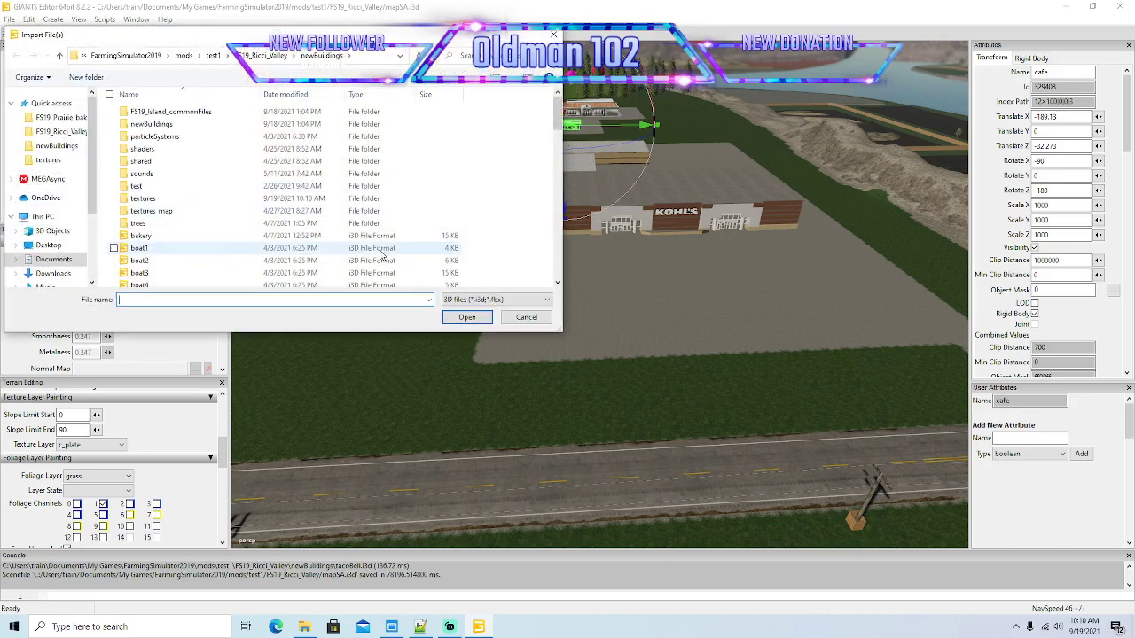
{"action": "scroll", "coordinate": [248, 249], "scroll_direction": "down", "scroll_amount": 8}
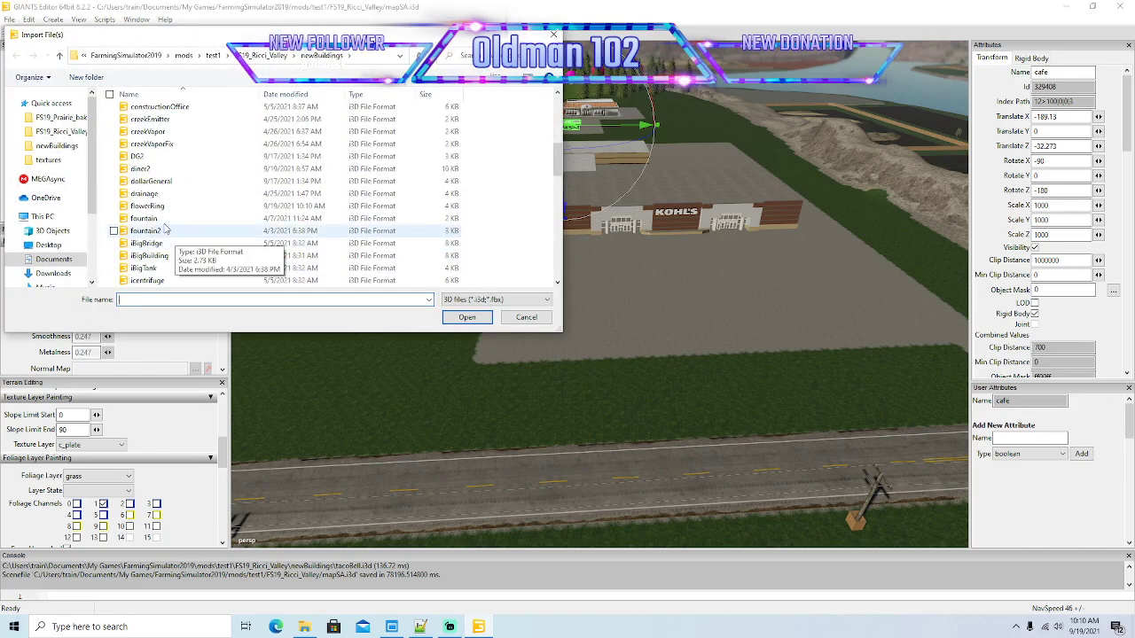
{"action": "left_click", "coordinate": [160, 206]}
{"action": "left_click", "coordinate": [466, 317]}
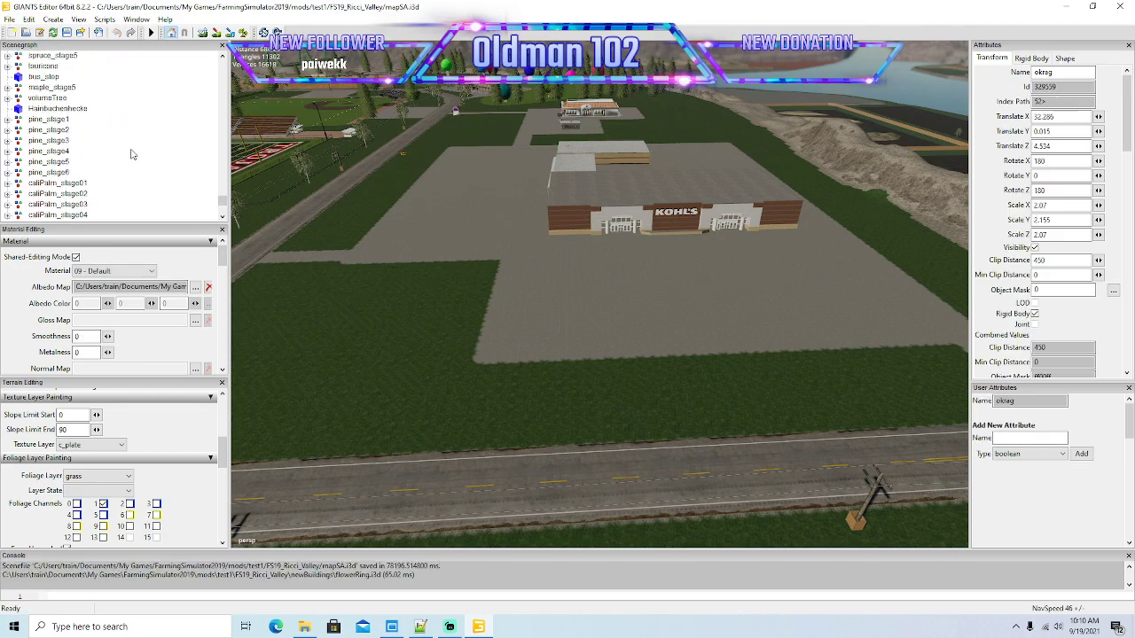
Step: Move the imported okrag flower ring into the visibility group under dollarGeneral in the scenegraph
{"action": "scroll", "coordinate": [130, 154], "scroll_direction": "up", "scroll_amount": 8}
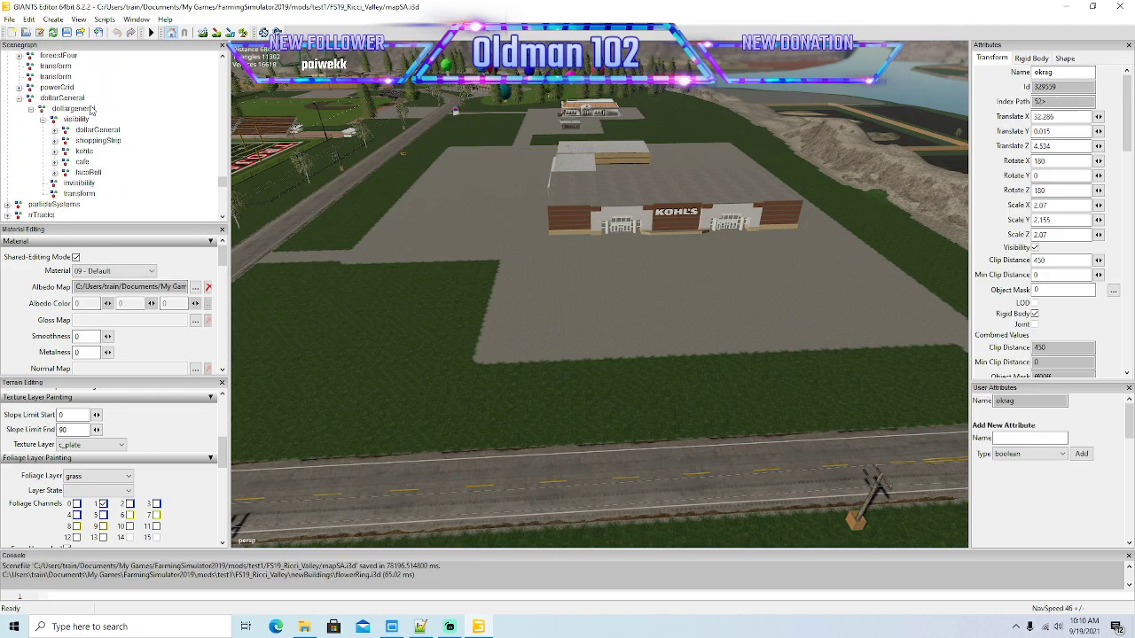
{"action": "left_click", "coordinate": [30, 20]}
{"action": "left_click", "coordinate": [48, 88]}
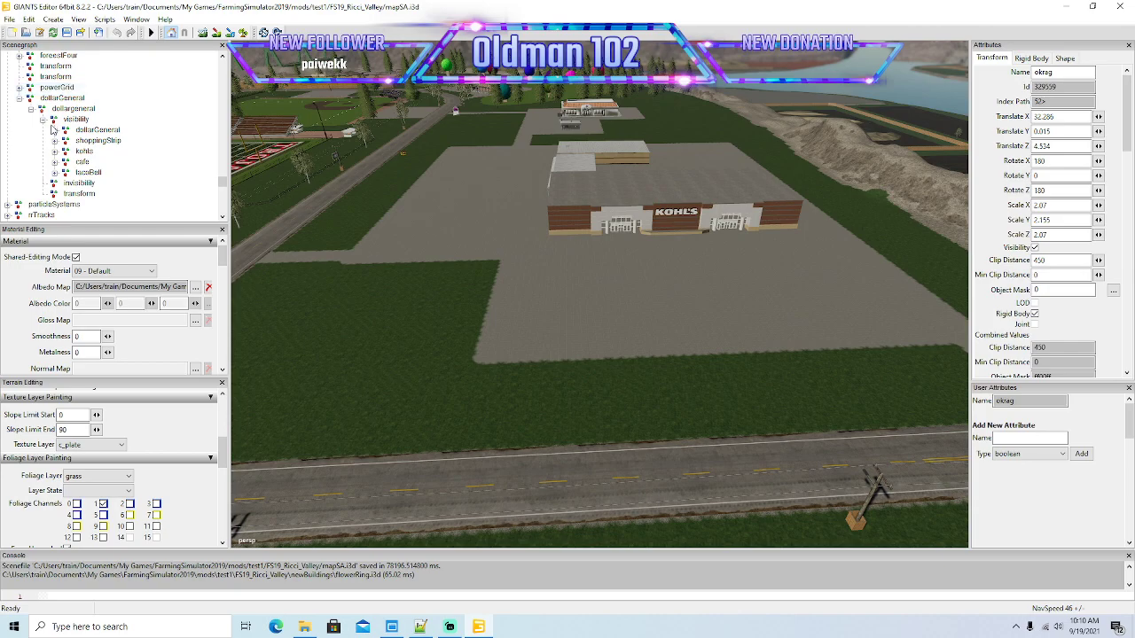
{"action": "left_click", "coordinate": [55, 119]}
{"action": "left_click", "coordinate": [29, 19]}
{"action": "left_click", "coordinate": [49, 116]}
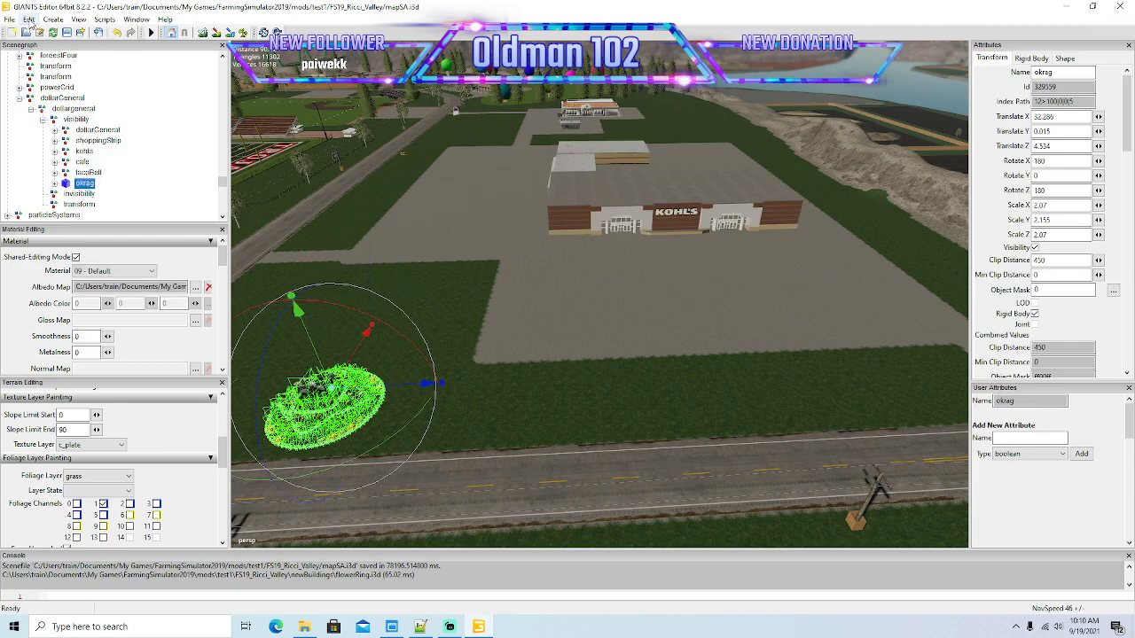
Step: Position the flower ring on the grass corner beside Kohl's at the road intersection, at about X 11.954, Z 16.784
{"action": "left_click_drag", "start_coordinate": [357, 356], "coordinate": [411, 270]}
{"action": "left_click_drag", "start_coordinate": [461, 313], "coordinate": [651, 391]}
{"action": "scroll", "coordinate": [503, 337], "scroll_direction": "up", "scroll_amount": 5}
{"action": "scroll", "coordinate": [651, 390], "scroll_direction": "down", "scroll_amount": 4}
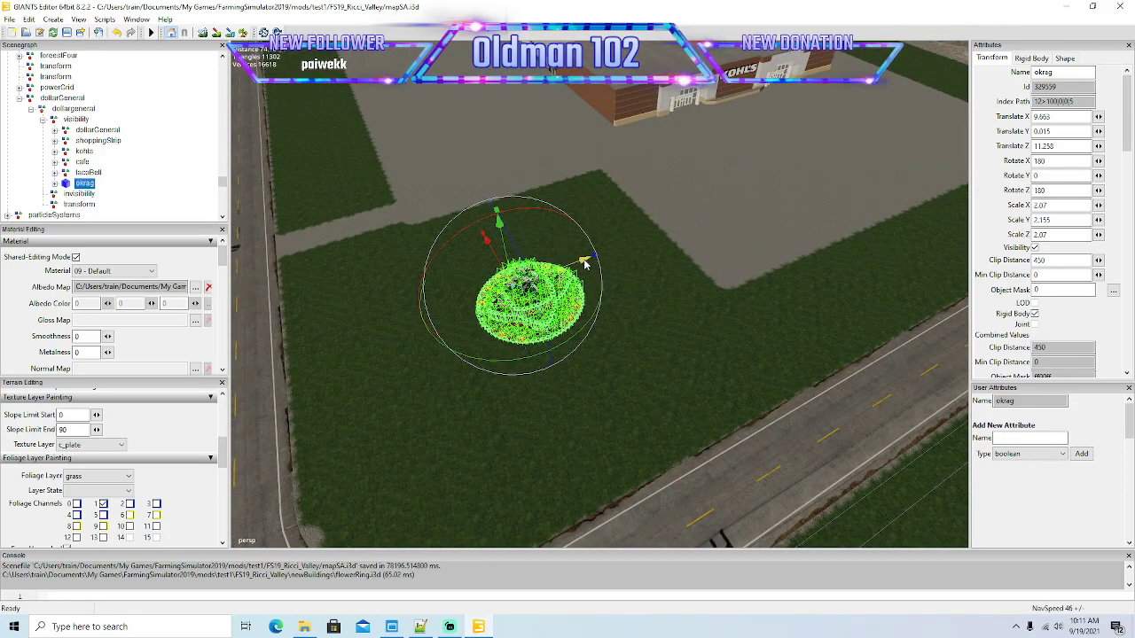
{"action": "left_click_drag", "start_coordinate": [584, 263], "coordinate": [744, 309]}
{"action": "scroll", "coordinate": [461, 325], "scroll_direction": "up", "scroll_amount": 5}
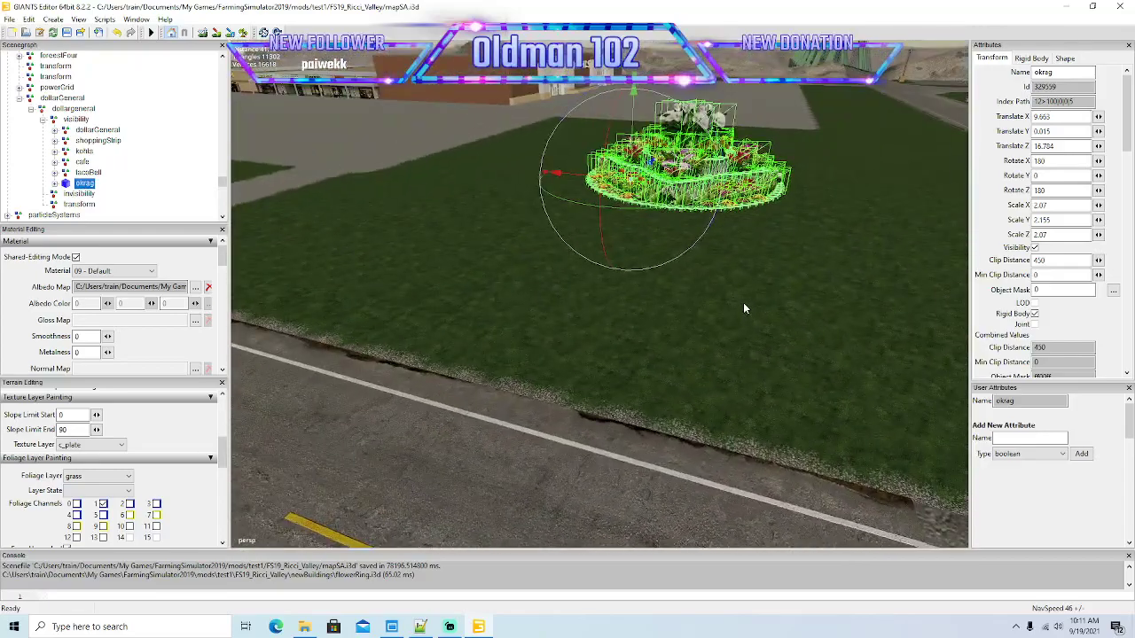
{"action": "left_click_drag", "start_coordinate": [583, 188], "coordinate": [601, 189]}
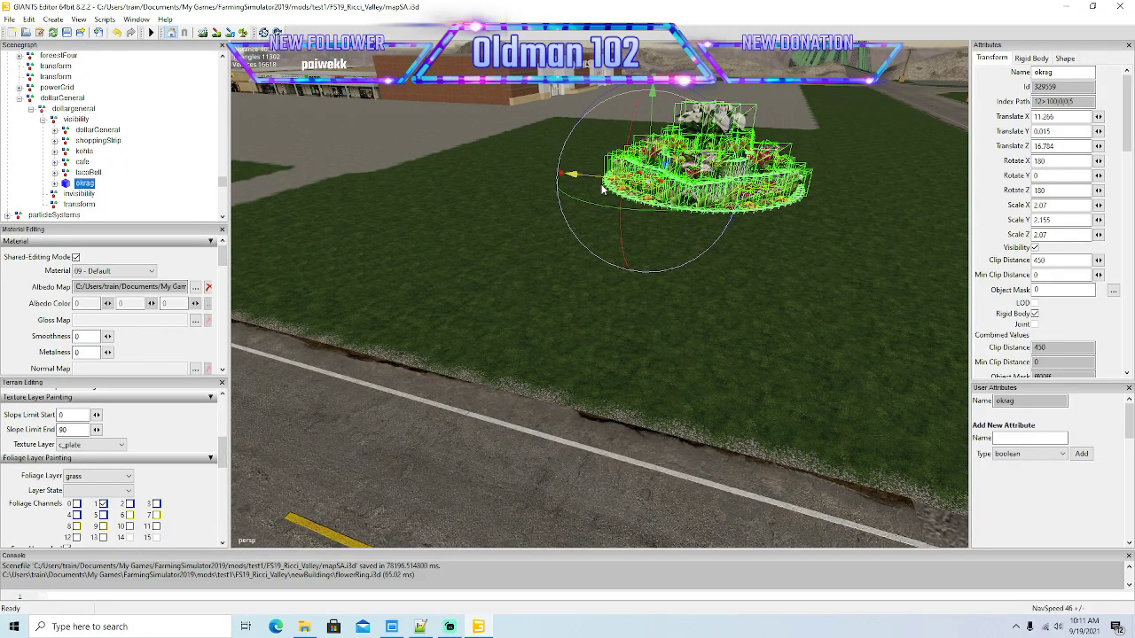
{"action": "scroll", "coordinate": [568, 252], "scroll_direction": "down", "scroll_amount": 6}
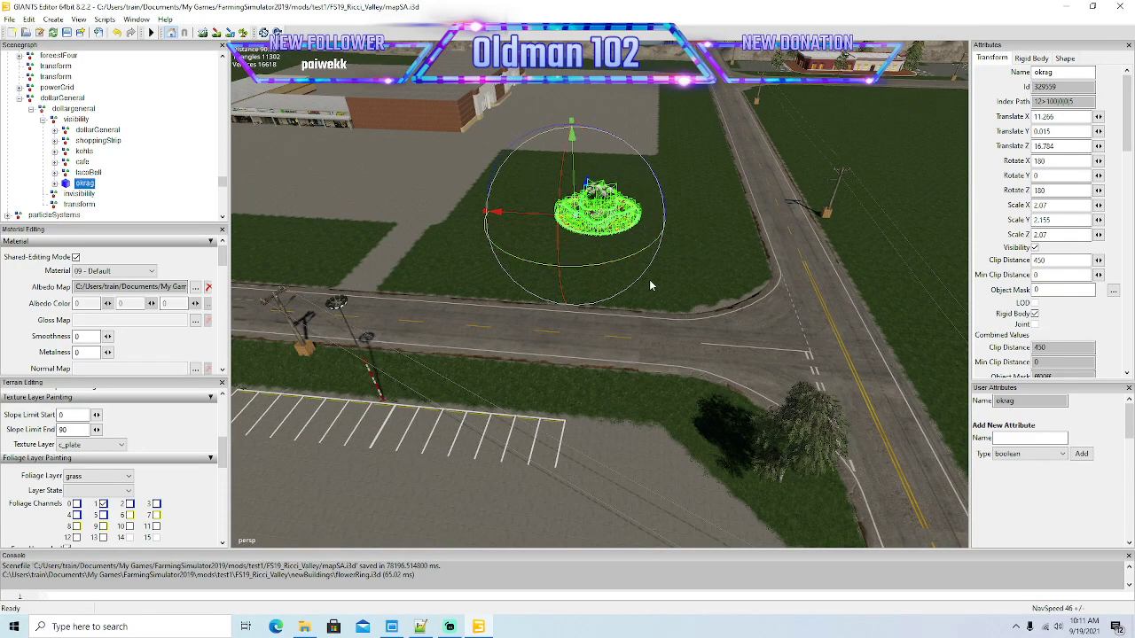
{"action": "left_click_drag", "start_coordinate": [649, 281], "coordinate": [630, 305], "text": "alt"}
{"action": "left_click_drag", "start_coordinate": [596, 212], "coordinate": [598, 212]}
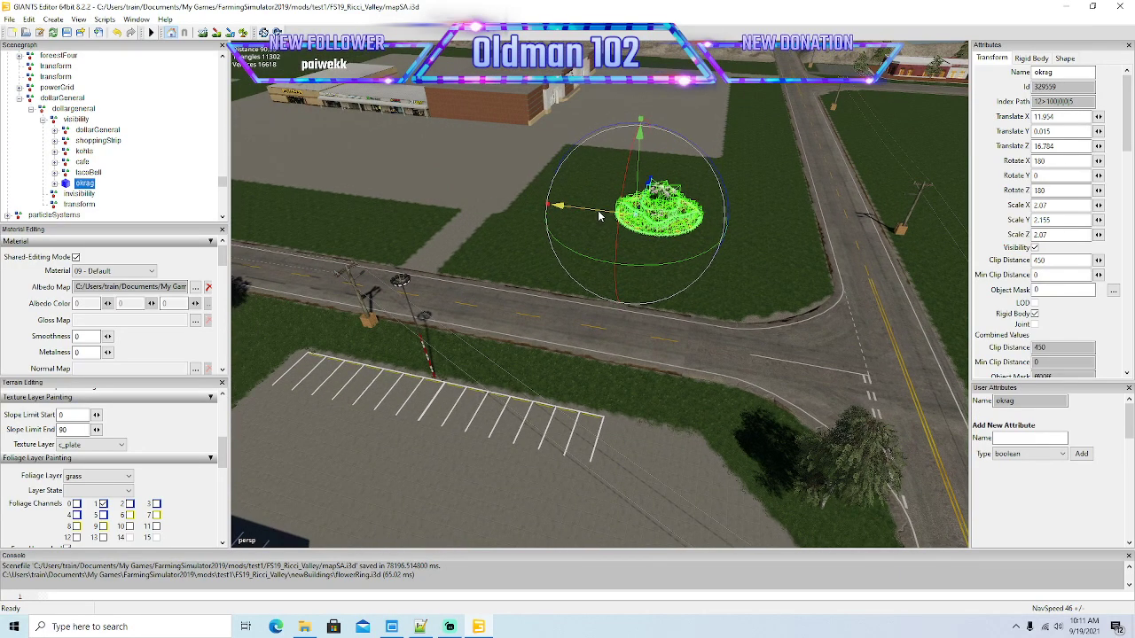
Step: Duplicate the flower ring and move the copy to about X -189.728, on the roadside grass near the Taco Bell sign
{"action": "left_click_drag", "start_coordinate": [589, 253], "coordinate": [429, 174], "text": "alt"}
{"action": "scroll", "coordinate": [581, 273], "scroll_direction": "down", "scroll_amount": 4}
{"action": "scroll", "coordinate": [452, 189], "scroll_direction": "up", "scroll_amount": 2}
{"action": "scroll", "coordinate": [429, 174], "scroll_direction": "up", "scroll_amount": 10}
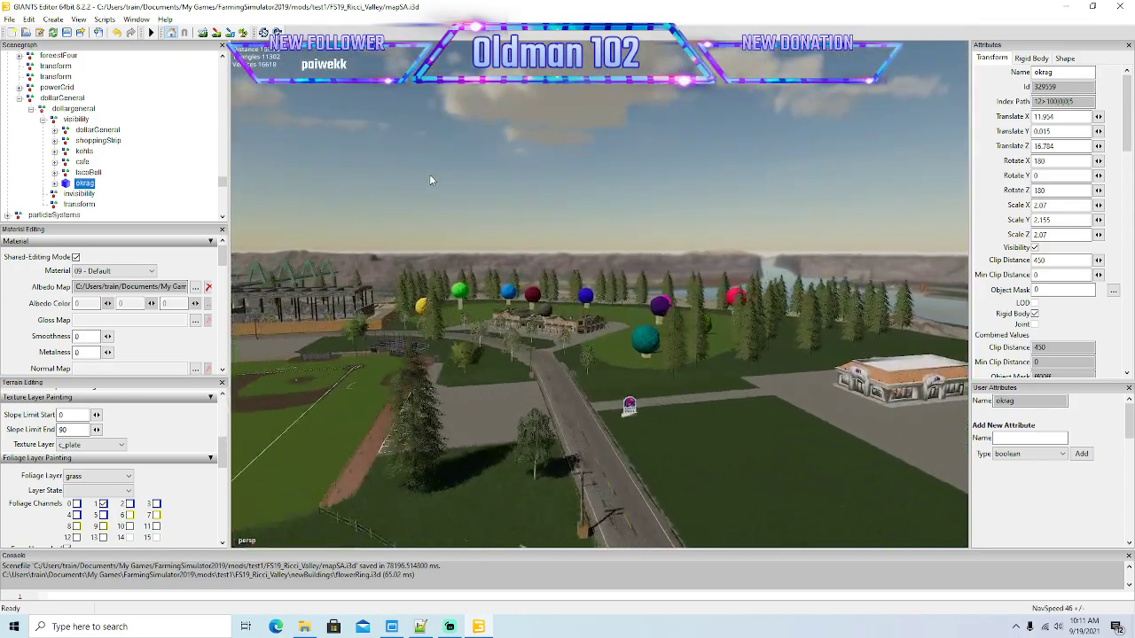
{"action": "right_click_drag", "start_coordinate": [429, 174], "coordinate": [801, 257]}
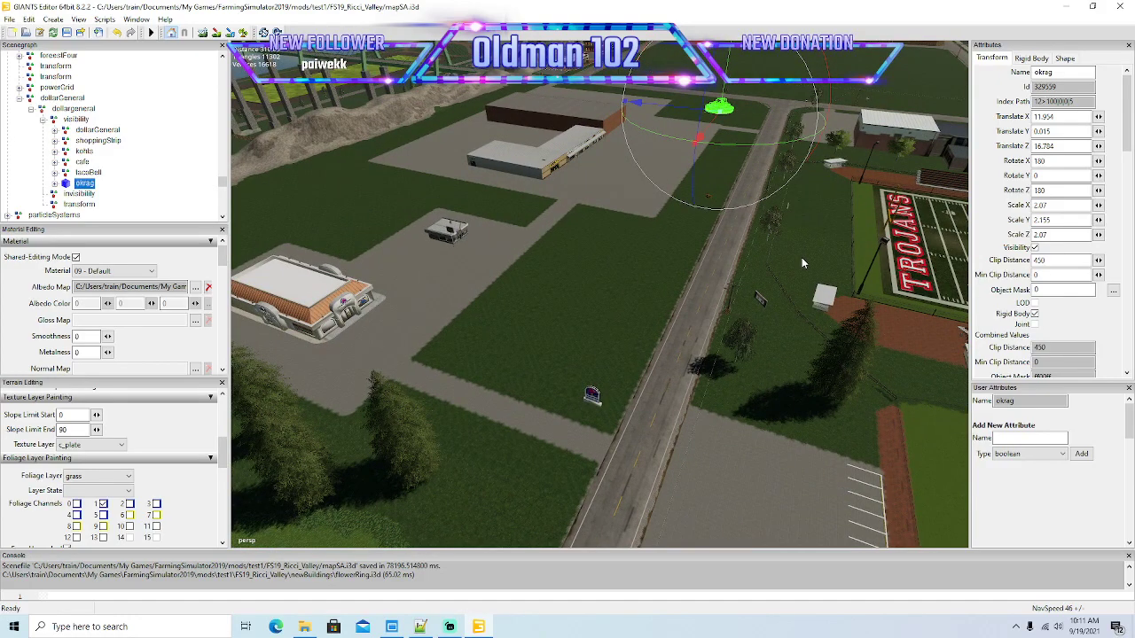
{"action": "key", "text": "ctrl+d"}
{"action": "key", "text": "ctrl+d"}
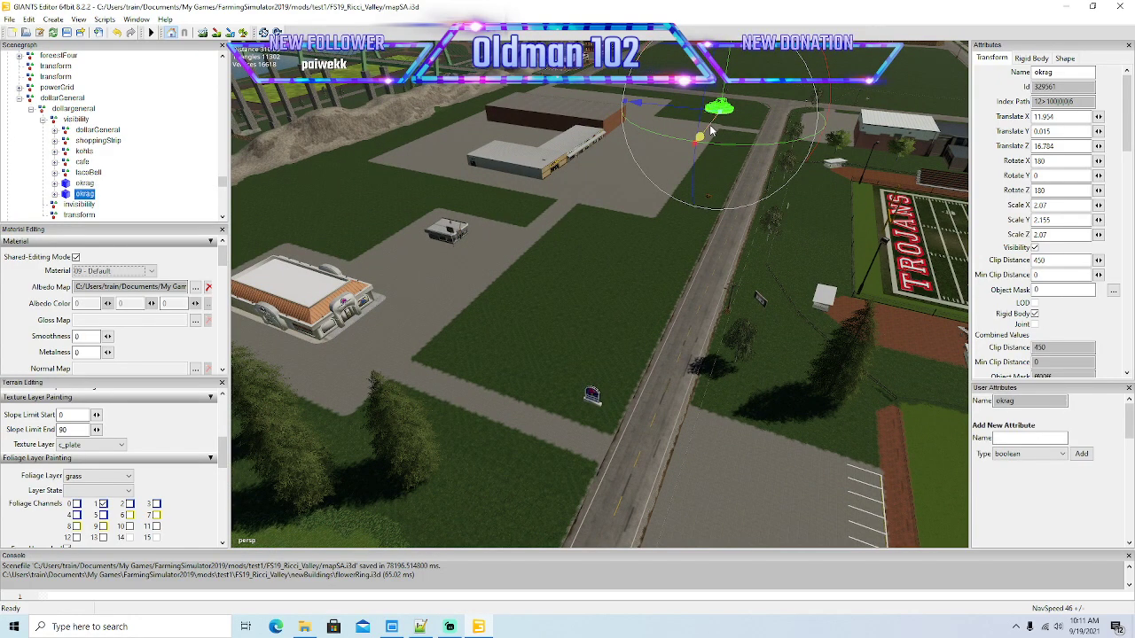
{"action": "left_click_drag", "start_coordinate": [710, 130], "coordinate": [431, 480]}
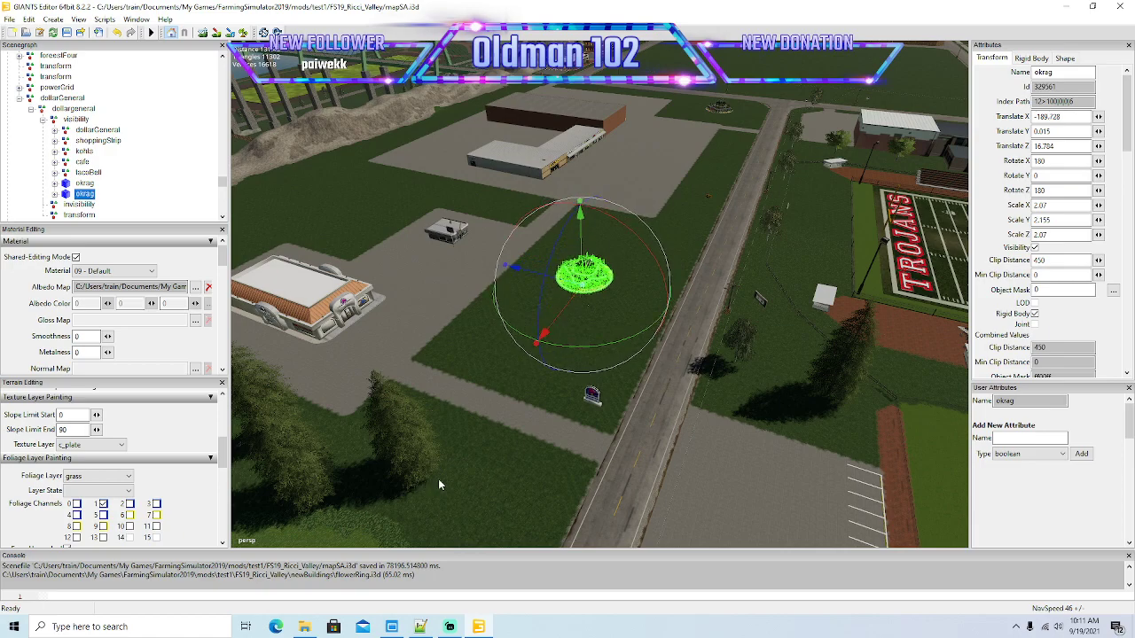
Step: Fine-tune the second flower ring's position on the roadside grass to about X -194.306, Z 19.262
{"action": "right_click_drag", "start_coordinate": [696, 429], "coordinate": [594, 399]}
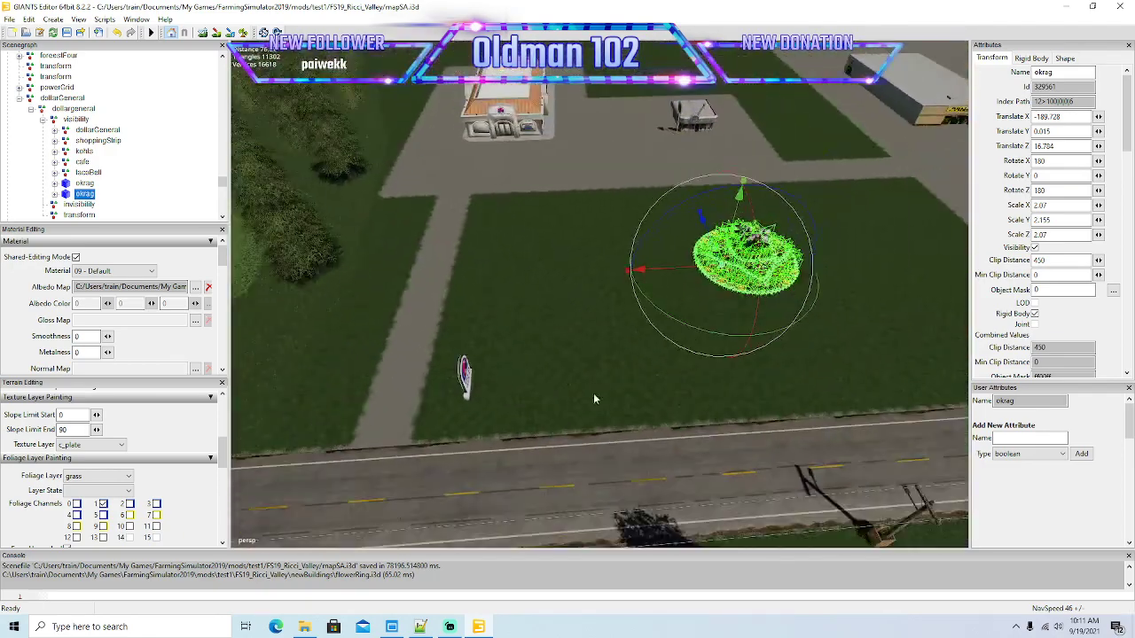
{"action": "left_click_drag", "start_coordinate": [676, 268], "coordinate": [669, 270]}
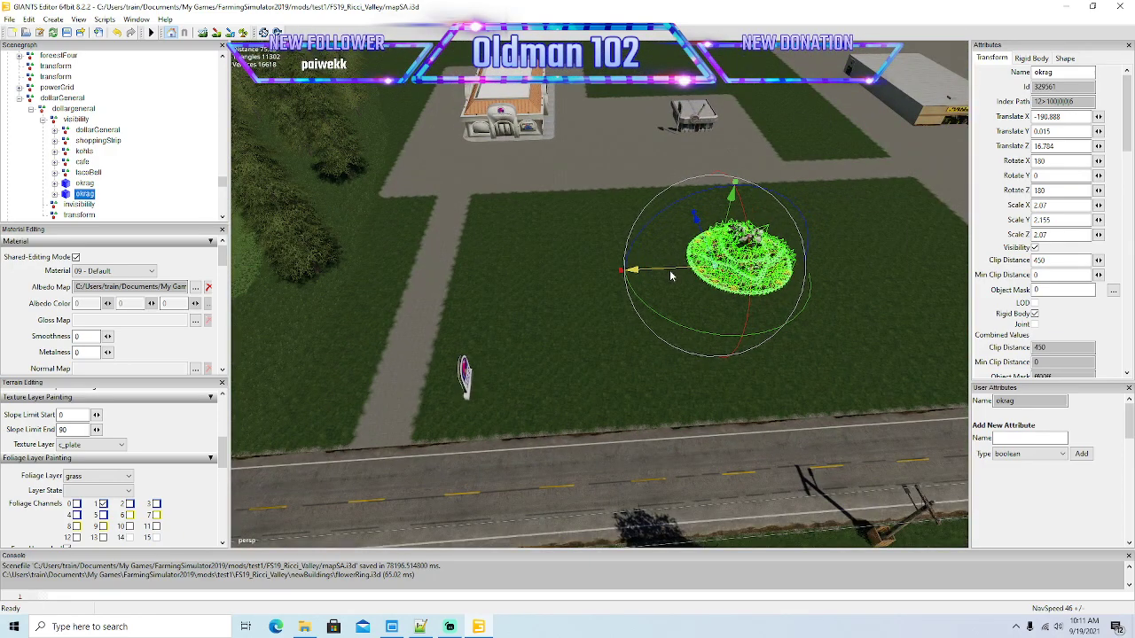
{"action": "right_click_drag", "start_coordinate": [669, 270], "coordinate": [724, 303]}
{"action": "scroll", "coordinate": [723, 299], "scroll_direction": "up", "scroll_amount": 5}
{"action": "left_click_drag", "start_coordinate": [714, 306], "coordinate": [627, 341], "text": "alt"}
{"action": "scroll", "coordinate": [646, 328], "scroll_direction": "down", "scroll_amount": 4}
{"action": "scroll", "coordinate": [646, 328], "scroll_direction": "down", "scroll_amount": 3}
{"action": "left_click_drag", "start_coordinate": [562, 263], "coordinate": [541, 262]}
{"action": "left_click_drag", "start_coordinate": [596, 365], "coordinate": [859, 368], "text": "alt"}
{"action": "scroll", "coordinate": [564, 333], "scroll_direction": "up", "scroll_amount": 3}
{"action": "scroll", "coordinate": [564, 333], "scroll_direction": "up", "scroll_amount": 3}
{"action": "scroll", "coordinate": [886, 365], "scroll_direction": "down", "scroll_amount": 4}
{"action": "left_click_drag", "start_coordinate": [572, 304], "coordinate": [589, 307]}
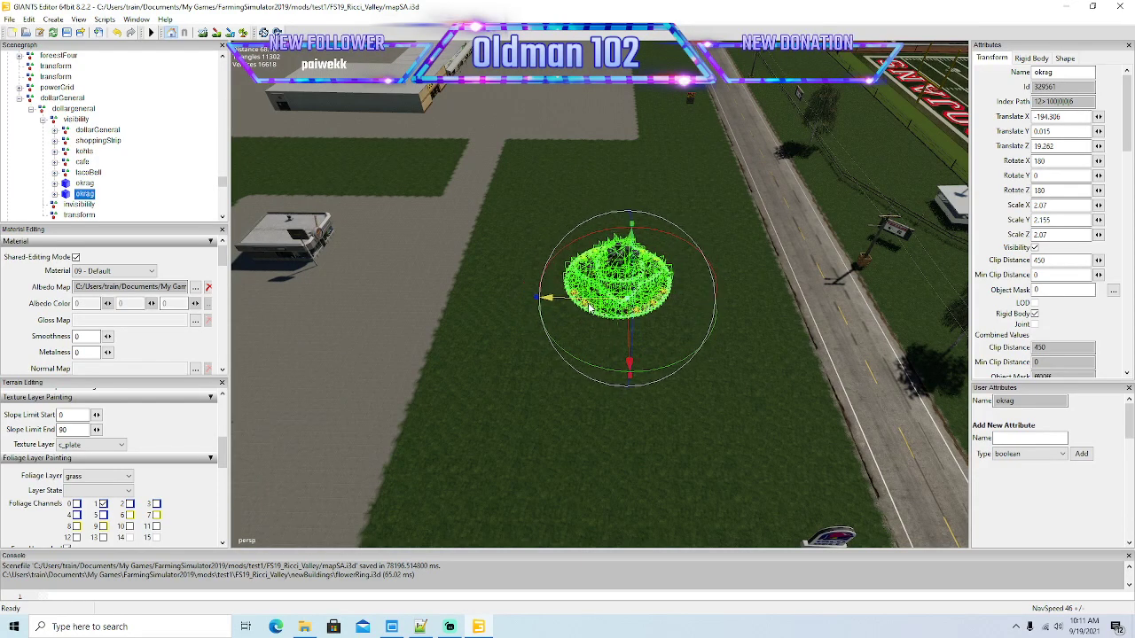
Step: Examine the second flower ring's placement relative to the road, the Taco Bell, the cafe and the shopping strip
{"action": "left_click_drag", "start_coordinate": [589, 308], "coordinate": [644, 407], "text": "alt"}
{"action": "scroll", "coordinate": [658, 385], "scroll_direction": "up", "scroll_amount": 6}
{"action": "key", "text": "f"}
{"action": "scroll", "coordinate": [634, 405], "scroll_direction": "down", "scroll_amount": 5}
{"action": "right_click_drag", "start_coordinate": [644, 408], "coordinate": [659, 398]}
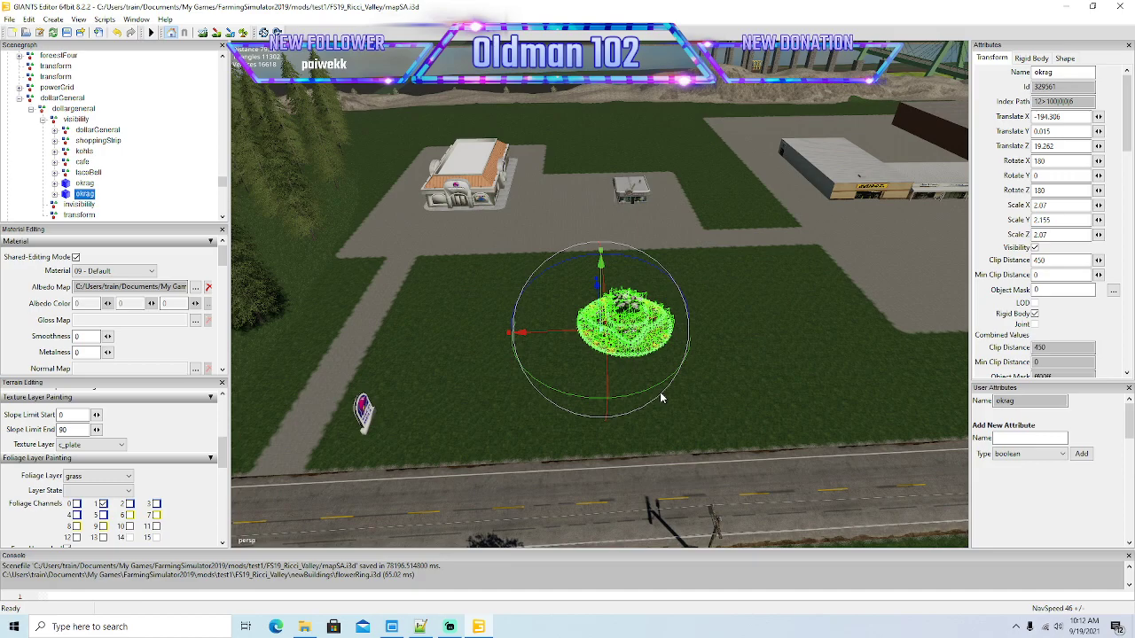
{"action": "left_click_drag", "start_coordinate": [766, 365], "coordinate": [804, 373], "text": "alt"}
{"action": "right_click_drag", "start_coordinate": [671, 350], "coordinate": [713, 351]}
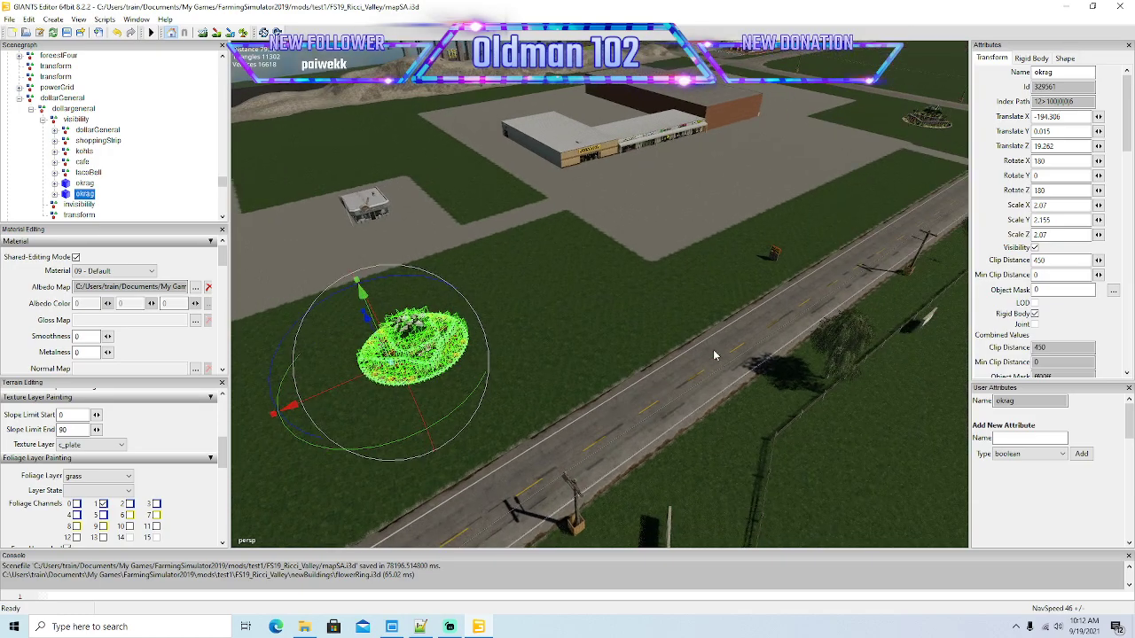
{"action": "left_click_drag", "start_coordinate": [702, 297], "coordinate": [665, 314], "text": "alt"}
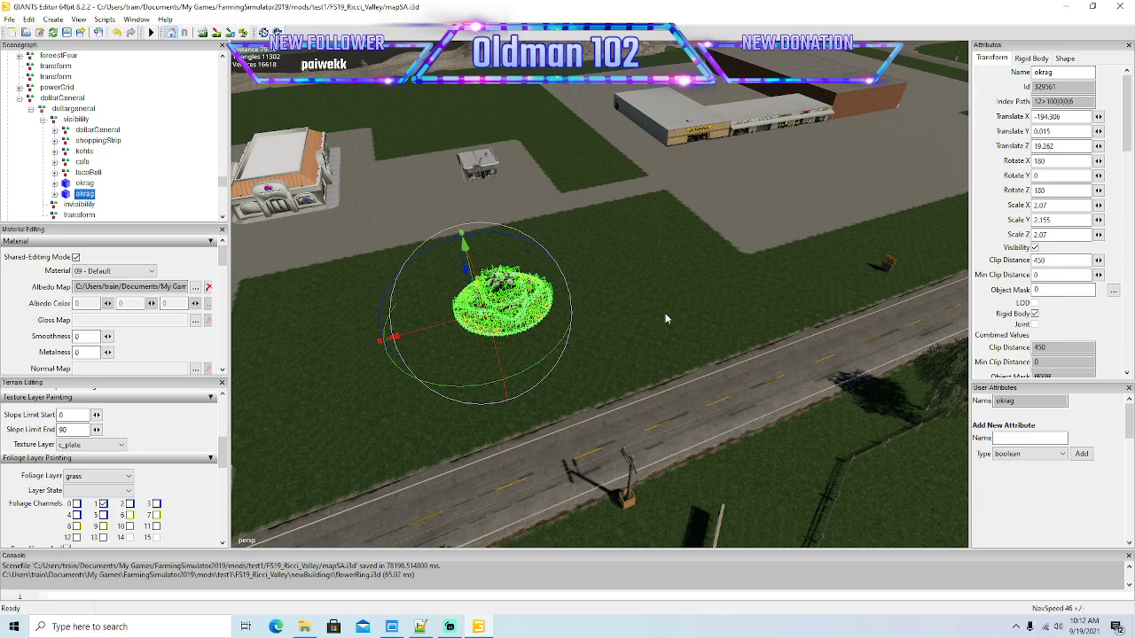
{"action": "left_click_drag", "start_coordinate": [671, 305], "coordinate": [800, 401], "text": "alt"}
Step: Duplicate the front_parking lines with handicap spaces at the school and offset the copy to about X 7.629
{"action": "scroll", "coordinate": [779, 227], "scroll_direction": "up", "scroll_amount": 5}
{"action": "scroll", "coordinate": [778, 222], "scroll_direction": "up", "scroll_amount": 4}
{"action": "scroll", "coordinate": [747, 211], "scroll_direction": "up", "scroll_amount": 10}
{"action": "scroll", "coordinate": [726, 370], "scroll_direction": "down", "scroll_amount": 10}
{"action": "scroll", "coordinate": [645, 325], "scroll_direction": "up", "scroll_amount": 10}
{"action": "scroll", "coordinate": [645, 324], "scroll_direction": "up", "scroll_amount": 10}
{"action": "left_click", "coordinate": [689, 374]}
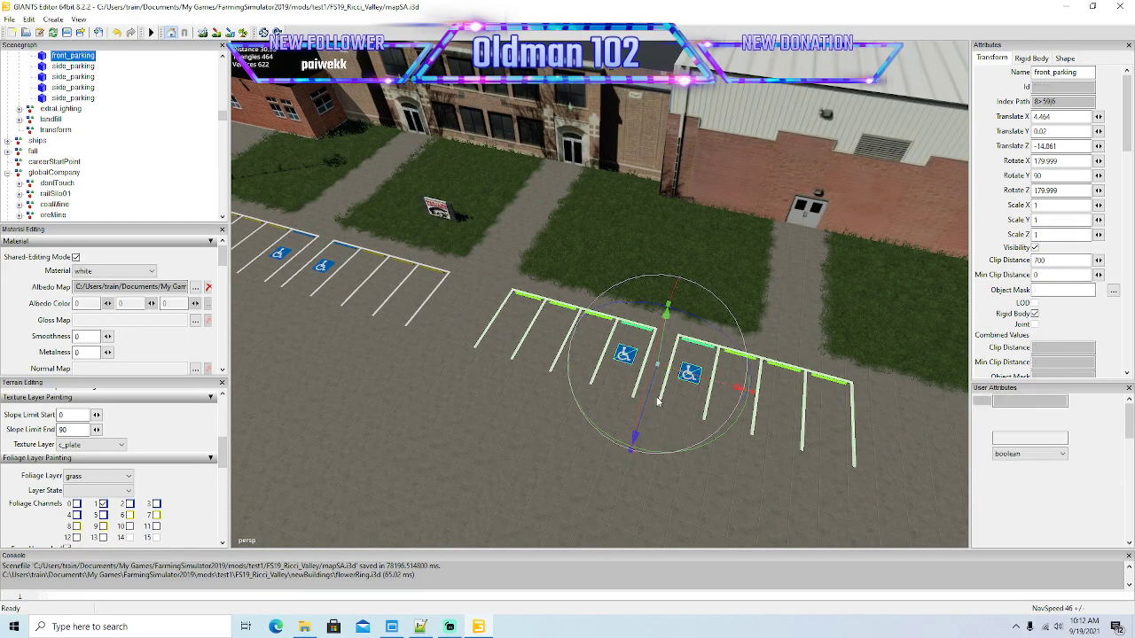
{"action": "key", "text": "ctrl+d"}
{"action": "left_click_drag", "start_coordinate": [656, 390], "coordinate": [645, 440]}
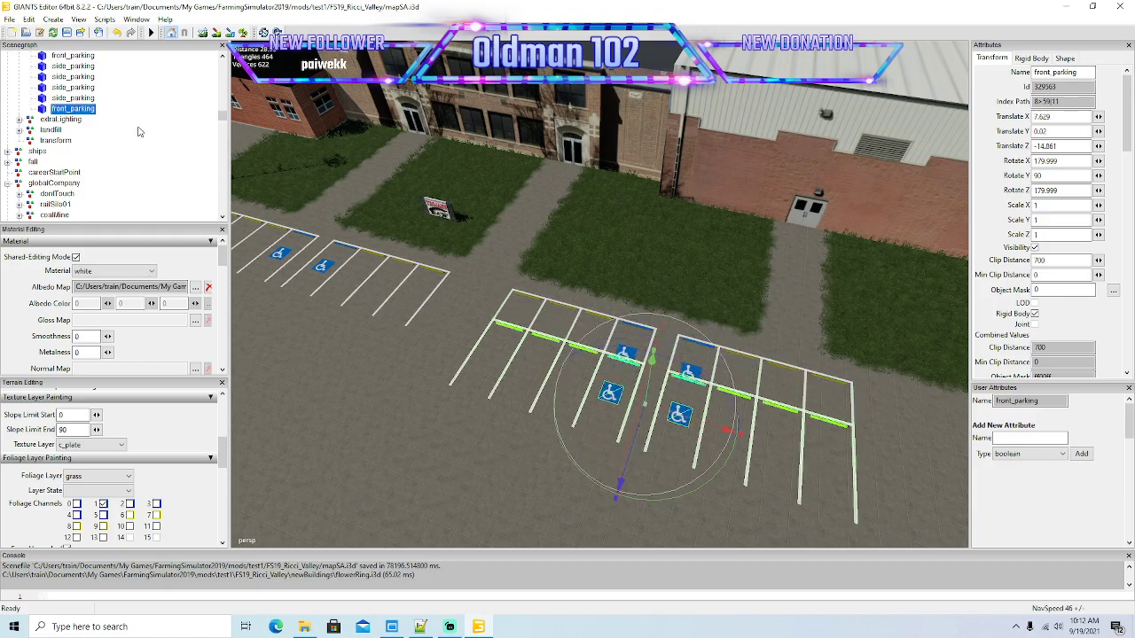
Step: Cut the duplicated front_parking row and paste it into the visibility group under dollarGeneral
{"action": "scroll", "coordinate": [140, 138], "scroll_direction": "down", "scroll_amount": 10}
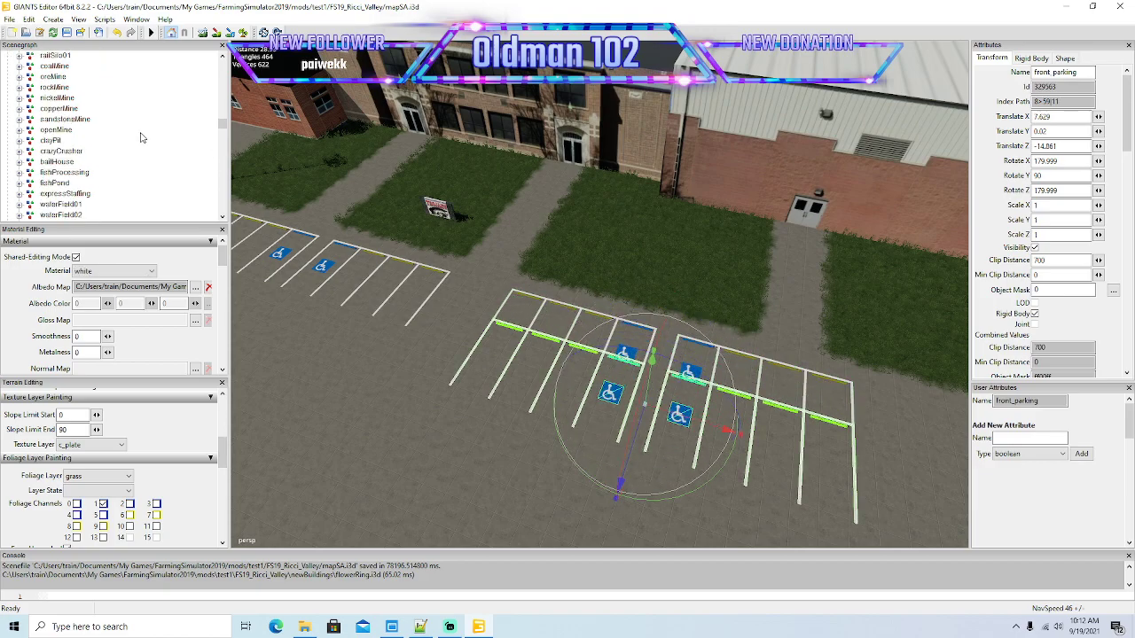
{"action": "scroll", "coordinate": [140, 133], "scroll_direction": "down", "scroll_amount": 10}
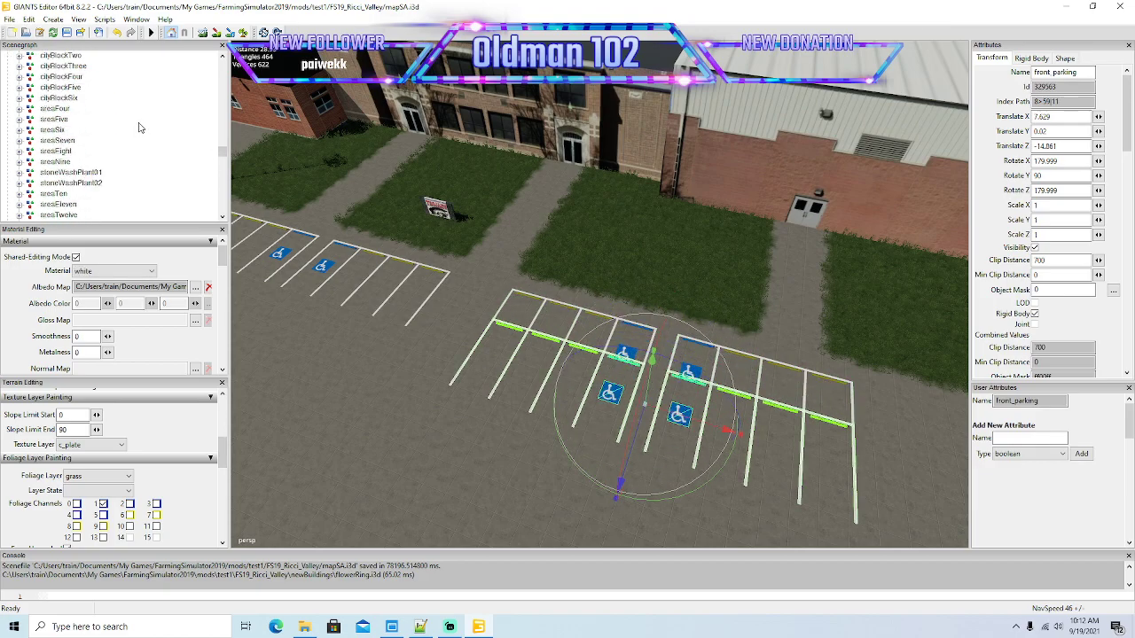
{"action": "scroll", "coordinate": [138, 123], "scroll_direction": "down", "scroll_amount": 10}
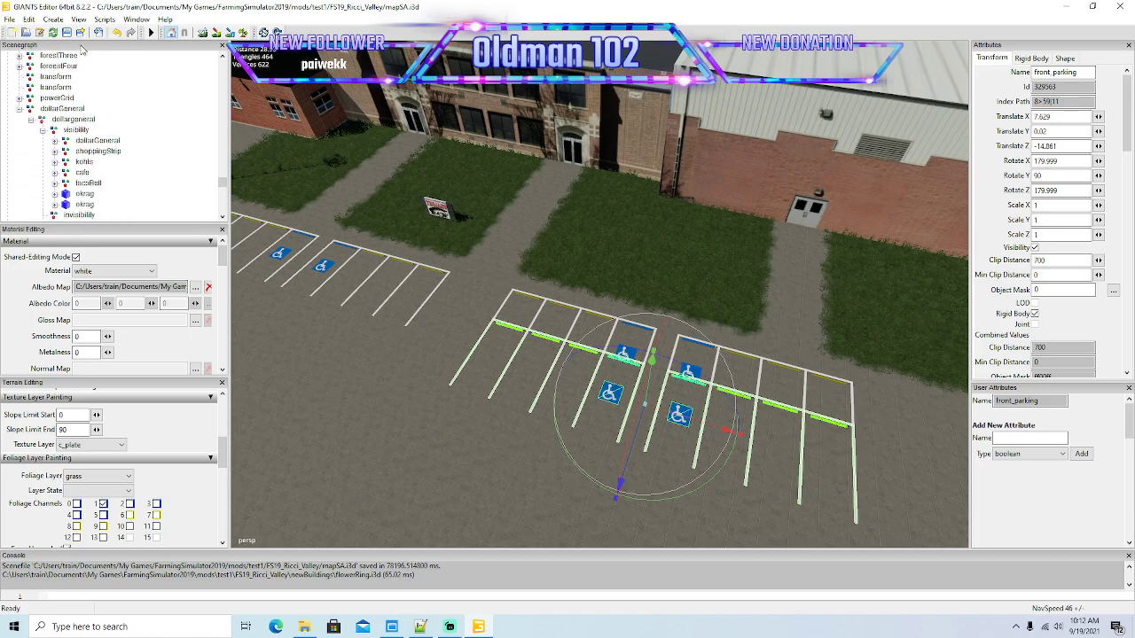
{"action": "left_click", "coordinate": [28, 18]}
{"action": "left_click", "coordinate": [52, 96]}
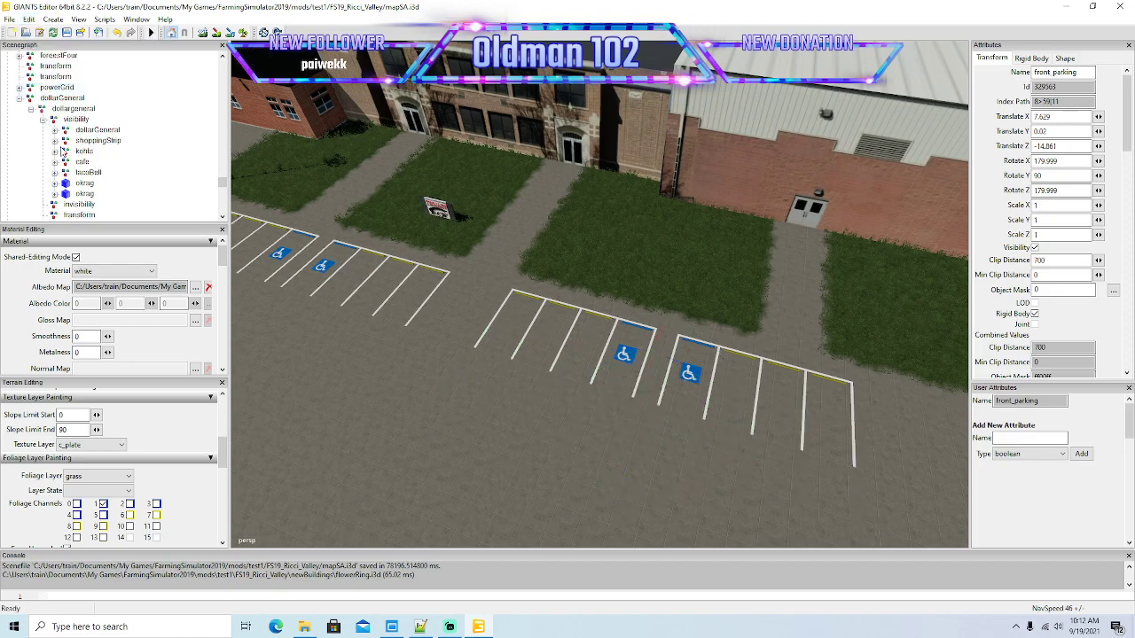
{"action": "left_click", "coordinate": [75, 119]}
{"action": "left_click", "coordinate": [28, 19]}
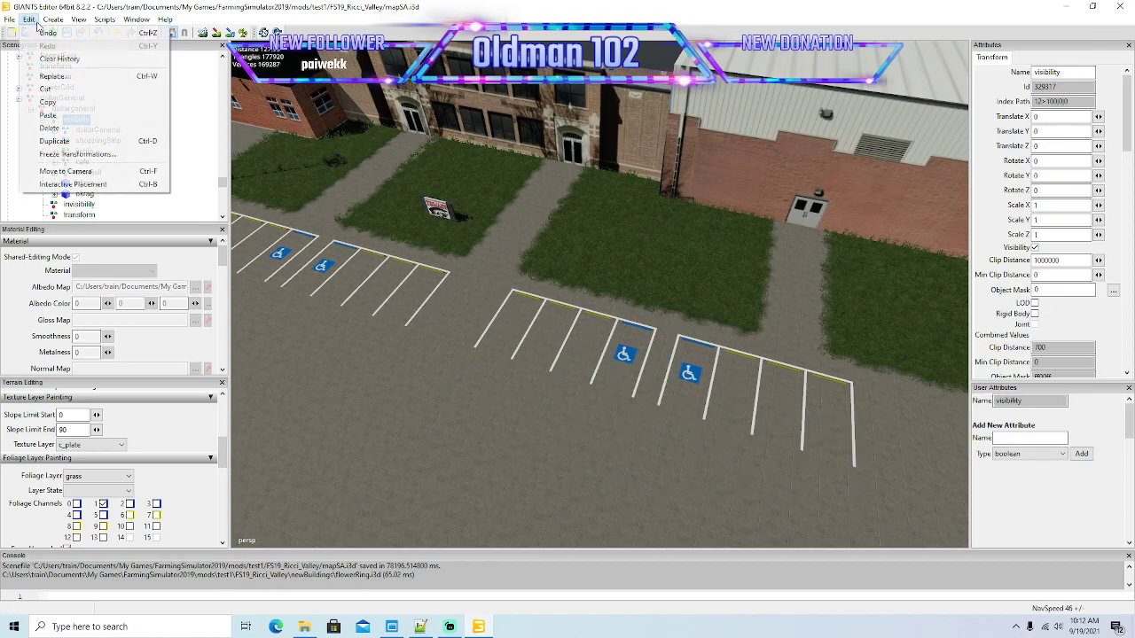
{"action": "left_click", "coordinate": [49, 115]}
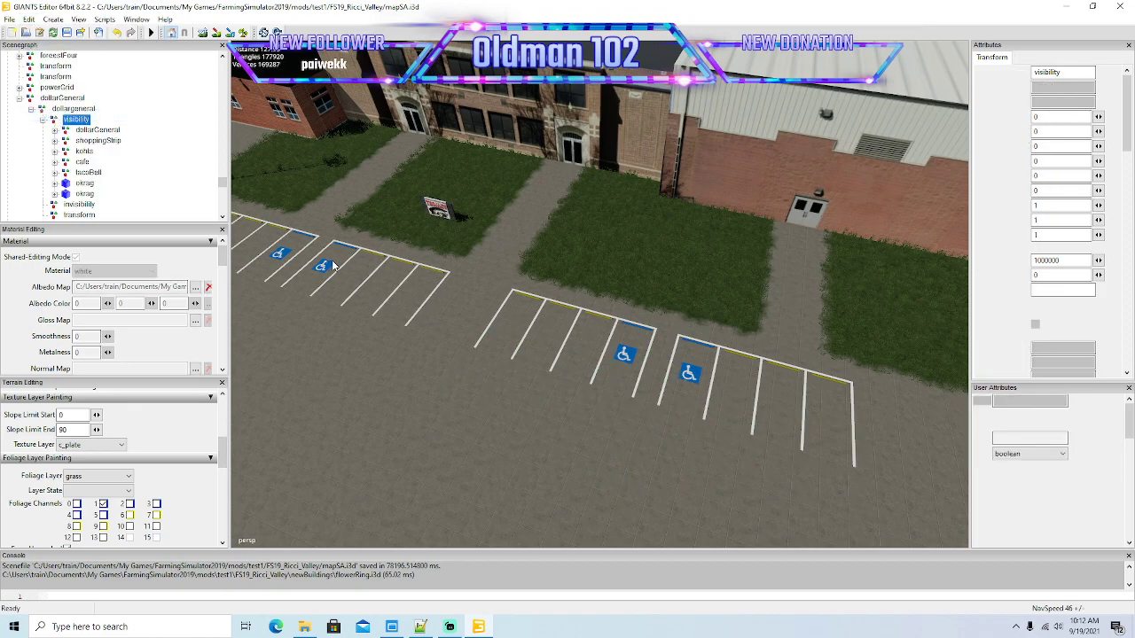
Step: Duplicate the side_parking row beside the brick building and shift the copy to Translate Z about -49.57
{"action": "left_click_drag", "start_coordinate": [348, 344], "coordinate": [543, 296], "text": "alt"}
{"action": "scroll", "coordinate": [545, 294], "scroll_direction": "up", "scroll_amount": 5}
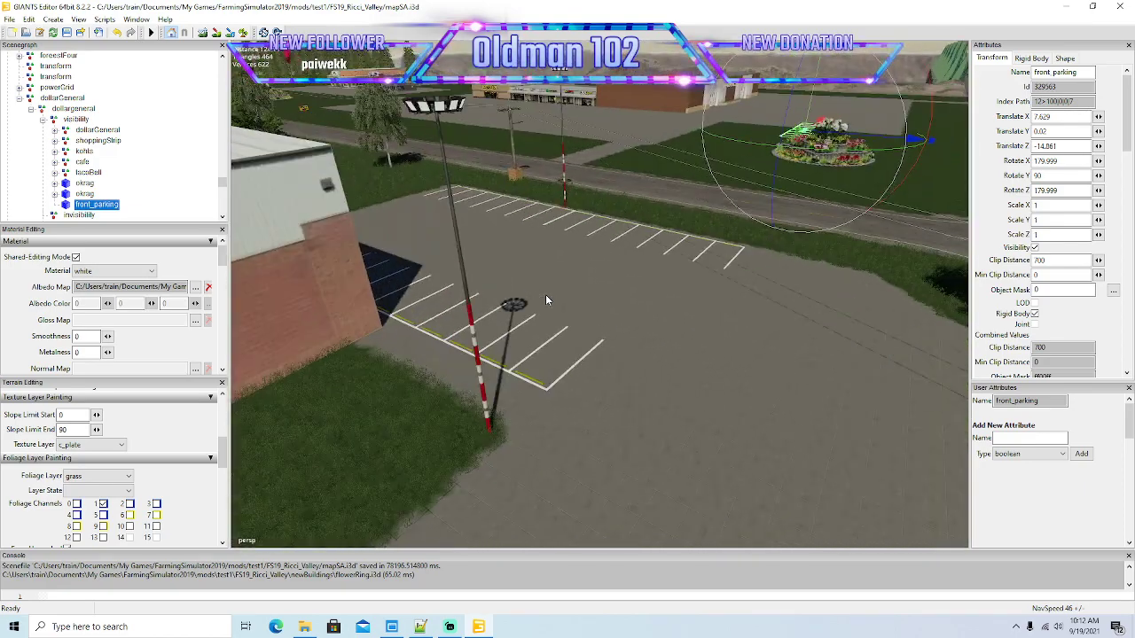
{"action": "right_click_drag", "start_coordinate": [528, 316], "coordinate": [431, 386]}
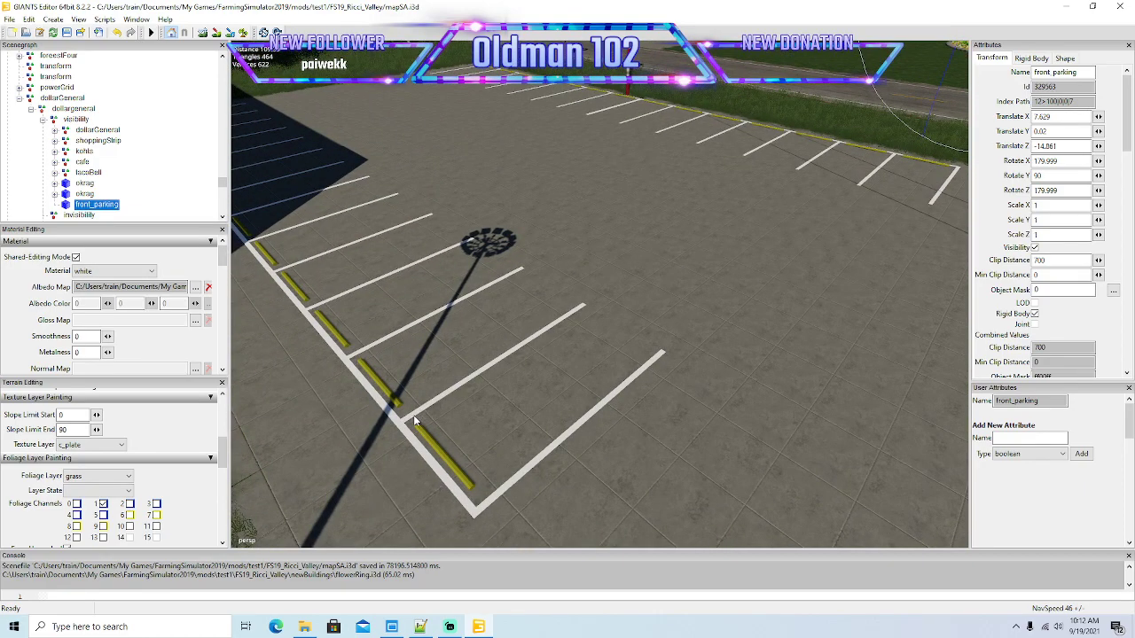
{"action": "left_click", "coordinate": [424, 435]}
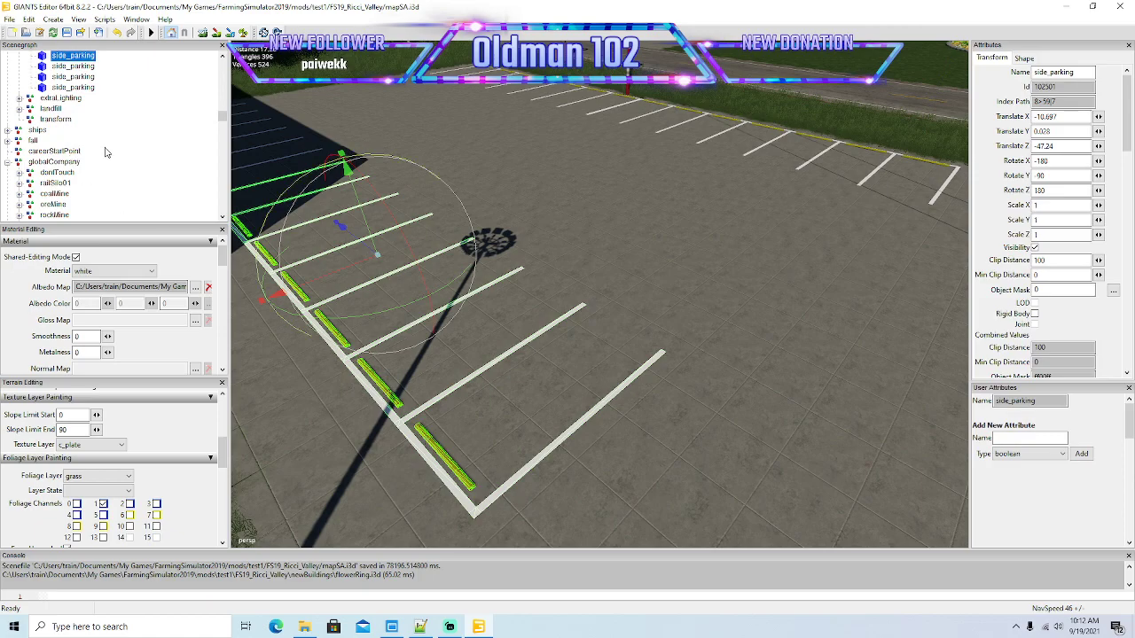
{"action": "scroll", "coordinate": [113, 144], "scroll_direction": "up", "scroll_amount": 2}
{"action": "key", "text": "ctrl+d"}
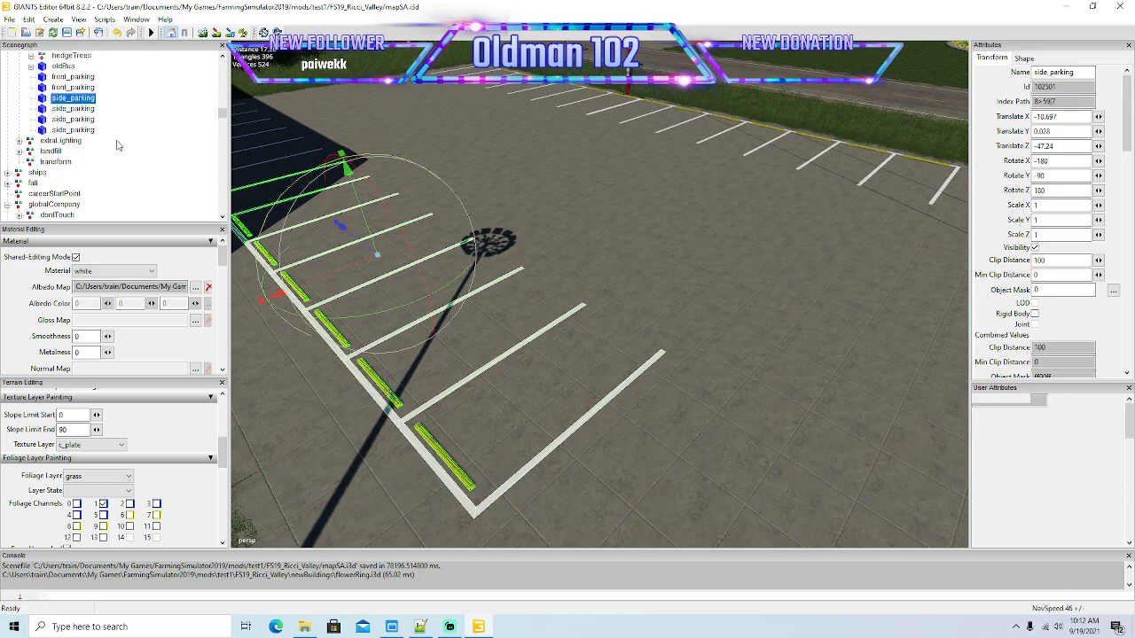
{"action": "left_click_drag", "start_coordinate": [354, 268], "coordinate": [414, 244]}
Step: Cut the side_parking copy and paste it into the visibility group under dollarGeneral
{"action": "scroll", "coordinate": [141, 152], "scroll_direction": "down", "scroll_amount": 6}
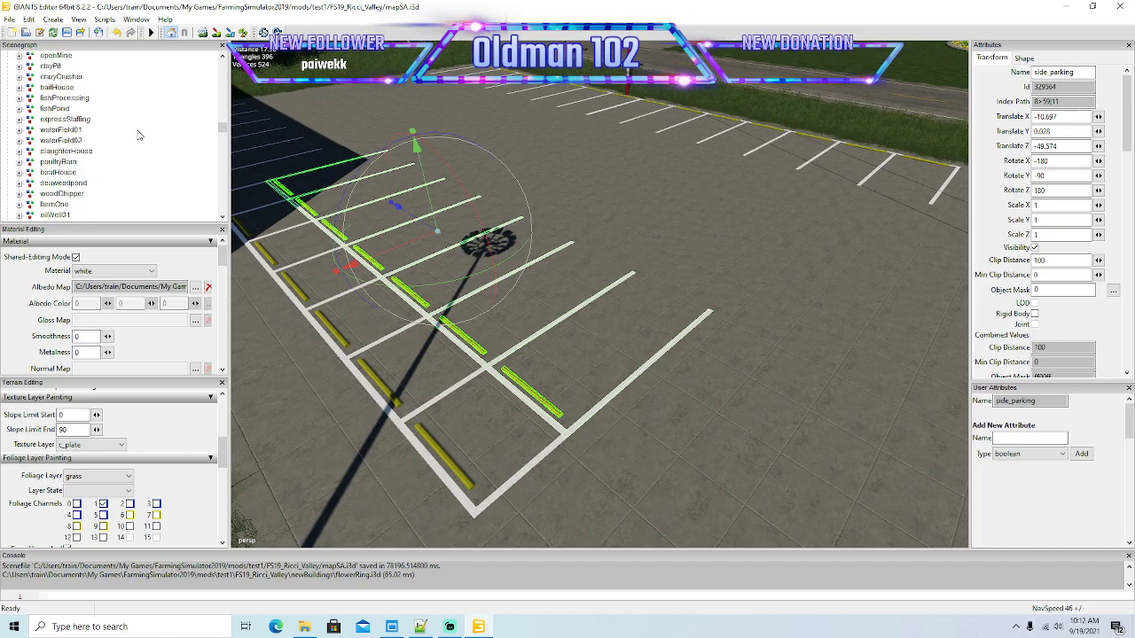
{"action": "scroll", "coordinate": [136, 130], "scroll_direction": "down", "scroll_amount": 10}
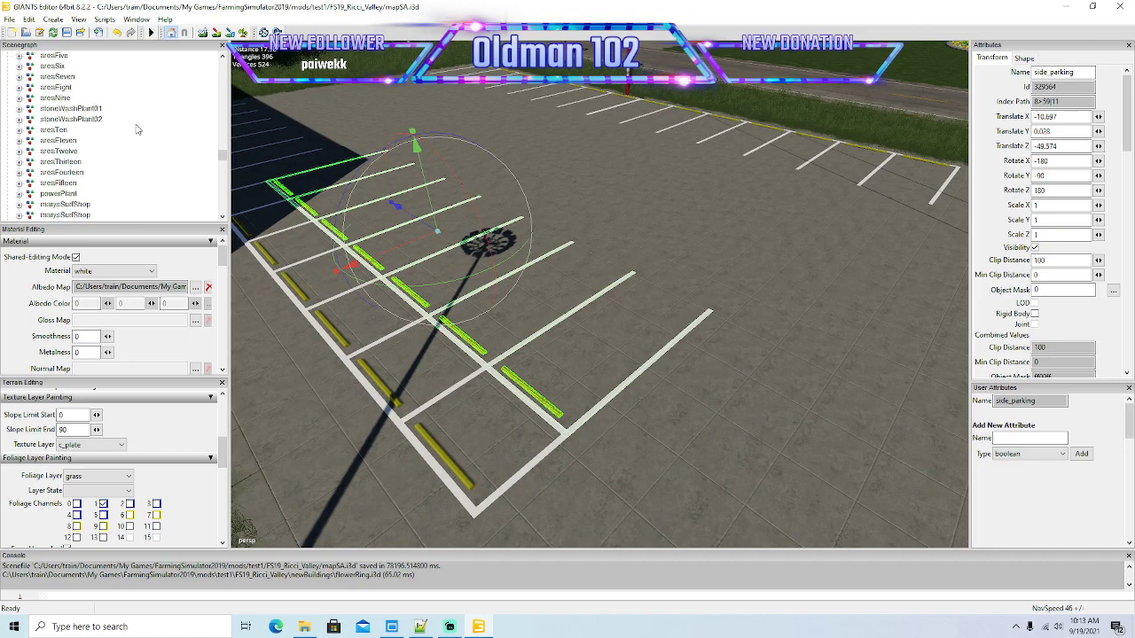
{"action": "scroll", "coordinate": [136, 129], "scroll_direction": "down", "scroll_amount": 6}
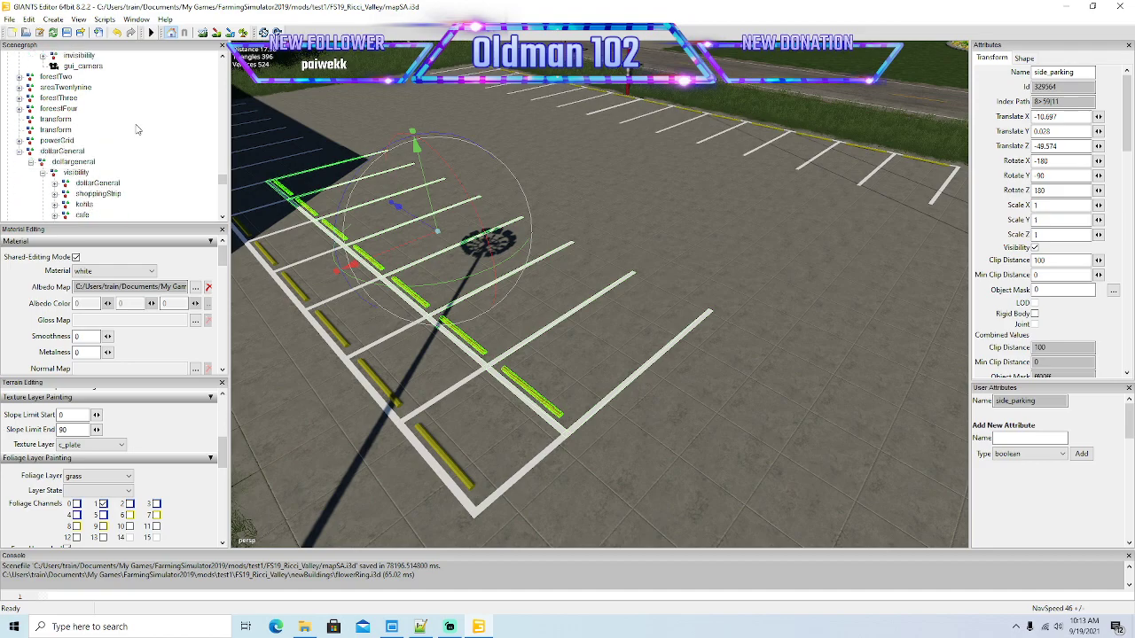
{"action": "left_click", "coordinate": [29, 19]}
{"action": "left_click", "coordinate": [49, 86]}
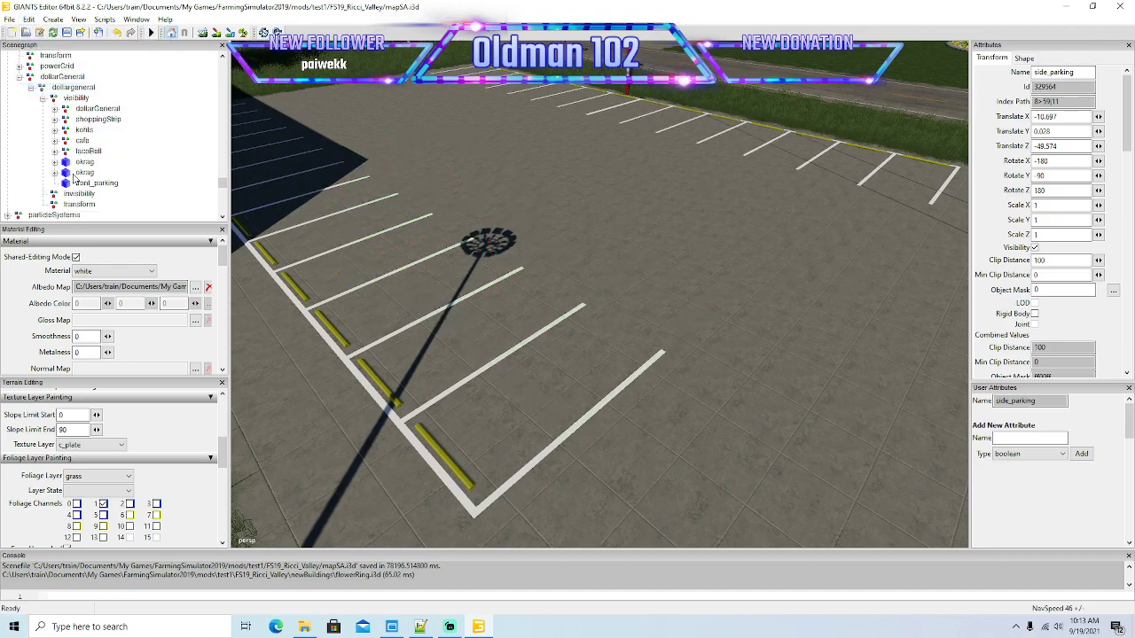
{"action": "left_click", "coordinate": [52, 100]}
{"action": "left_click", "coordinate": [29, 19]}
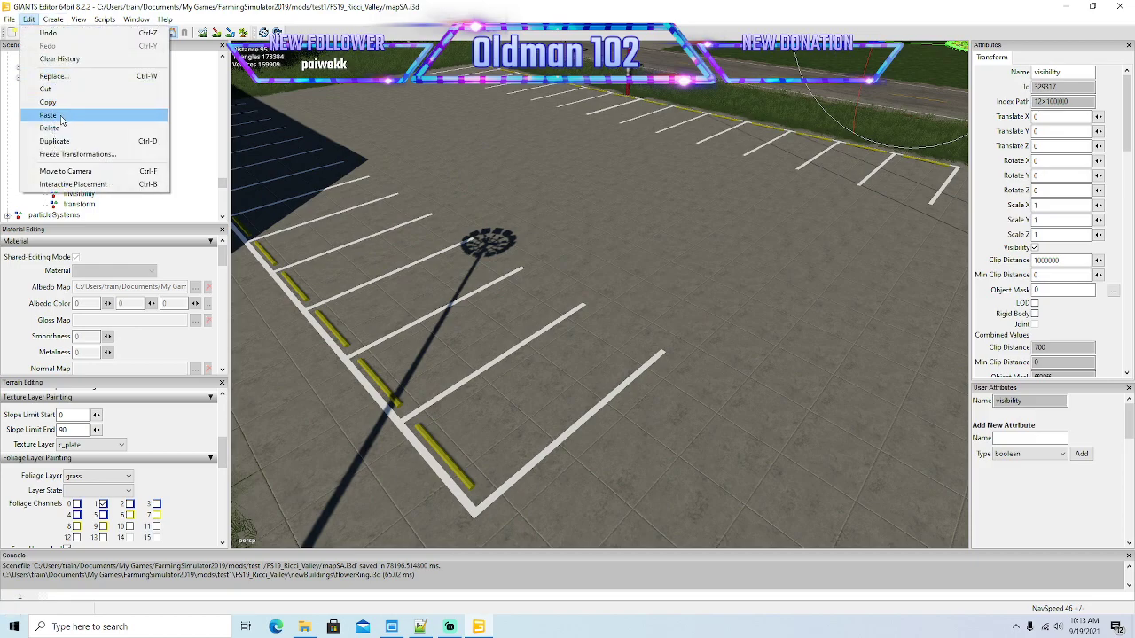
{"action": "left_click", "coordinate": [51, 115]}
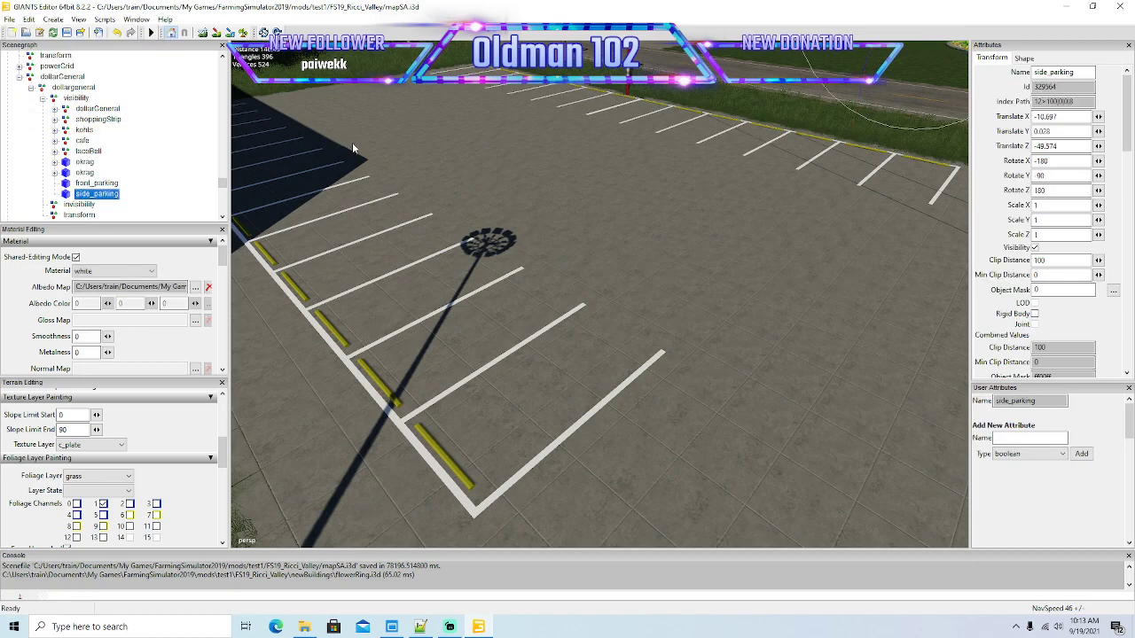
Step: Move the pasted side_parking row across the Kohl's lot to the grass beside the front_parking row and flower bed
{"action": "scroll", "coordinate": [517, 194], "scroll_direction": "down", "scroll_amount": 6}
{"action": "left_click_drag", "start_coordinate": [517, 193], "coordinate": [414, 203], "text": "alt"}
{"action": "scroll", "coordinate": [605, 97], "scroll_direction": "up", "scroll_amount": 8}
{"action": "scroll", "coordinate": [413, 202], "scroll_direction": "down", "scroll_amount": 8}
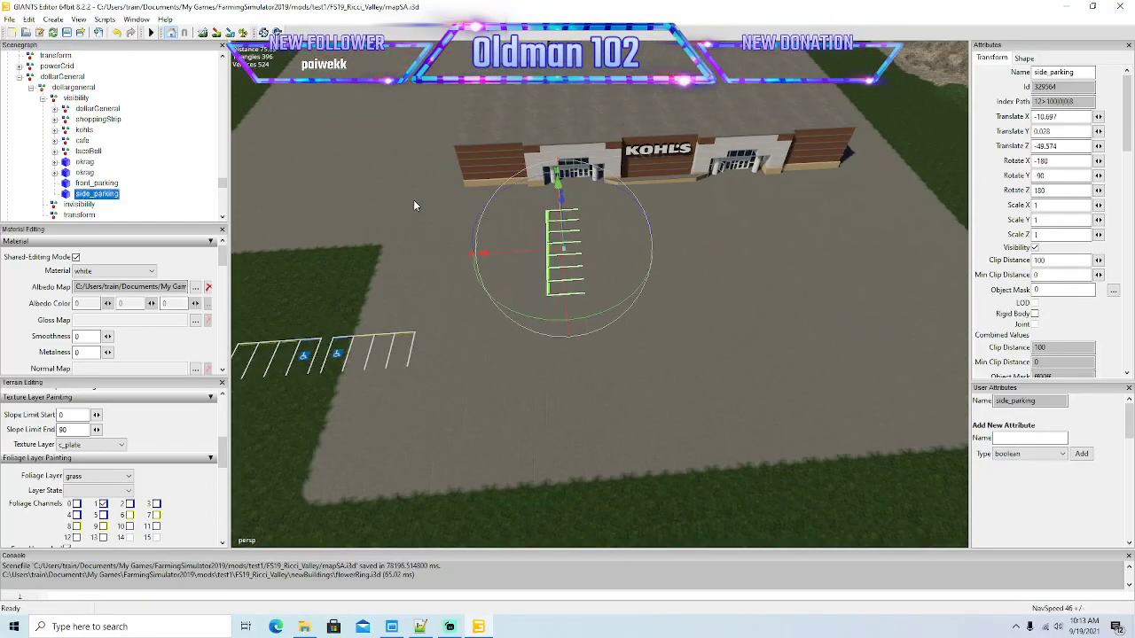
{"action": "left_click", "coordinate": [85, 183]}
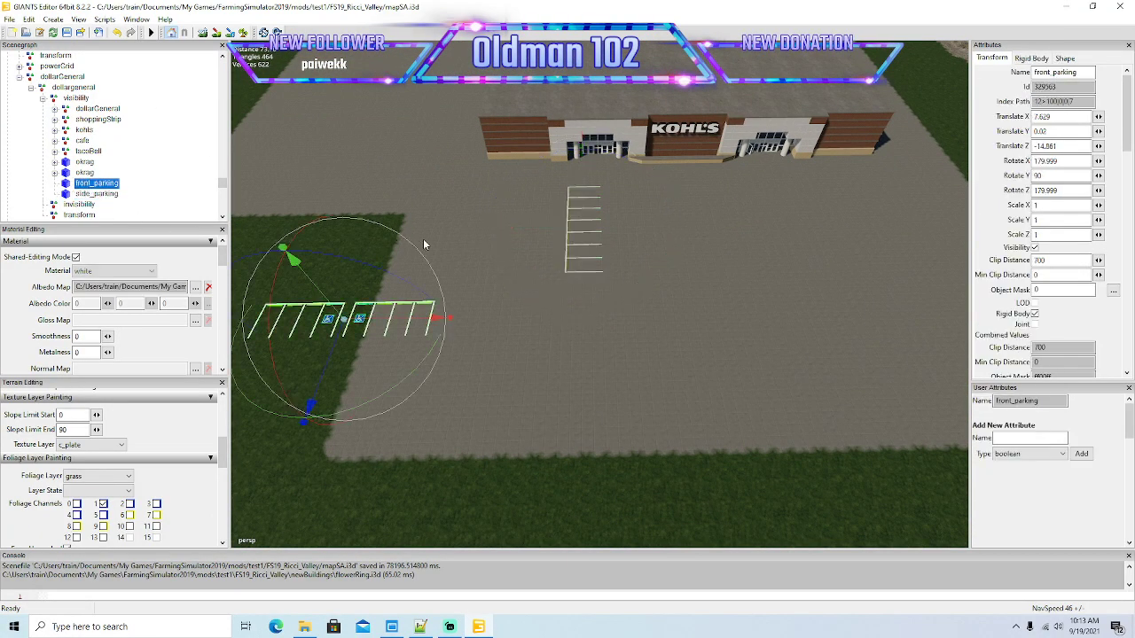
{"action": "left_click", "coordinate": [89, 194]}
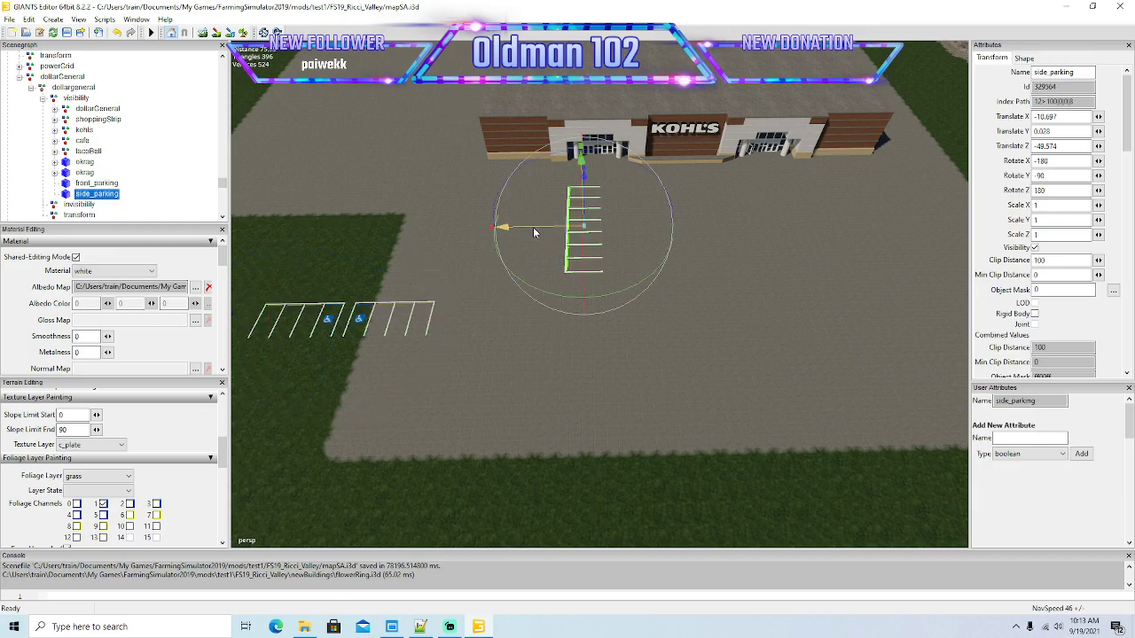
{"action": "left_click_drag", "start_coordinate": [533, 228], "coordinate": [363, 207]}
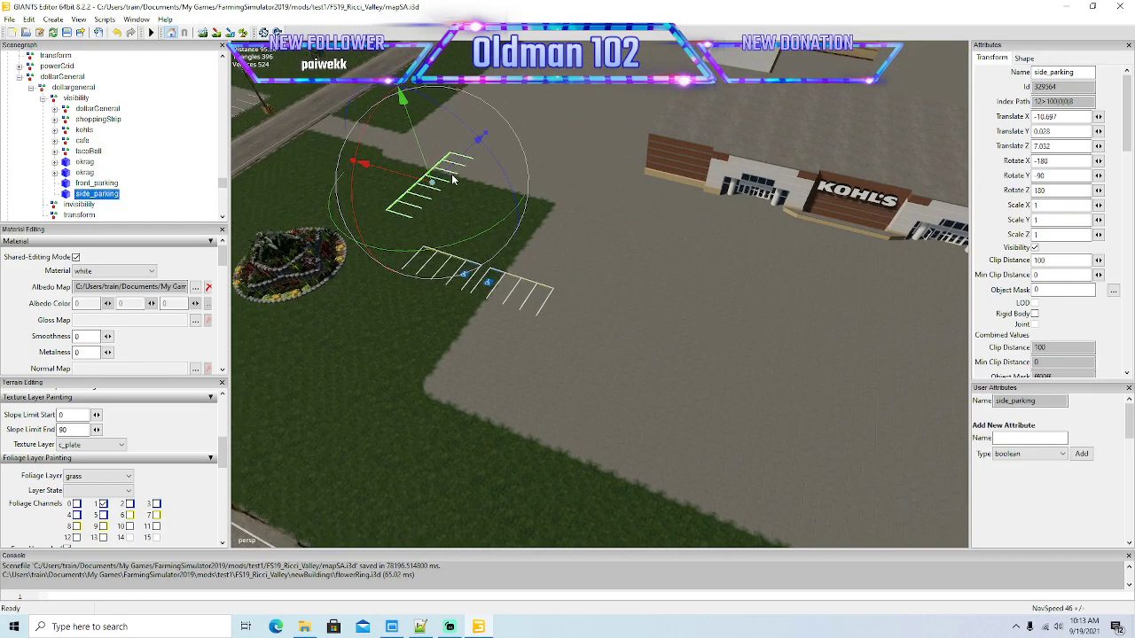
{"action": "left_click_drag", "start_coordinate": [452, 180], "coordinate": [360, 295]}
Step: Move the front_parking row across the Kohl's lot to Translate Z about -80.24 and set its Rotate Y to 0
{"action": "left_click", "coordinate": [81, 183]}
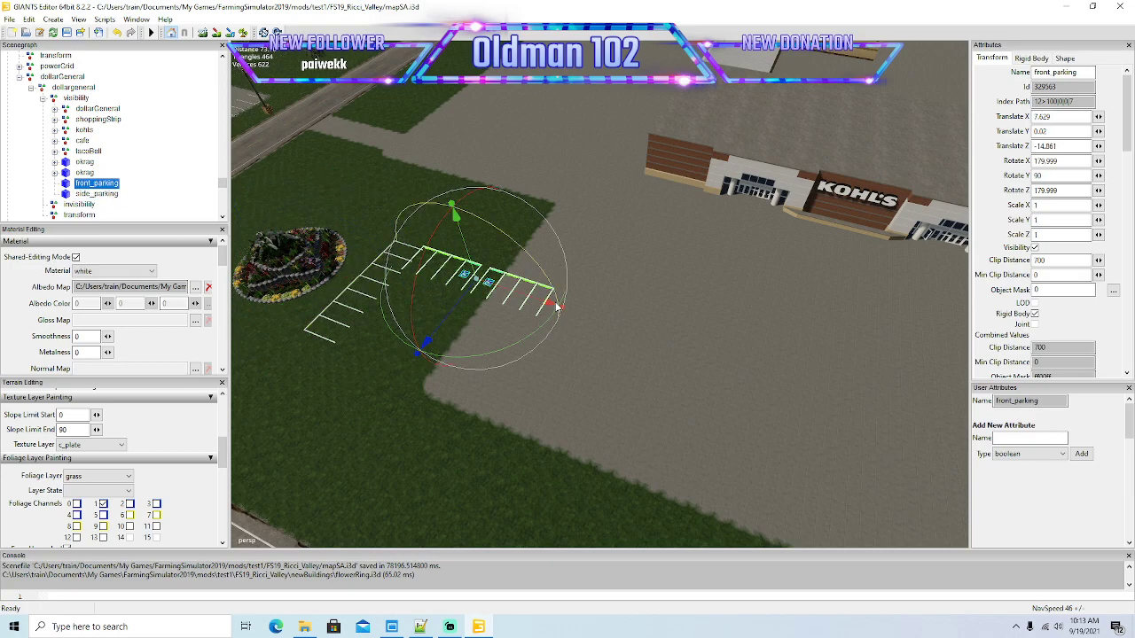
{"action": "left_click_drag", "start_coordinate": [550, 305], "coordinate": [1011, 396]}
{"action": "left_click_drag", "start_coordinate": [747, 373], "coordinate": [899, 398], "text": "alt"}
{"action": "scroll", "coordinate": [923, 392], "scroll_direction": "up", "scroll_amount": 5}
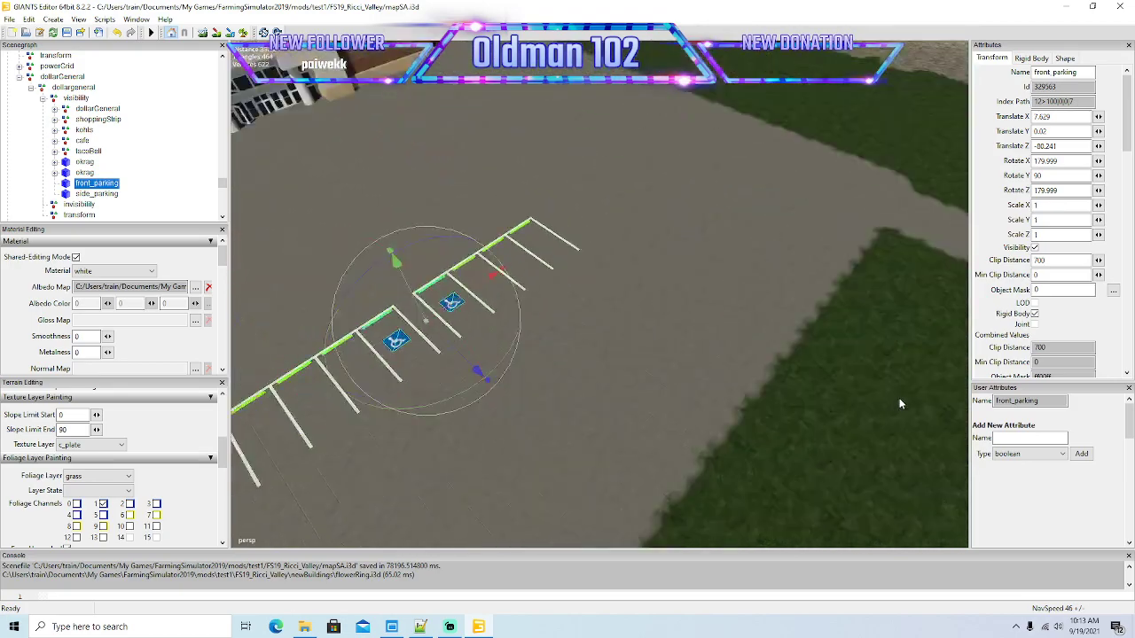
{"action": "scroll", "coordinate": [887, 396], "scroll_direction": "down", "scroll_amount": 5}
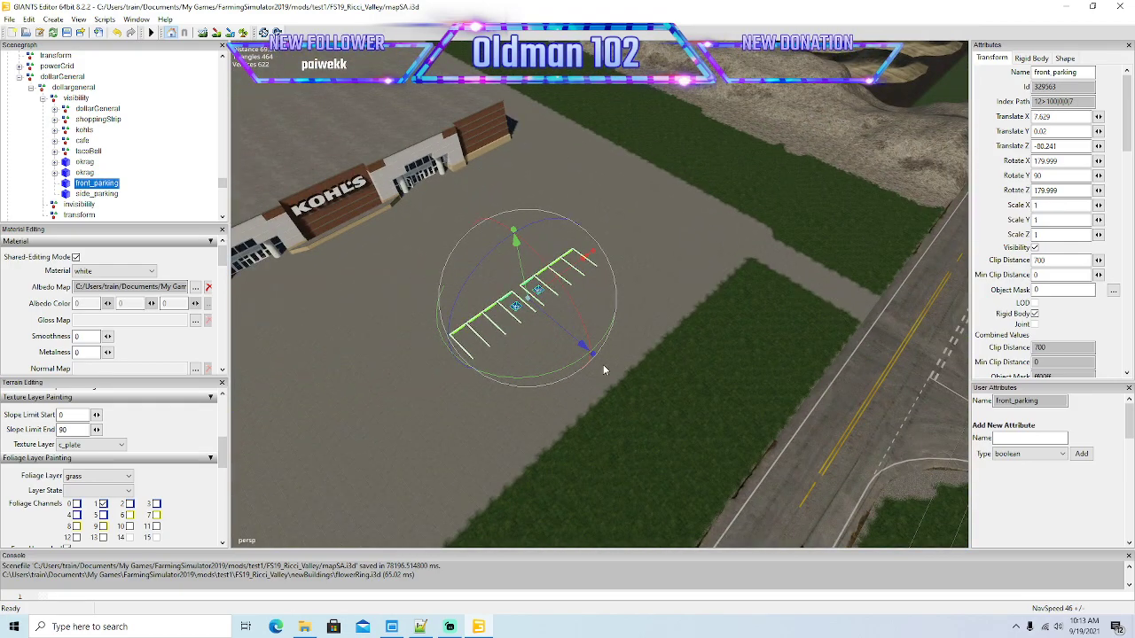
{"action": "left_click_drag", "start_coordinate": [563, 369], "coordinate": [633, 256]}
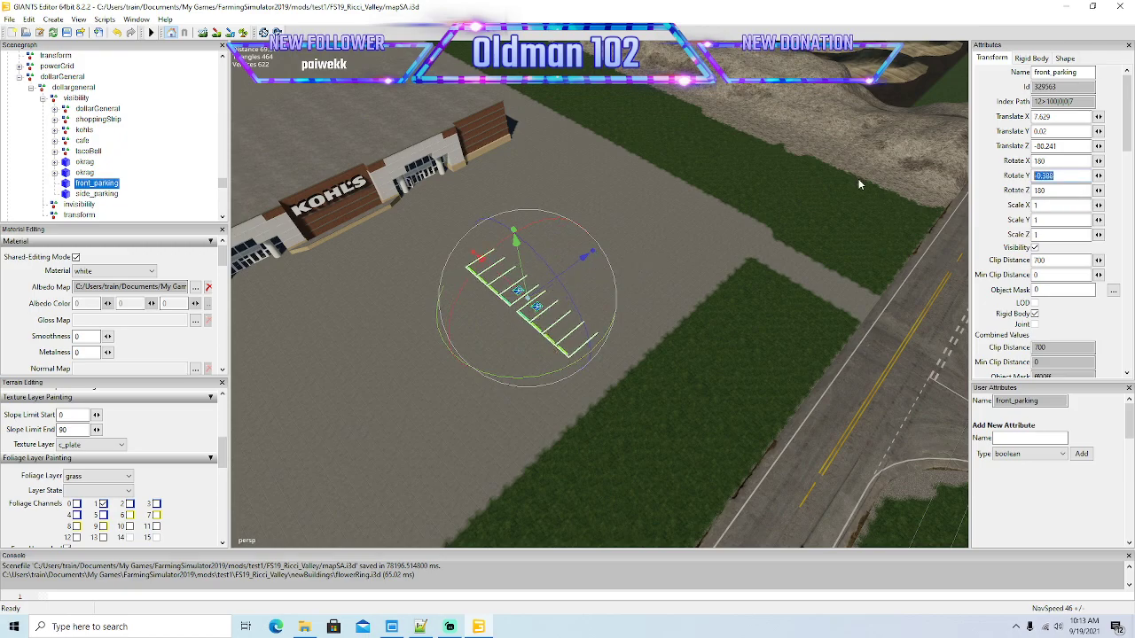
{"action": "type", "text": "0"}
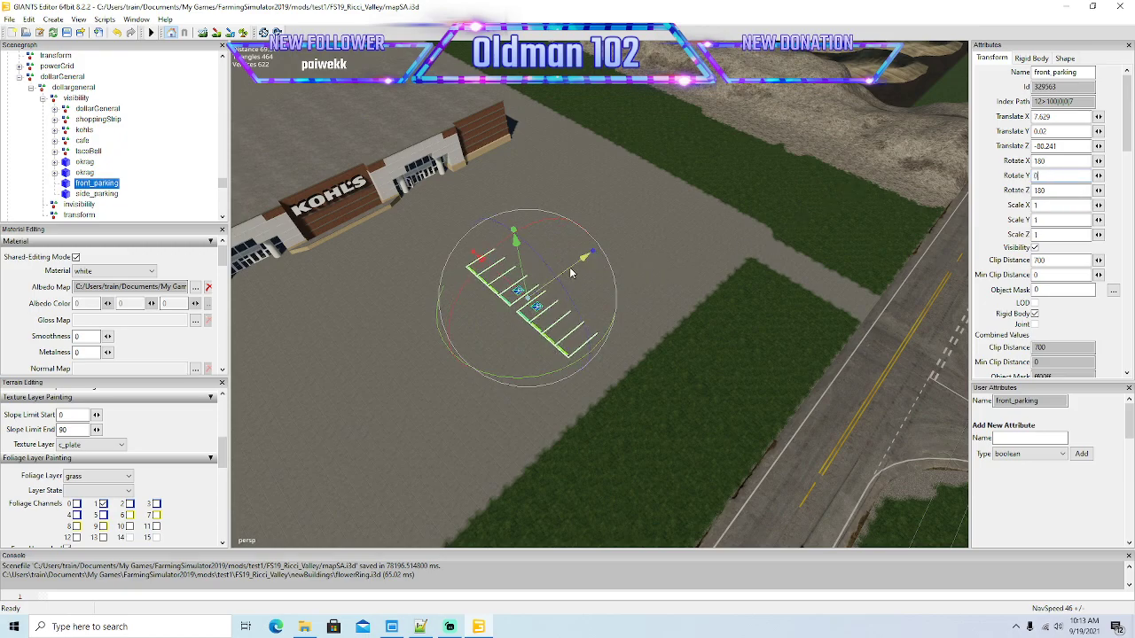
Step: Position the front_parking row in front of Kohl's at about Translate X 3.91 and Translate Z -97.74
{"action": "left_click_drag", "start_coordinate": [571, 273], "coordinate": [534, 234]}
{"action": "scroll", "coordinate": [835, 358], "scroll_direction": "up", "scroll_amount": 5}
{"action": "left_click_drag", "start_coordinate": [823, 380], "coordinate": [731, 372], "text": "alt"}
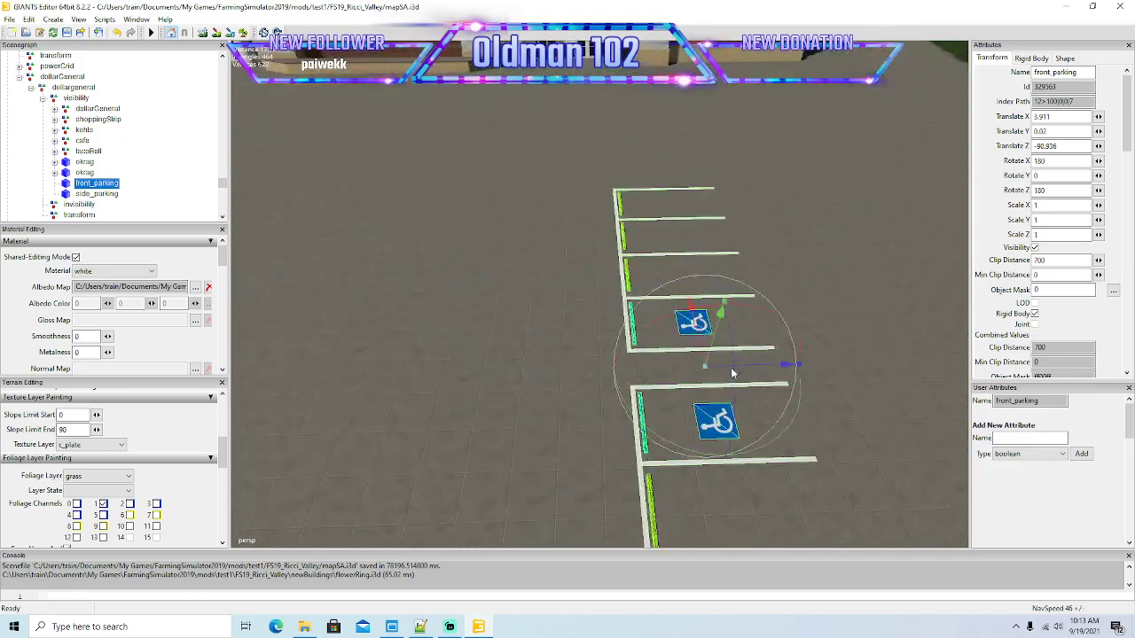
{"action": "scroll", "coordinate": [732, 374], "scroll_direction": "down", "scroll_amount": 5}
{"action": "left_click_drag", "start_coordinate": [712, 317], "coordinate": [753, 323]}
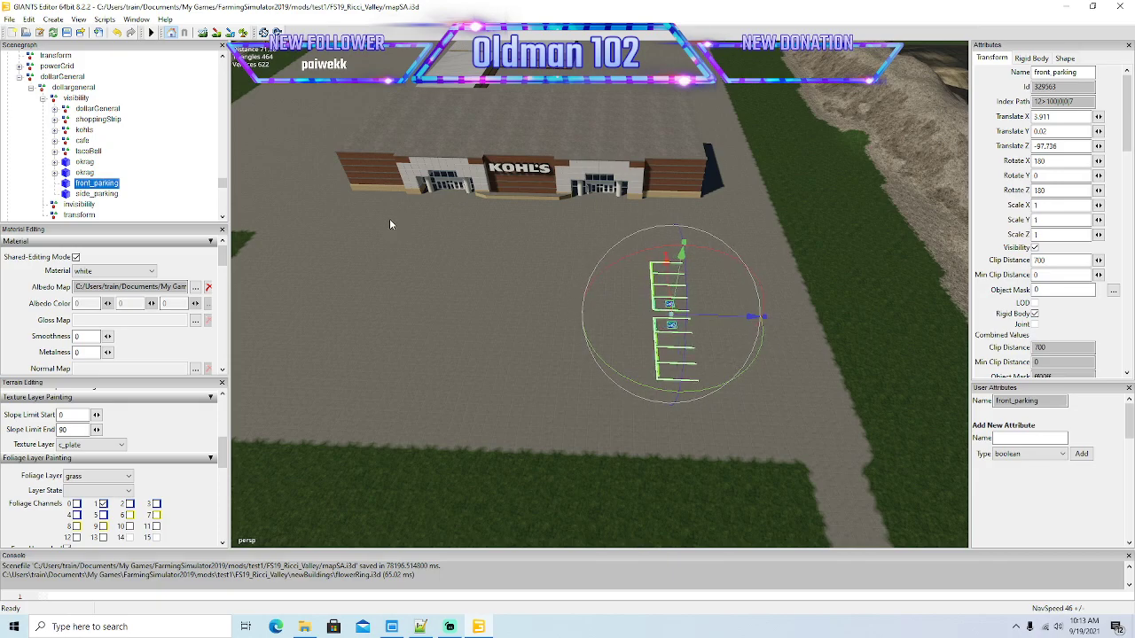
Step: Move the side_parking row near the front_parking row on the Kohl's lot and set its Rotate Y to 90
{"action": "left_click", "coordinate": [66, 195]}
{"action": "left_click_drag", "start_coordinate": [376, 302], "coordinate": [730, 410], "text": "alt"}
{"action": "left_click_drag", "start_coordinate": [747, 458], "coordinate": [653, 333]}
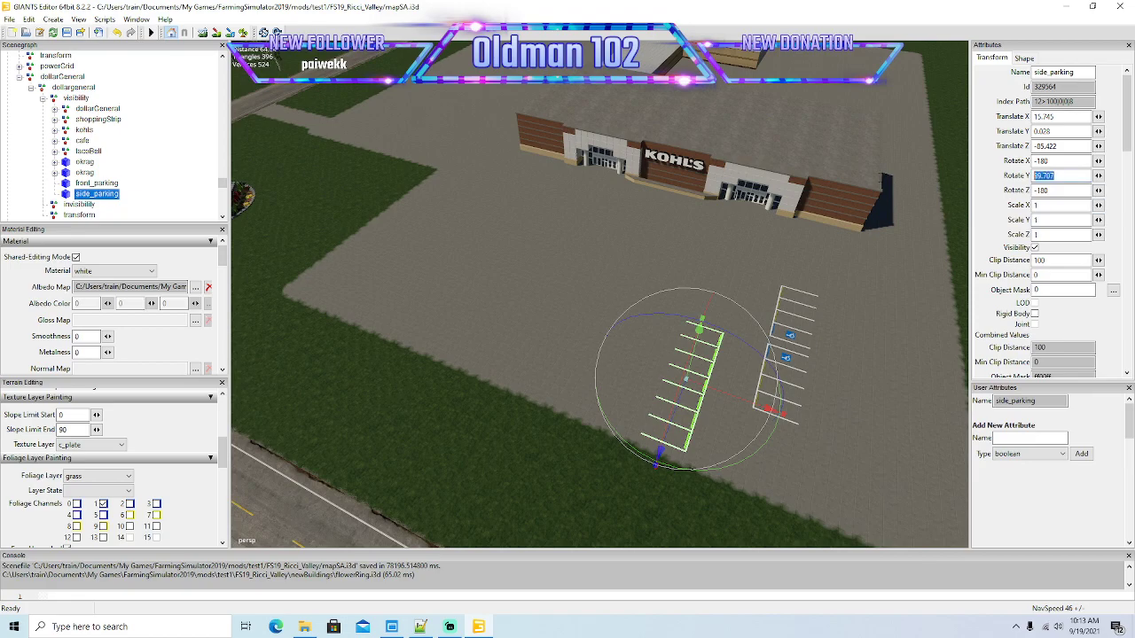
{"action": "type", "text": "90"}
Step: Place the side_parking row over the front_parking row at about Translate X 4.08 and Translate Z -97.96
{"action": "left_click_drag", "start_coordinate": [785, 378], "coordinate": [823, 395], "text": "alt"}
{"action": "scroll", "coordinate": [856, 386], "scroll_direction": "up", "scroll_amount": 5}
{"action": "left_click_drag", "start_coordinate": [484, 465], "coordinate": [743, 296]}
{"action": "middle_click_drag", "start_coordinate": [743, 296], "coordinate": [754, 383], "text": "alt"}
{"action": "scroll", "coordinate": [753, 354], "scroll_direction": "up", "scroll_amount": 5}
{"action": "left_click_drag", "start_coordinate": [753, 354], "coordinate": [922, 321], "text": "alt"}
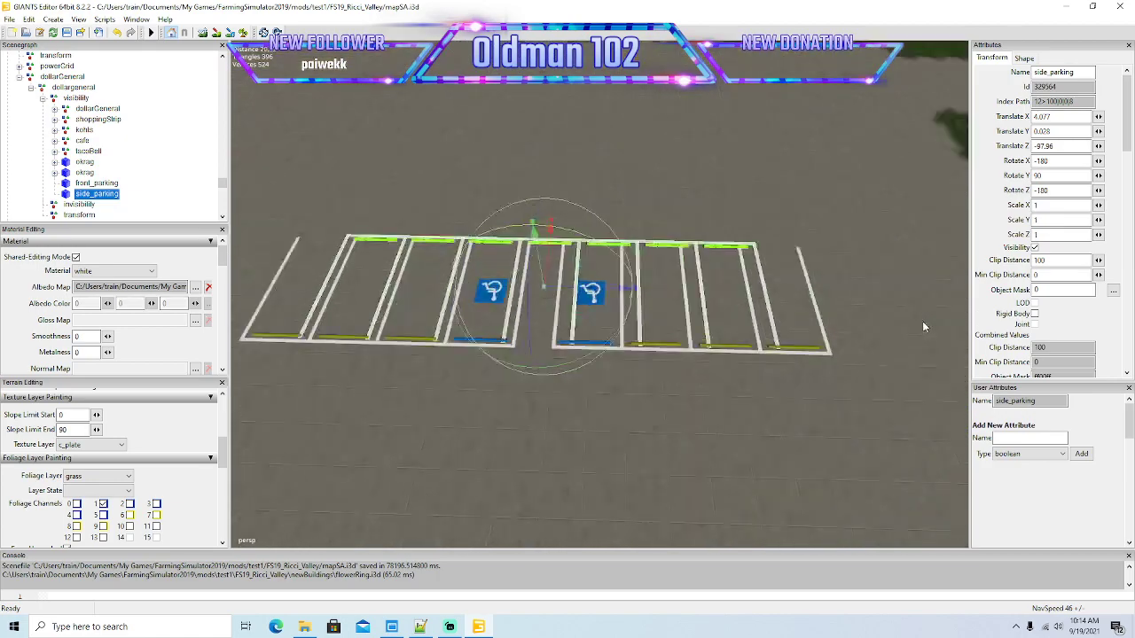
Step: Try stretching the side_parking row to Scale Z about 1.176 to match the front_parking bays, and delete the side_parking row
{"action": "scroll", "coordinate": [604, 301], "scroll_direction": "down", "scroll_amount": 2}
{"action": "left_click_drag", "start_coordinate": [627, 289], "coordinate": [618, 291]}
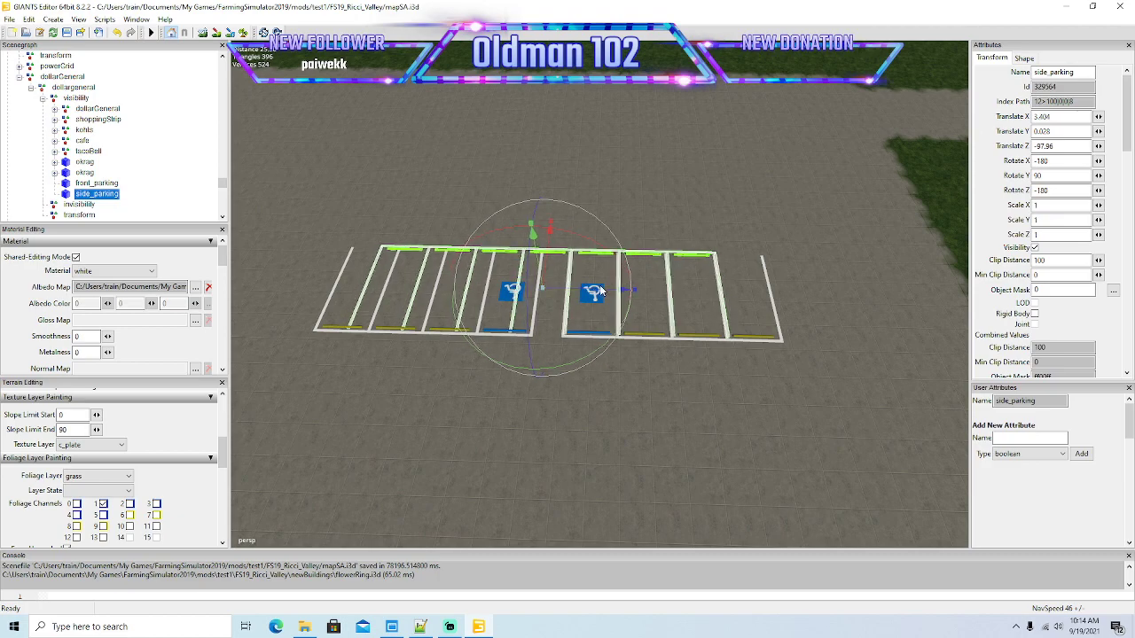
{"action": "left_click_drag", "start_coordinate": [548, 264], "coordinate": [646, 247]}
{"action": "left_click_drag", "start_coordinate": [631, 243], "coordinate": [654, 246]}
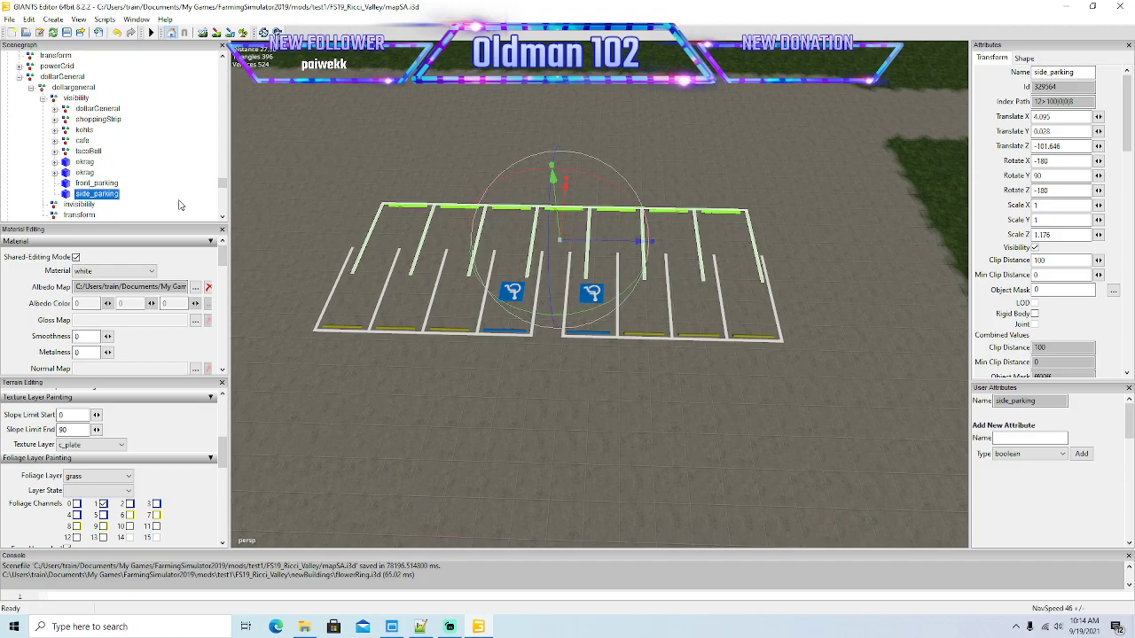
{"action": "key", "text": "Delete"}
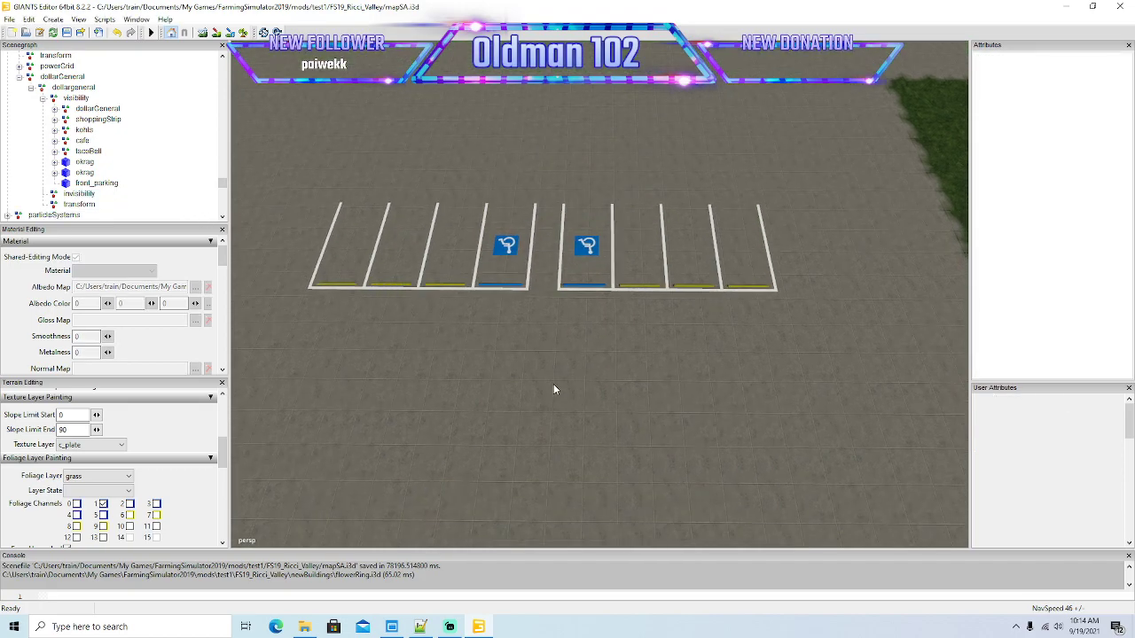
Step: Survey the parking areas of the surrounding lots, up to Domino's, for another row of bays to reuse
{"action": "scroll", "coordinate": [554, 390], "scroll_direction": "down", "scroll_amount": 5}
{"action": "left_click_drag", "start_coordinate": [554, 390], "coordinate": [793, 275], "text": "alt"}
{"action": "scroll", "coordinate": [753, 252], "scroll_direction": "up", "scroll_amount": 5}
{"action": "scroll", "coordinate": [793, 275], "scroll_direction": "up", "scroll_amount": 3}
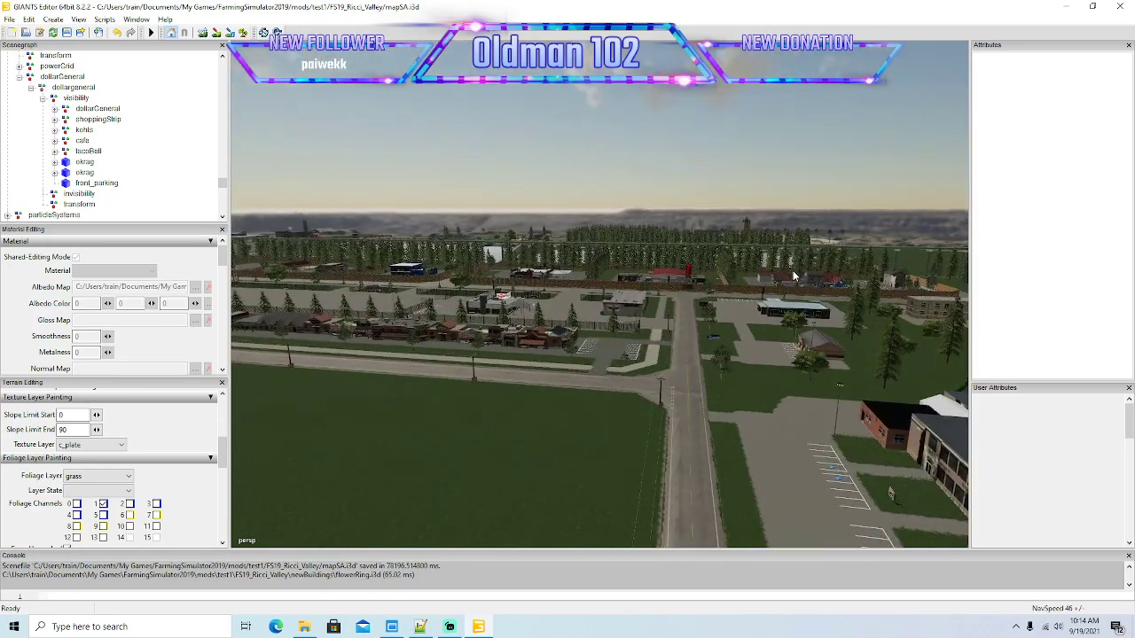
{"action": "scroll", "coordinate": [794, 275], "scroll_direction": "up", "scroll_amount": 10}
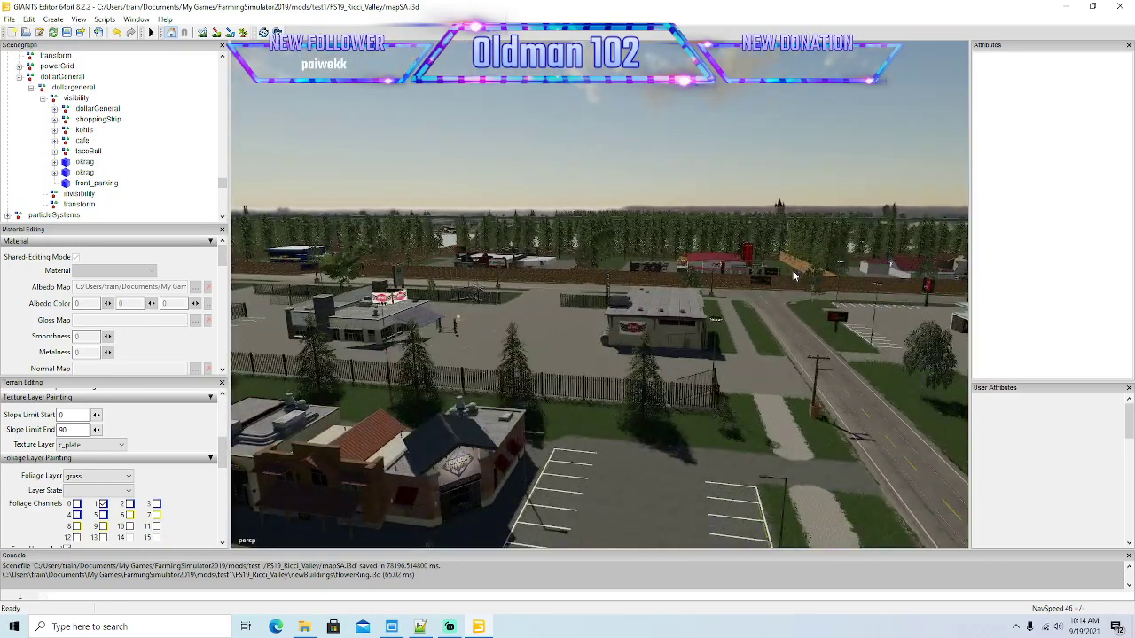
{"action": "scroll", "coordinate": [793, 275], "scroll_direction": "up", "scroll_amount": 3}
{"action": "left_click_drag", "start_coordinate": [794, 276], "coordinate": [773, 356], "text": "alt"}
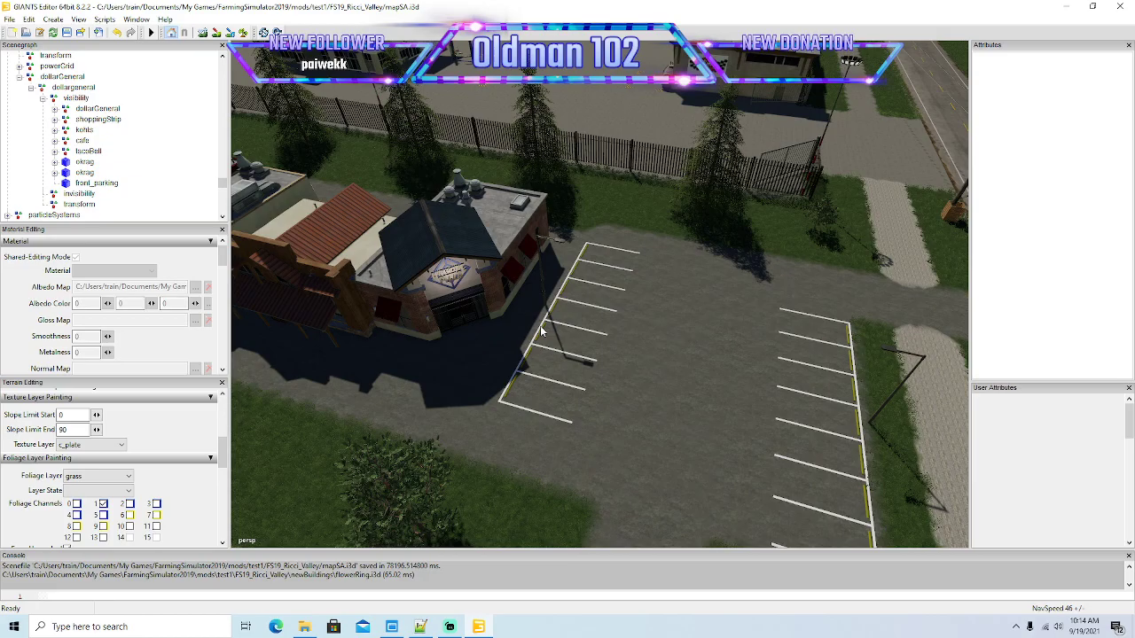
{"action": "right_click_drag", "start_coordinate": [623, 353], "coordinate": [579, 243]}
{"action": "scroll", "coordinate": [578, 243], "scroll_direction": "up", "scroll_amount": 8}
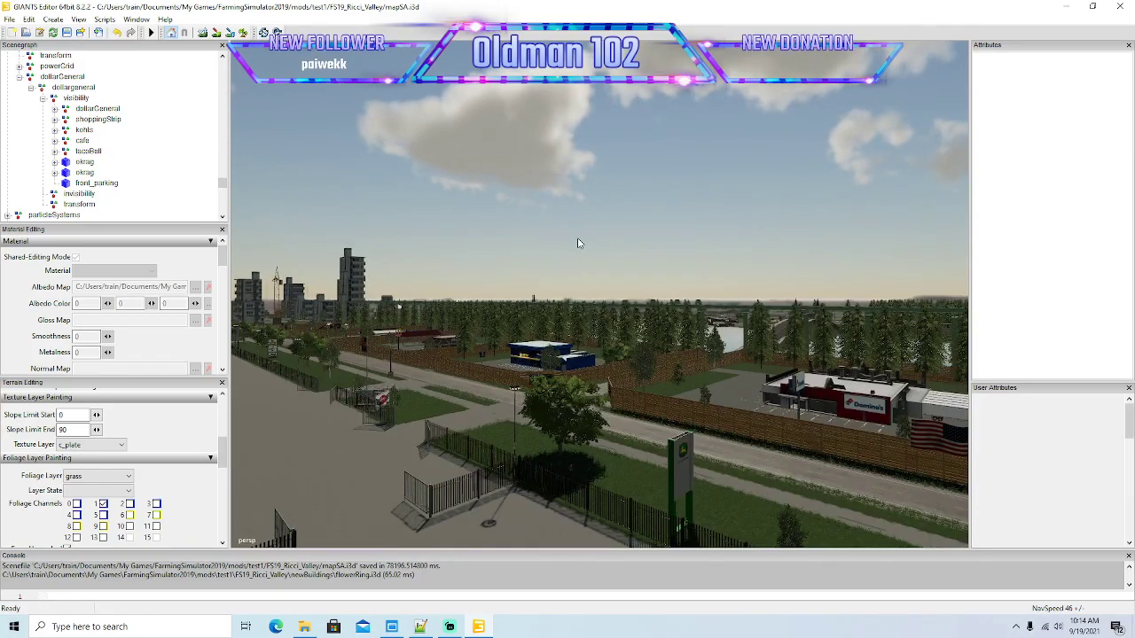
{"action": "left_click_drag", "start_coordinate": [578, 243], "coordinate": [510, 373], "text": "alt"}
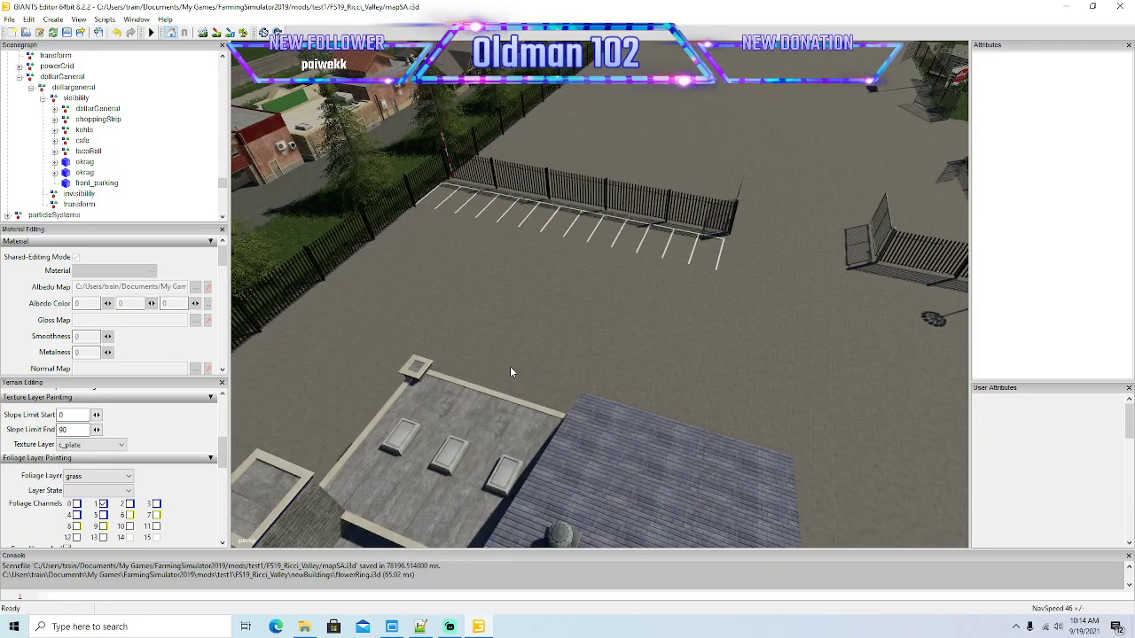
{"action": "right_click_drag", "start_coordinate": [509, 372], "coordinate": [758, 284]}
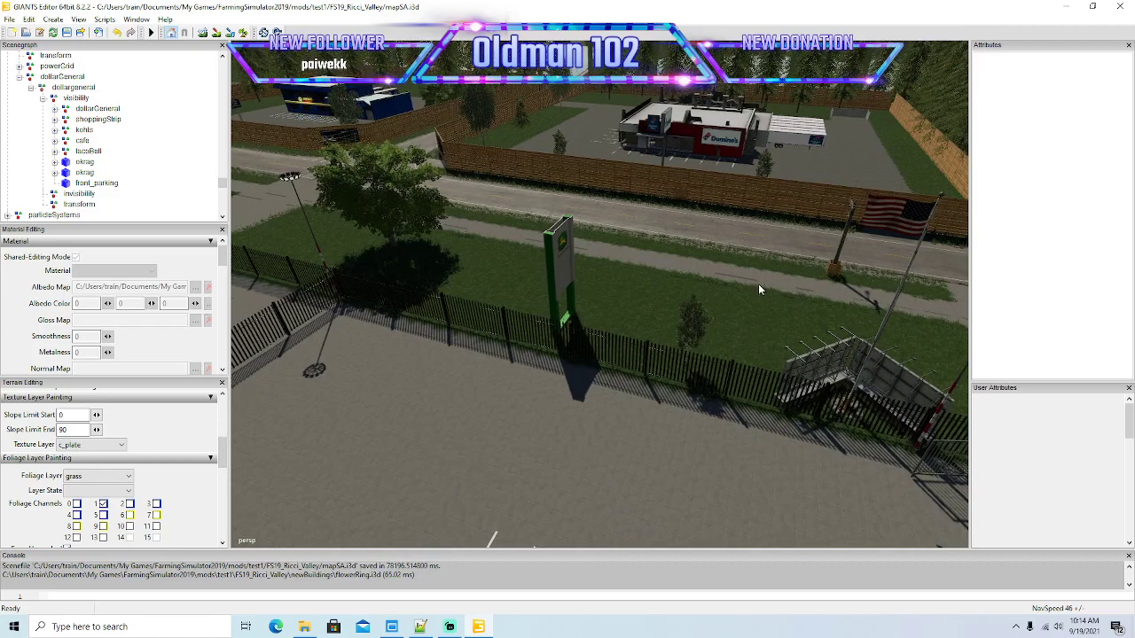
{"action": "scroll", "coordinate": [758, 283], "scroll_direction": "down", "scroll_amount": 5}
{"action": "scroll", "coordinate": [758, 286], "scroll_direction": "up", "scroll_amount": 6}
{"action": "scroll", "coordinate": [699, 280], "scroll_direction": "up", "scroll_amount": 7}
{"action": "left_click_drag", "start_coordinate": [759, 288], "coordinate": [807, 376], "text": "alt"}
{"action": "scroll", "coordinate": [807, 377], "scroll_direction": "down", "scroll_amount": 5}
{"action": "scroll", "coordinate": [806, 371], "scroll_direction": "up", "scroll_amount": 2}
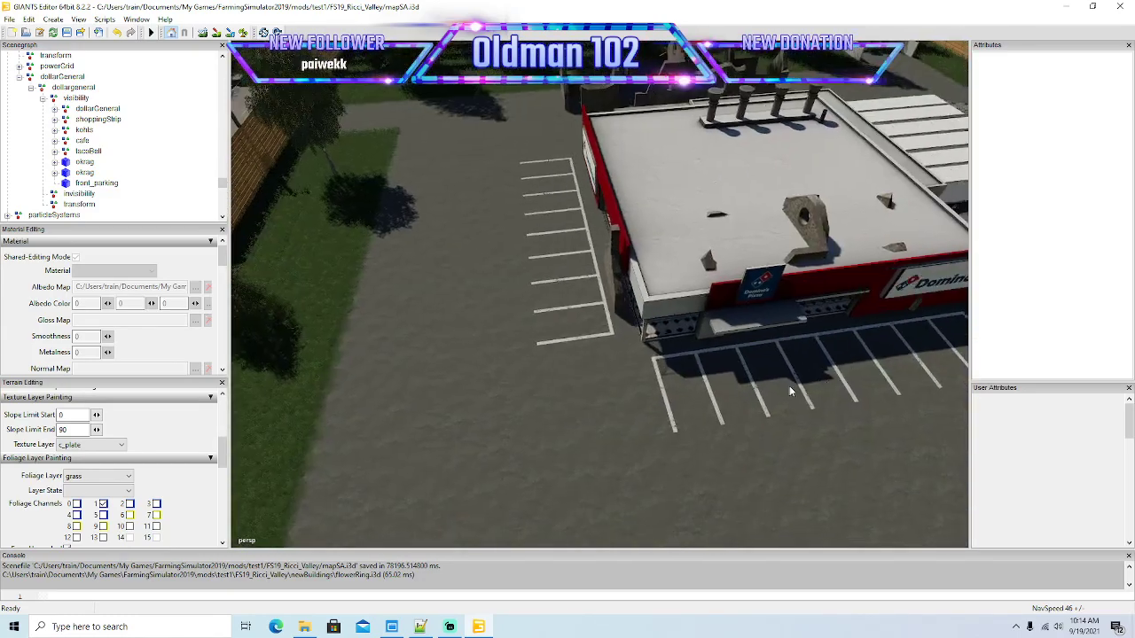
Step: Duplicate the complete parkingLines4 row in front of Domino's, including its nested child row
{"action": "left_click", "coordinate": [667, 401]}
{"action": "right_click_drag", "start_coordinate": [537, 422], "coordinate": [587, 425]}
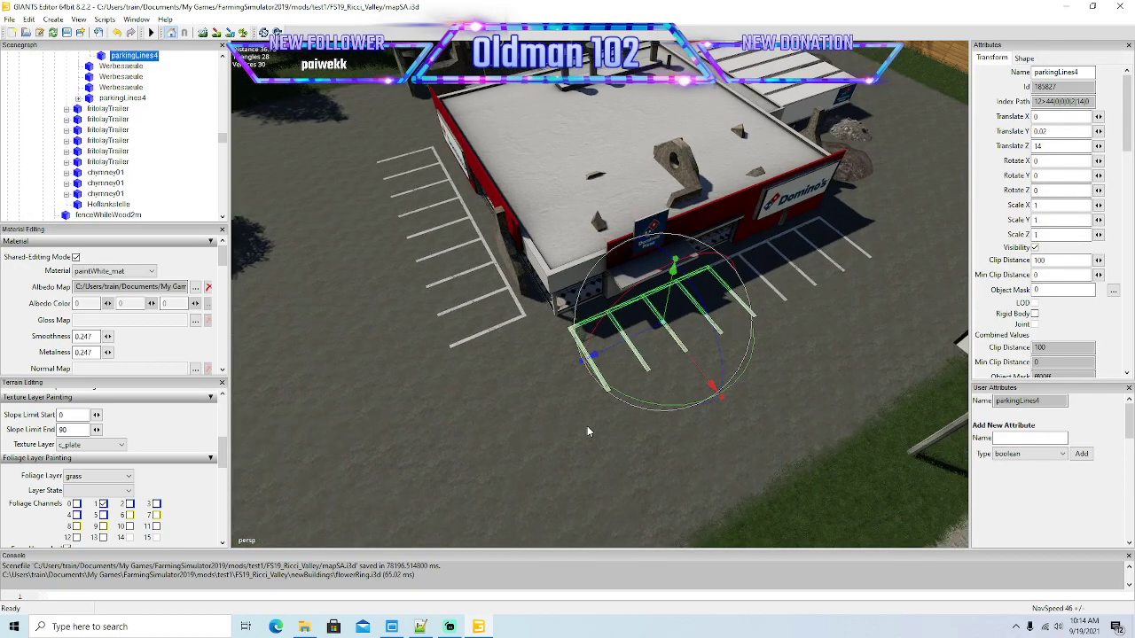
{"action": "scroll", "coordinate": [148, 154], "scroll_direction": "up", "scroll_amount": 2}
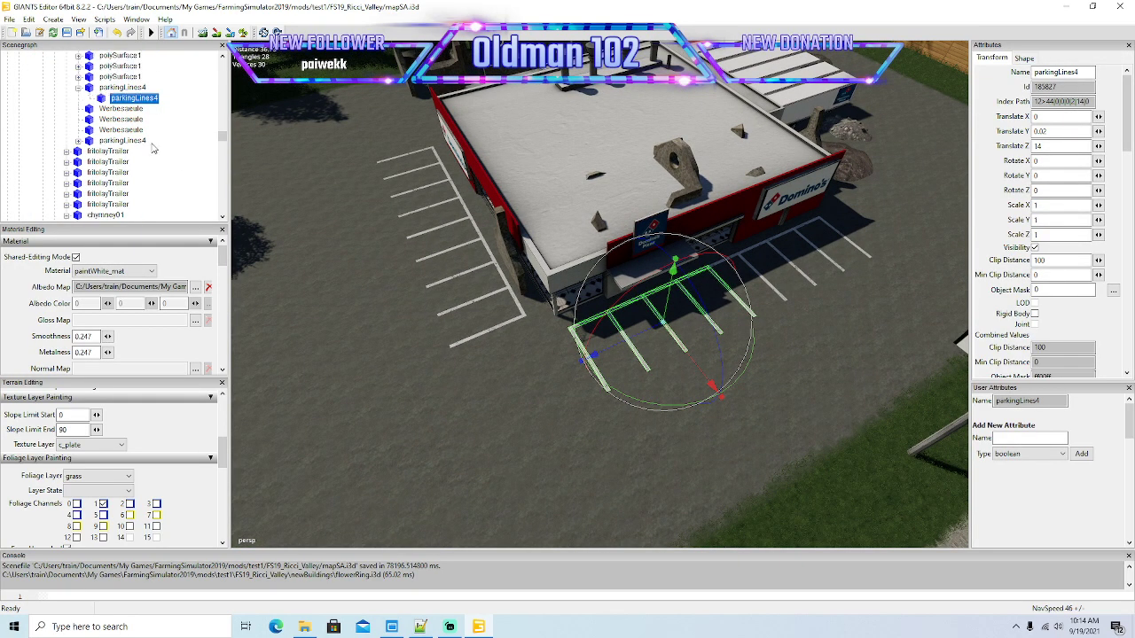
{"action": "left_click", "coordinate": [90, 89]}
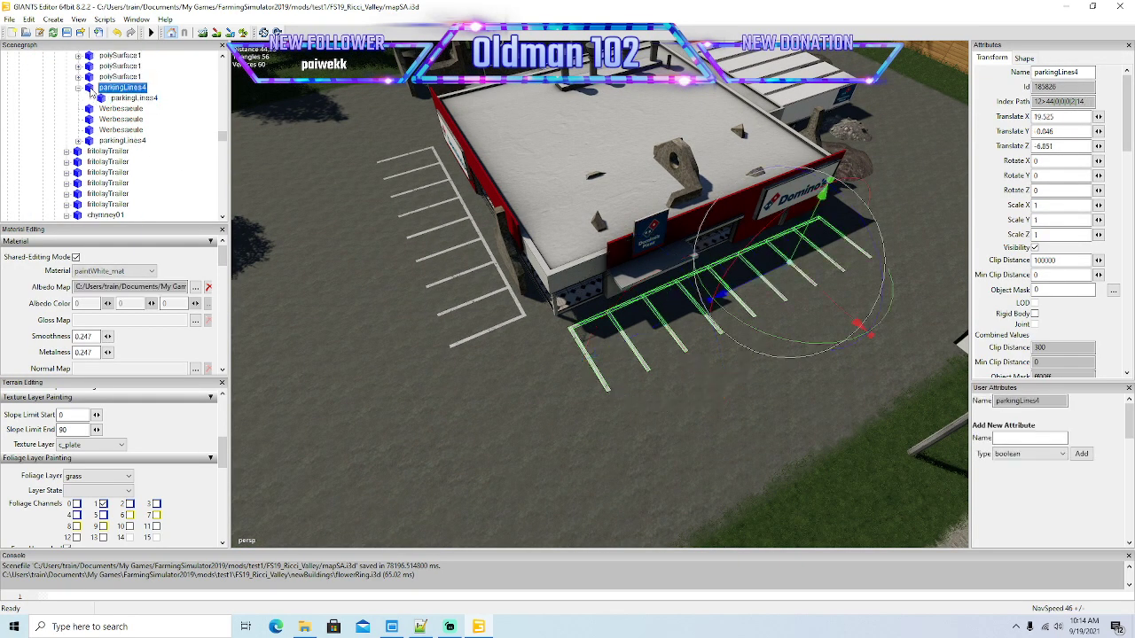
{"action": "left_click", "coordinate": [79, 89]}
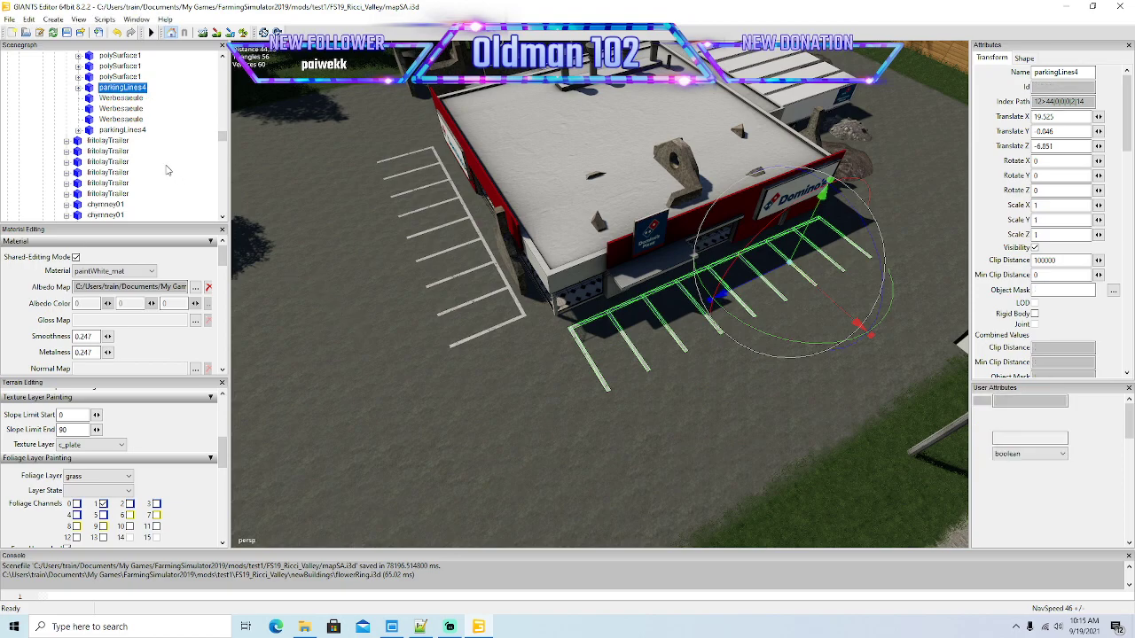
Step: Cut the duplicated parkingLines4 row and paste it into the visibility group under dollargeneral
{"action": "scroll", "coordinate": [165, 168], "scroll_direction": "down", "scroll_amount": 12}
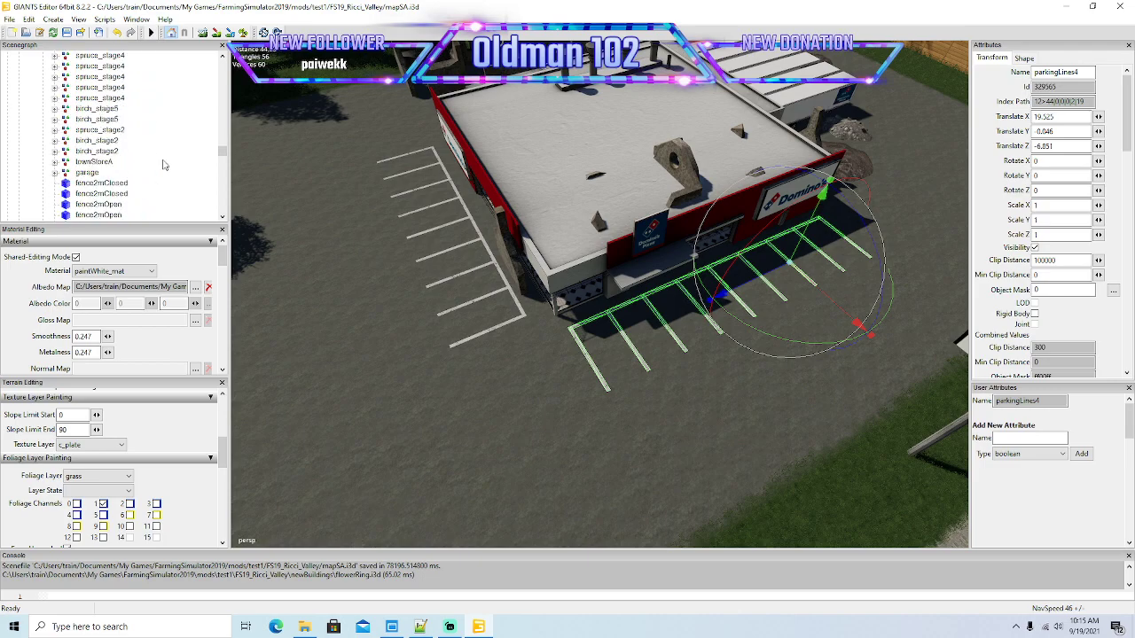
{"action": "scroll", "coordinate": [163, 165], "scroll_direction": "down", "scroll_amount": 5}
{"action": "scroll", "coordinate": [163, 165], "scroll_direction": "down", "scroll_amount": 10}
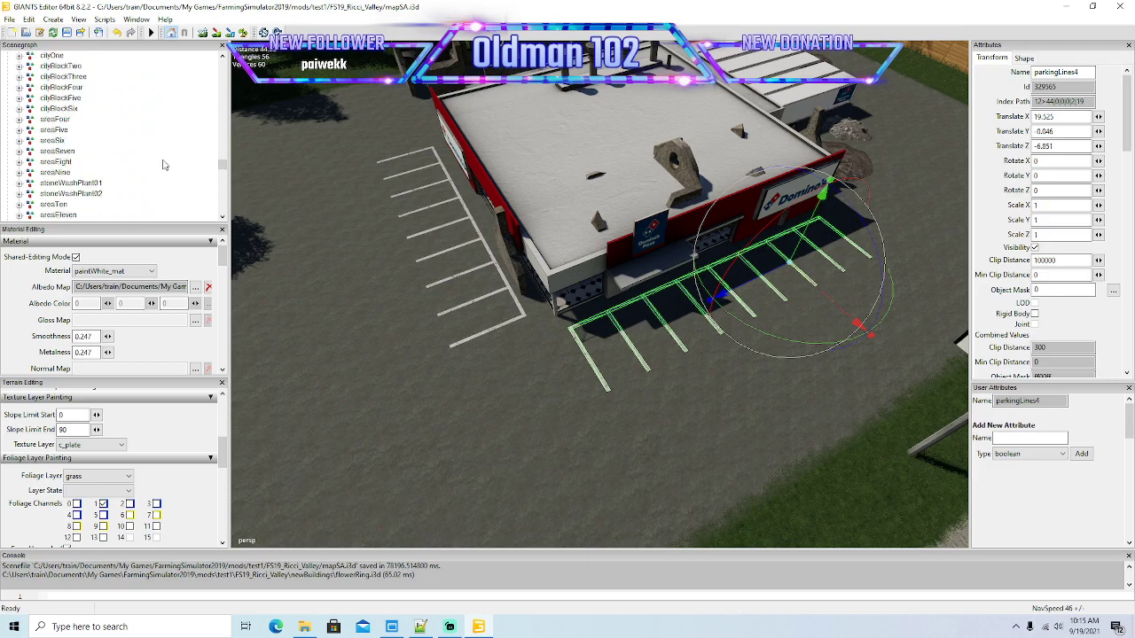
{"action": "scroll", "coordinate": [162, 165], "scroll_direction": "down", "scroll_amount": 6}
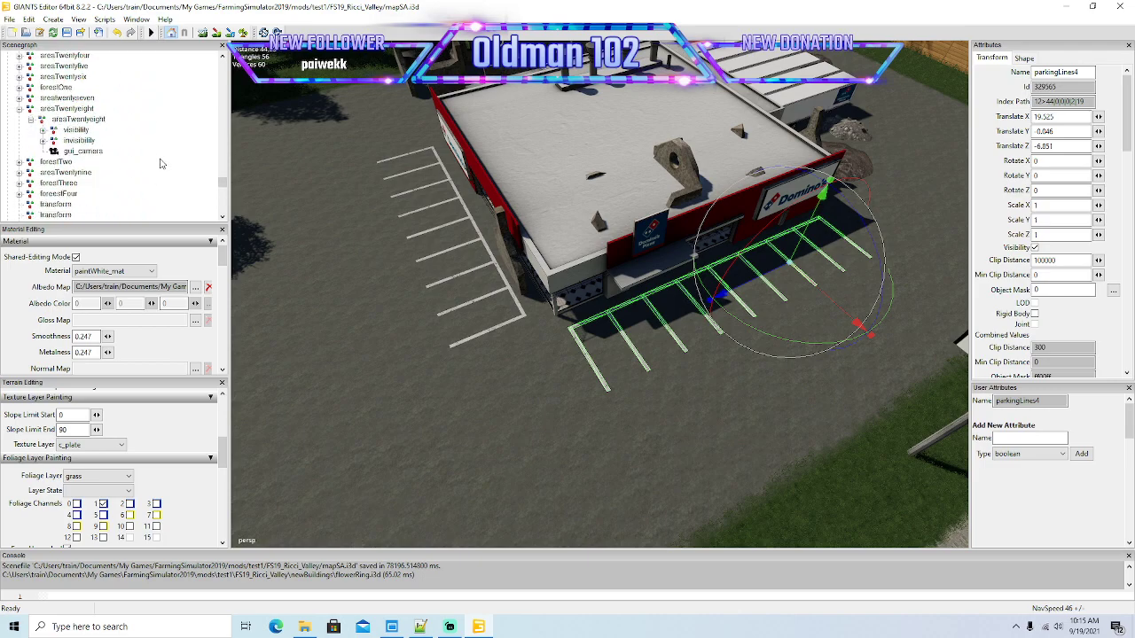
{"action": "scroll", "coordinate": [162, 162], "scroll_direction": "down", "scroll_amount": 1}
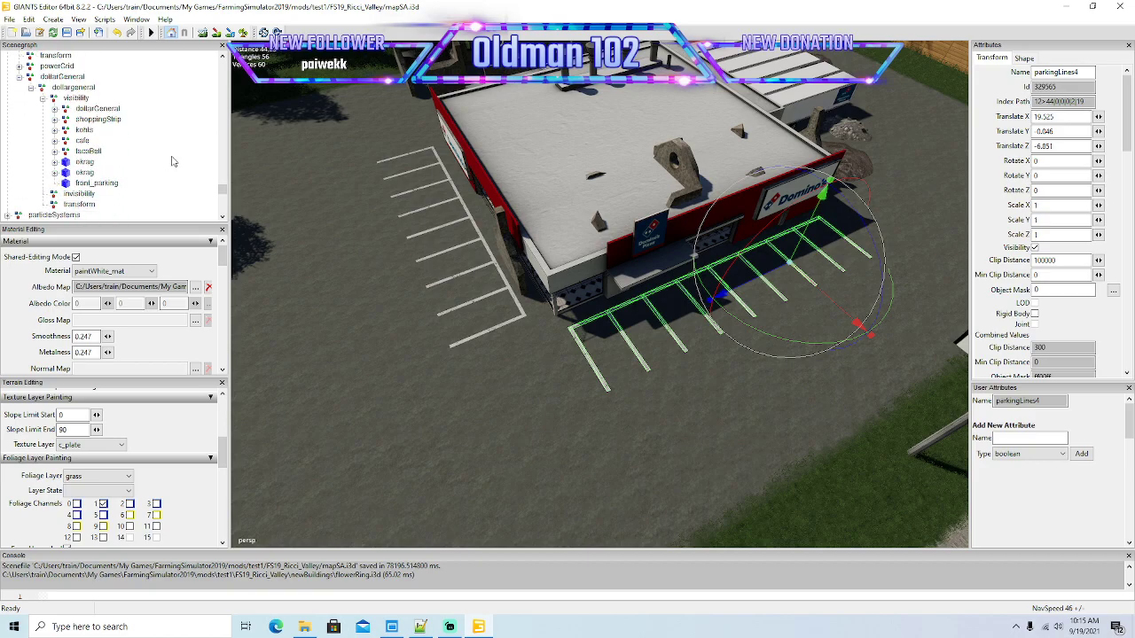
{"action": "left_click", "coordinate": [53, 19]}
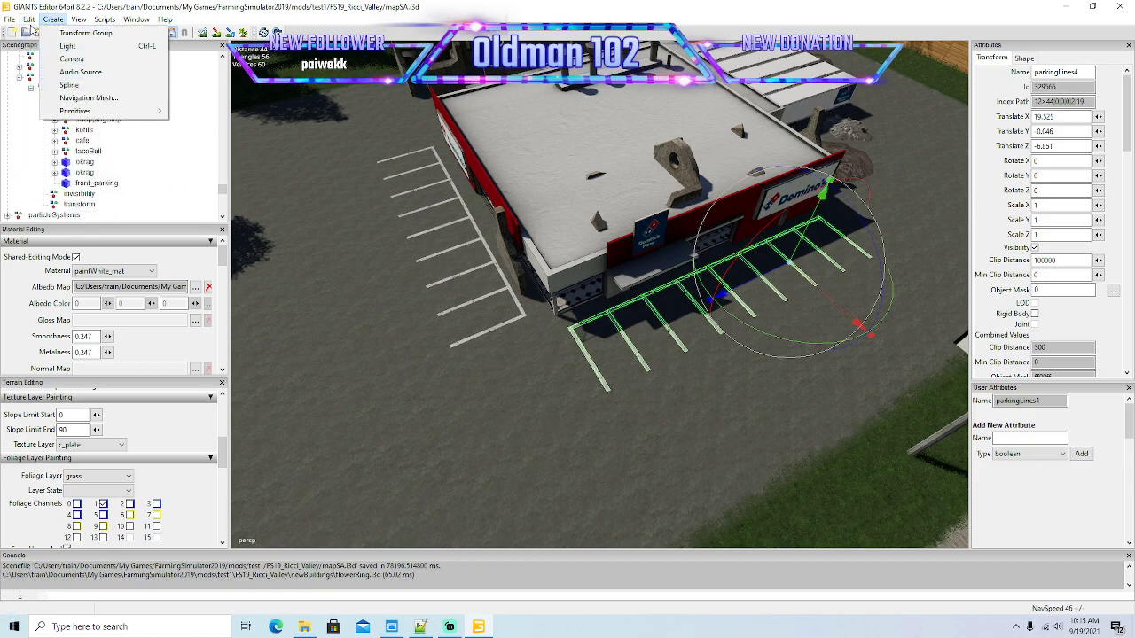
{"action": "mouse_move", "coordinate": [29, 21]}
{"action": "left_click", "coordinate": [44, 88]}
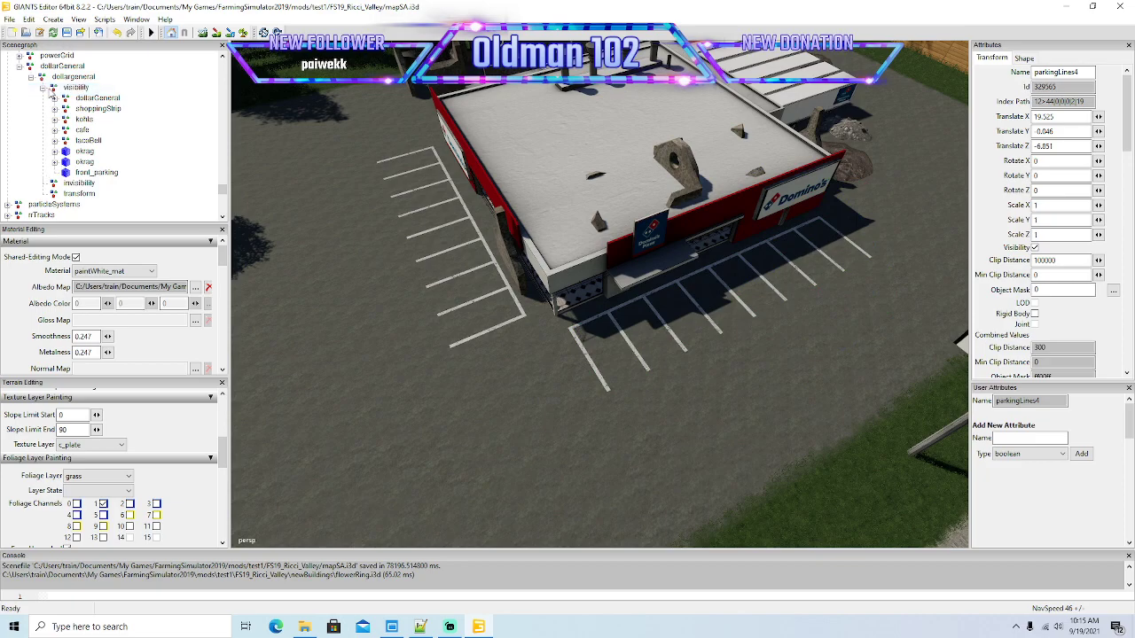
{"action": "left_click", "coordinate": [77, 87]}
{"action": "left_click", "coordinate": [29, 19]}
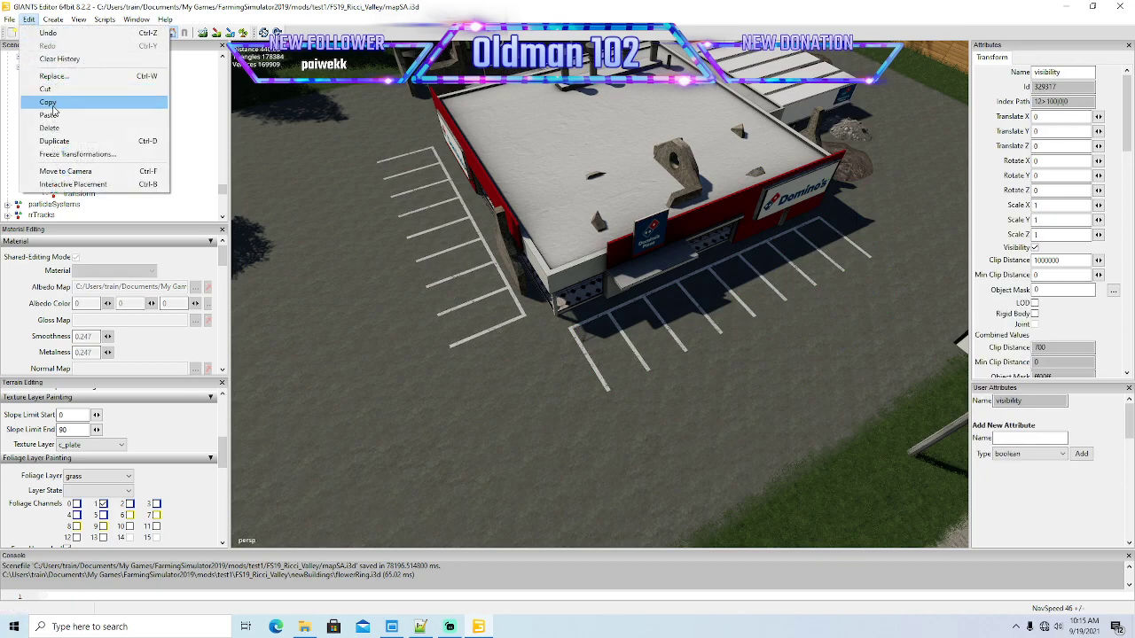
{"action": "left_click", "coordinate": [48, 116]}
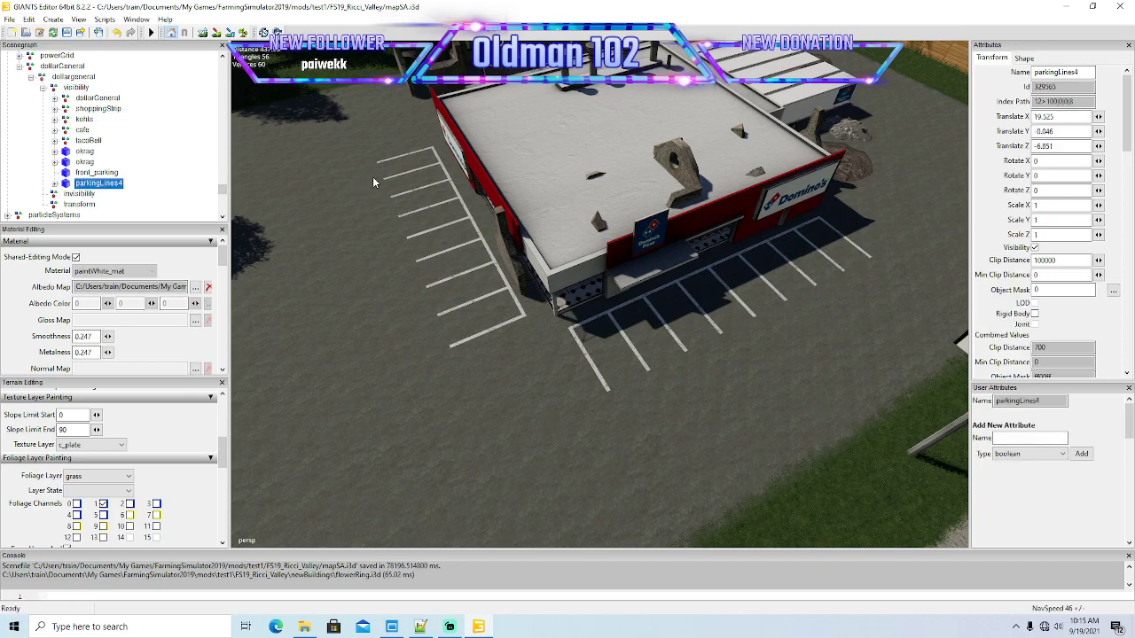
Step: Move the parkingLines4 row next to the front_parking row at Kohl's, at about Translate Z -87.98, and set its Rotate Y to -90
{"action": "left_click_drag", "start_coordinate": [385, 269], "coordinate": [705, 149], "text": "alt"}
{"action": "scroll", "coordinate": [705, 149], "scroll_direction": "up", "scroll_amount": 6}
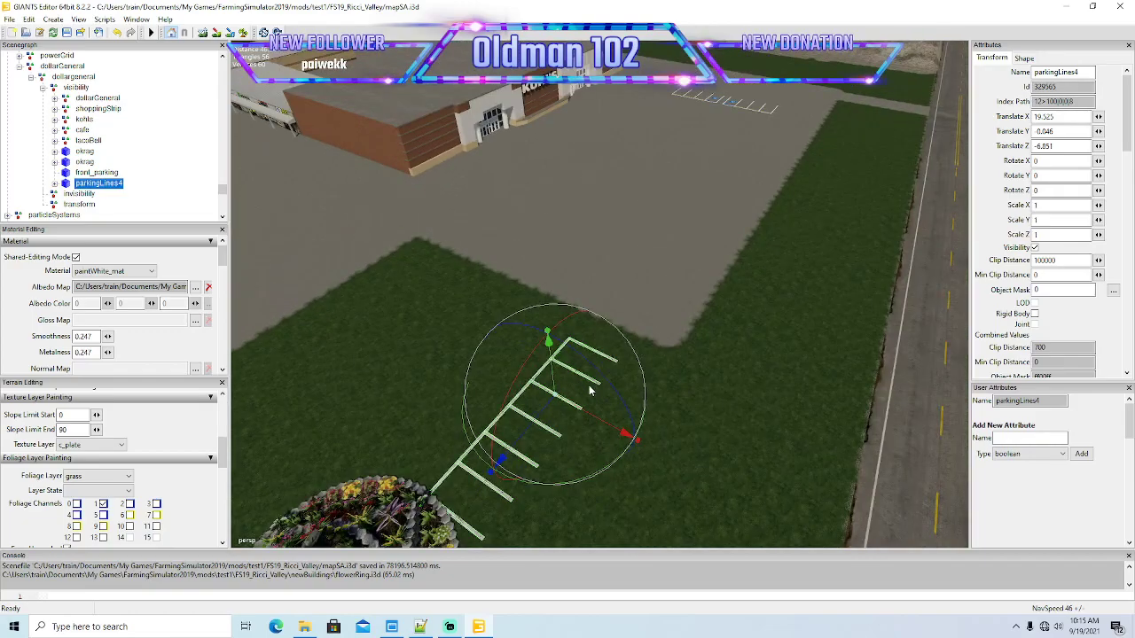
{"action": "left_click_drag", "start_coordinate": [545, 416], "coordinate": [892, 162]}
{"action": "double_click", "coordinate": [1054, 176]}
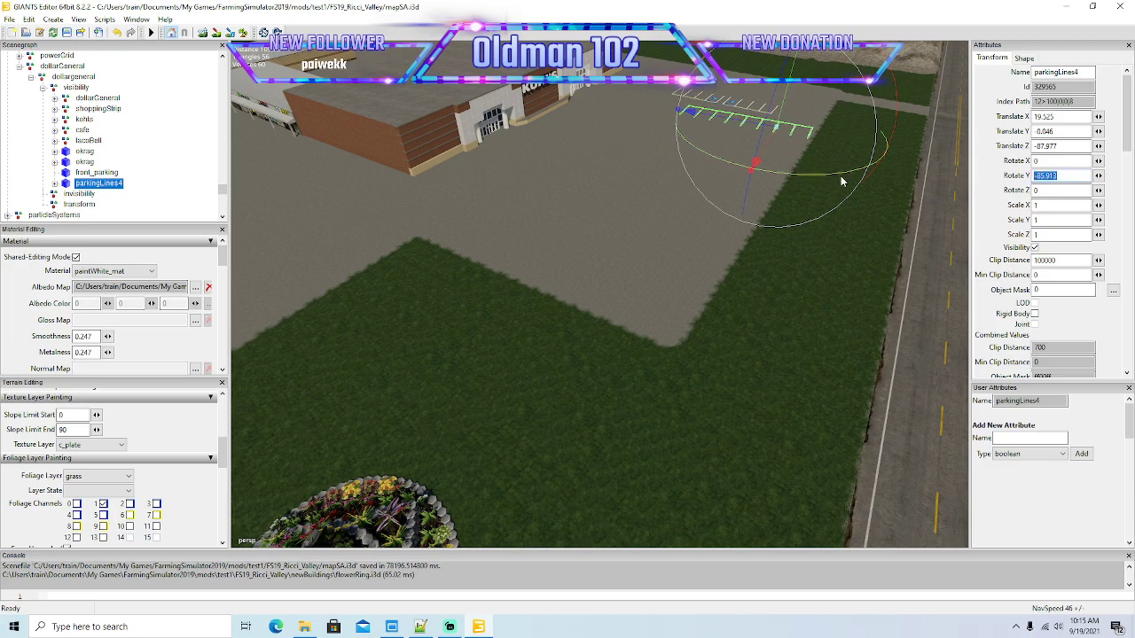
{"action": "type", "text": "90"}
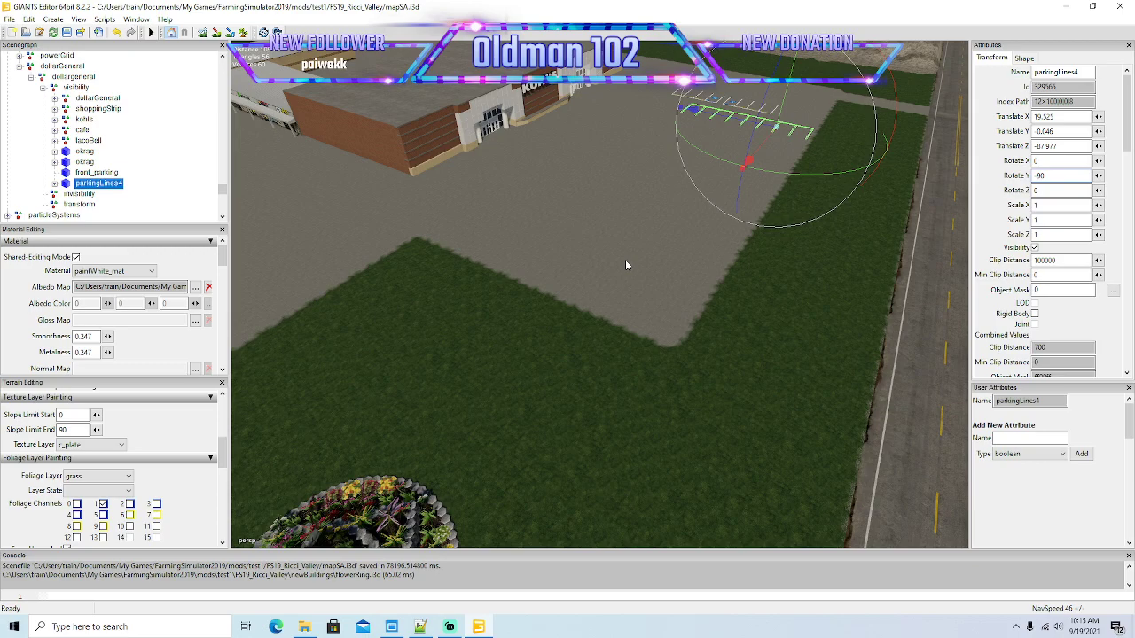
Step: Shift the parkingLines4 row lengthwise to about Translate X 13.45, closer in line with the front_parking row
{"action": "left_click_drag", "start_coordinate": [612, 298], "coordinate": [685, 329], "text": "alt"}
{"action": "scroll", "coordinate": [680, 236], "scroll_direction": "up", "scroll_amount": 3}
{"action": "scroll", "coordinate": [668, 218], "scroll_direction": "up", "scroll_amount": 8}
{"action": "scroll", "coordinate": [685, 329], "scroll_direction": "down", "scroll_amount": 3}
{"action": "right_click_drag", "start_coordinate": [685, 333], "coordinate": [710, 425]}
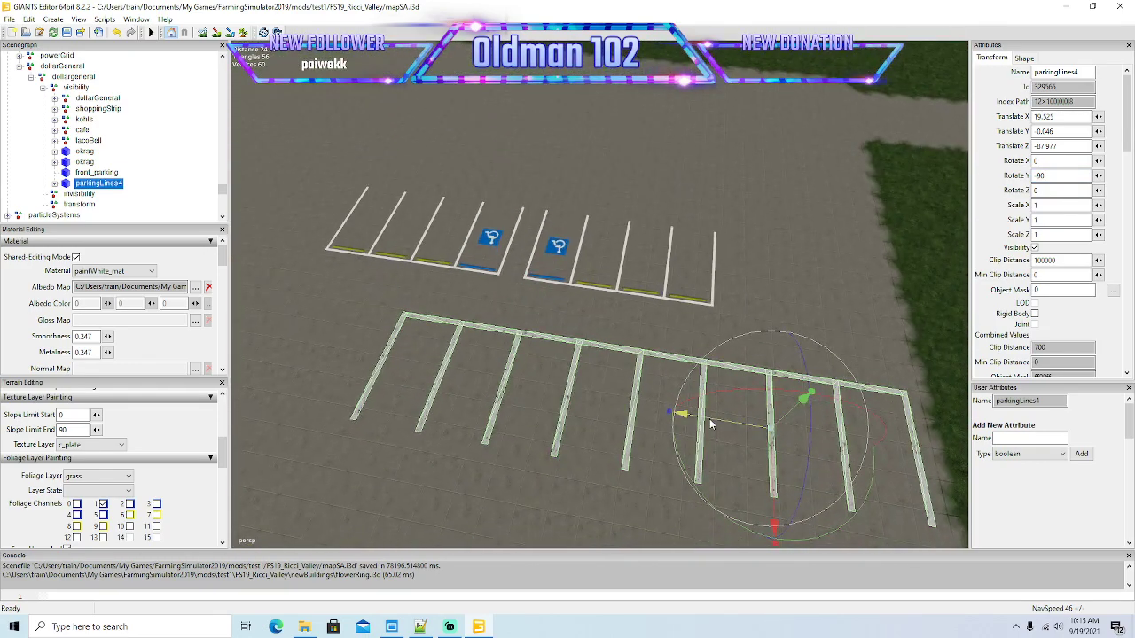
{"action": "left_click_drag", "start_coordinate": [712, 426], "coordinate": [599, 399]}
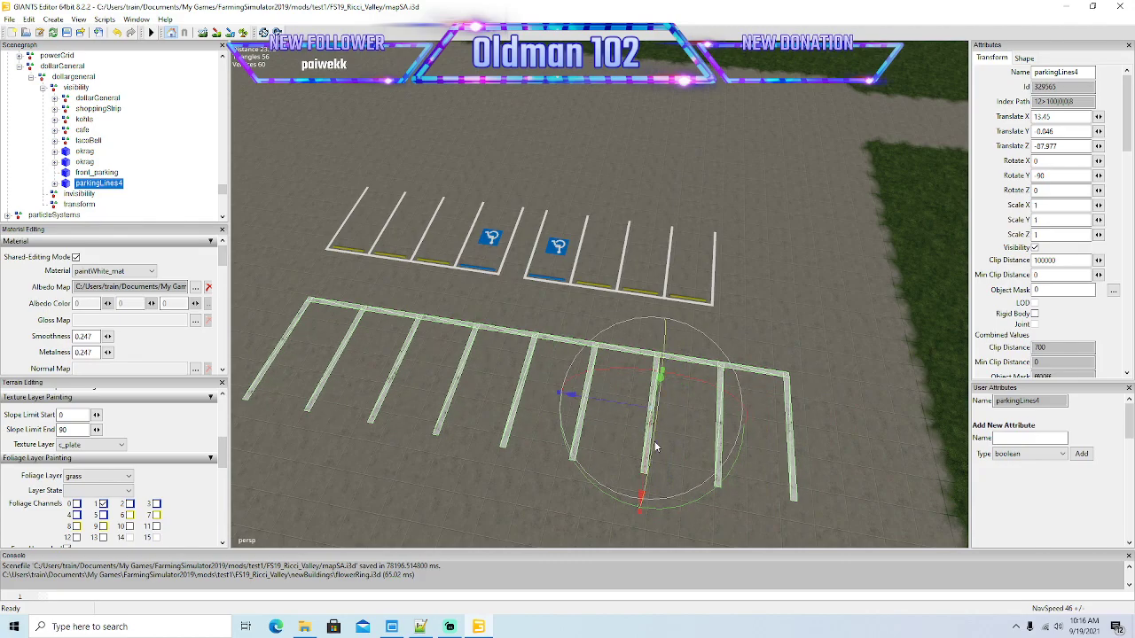
Step: Try fitting the parkingLines4 row over the front_parking bays at about Translate X 10.65, Translate Z -99.04 and Scale Z 0.805
{"action": "right_click_drag", "start_coordinate": [600, 399], "coordinate": [750, 450]}
{"action": "left_click_drag", "start_coordinate": [751, 451], "coordinate": [696, 455], "text": "alt"}
{"action": "scroll", "coordinate": [697, 455], "scroll_direction": "up", "scroll_amount": 4}
{"action": "scroll", "coordinate": [697, 455], "scroll_direction": "down", "scroll_amount": 6}
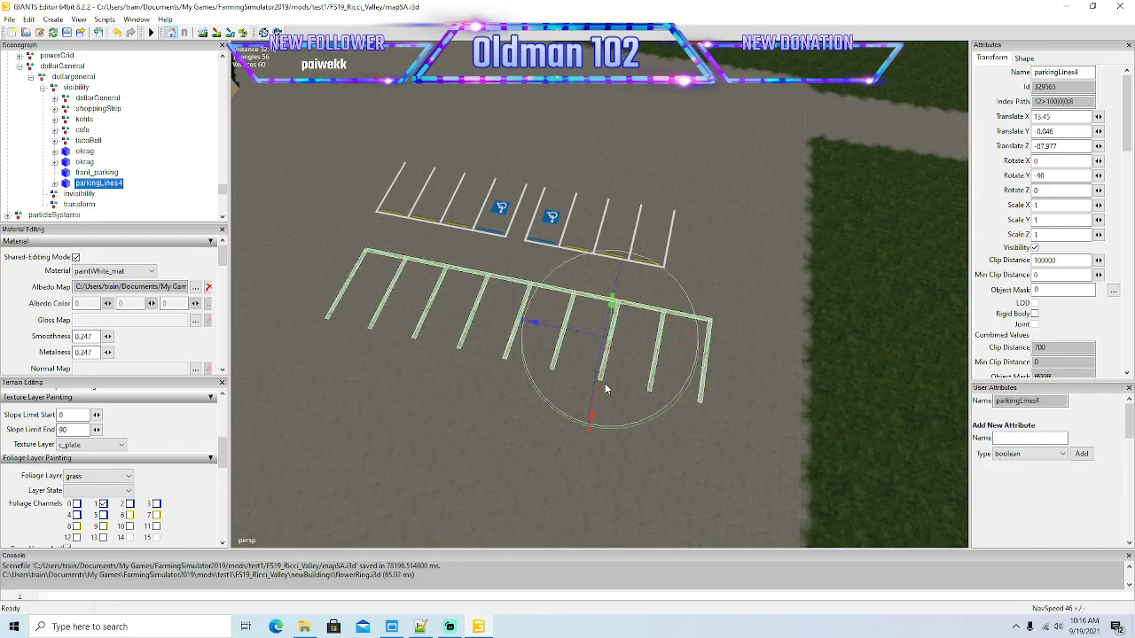
{"action": "left_click_drag", "start_coordinate": [605, 388], "coordinate": [683, 251]}
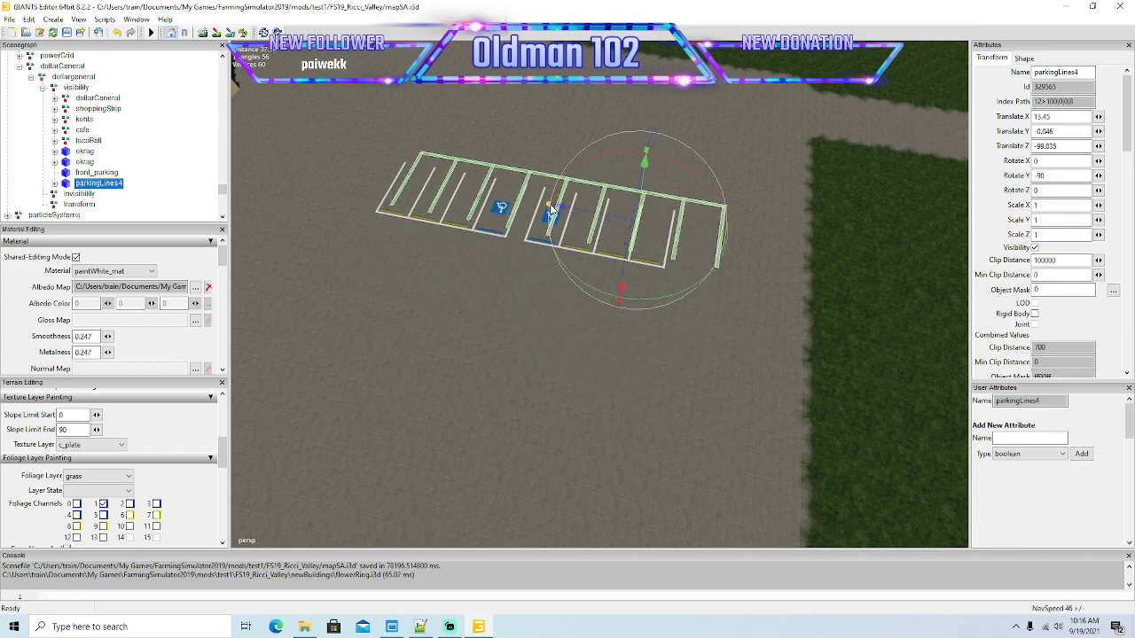
{"action": "mouse_move", "coordinate": [550, 208]}
{"action": "left_mouse_down"}
{"action": "mouse_move", "coordinate": [561, 211]}
{"action": "mouse_move", "coordinate": [550, 213]}
{"action": "left_mouse_up"}
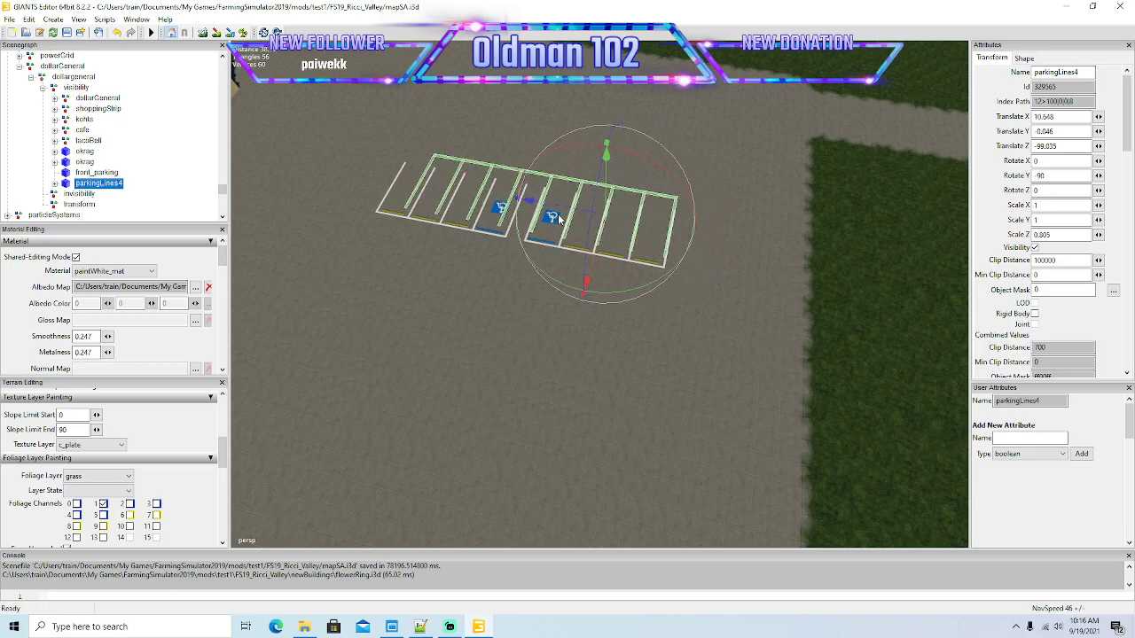
Step: Delete the parkingLines4 row from the Kohl's lot
{"action": "left_click_drag", "start_coordinate": [782, 310], "coordinate": [609, 329], "text": "alt"}
{"action": "scroll", "coordinate": [609, 329], "scroll_direction": "down", "scroll_amount": 3}
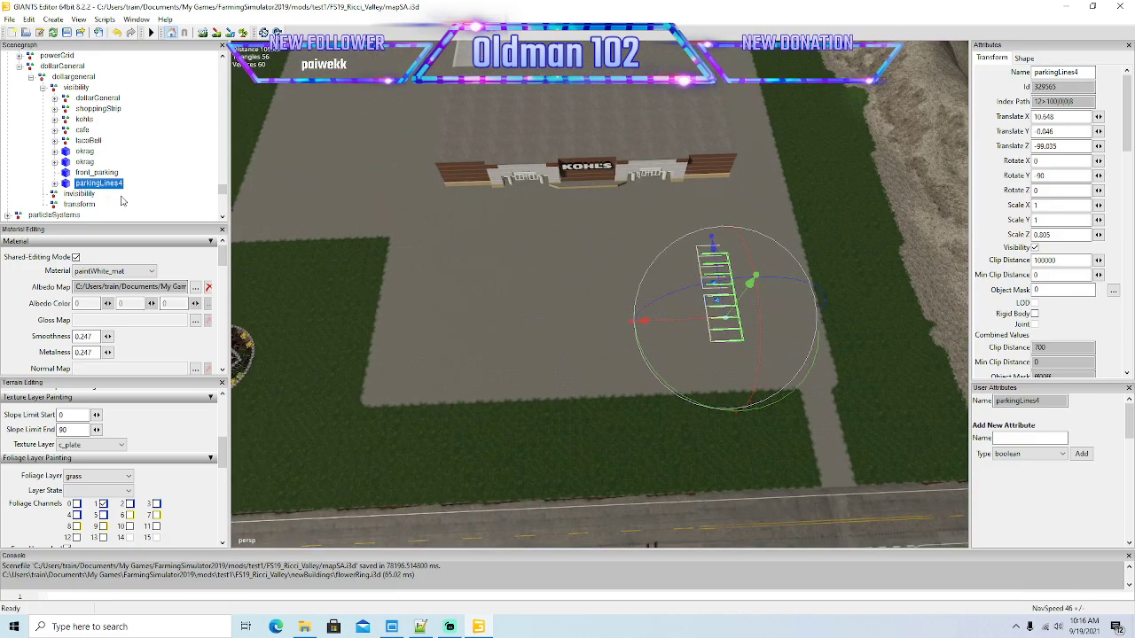
{"action": "key", "text": "Delete"}
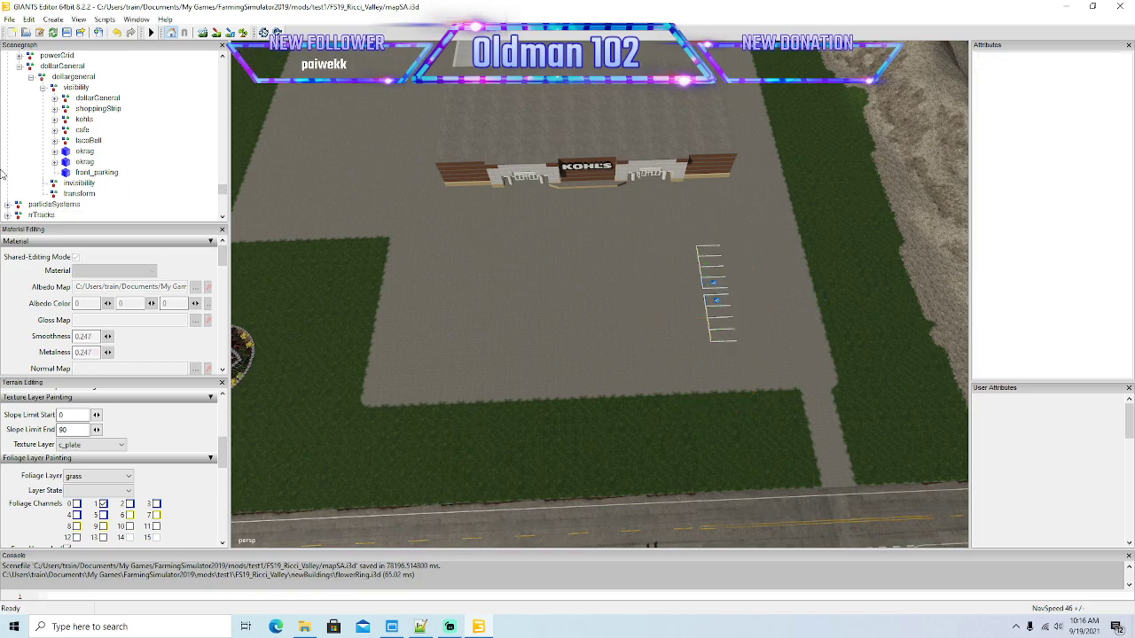
Step: Duplicate the front_parking row and turn the copy to face the opposite way, with Rotate Y set to 0
{"action": "left_click", "coordinate": [83, 172]}
{"action": "left_click_drag", "start_coordinate": [364, 315], "coordinate": [480, 314], "text": "alt"}
{"action": "scroll", "coordinate": [452, 325], "scroll_direction": "up", "scroll_amount": 4}
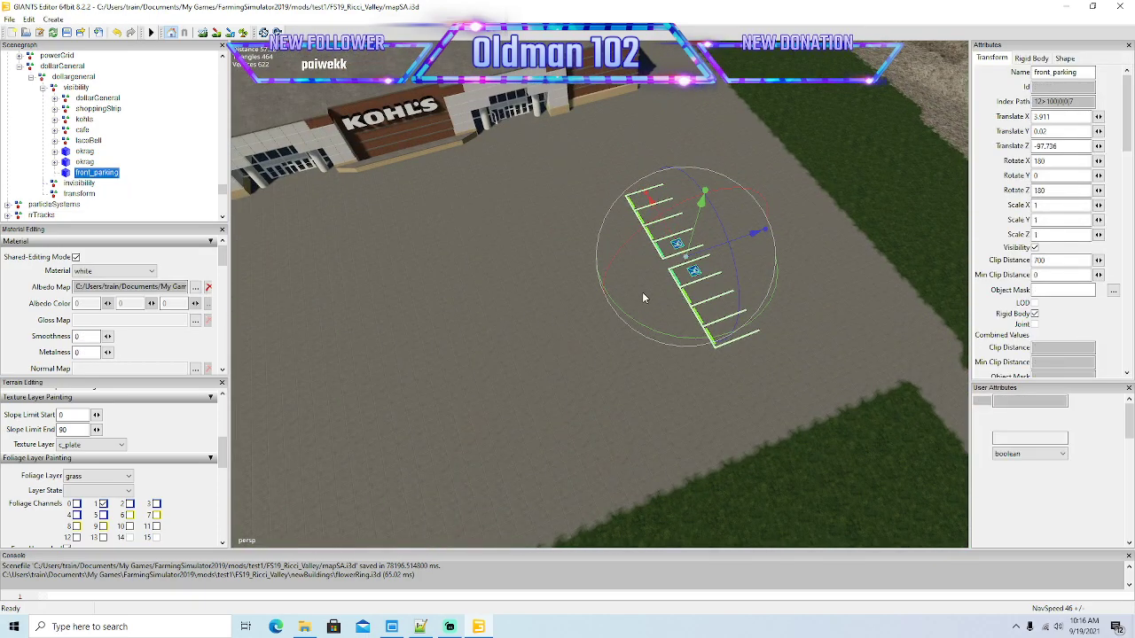
{"action": "key", "text": "ctrl+d"}
{"action": "left_click_drag", "start_coordinate": [683, 336], "coordinate": [688, 219]}
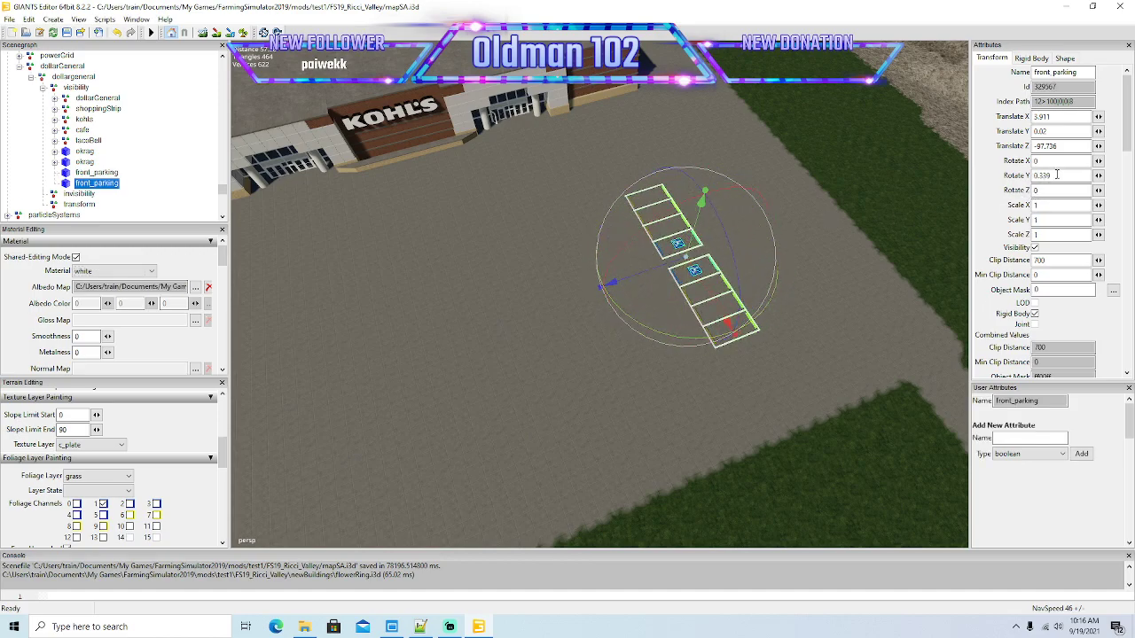
{"action": "left_click_drag", "start_coordinate": [1055, 175], "coordinate": [938, 177]}
{"action": "type", "text": "0"}
{"action": "key", "text": "Return"}
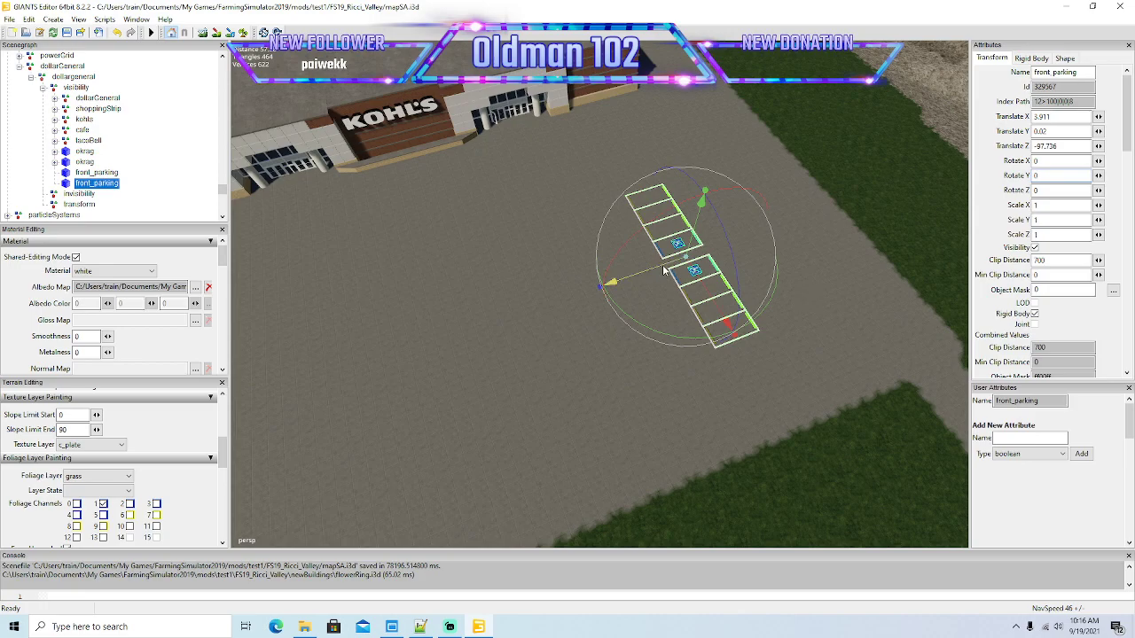
Step: Move the duplicated front_parking row back to back with the original, at about Translate Z -90.9
{"action": "left_click_drag", "start_coordinate": [658, 273], "coordinate": [612, 296]}
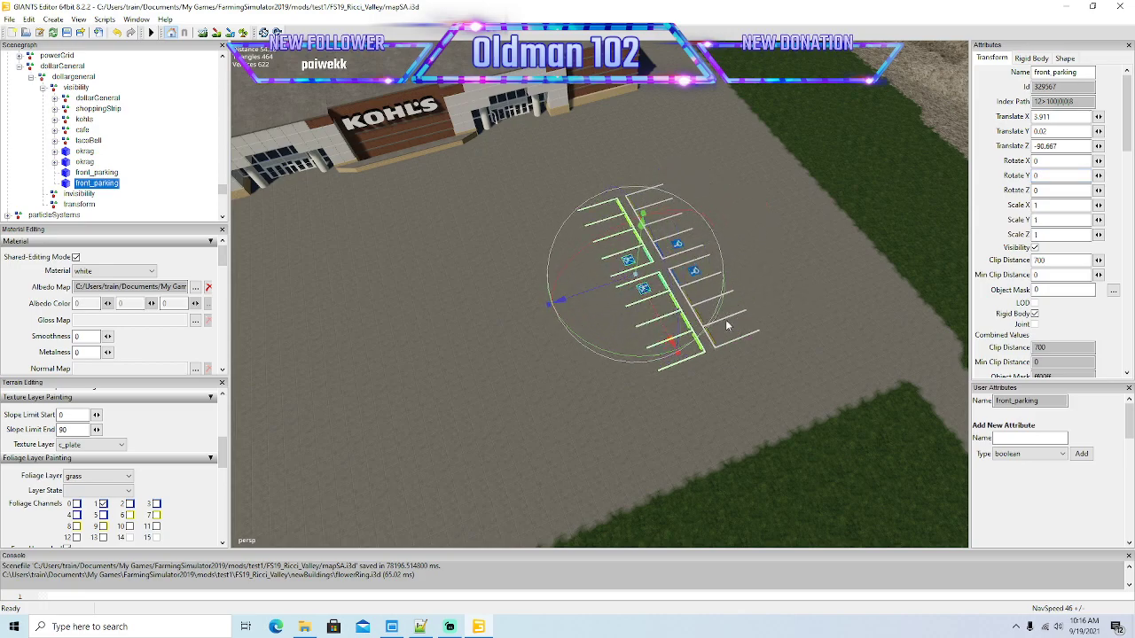
{"action": "left_click_drag", "start_coordinate": [727, 326], "coordinate": [687, 328], "text": "alt"}
{"action": "scroll", "coordinate": [687, 329], "scroll_direction": "down", "scroll_amount": 2}
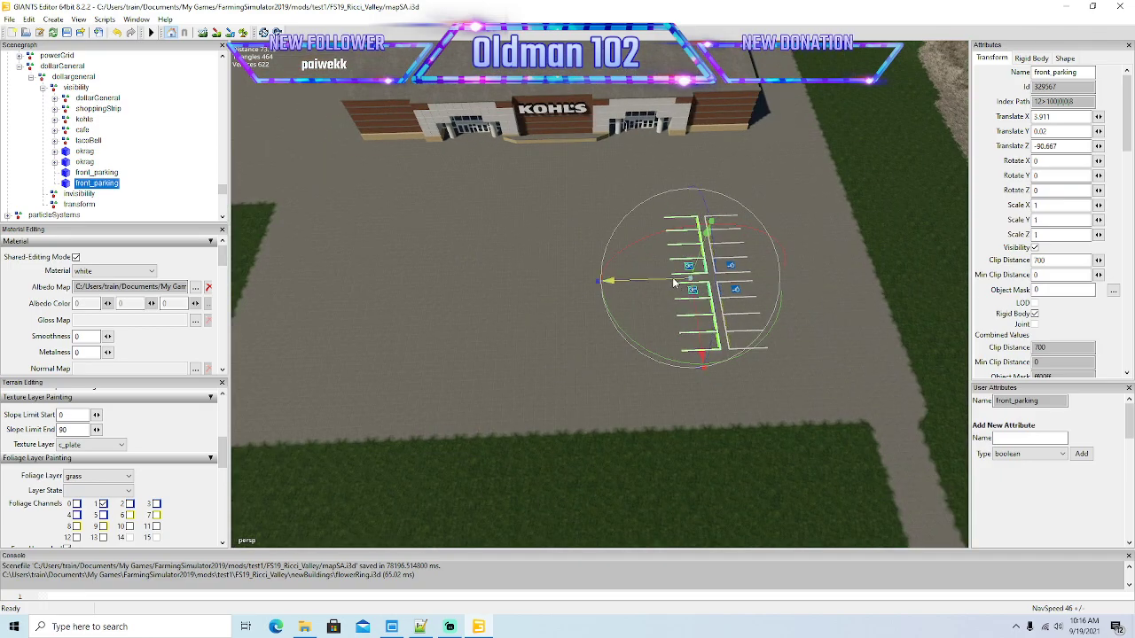
{"action": "left_click_drag", "start_coordinate": [674, 282], "coordinate": [676, 283]}
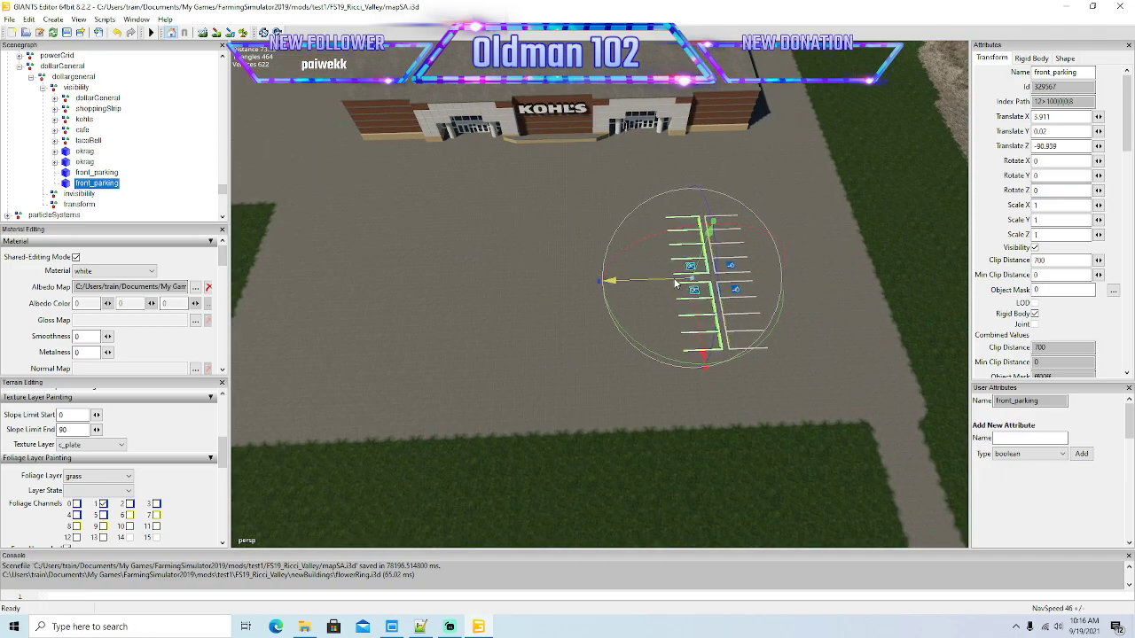
Step: Duplicate the original front_parking row and move the copy across the Kohl's lot to about Translate Z -70.6
{"action": "right_click_drag", "start_coordinate": [674, 282], "coordinate": [635, 305]}
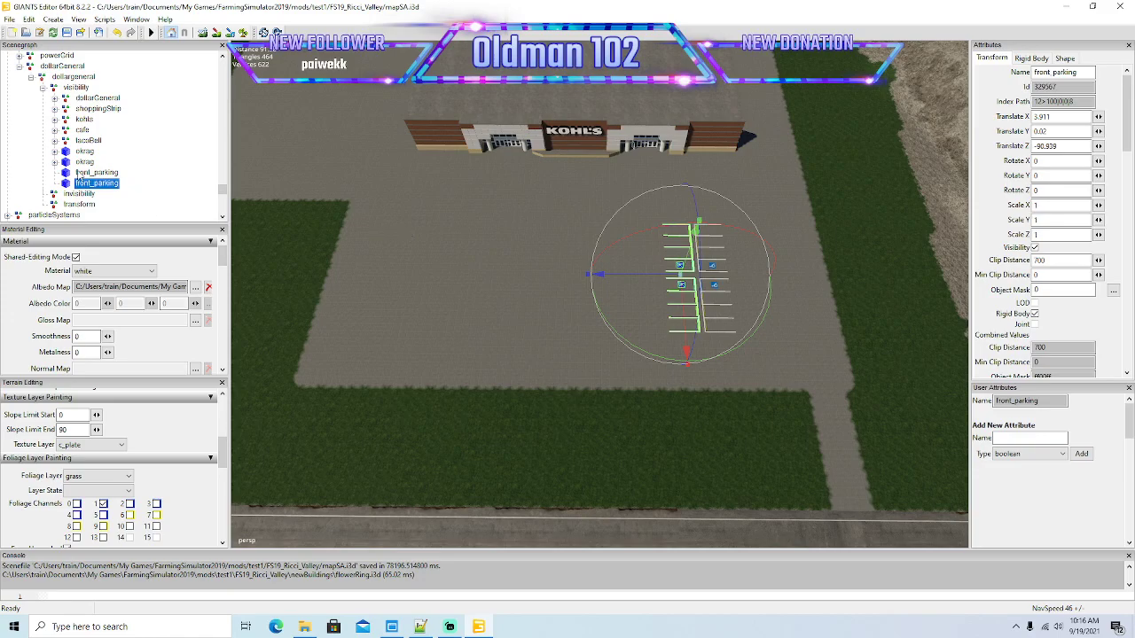
{"action": "left_click", "coordinate": [82, 173]}
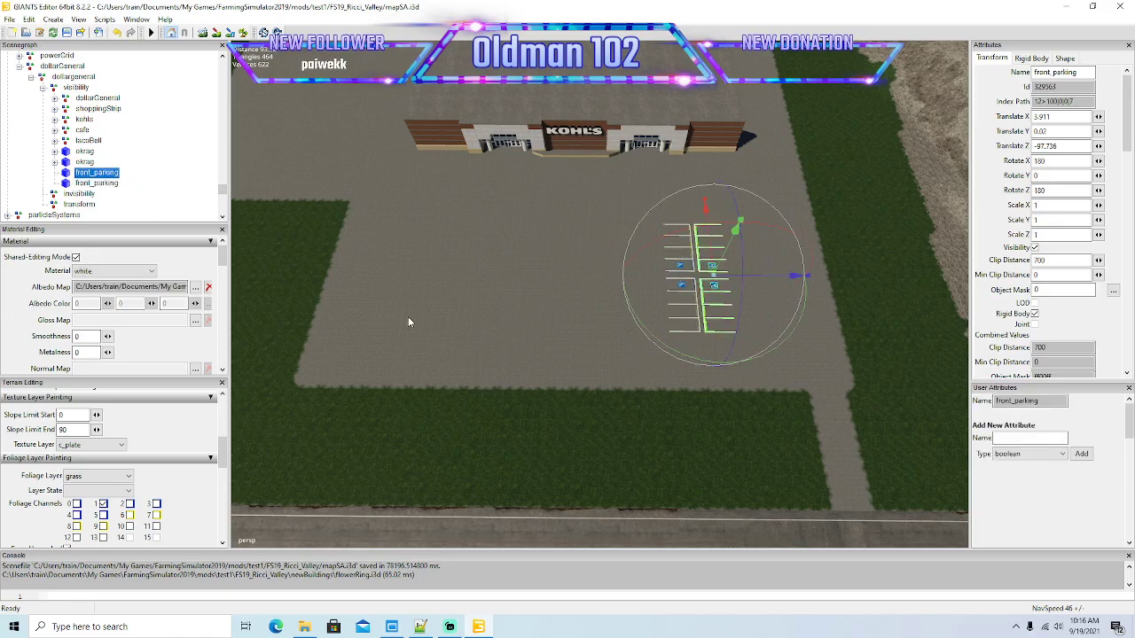
{"action": "key", "text": "ctrl+d"}
{"action": "key", "text": "ctrl+d"}
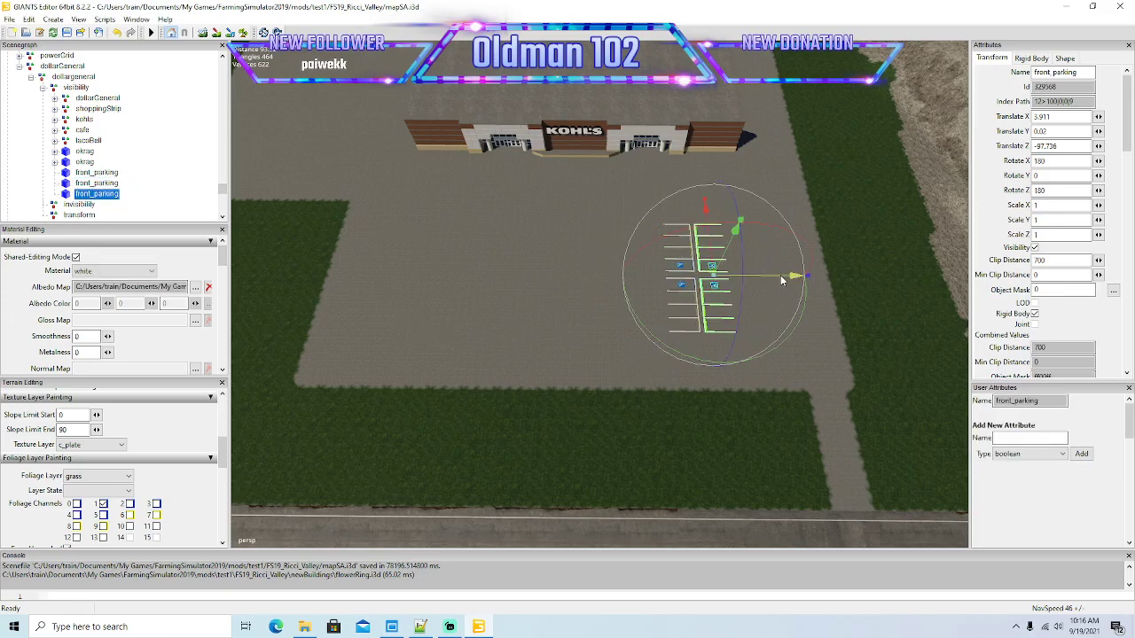
{"action": "left_click_drag", "start_coordinate": [782, 281], "coordinate": [640, 280]}
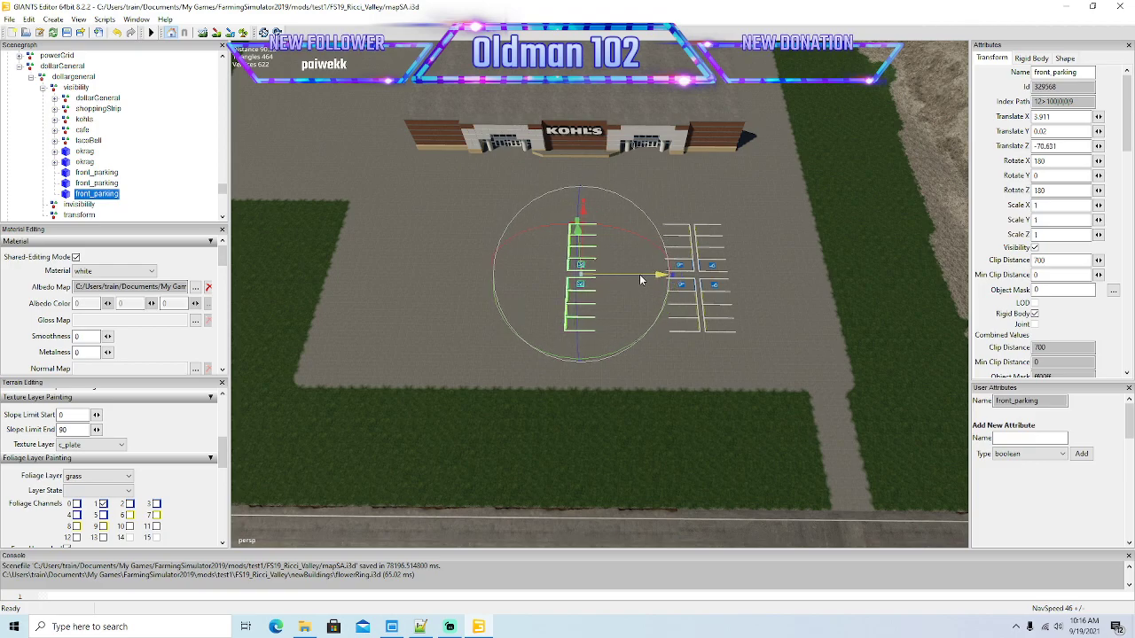
Step: Duplicate the opposite-facing front_parking row and place the copy back to back with the new row, at about Translate Z -63.5
{"action": "left_click", "coordinate": [96, 183]}
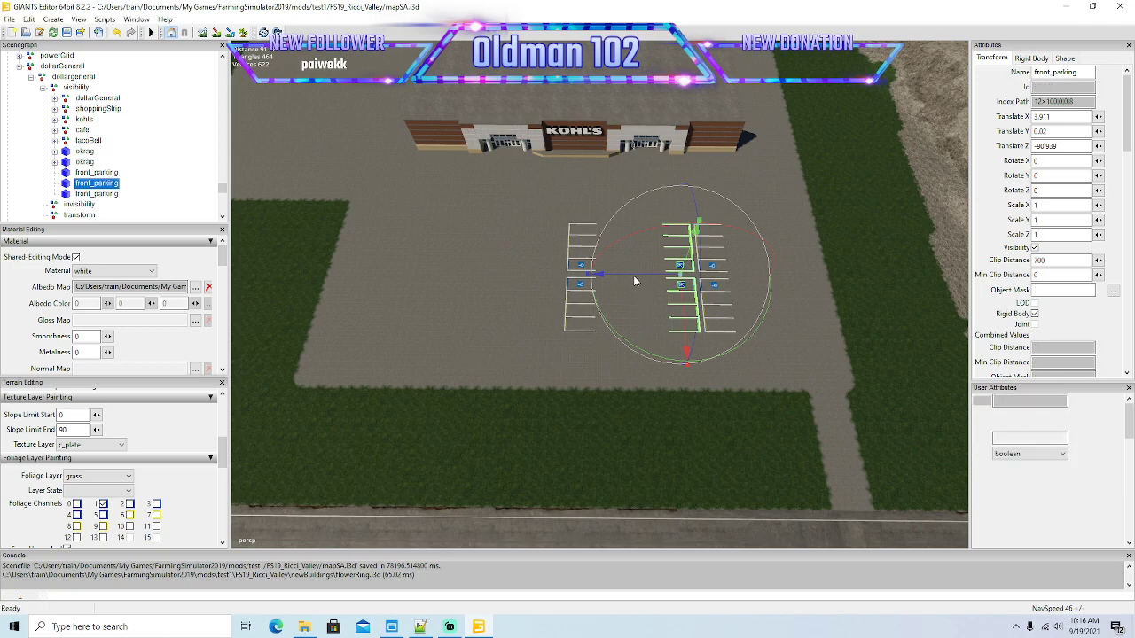
{"action": "key", "text": "ctrl+d"}
{"action": "left_click_drag", "start_coordinate": [633, 274], "coordinate": [492, 274]}
{"action": "middle_click_drag", "start_coordinate": [483, 279], "coordinate": [484, 271], "text": "alt"}
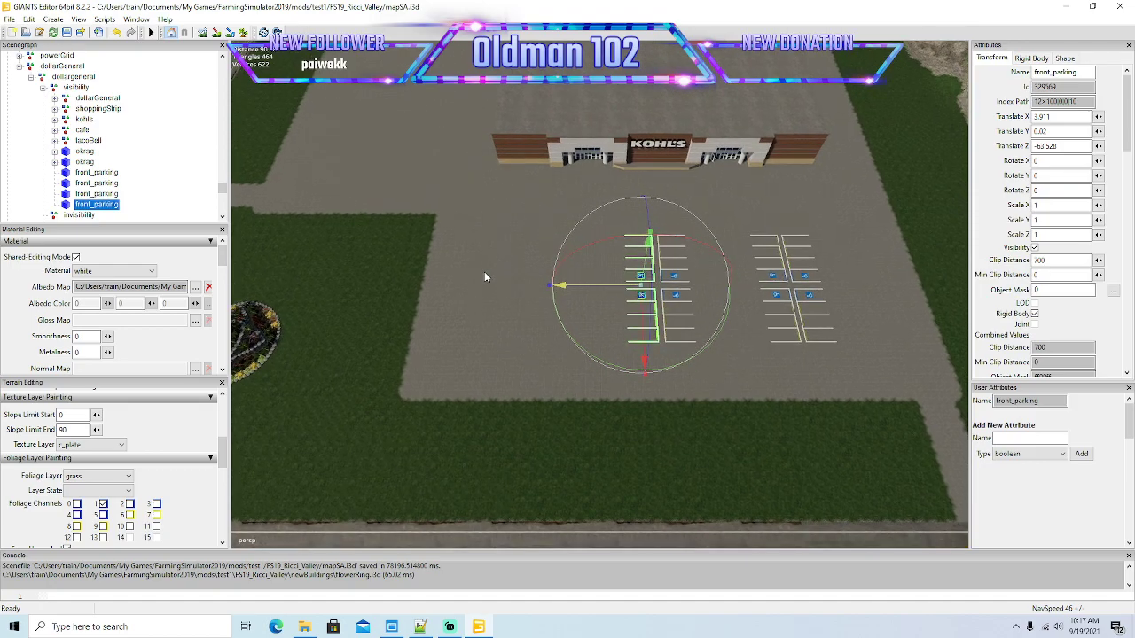
Step: Duplicate both rows of the second front_parking pair to form a third pair at about Translate Z -44.3 and -36.8
{"action": "left_click", "coordinate": [67, 194]}
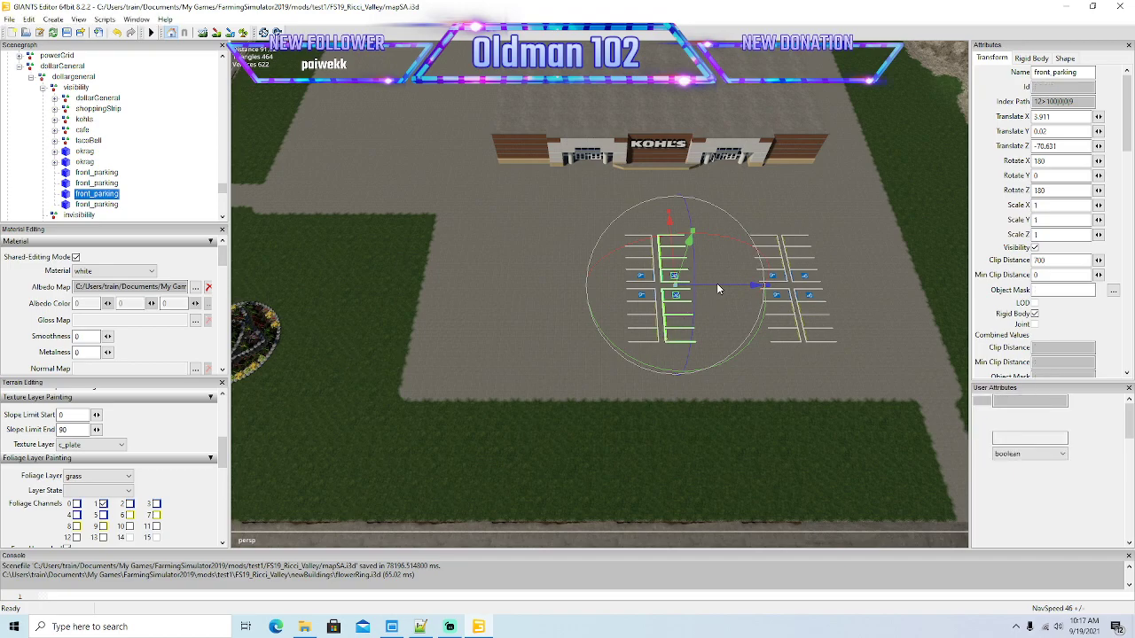
{"action": "key", "text": "ctrl+d"}
{"action": "left_click_drag", "start_coordinate": [717, 283], "coordinate": [581, 294]}
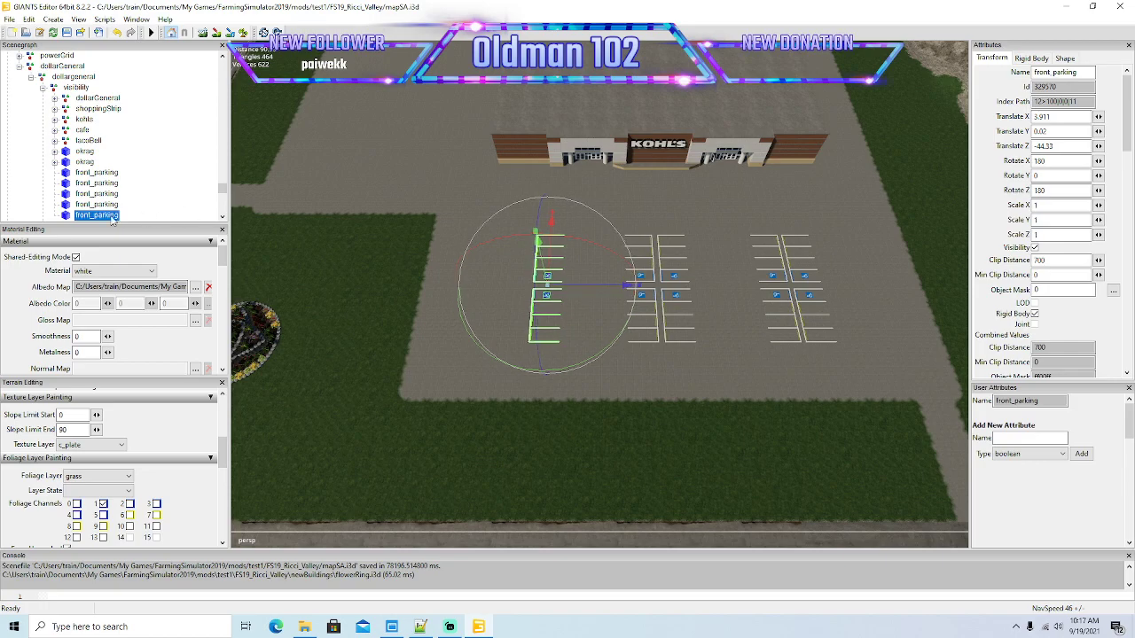
{"action": "left_click", "coordinate": [88, 204]}
{"action": "key", "text": "ctrl+d"}
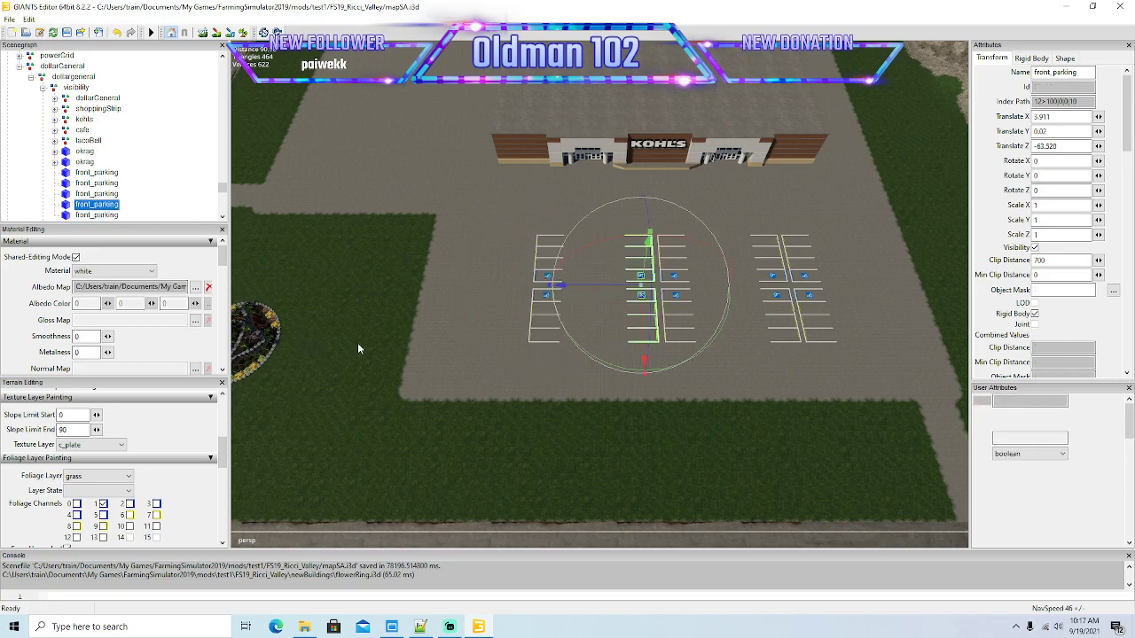
{"action": "left_click_drag", "start_coordinate": [586, 289], "coordinate": [448, 286]}
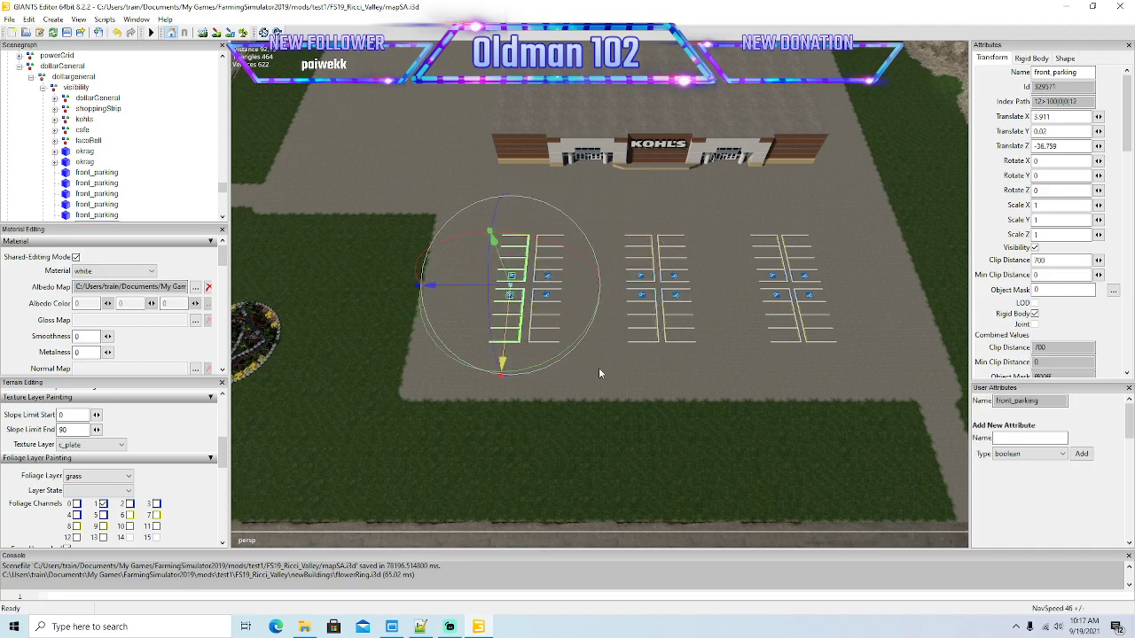
Step: Duplicate a front_parking row and place the copy along Kohl's brick side wall, at about Translate X -43.0, Translate Z -26.8
{"action": "left_click_drag", "start_coordinate": [433, 100], "coordinate": [669, 369], "text": "alt"}
{"action": "scroll", "coordinate": [408, 244], "scroll_direction": "up", "scroll_amount": 5}
{"action": "scroll", "coordinate": [408, 248], "scroll_direction": "up", "scroll_amount": 3}
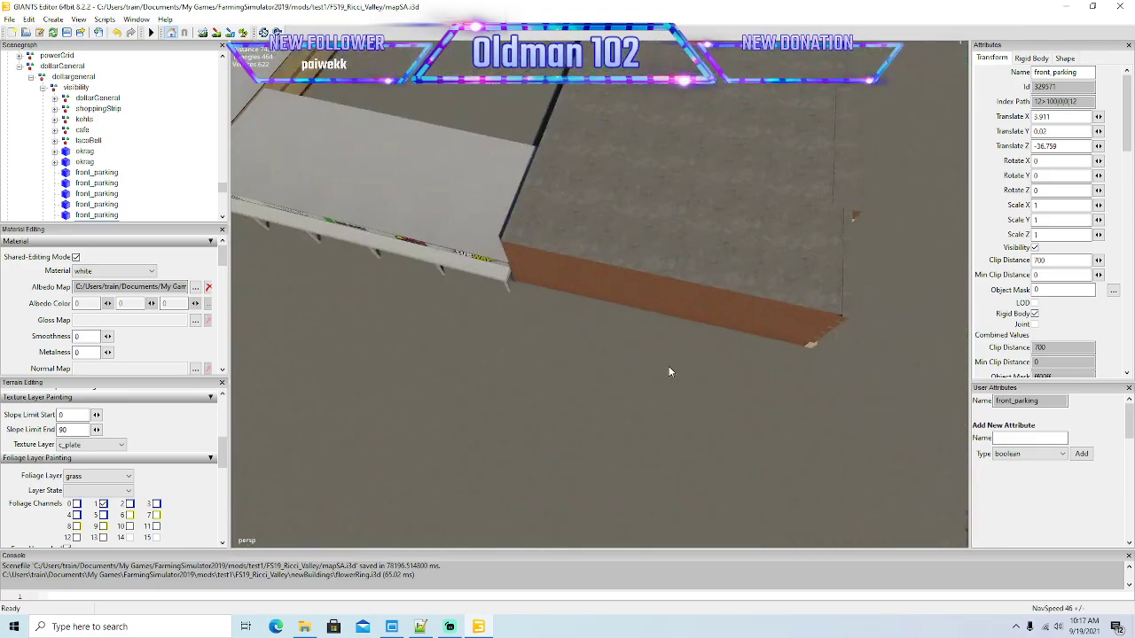
{"action": "scroll", "coordinate": [668, 369], "scroll_direction": "down", "scroll_amount": 8}
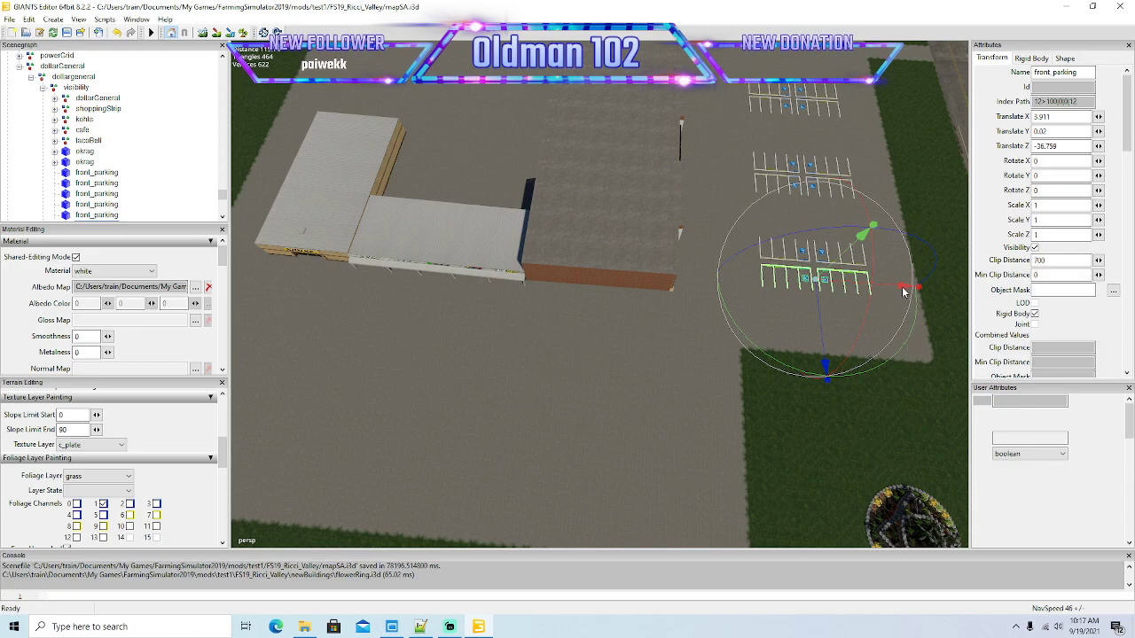
{"action": "left_click_drag", "start_coordinate": [903, 292], "coordinate": [792, 383]}
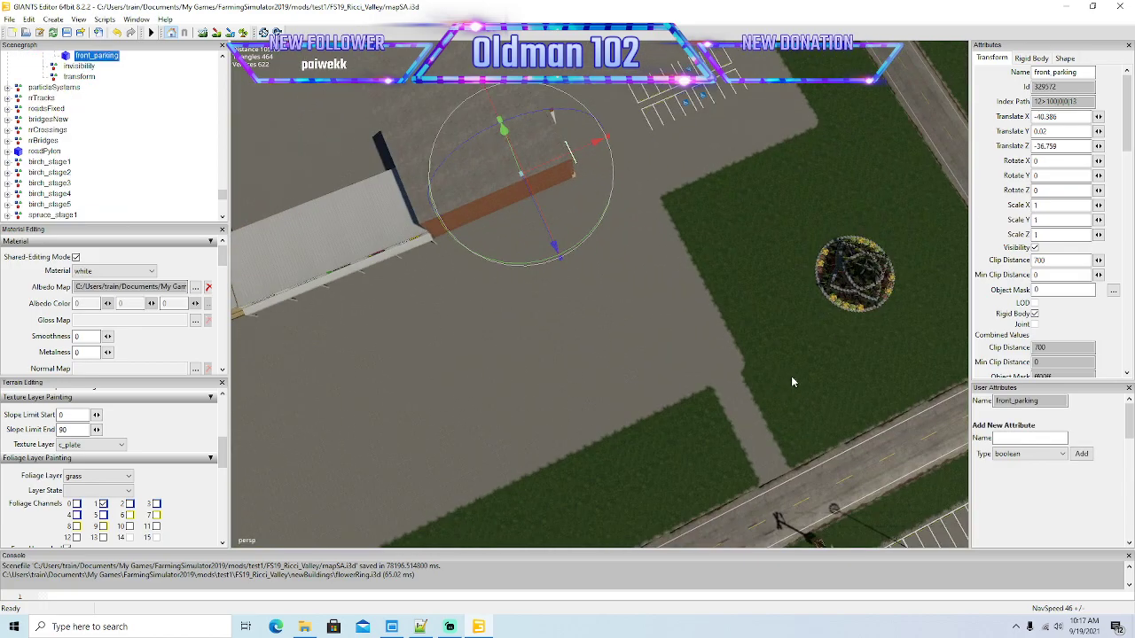
{"action": "right_click_drag", "start_coordinate": [791, 382], "coordinate": [577, 262]}
{"action": "right_click_drag", "start_coordinate": [678, 291], "coordinate": [625, 248]}
{"action": "left_click_drag", "start_coordinate": [624, 242], "coordinate": [614, 301]}
{"action": "left_click_drag", "start_coordinate": [679, 289], "coordinate": [673, 281]}
{"action": "left_click_drag", "start_coordinate": [756, 359], "coordinate": [593, 393], "text": "alt"}
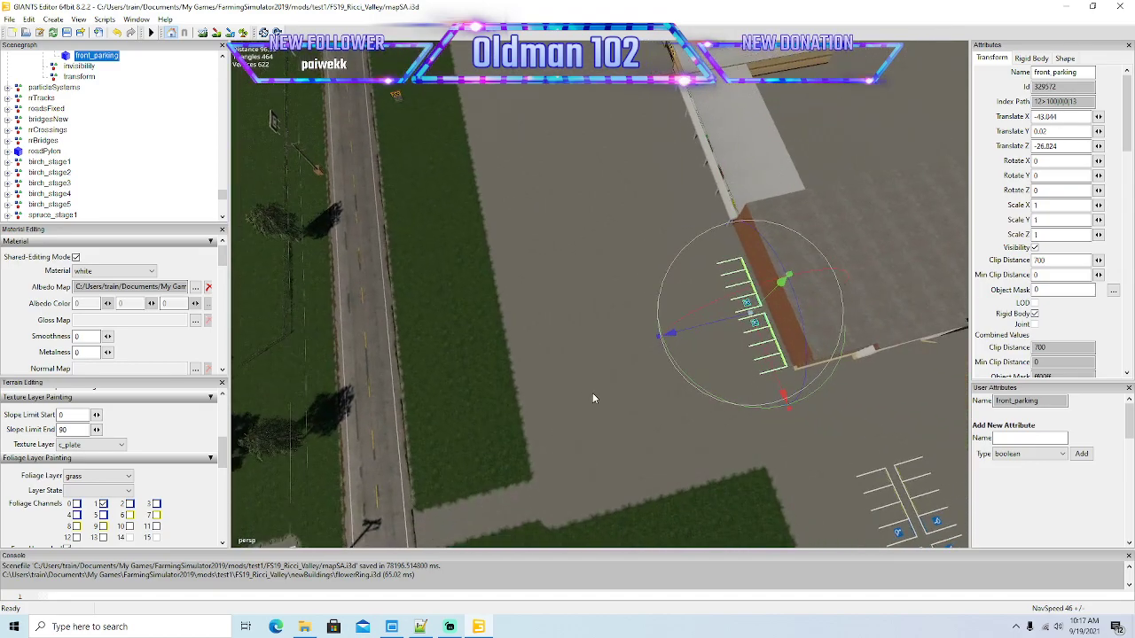
Step: Duplicate the side-wall front_parking row and place the copy before the Dollar General entrance, at about Translate X -113.8, Translate Z -25.4
{"action": "right_click_drag", "start_coordinate": [561, 373], "coordinate": [554, 356]}
{"action": "scroll", "coordinate": [536, 350], "scroll_direction": "down", "scroll_amount": 5}
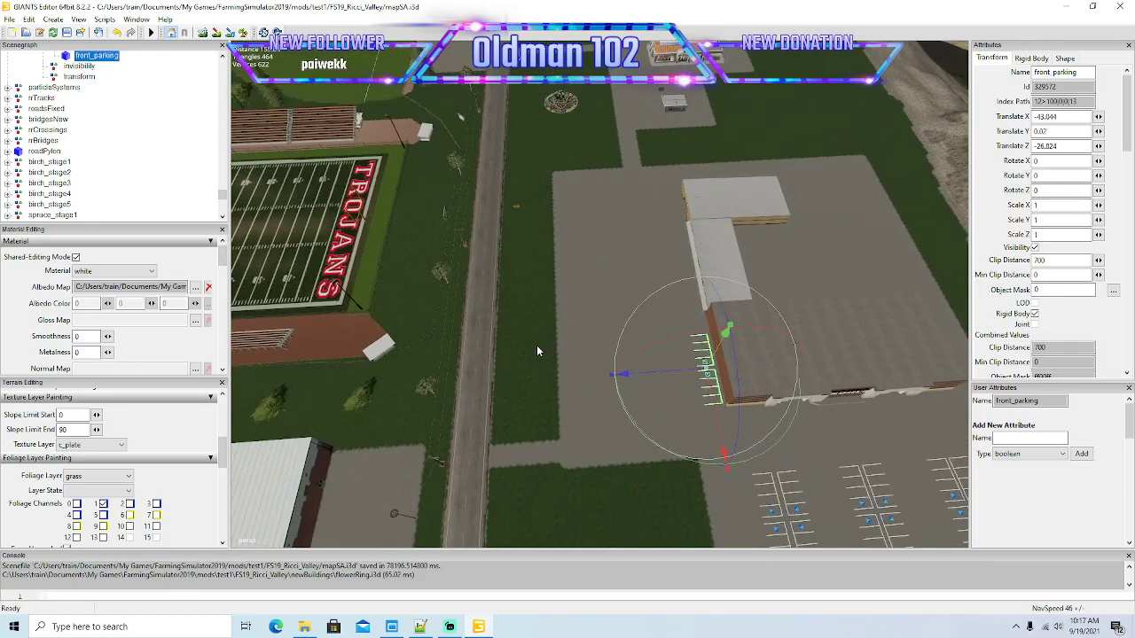
{"action": "scroll", "coordinate": [626, 410], "scroll_direction": "up", "scroll_amount": 6}
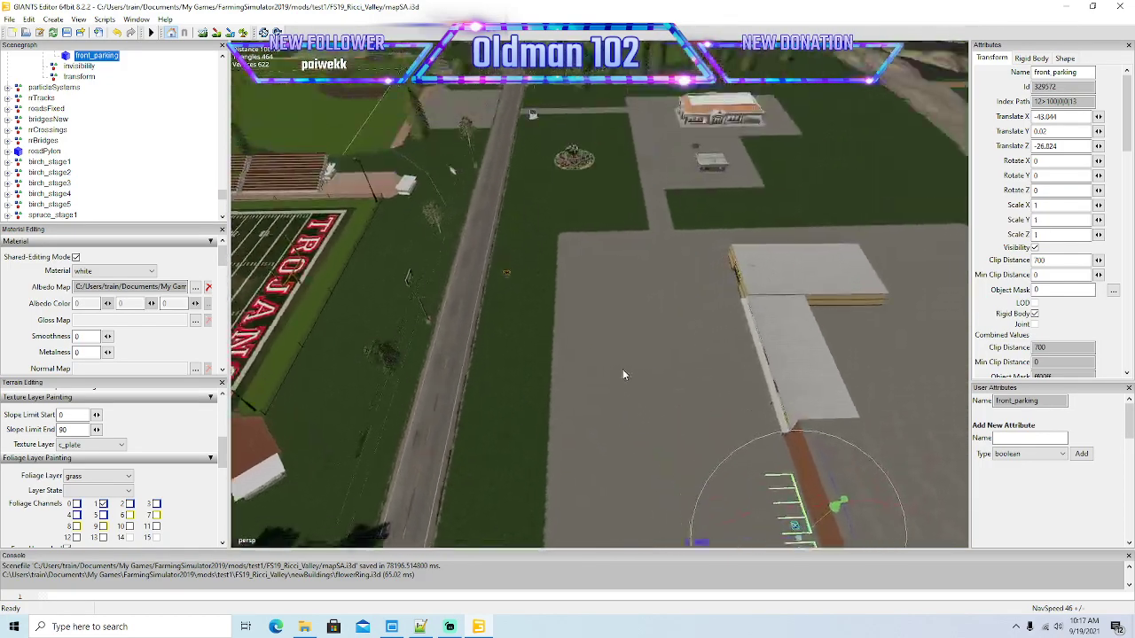
{"action": "scroll", "coordinate": [656, 415], "scroll_direction": "down", "scroll_amount": 3}
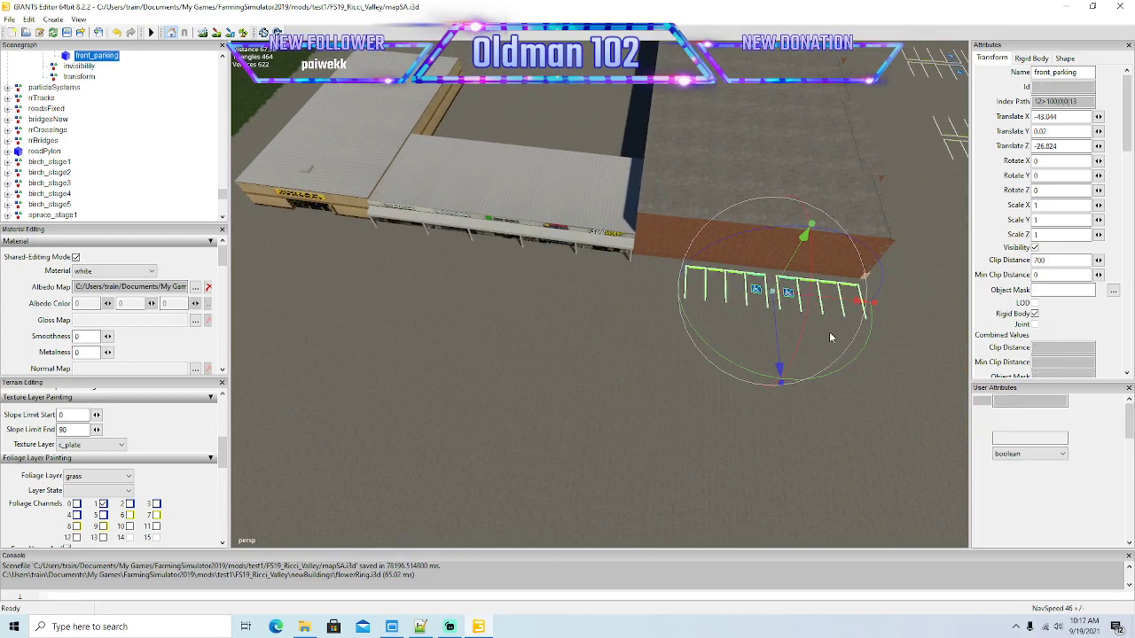
{"action": "key", "text": "ctrl+d"}
{"action": "left_click_drag", "start_coordinate": [859, 305], "coordinate": [373, 310]}
{"action": "key", "text": "f"}
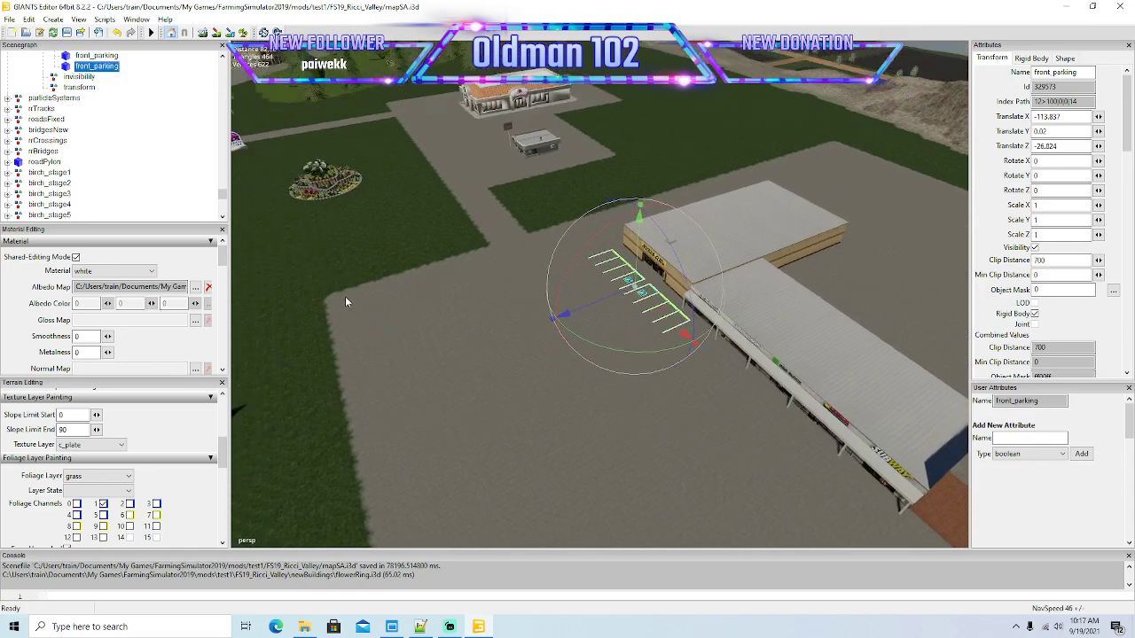
{"action": "left_click_drag", "start_coordinate": [559, 265], "coordinate": [540, 277]}
{"action": "scroll", "coordinate": [473, 251], "scroll_direction": "down", "scroll_amount": 3}
{"action": "scroll", "coordinate": [551, 310], "scroll_direction": "up", "scroll_amount": 5}
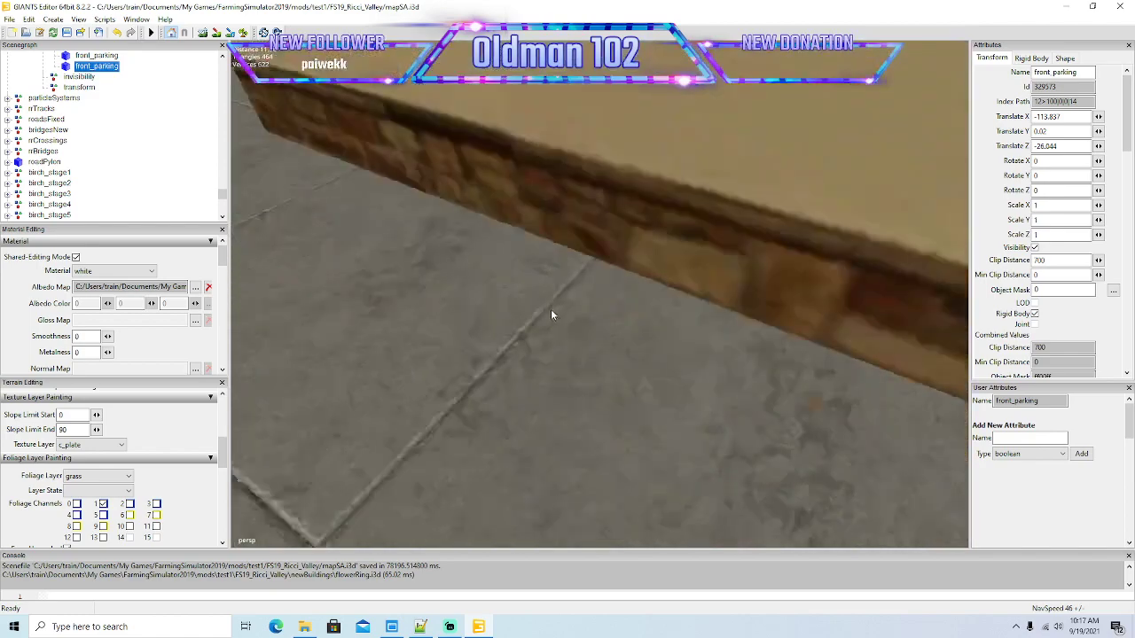
{"action": "key", "text": "f"}
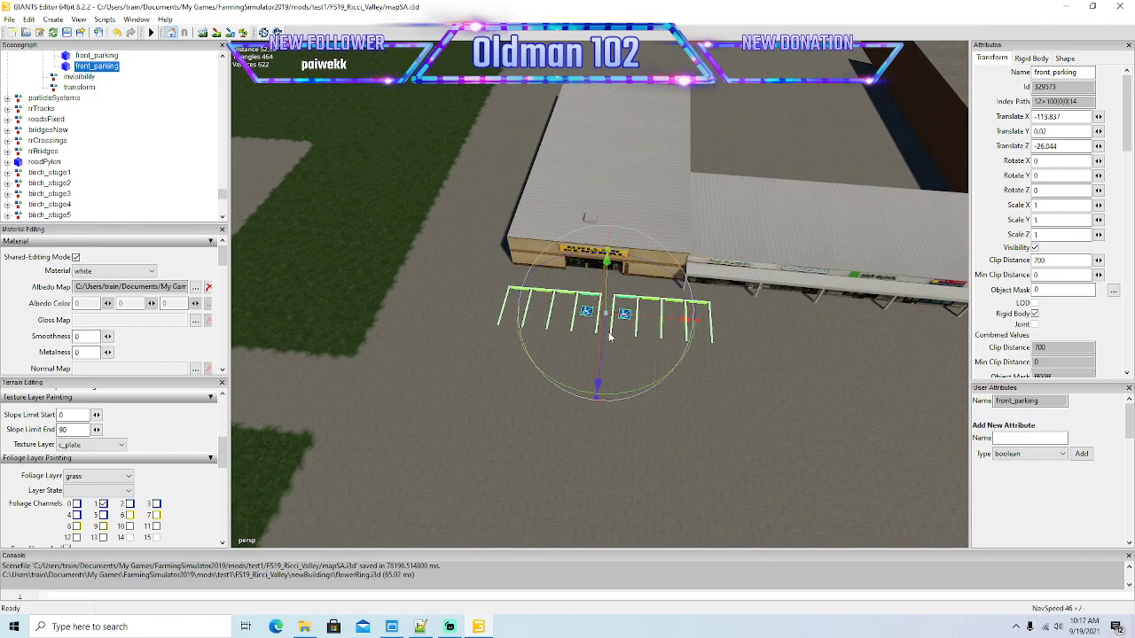
{"action": "left_click_drag", "start_coordinate": [610, 337], "coordinate": [611, 344]}
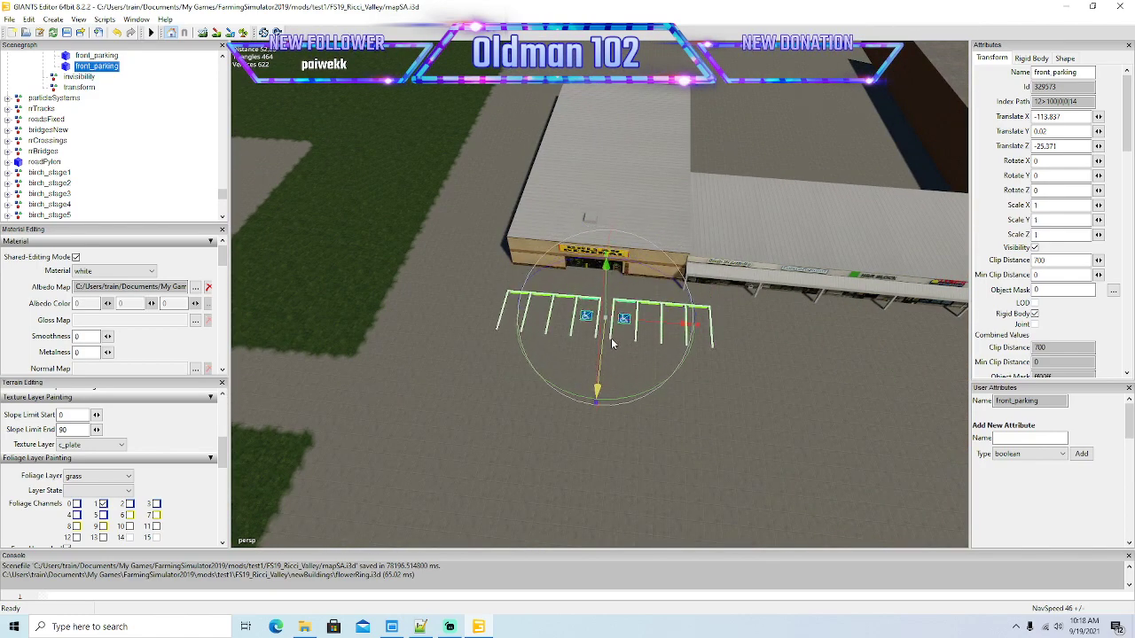
Step: Duplicate the Dollar General parking row and fit the copy before the shopping strip, at about Translate X -81.8, Translate Z -24.9, Rotate Y -1.27
{"action": "left_click_drag", "start_coordinate": [642, 379], "coordinate": [629, 379], "text": "alt"}
{"action": "key", "text": "ctrl+d"}
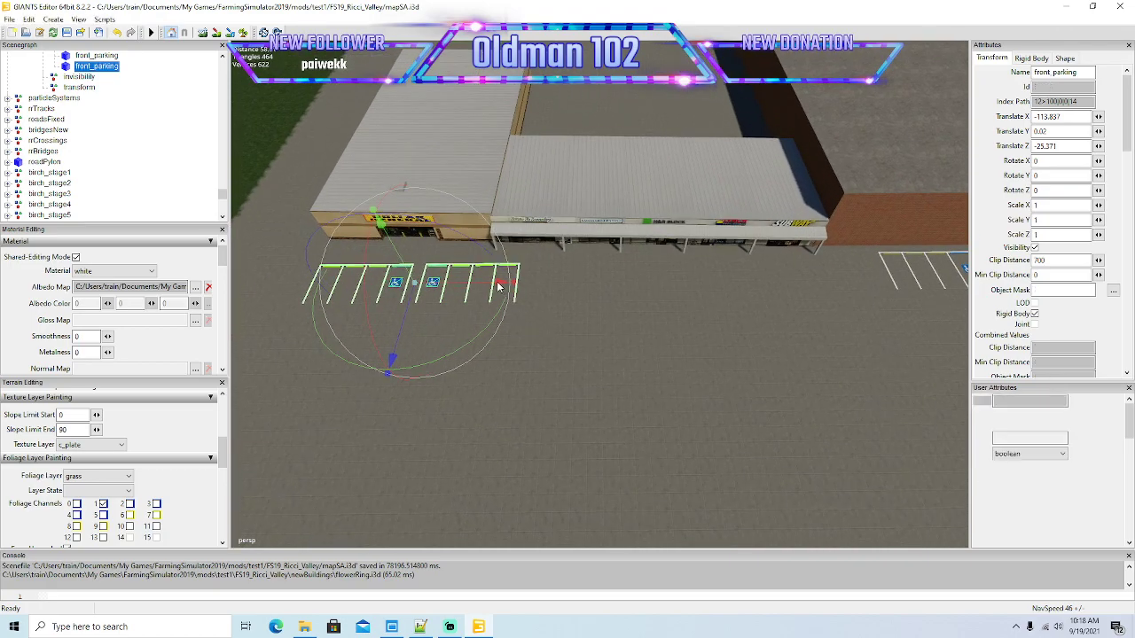
{"action": "key", "text": "ctrl+d"}
{"action": "left_click_drag", "start_coordinate": [502, 286], "coordinate": [768, 348]}
{"action": "mouse_move", "coordinate": [675, 333]}
{"action": "left_mouse_down"}
{"action": "mouse_move", "coordinate": [701, 362]}
{"action": "mouse_move", "coordinate": [671, 346]}
{"action": "left_mouse_up"}
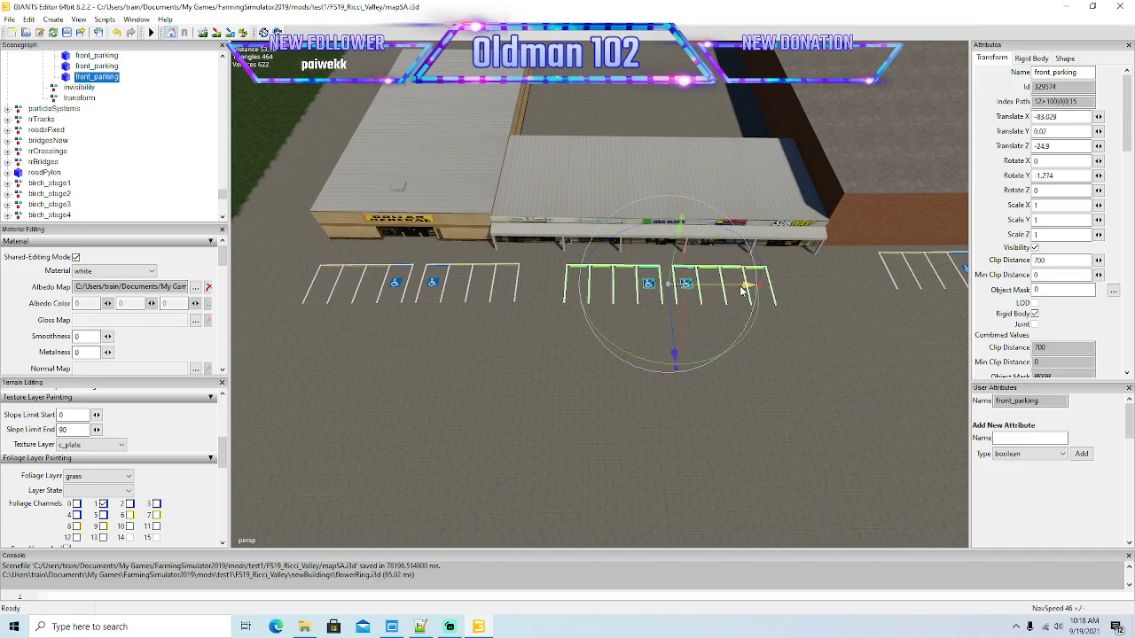
{"action": "mouse_move", "coordinate": [750, 285]}
{"action": "left_mouse_down"}
{"action": "mouse_move", "coordinate": [683, 290]}
{"action": "mouse_move", "coordinate": [754, 305]}
{"action": "left_mouse_up"}
{"action": "scroll", "coordinate": [749, 357], "scroll_direction": "down", "scroll_amount": 8}
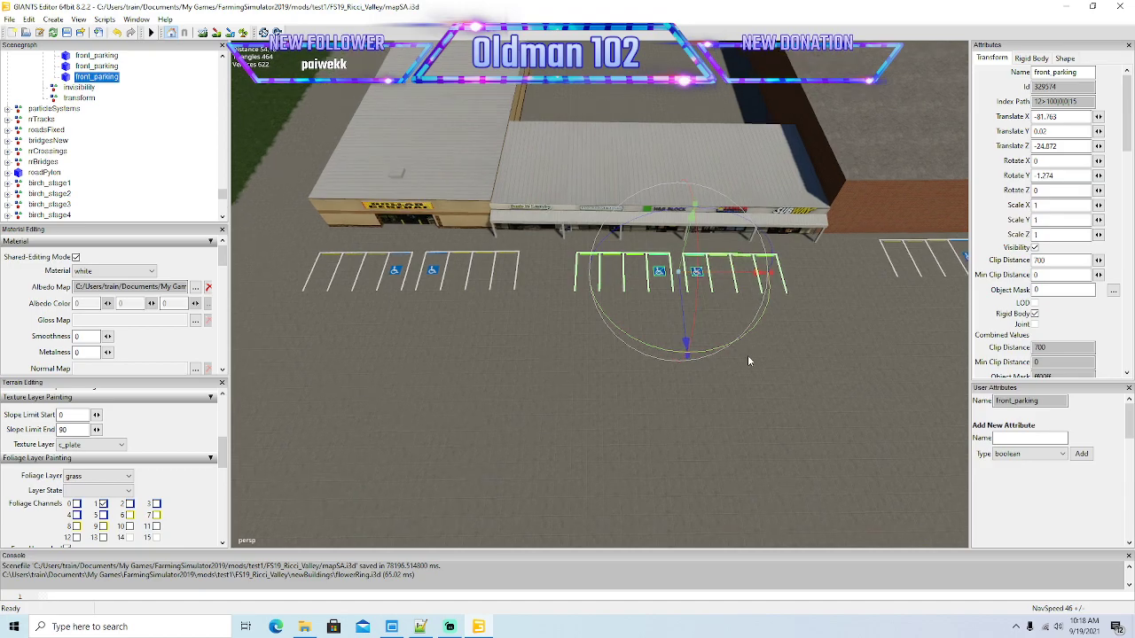
Step: Set the painting texture layer to c_grass and paint the stepped edge of the grass beside the driveway straight
{"action": "left_click_drag", "start_coordinate": [748, 357], "coordinate": [666, 387], "text": "alt"}
{"action": "scroll", "coordinate": [884, 371], "scroll_direction": "up", "scroll_amount": 4}
{"action": "right_click_drag", "start_coordinate": [666, 388], "coordinate": [709, 400]}
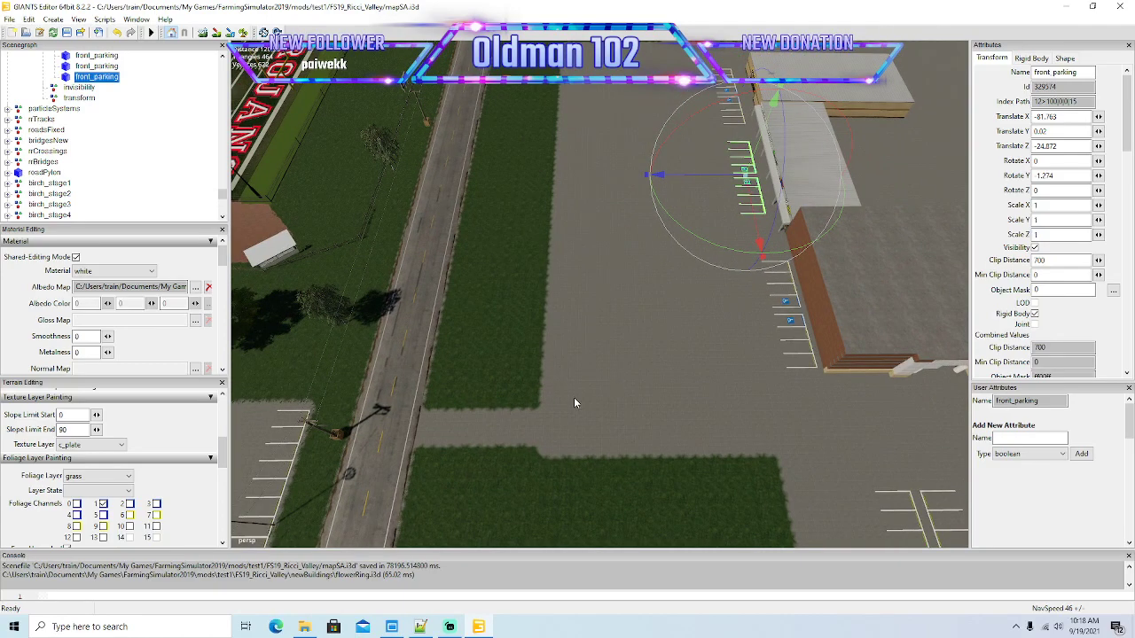
{"action": "left_click", "coordinate": [104, 444]}
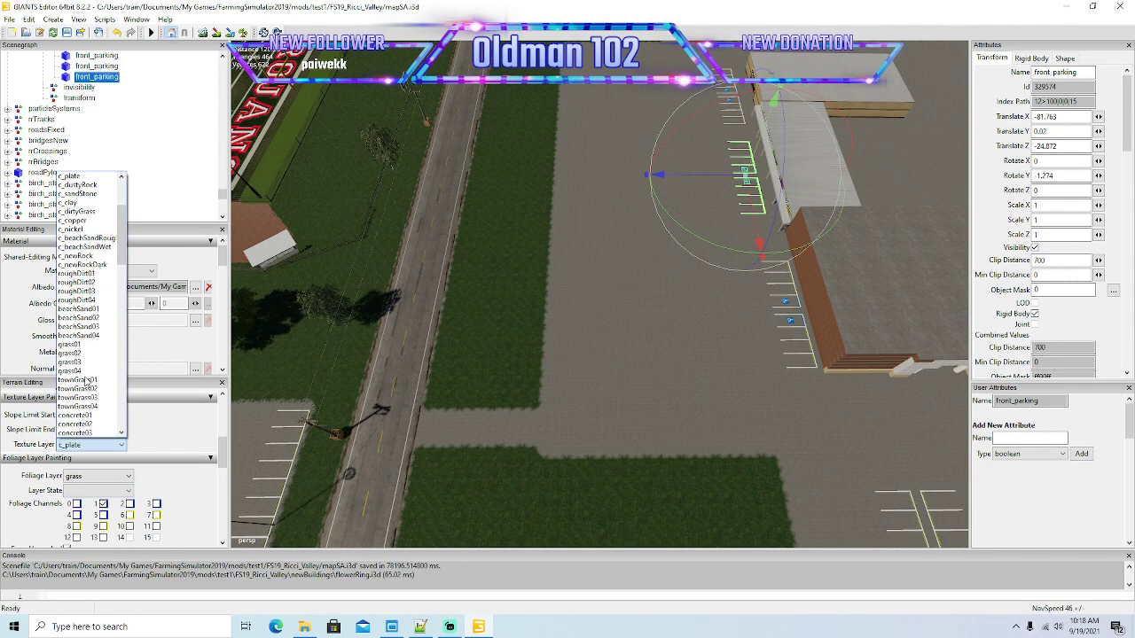
{"action": "left_click", "coordinate": [78, 193]}
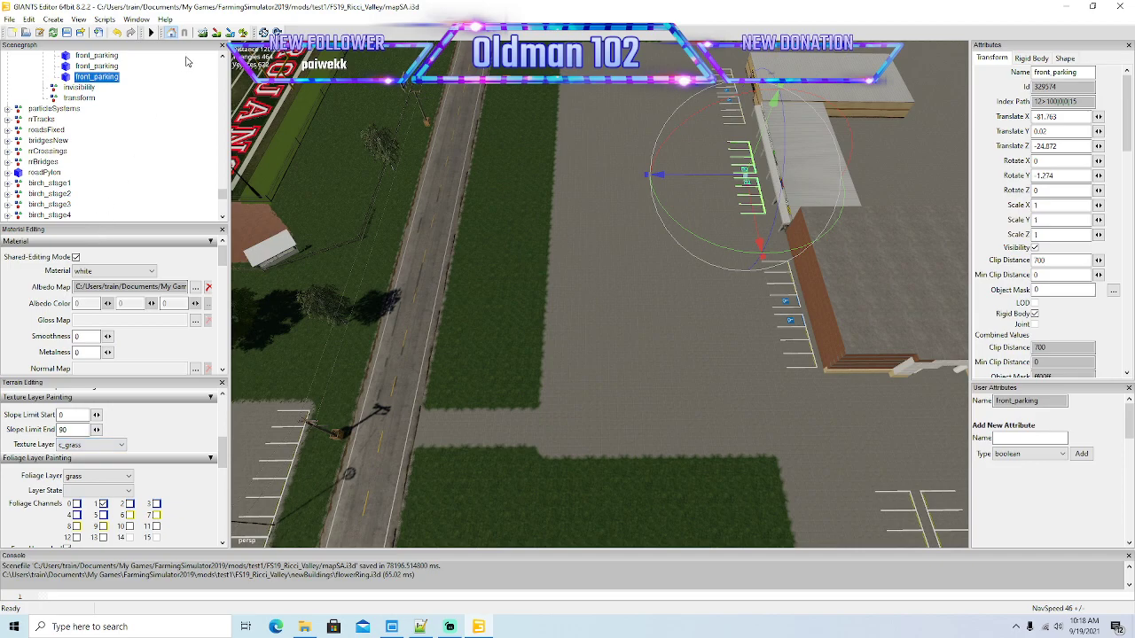
{"action": "left_click", "coordinate": [216, 33]}
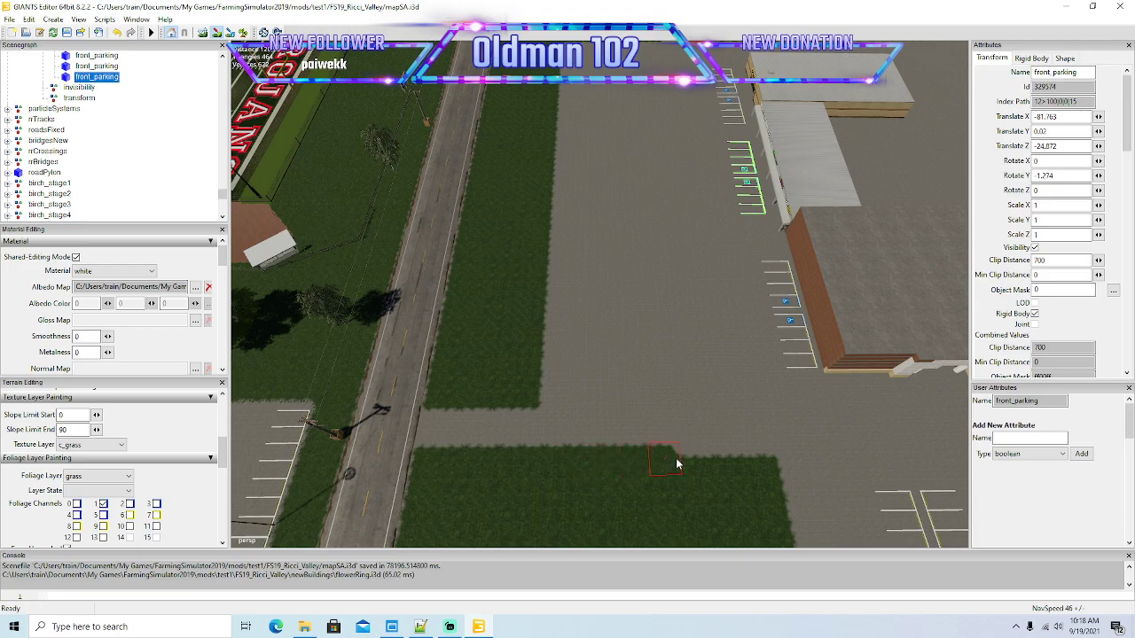
{"action": "left_click_drag", "start_coordinate": [712, 461], "coordinate": [760, 462]}
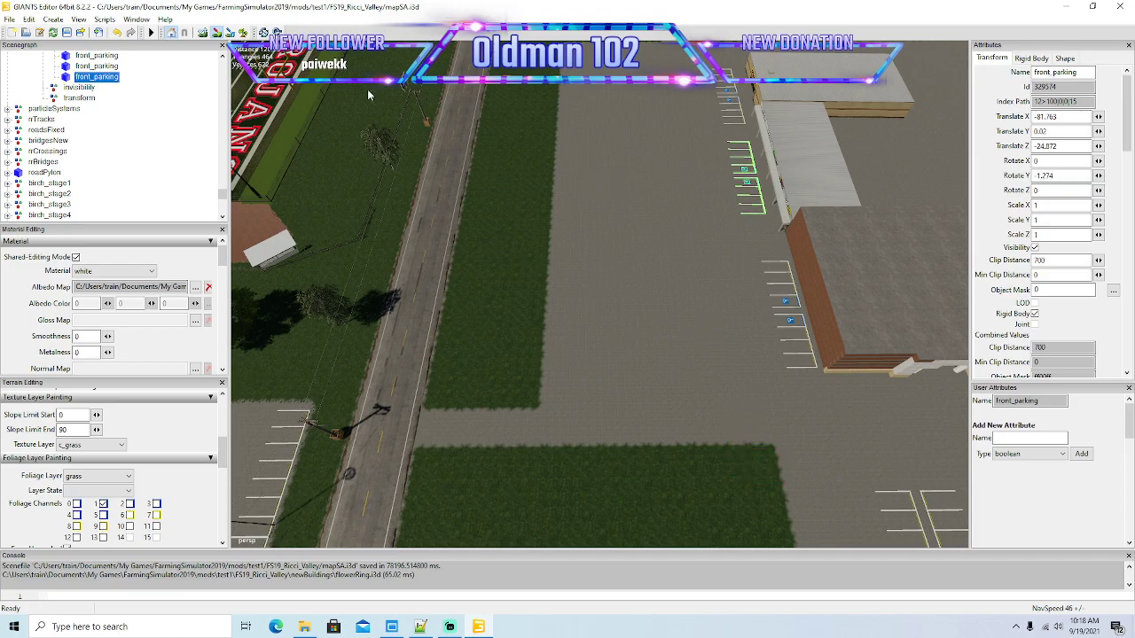
Step: Paint c_grass over the driveway entrance and a strip of pavement running parallel to the storefront parking rows
{"action": "left_click", "coordinate": [221, 32]}
{"action": "left_click_drag", "start_coordinate": [494, 206], "coordinate": [504, 192], "text": "alt"}
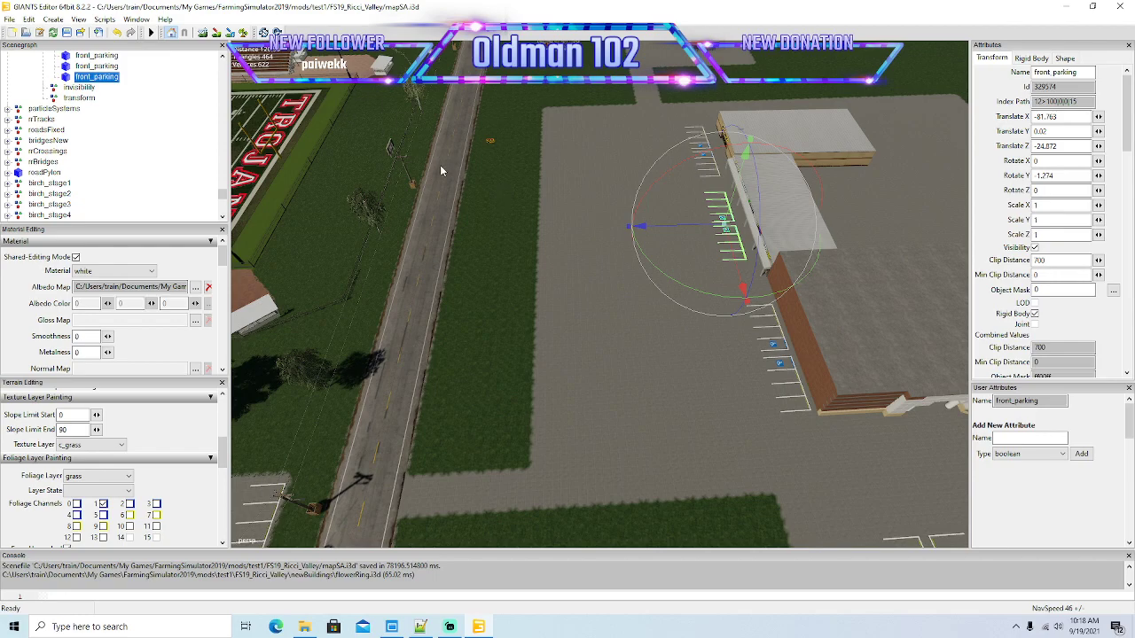
{"action": "left_click_drag", "start_coordinate": [441, 166], "coordinate": [439, 151], "text": "alt"}
{"action": "left_click", "coordinate": [217, 33]}
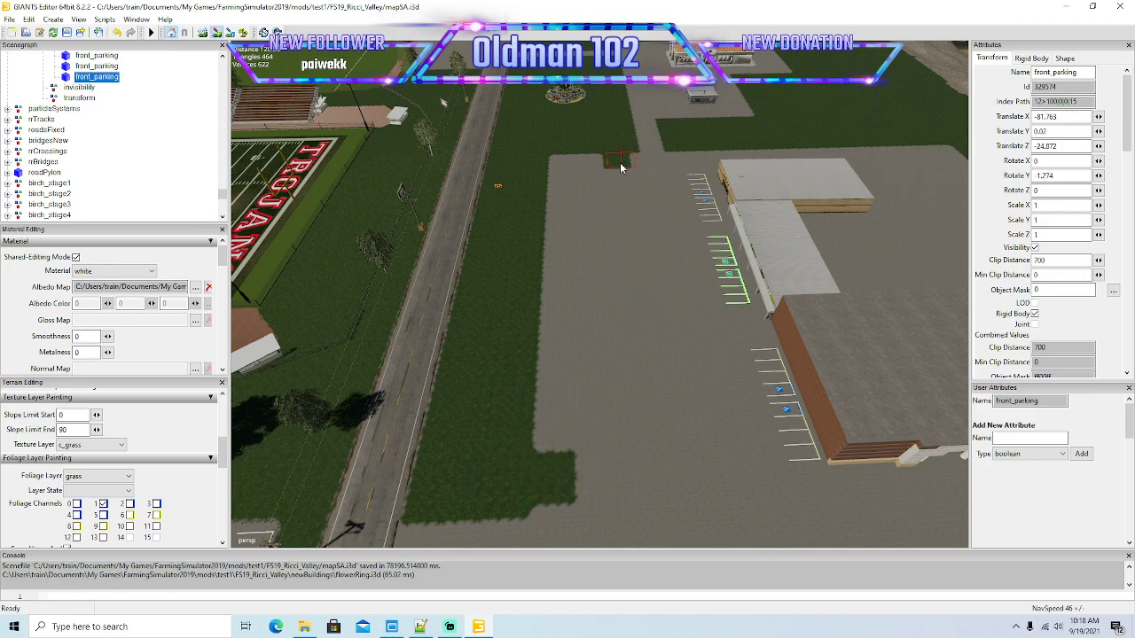
{"action": "left_click_drag", "start_coordinate": [623, 198], "coordinate": [627, 220]}
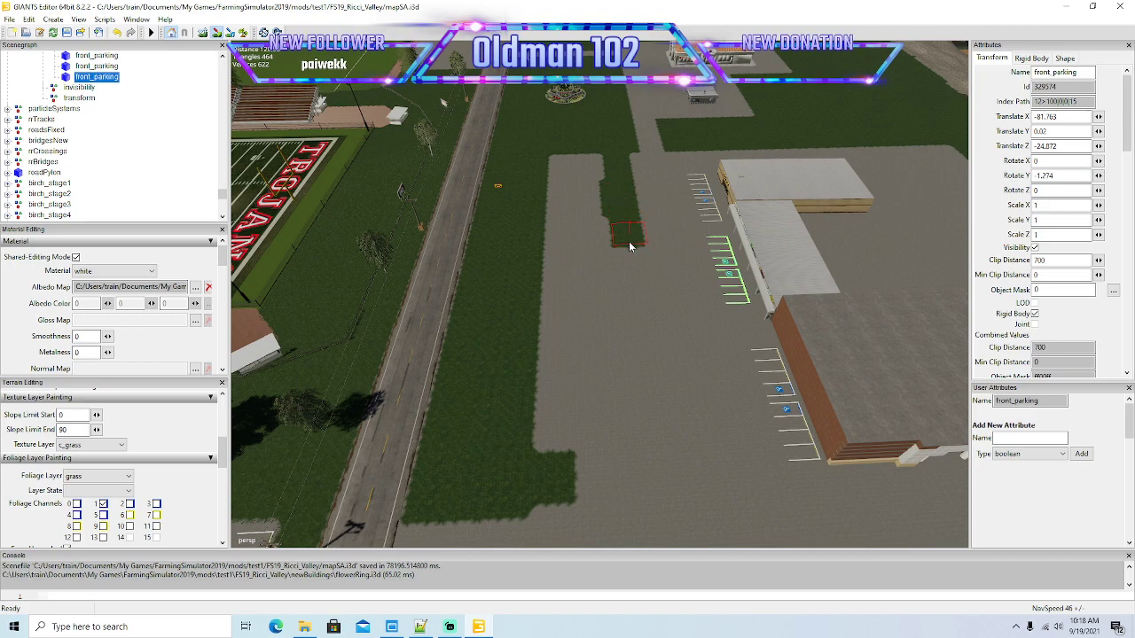
{"action": "left_click_drag", "start_coordinate": [630, 271], "coordinate": [639, 315]}
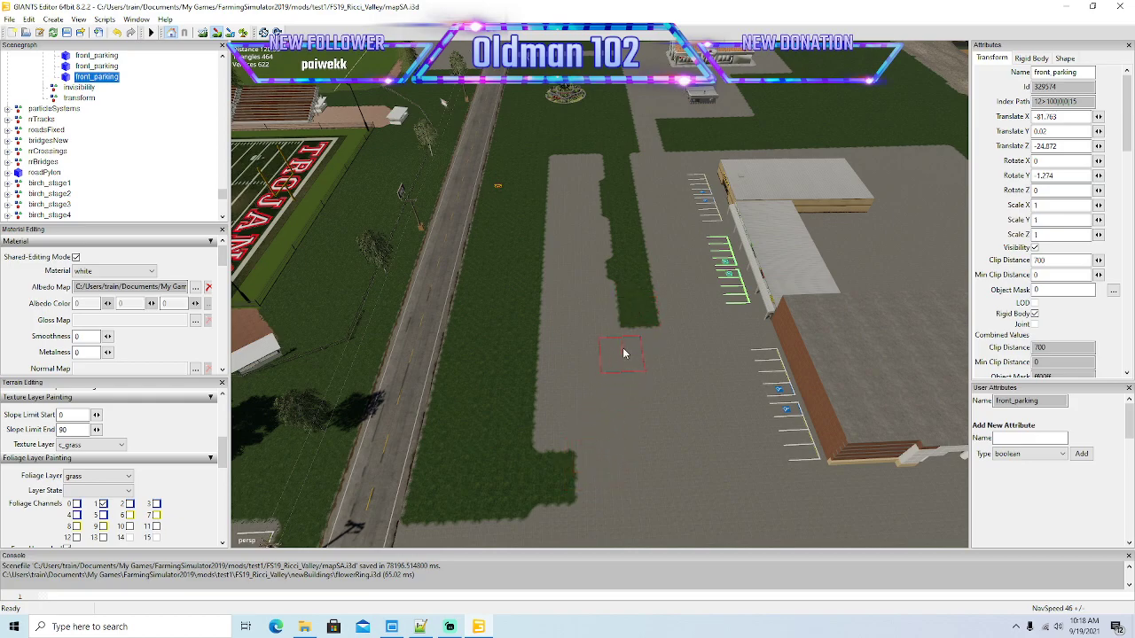
Step: Fill the remaining pavement between the new grass strip and the roadside grass with c_grass
{"action": "mouse_move", "coordinate": [623, 354]}
{"action": "left_mouse_down"}
{"action": "mouse_move", "coordinate": [645, 344]}
{"action": "mouse_move", "coordinate": [653, 412]}
{"action": "mouse_move", "coordinate": [641, 440]}
{"action": "mouse_move", "coordinate": [603, 449]}
{"action": "mouse_move", "coordinate": [585, 483]}
{"action": "mouse_move", "coordinate": [644, 486]}
{"action": "mouse_move", "coordinate": [653, 461]}
{"action": "mouse_move", "coordinate": [663, 463]}
{"action": "mouse_move", "coordinate": [661, 484]}
{"action": "mouse_move", "coordinate": [643, 461]}
{"action": "mouse_move", "coordinate": [603, 269]}
{"action": "left_mouse_up"}
{"action": "mouse_move", "coordinate": [599, 172]}
{"action": "left_mouse_down"}
{"action": "mouse_move", "coordinate": [588, 163]}
{"action": "mouse_move", "coordinate": [572, 365]}
{"action": "mouse_move", "coordinate": [552, 417]}
{"action": "left_mouse_up"}
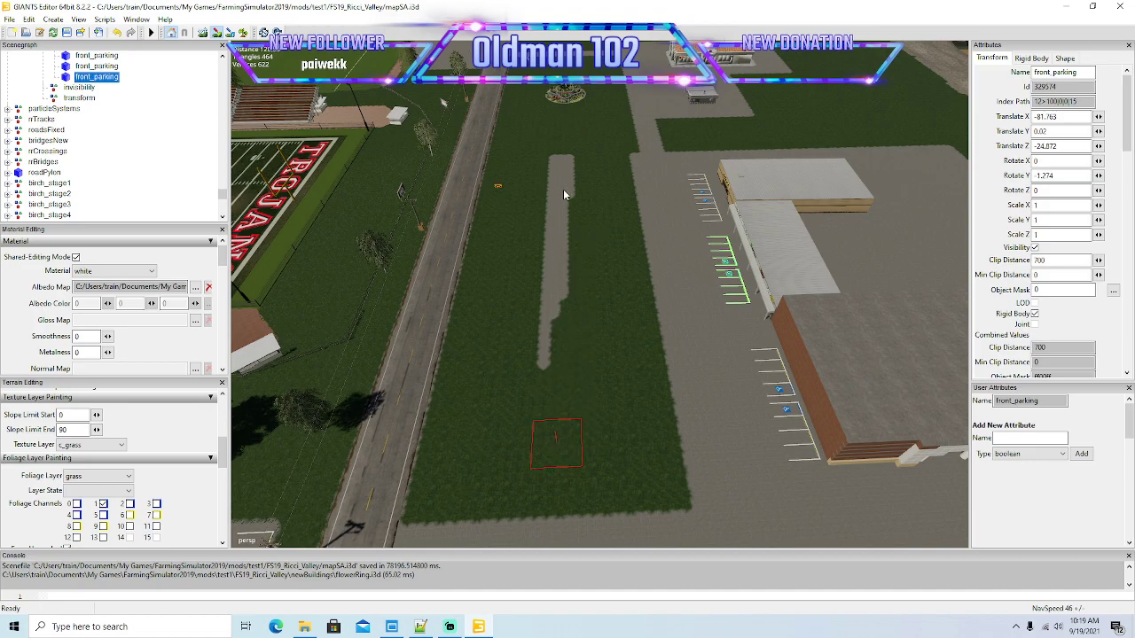
{"action": "left_click_drag", "start_coordinate": [563, 194], "coordinate": [551, 208]}
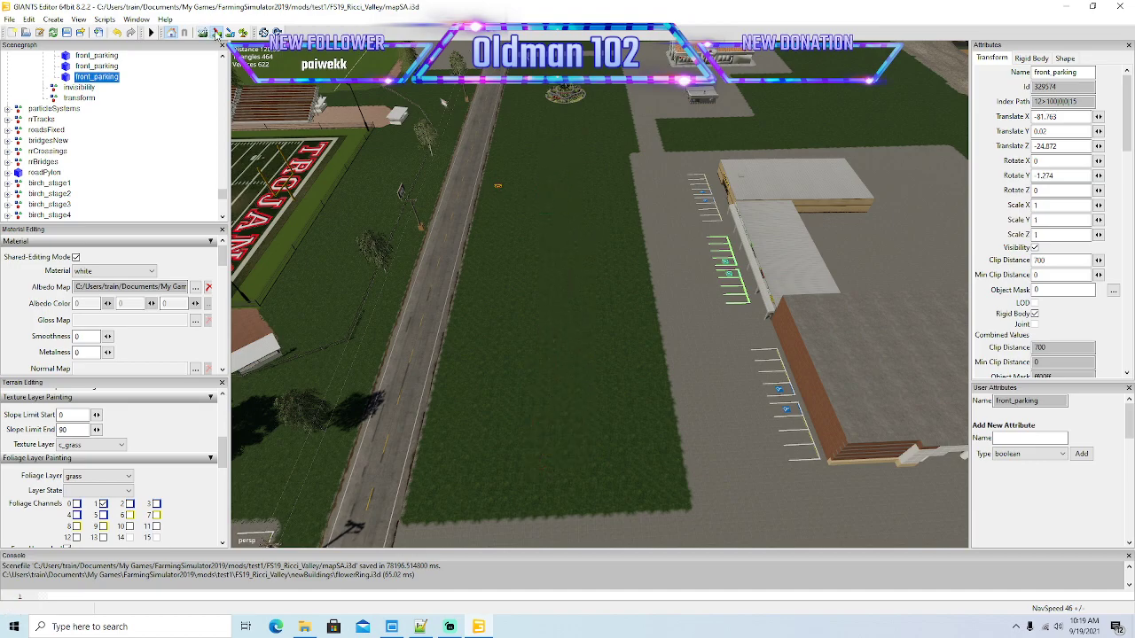
Step: Duplicate the shopping strip's parking row and place the copy before the small building beside the orange-roofed restaurant, at about Translate X -188.7, Translate Z -26.0
{"action": "left_click_drag", "start_coordinate": [488, 300], "coordinate": [802, 333], "text": "alt"}
{"action": "scroll", "coordinate": [474, 223], "scroll_direction": "up", "scroll_amount": 15}
{"action": "scroll", "coordinate": [474, 222], "scroll_direction": "up", "scroll_amount": 4}
{"action": "scroll", "coordinate": [675, 328], "scroll_direction": "down", "scroll_amount": 8}
{"action": "middle_click_drag", "start_coordinate": [804, 340], "coordinate": [728, 336]}
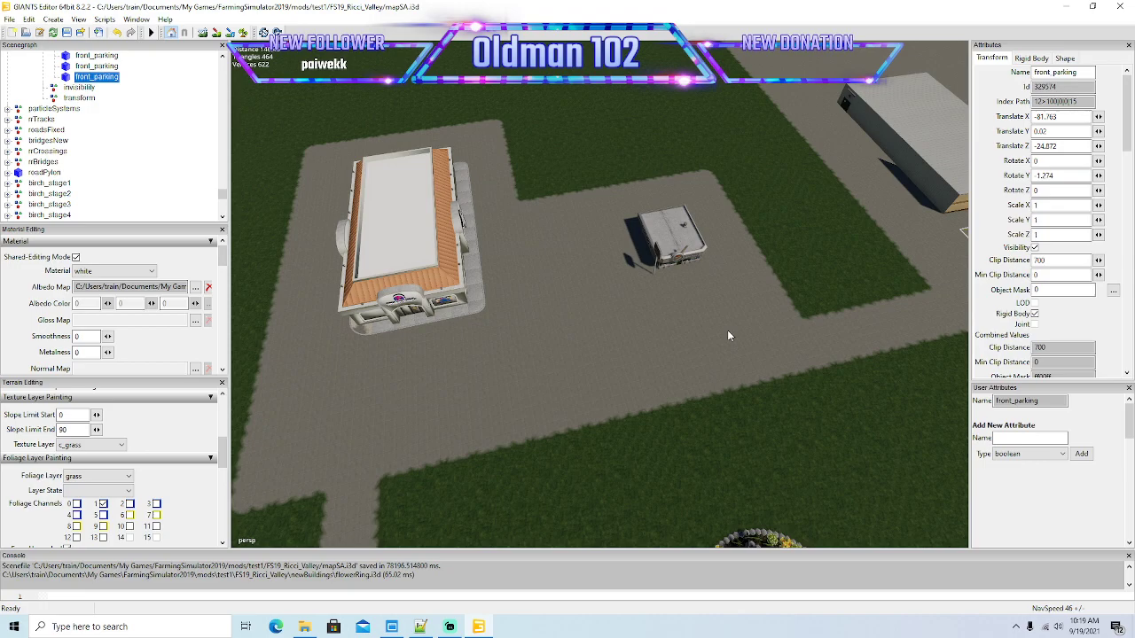
{"action": "middle_click_drag", "start_coordinate": [728, 335], "coordinate": [773, 336]}
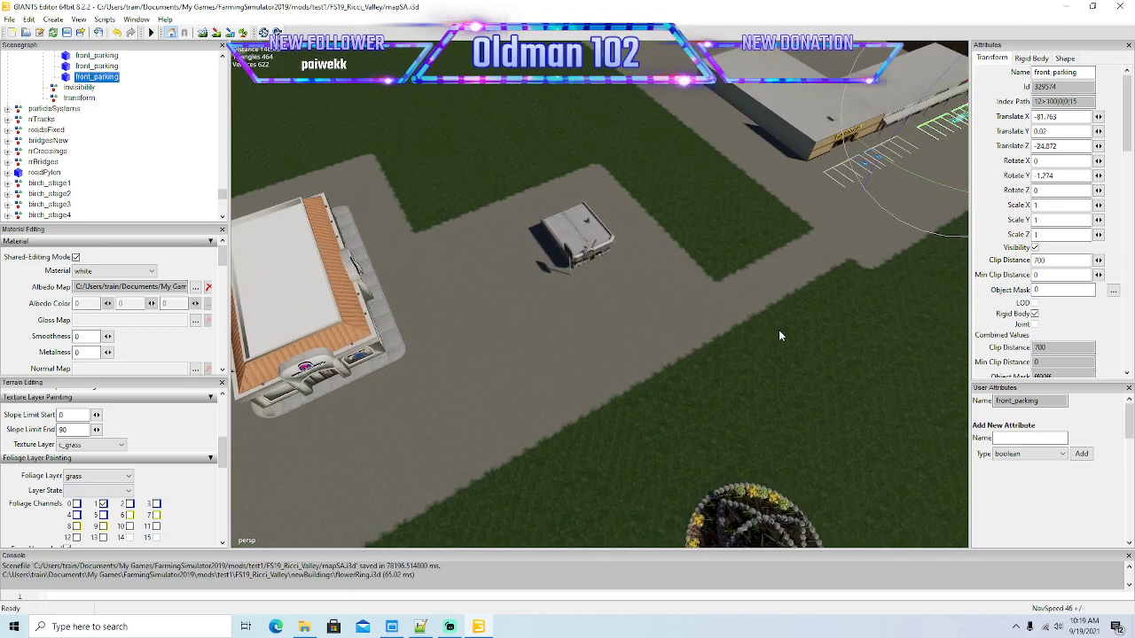
{"action": "key", "text": "ctrl+d"}
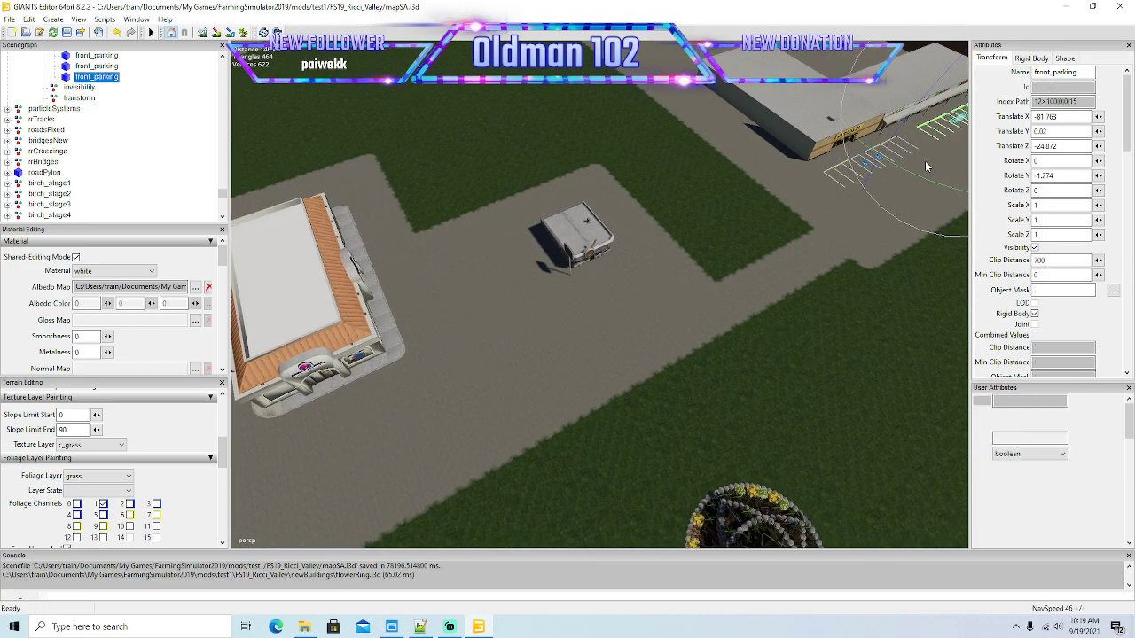
{"action": "middle_click_drag", "start_coordinate": [925, 161], "coordinate": [945, 155]}
{"action": "left_click_drag", "start_coordinate": [894, 101], "coordinate": [693, 305]}
{"action": "middle_click_drag", "start_coordinate": [693, 305], "coordinate": [654, 378]}
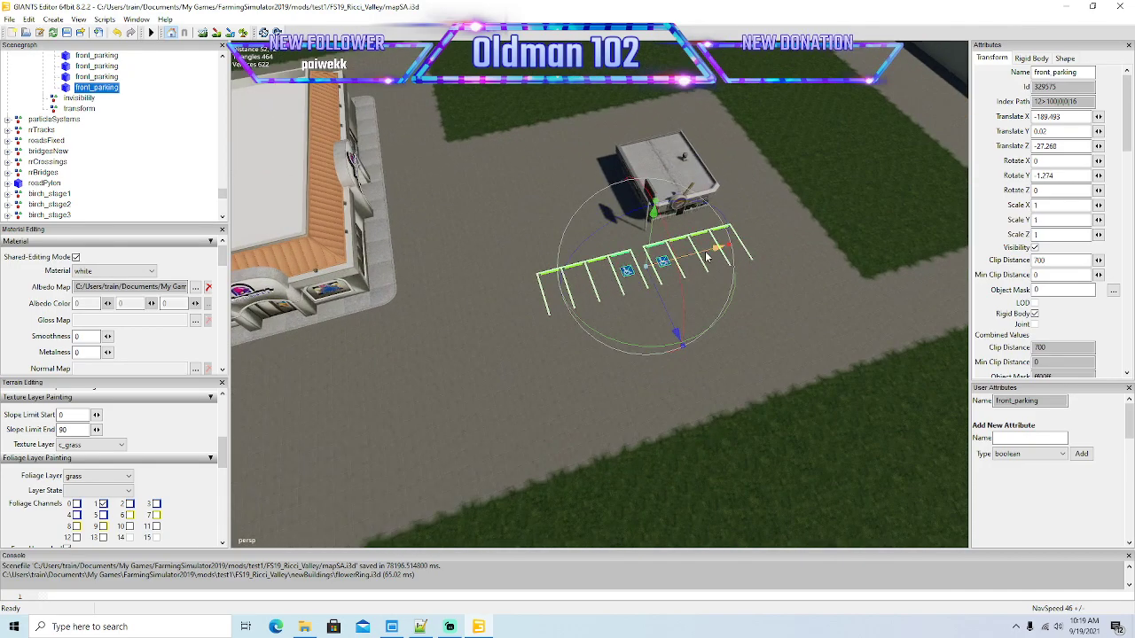
{"action": "mouse_move", "coordinate": [708, 256]}
{"action": "left_mouse_down"}
{"action": "mouse_move", "coordinate": [777, 232]}
{"action": "mouse_move", "coordinate": [711, 250]}
{"action": "left_mouse_up"}
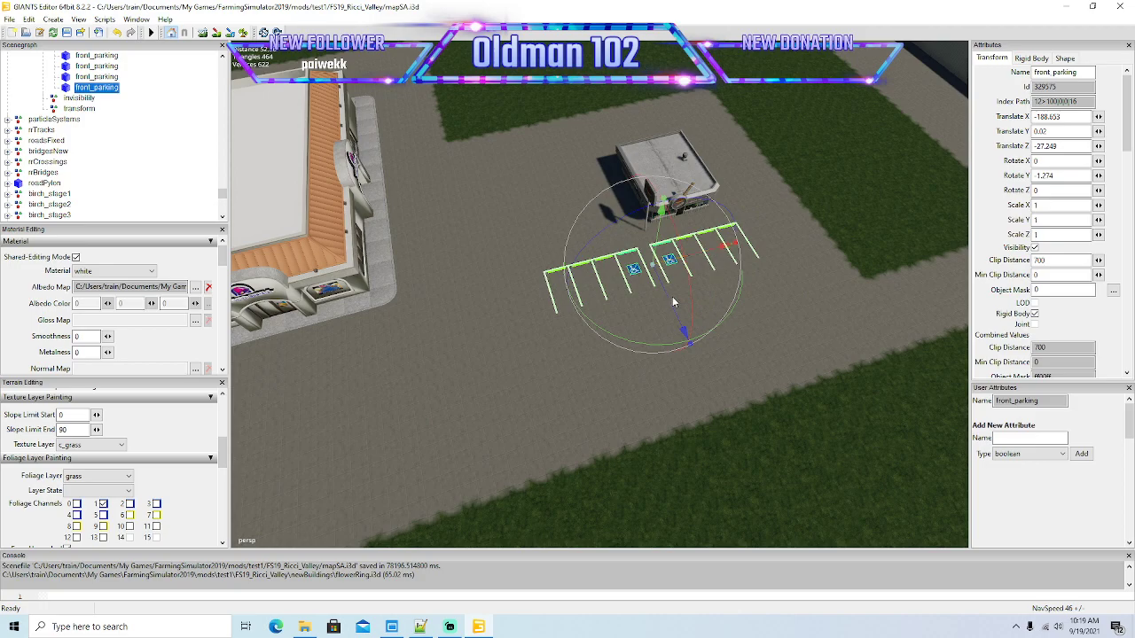
{"action": "mouse_move", "coordinate": [685, 333]}
{"action": "left_mouse_down"}
{"action": "mouse_move", "coordinate": [696, 337]}
{"action": "mouse_move", "coordinate": [669, 340]}
{"action": "left_mouse_up"}
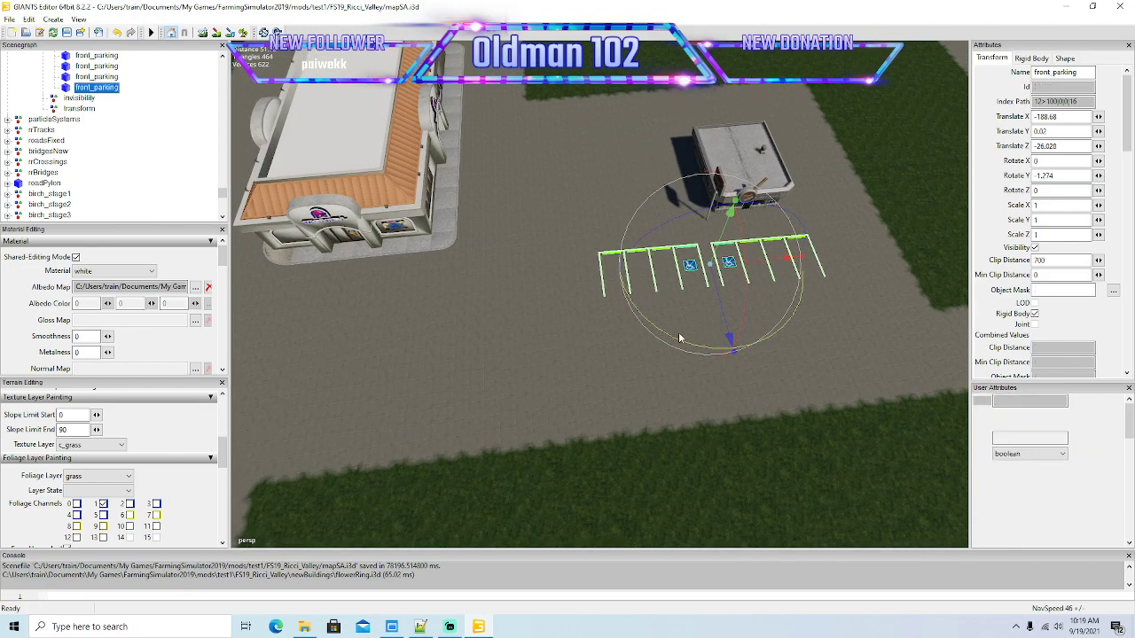
Step: Duplicate that parking row, turn the copy to Rotate Y -90 and place it between the small building and the restaurant
{"action": "key", "text": "ctrl+d"}
{"action": "left_click_drag", "start_coordinate": [698, 346], "coordinate": [636, 255]}
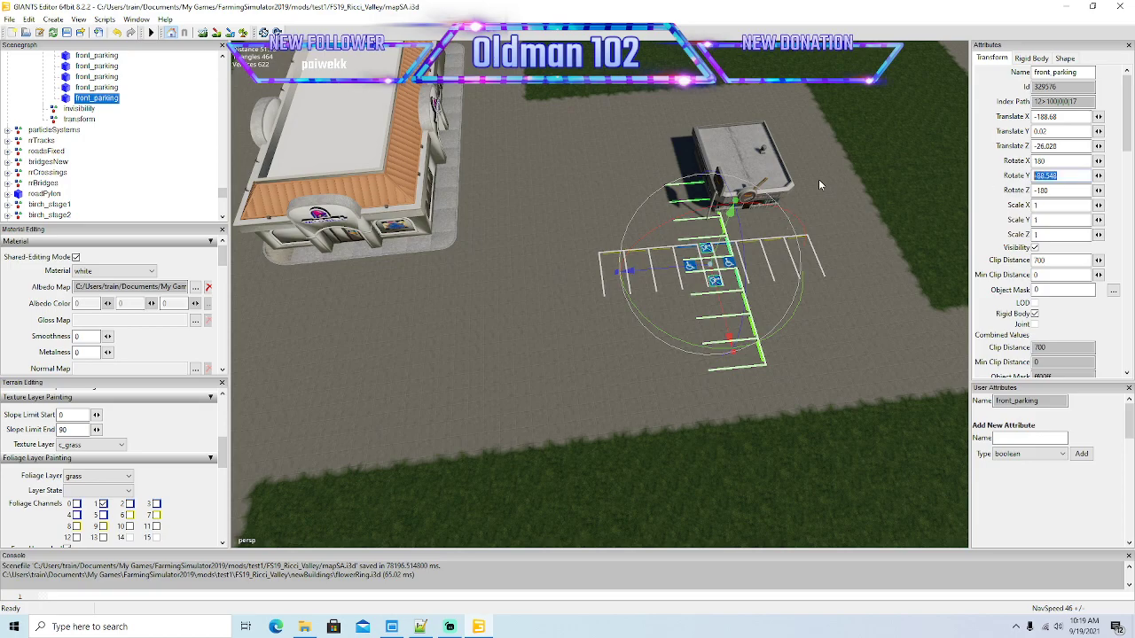
{"action": "type", "text": "-90"}
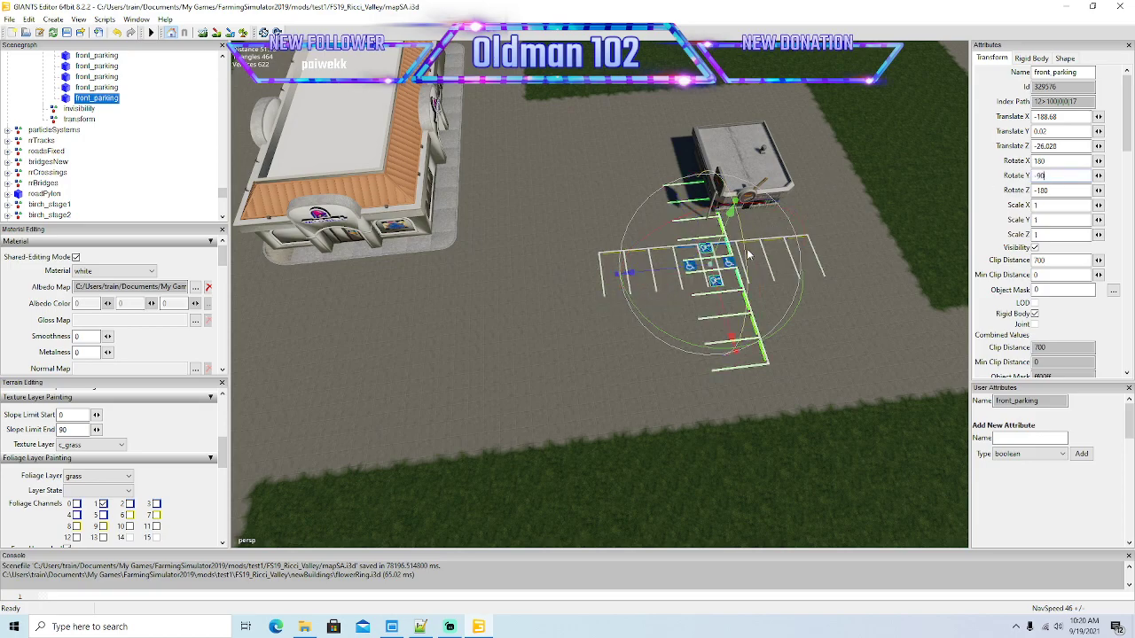
{"action": "left_click_drag", "start_coordinate": [721, 296], "coordinate": [585, 180]}
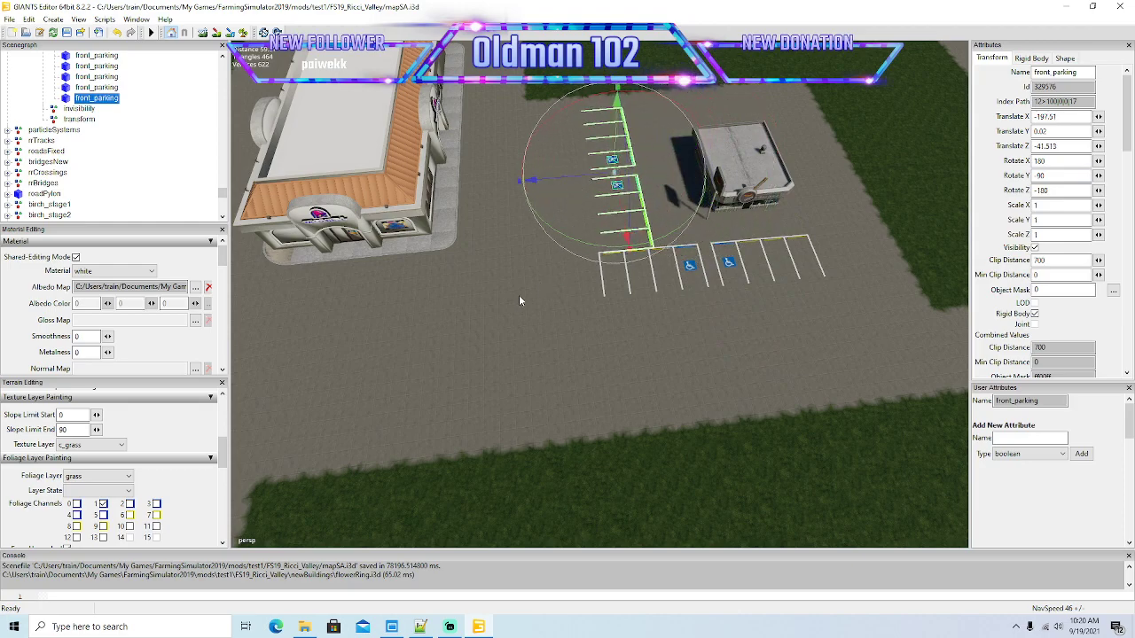
Step: Delete the perpendicular parking row between the small building and the restaurant
{"action": "left_click_drag", "start_coordinate": [517, 297], "coordinate": [536, 291], "text": "alt"}
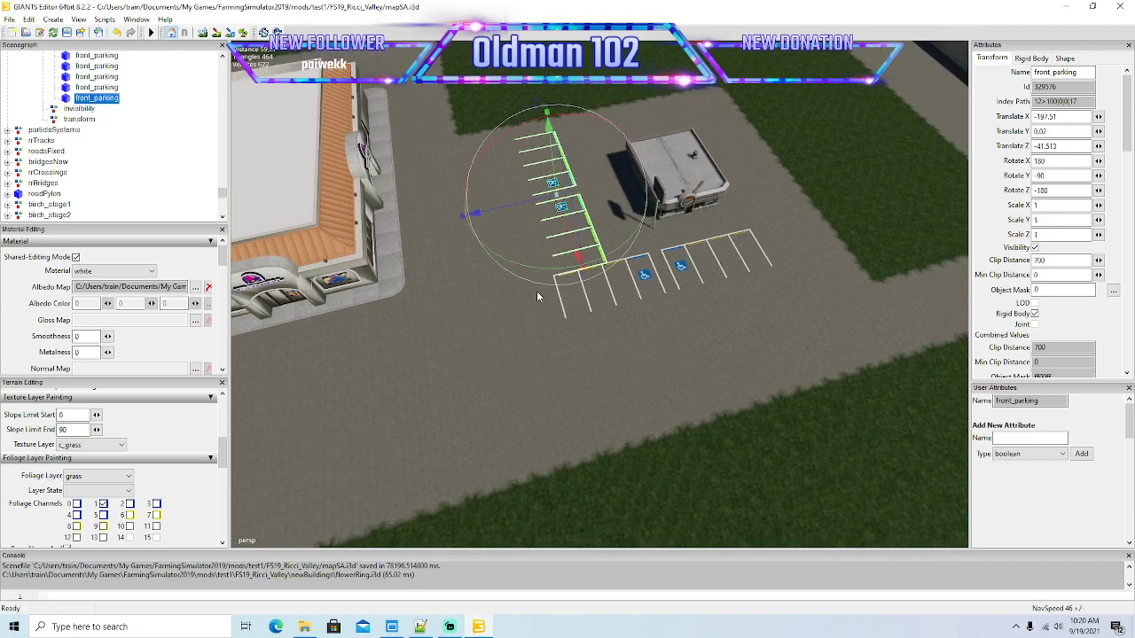
{"action": "key", "text": "a"}
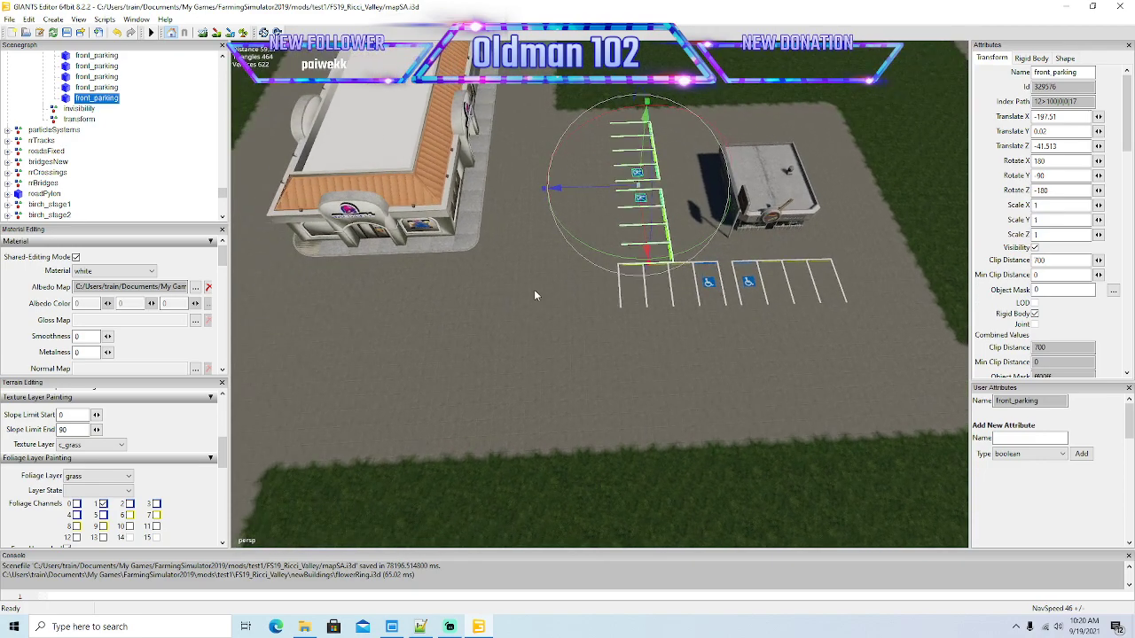
{"action": "key", "text": "s"}
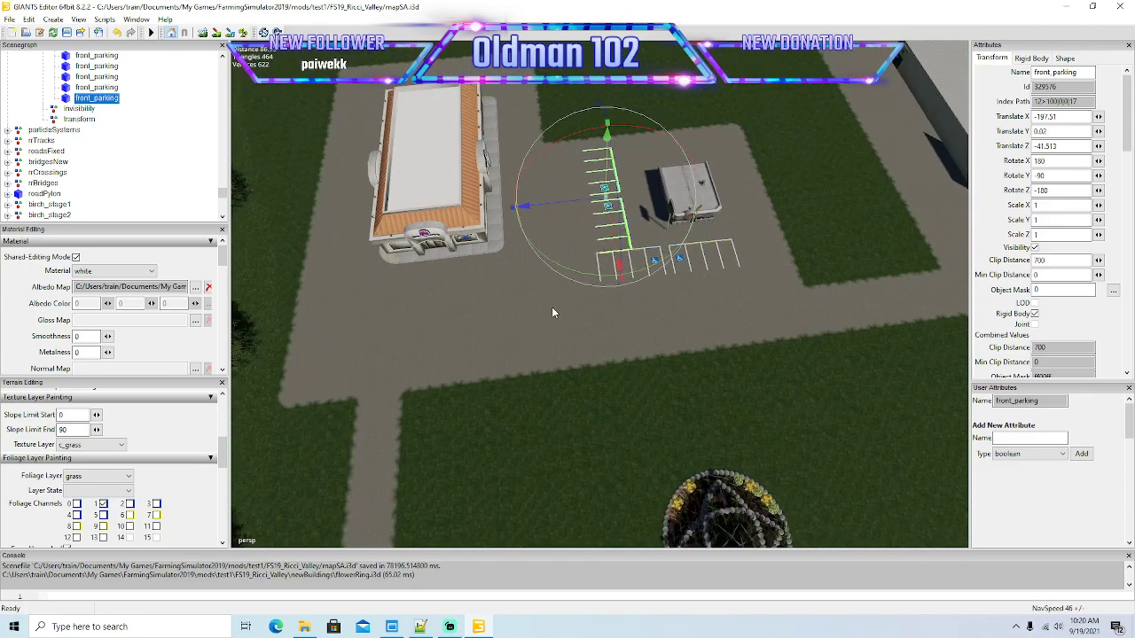
{"action": "left_click_drag", "start_coordinate": [584, 375], "coordinate": [805, 339], "text": "alt"}
{"action": "scroll", "coordinate": [785, 339], "scroll_direction": "down", "scroll_amount": 5}
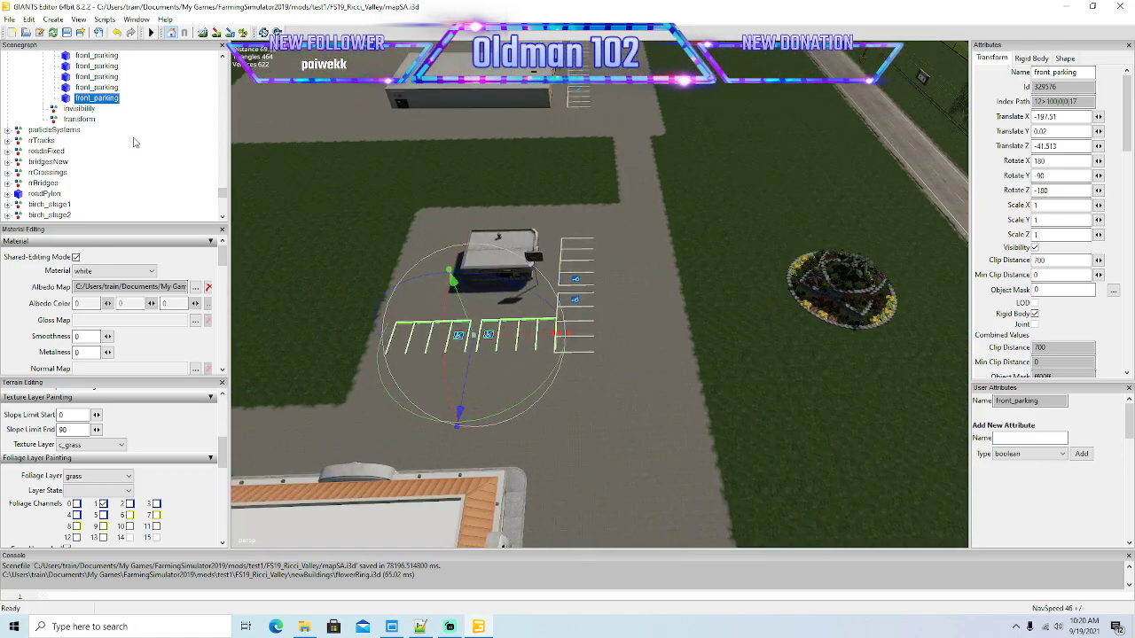
{"action": "key", "text": "Delete"}
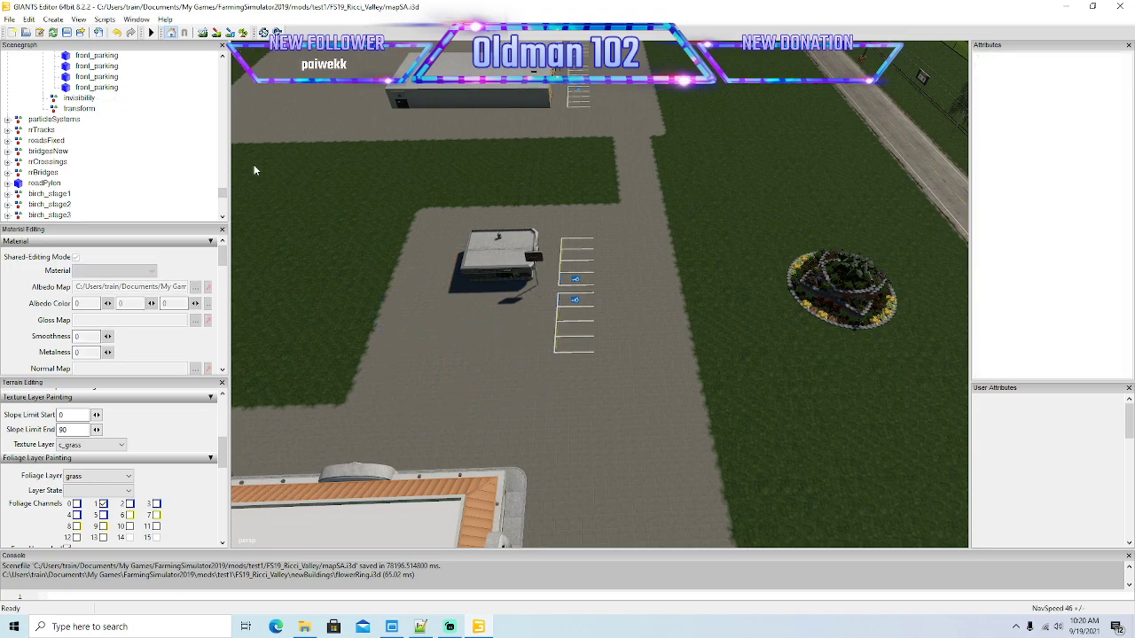
Step: Turn the small building's parking row around with Rotate Y 0 and move it against the opposite grass edge, at about Translate Z -12.0
{"action": "left_click", "coordinate": [56, 91]}
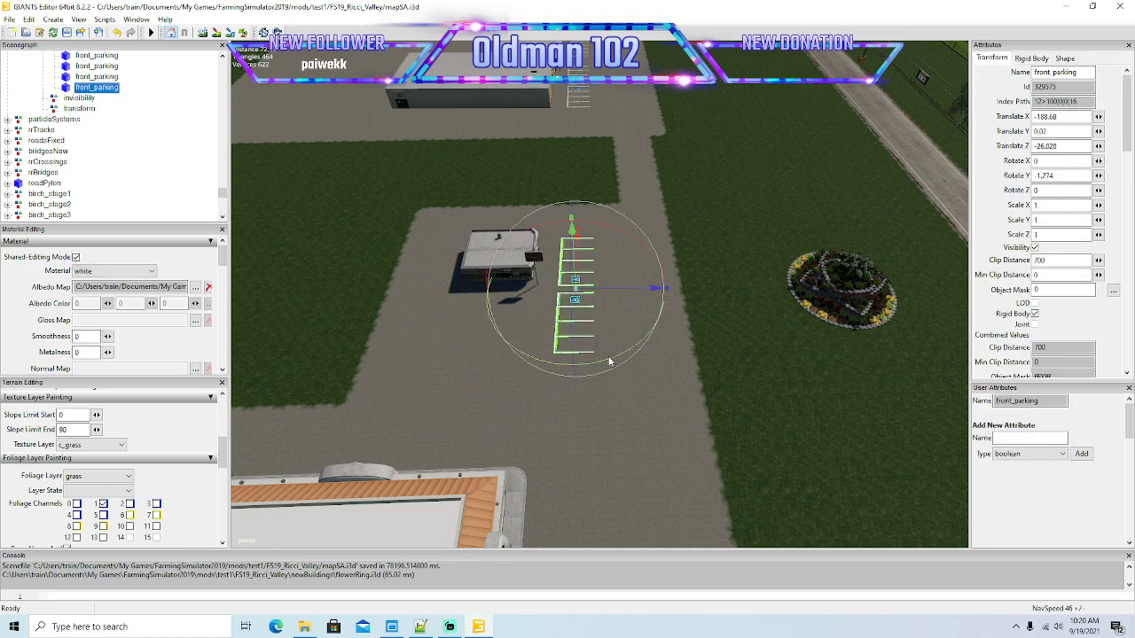
{"action": "left_click_drag", "start_coordinate": [610, 365], "coordinate": [538, 211]}
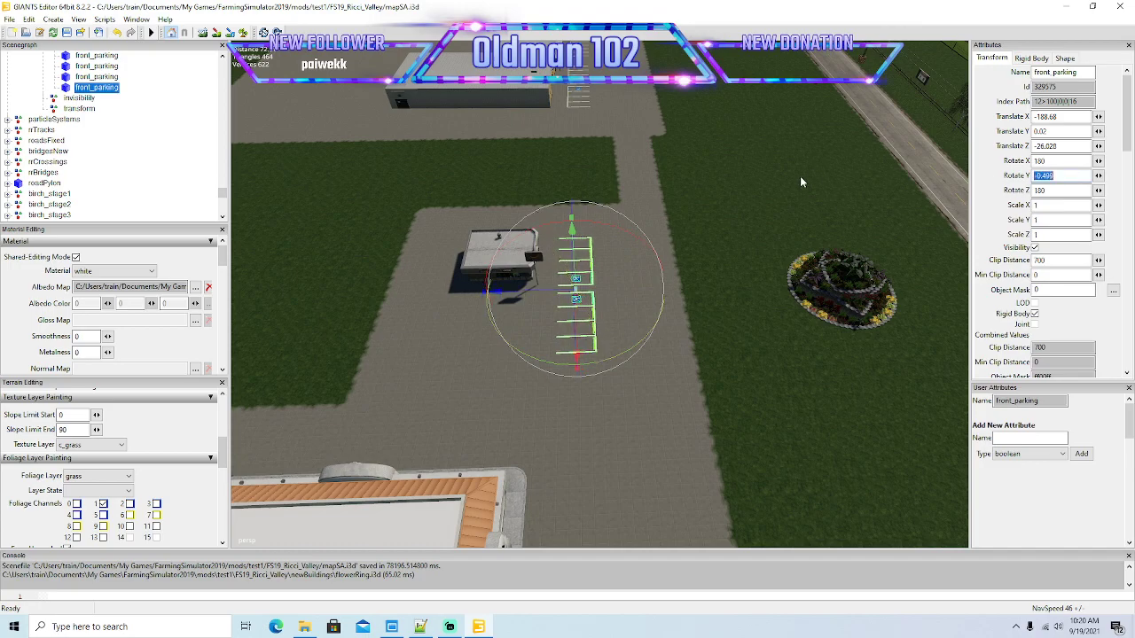
{"action": "type", "text": "0"}
{"action": "key", "text": "Return"}
{"action": "left_click_drag", "start_coordinate": [557, 300], "coordinate": [641, 342]}
{"action": "scroll", "coordinate": [658, 305], "scroll_direction": "up", "scroll_amount": 2}
{"action": "scroll", "coordinate": [640, 344], "scroll_direction": "down", "scroll_amount": 2}
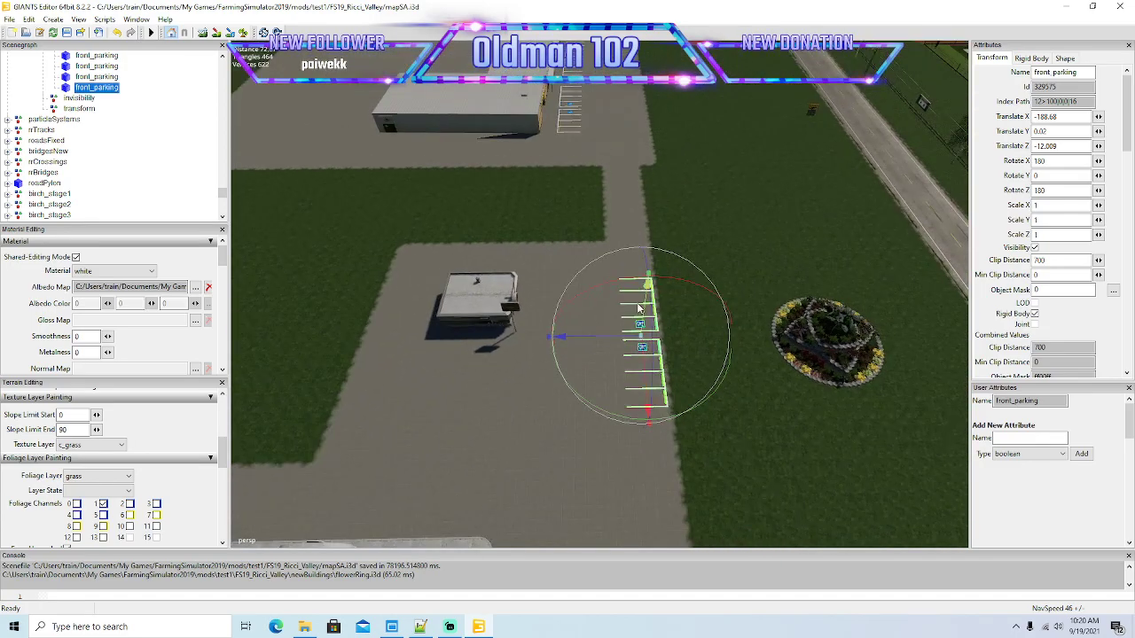
Step: Slide the parking row along the grass edge toward the driveway entrance, to about Translate X -219.9
{"action": "left_click_drag", "start_coordinate": [631, 279], "coordinate": [600, 261], "text": "alt"}
{"action": "scroll", "coordinate": [601, 261], "scroll_direction": "up", "scroll_amount": 2}
{"action": "right_click_drag", "start_coordinate": [601, 266], "coordinate": [626, 330]}
{"action": "left_click_drag", "start_coordinate": [626, 330], "coordinate": [657, 373]}
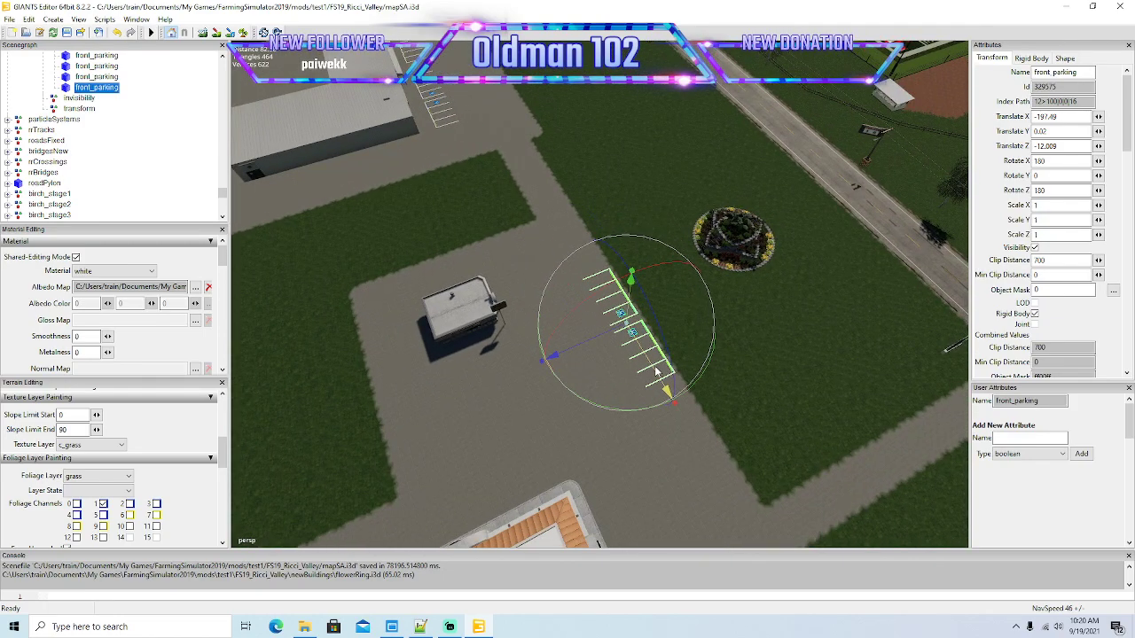
{"action": "right_click_drag", "start_coordinate": [646, 376], "coordinate": [639, 401]}
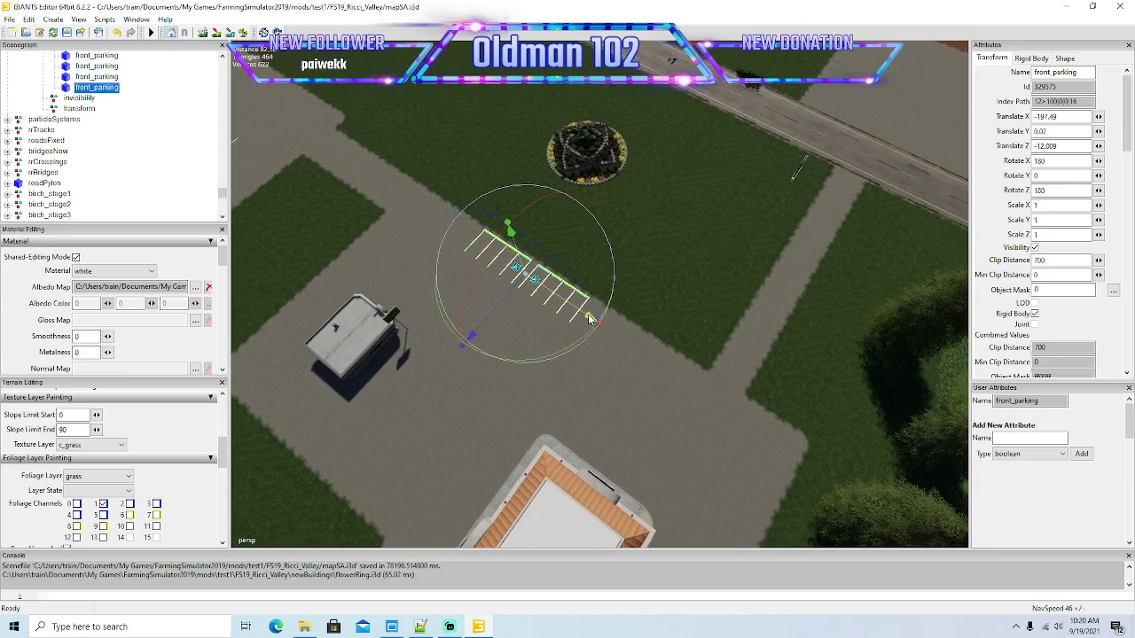
{"action": "left_click_drag", "start_coordinate": [599, 303], "coordinate": [705, 388]}
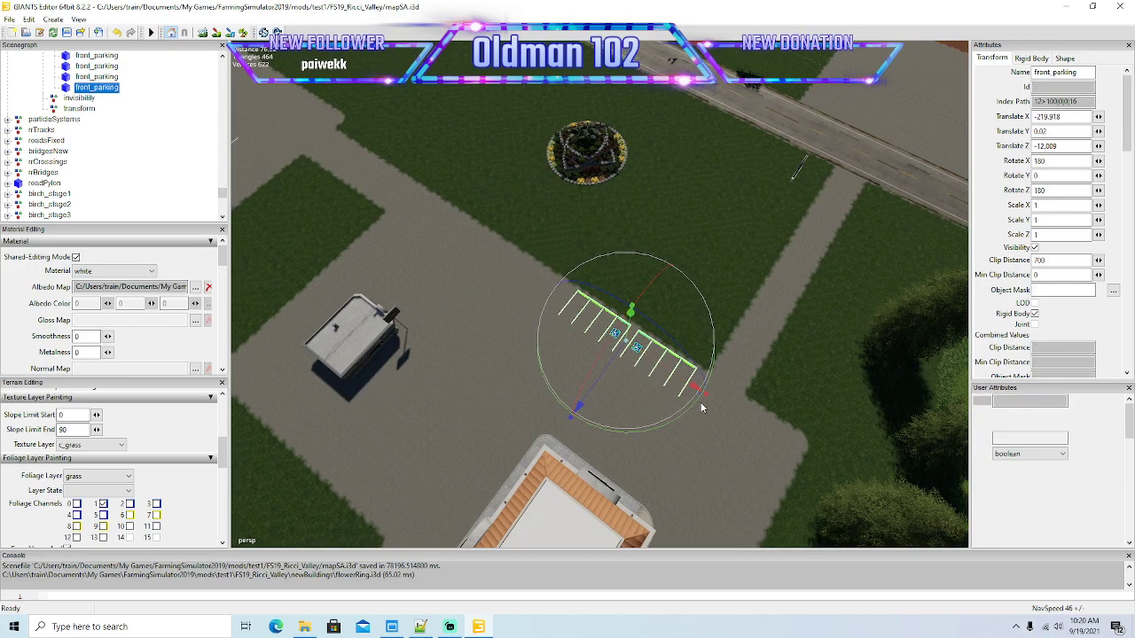
Step: Duplicate the parking row and join the copy end to end with it along the grass edge, at about Translate X -195.1
{"action": "key", "text": "ctrl+d"}
{"action": "left_click_drag", "start_coordinate": [698, 393], "coordinate": [583, 340]}
{"action": "scroll", "coordinate": [531, 335], "scroll_direction": "up", "scroll_amount": 5}
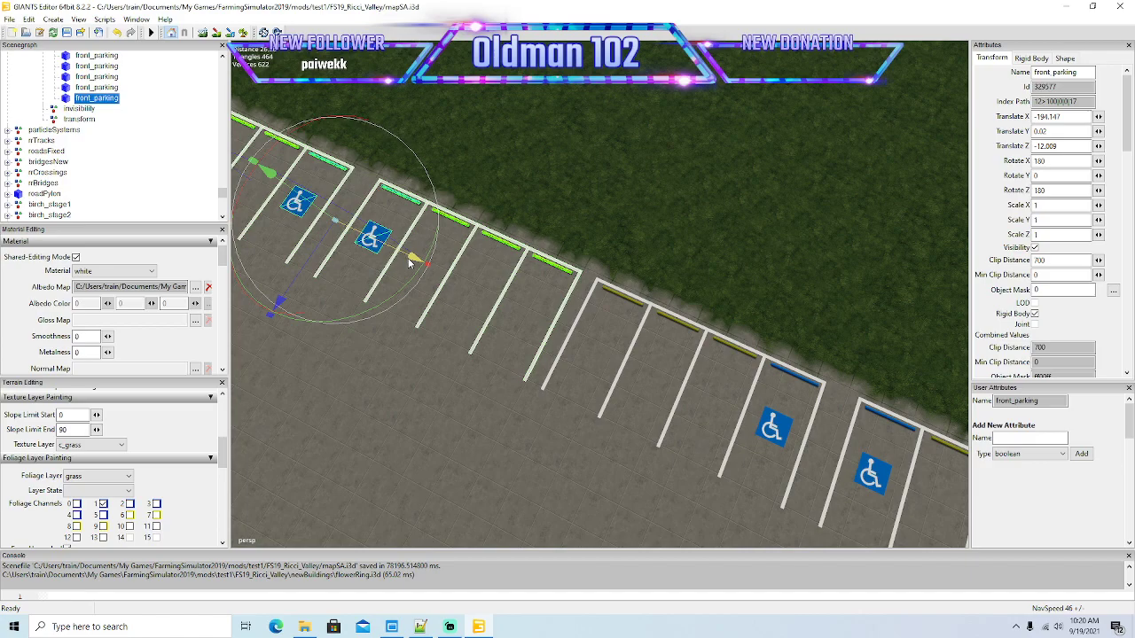
{"action": "mouse_move", "coordinate": [410, 263]}
{"action": "left_mouse_down"}
{"action": "mouse_move", "coordinate": [374, 251]}
{"action": "mouse_move", "coordinate": [401, 259]}
{"action": "left_mouse_up"}
{"action": "left_click", "coordinate": [117, 33]}
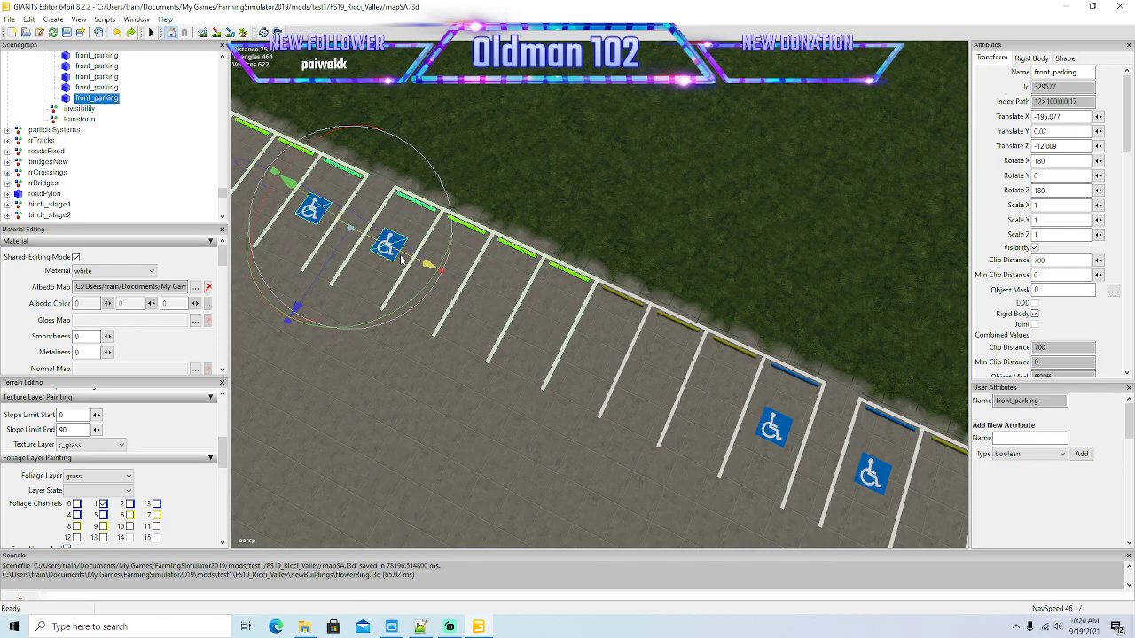
Step: Examine the new parking rows and the pavement around the restaurant and small building, comparing them with the shopping strip
{"action": "left_click_drag", "start_coordinate": [665, 297], "coordinate": [550, 310], "text": "alt"}
{"action": "scroll", "coordinate": [548, 307], "scroll_direction": "down", "scroll_amount": 5}
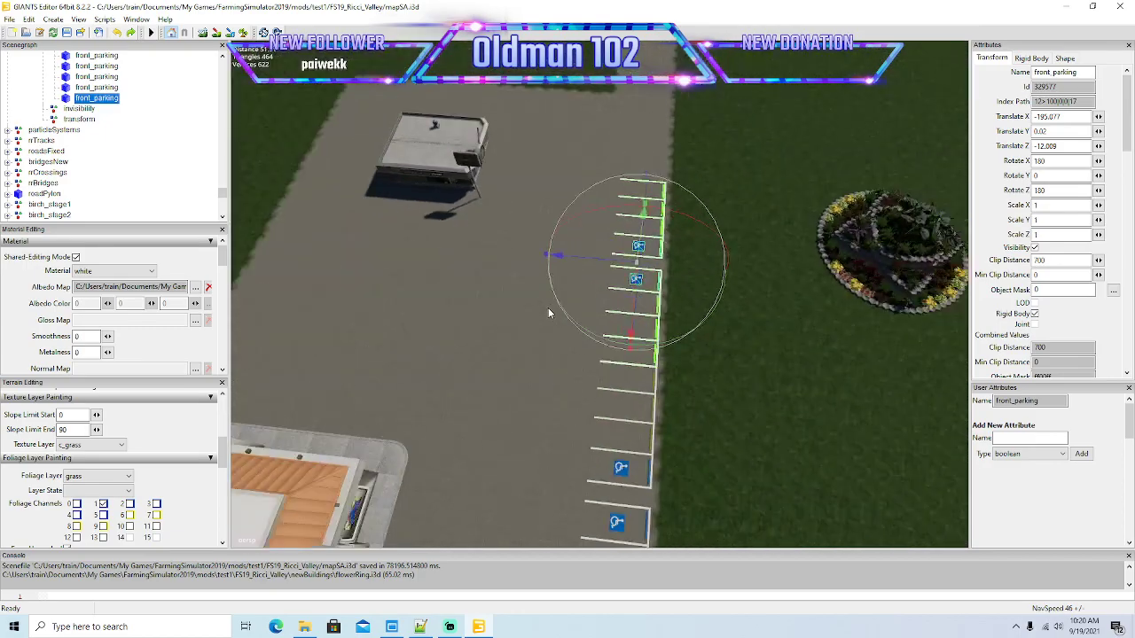
{"action": "left_click_drag", "start_coordinate": [614, 325], "coordinate": [468, 362], "text": "alt"}
{"action": "right_click_drag", "start_coordinate": [469, 363], "coordinate": [671, 363]}
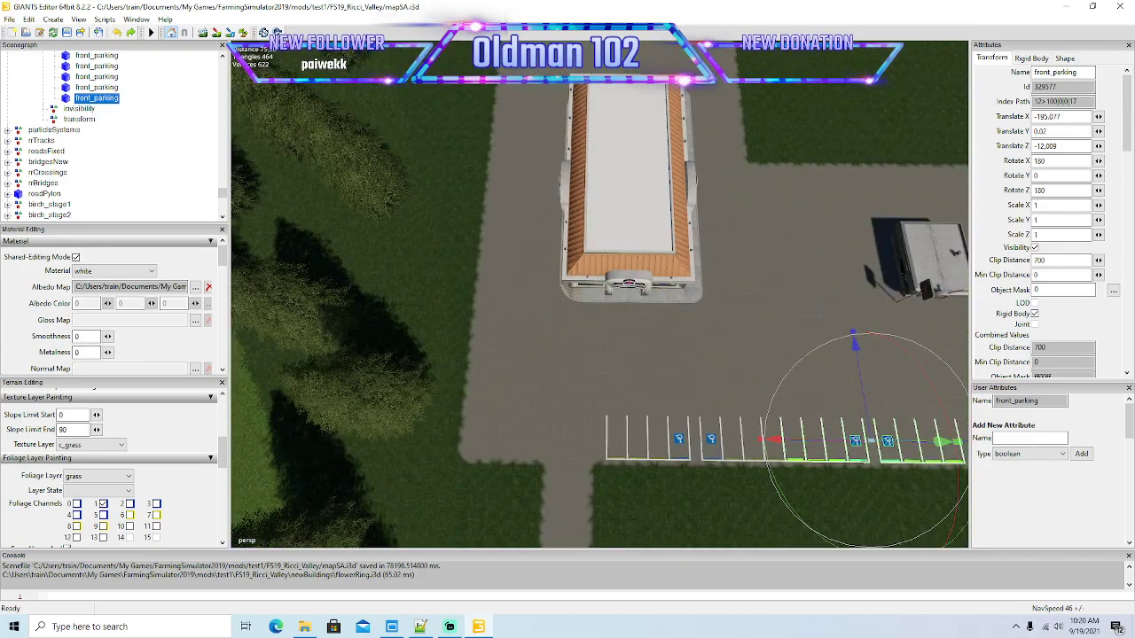
{"action": "left_click_drag", "start_coordinate": [583, 410], "coordinate": [521, 277], "text": "alt"}
{"action": "scroll", "coordinate": [771, 310], "scroll_direction": "up", "scroll_amount": 3}
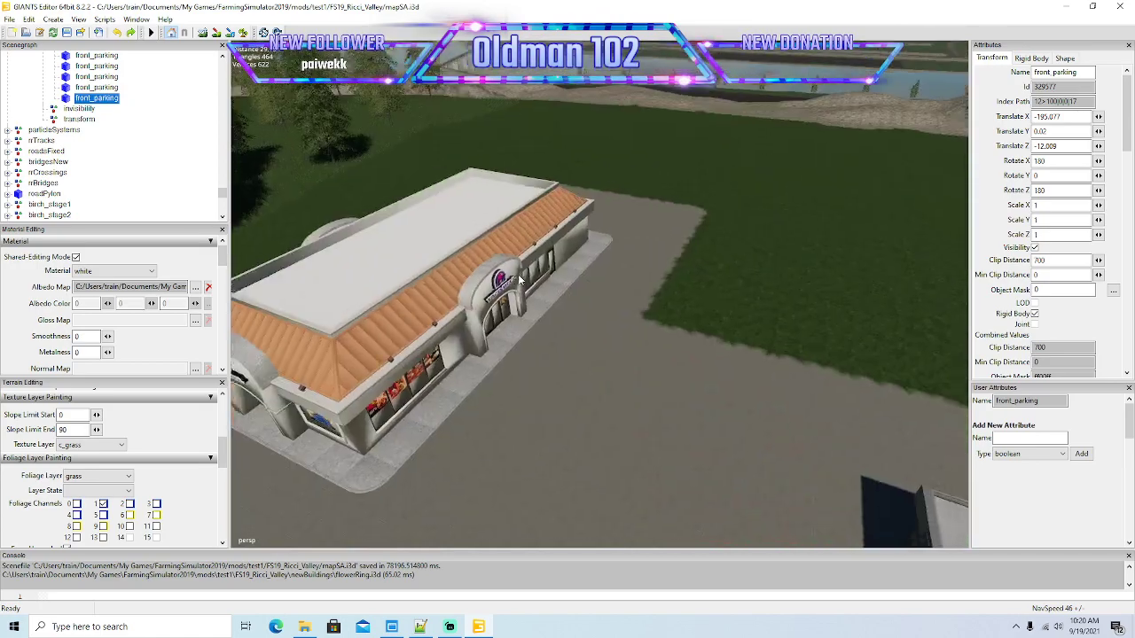
{"action": "scroll", "coordinate": [582, 351], "scroll_direction": "down", "scroll_amount": 10}
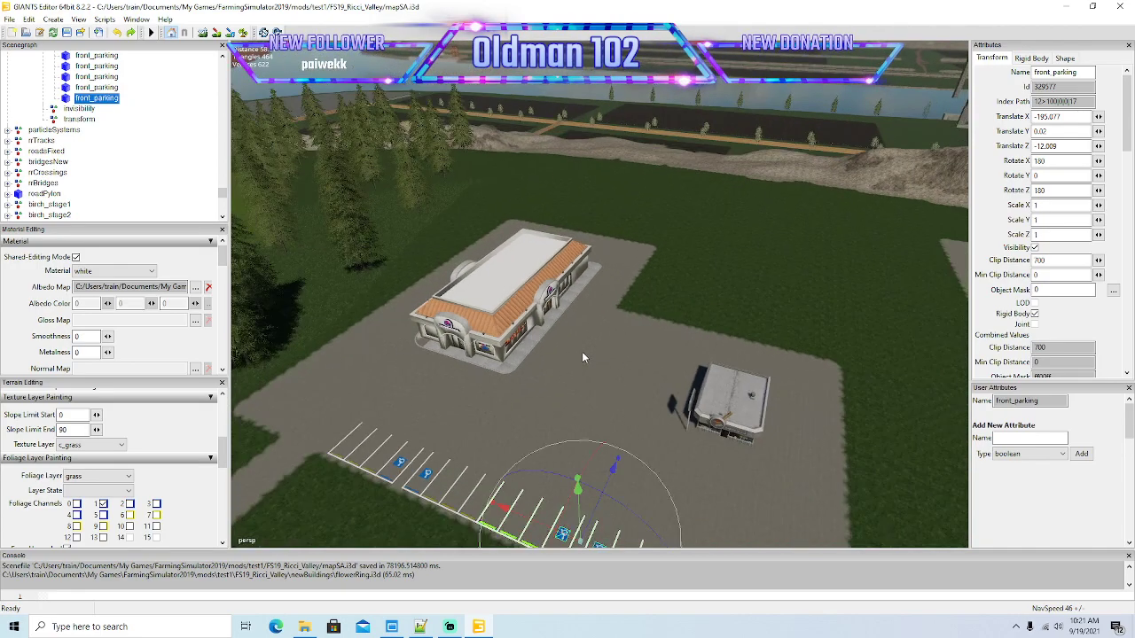
{"action": "right_click_drag", "start_coordinate": [584, 358], "coordinate": [621, 383]}
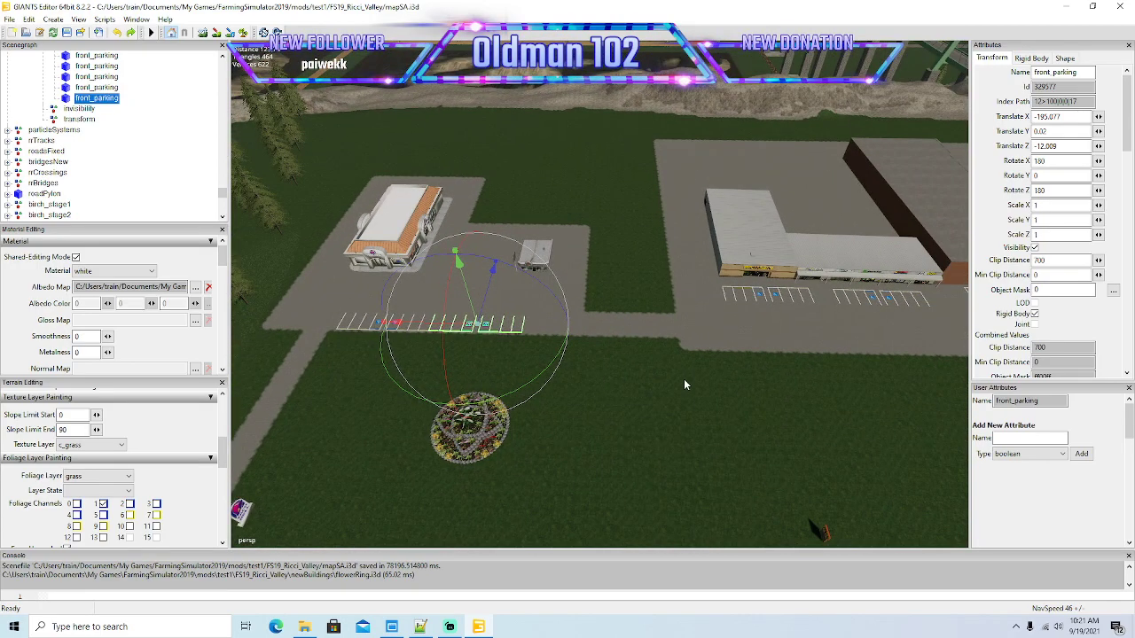
{"action": "left_click_drag", "start_coordinate": [684, 380], "coordinate": [711, 381], "text": "alt"}
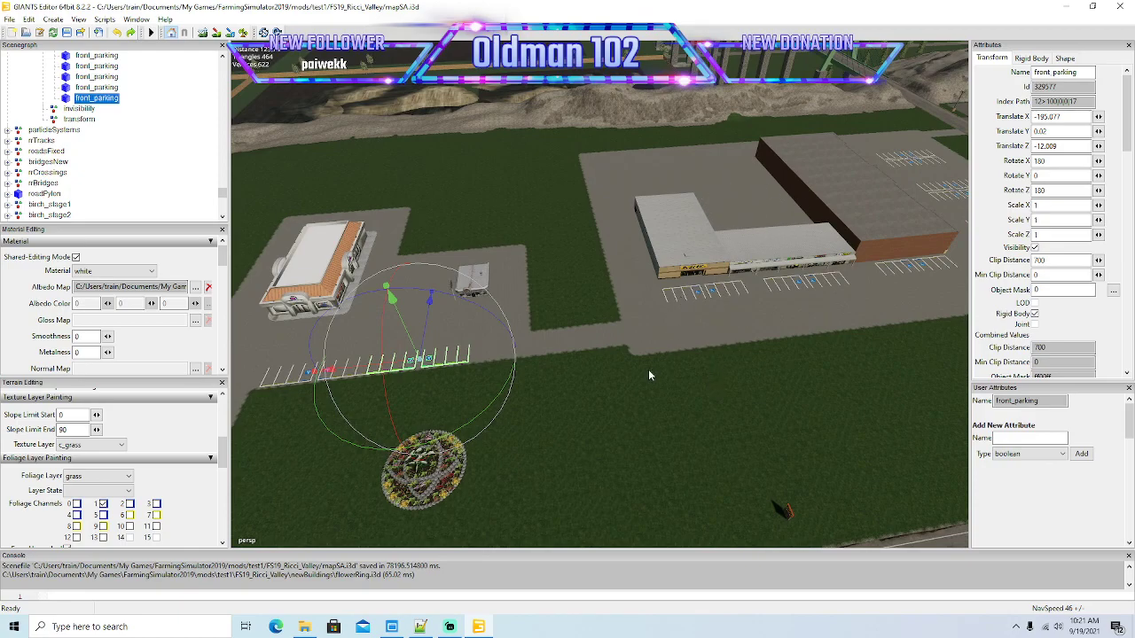
Step: Examine the pavement behind the shopping strip and the large store, and the grass between it and the restaurant lot
{"action": "left_click_drag", "start_coordinate": [649, 371], "coordinate": [829, 396], "text": "alt"}
{"action": "scroll", "coordinate": [657, 317], "scroll_direction": "up", "scroll_amount": 3}
{"action": "scroll", "coordinate": [660, 303], "scroll_direction": "up", "scroll_amount": 6}
{"action": "scroll", "coordinate": [660, 303], "scroll_direction": "up", "scroll_amount": 5}
{"action": "scroll", "coordinate": [830, 396], "scroll_direction": "down", "scroll_amount": 5}
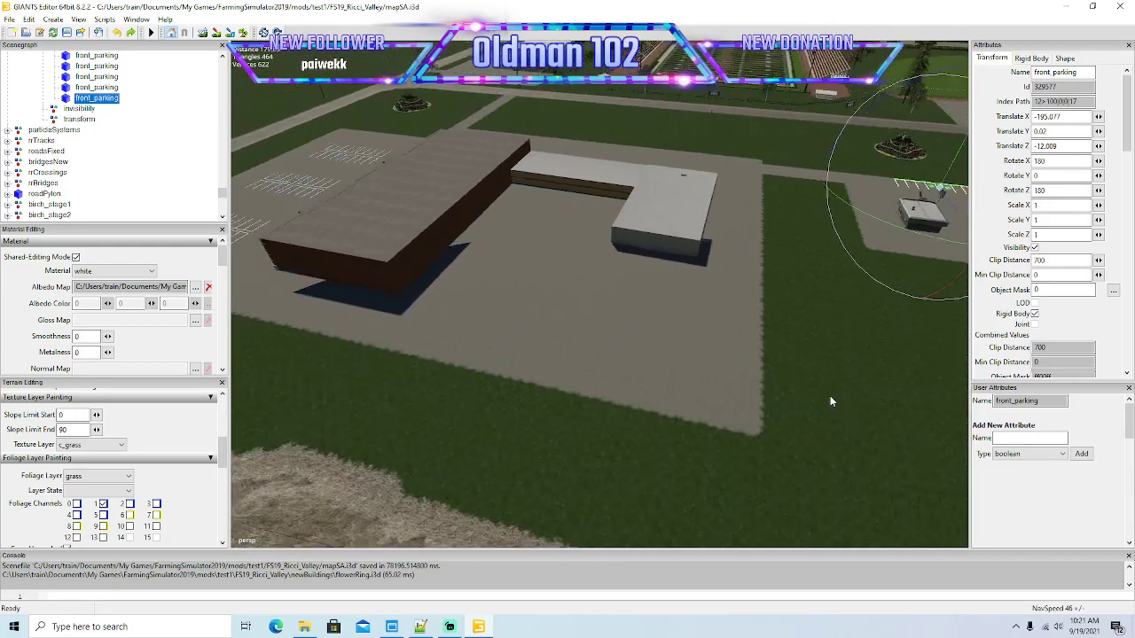
{"action": "scroll", "coordinate": [830, 395], "scroll_direction": "down", "scroll_amount": 2}
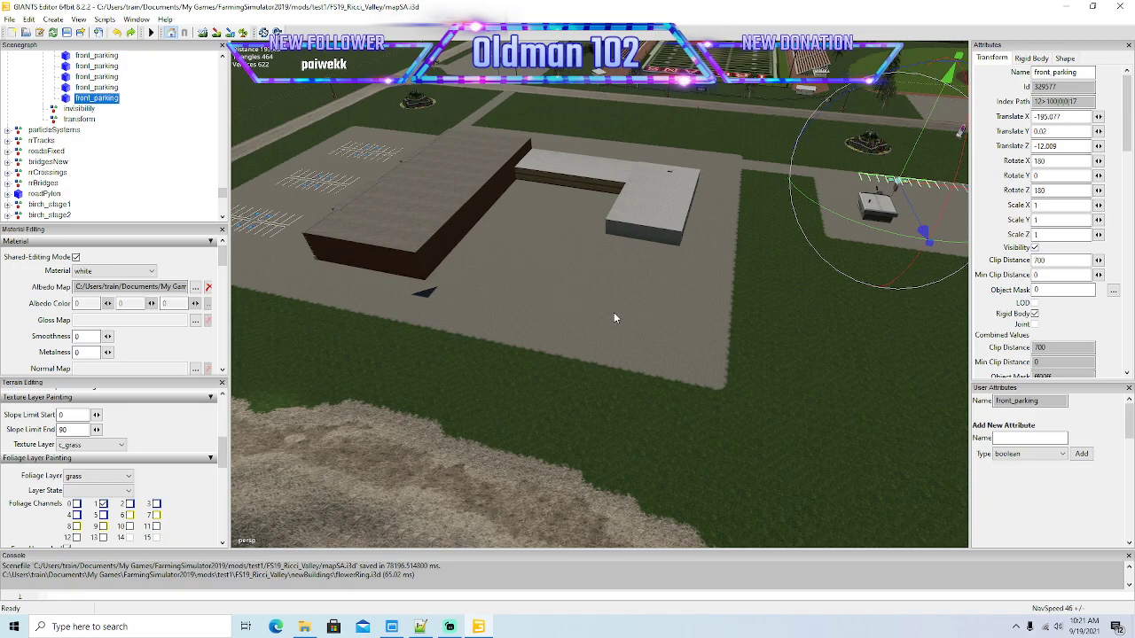
{"action": "left_click_drag", "start_coordinate": [613, 313], "coordinate": [589, 308], "text": "alt"}
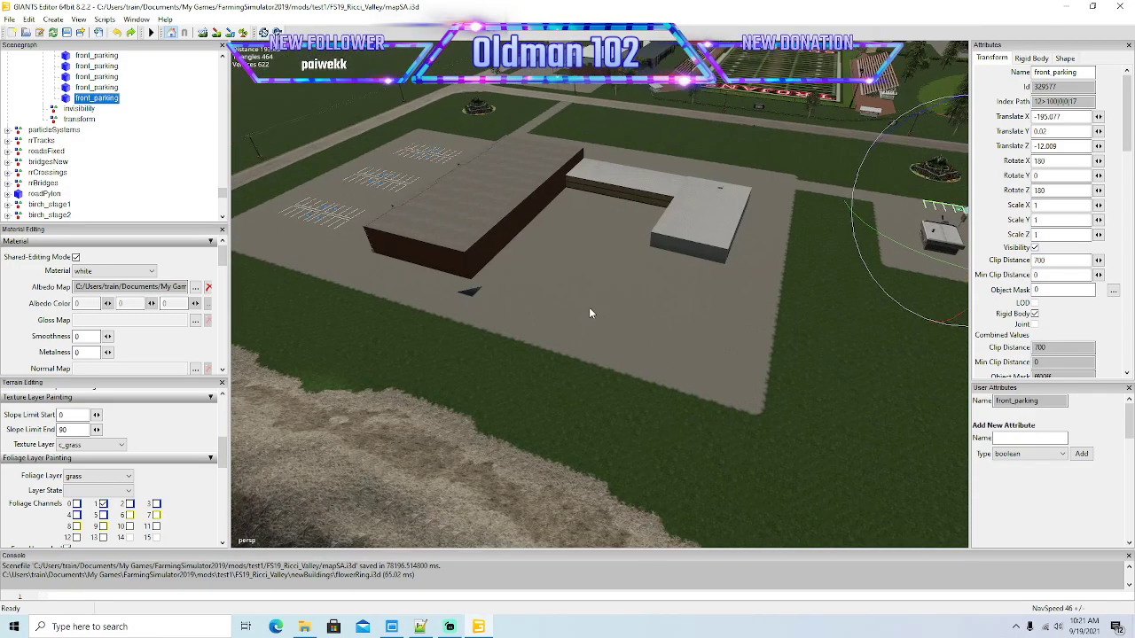
{"action": "right_click_drag", "start_coordinate": [590, 312], "coordinate": [589, 318]}
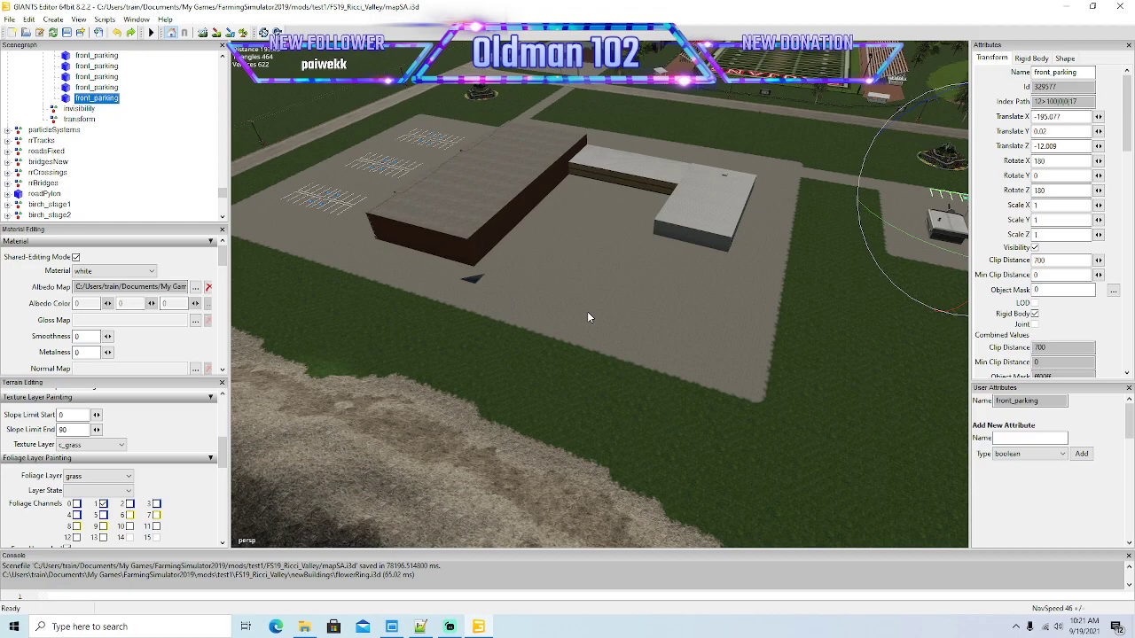
{"action": "left_click_drag", "start_coordinate": [535, 300], "coordinate": [582, 298], "text": "alt"}
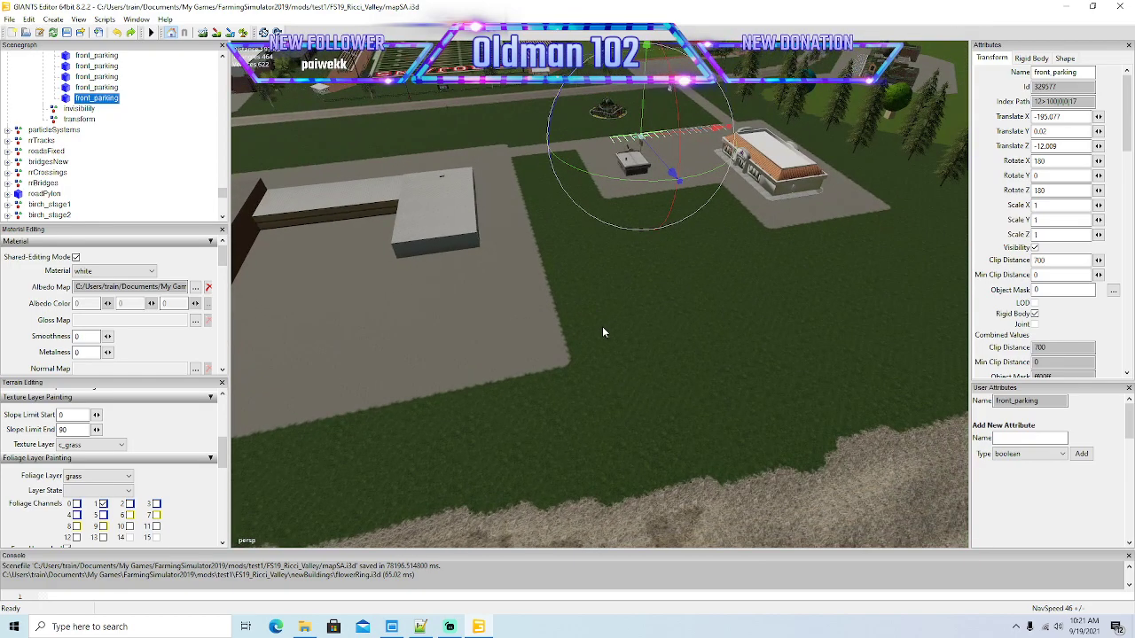
{"action": "mouse_move", "coordinate": [602, 332]}
{"action": "right_mouse_down"}
{"action": "mouse_move", "coordinate": [602, 287]}
{"action": "mouse_move", "coordinate": [589, 309]}
{"action": "mouse_move", "coordinate": [610, 348]}
{"action": "right_mouse_up"}
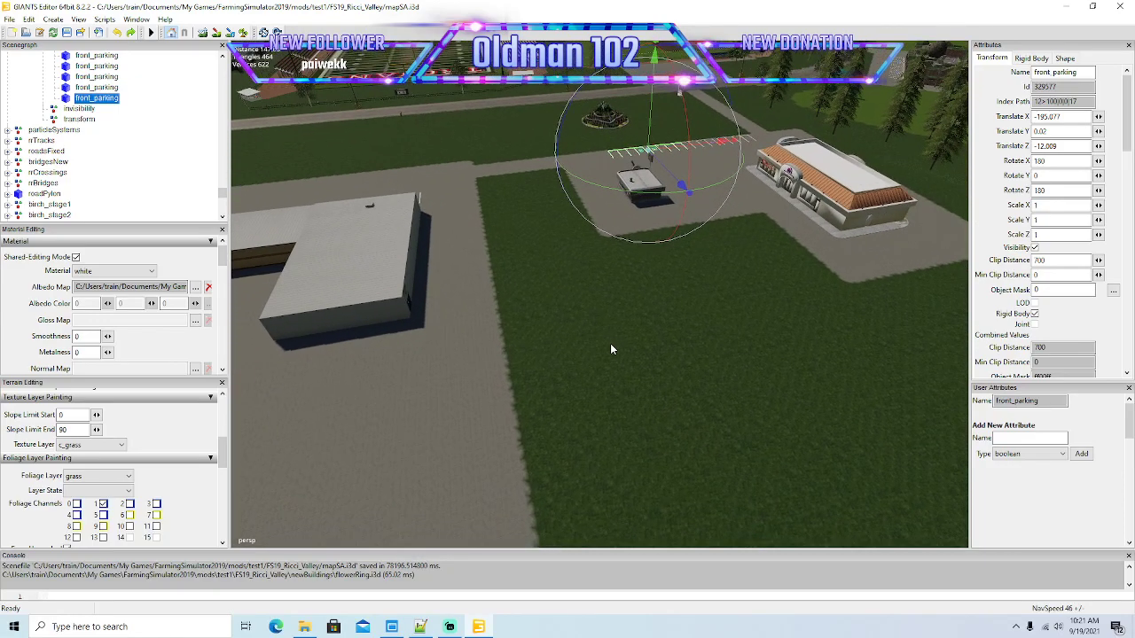
{"action": "left_click_drag", "start_coordinate": [610, 344], "coordinate": [572, 355], "text": "alt"}
{"action": "scroll", "coordinate": [612, 362], "scroll_direction": "down", "scroll_amount": 5}
{"action": "scroll", "coordinate": [639, 319], "scroll_direction": "up", "scroll_amount": 8}
{"action": "scroll", "coordinate": [572, 347], "scroll_direction": "down", "scroll_amount": 5}
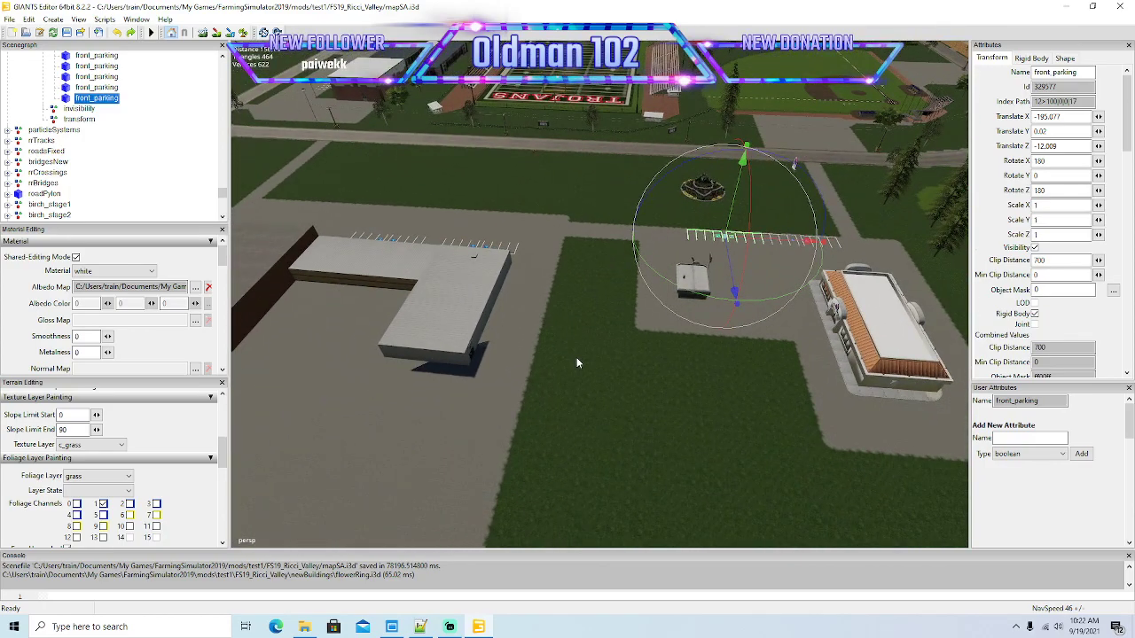
Step: Duplicate the flood light pole beside the roadside parking row and move the copy onto the road, at about Translate Z -44.1
{"action": "right_click_drag", "start_coordinate": [587, 362], "coordinate": [608, 373]}
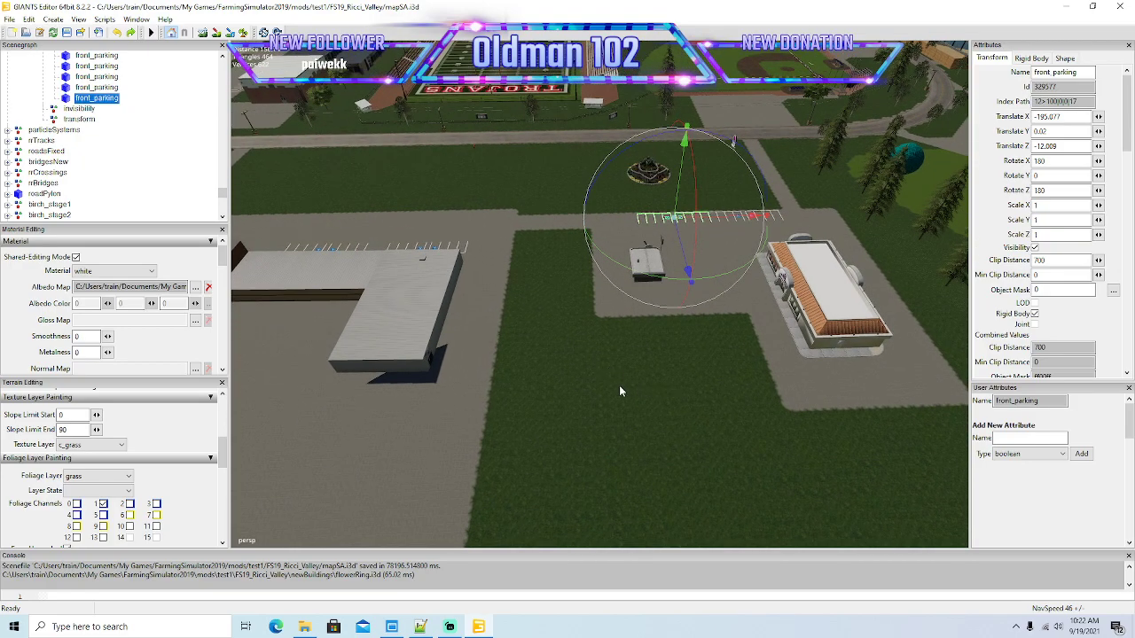
{"action": "left_click_drag", "start_coordinate": [619, 386], "coordinate": [565, 381], "text": "alt"}
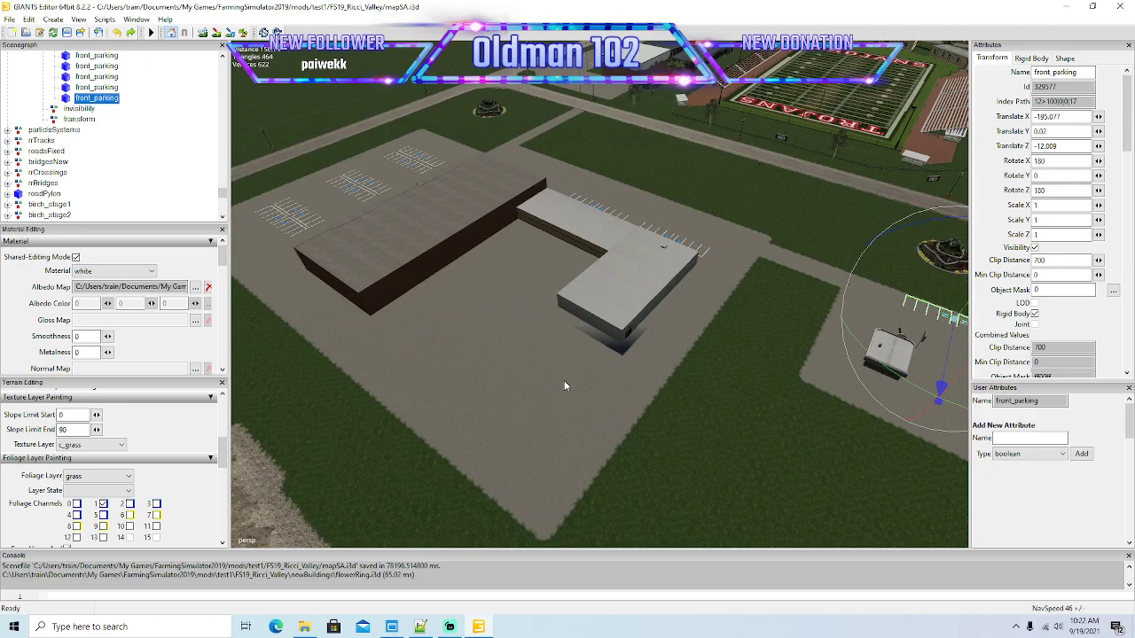
{"action": "right_click_drag", "start_coordinate": [565, 386], "coordinate": [575, 346]}
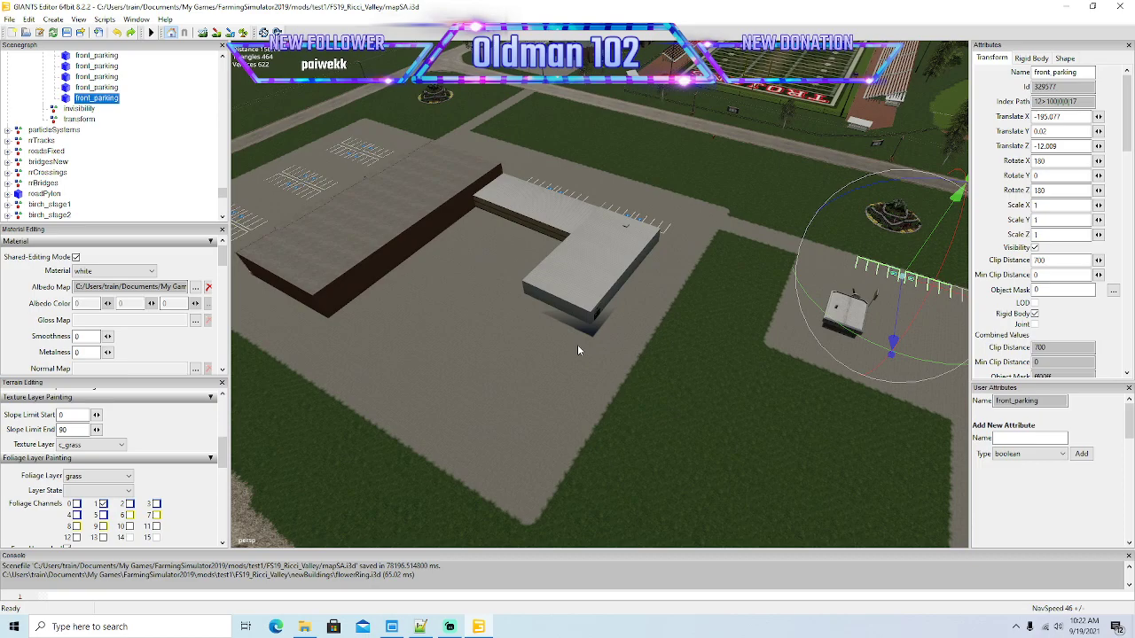
{"action": "right_click_drag", "start_coordinate": [610, 370], "coordinate": [611, 403]}
{"action": "key", "text": "w"}
{"action": "scroll", "coordinate": [599, 294], "scroll_direction": "up", "scroll_amount": 8}
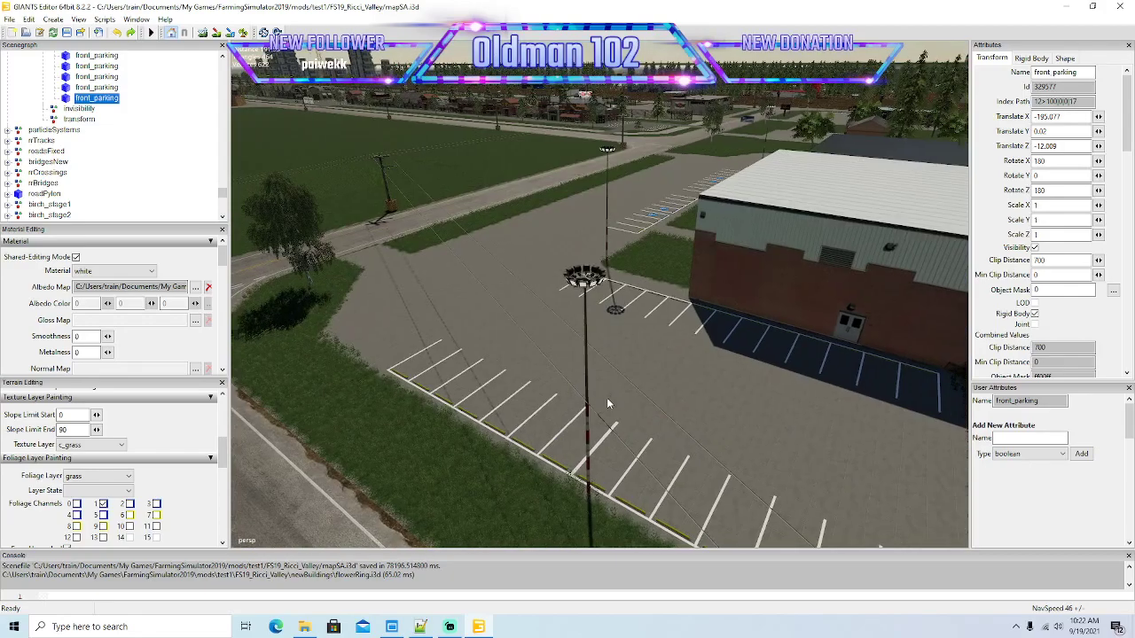
{"action": "scroll", "coordinate": [741, 339], "scroll_direction": "up", "scroll_amount": 3}
{"action": "right_click_drag", "start_coordinate": [727, 342], "coordinate": [576, 341]}
{"action": "left_click", "coordinate": [628, 181]}
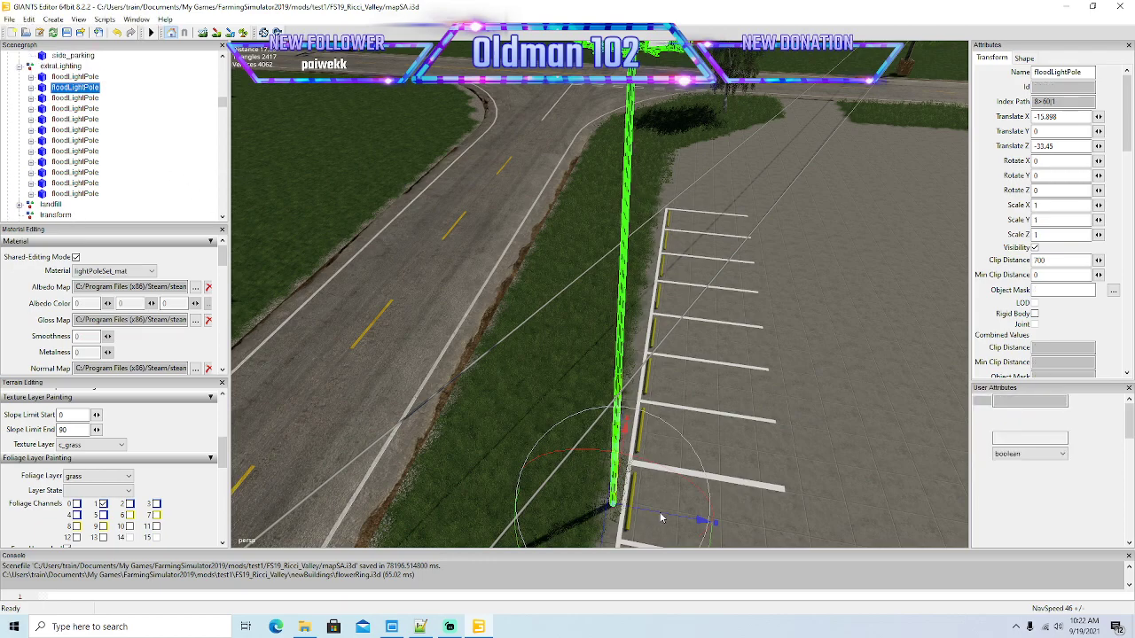
{"action": "key", "text": "ctrl+d"}
{"action": "left_click_drag", "start_coordinate": [663, 520], "coordinate": [394, 461]}
{"action": "left_click_drag", "start_coordinate": [588, 438], "coordinate": [482, 421], "text": "alt"}
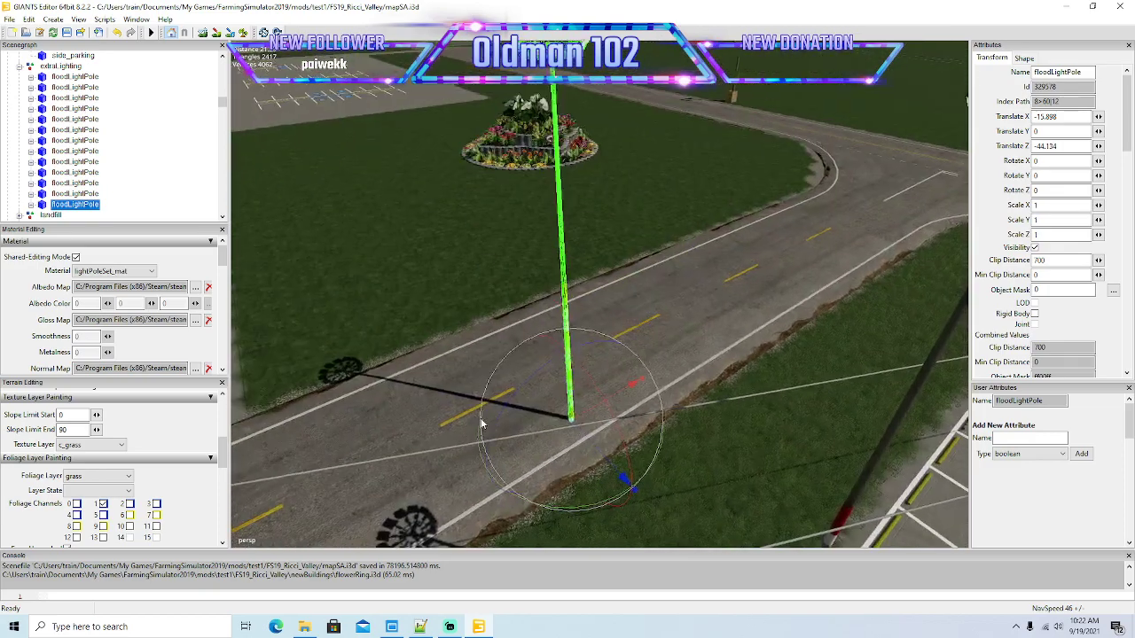
Step: Cut the copied floodLightPole out of the extraLighting group and paste it into the visibility group under dollarGeneral
{"action": "scroll", "coordinate": [153, 154], "scroll_direction": "down", "scroll_amount": 6}
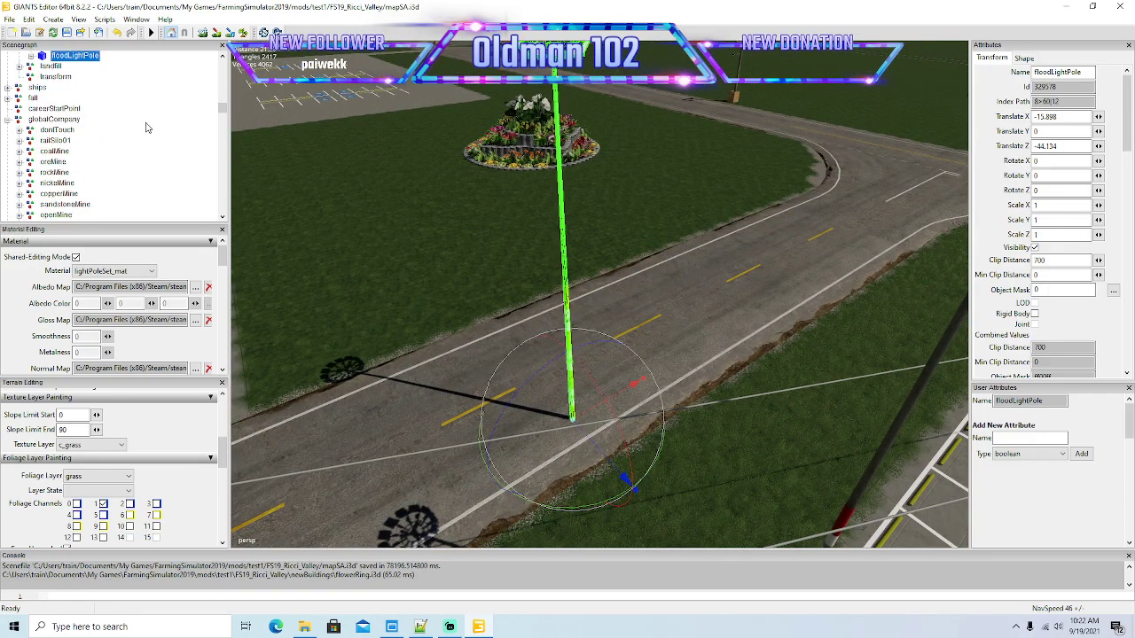
{"action": "scroll", "coordinate": [147, 127], "scroll_direction": "down", "scroll_amount": 10}
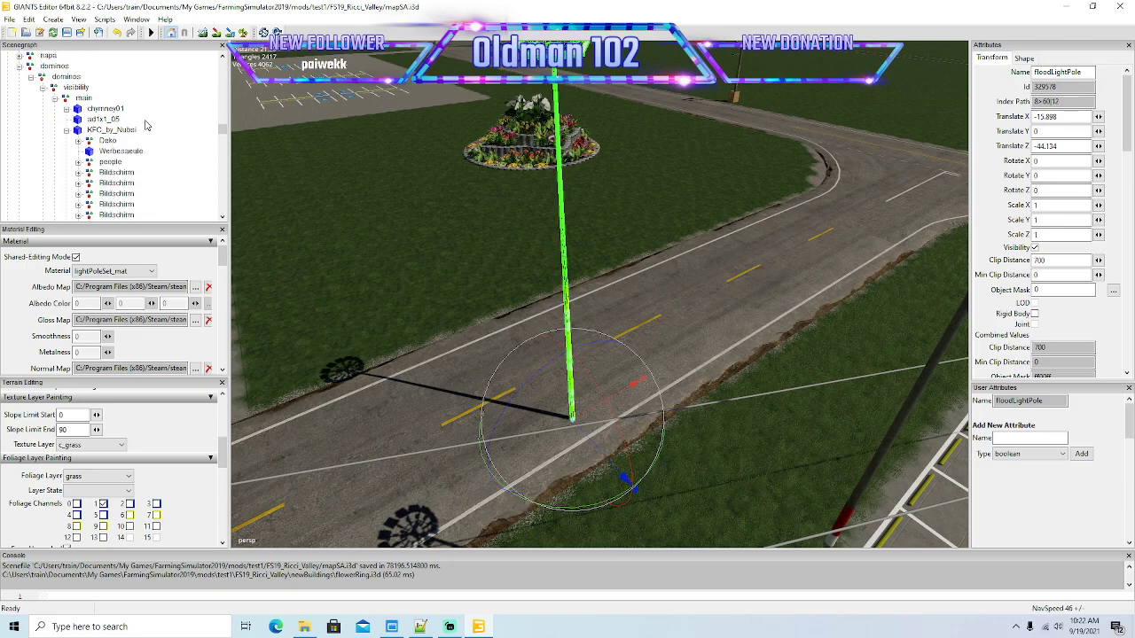
{"action": "left_click", "coordinate": [19, 67]}
{"action": "scroll", "coordinate": [71, 104], "scroll_direction": "down", "scroll_amount": 9}
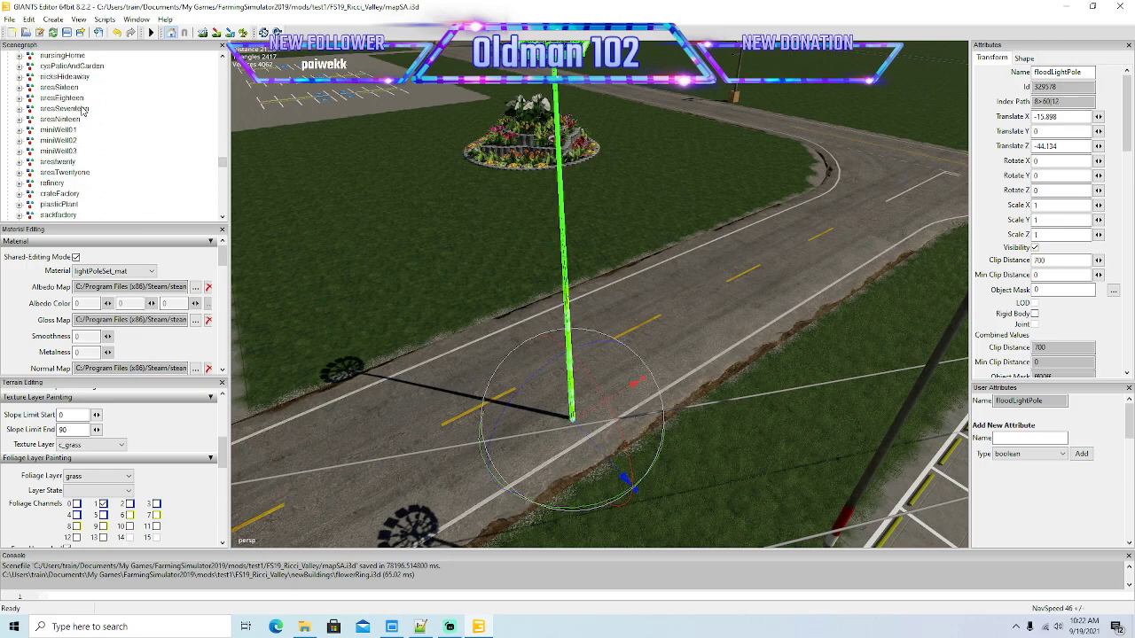
{"action": "scroll", "coordinate": [82, 111], "scroll_direction": "down", "scroll_amount": 2}
{"action": "scroll", "coordinate": [82, 111], "scroll_direction": "down", "scroll_amount": 4}
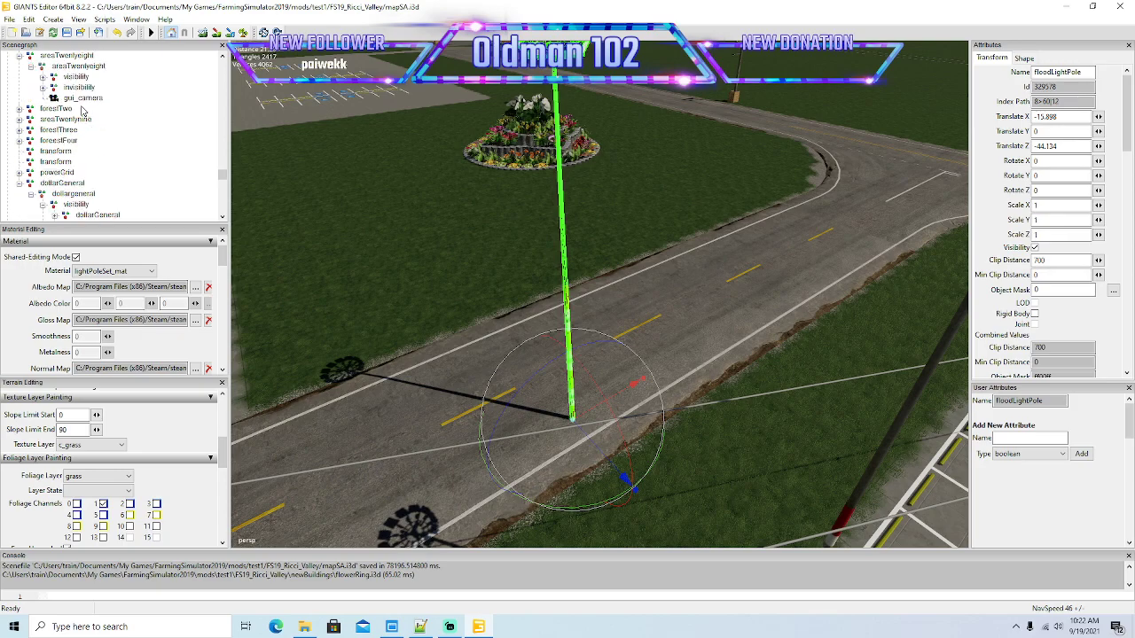
{"action": "left_click", "coordinate": [29, 19]}
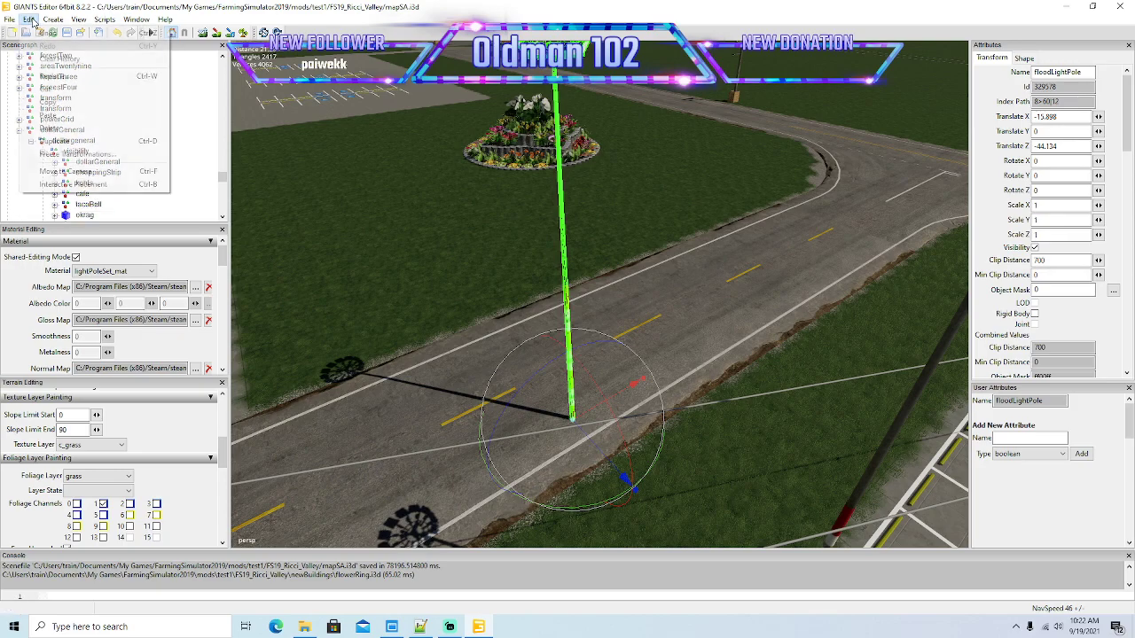
{"action": "left_click", "coordinate": [59, 123]}
{"action": "left_click", "coordinate": [71, 141]}
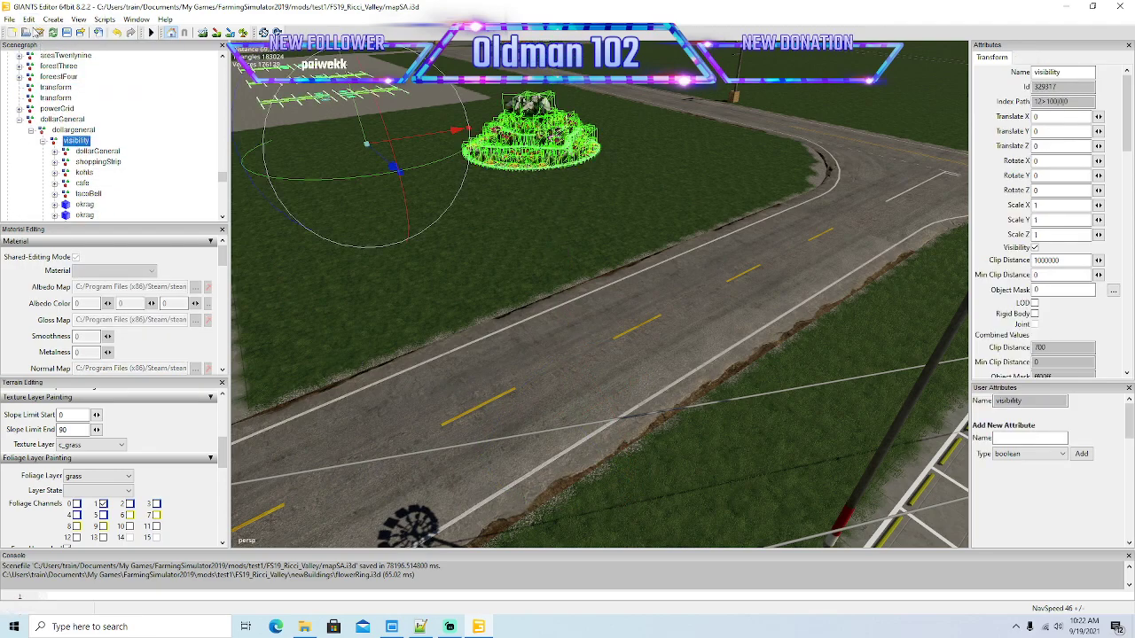
{"action": "left_click", "coordinate": [29, 18]}
{"action": "left_click", "coordinate": [48, 115]}
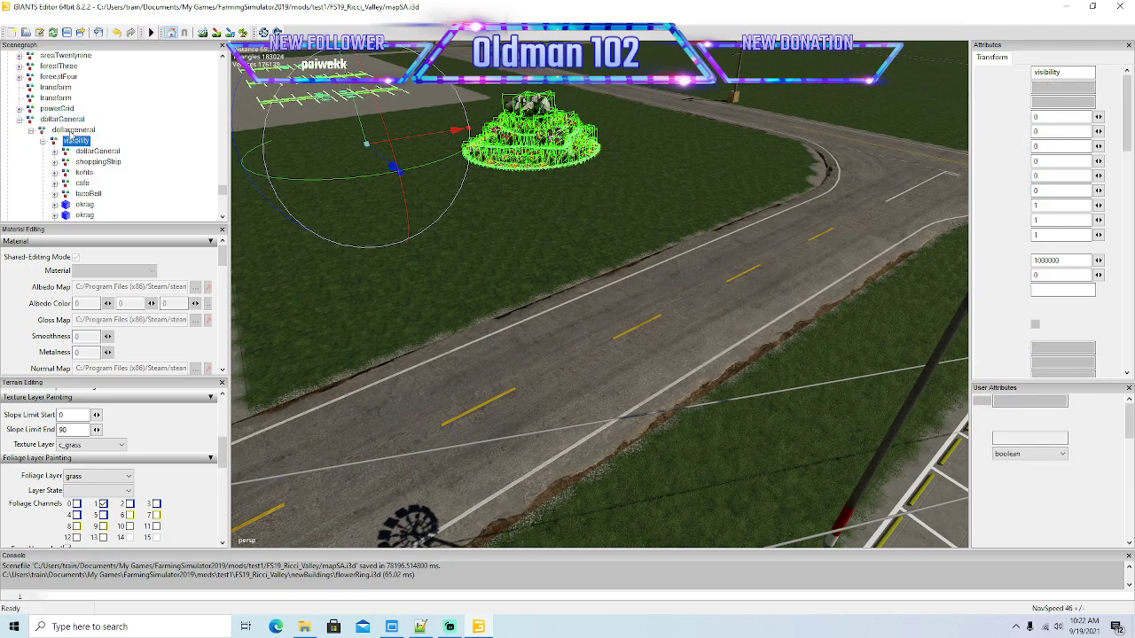
{"action": "scroll", "coordinate": [455, 224], "scroll_direction": "down", "scroll_amount": 8}
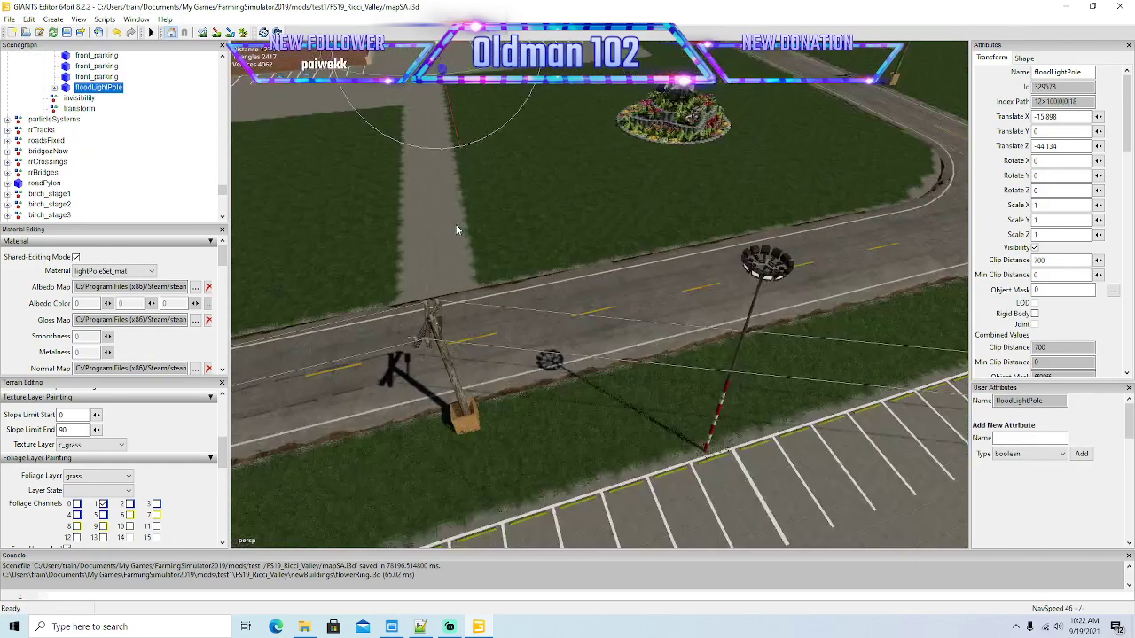
Step: Move the flood light pole to the centre of Kohl's farthest double parking row, at about Translate X 3.9 and Z -94.2
{"action": "left_click_drag", "start_coordinate": [455, 224], "coordinate": [315, 230], "text": "alt"}
{"action": "scroll", "coordinate": [441, 150], "scroll_direction": "up", "scroll_amount": 10}
{"action": "scroll", "coordinate": [315, 235], "scroll_direction": "down", "scroll_amount": 8}
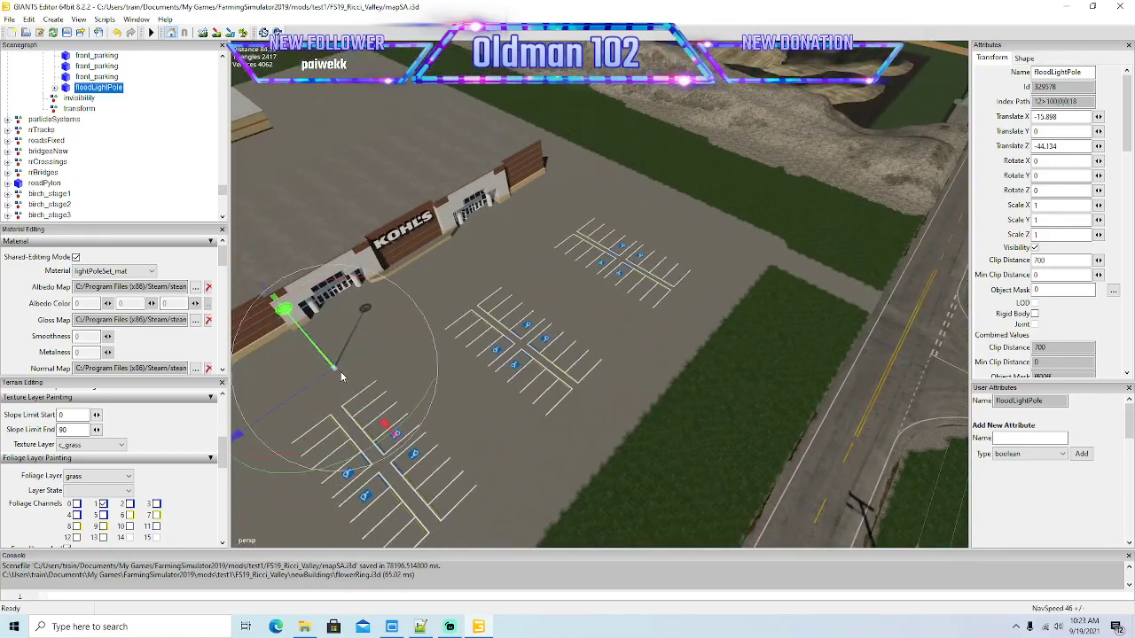
{"action": "left_click_drag", "start_coordinate": [532, 327], "coordinate": [680, 327]}
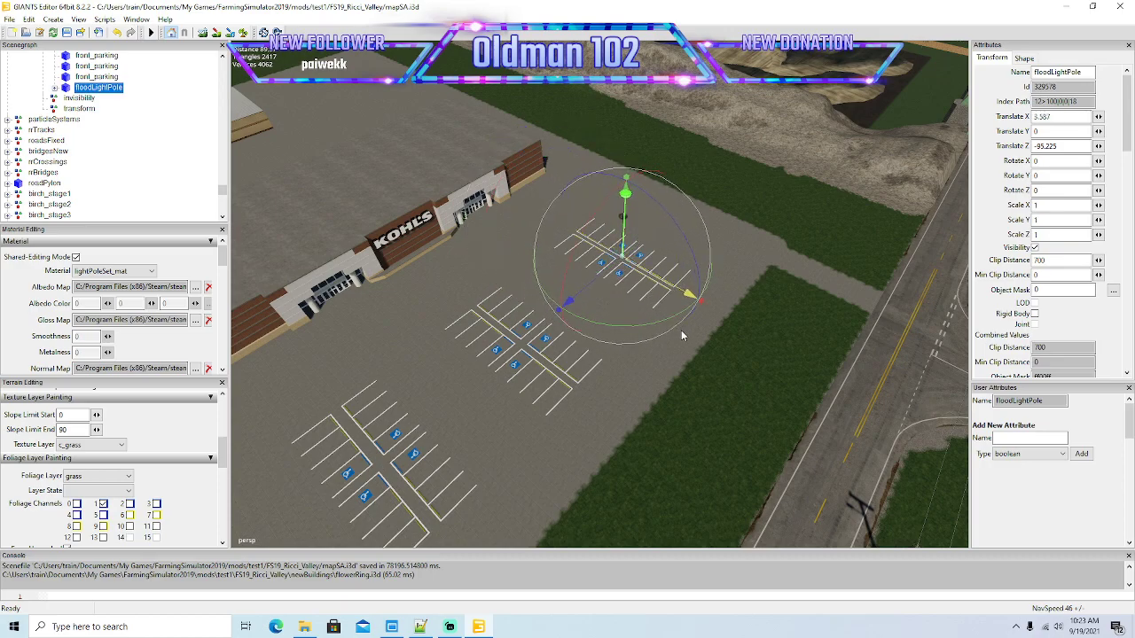
{"action": "scroll", "coordinate": [681, 330], "scroll_direction": "up", "scroll_amount": 3}
{"action": "scroll", "coordinate": [702, 345], "scroll_direction": "up", "scroll_amount": 2}
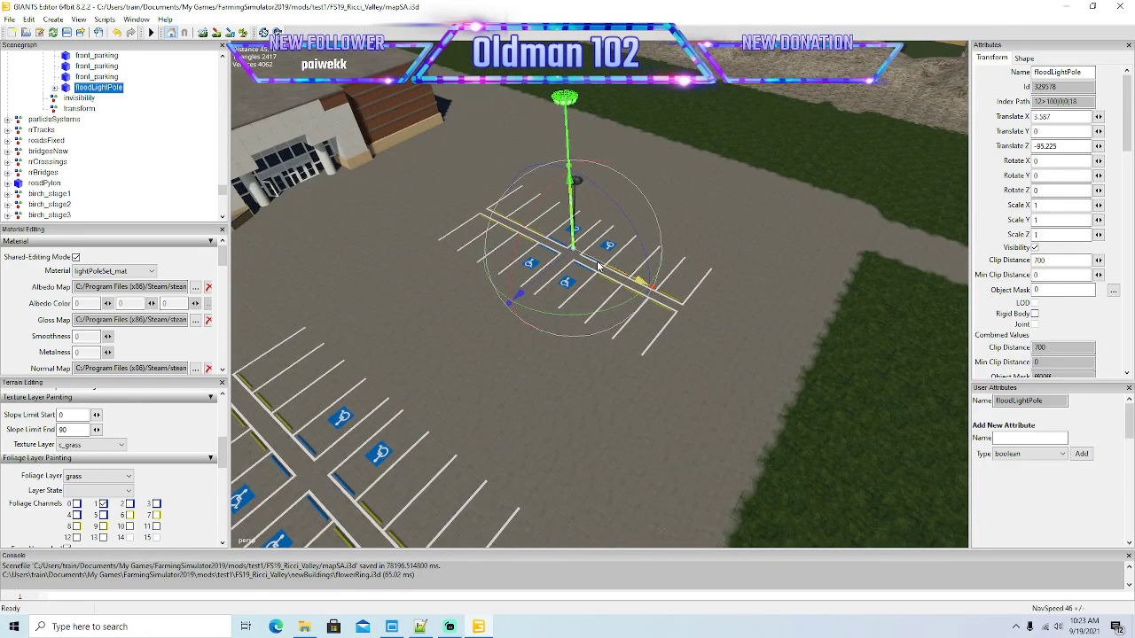
{"action": "left_click_drag", "start_coordinate": [597, 262], "coordinate": [467, 315]}
Step: Place copies of the pole at the centres of Kohl's other two double parking rows, at about Translate Z -67.2 and -40.5
{"action": "scroll", "coordinate": [521, 298], "scroll_direction": "down", "scroll_amount": 3}
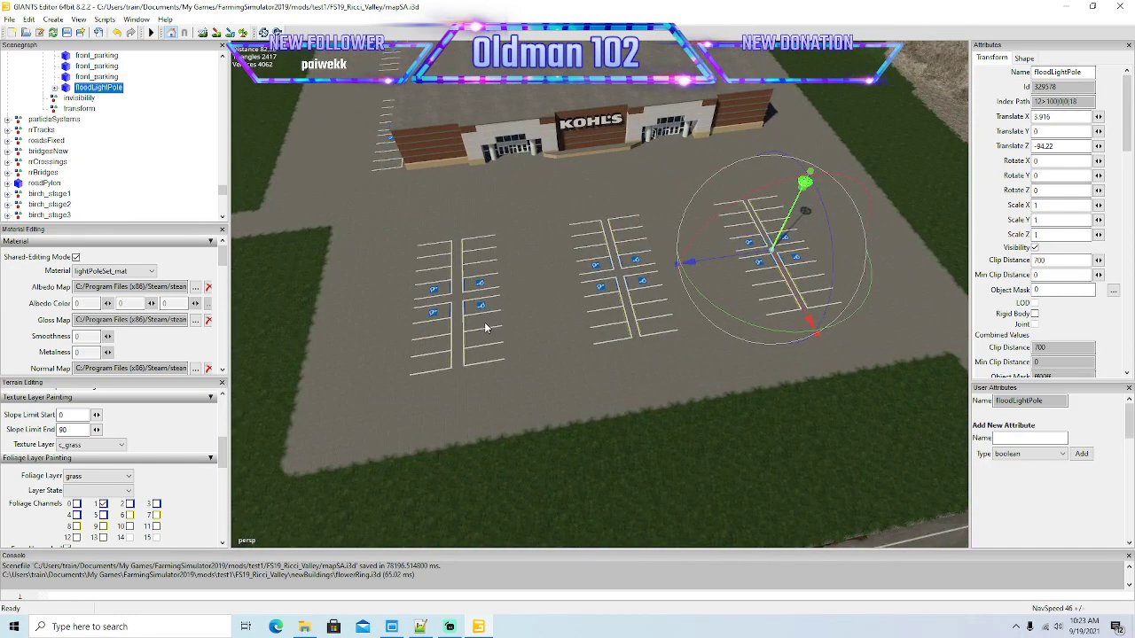
{"action": "key", "text": "ctrl+d"}
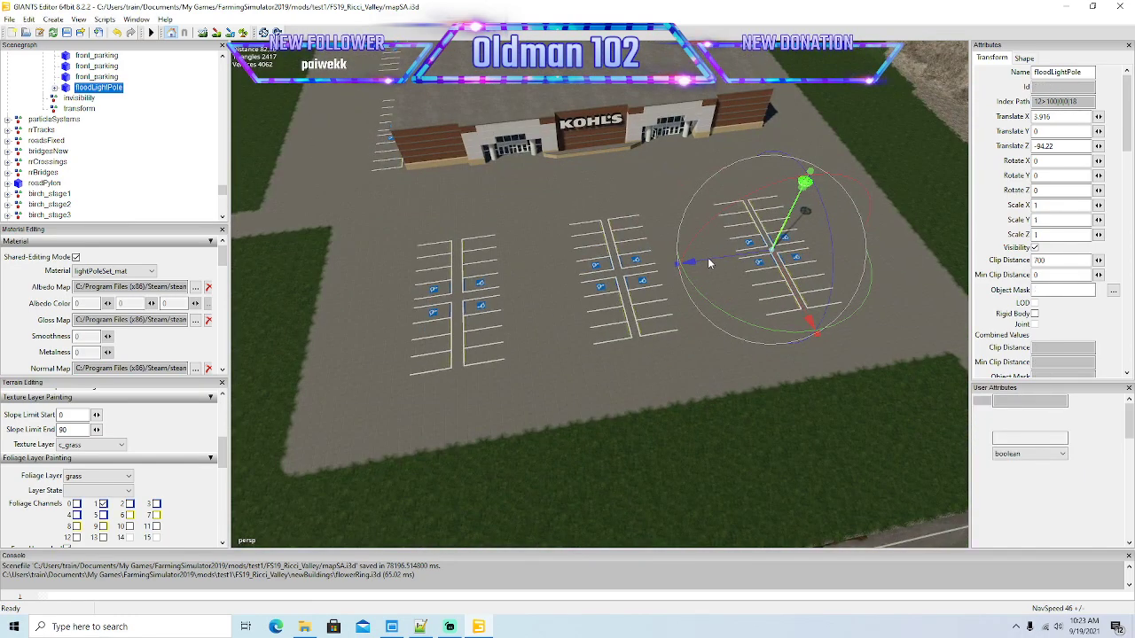
{"action": "key", "text": "ctrl+d"}
{"action": "left_click_drag", "start_coordinate": [709, 263], "coordinate": [542, 269]}
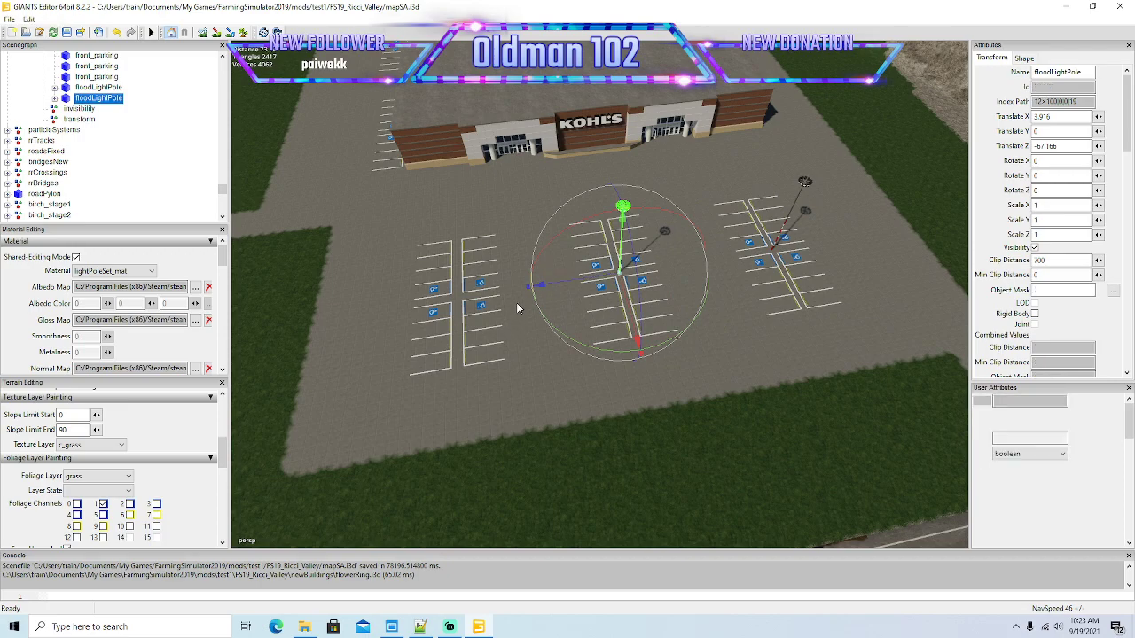
{"action": "key", "text": "ctrl+d"}
{"action": "left_click_drag", "start_coordinate": [559, 286], "coordinate": [385, 299]}
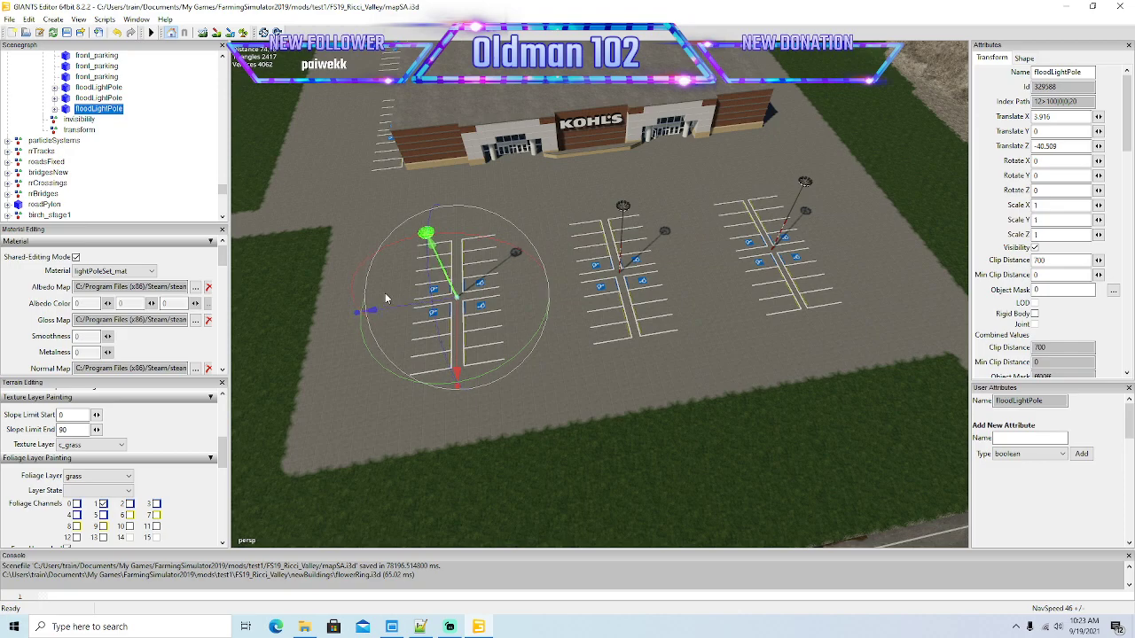
Step: Duplicate the pole and move the copy to Kohl's front corner beside the side parking row, at about Translate X -31.7, Z -30.6
{"action": "mouse_move", "coordinate": [539, 383]}
{"action": "left_mouse_down", "text": "alt"}
{"action": "mouse_move", "coordinate": [564, 383]}
{"action": "mouse_move", "coordinate": [550, 387]}
{"action": "left_mouse_up", "text": "alt"}
{"action": "middle_click_drag", "start_coordinate": [550, 387], "coordinate": [532, 384]}
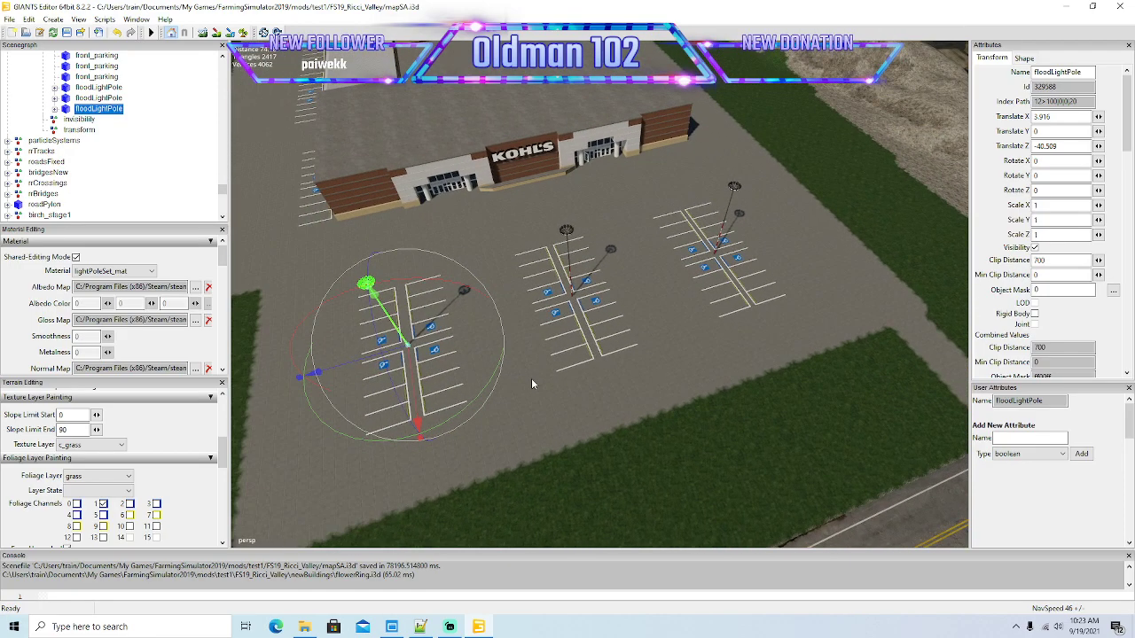
{"action": "left_click_drag", "start_coordinate": [532, 381], "coordinate": [459, 387], "text": "alt"}
{"action": "middle_click_drag", "start_coordinate": [459, 390], "coordinate": [550, 416]}
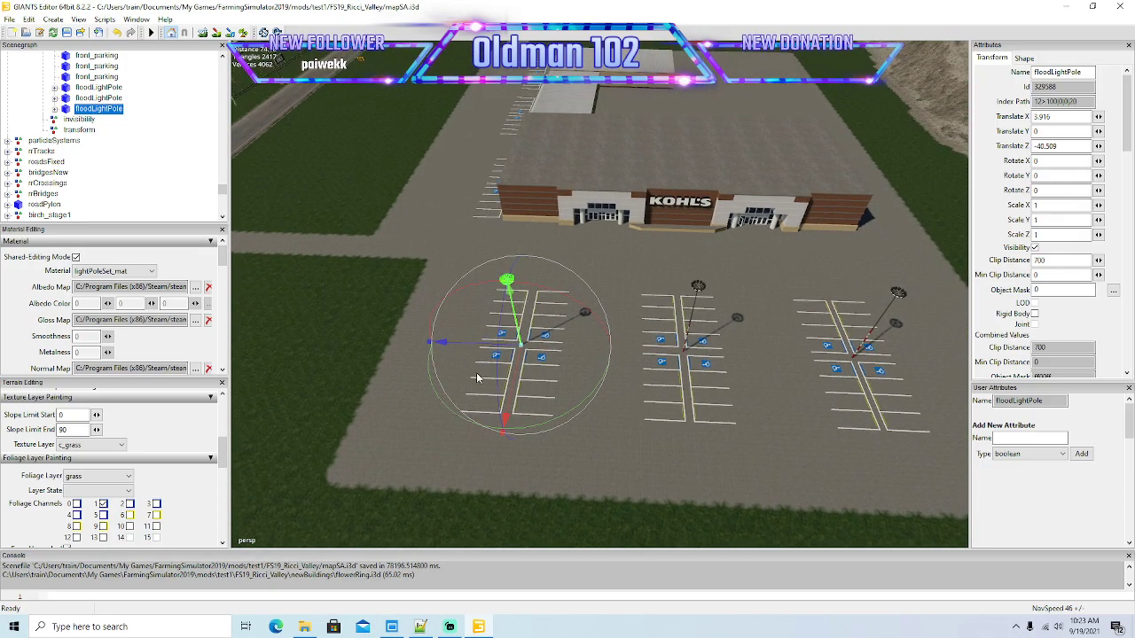
{"action": "scroll", "coordinate": [472, 343], "scroll_direction": "up", "scroll_amount": 6}
{"action": "left_click_drag", "start_coordinate": [475, 374], "coordinate": [759, 417], "text": "alt"}
{"action": "scroll", "coordinate": [760, 419], "scroll_direction": "down", "scroll_amount": 5}
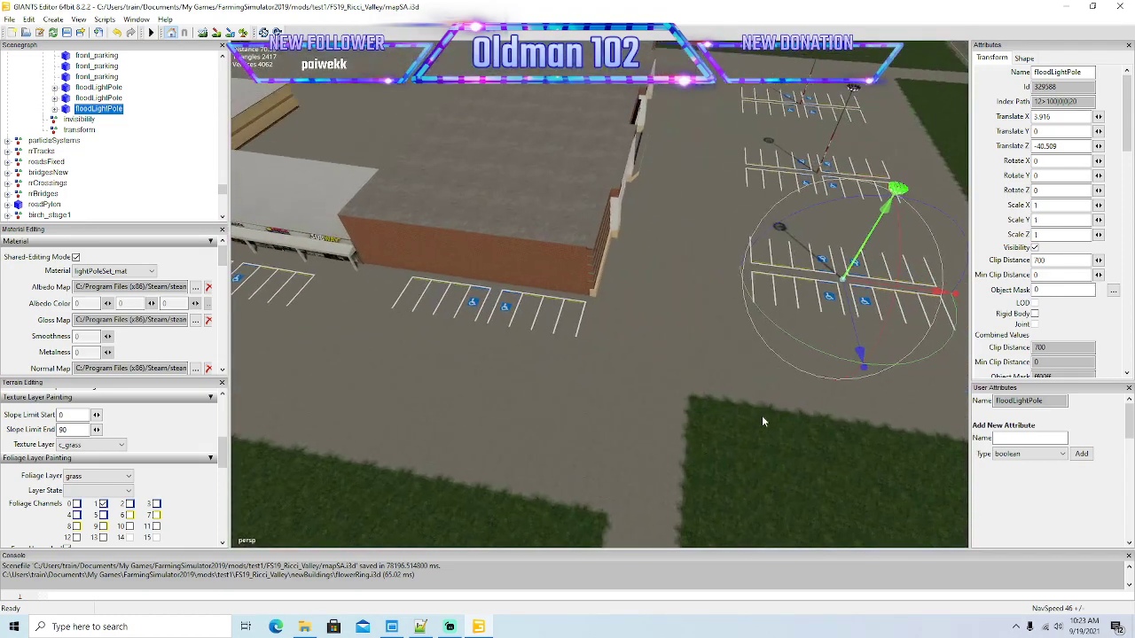
{"action": "key", "text": "ctrl+d"}
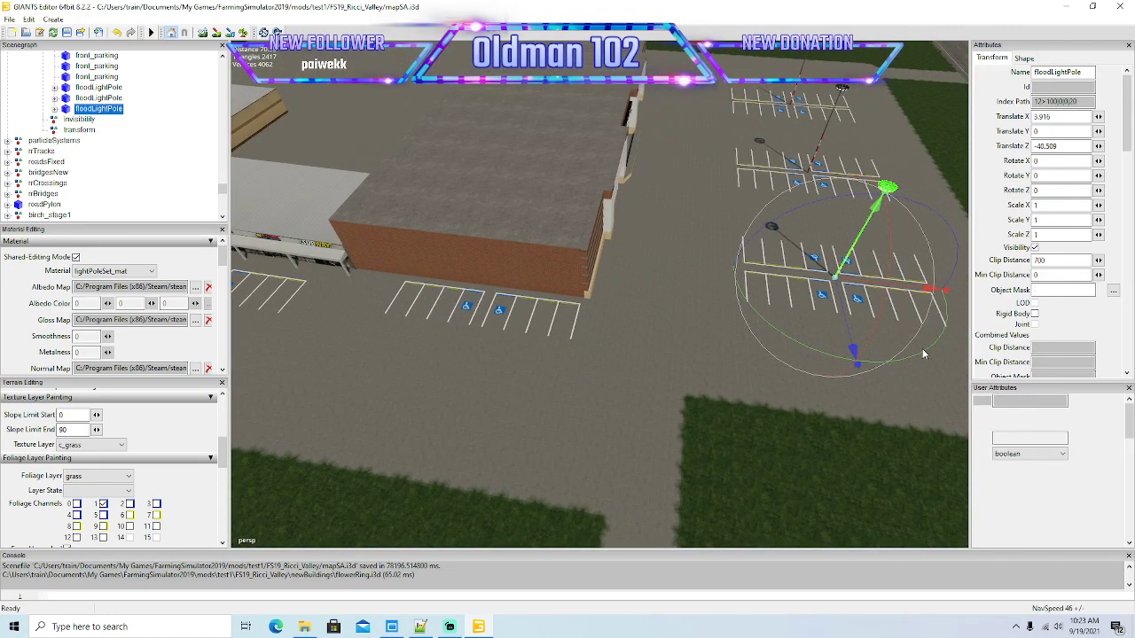
{"action": "key", "text": "ctrl+d"}
{"action": "left_click_drag", "start_coordinate": [913, 291], "coordinate": [661, 284]}
{"action": "left_click_drag", "start_coordinate": [582, 283], "coordinate": [599, 379]}
Step: Fine-tune the corner pole between the brick wall's end and the parking row, to about Translate X -30.6, Z -30.7
{"action": "scroll", "coordinate": [596, 373], "scroll_direction": "up", "scroll_amount": 6}
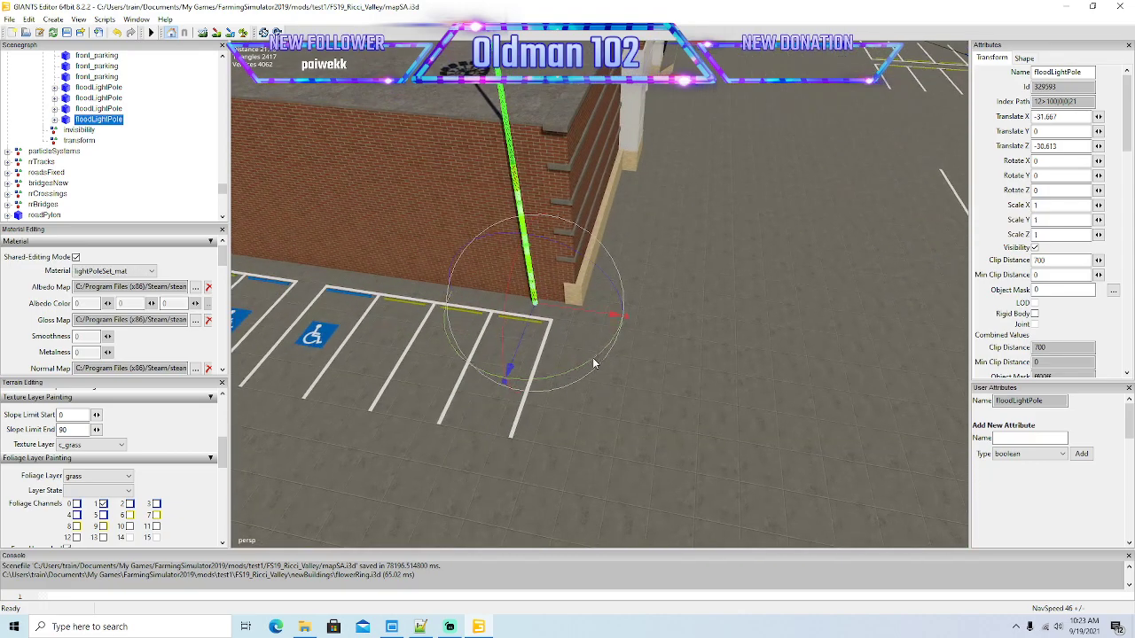
{"action": "left_click_drag", "start_coordinate": [625, 322], "coordinate": [639, 320]}
{"action": "left_click_drag", "start_coordinate": [553, 326], "coordinate": [630, 362]}
{"action": "scroll", "coordinate": [572, 356], "scroll_direction": "down", "scroll_amount": 5}
{"action": "scroll", "coordinate": [410, 289], "scroll_direction": "up", "scroll_amount": 3}
Step: Duplicate the corner pole and slide the copy along Kohl's brick wall to the Subway end of the strip, about Translate X -63.3
{"action": "scroll", "coordinate": [628, 360], "scroll_direction": "down", "scroll_amount": 4}
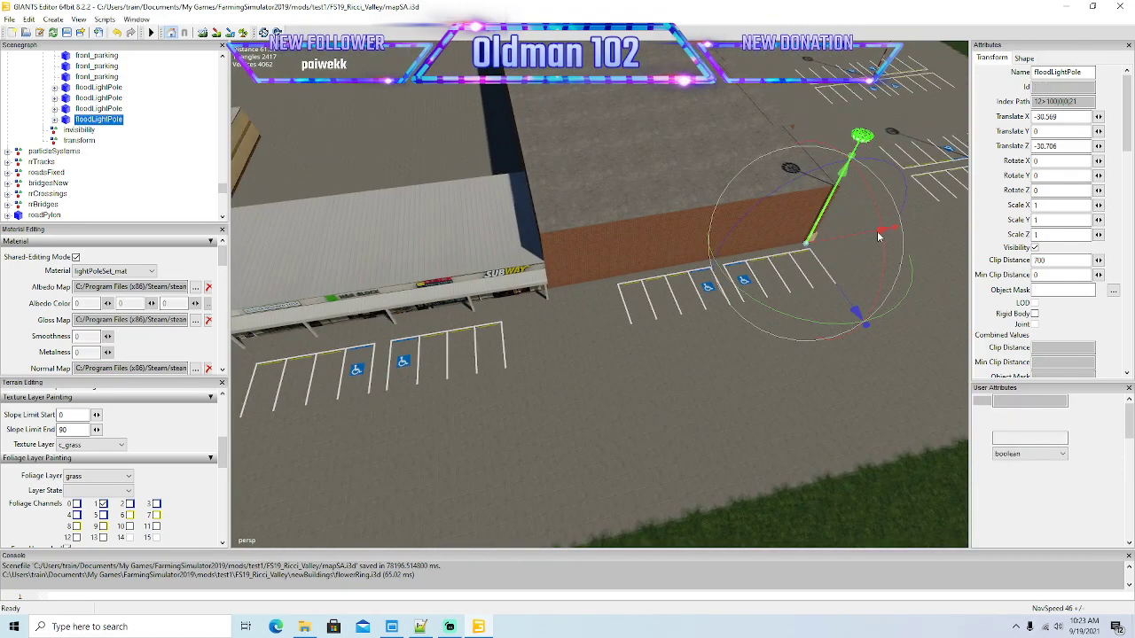
{"action": "key", "text": "ctrl+d"}
{"action": "left_click_drag", "start_coordinate": [862, 233], "coordinate": [720, 376]}
Step: Duplicate the pole and slide the copy along the storefronts to where Dollar General meets the strip, at about Translate X -104.6
{"action": "key", "text": "a"}
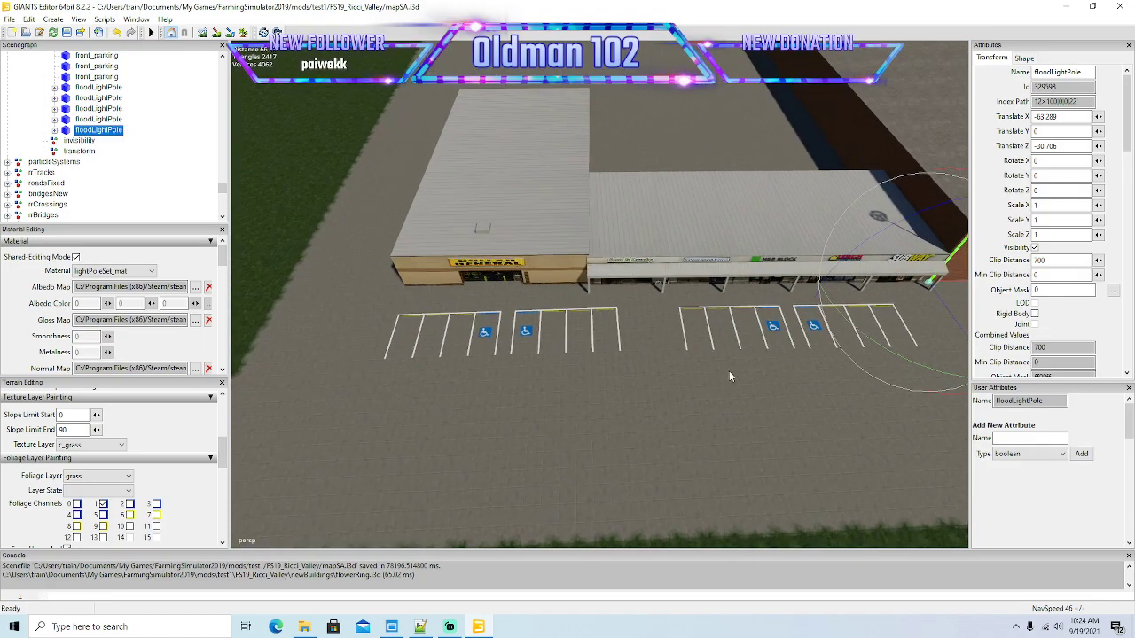
{"action": "right_click_drag", "start_coordinate": [729, 376], "coordinate": [746, 396]}
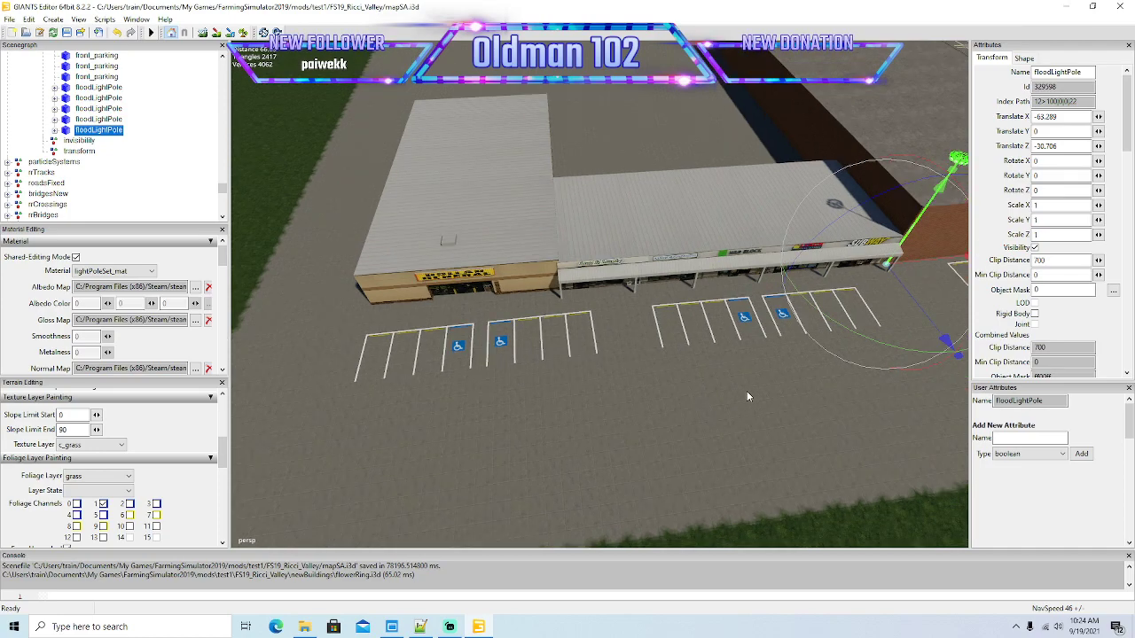
{"action": "key", "text": "ctrl+d"}
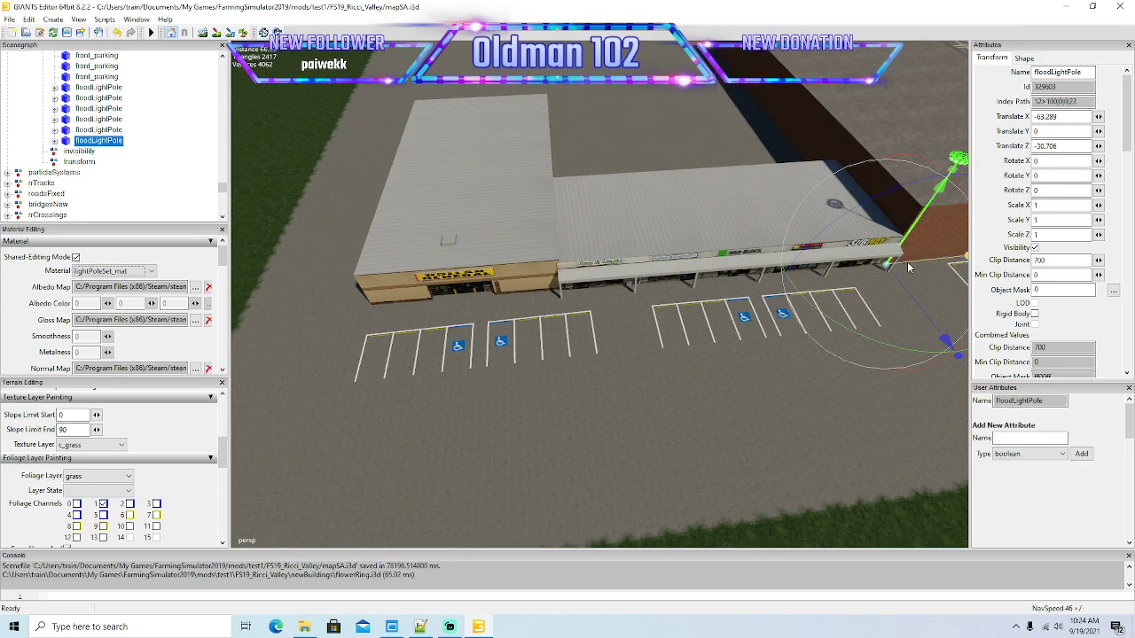
{"action": "left_click_drag", "start_coordinate": [907, 262], "coordinate": [567, 283]}
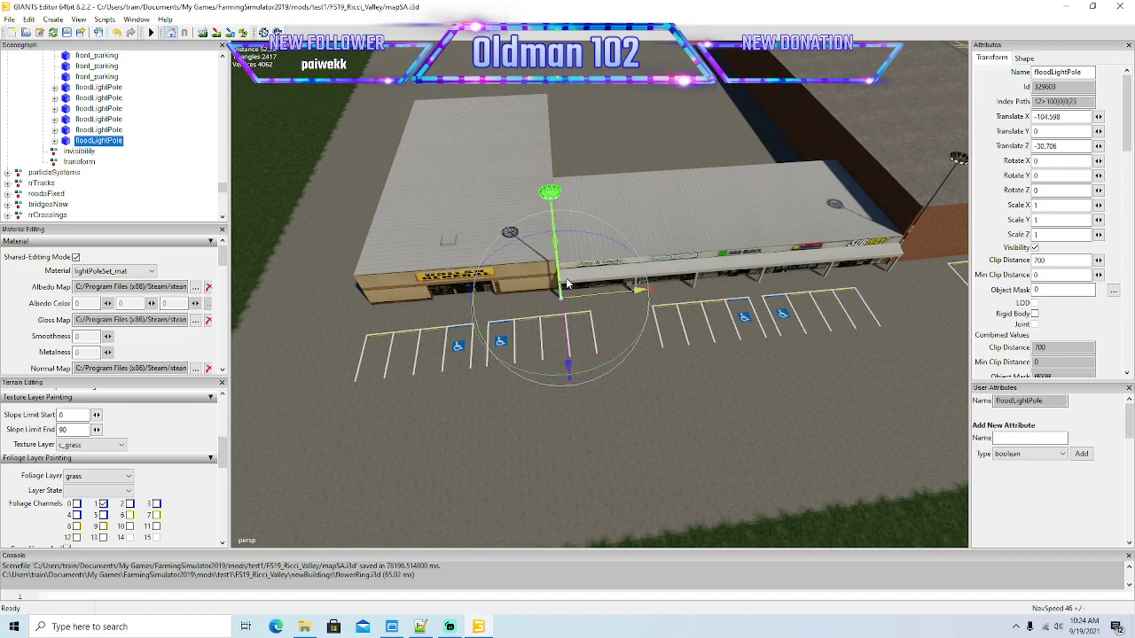
Step: Duplicate the pole and move the copy behind the shopping strip to Dollar General's rear corner, at about Translate Z -73.4
{"action": "scroll", "coordinate": [566, 284], "scroll_direction": "down", "scroll_amount": 5}
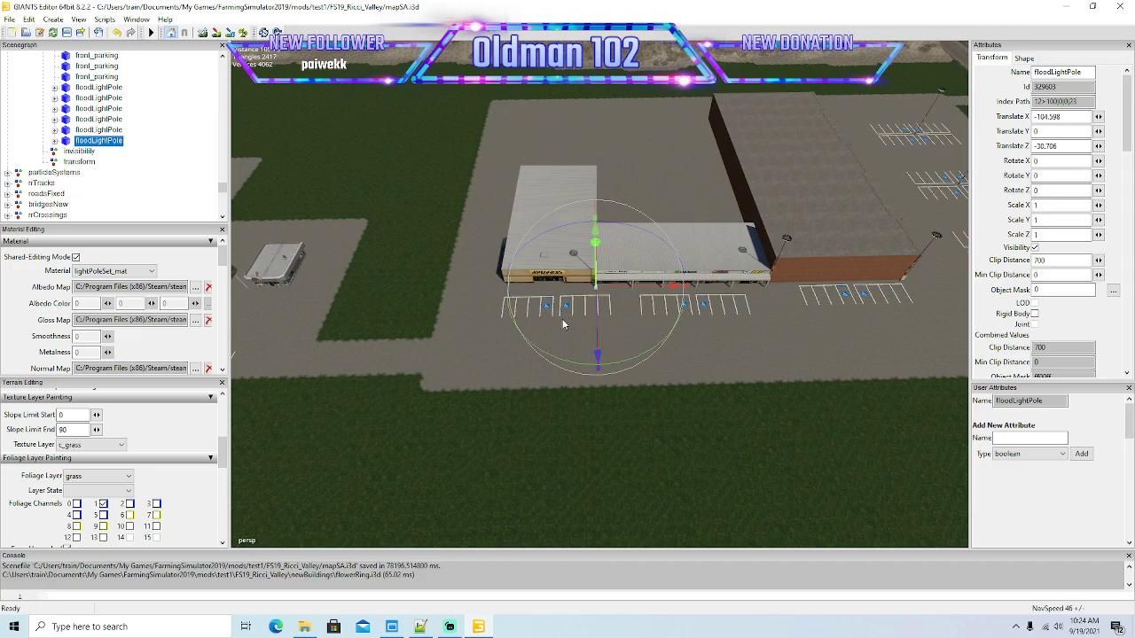
{"action": "left_click_drag", "start_coordinate": [562, 322], "coordinate": [733, 353], "text": "alt"}
{"action": "scroll", "coordinate": [559, 252], "scroll_direction": "up", "scroll_amount": 8}
{"action": "scroll", "coordinate": [760, 342], "scroll_direction": "down", "scroll_amount": 7}
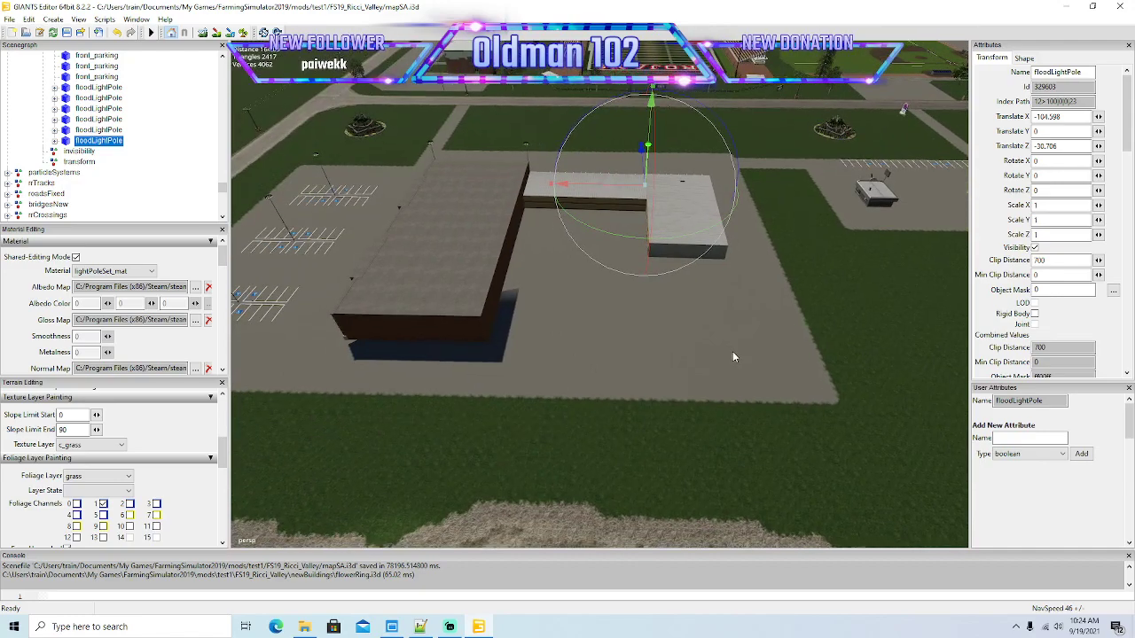
{"action": "key", "text": "ctrl+d"}
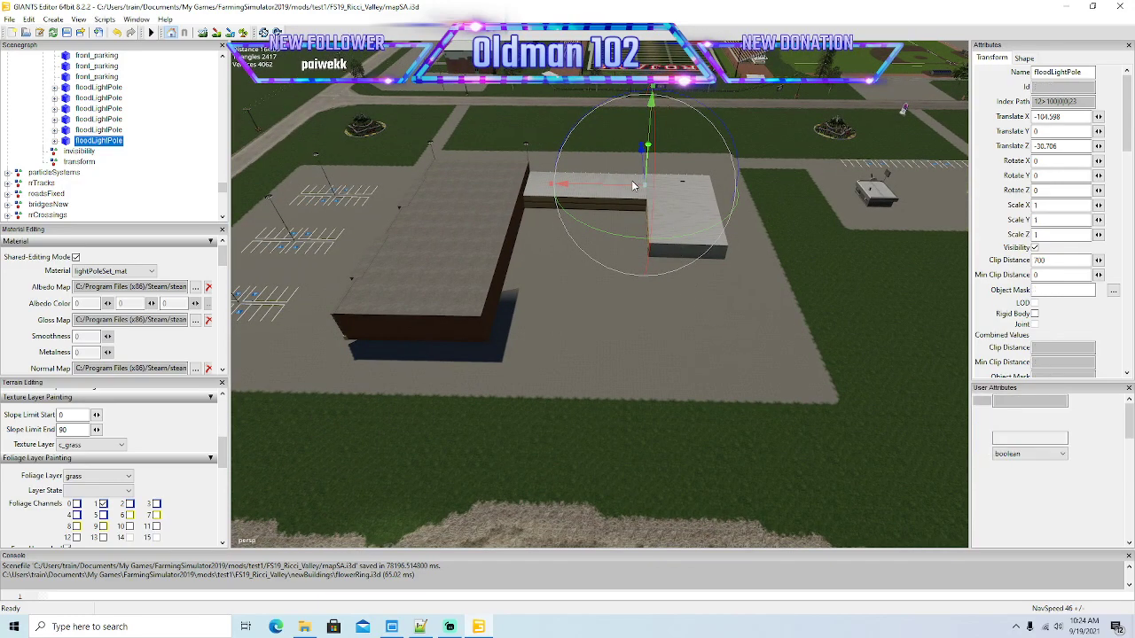
{"action": "key", "text": "ctrl+d"}
{"action": "left_click_drag", "start_coordinate": [640, 171], "coordinate": [648, 314]}
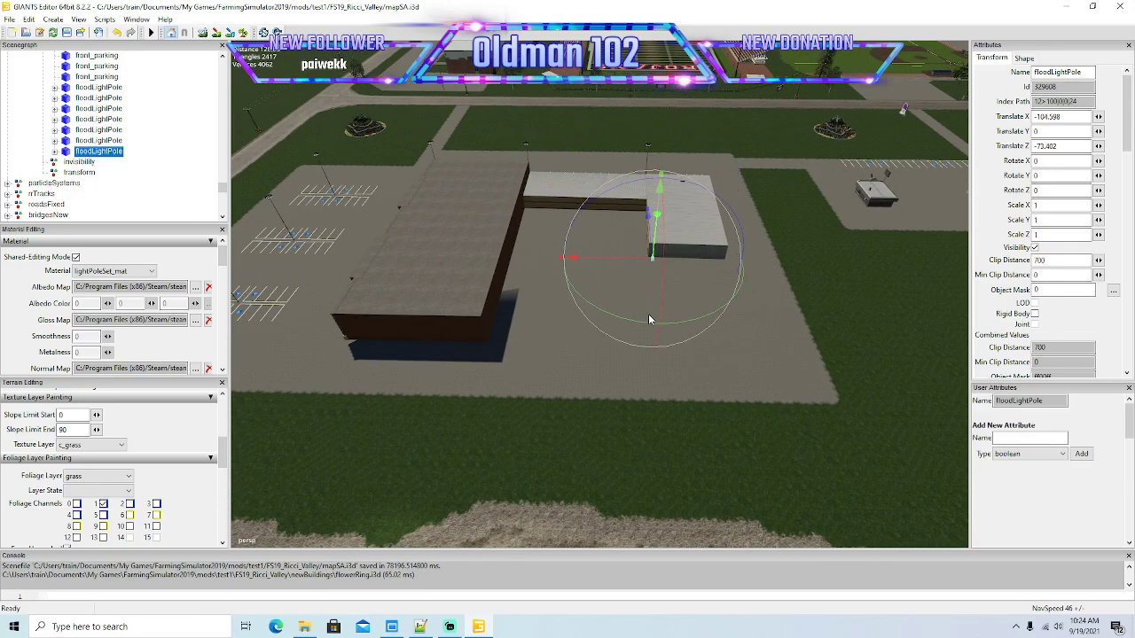
Step: Fine-tune the flood light pole at Dollar General's rear corner to about Translate X -103.5, Z -72.9
{"action": "right_click_drag", "start_coordinate": [648, 313], "coordinate": [639, 302]}
{"action": "scroll", "coordinate": [639, 302], "scroll_direction": "up", "scroll_amount": 4}
{"action": "left_click_drag", "start_coordinate": [658, 310], "coordinate": [649, 302], "text": "alt"}
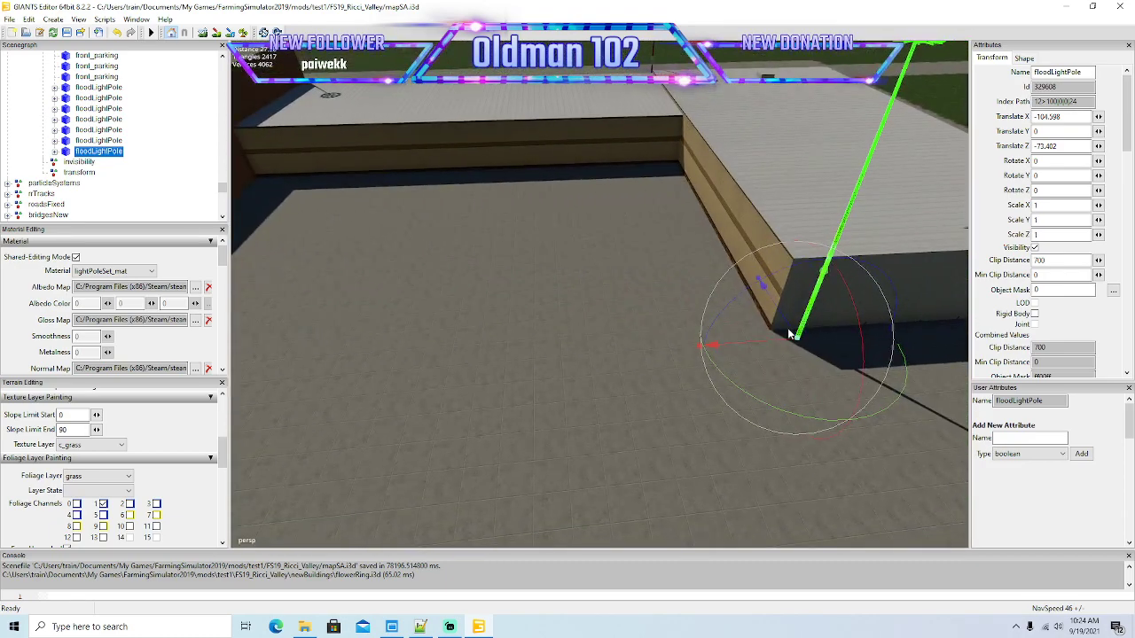
{"action": "left_click_drag", "start_coordinate": [784, 322], "coordinate": [672, 336]}
Step: Duplicate the pole and move the copy to the rear corner of Kohl's brick building, about Translate X -64.1, Z -106.1
{"action": "scroll", "coordinate": [671, 336], "scroll_direction": "down", "scroll_amount": 8}
{"action": "right_click_drag", "start_coordinate": [671, 333], "coordinate": [542, 336]}
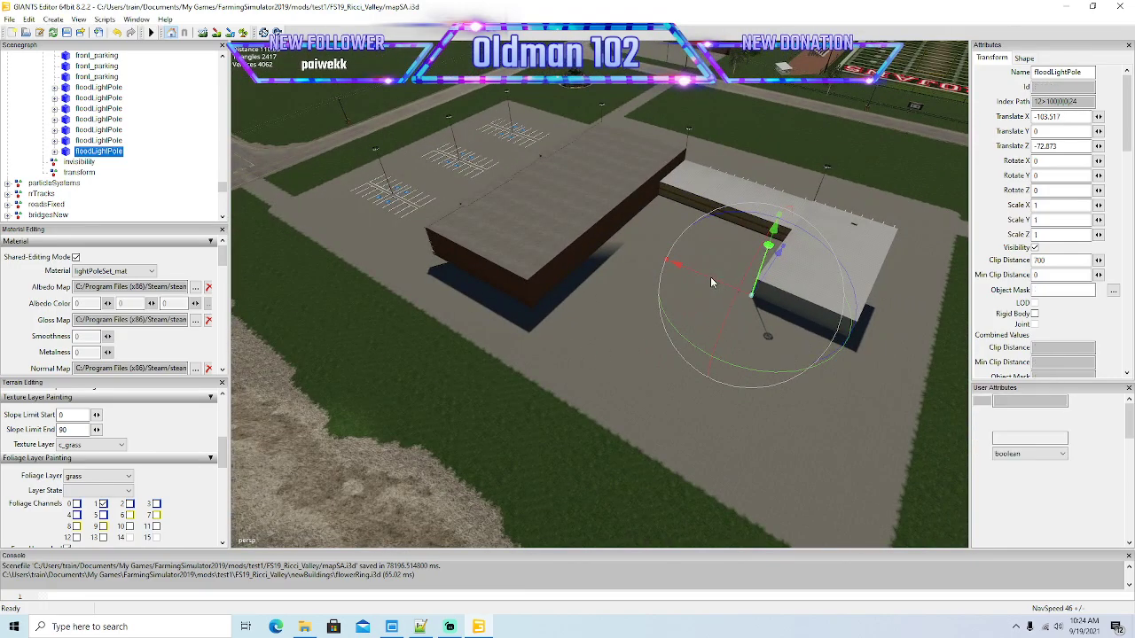
{"action": "key", "text": "ctrl+d"}
{"action": "left_click_drag", "start_coordinate": [710, 284], "coordinate": [516, 318]}
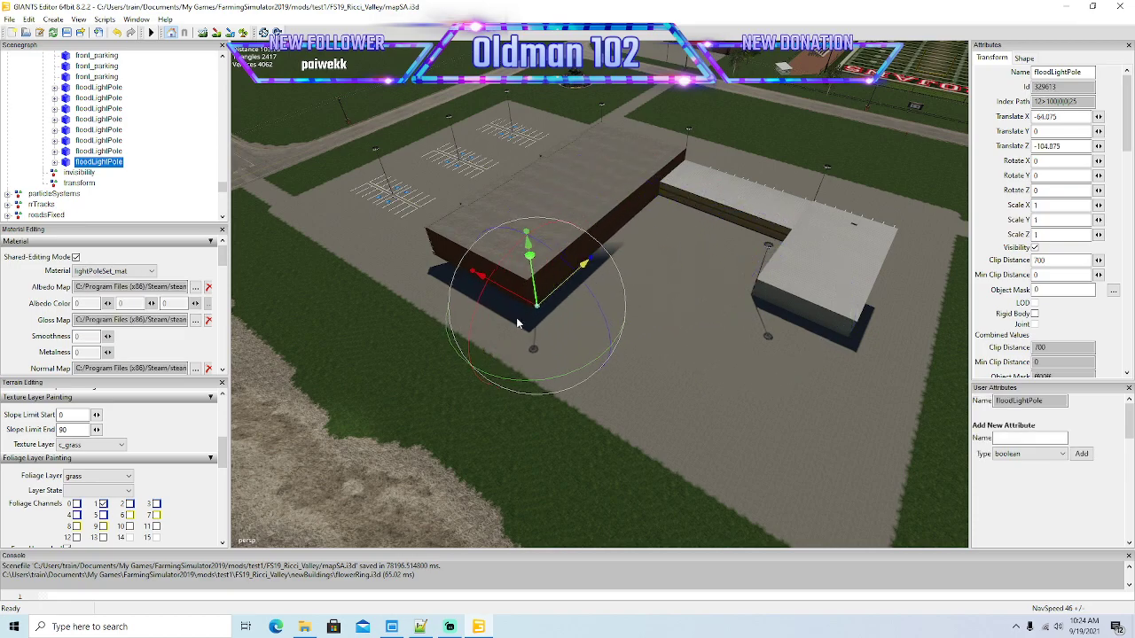
{"action": "right_click_drag", "start_coordinate": [514, 319], "coordinate": [489, 346]}
{"action": "scroll", "coordinate": [478, 336], "scroll_direction": "up", "scroll_amount": 8}
{"action": "left_click_drag", "start_coordinate": [490, 346], "coordinate": [563, 364], "text": "alt"}
{"action": "left_click_drag", "start_coordinate": [658, 307], "coordinate": [610, 341]}
Step: Nudge the rear Kohl's pole along the X axis until it meets the brick corner, at about Translate X -63.6
{"action": "right_click_drag", "start_coordinate": [610, 336], "coordinate": [697, 341]}
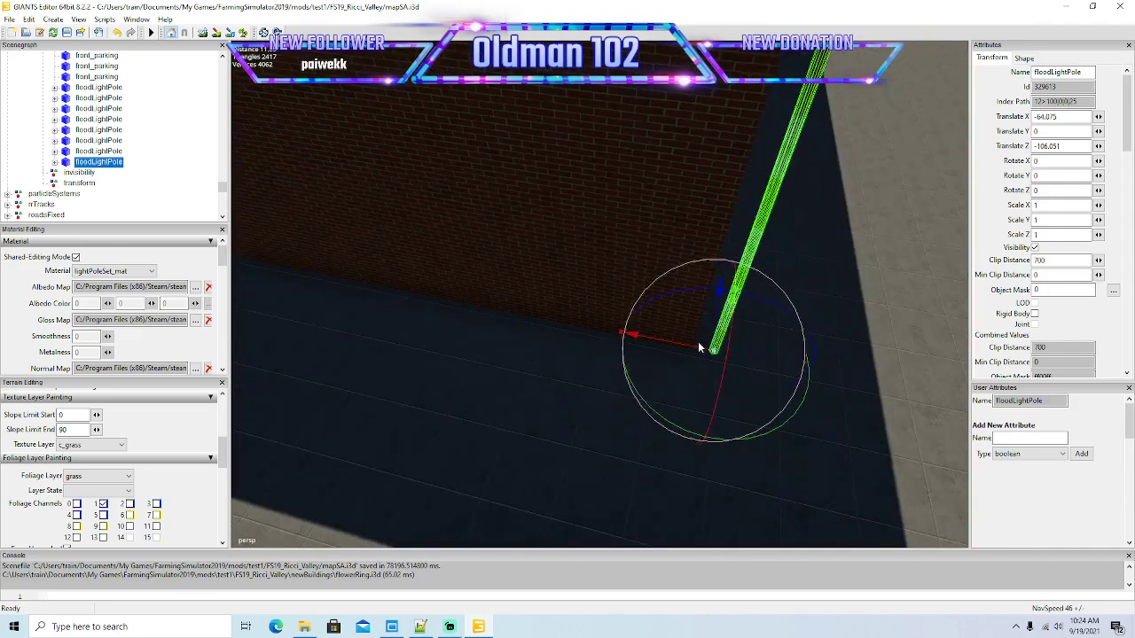
{"action": "left_click_drag", "start_coordinate": [700, 345], "coordinate": [729, 293]}
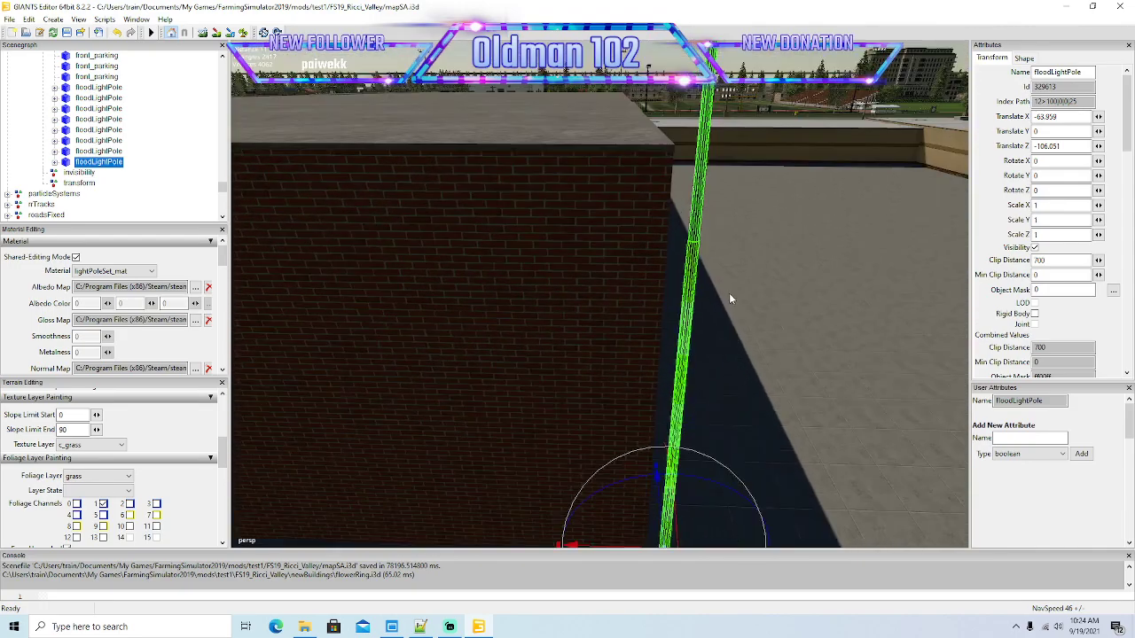
{"action": "left_click_drag", "start_coordinate": [730, 454], "coordinate": [730, 469], "text": "alt"}
{"action": "left_click_drag", "start_coordinate": [658, 494], "coordinate": [642, 498]}
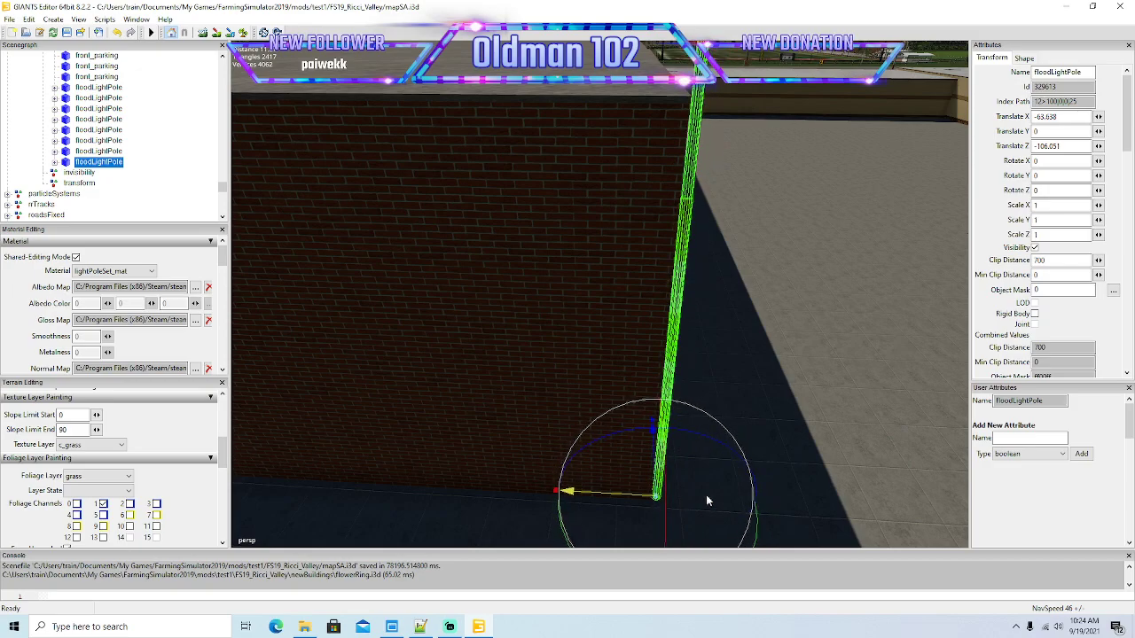
Step: Duplicate the pole and move the copy to the restaurant lot's parking row, between the accessible stalls at about Translate X -195.2, Z -8.7
{"action": "scroll", "coordinate": [707, 497], "scroll_direction": "down", "scroll_amount": 10}
{"action": "right_click_drag", "start_coordinate": [803, 487], "coordinate": [640, 454]}
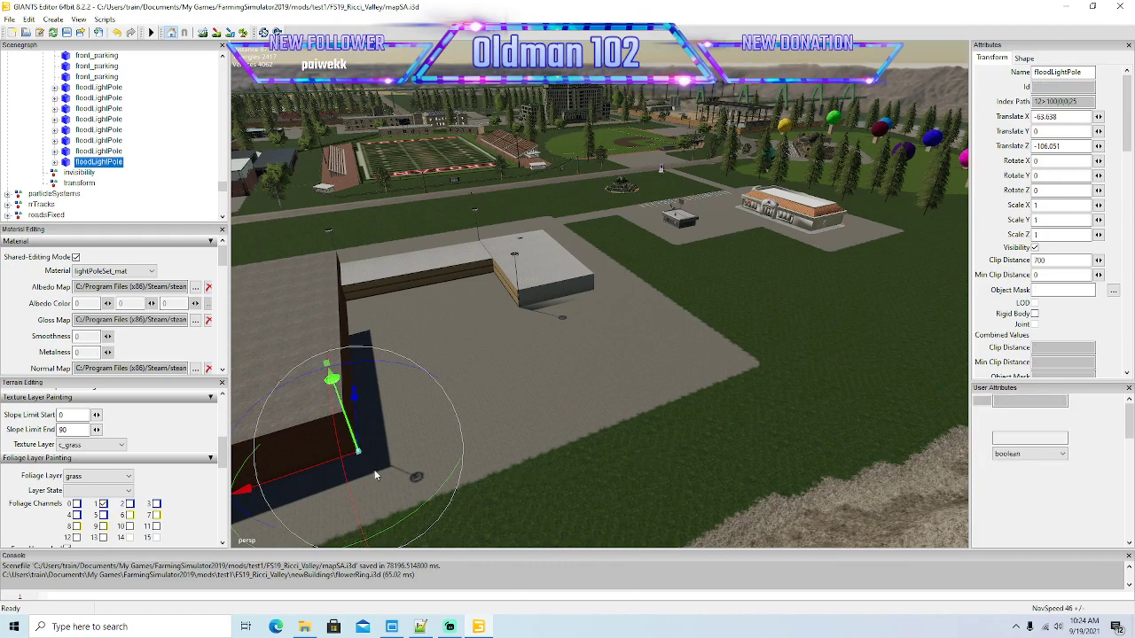
{"action": "key", "text": "ctrl+d"}
{"action": "left_click_drag", "start_coordinate": [312, 467], "coordinate": [640, 207]}
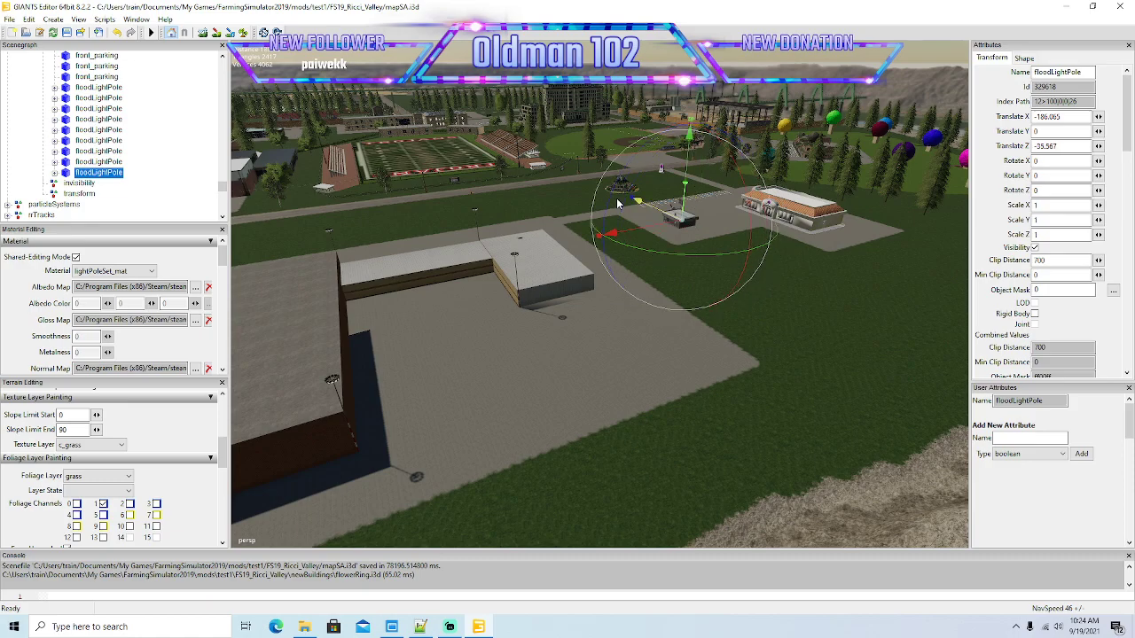
{"action": "right_click_drag", "start_coordinate": [640, 208], "coordinate": [562, 322]}
{"action": "key", "text": "w"}
{"action": "key", "text": "s"}
{"action": "left_click_drag", "start_coordinate": [481, 393], "coordinate": [697, 111]}
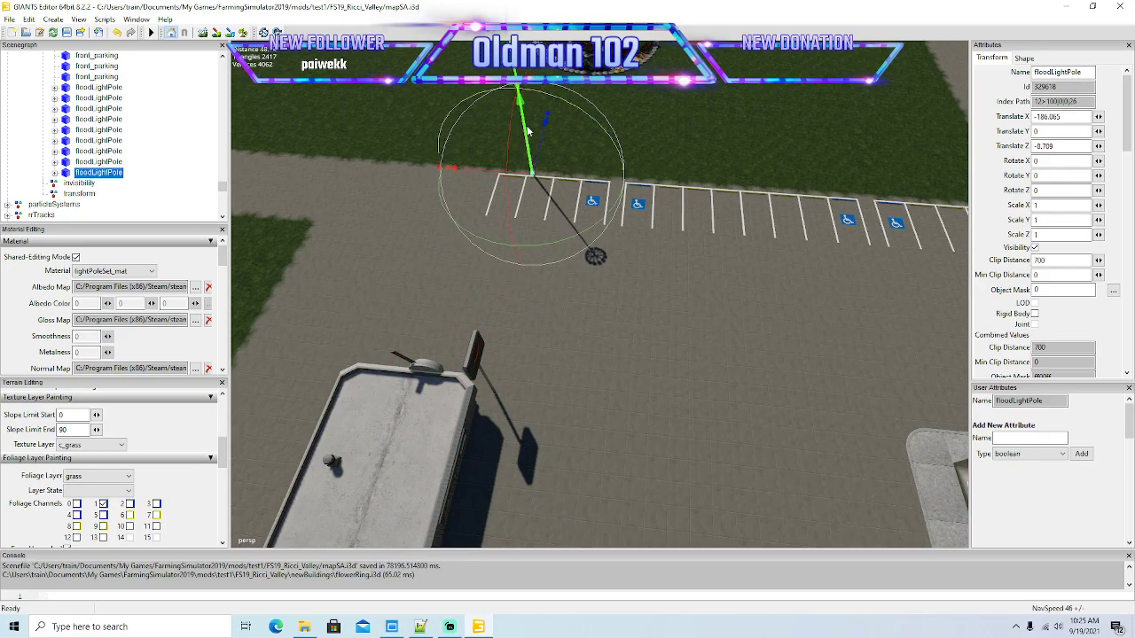
{"action": "left_click_drag", "start_coordinate": [485, 171], "coordinate": [575, 213]}
{"action": "right_click_drag", "start_coordinate": [574, 212], "coordinate": [600, 252]}
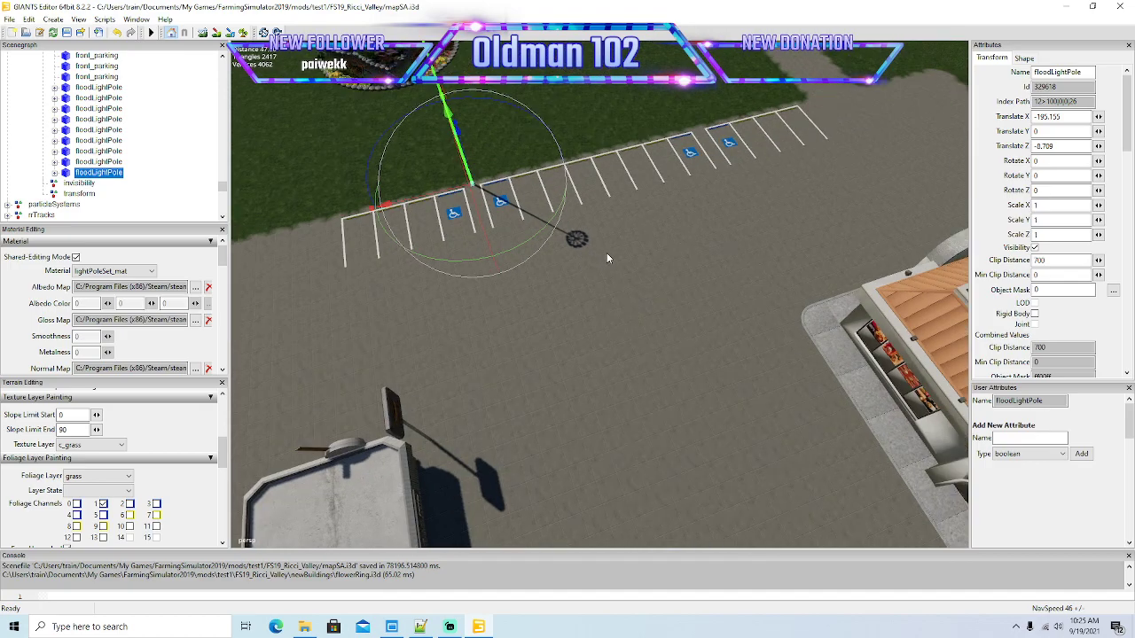
Step: Duplicate that pole and slide the copy along the parking row to the other accessible stalls, about Translate X -220.1
{"action": "key", "text": "ctrl+d"}
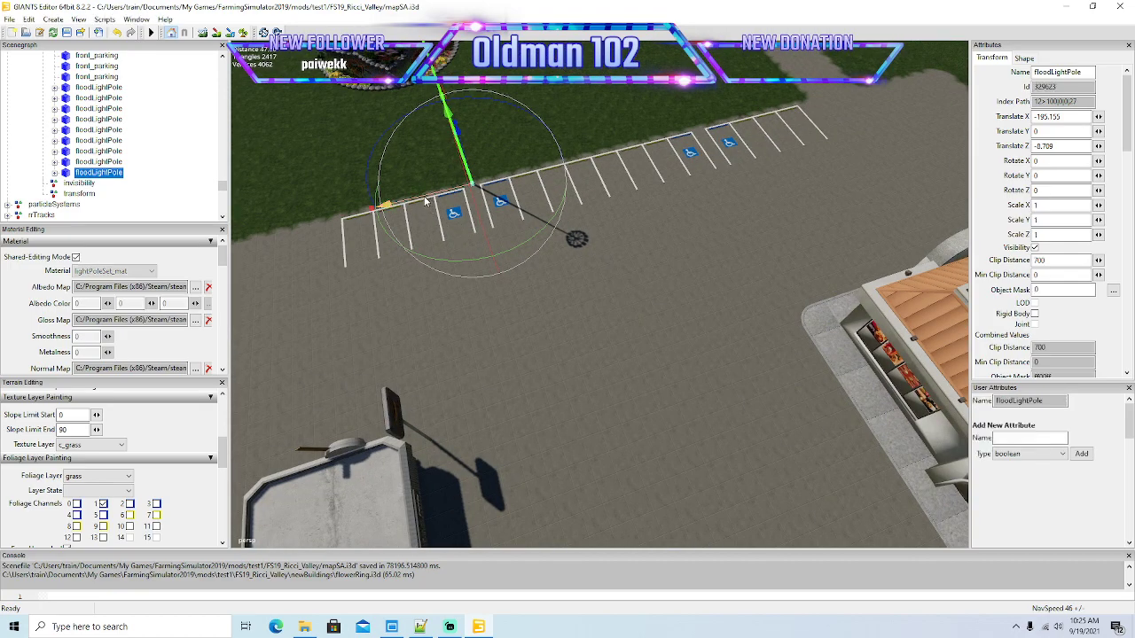
{"action": "left_click_drag", "start_coordinate": [426, 202], "coordinate": [676, 199]}
{"action": "left_click_drag", "start_coordinate": [634, 284], "coordinate": [295, 249], "text": "alt"}
{"action": "scroll", "coordinate": [750, 210], "scroll_direction": "up", "scroll_amount": 5}
{"action": "scroll", "coordinate": [294, 251], "scroll_direction": "up", "scroll_amount": 3}
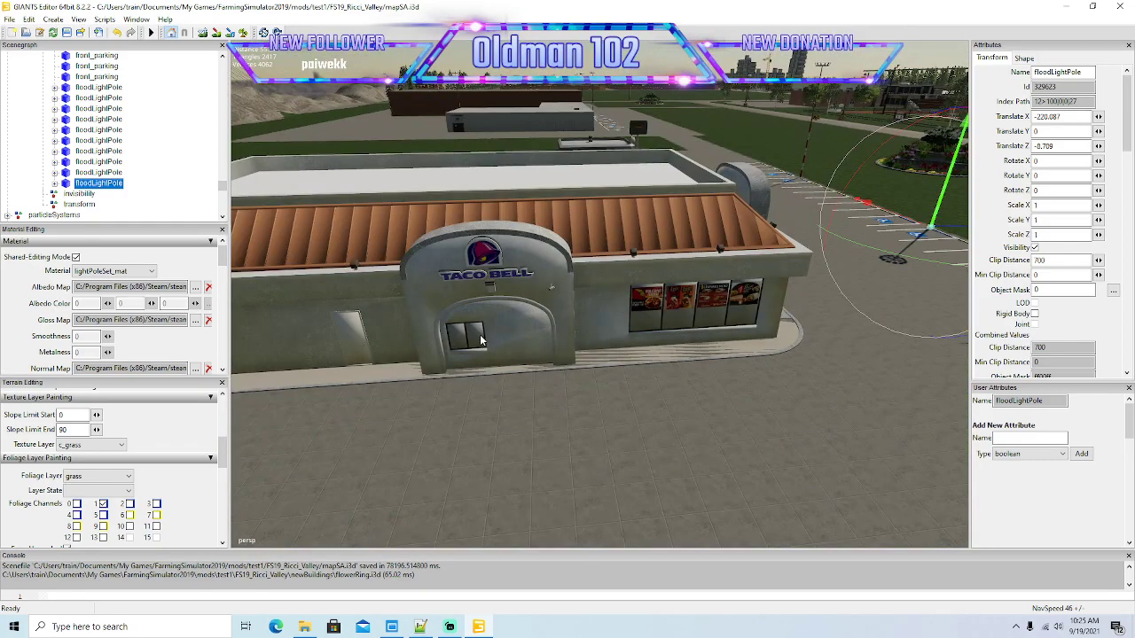
Step: Check the lots around Taco Bell and the shopping strip, and save the map scene
{"action": "right_click_drag", "start_coordinate": [480, 339], "coordinate": [545, 388]}
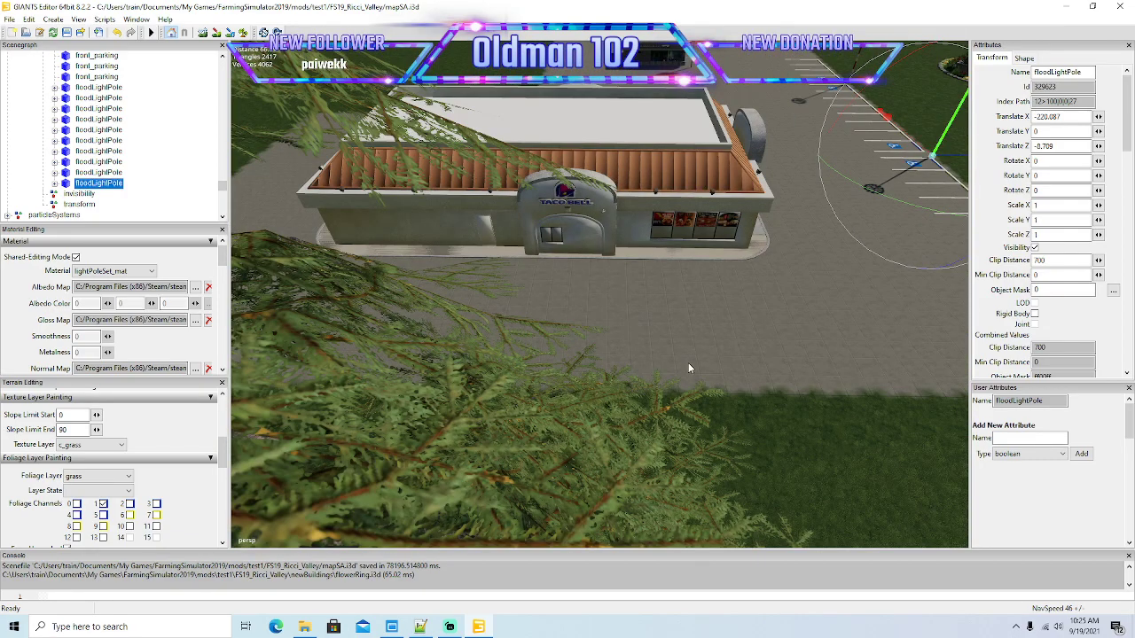
{"action": "right_click_drag", "start_coordinate": [689, 368], "coordinate": [717, 249]}
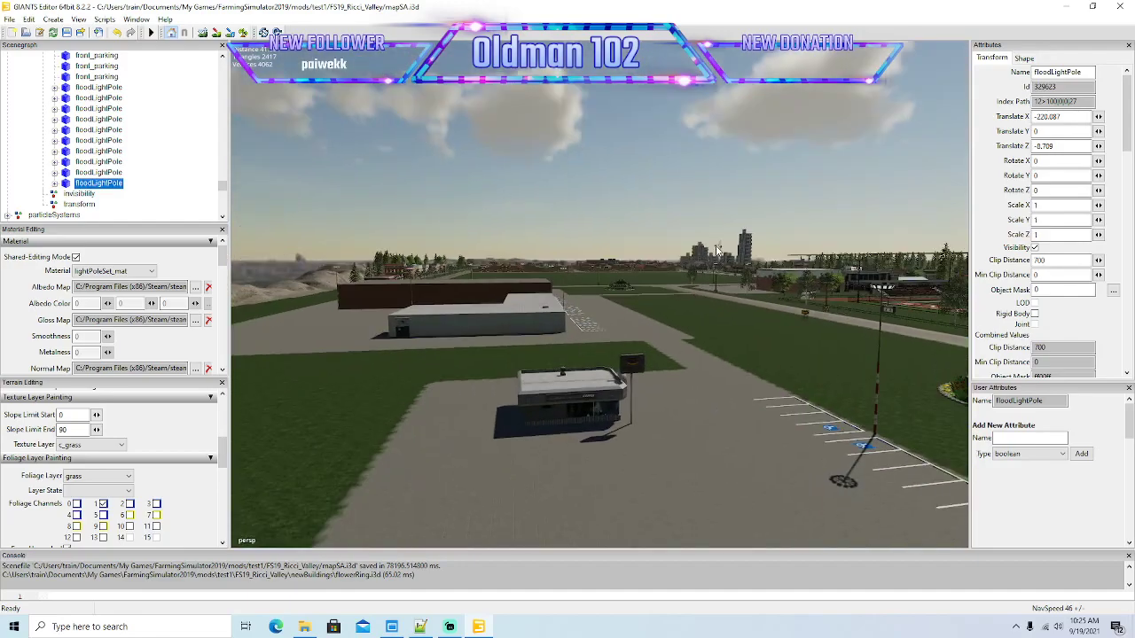
{"action": "scroll", "coordinate": [717, 252], "scroll_direction": "up", "scroll_amount": 5}
{"action": "left_click_drag", "start_coordinate": [430, 354], "coordinate": [462, 353], "text": "alt"}
{"action": "scroll", "coordinate": [445, 356], "scroll_direction": "down", "scroll_amount": 6}
{"action": "scroll", "coordinate": [445, 356], "scroll_direction": "down", "scroll_amount": 5}
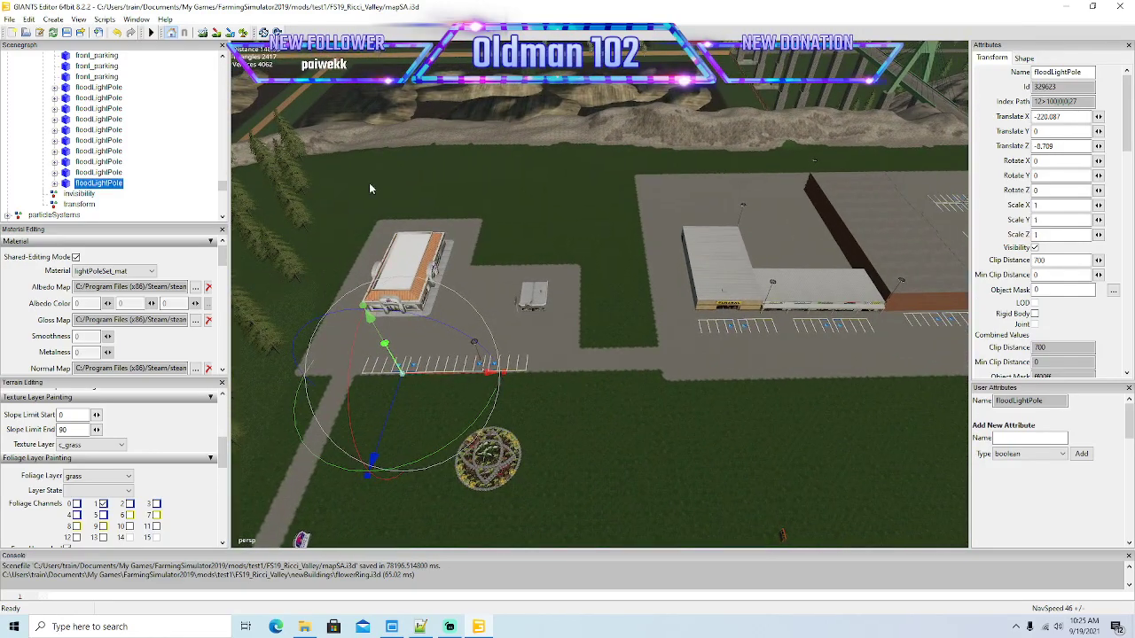
{"action": "left_click", "coordinate": [67, 33]}
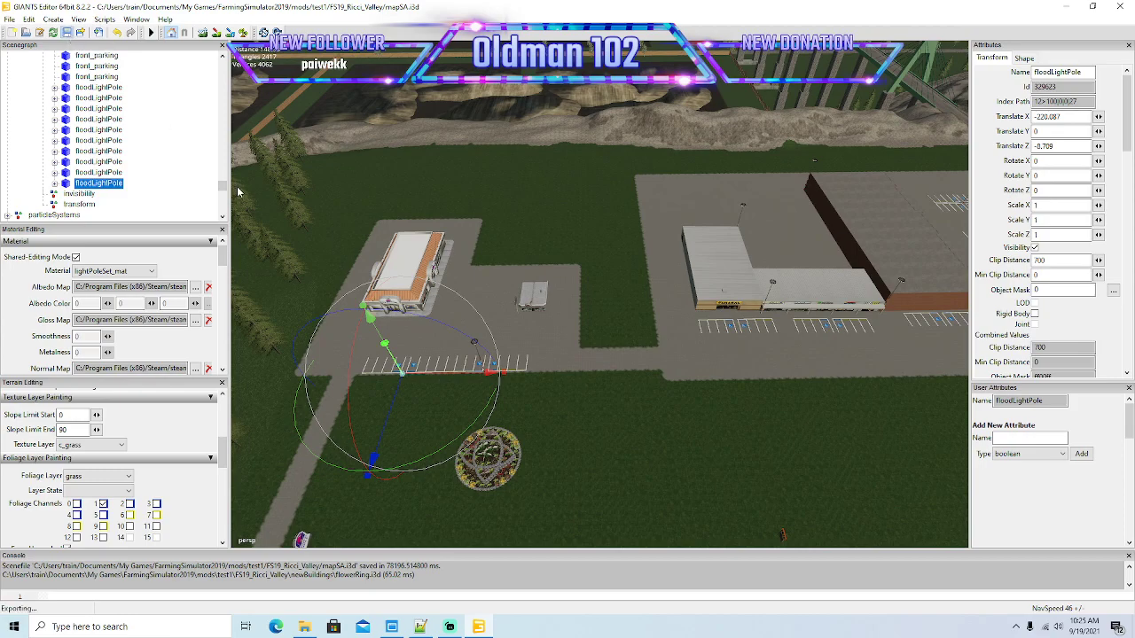
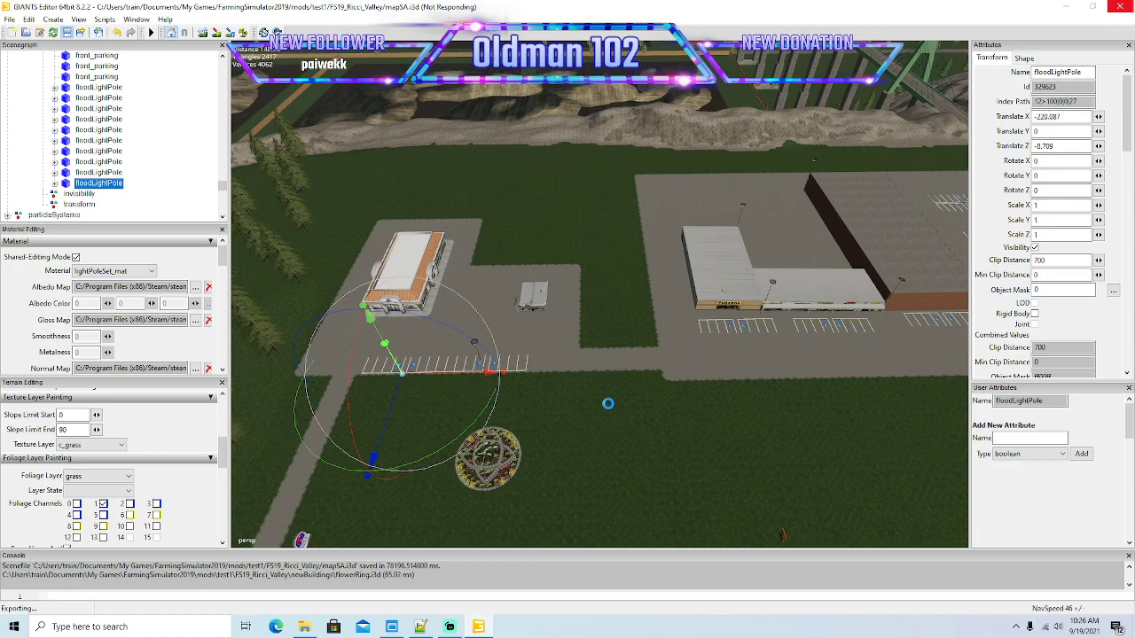
Step: Examine the finished parking rows, light poles and roads around Kohl's and the restaurant lot from several sides
{"action": "left_click_drag", "start_coordinate": [603, 407], "coordinate": [715, 406], "text": "alt"}
{"action": "right_click_drag", "start_coordinate": [717, 412], "coordinate": [806, 348]}
{"action": "scroll", "coordinate": [805, 344], "scroll_direction": "up", "scroll_amount": 8}
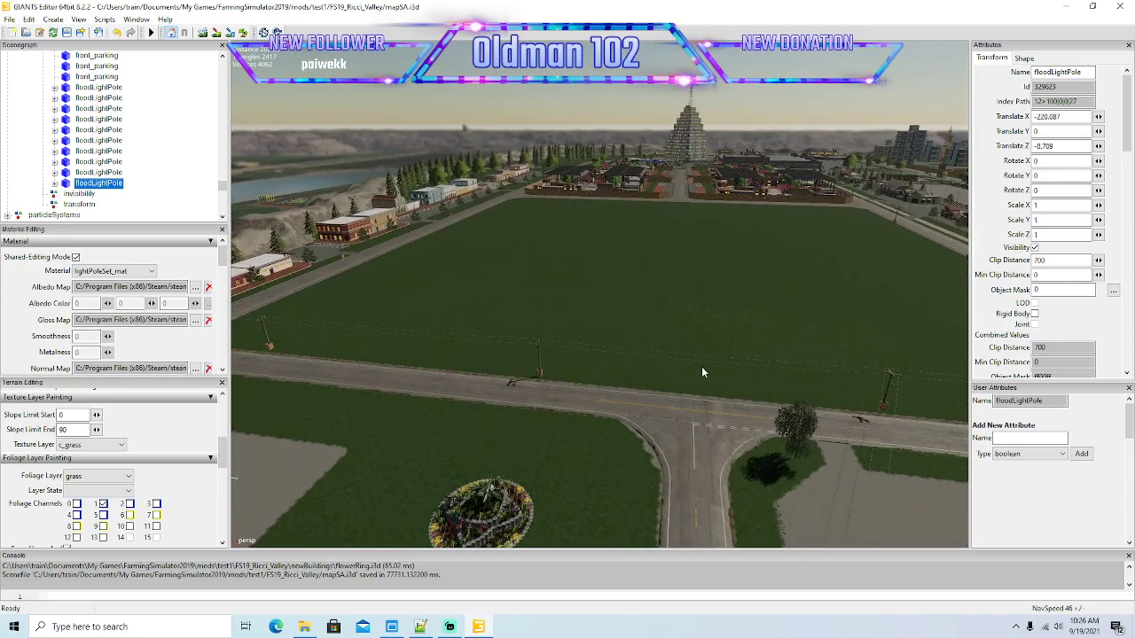
{"action": "left_click_drag", "start_coordinate": [701, 366], "coordinate": [627, 422], "text": "alt"}
{"action": "scroll", "coordinate": [600, 399], "scroll_direction": "down", "scroll_amount": 7}
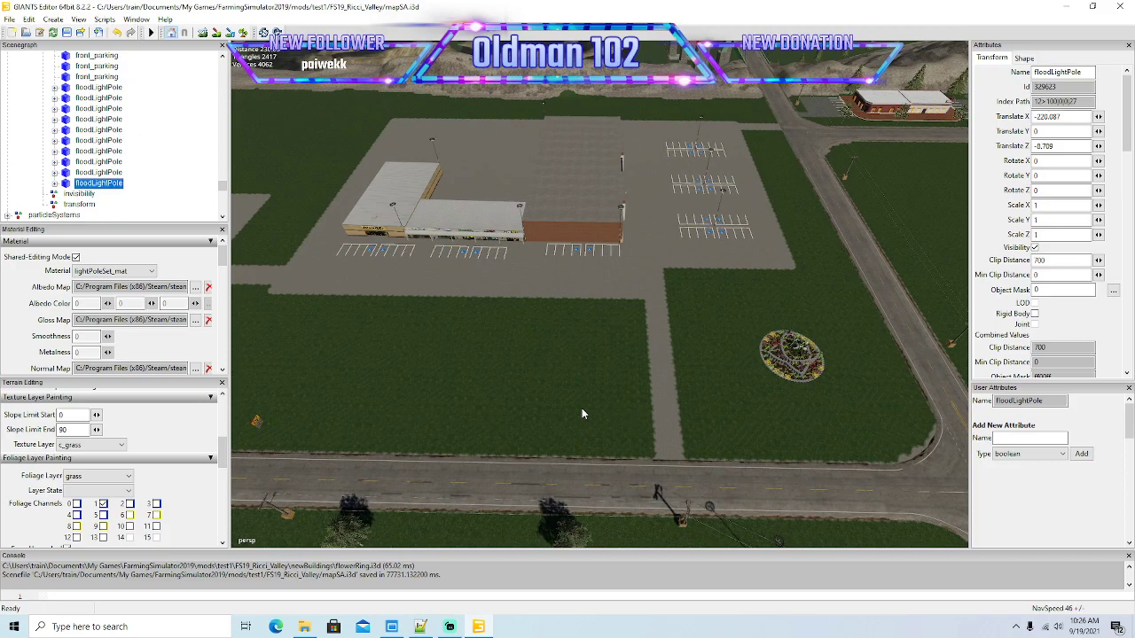
{"action": "right_click_drag", "start_coordinate": [573, 406], "coordinate": [462, 440]}
{"action": "key", "text": "w"}
{"action": "key", "text": "s"}
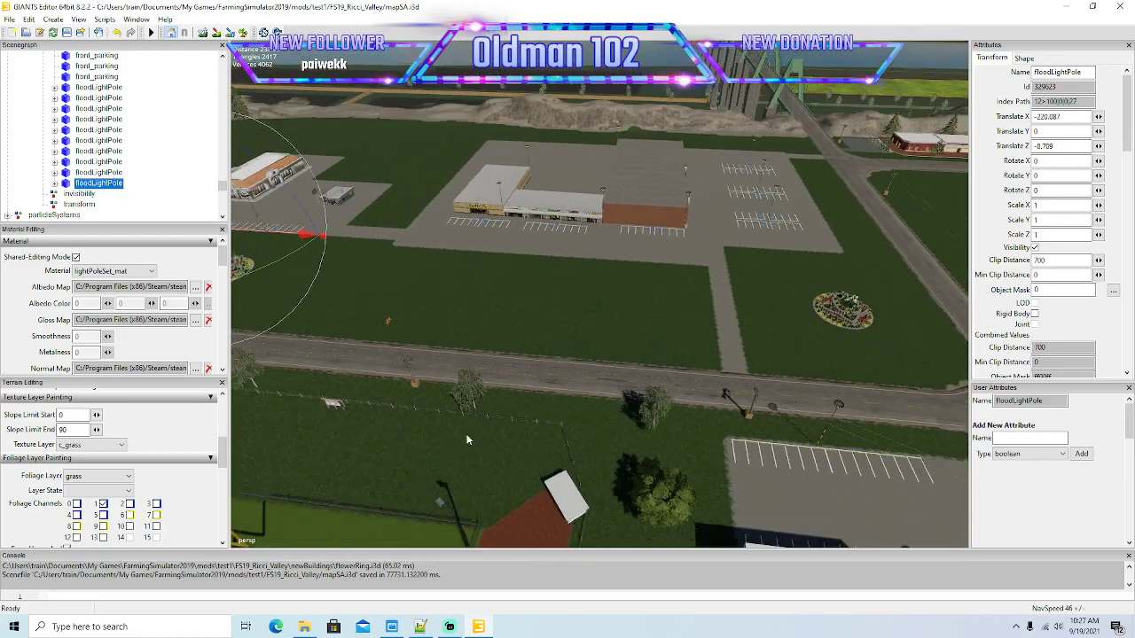
{"action": "key", "text": "s"}
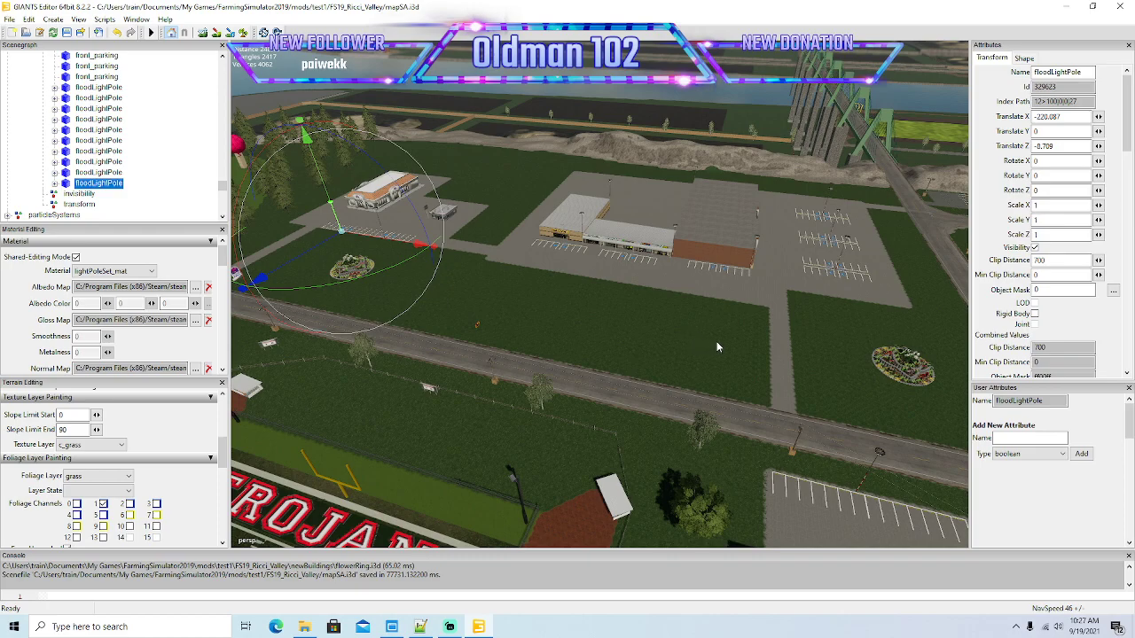
{"action": "left_click_drag", "start_coordinate": [717, 342], "coordinate": [683, 341], "text": "alt"}
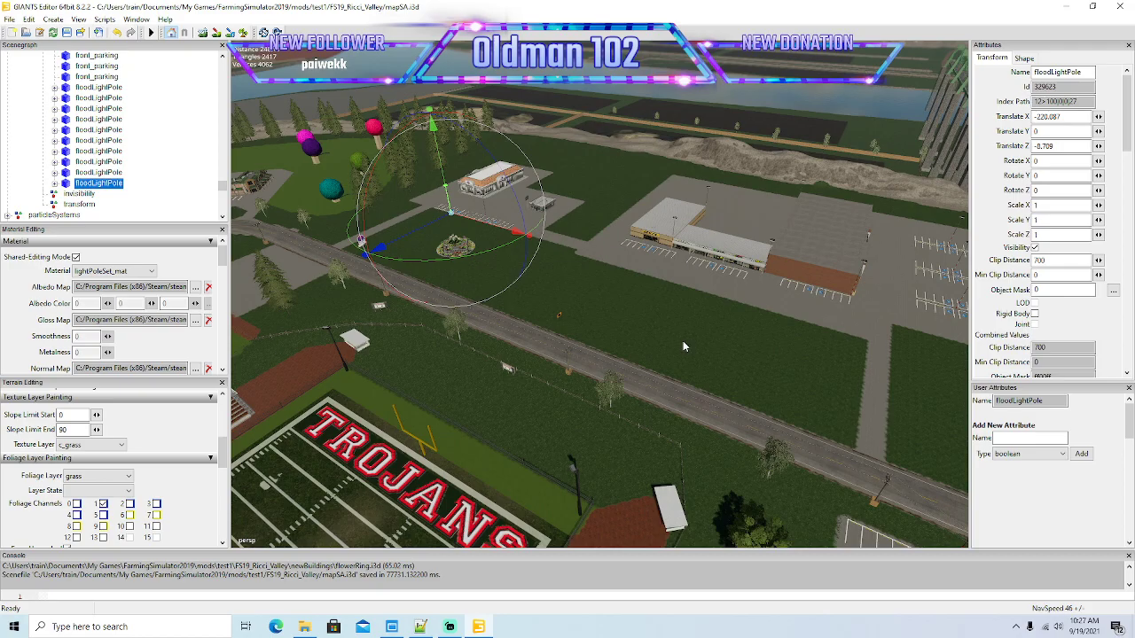
Step: Go to Taco Bell's drive-through side and select the first parkedCar in the trafficSystem's parkedCars group
{"action": "right_click_drag", "start_coordinate": [683, 347], "coordinate": [874, 396]}
{"action": "key", "text": "w"}
{"action": "key", "text": "s"}
{"action": "key", "text": "w"}
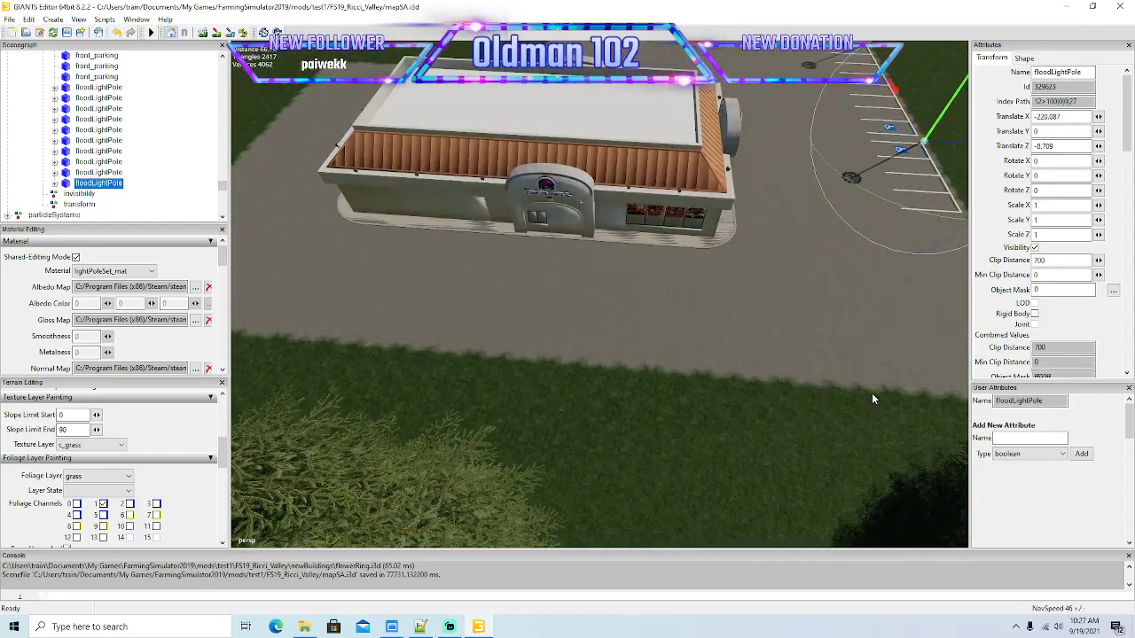
{"action": "key", "text": "s"}
{"action": "left_click", "coordinate": [253, 233]}
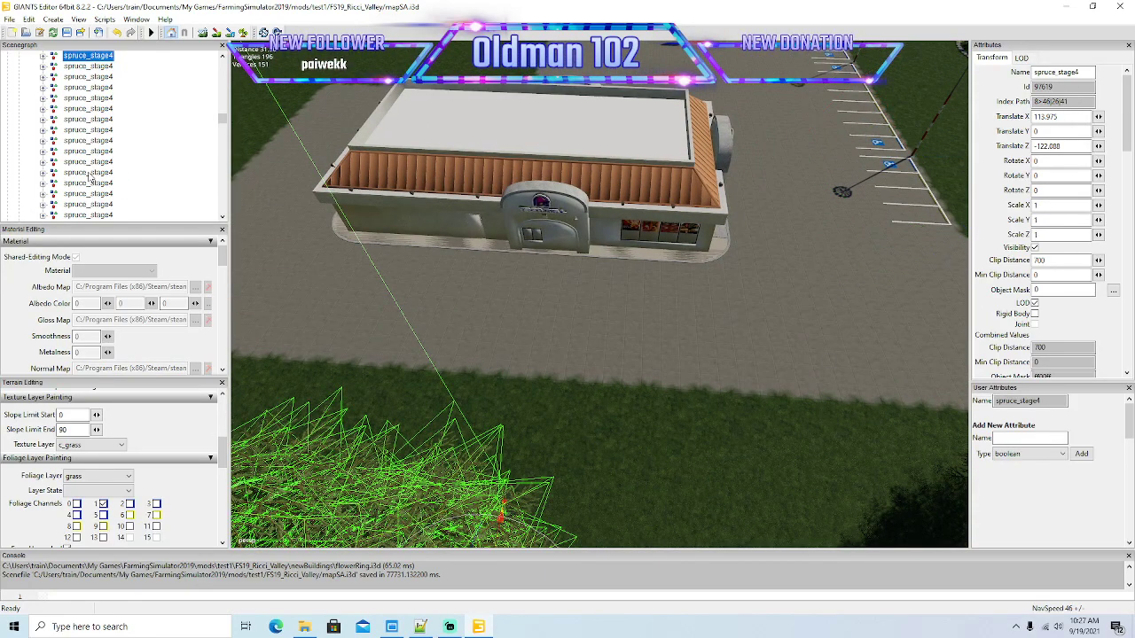
{"action": "left_click", "coordinate": [350, 75]}
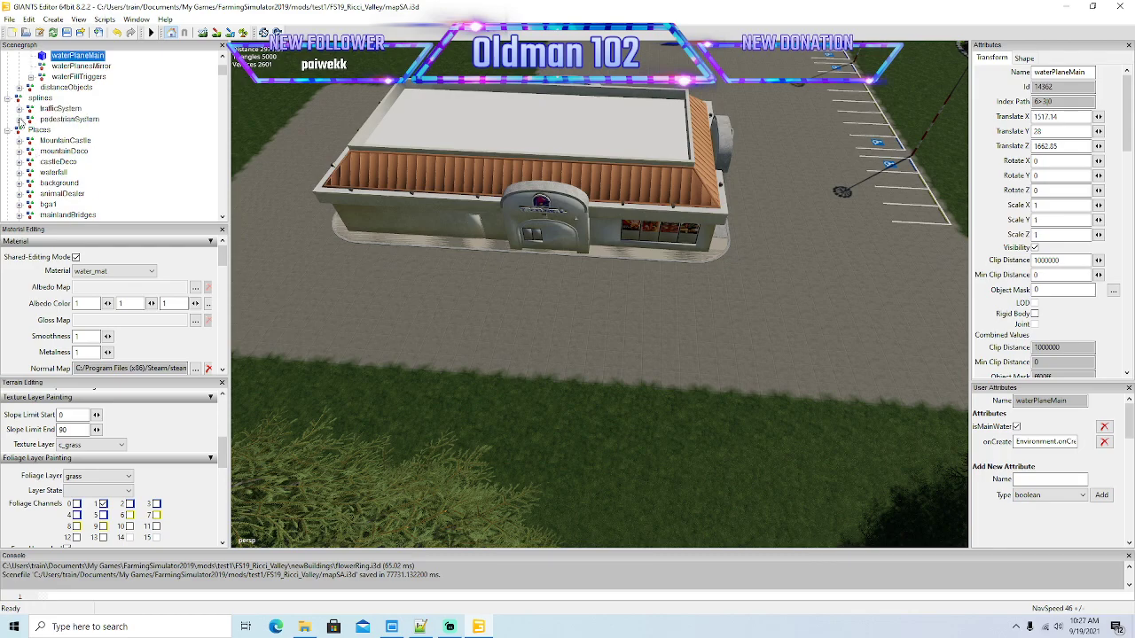
{"action": "left_click", "coordinate": [20, 120]}
{"action": "left_click", "coordinate": [20, 108]}
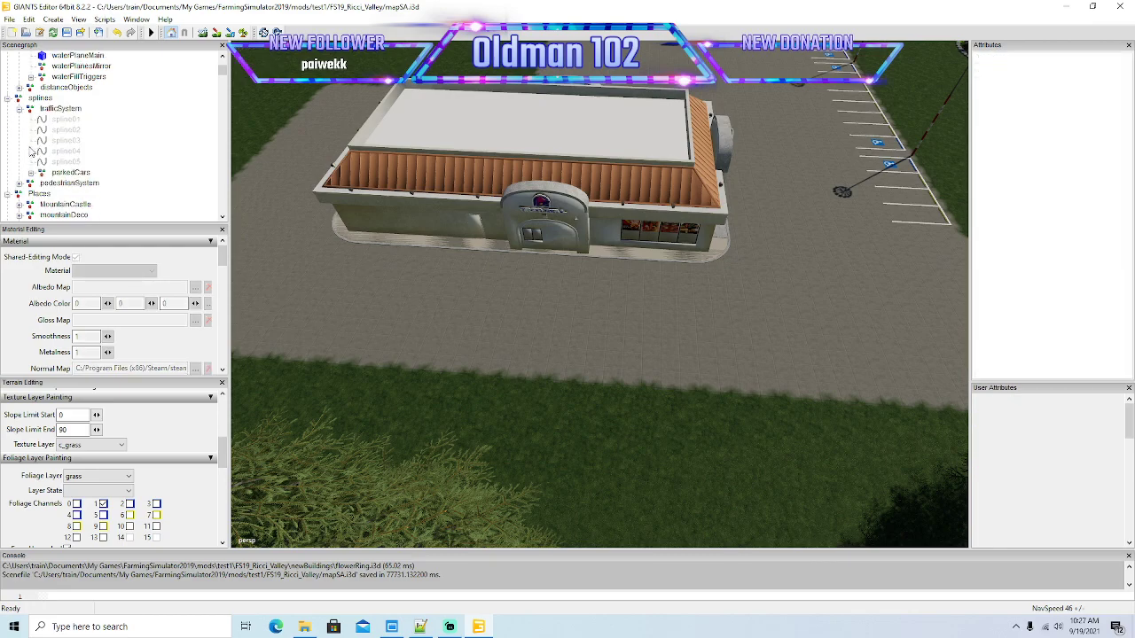
{"action": "left_click", "coordinate": [30, 172]}
{"action": "left_click", "coordinate": [89, 193]}
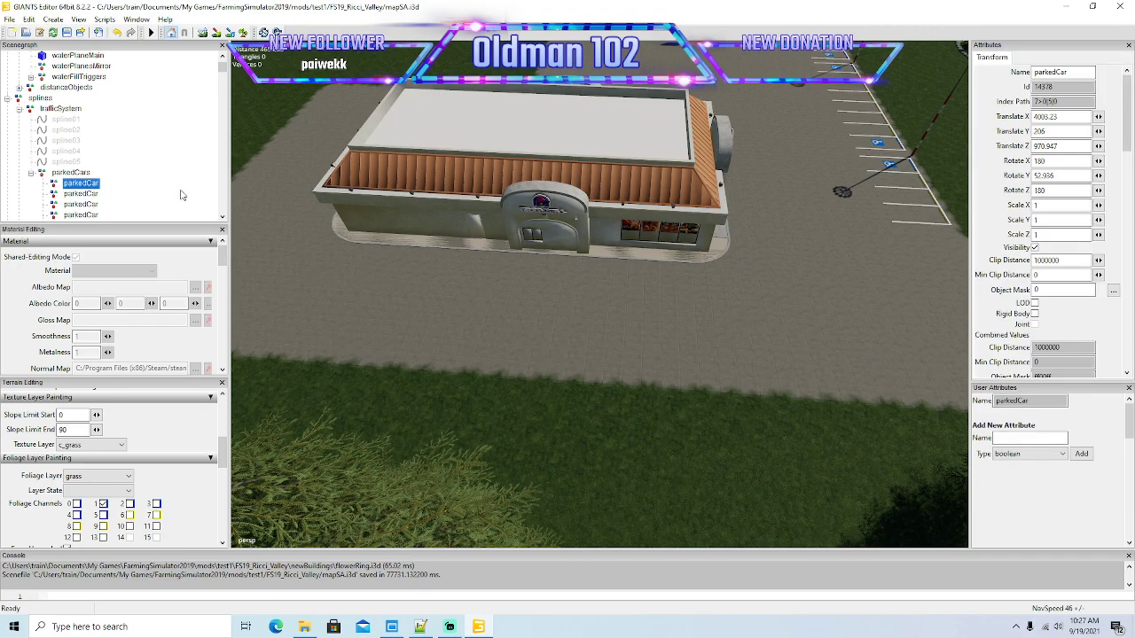
Step: Duplicate the parkedCar and place the copy interactively on the pavement beside Taco Bell's drive-through window
{"action": "key", "text": "ctrl+d"}
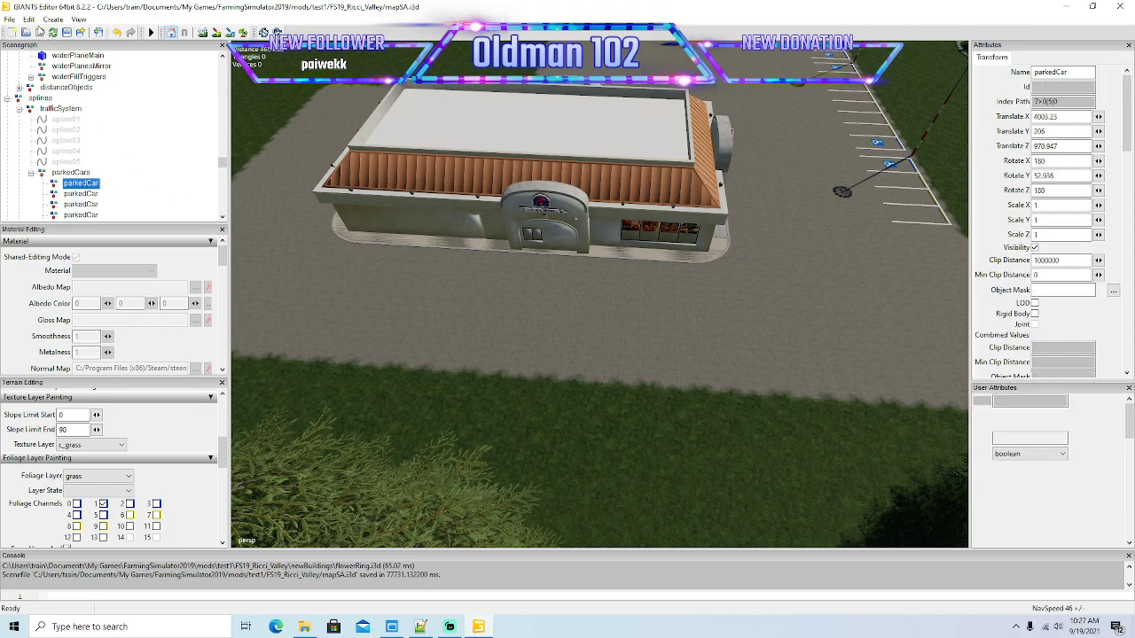
{"action": "left_click", "coordinate": [31, 21]}
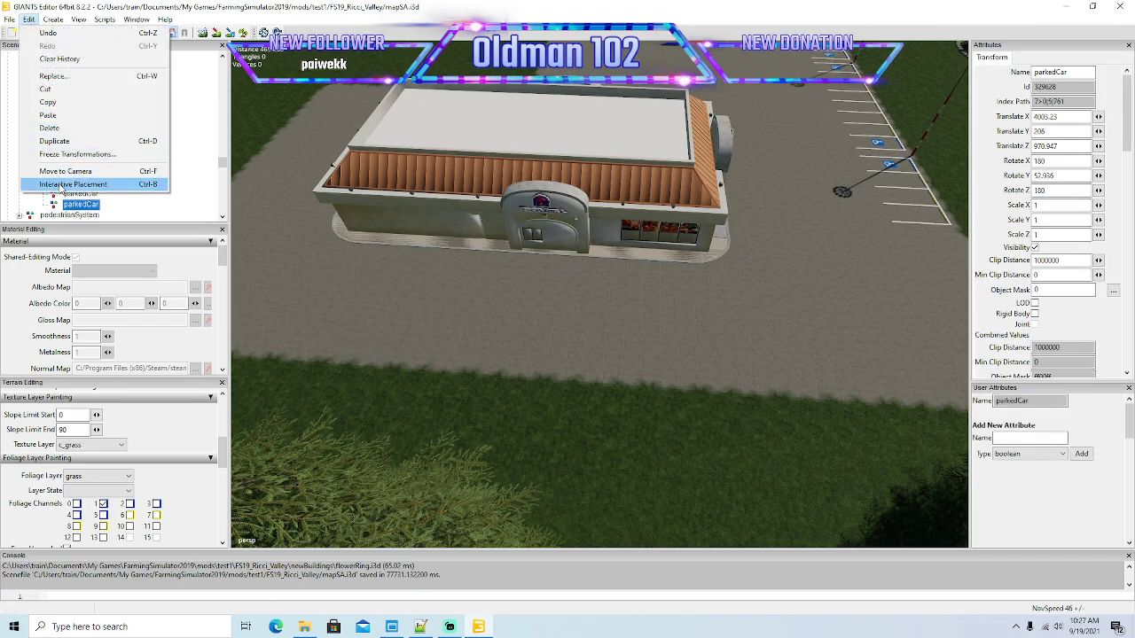
{"action": "left_click", "coordinate": [59, 184]}
{"action": "left_click", "coordinate": [540, 295]}
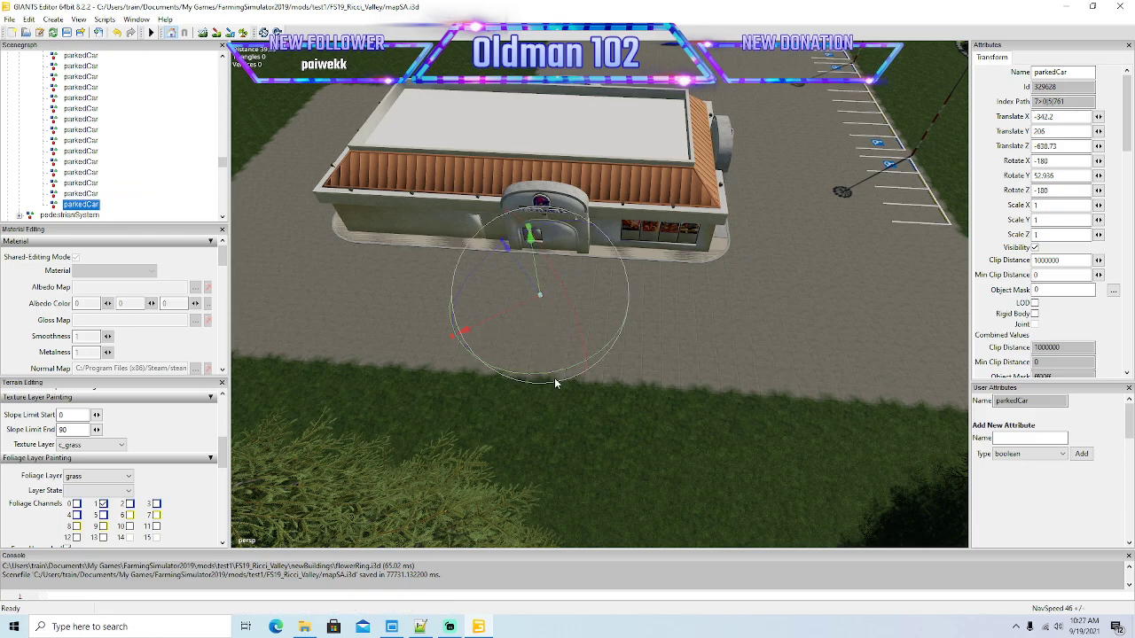
Step: Reset the new parkedCar's rotation to 0 on all axes
{"action": "left_click_drag", "start_coordinate": [560, 370], "coordinate": [427, 263]}
{"action": "double_click", "coordinate": [1058, 174]}
{"action": "type", "text": "0"}
{"action": "key", "text": "Return"}
Step: Shift the parkedCar alongside the drive-through window, to about Translate X -339.7, Z -643.0
{"action": "left_click_drag", "start_coordinate": [550, 266], "coordinate": [455, 302]}
{"action": "scroll", "coordinate": [598, 271], "scroll_direction": "up", "scroll_amount": 5}
{"action": "scroll", "coordinate": [450, 316], "scroll_direction": "down", "scroll_amount": 3}
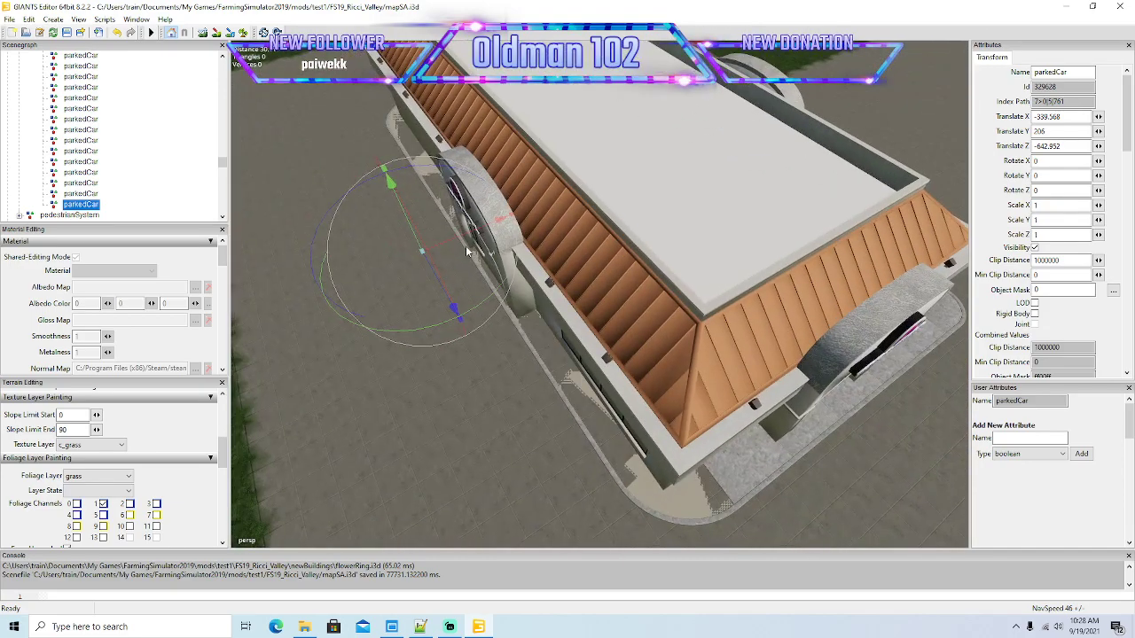
{"action": "left_click_drag", "start_coordinate": [465, 235], "coordinate": [463, 235]}
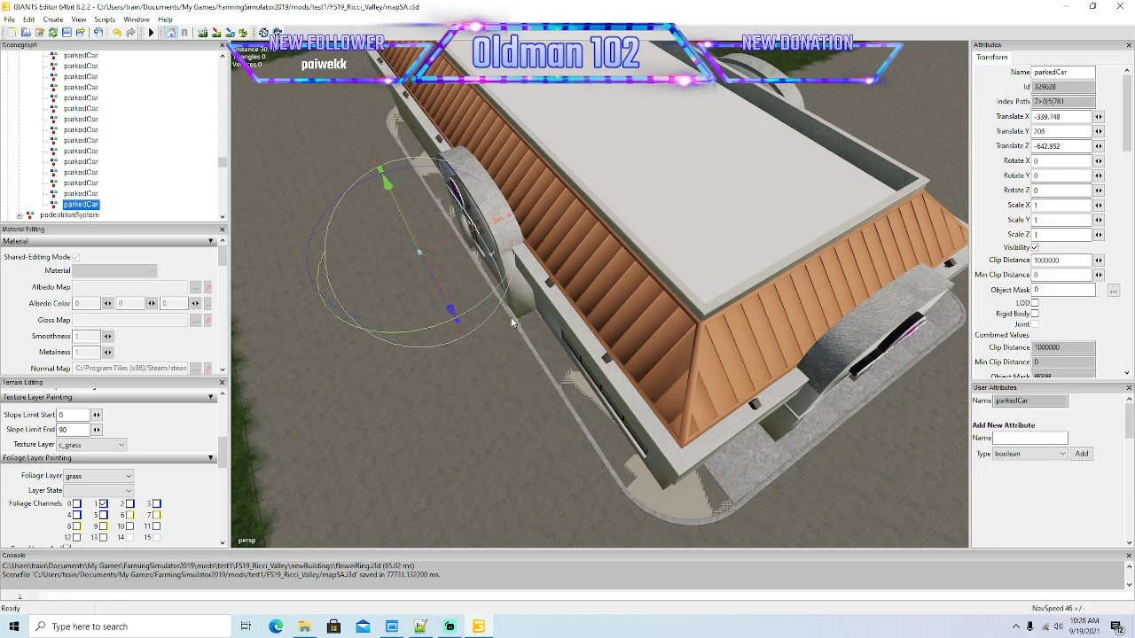
Step: Duplicate the parkedCar and slide the copy back along the drive-through lane to about Translate Z -659.2
{"action": "left_click_drag", "start_coordinate": [501, 297], "coordinate": [602, 321], "text": "alt"}
{"action": "scroll", "coordinate": [602, 321], "scroll_direction": "up", "scroll_amount": 3}
{"action": "middle_click_drag", "start_coordinate": [602, 325], "coordinate": [657, 361]}
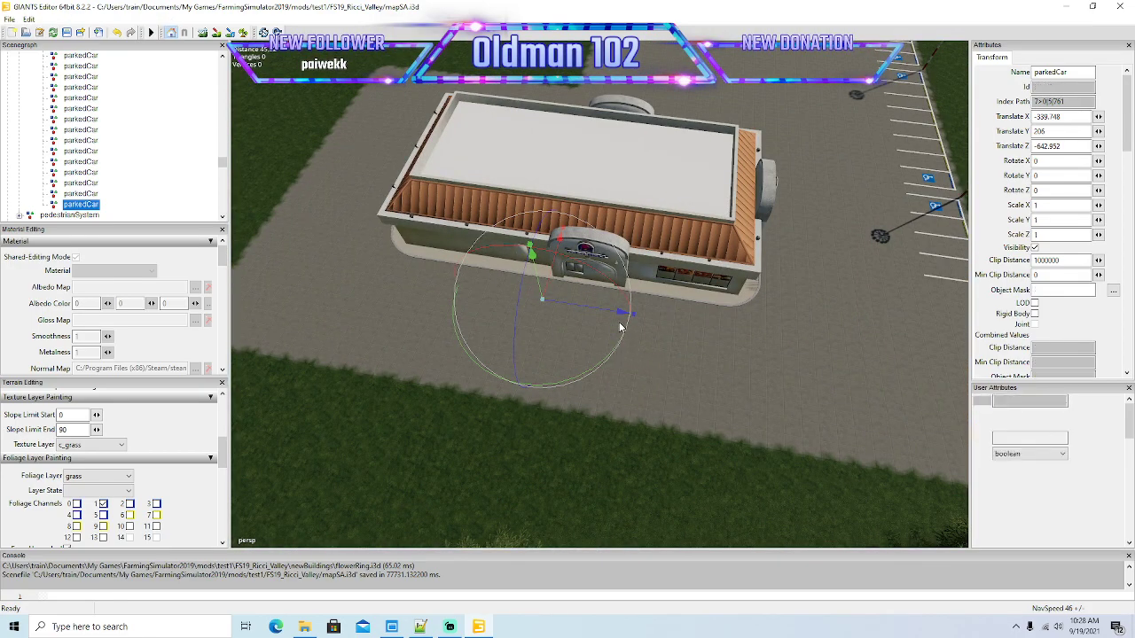
{"action": "key", "text": "ctrl+d"}
{"action": "left_click_drag", "start_coordinate": [603, 309], "coordinate": [461, 286]}
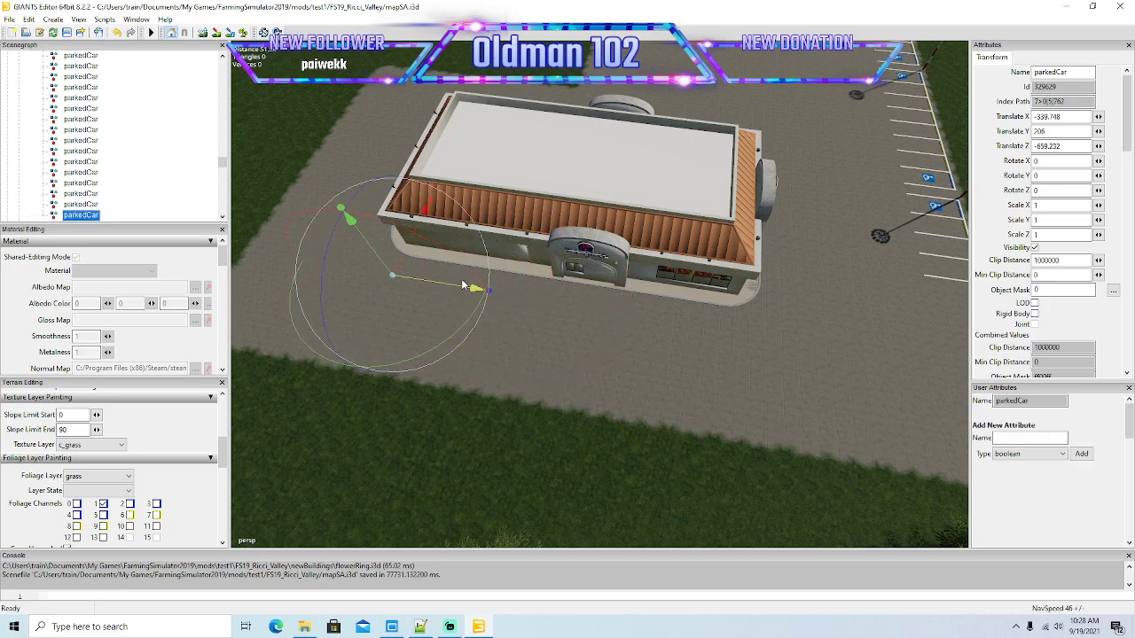
{"action": "left_click_drag", "start_coordinate": [517, 388], "coordinate": [548, 375], "text": "alt"}
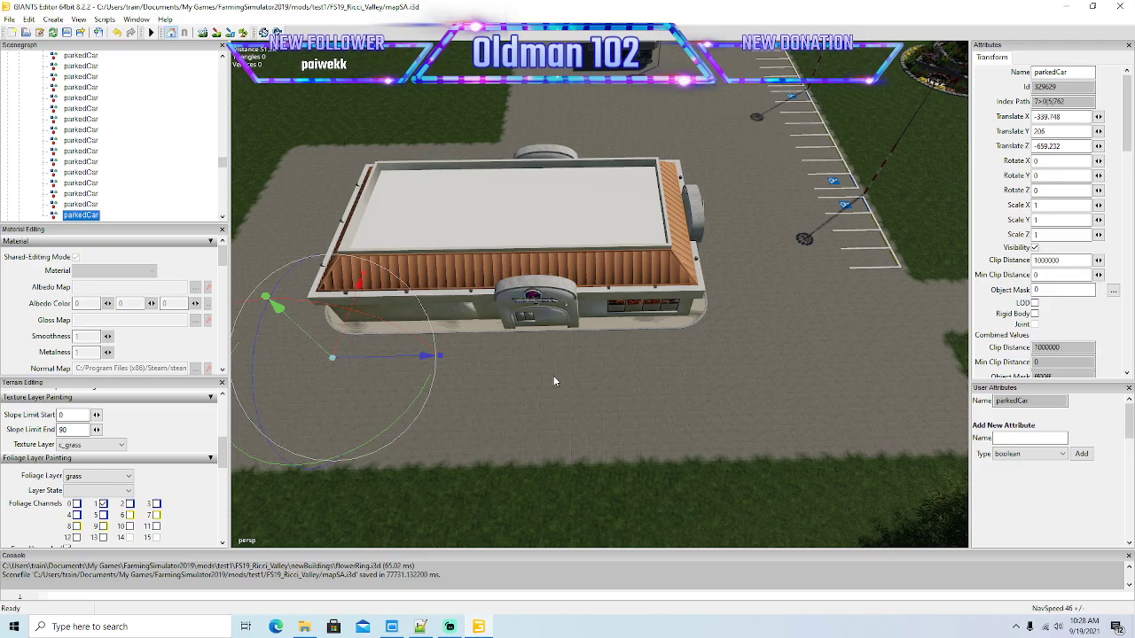
Step: Duplicate the parkedCar and move the copy toward the striped parking row across from Taco Bell, about Translate X -325.0, Z -607.6
{"action": "key", "text": "ctrl+d"}
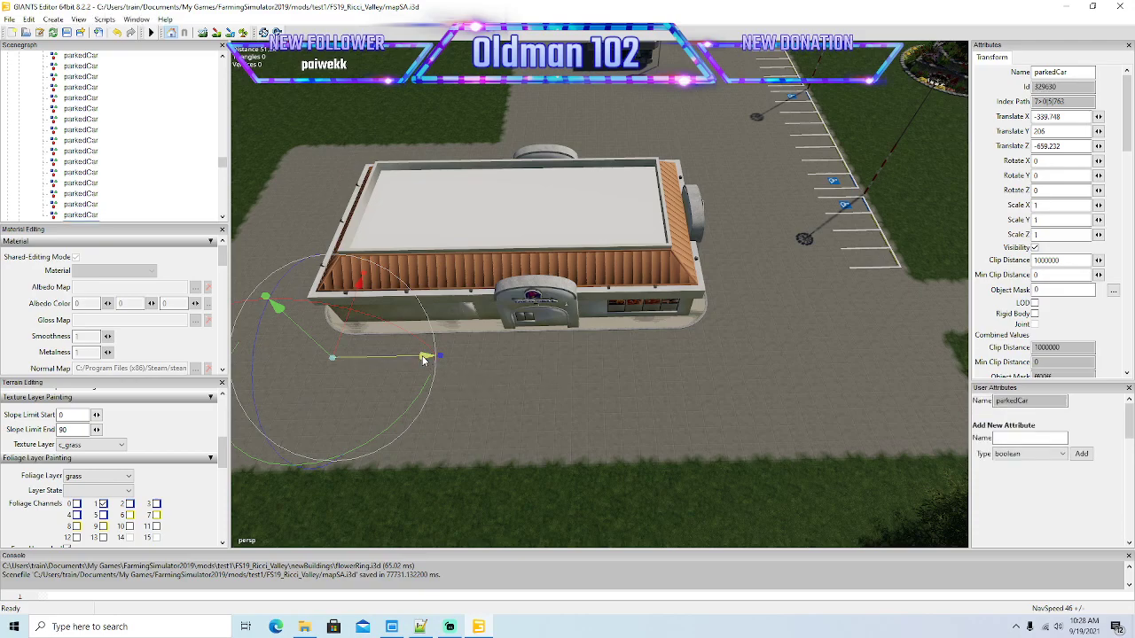
{"action": "left_click_drag", "start_coordinate": [424, 359], "coordinate": [947, 358]}
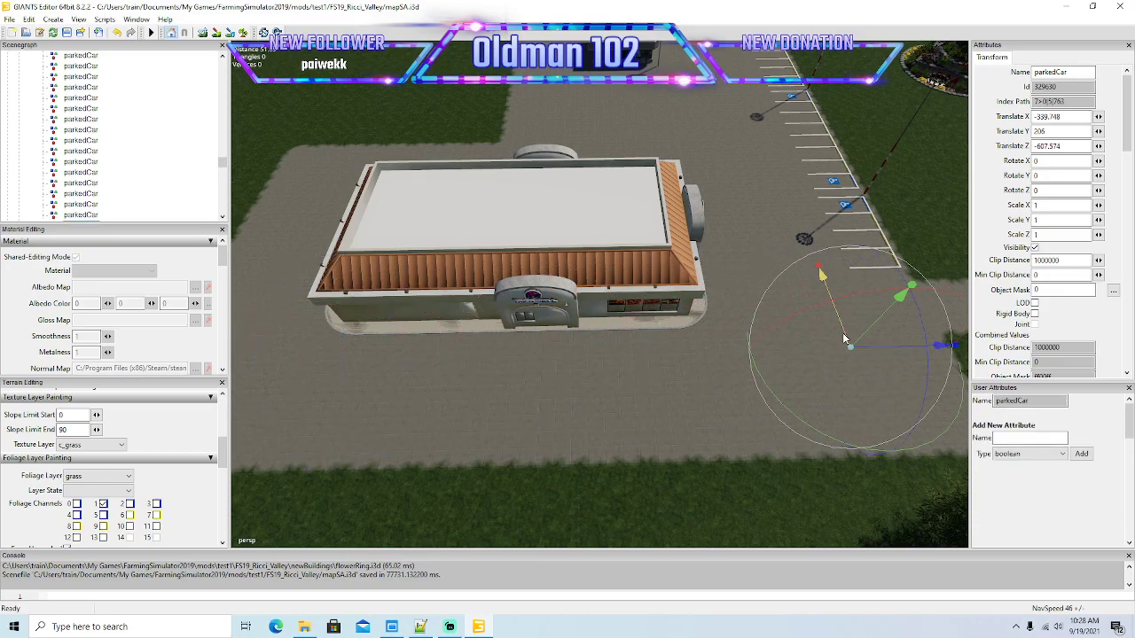
{"action": "left_click_drag", "start_coordinate": [844, 337], "coordinate": [797, 226]}
{"action": "left_click_drag", "start_coordinate": [817, 273], "coordinate": [983, 319], "text": "alt"}
{"action": "scroll", "coordinate": [889, 236], "scroll_direction": "up", "scroll_amount": 5}
{"action": "left_click_drag", "start_coordinate": [820, 353], "coordinate": [777, 425], "text": "alt"}
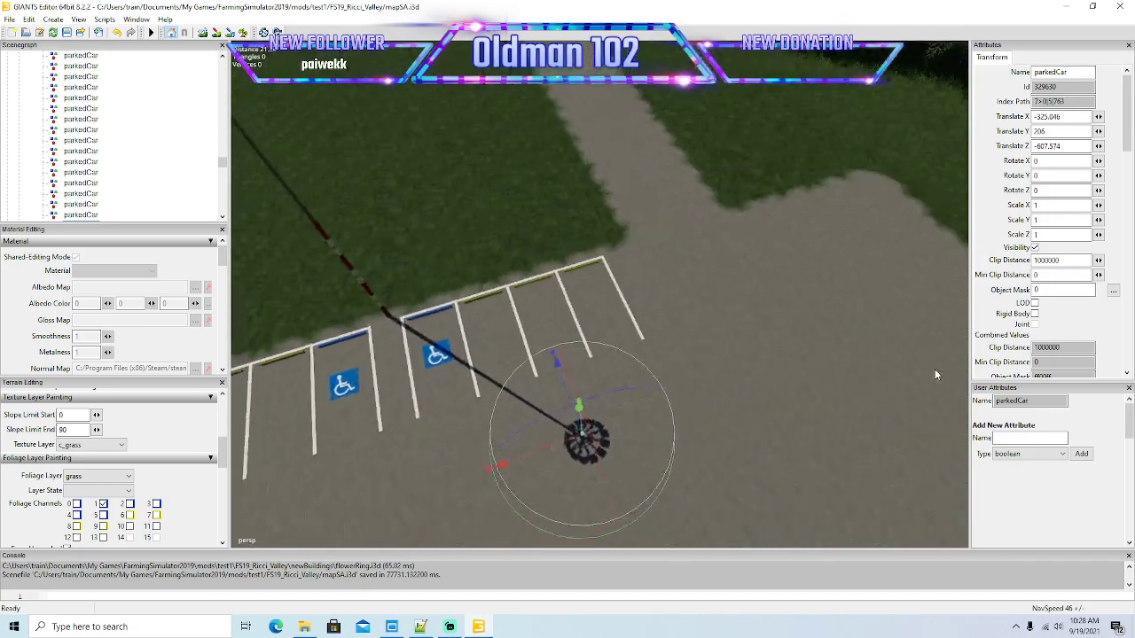
Step: Fit the parkedCar into a bay near the end of the striped row, at about Translate X -325.5, Z -603.0
{"action": "scroll", "coordinate": [934, 374], "scroll_direction": "up", "scroll_amount": 3}
{"action": "scroll", "coordinate": [776, 426], "scroll_direction": "down", "scroll_amount": 4}
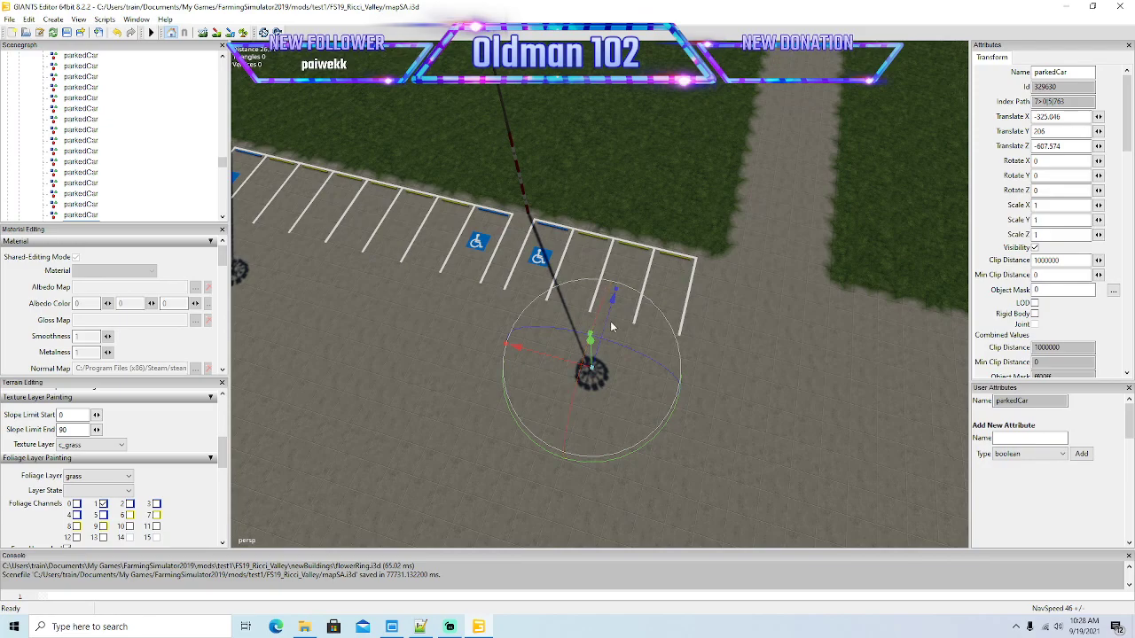
{"action": "left_click_drag", "start_coordinate": [611, 328], "coordinate": [663, 268]}
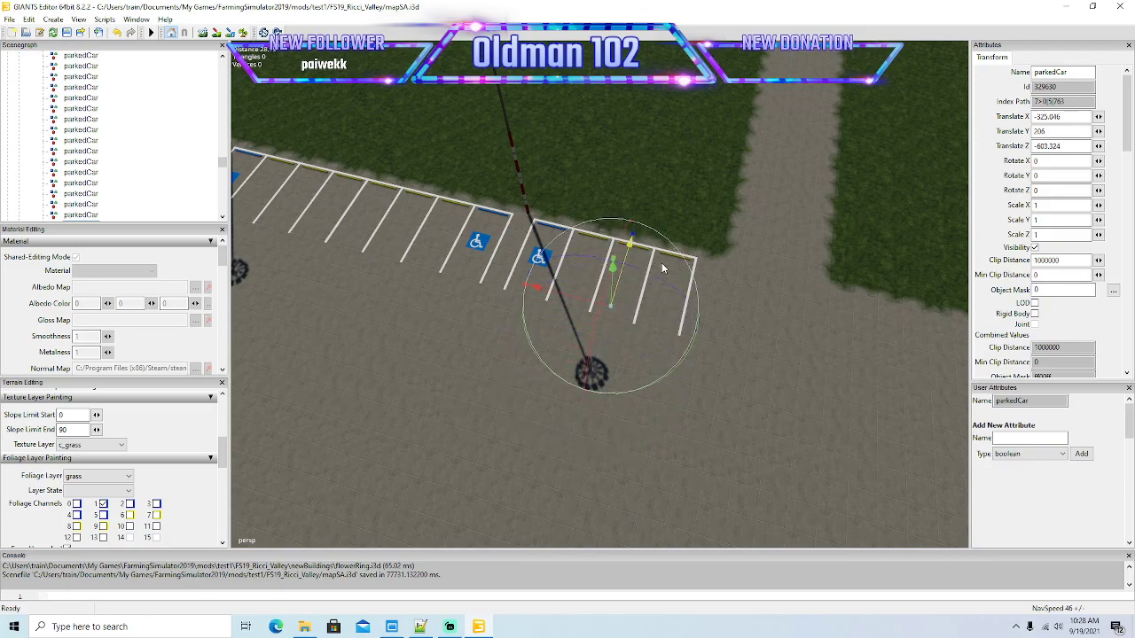
{"action": "left_click_drag", "start_coordinate": [578, 301], "coordinate": [592, 327]}
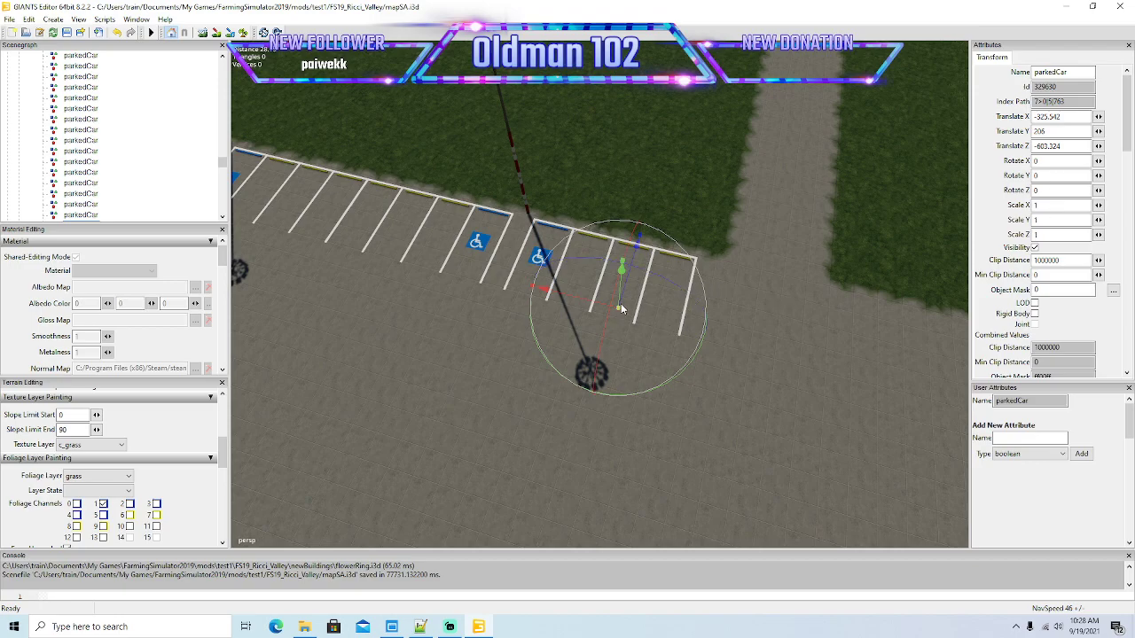
{"action": "left_click_drag", "start_coordinate": [626, 284], "coordinate": [679, 334]}
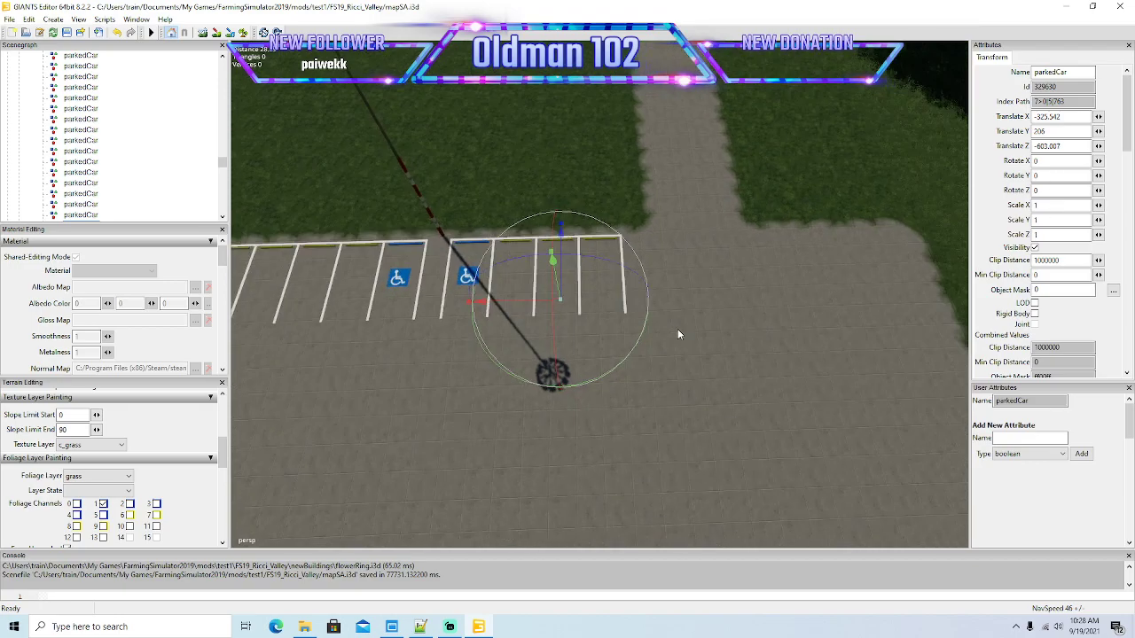
Step: Add three more parkedCar copies along the same striped row, at about Translate X -319.4, -303.4 and -287.2
{"action": "scroll", "coordinate": [678, 329], "scroll_direction": "down", "scroll_amount": 5}
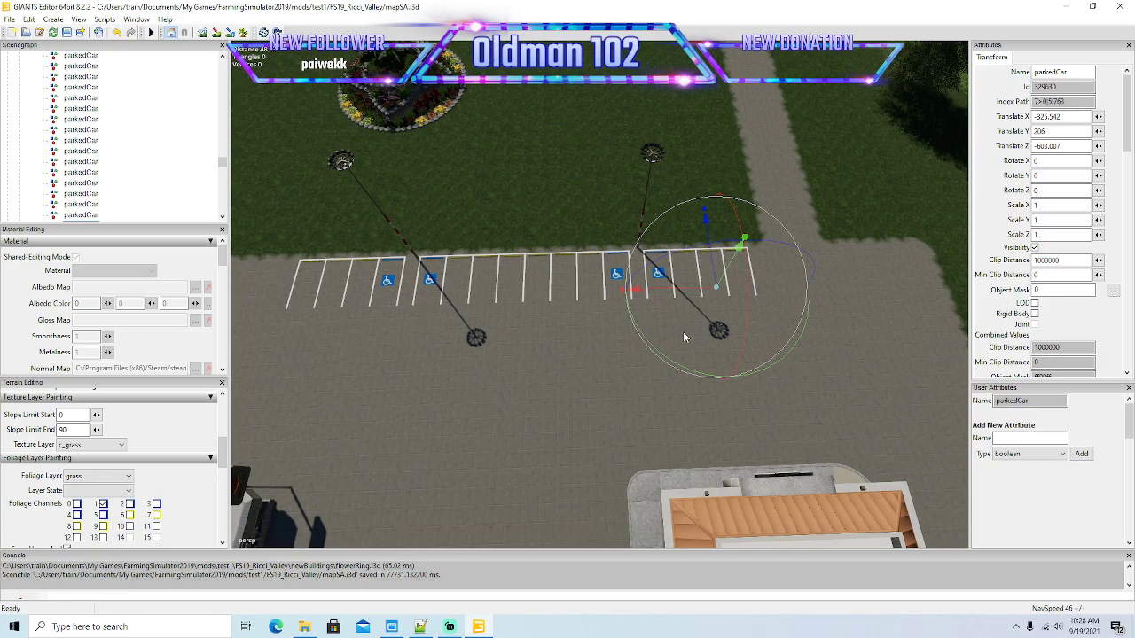
{"action": "left_click", "coordinate": [681, 294]}
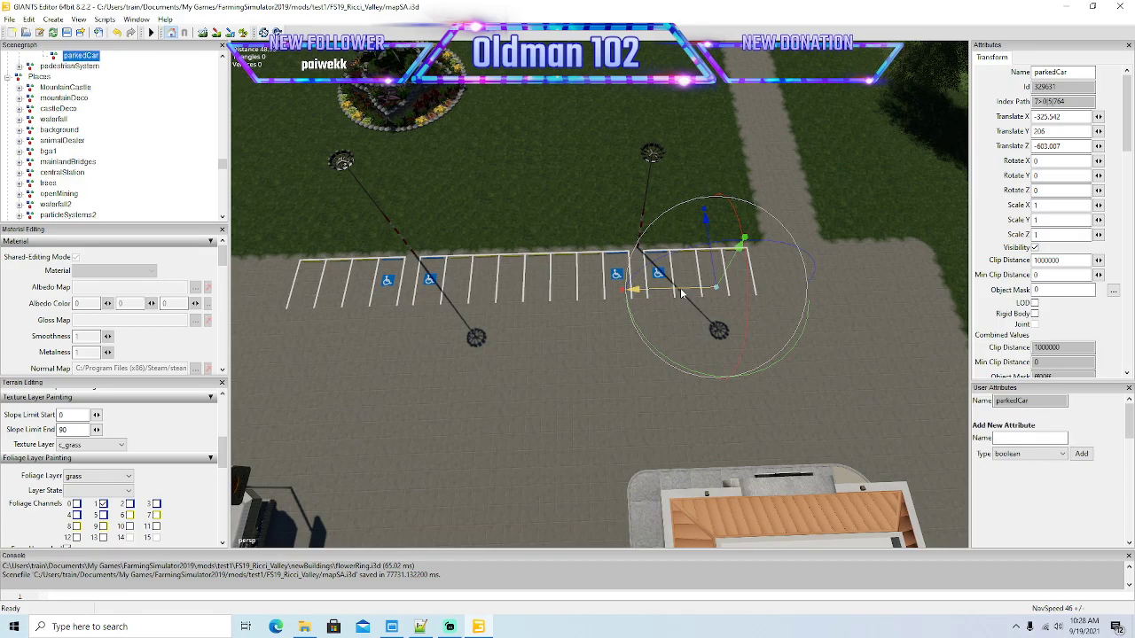
{"action": "left_click_drag", "start_coordinate": [681, 294], "coordinate": [620, 293]}
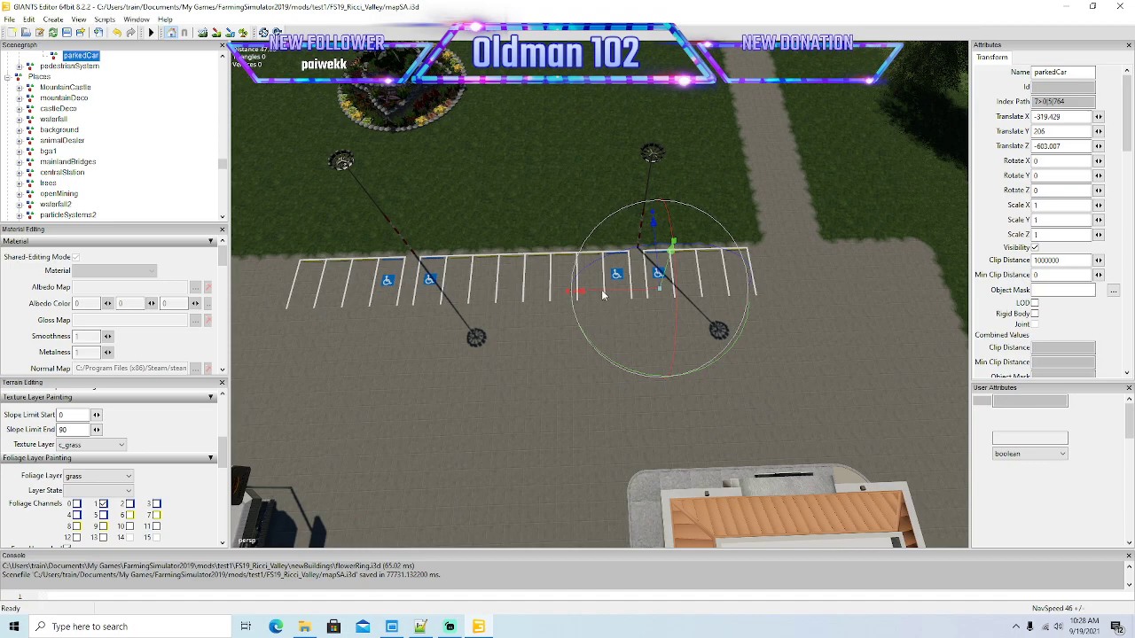
{"action": "key", "text": "ctrl+d"}
{"action": "left_click_drag", "start_coordinate": [602, 296], "coordinate": [443, 297]}
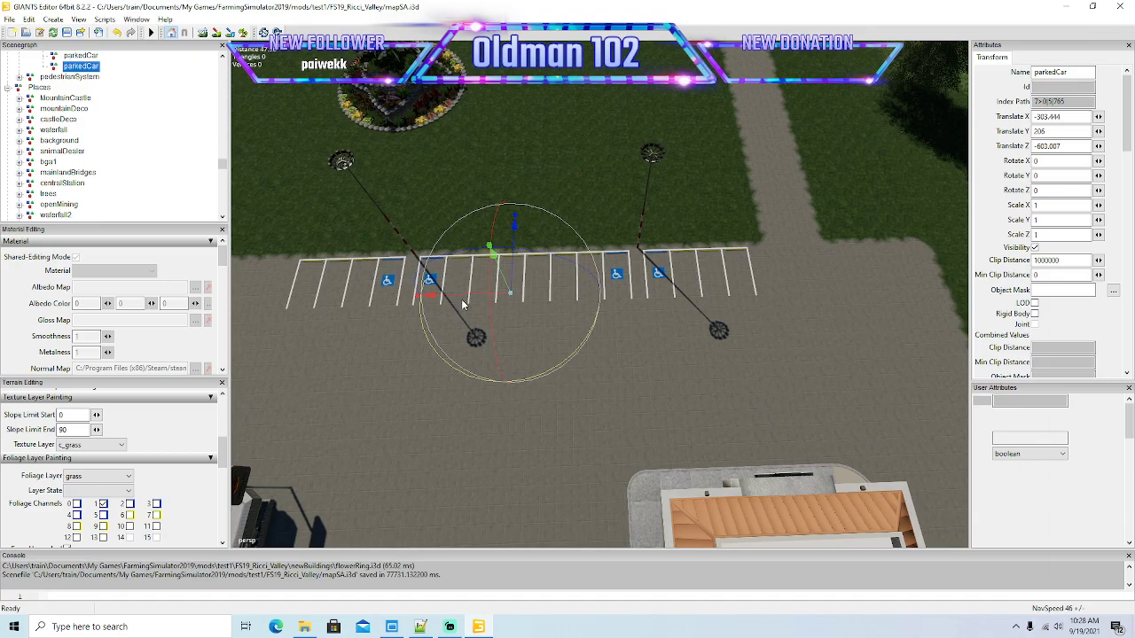
{"action": "key", "text": "ctrl+d"}
{"action": "left_click_drag", "start_coordinate": [469, 300], "coordinate": [315, 298]}
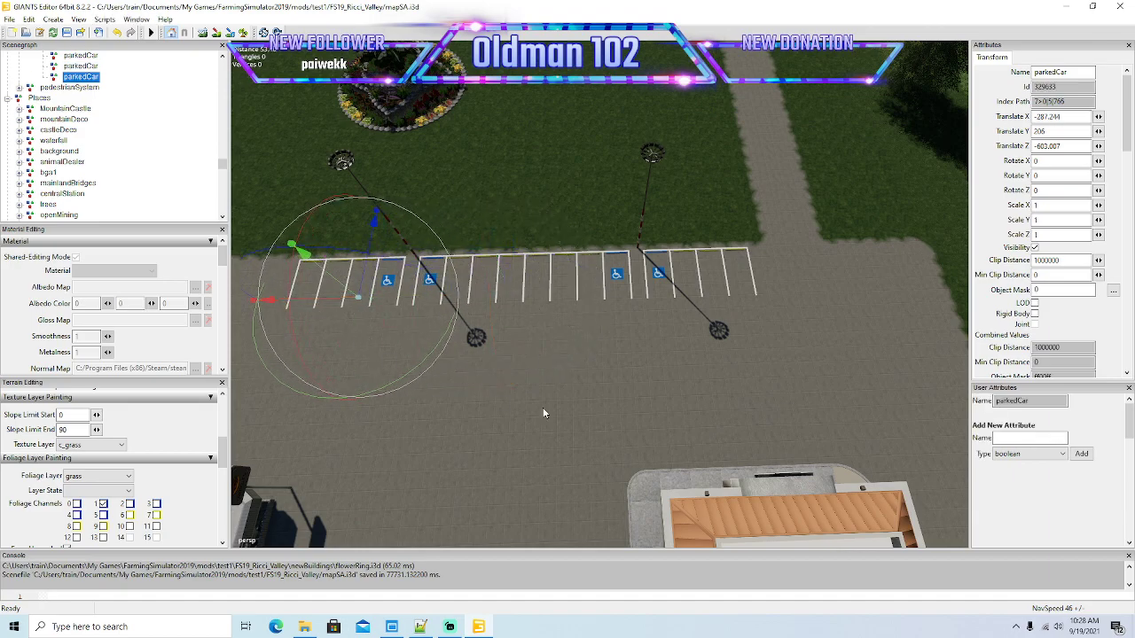
Step: Duplicate the parkedCar and place the copy, turned to about Rotate Y 83, beside the small flat-roofed building at about Translate X -282.4, Z -635.8
{"action": "left_click_drag", "start_coordinate": [544, 412], "coordinate": [334, 353], "text": "alt"}
{"action": "scroll", "coordinate": [334, 420], "scroll_direction": "up", "scroll_amount": 2}
{"action": "right_click_drag", "start_coordinate": [447, 387], "coordinate": [343, 305]}
{"action": "left_click_drag", "start_coordinate": [678, 340], "coordinate": [852, 346], "text": "alt"}
{"action": "scroll", "coordinate": [605, 265], "scroll_direction": "up", "scroll_amount": 3}
{"action": "scroll", "coordinate": [852, 346], "scroll_direction": "down", "scroll_amount": 2}
{"action": "right_click_drag", "start_coordinate": [656, 380], "coordinate": [652, 412]}
{"action": "key", "text": "f"}
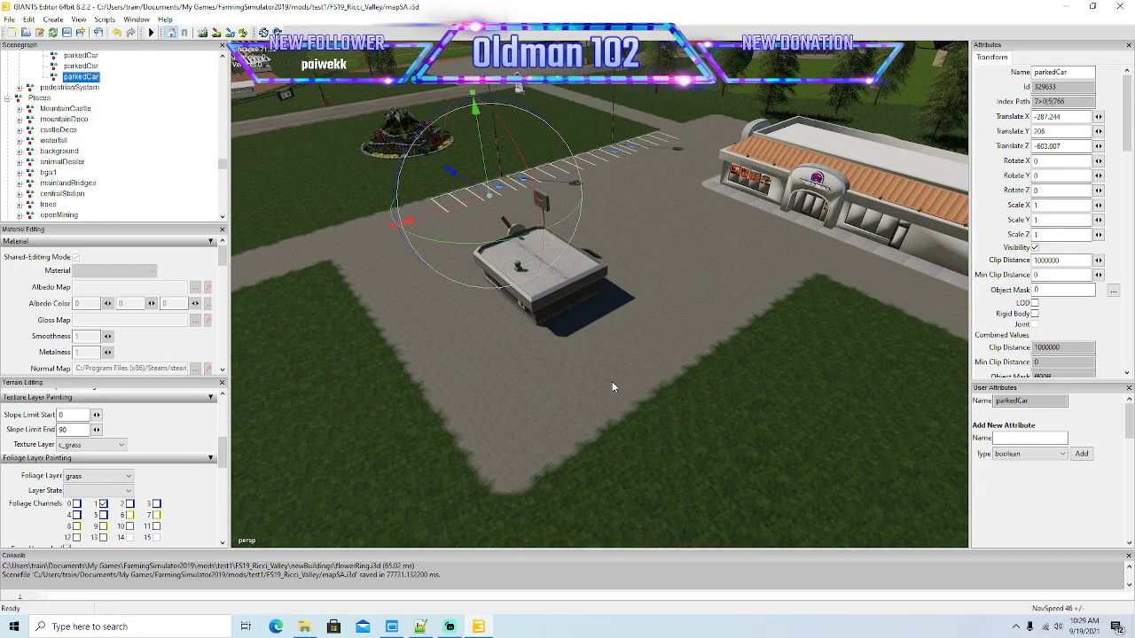
{"action": "key", "text": "ctrl+d"}
{"action": "key", "text": "ctrl+d"}
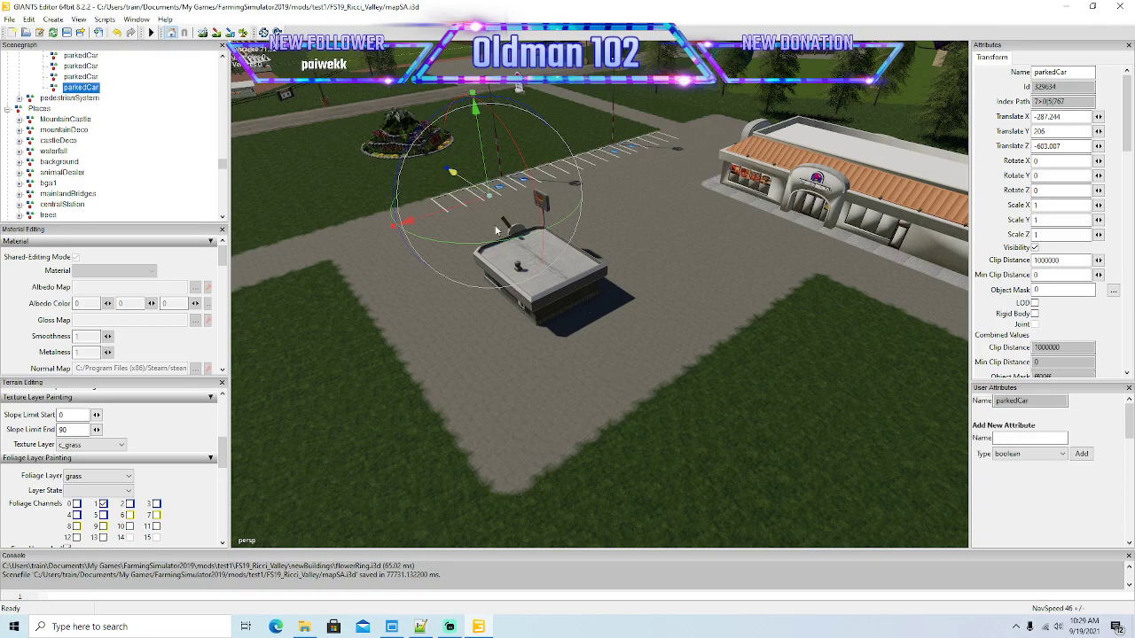
{"action": "left_click_drag", "start_coordinate": [475, 191], "coordinate": [698, 325]}
{"action": "left_click_drag", "start_coordinate": [608, 310], "coordinate": [670, 352]}
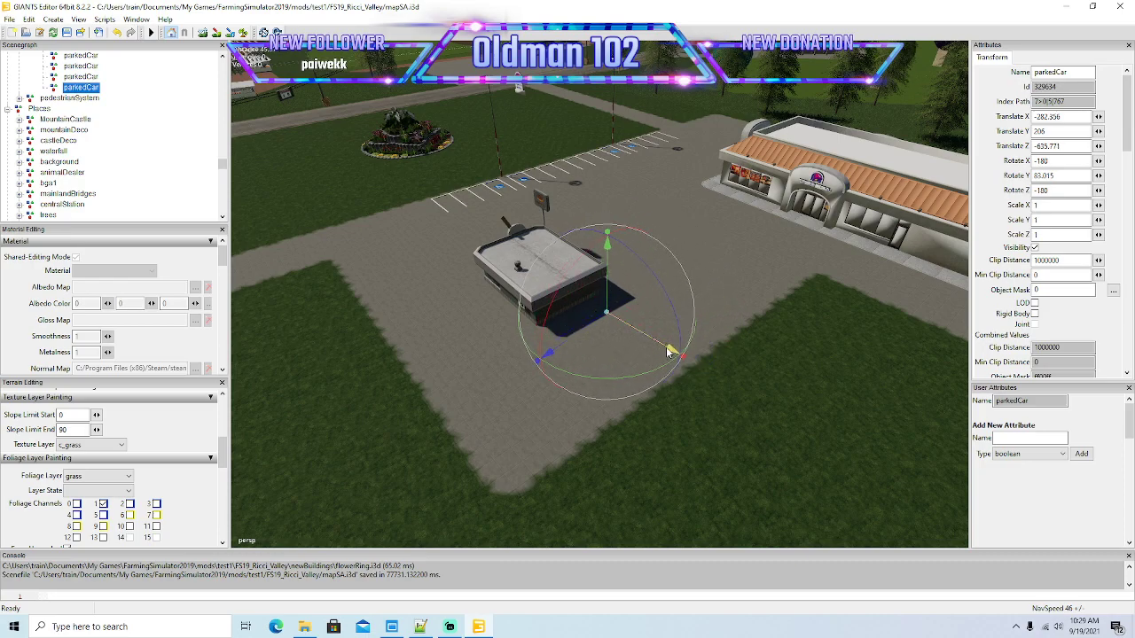
Step: Duplicate the last parkedCar of the Taco Bell row and slide the copy across to the Dollar General lot, about Translate X -213.4
{"action": "left_click", "coordinate": [69, 77]}
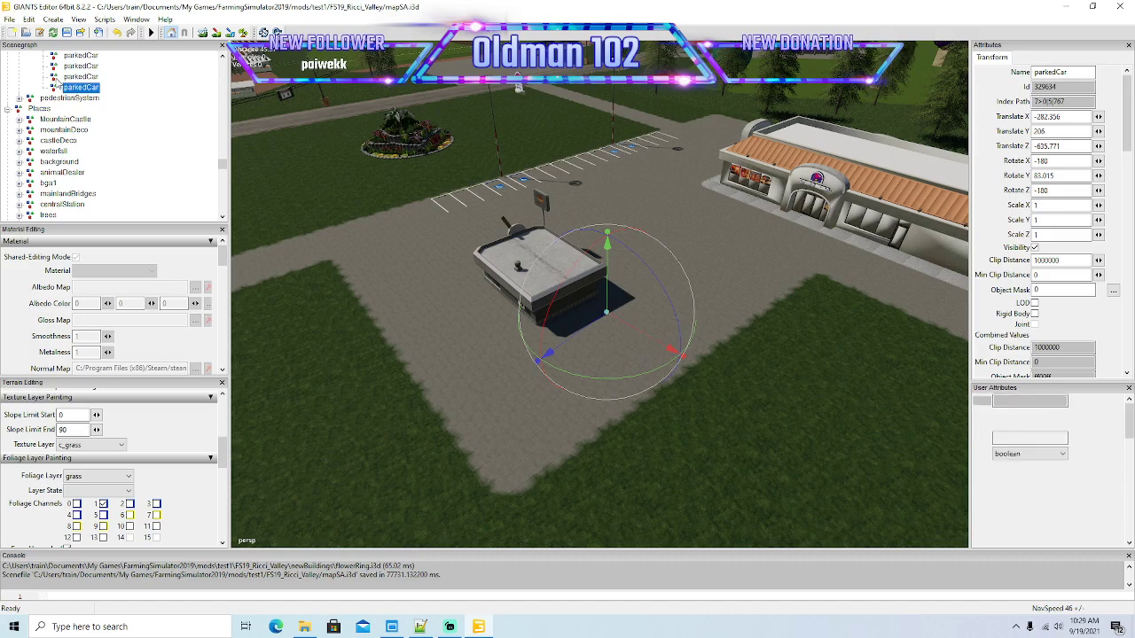
{"action": "left_click_drag", "start_coordinate": [478, 259], "coordinate": [320, 169], "text": "alt"}
{"action": "scroll", "coordinate": [320, 169], "scroll_direction": "up", "scroll_amount": 12}
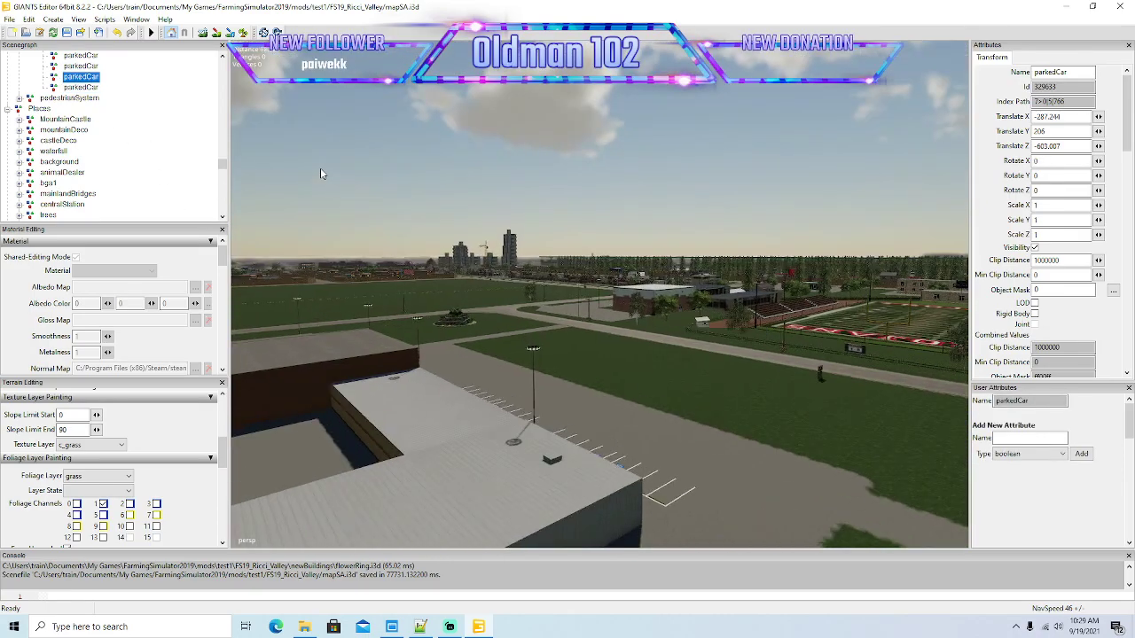
{"action": "left_click_drag", "start_coordinate": [240, 203], "coordinate": [390, 344], "text": "alt"}
{"action": "scroll", "coordinate": [454, 315], "scroll_direction": "down", "scroll_amount": 8}
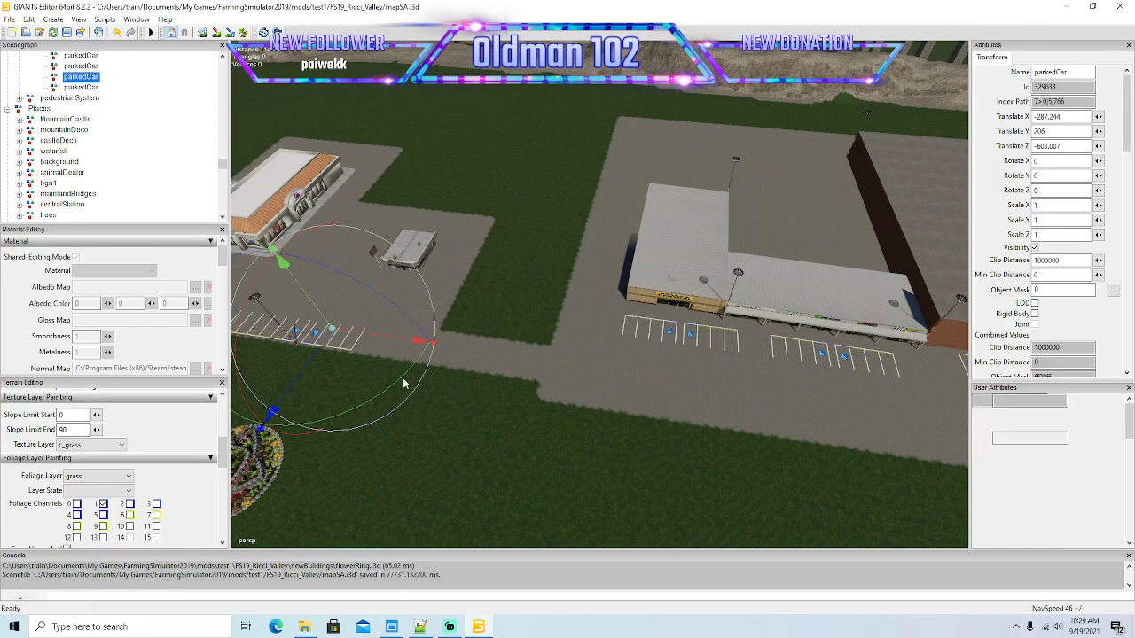
{"action": "key", "text": "ctrl+d"}
{"action": "left_click_drag", "start_coordinate": [408, 344], "coordinate": [780, 440]}
{"action": "scroll", "coordinate": [709, 445], "scroll_direction": "up", "scroll_amount": 4}
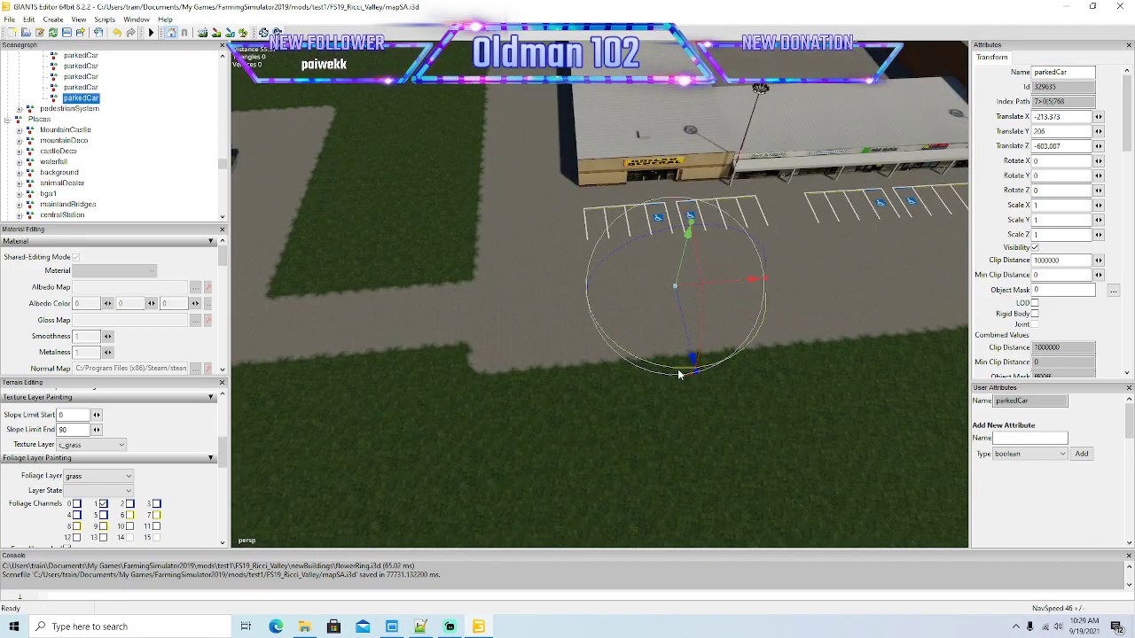
Step: Turn the new parkedCar around to face the Dollar General storefront and set its Rotate Y to 0
{"action": "left_click_drag", "start_coordinate": [679, 372], "coordinate": [679, 236]}
{"action": "double_click", "coordinate": [1042, 176]}
{"action": "type", "text": "0"}
Step: Move the parkedCar forward into the striped bays in front of Dollar General, to about Translate Z -613.0
{"action": "mouse_move", "coordinate": [777, 346]}
{"action": "left_mouse_down", "text": "alt"}
{"action": "mouse_move", "coordinate": [785, 320]}
{"action": "mouse_move", "coordinate": [782, 344]}
{"action": "left_mouse_up", "text": "alt"}
{"action": "scroll", "coordinate": [787, 322], "scroll_direction": "up", "scroll_amount": 5}
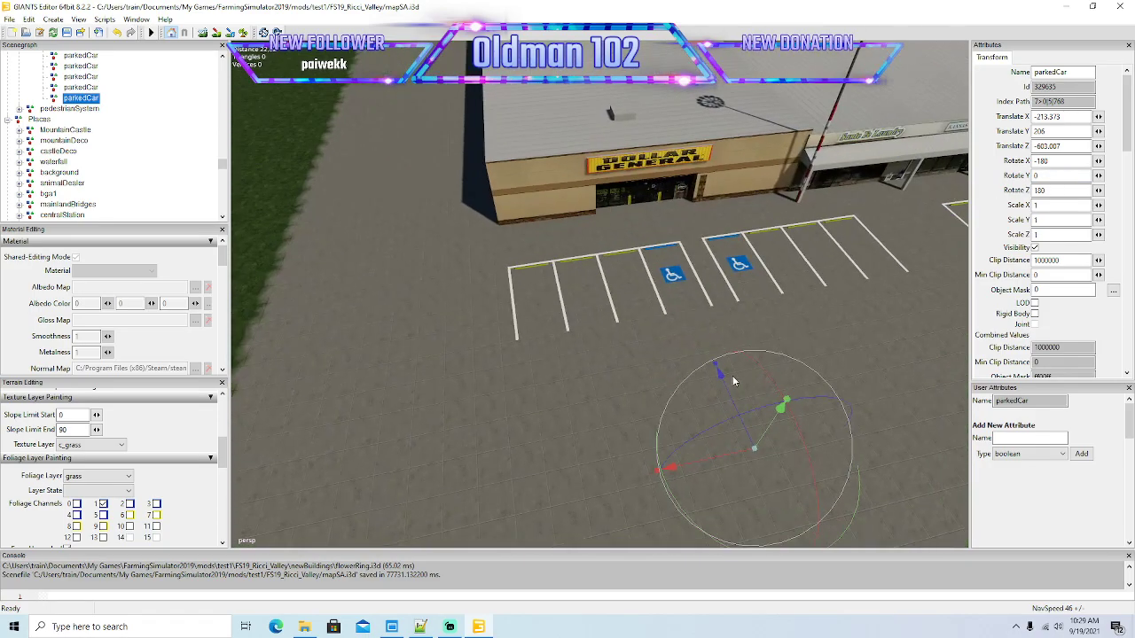
{"action": "left_click_drag", "start_coordinate": [734, 381], "coordinate": [668, 203]}
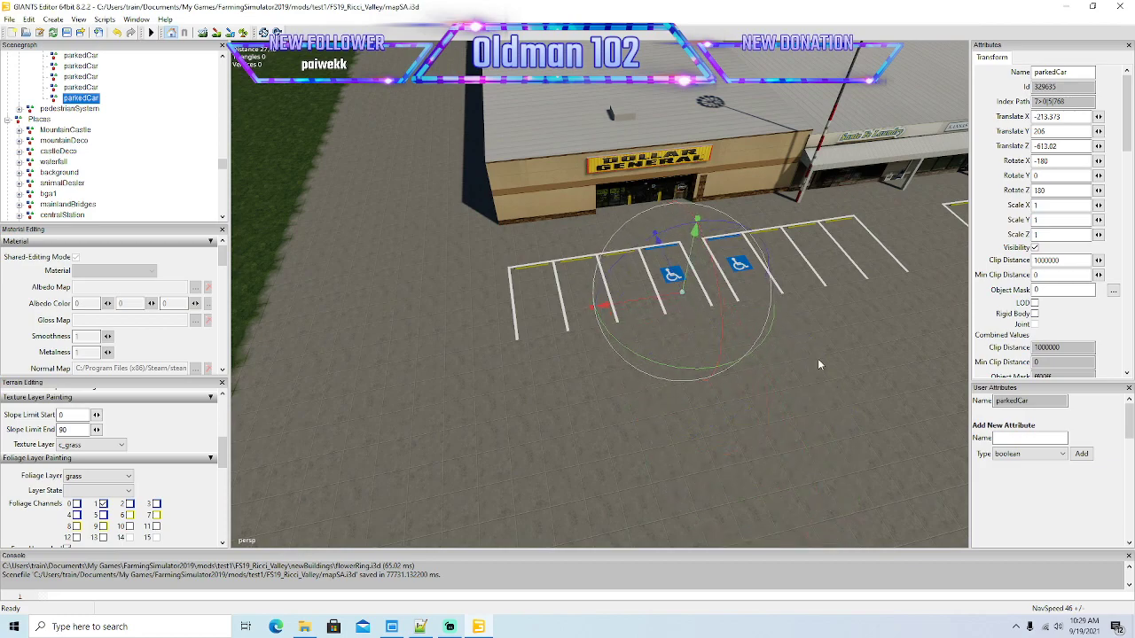
Step: Add two more parkedCar copies along the Dollar General row, at about Translate X -216.4 and -200.2
{"action": "key", "text": "ctrl+d"}
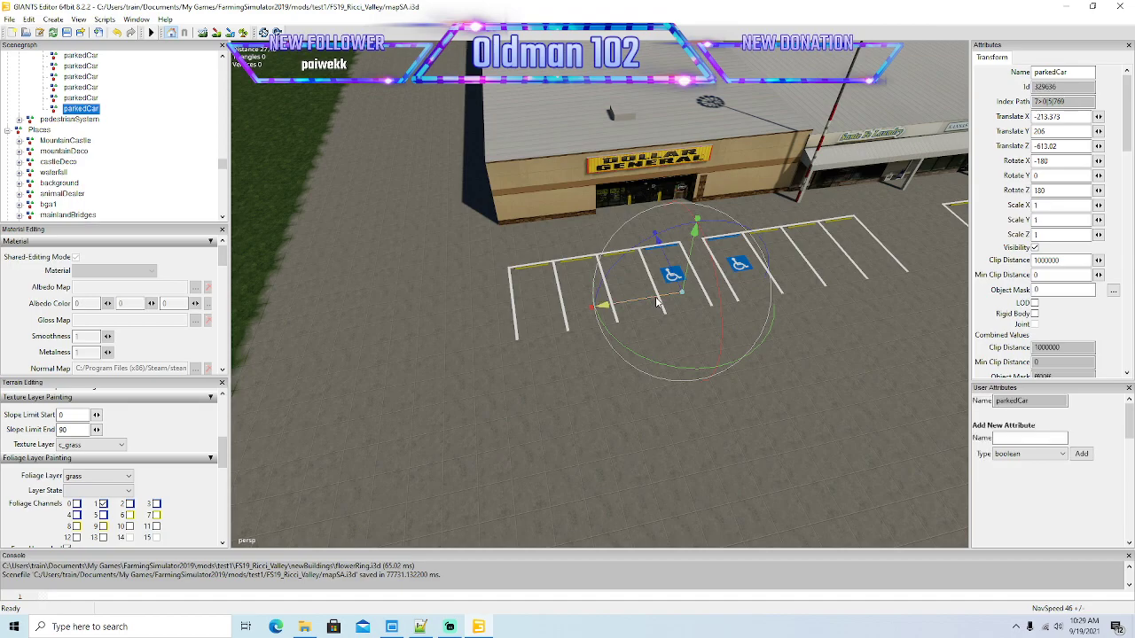
{"action": "left_click_drag", "start_coordinate": [656, 301], "coordinate": [608, 355]}
{"action": "key", "text": "d"}
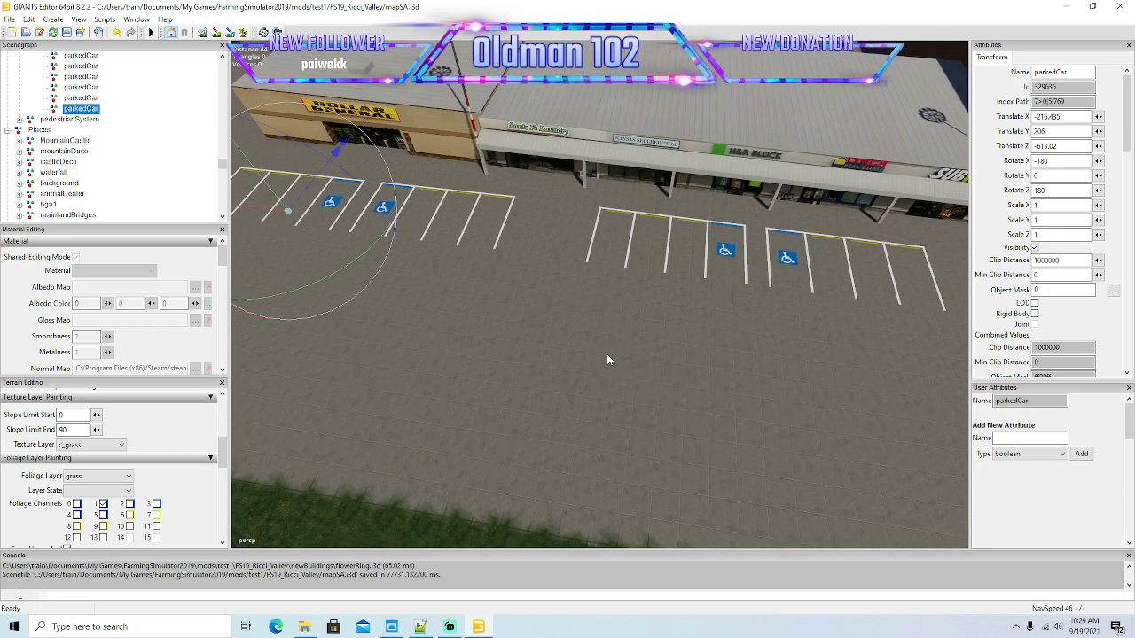
{"action": "key", "text": "ctrl+d"}
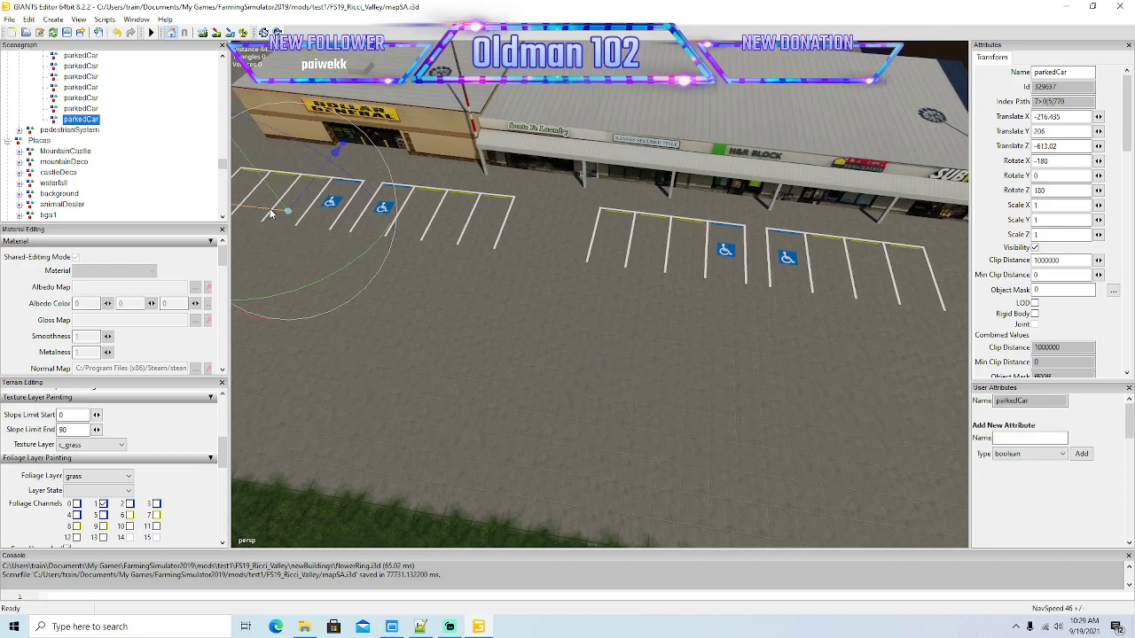
{"action": "left_click_drag", "start_coordinate": [271, 213], "coordinate": [479, 328]}
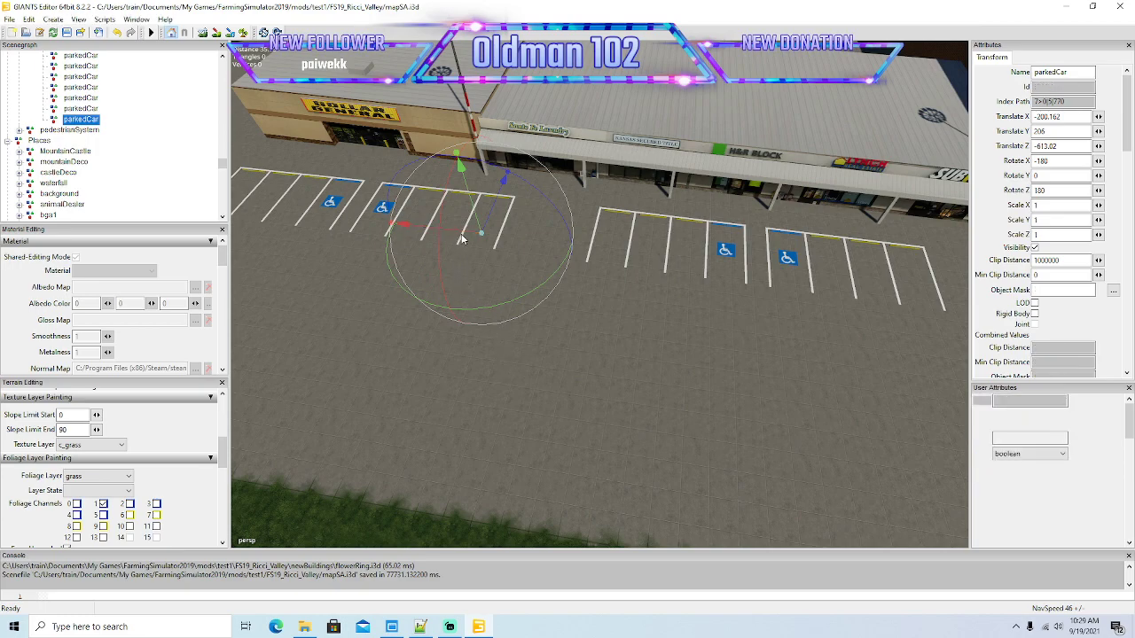
Step: Duplicate the parkedCar into the first bay of the strip's second parking row, at about Translate X -190.0
{"action": "key", "text": "ctrl+d"}
{"action": "left_click_drag", "start_coordinate": [462, 236], "coordinate": [596, 273]}
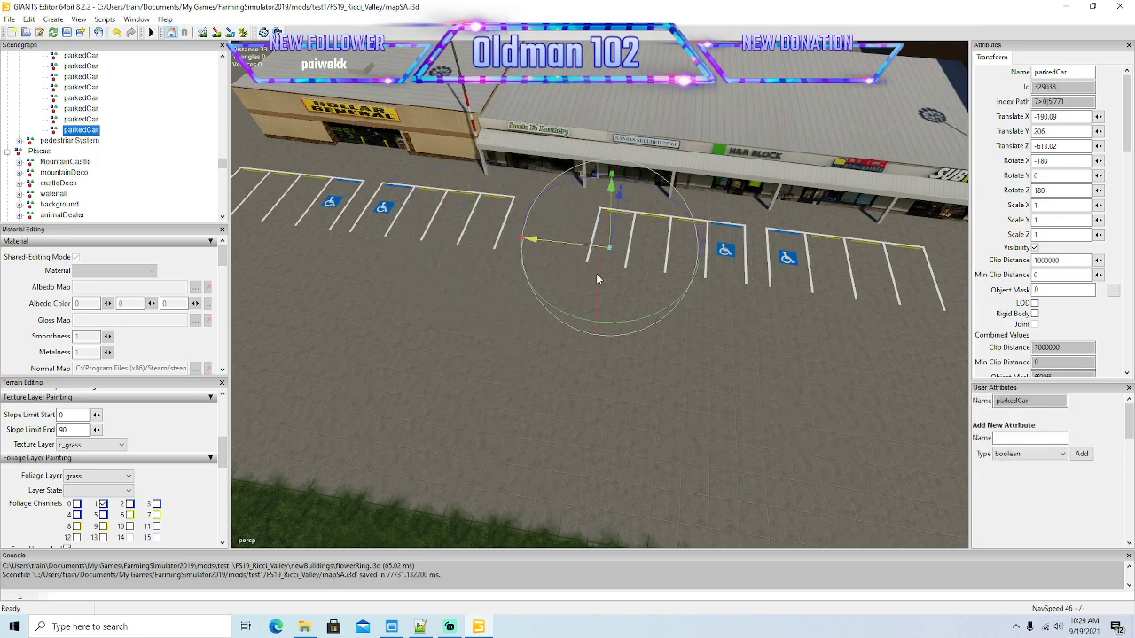
{"action": "left_click_drag", "start_coordinate": [563, 313], "coordinate": [602, 322], "text": "alt"}
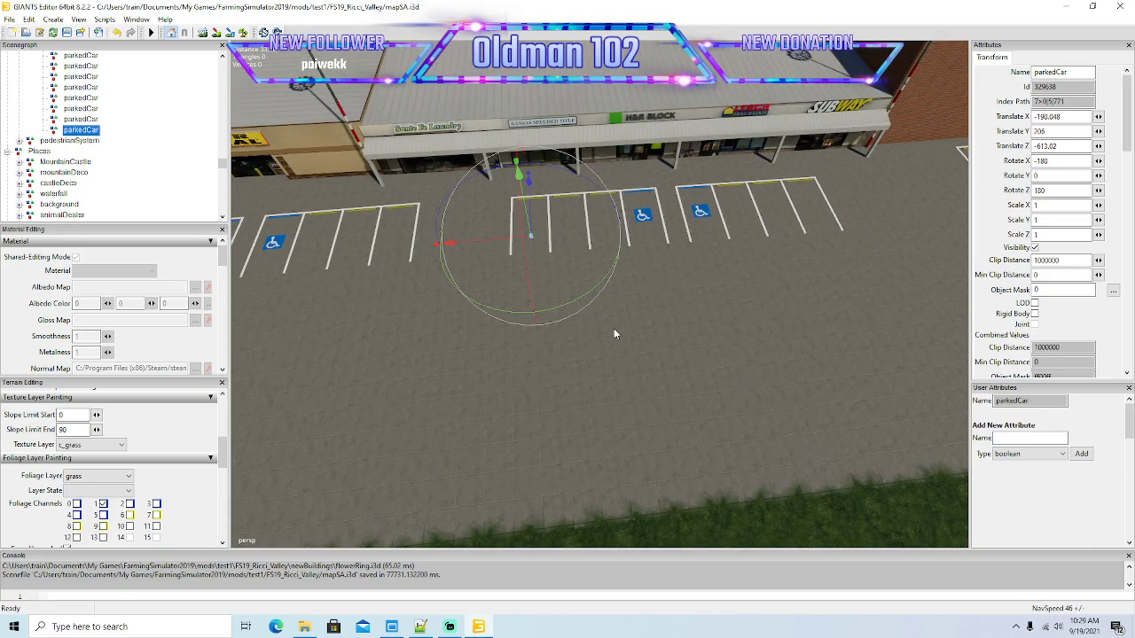
Step: Add two more parkedCar copies along the second row, at about Translate X -181.3 and -171.0, pulled back to about Translate Z -612
{"action": "key", "text": "ctrl+d"}
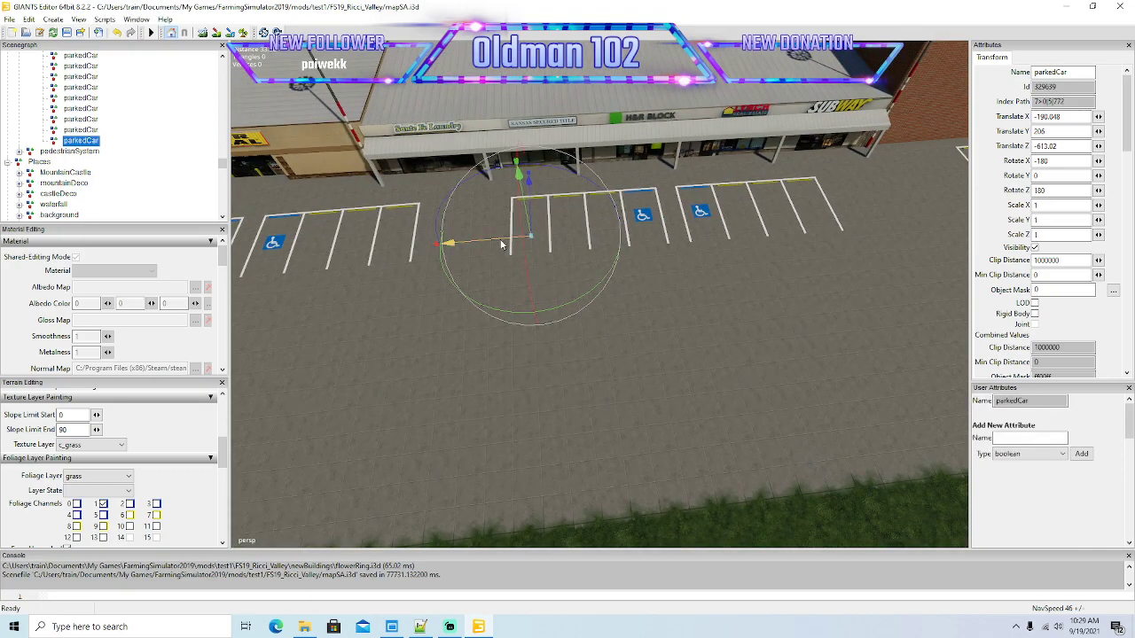
{"action": "left_click_drag", "start_coordinate": [501, 245], "coordinate": [625, 276]}
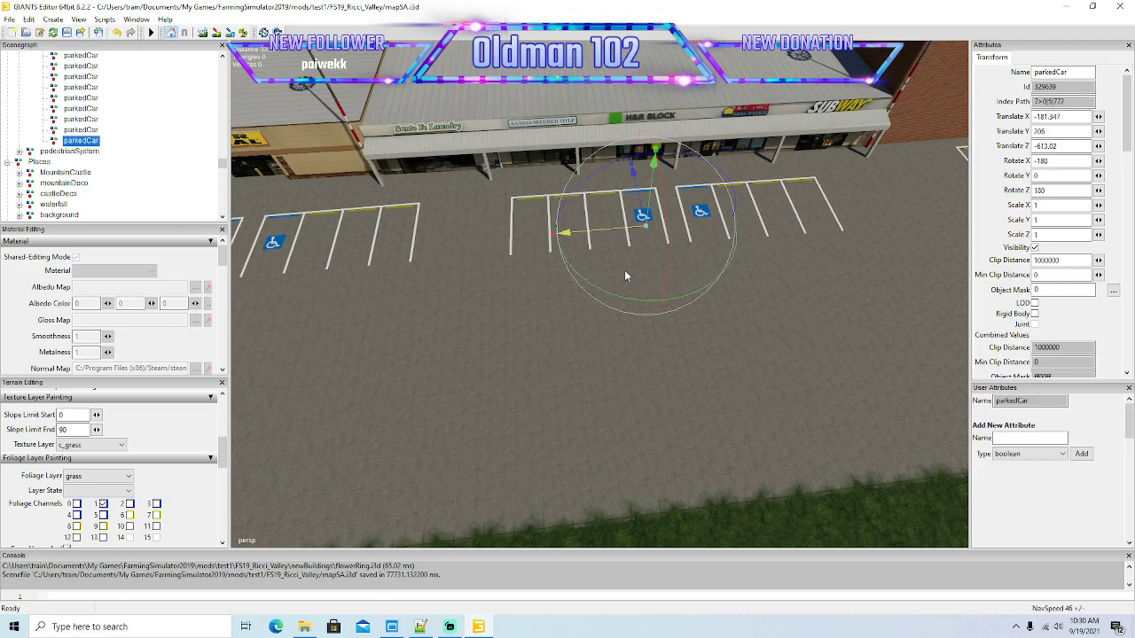
{"action": "left_click_drag", "start_coordinate": [642, 205], "coordinate": [644, 211]}
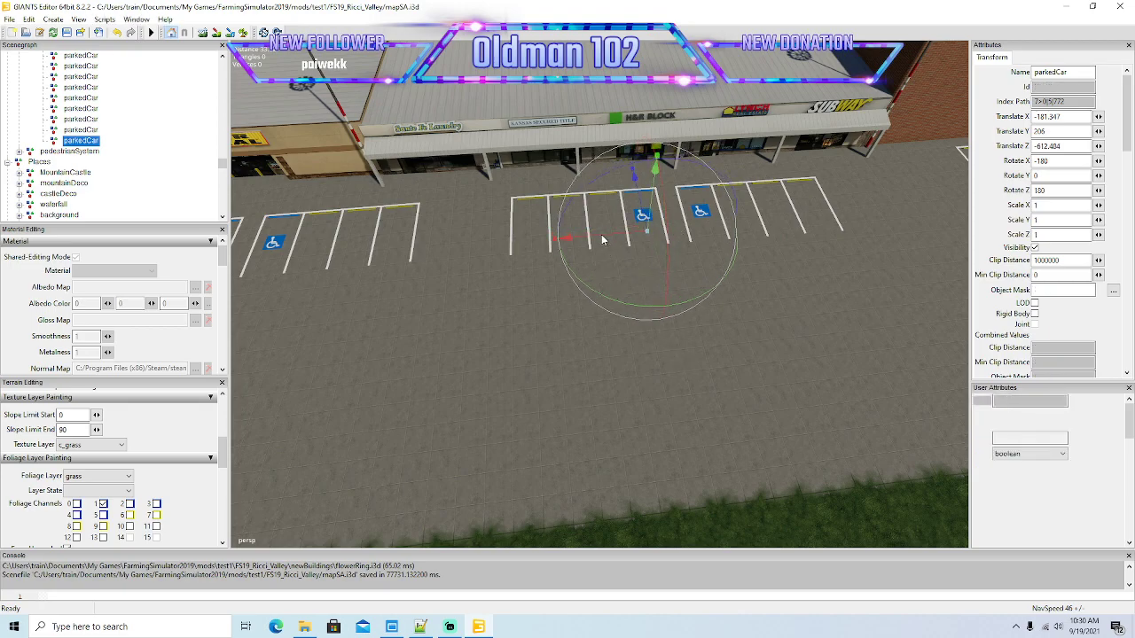
{"action": "key", "text": "ctrl+d"}
{"action": "left_click_drag", "start_coordinate": [601, 239], "coordinate": [746, 255]}
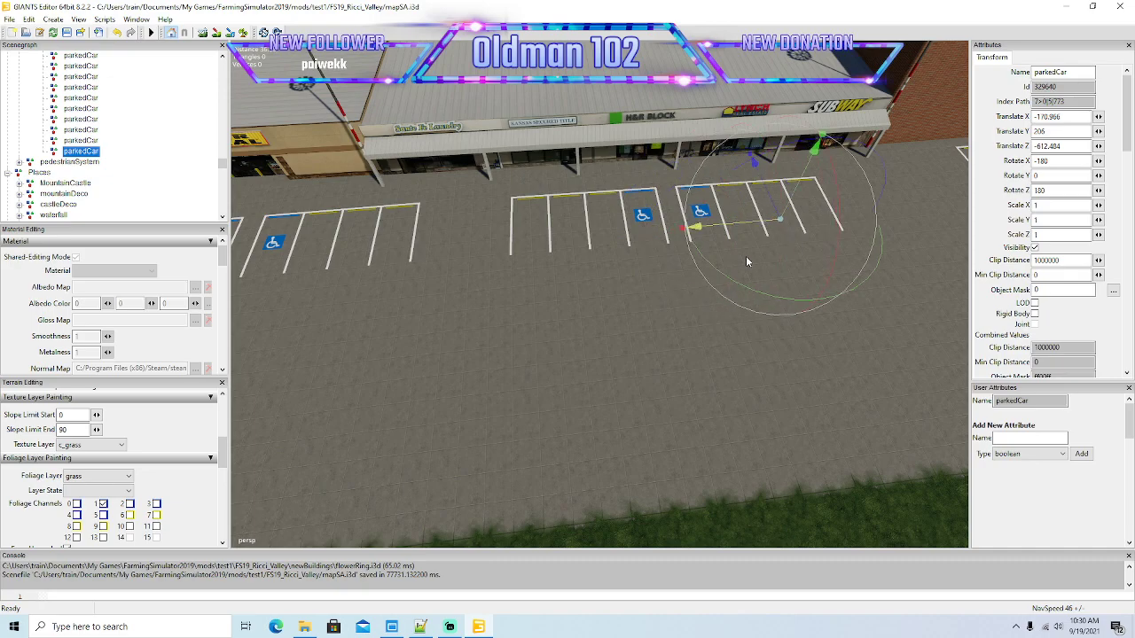
Step: Duplicate the parkedCar into the end bay of the row beside Kohl's brick side wall, at about Translate X -129.2, Z -614.3
{"action": "left_click_drag", "start_coordinate": [706, 359], "coordinate": [813, 257], "text": "alt"}
{"action": "scroll", "coordinate": [813, 257], "scroll_direction": "up", "scroll_amount": 6}
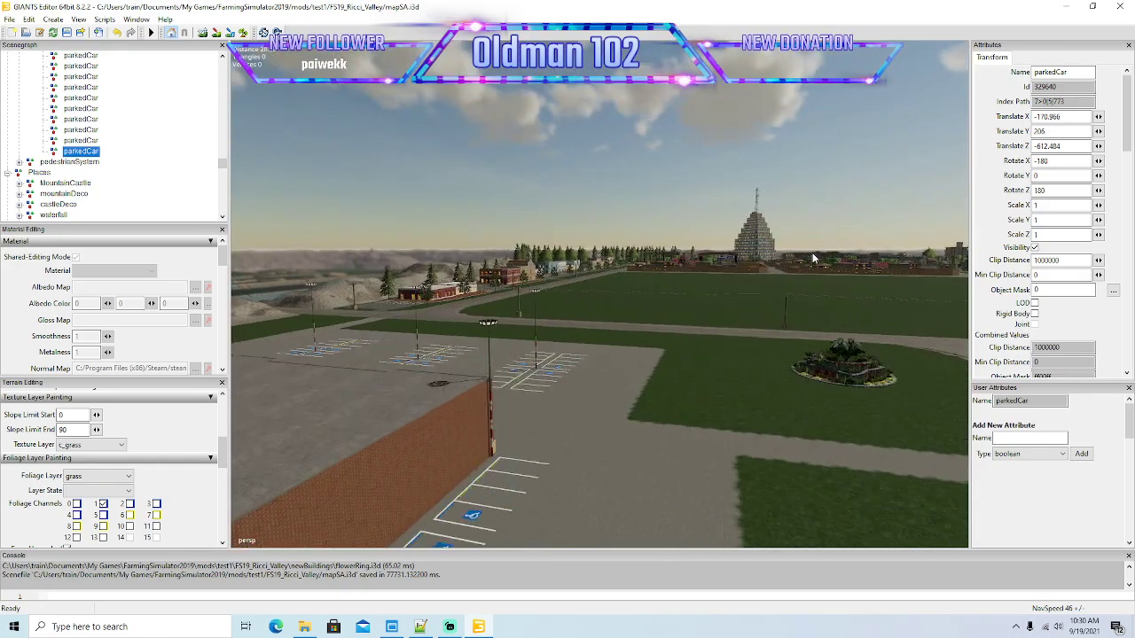
{"action": "right_click_drag", "start_coordinate": [812, 252], "coordinate": [553, 364]}
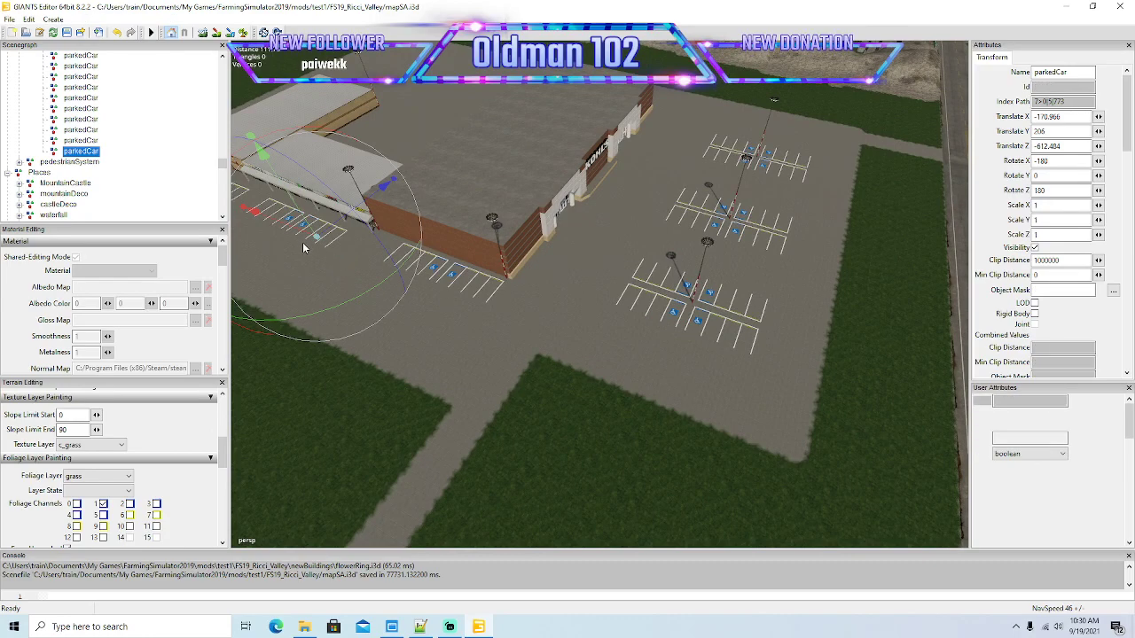
{"action": "key", "text": "ctrl+d"}
{"action": "left_click_drag", "start_coordinate": [372, 280], "coordinate": [471, 337]}
{"action": "key", "text": "f"}
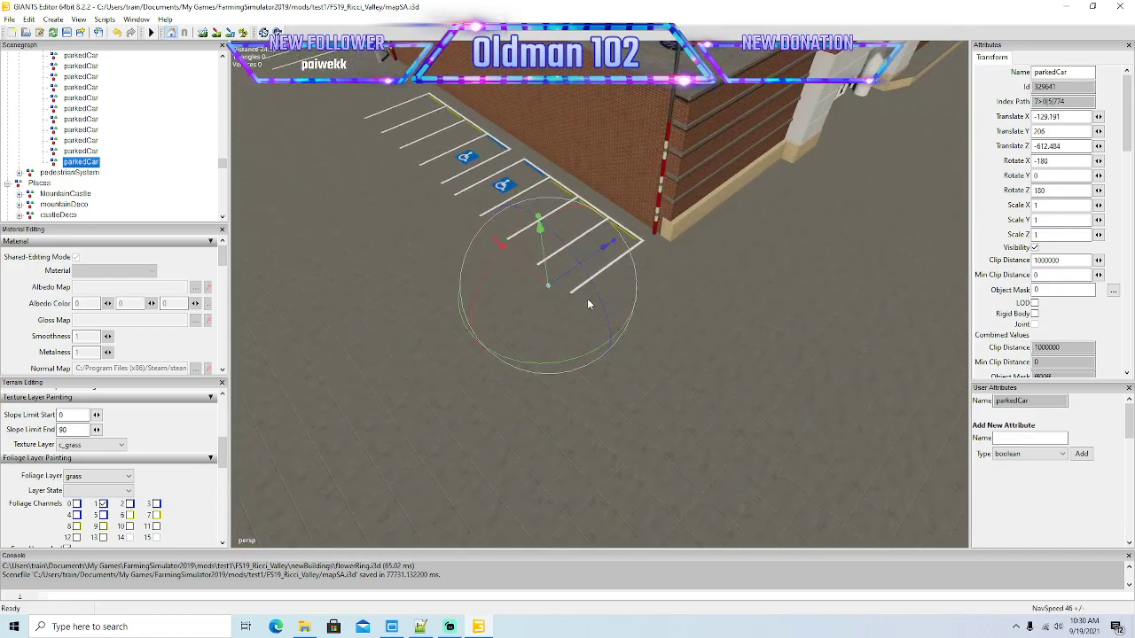
{"action": "left_click_drag", "start_coordinate": [589, 295], "coordinate": [602, 272]}
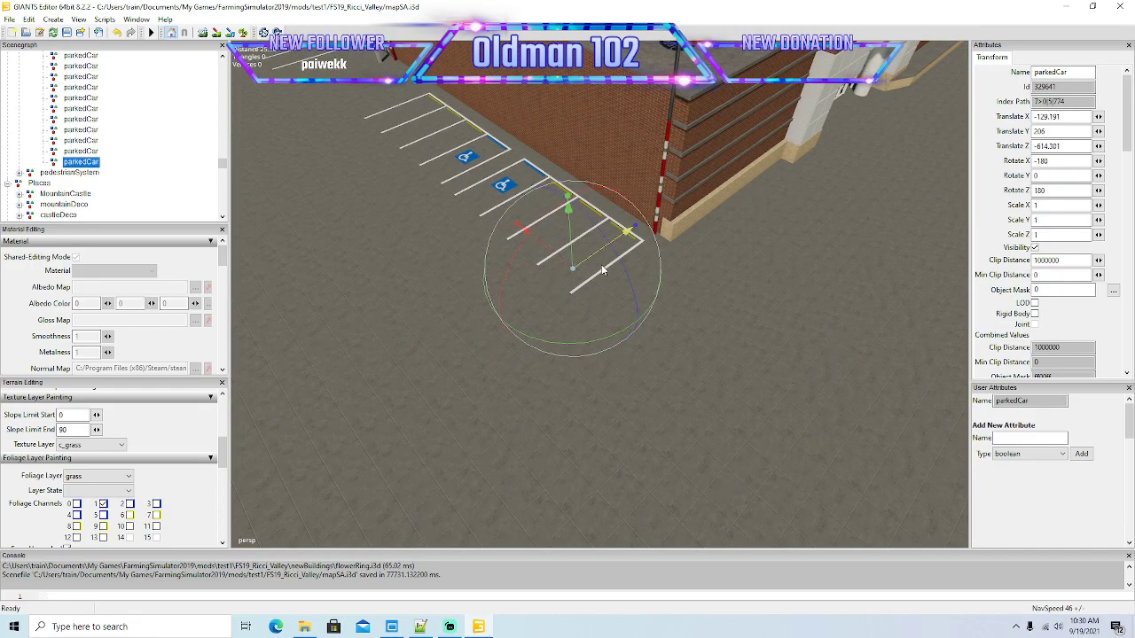
Step: Duplicate the parkedCar into the end bay of the first parking island in front of Kohl's, at about Translate X -104.2, Z -624.5
{"action": "scroll", "coordinate": [536, 322], "scroll_direction": "down", "scroll_amount": 5}
{"action": "left_click_drag", "start_coordinate": [582, 320], "coordinate": [665, 251], "text": "alt"}
{"action": "key", "text": "f"}
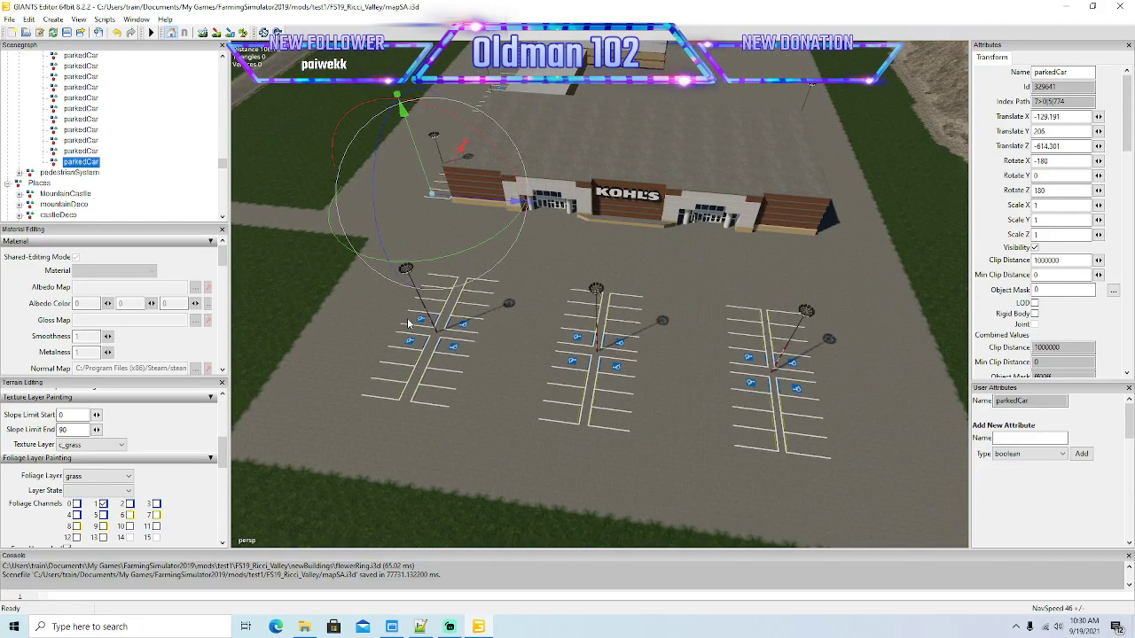
{"action": "key", "text": "ctrl+d"}
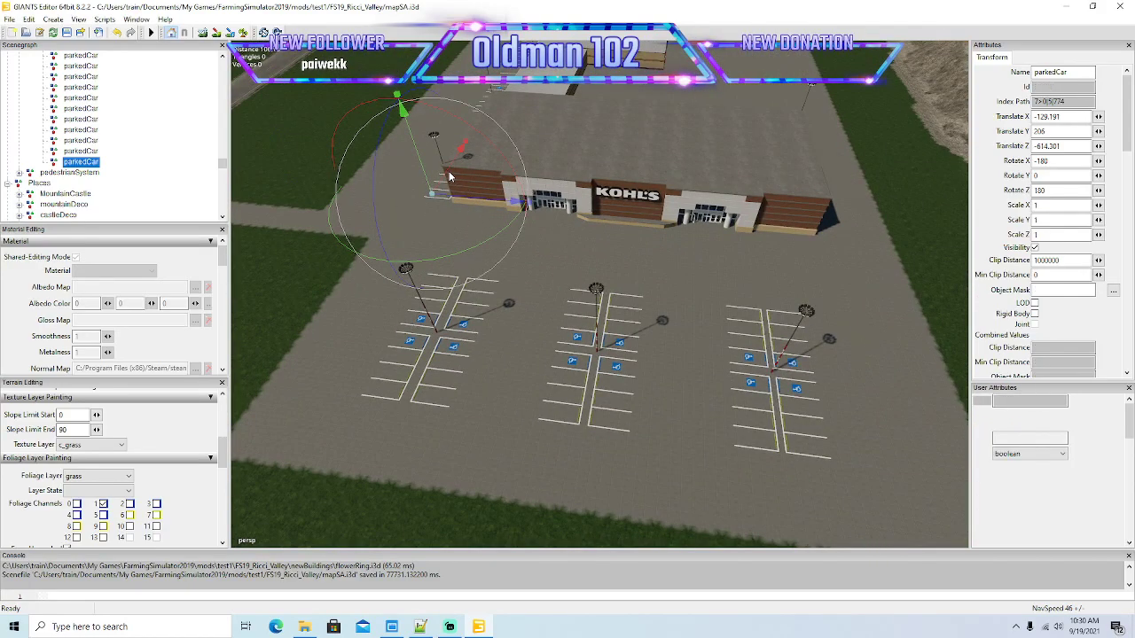
{"action": "key", "text": "ctrl+d"}
{"action": "left_click_drag", "start_coordinate": [449, 177], "coordinate": [689, 358]}
{"action": "scroll", "coordinate": [416, 310], "scroll_direction": "up", "scroll_amount": 5}
{"action": "scroll", "coordinate": [416, 311], "scroll_direction": "up", "scroll_amount": 4}
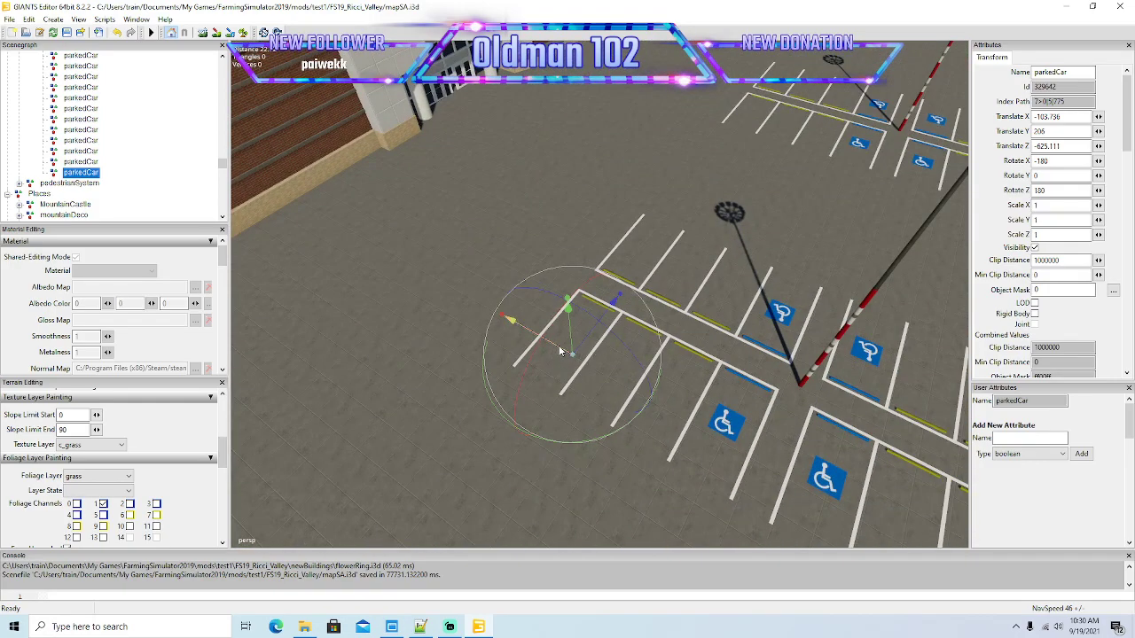
{"action": "left_click_drag", "start_coordinate": [561, 351], "coordinate": [568, 352]}
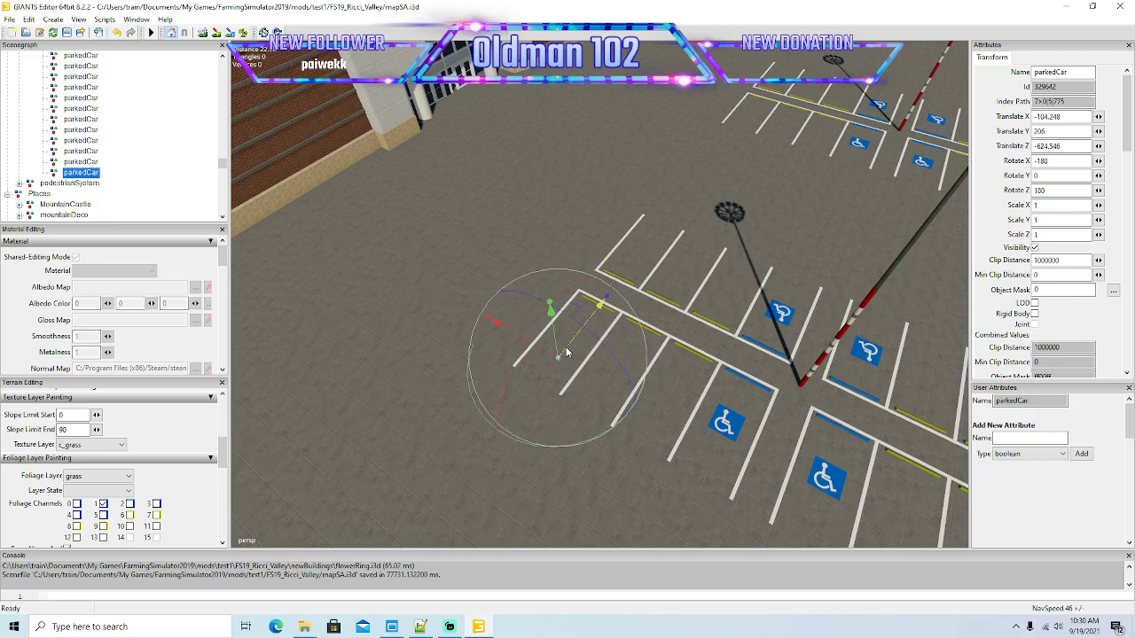
Step: Add another parkedCar copy further along the same row of the first island, at about Translate X -98.6
{"action": "right_click_drag", "start_coordinate": [567, 353], "coordinate": [632, 414]}
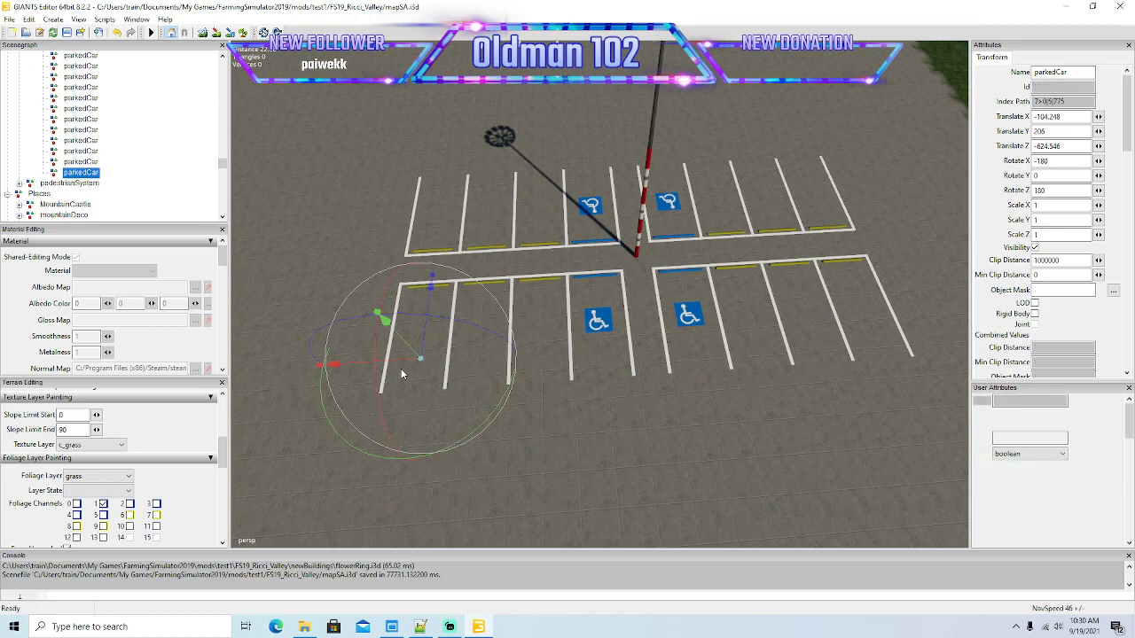
{"action": "key", "text": "ctrl+d"}
{"action": "left_click_drag", "start_coordinate": [407, 366], "coordinate": [526, 391]}
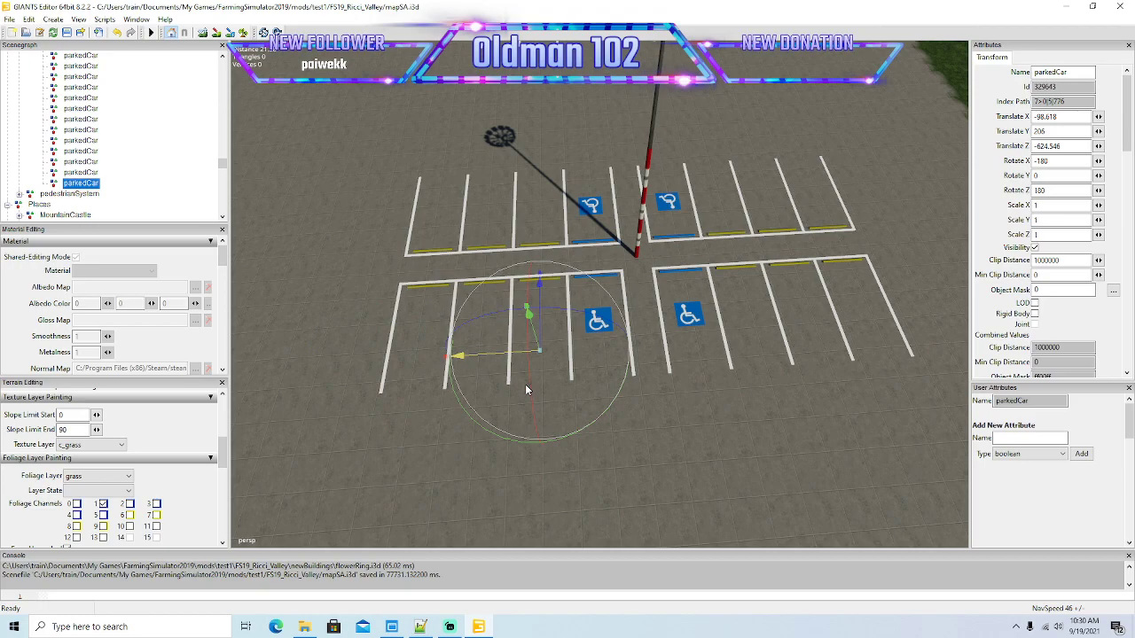
Step: Duplicate the parkedCar, turn the copy around to rotation 0, 0, 0, and move it across the first island to about Translate Z -635.2
{"action": "left_click_drag", "start_coordinate": [645, 408], "coordinate": [653, 490], "text": "alt"}
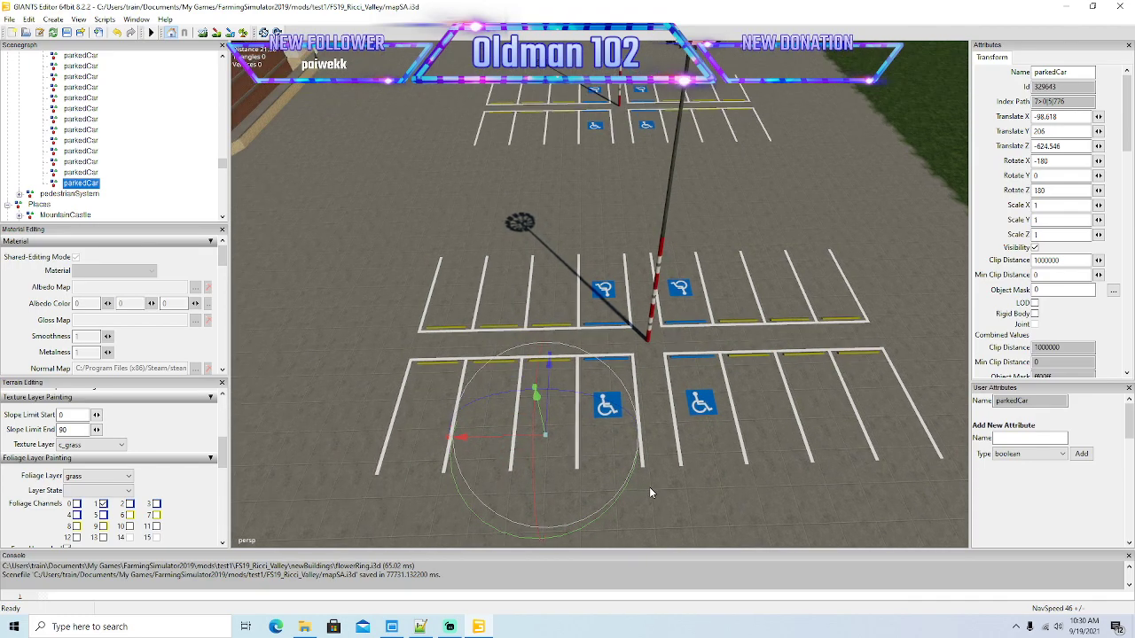
{"action": "key", "text": "ctrl+d"}
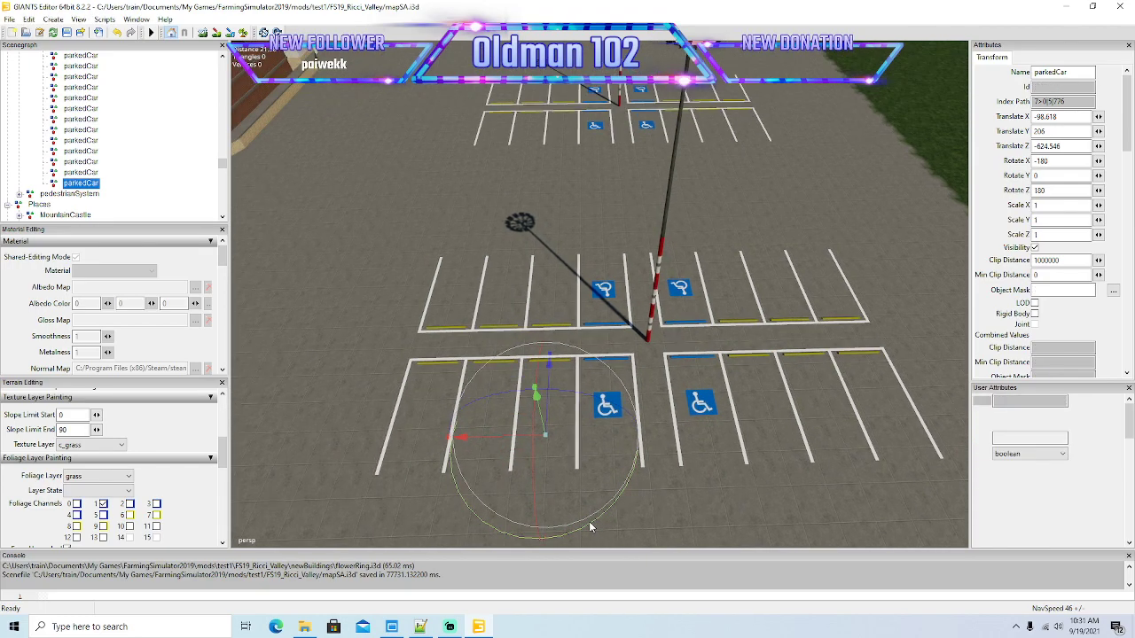
{"action": "key", "text": "ctrl+d"}
{"action": "left_click_drag", "start_coordinate": [592, 526], "coordinate": [628, 338]}
{"action": "left_click_drag", "start_coordinate": [561, 315], "coordinate": [484, 320]}
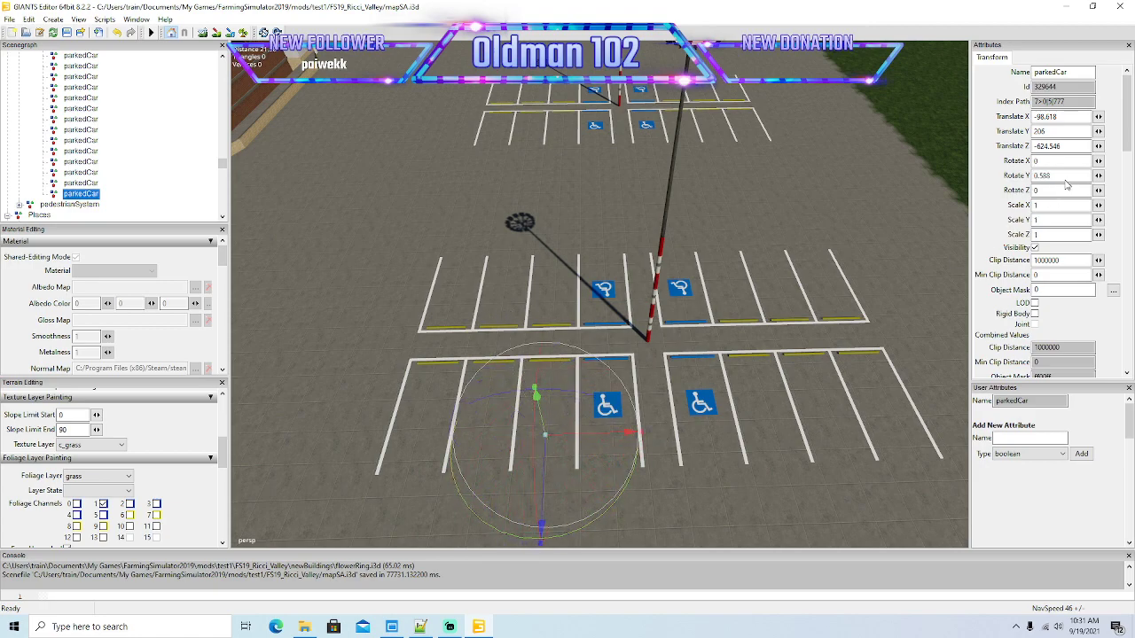
{"action": "type", "text": "0"}
{"action": "left_click_drag", "start_coordinate": [547, 453], "coordinate": [335, 305]}
{"action": "scroll", "coordinate": [649, 197], "scroll_direction": "up", "scroll_amount": 4}
{"action": "scroll", "coordinate": [337, 305], "scroll_direction": "down", "scroll_amount": 5}
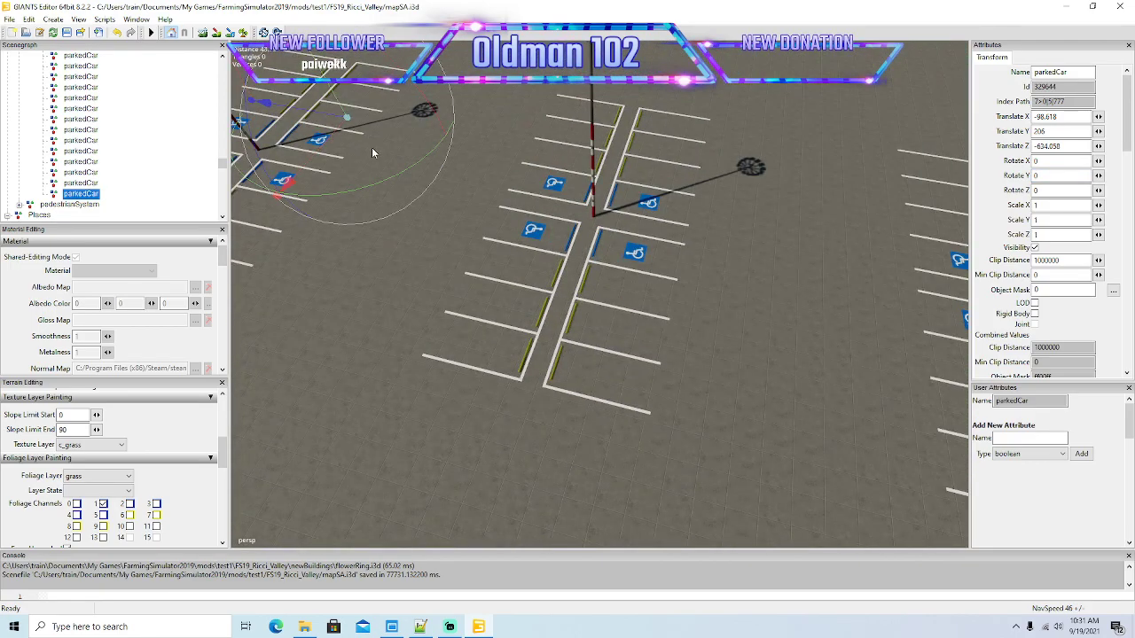
{"action": "left_click_drag", "start_coordinate": [373, 149], "coordinate": [516, 243], "text": "alt"}
{"action": "scroll", "coordinate": [364, 151], "scroll_direction": "up", "scroll_amount": 4}
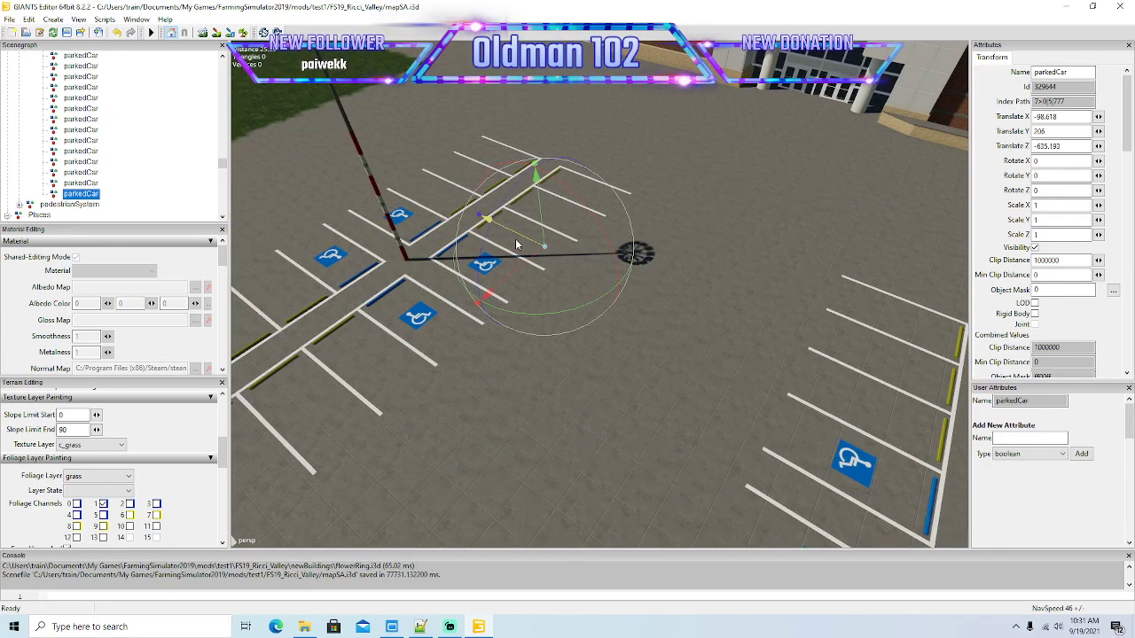
Step: Duplicate the turned parkedCar onto the same side of the middle island, at about Translate X -104.4, Z -661.6
{"action": "middle_click_drag", "start_coordinate": [515, 239], "coordinate": [607, 327]}
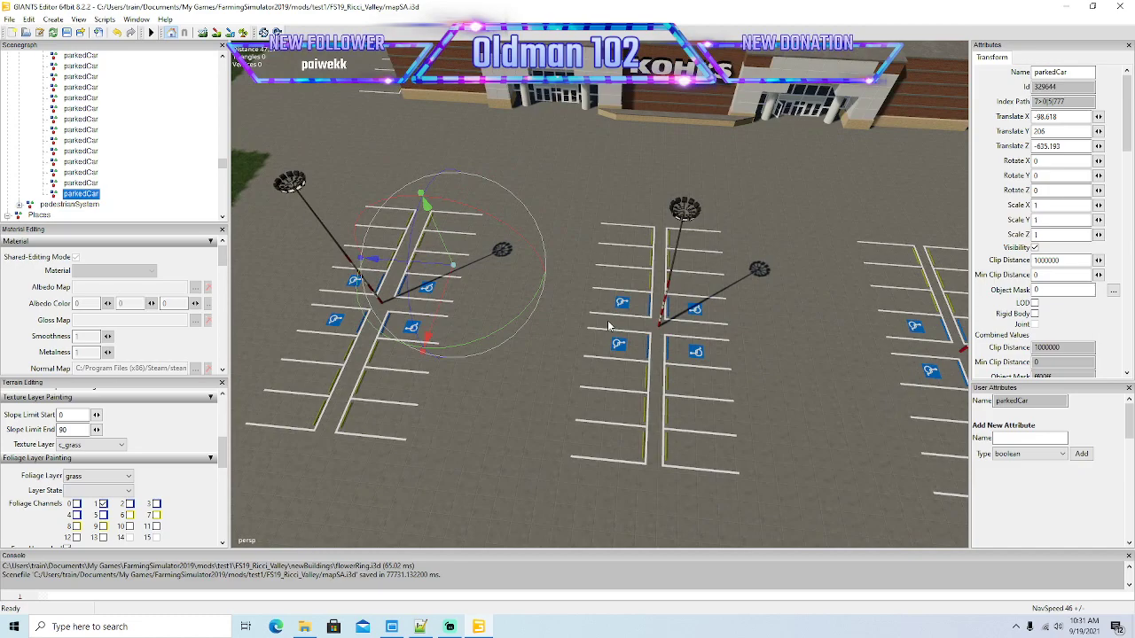
{"action": "key", "text": "ctrl+d"}
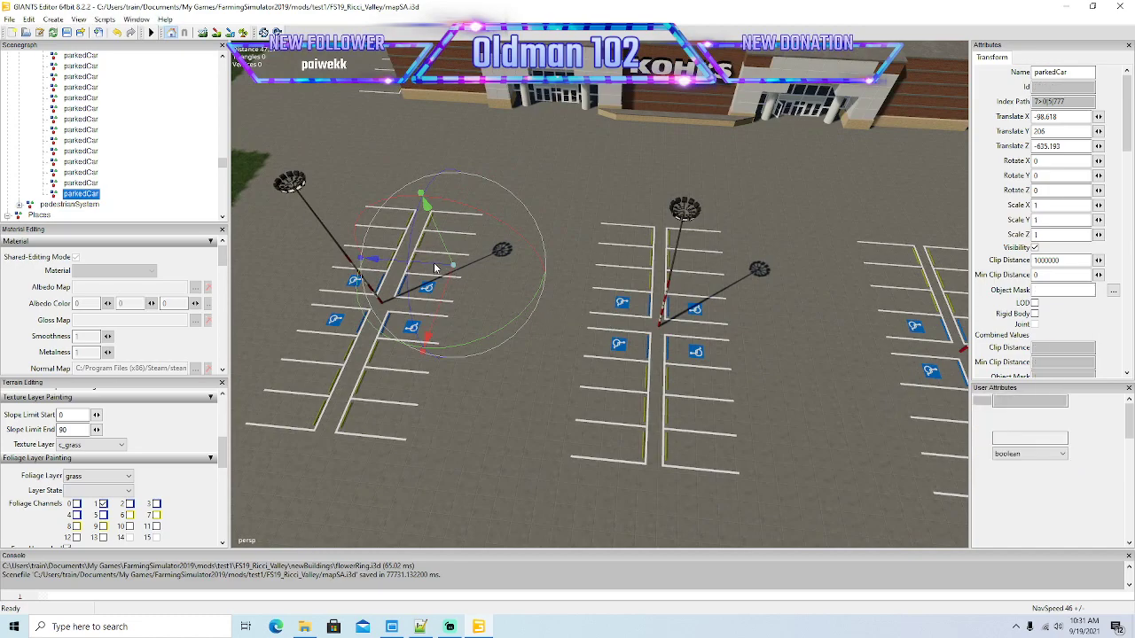
{"action": "key", "text": "ctrl+d"}
{"action": "left_click_drag", "start_coordinate": [435, 267], "coordinate": [685, 245]}
{"action": "left_click_drag", "start_coordinate": [603, 337], "coordinate": [637, 339], "text": "alt"}
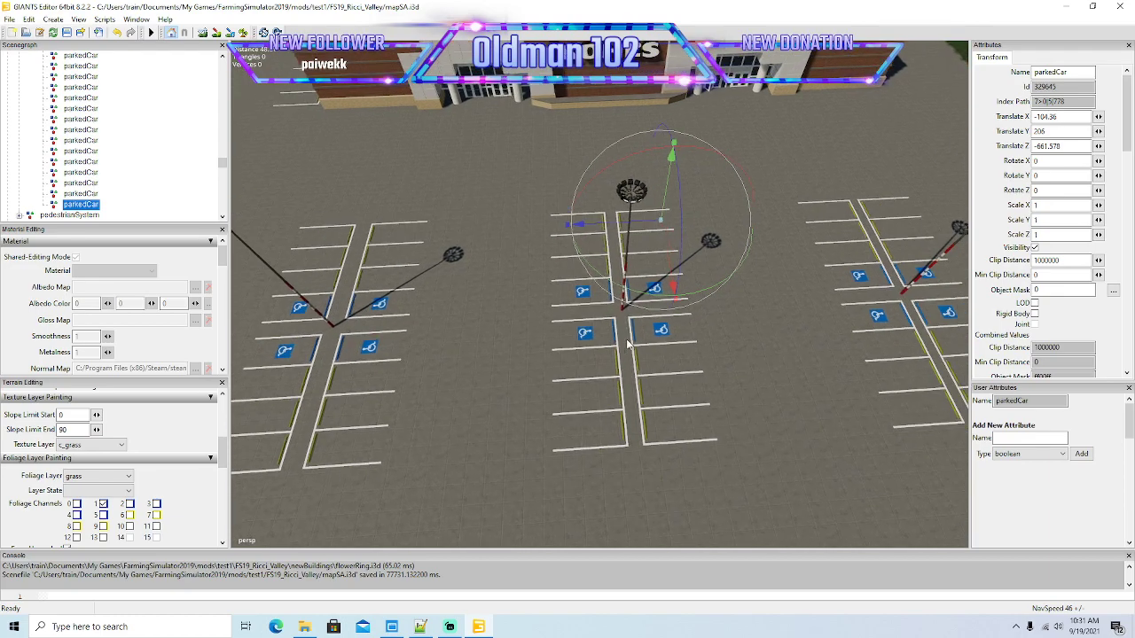
Step: Copy the first island's 180-degree parkedCar into the facing row of the middle island, at about Translate X -95.7, Z -651.2
{"action": "left_click", "coordinate": [56, 184]}
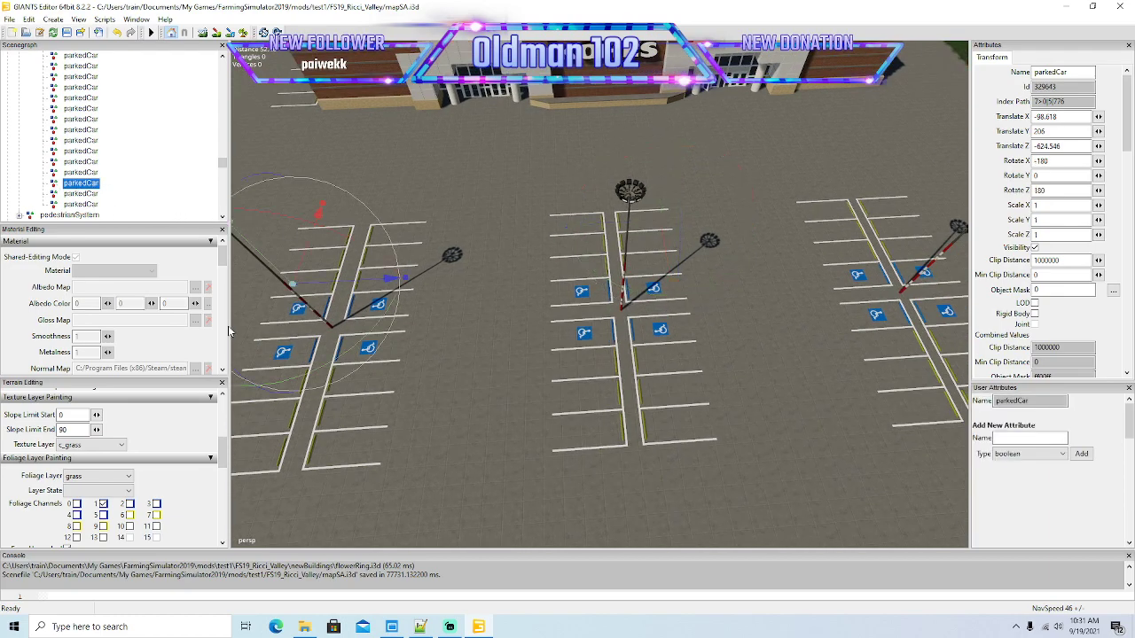
{"action": "key", "text": "ctrl+d"}
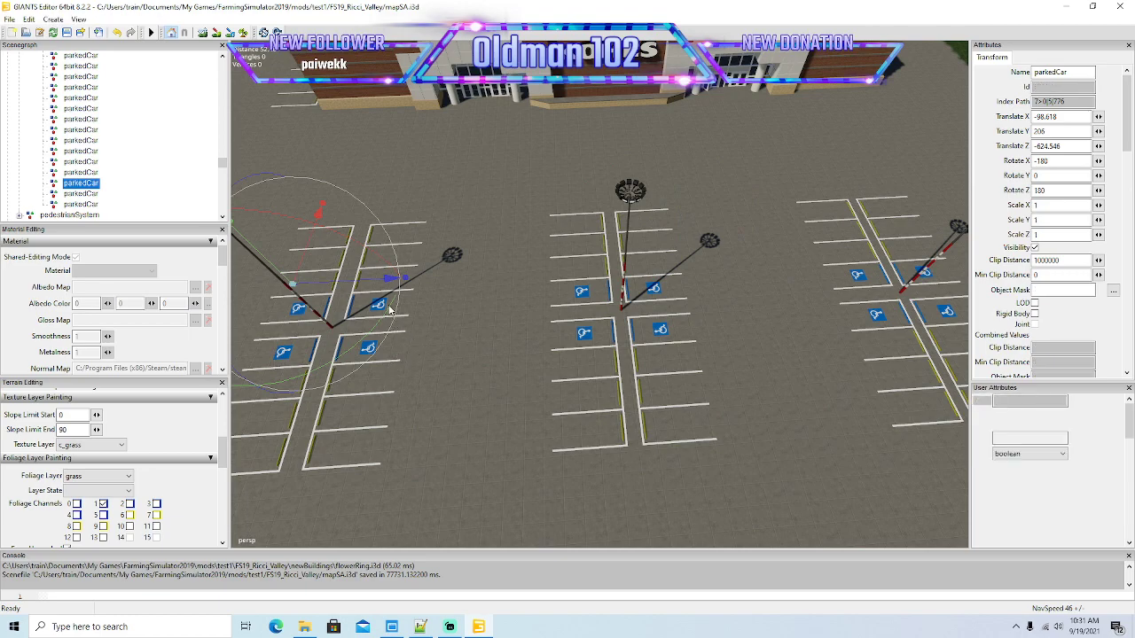
{"action": "key", "text": "ctrl+d"}
{"action": "left_click_drag", "start_coordinate": [394, 284], "coordinate": [588, 317]}
{"action": "scroll", "coordinate": [523, 305], "scroll_direction": "up", "scroll_amount": 5}
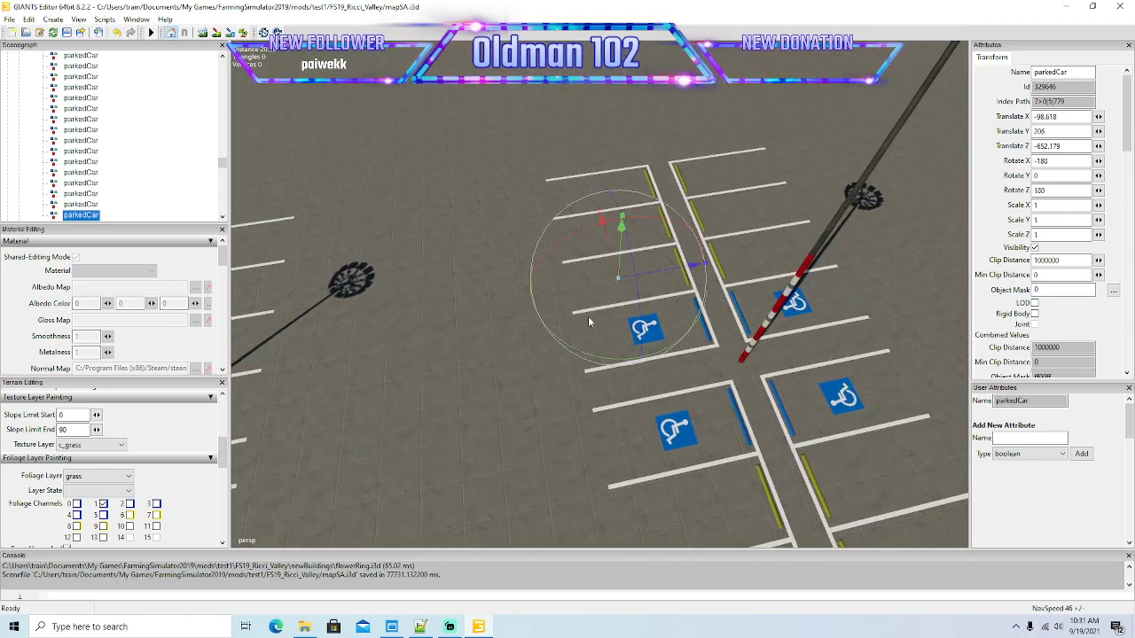
{"action": "left_click_drag", "start_coordinate": [615, 273], "coordinate": [653, 334]}
Step: Add two parkedCar copies to the third island's near row, at about Translate X -104.2 and -101.5, Z -678.5
{"action": "scroll", "coordinate": [714, 360], "scroll_direction": "down", "scroll_amount": 5}
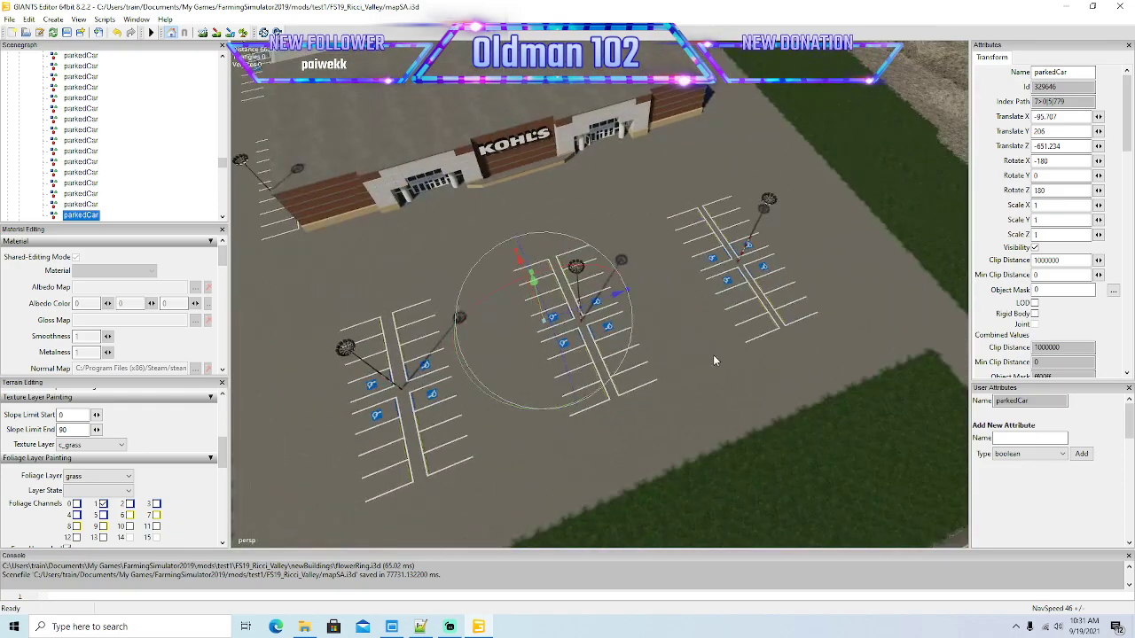
{"action": "key", "text": "ctrl+d"}
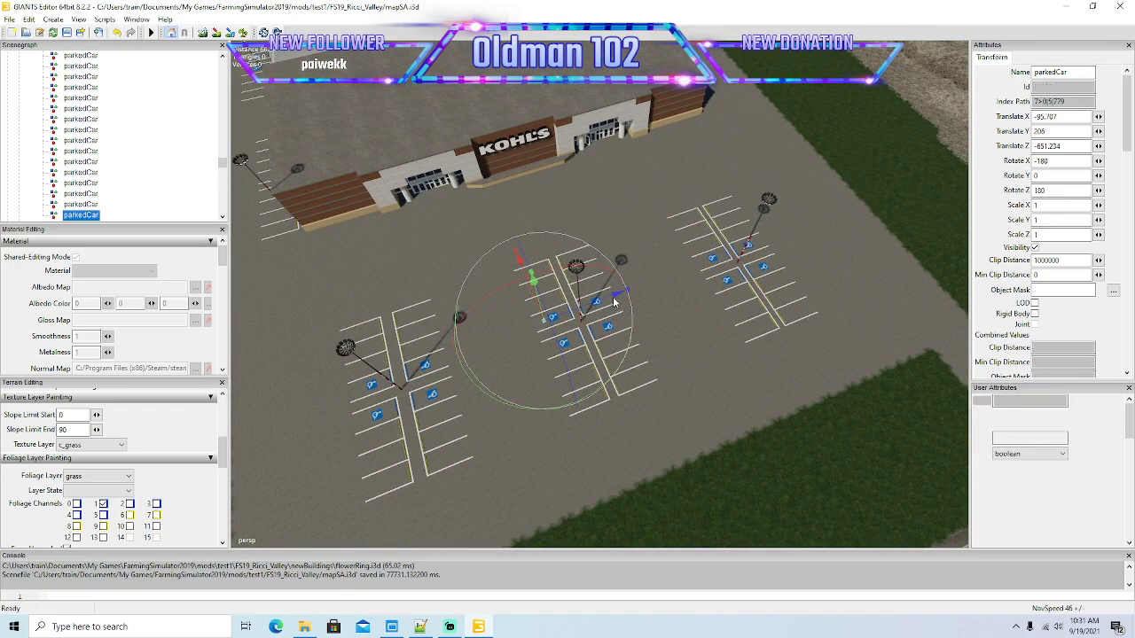
{"action": "left_click_drag", "start_coordinate": [613, 297], "coordinate": [772, 246]}
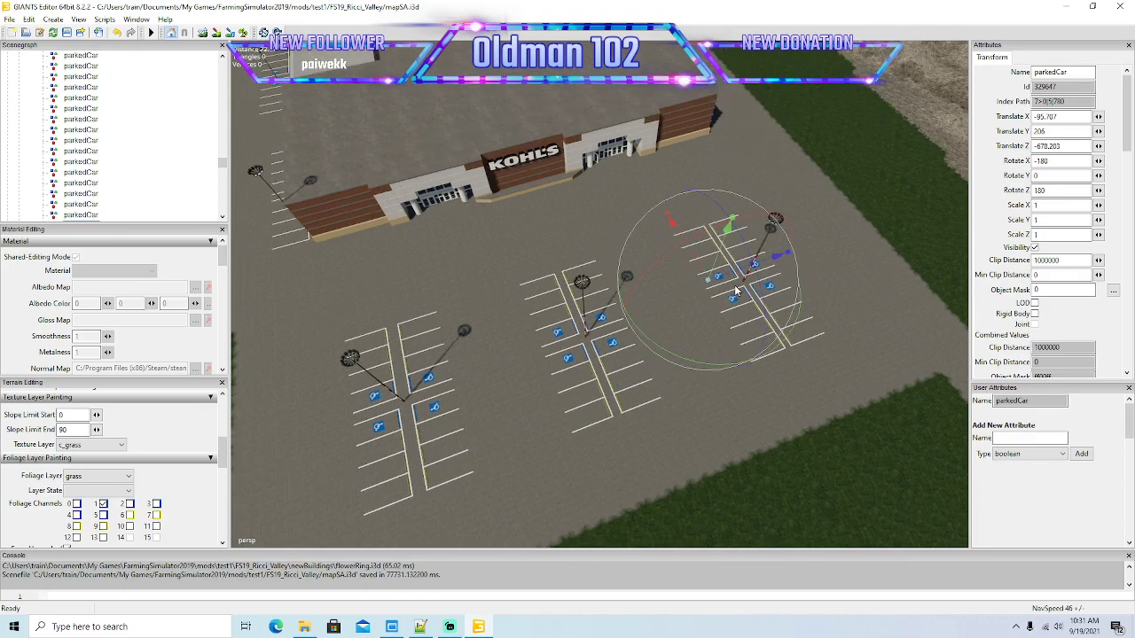
{"action": "scroll", "coordinate": [741, 273], "scroll_direction": "up", "scroll_amount": 3}
{"action": "left_click_drag", "start_coordinate": [736, 292], "coordinate": [810, 331], "text": "alt"}
{"action": "scroll", "coordinate": [741, 273], "scroll_direction": "up", "scroll_amount": 3}
{"action": "left_click_drag", "start_coordinate": [685, 319], "coordinate": [581, 280]}
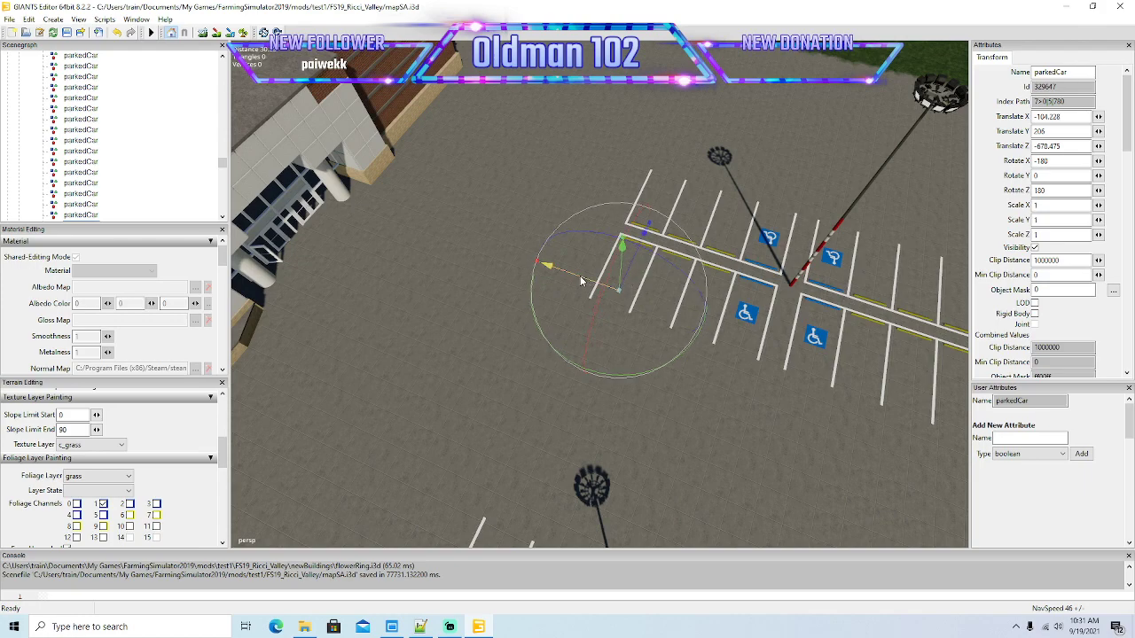
{"action": "key", "text": "ctrl+d"}
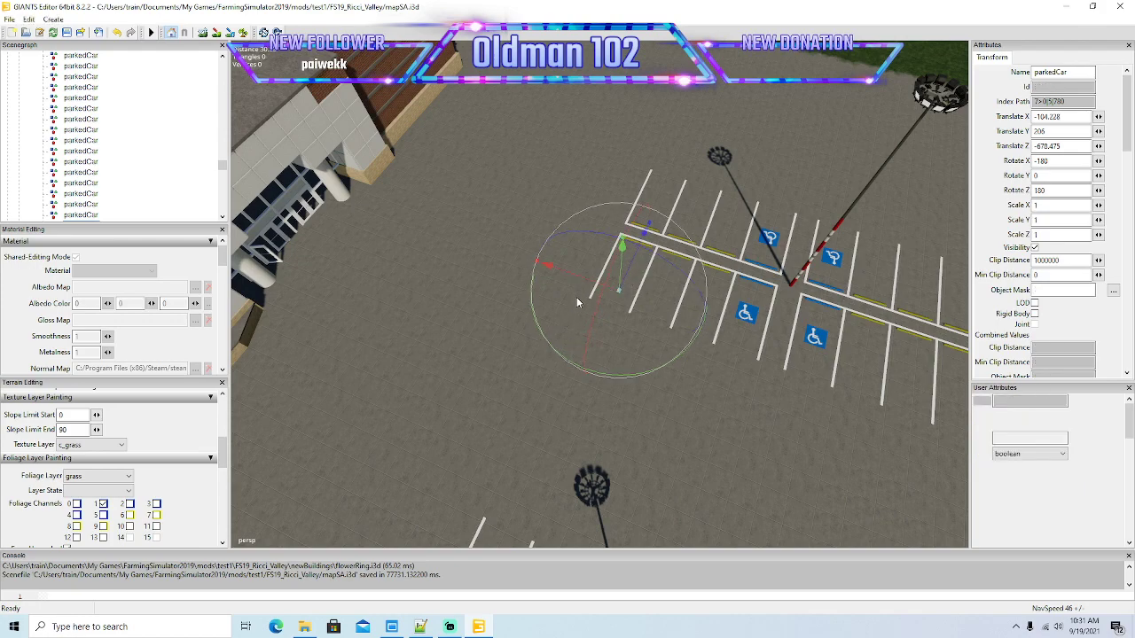
{"action": "left_click_drag", "start_coordinate": [577, 281], "coordinate": [613, 295]}
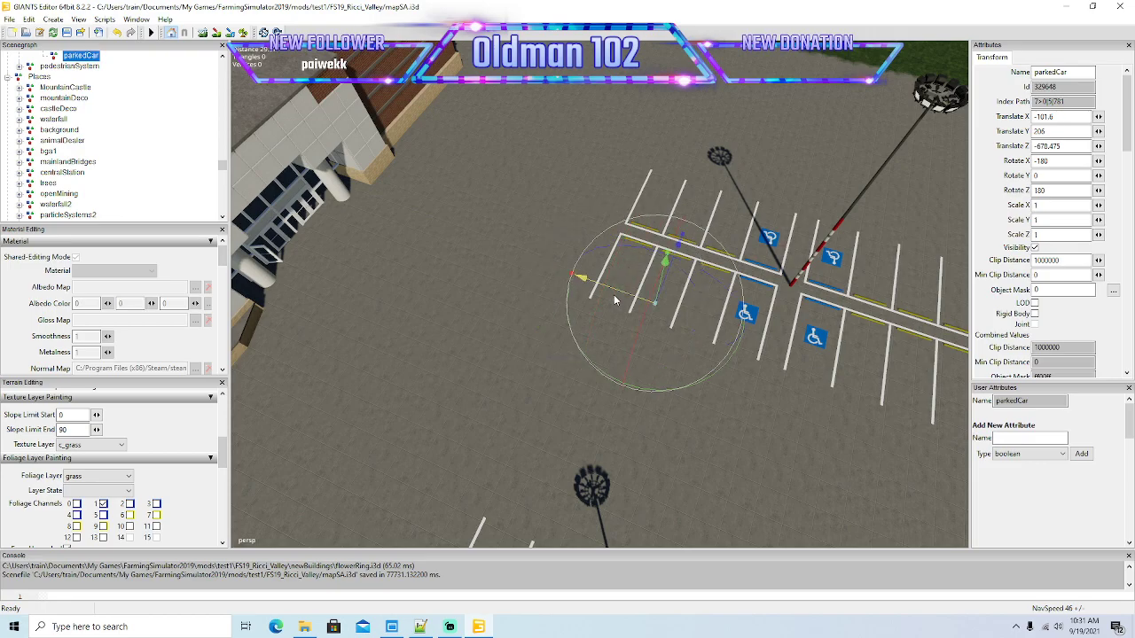
Step: Look over the map from behind Kohl's across the town to the Domino's lot and the trailers beside it
{"action": "scroll", "coordinate": [454, 324], "scroll_direction": "down", "scroll_amount": 6}
{"action": "left_click_drag", "start_coordinate": [502, 337], "coordinate": [422, 424], "text": "alt"}
{"action": "scroll", "coordinate": [517, 316], "scroll_direction": "up", "scroll_amount": 8}
{"action": "scroll", "coordinate": [421, 422], "scroll_direction": "down", "scroll_amount": 5}
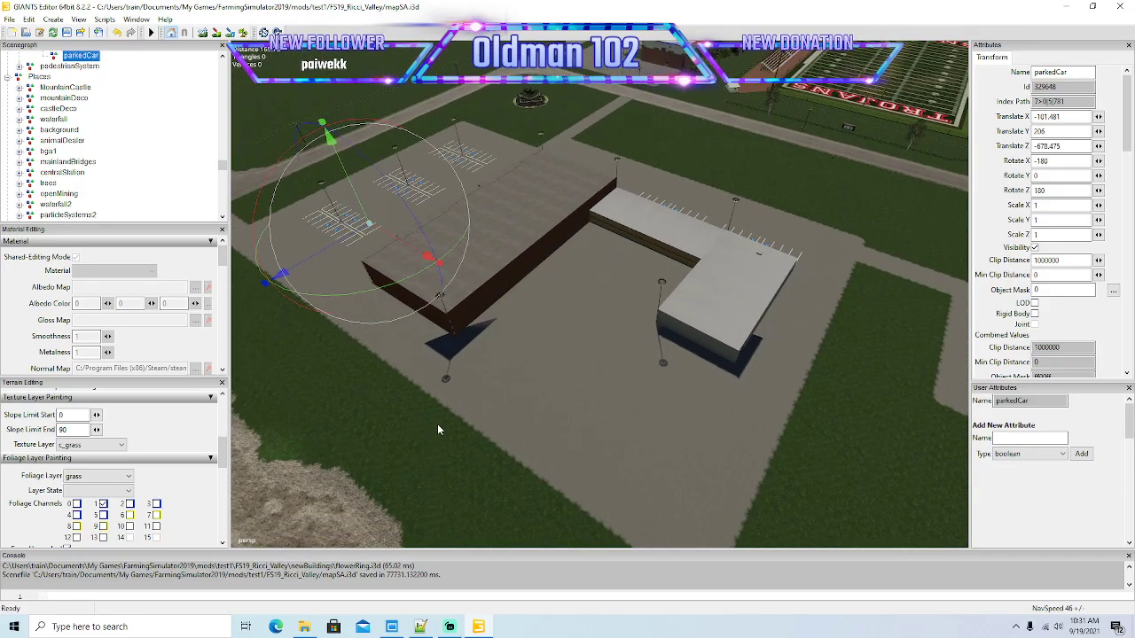
{"action": "left_click_drag", "start_coordinate": [548, 390], "coordinate": [511, 389], "text": "alt"}
{"action": "scroll", "coordinate": [497, 390], "scroll_direction": "up", "scroll_amount": 3}
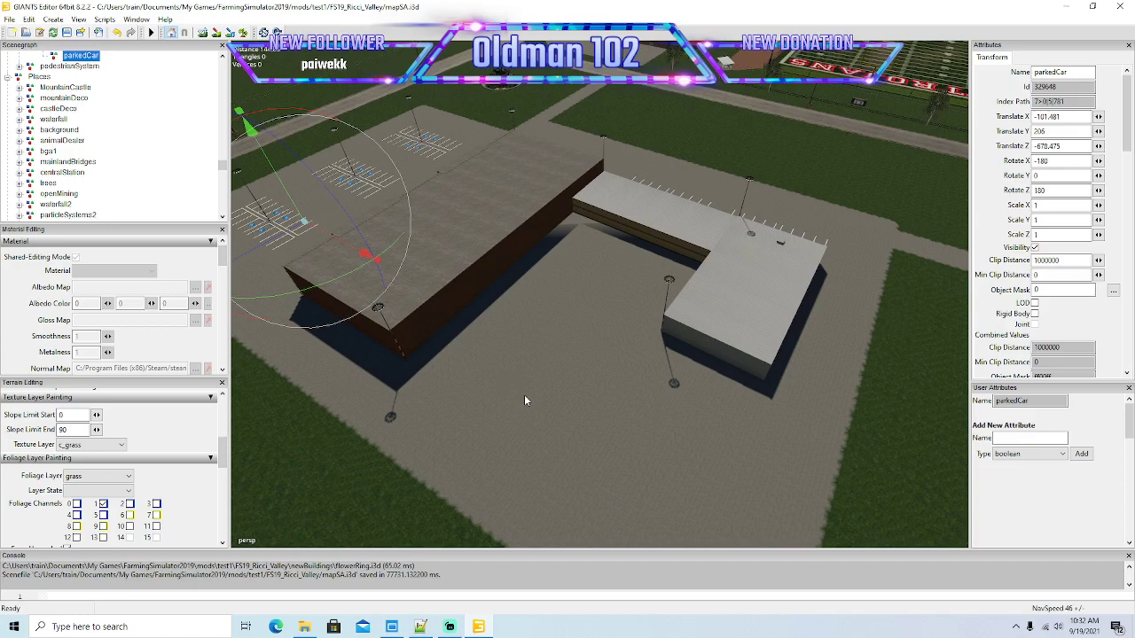
{"action": "right_click_drag", "start_coordinate": [573, 418], "coordinate": [569, 304]}
{"action": "scroll", "coordinate": [569, 304], "scroll_direction": "up", "scroll_amount": 5}
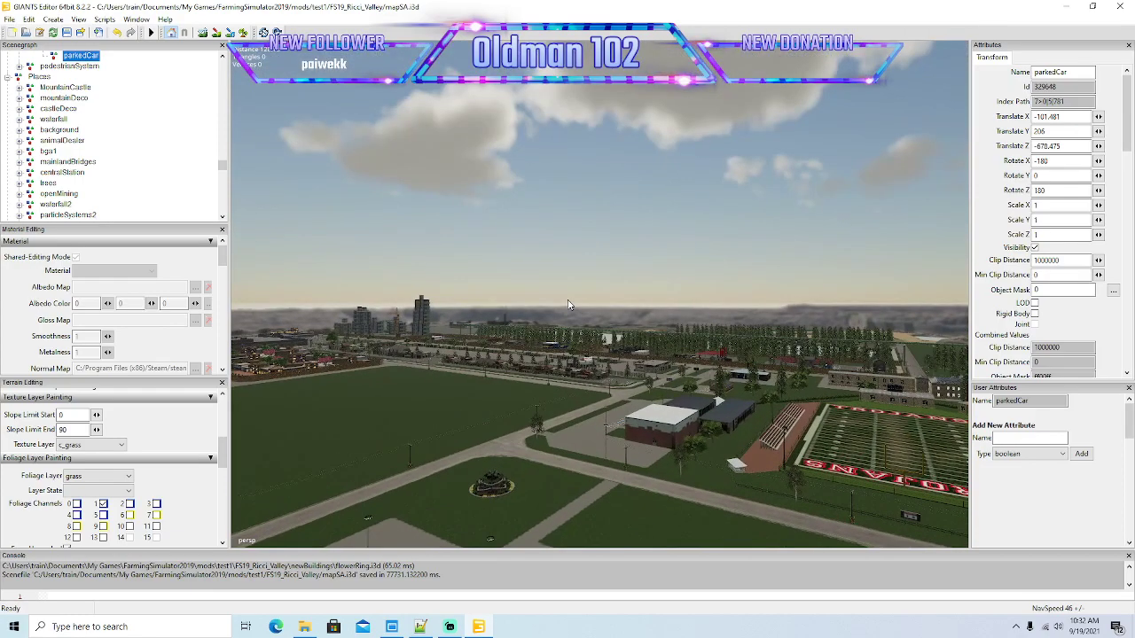
{"action": "left_click_drag", "start_coordinate": [568, 305], "coordinate": [555, 313], "text": "alt"}
{"action": "scroll", "coordinate": [555, 313], "scroll_direction": "up", "scroll_amount": 5}
{"action": "scroll", "coordinate": [556, 313], "scroll_direction": "up", "scroll_amount": 6}
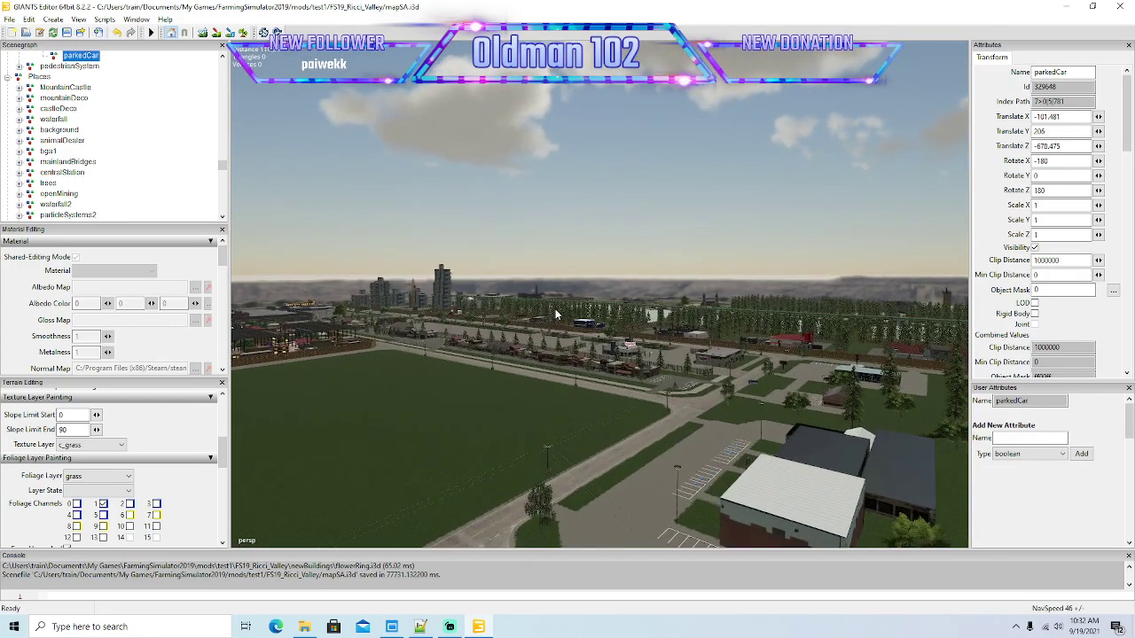
{"action": "scroll", "coordinate": [558, 313], "scroll_direction": "up", "scroll_amount": 8}
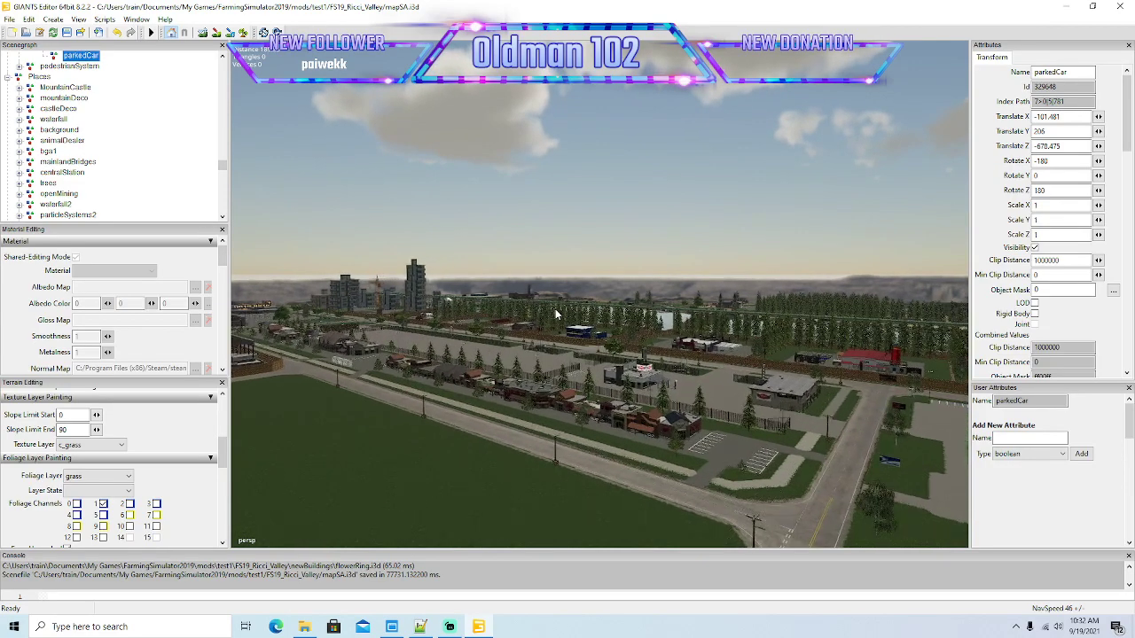
{"action": "scroll", "coordinate": [573, 314], "scroll_direction": "up", "scroll_amount": 8}
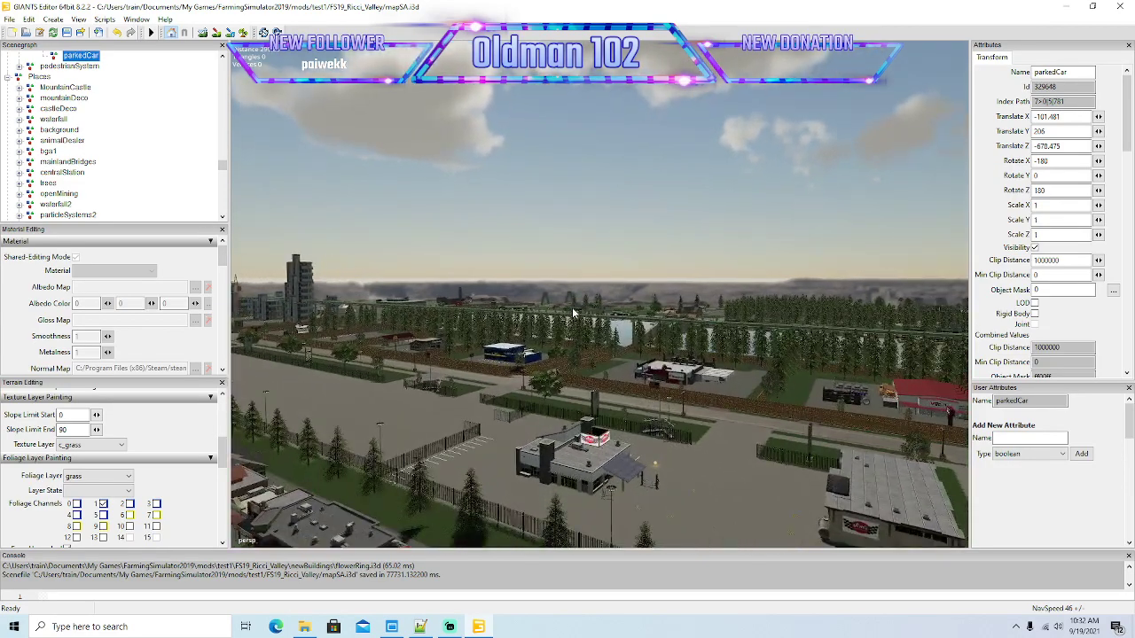
{"action": "scroll", "coordinate": [631, 330], "scroll_direction": "up", "scroll_amount": 8}
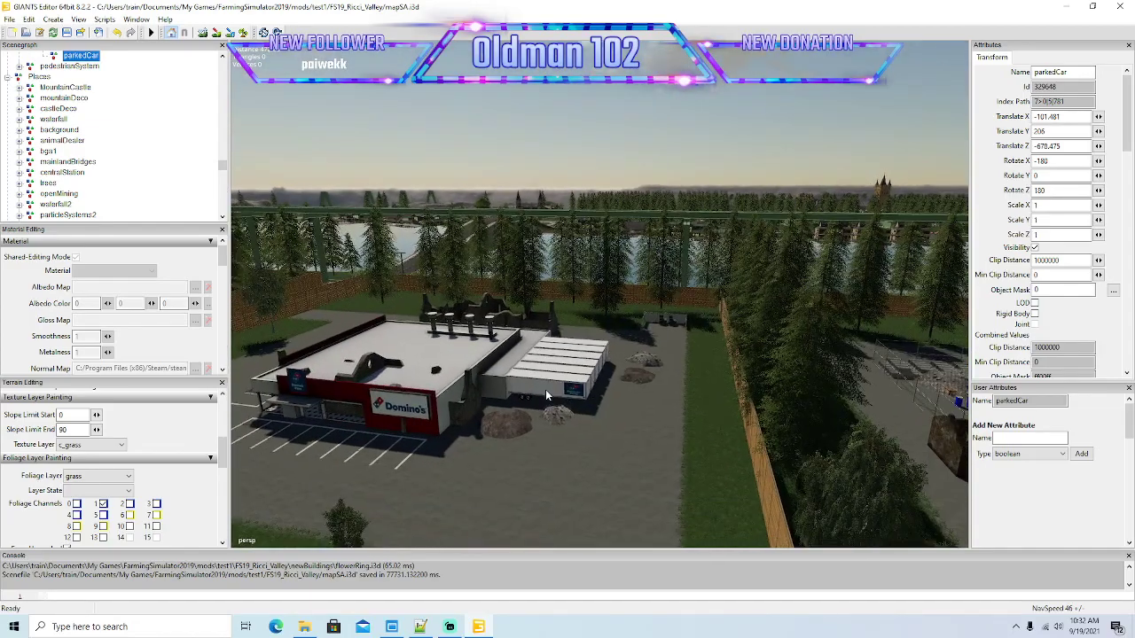
Step: Export the first fritolayTrailer beside Domino's with its files as traulerDG in newBuildings, keeping the parent directory structure and game relative paths
{"action": "left_click", "coordinate": [546, 390]}
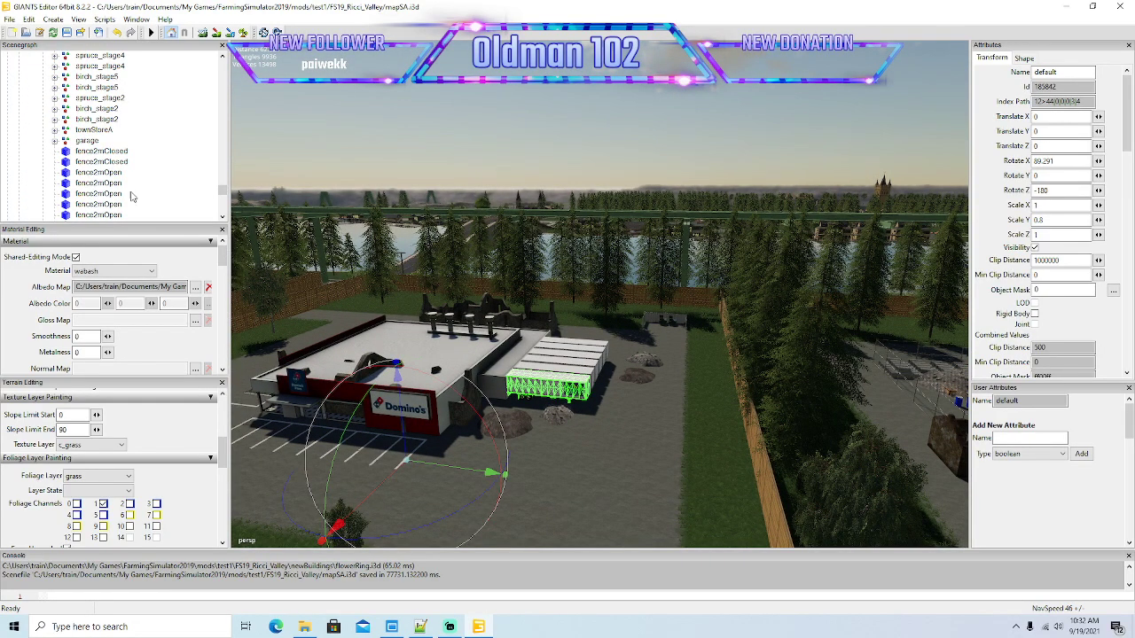
{"action": "left_click", "coordinate": [601, 483]}
{"action": "left_click", "coordinate": [537, 386]}
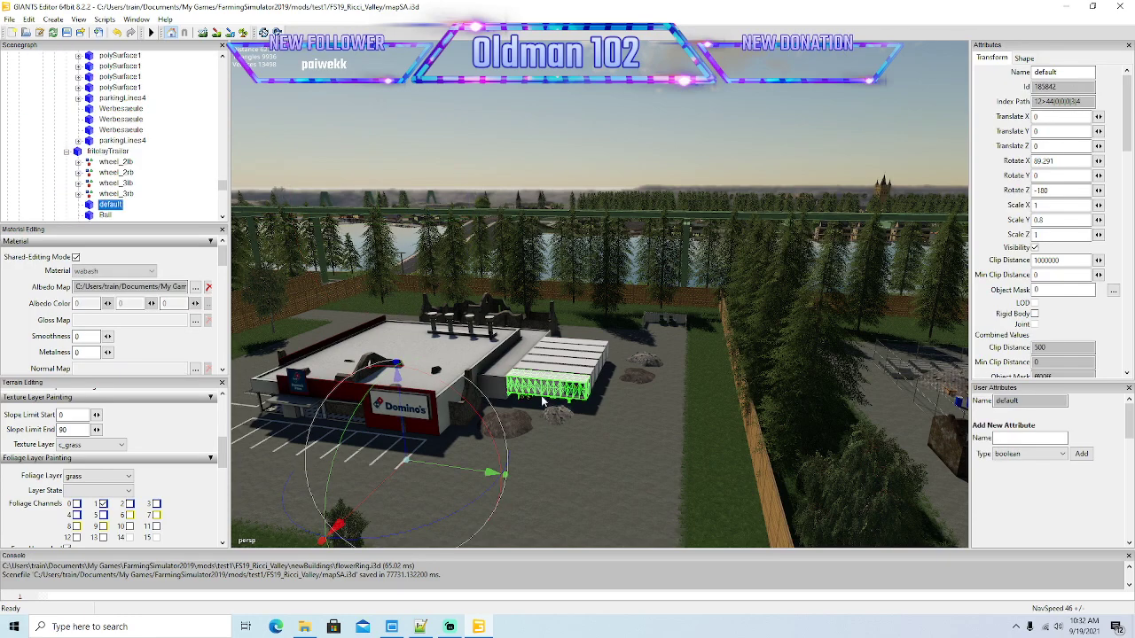
{"action": "left_click", "coordinate": [76, 153]}
{"action": "left_click", "coordinate": [67, 153]}
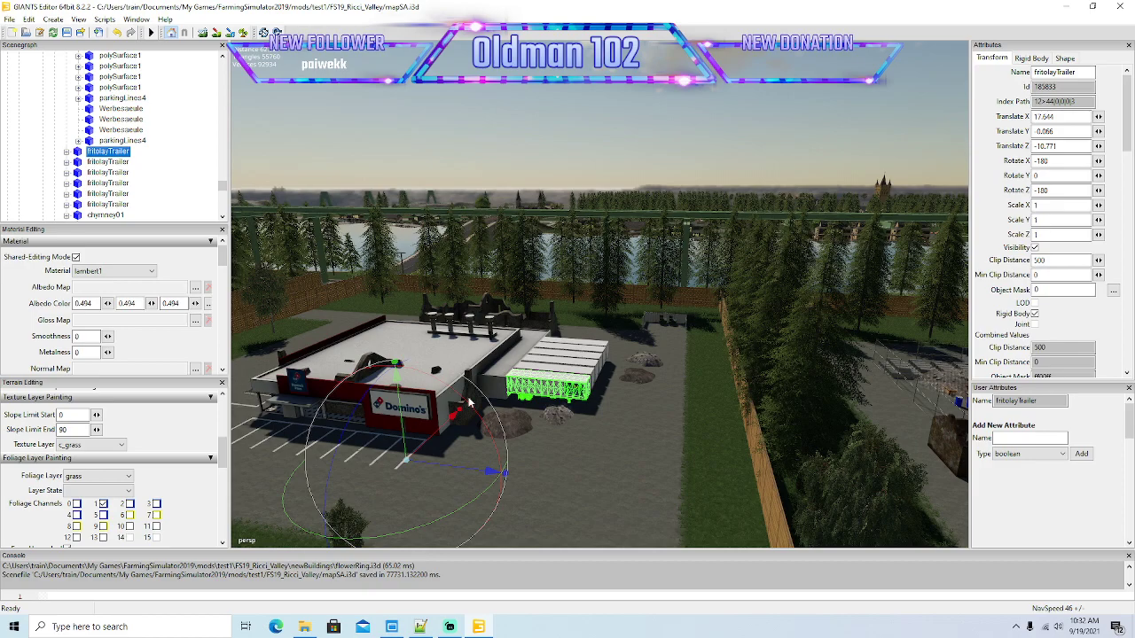
{"action": "left_click", "coordinate": [9, 20]}
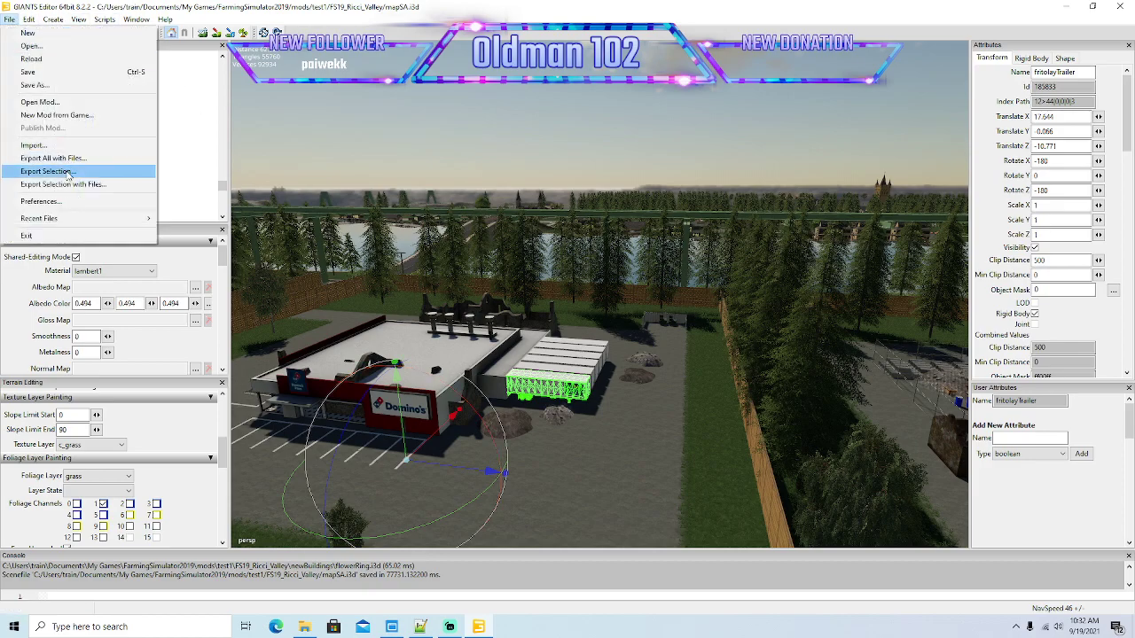
{"action": "left_click", "coordinate": [63, 184]}
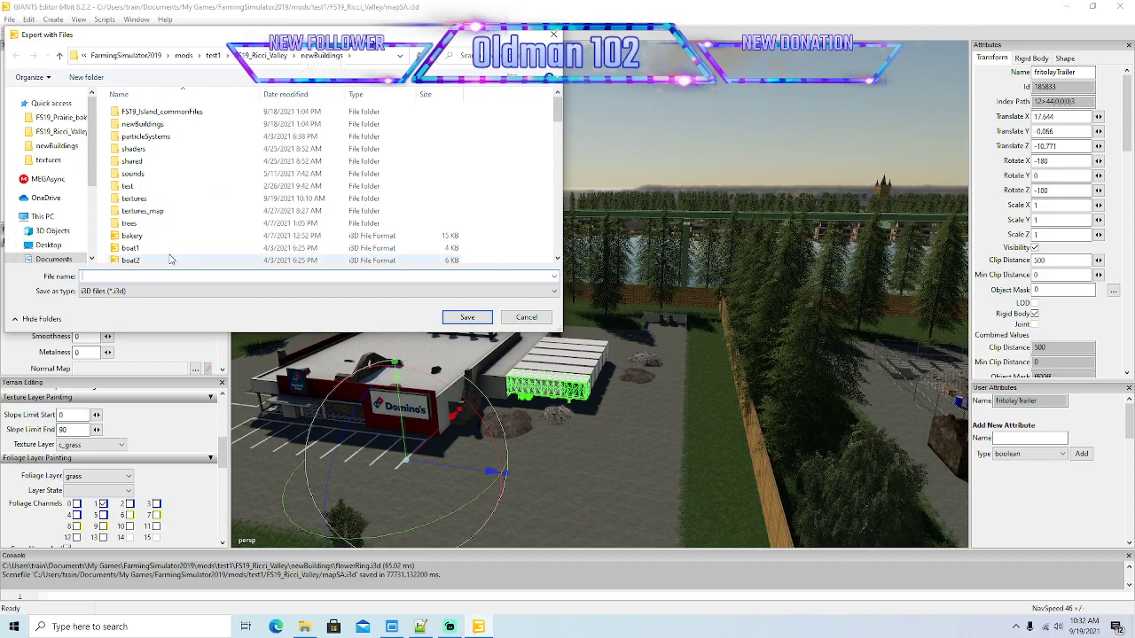
{"action": "type", "text": "trau"}
{"action": "key", "text": "Return"}
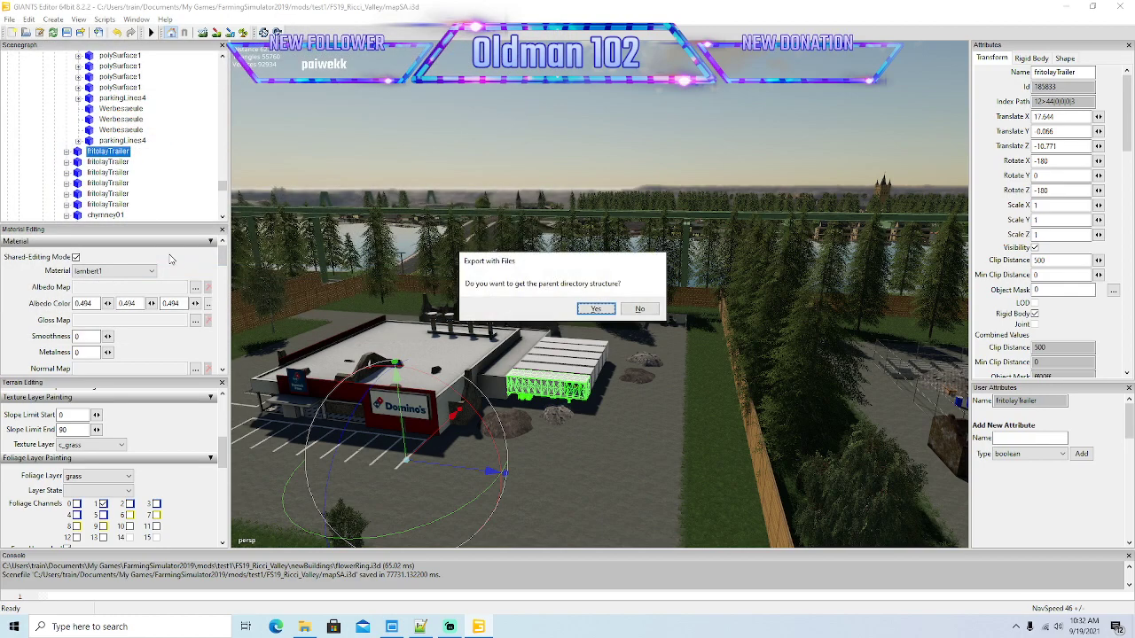
{"action": "left_click", "coordinate": [596, 309]}
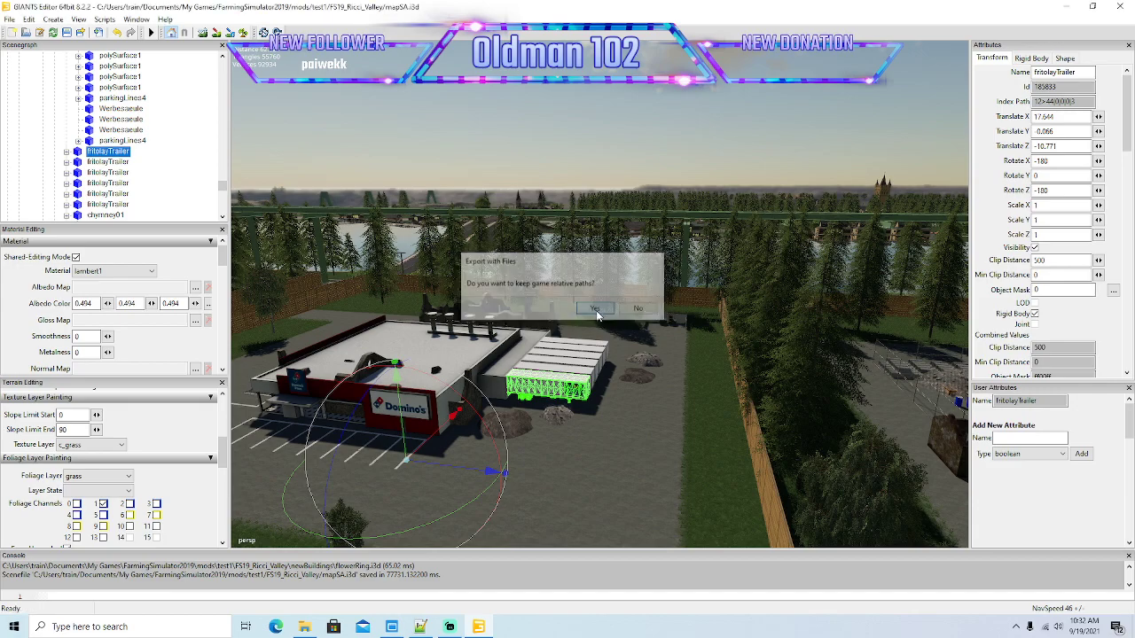
Step: Export the same fritolayTrailer with its files again as trailerKohls, keeping the parent directory structure and game relative paths
{"action": "left_click", "coordinate": [11, 19]}
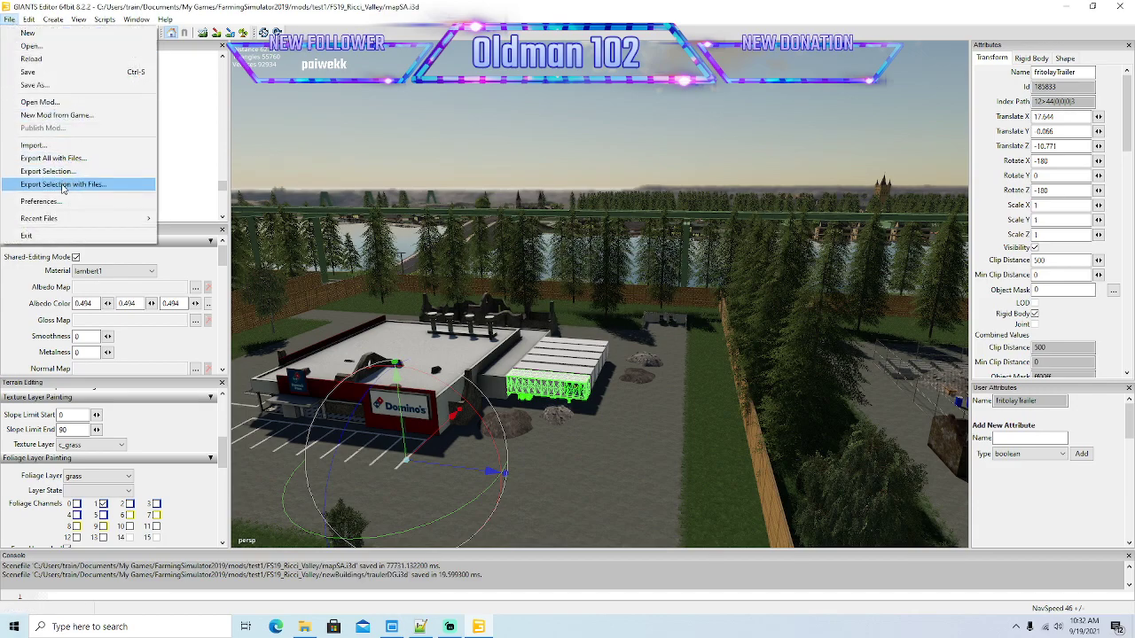
{"action": "left_click", "coordinate": [66, 185]}
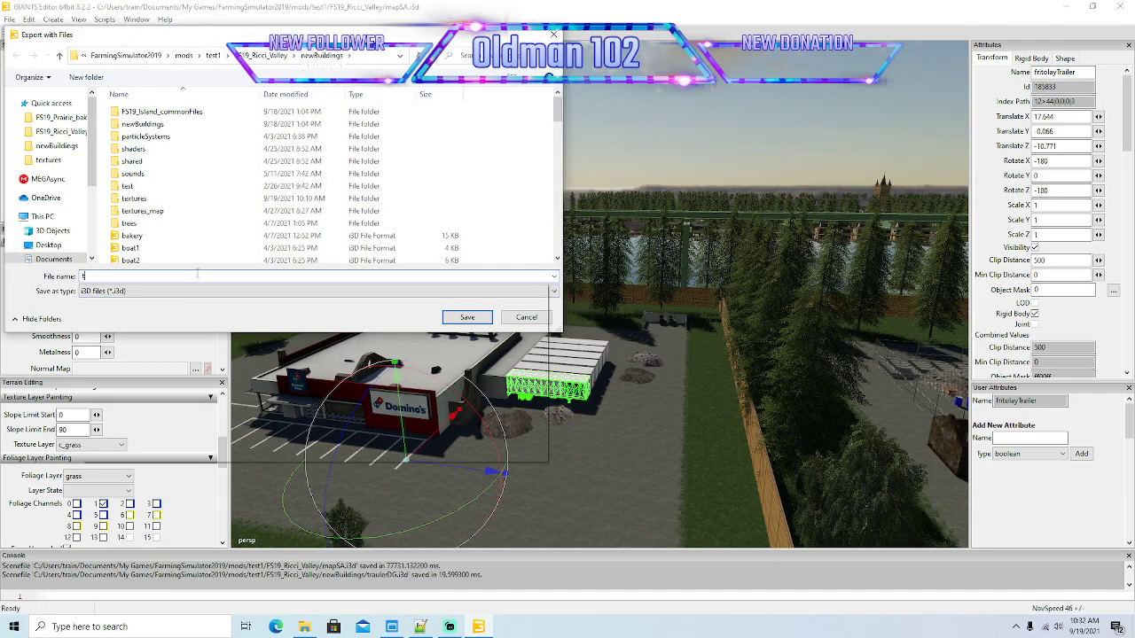
{"action": "type", "text": "trailerKohls"}
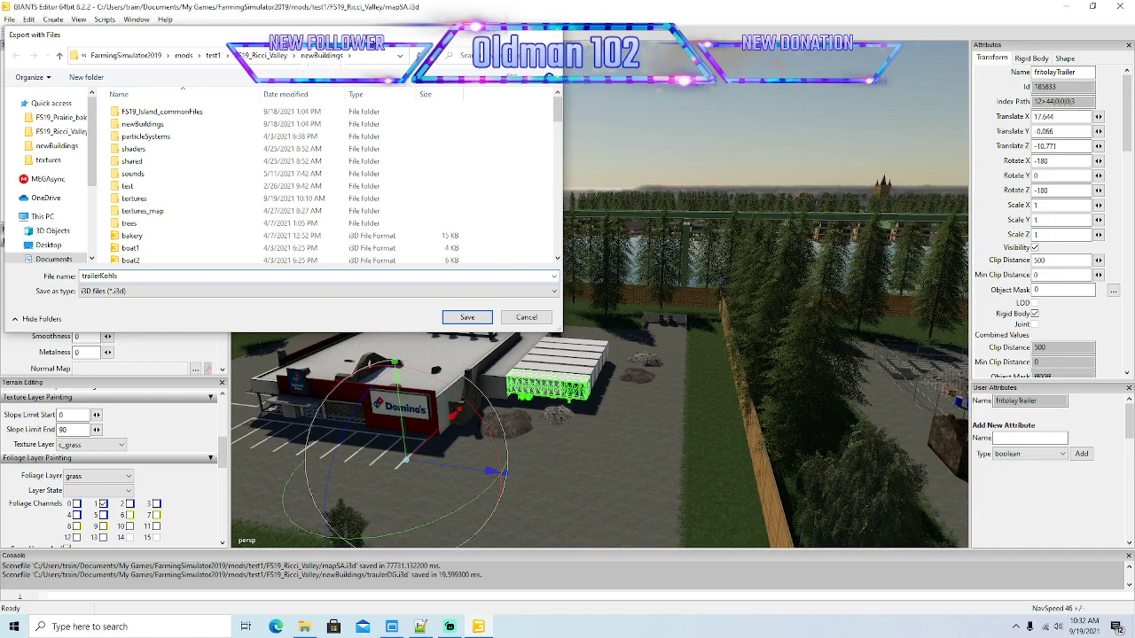
{"action": "key", "text": "Return"}
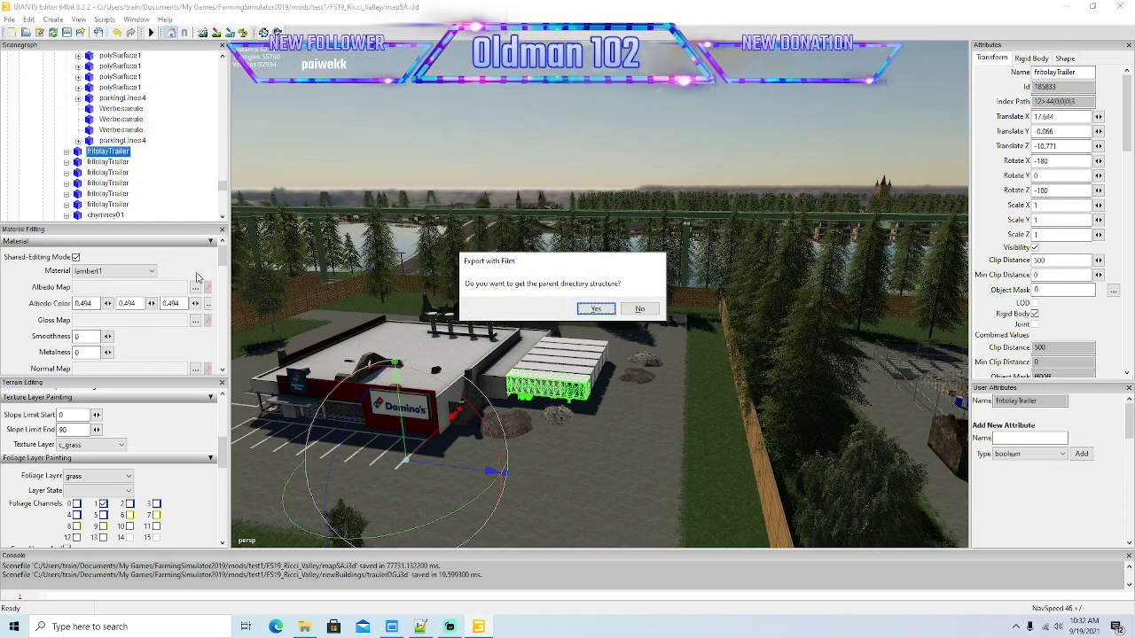
{"action": "left_click", "coordinate": [597, 313]}
{"action": "left_click", "coordinate": [597, 312]}
{"action": "left_click_drag", "start_coordinate": [644, 340], "coordinate": [358, 327], "text": "alt"}
{"action": "scroll", "coordinate": [390, 325], "scroll_direction": "up", "scroll_amount": 5}
{"action": "scroll", "coordinate": [358, 327], "scroll_direction": "up", "scroll_amount": 10}
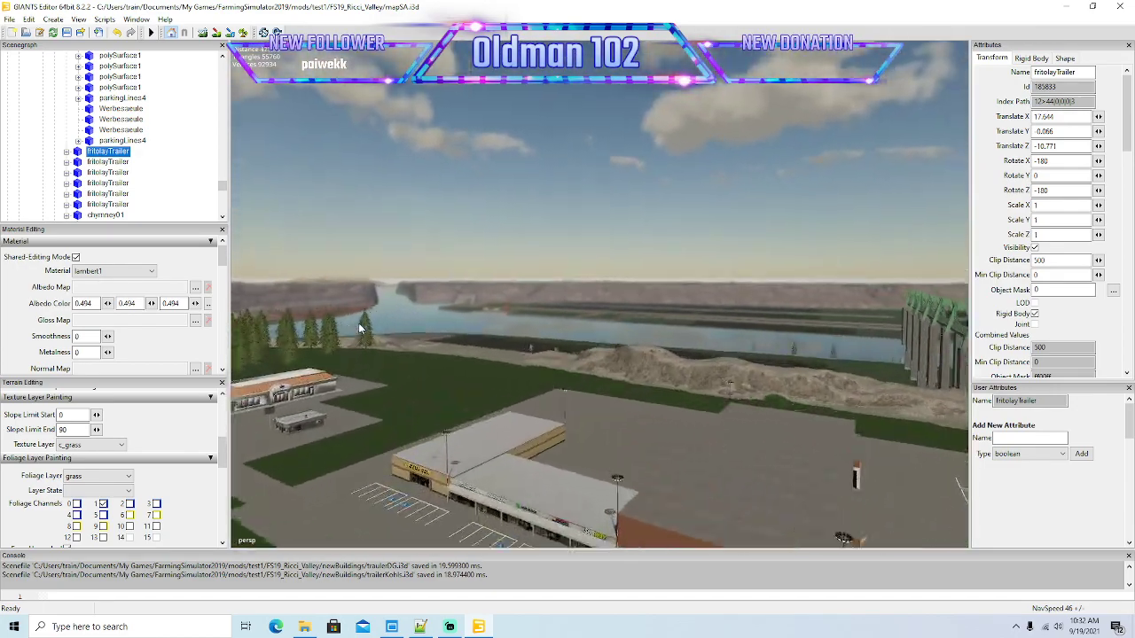
{"action": "right_click_drag", "start_coordinate": [359, 328], "coordinate": [413, 386]}
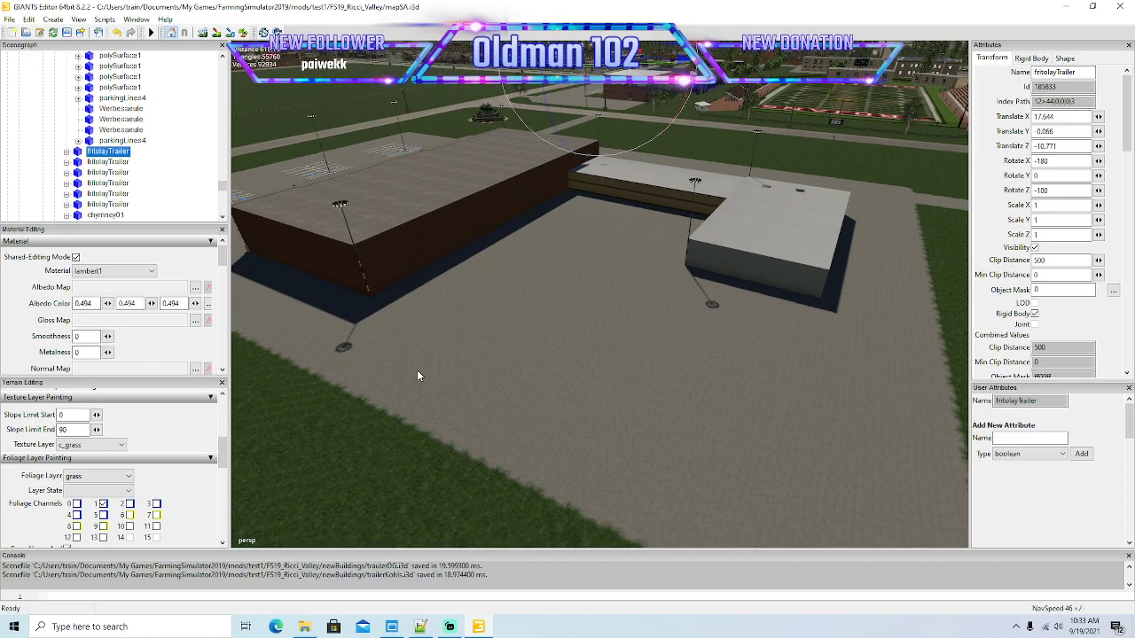
Step: Switch to File Explorer and open the exported trailerKohls i3D file from the newBuildings folder in Notepad++
{"action": "left_click", "coordinate": [1065, 6]}
{"action": "left_click_drag", "start_coordinate": [430, 118], "coordinate": [437, 117]}
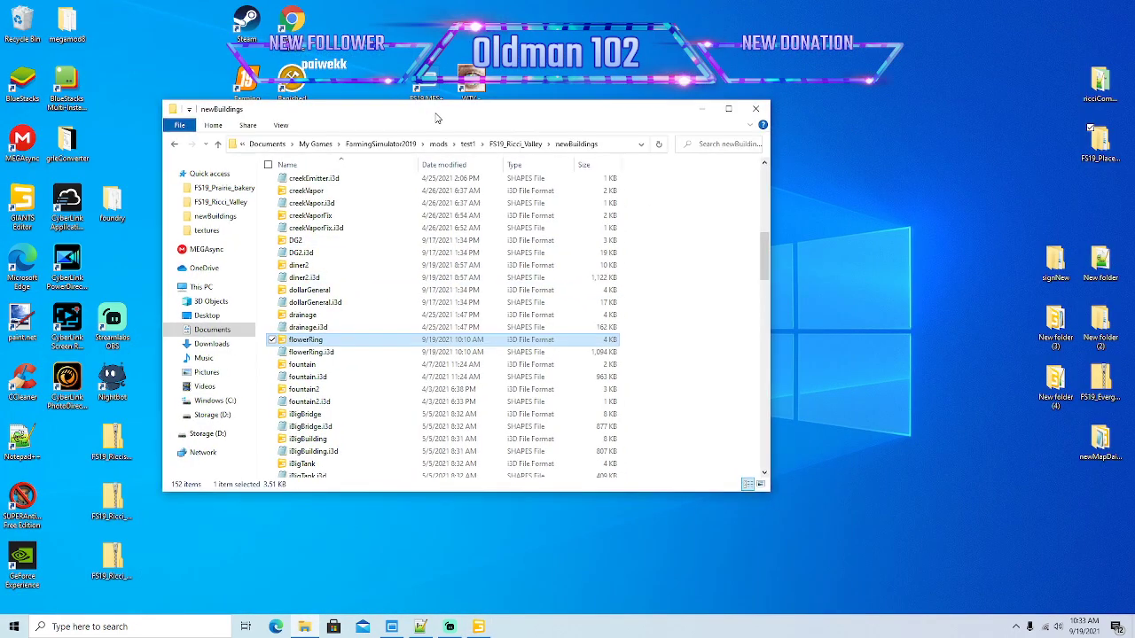
{"action": "scroll", "coordinate": [342, 348], "scroll_direction": "down", "scroll_amount": 7}
{"action": "scroll", "coordinate": [341, 346], "scroll_direction": "up", "scroll_amount": 15}
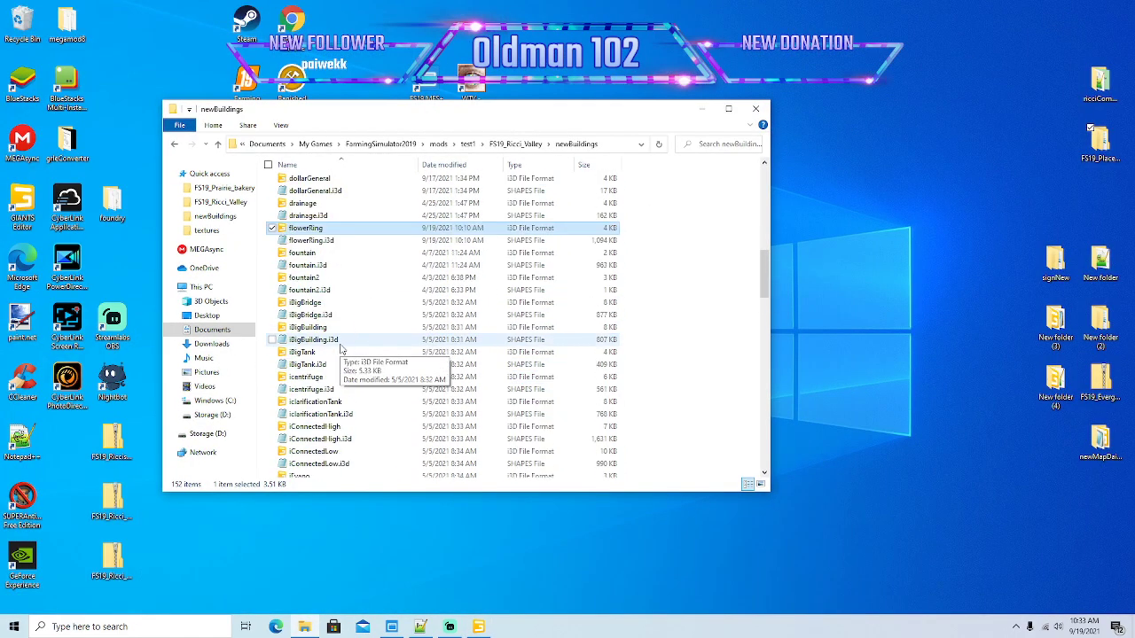
{"action": "scroll", "coordinate": [341, 343], "scroll_direction": "down", "scroll_amount": 20}
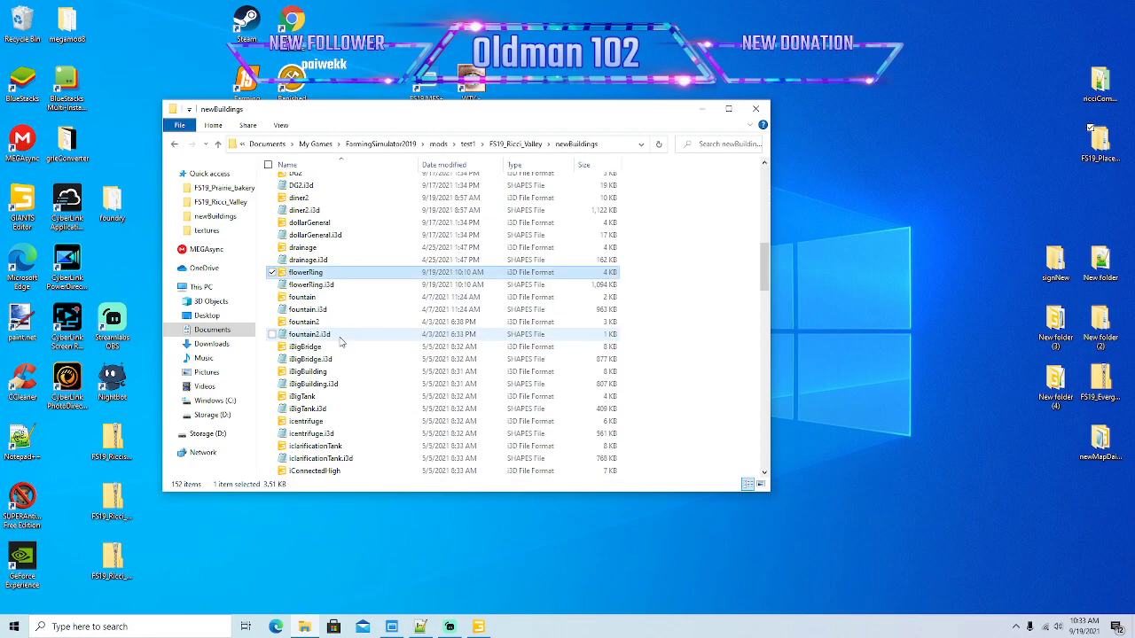
{"action": "scroll", "coordinate": [342, 343], "scroll_direction": "down", "scroll_amount": 8}
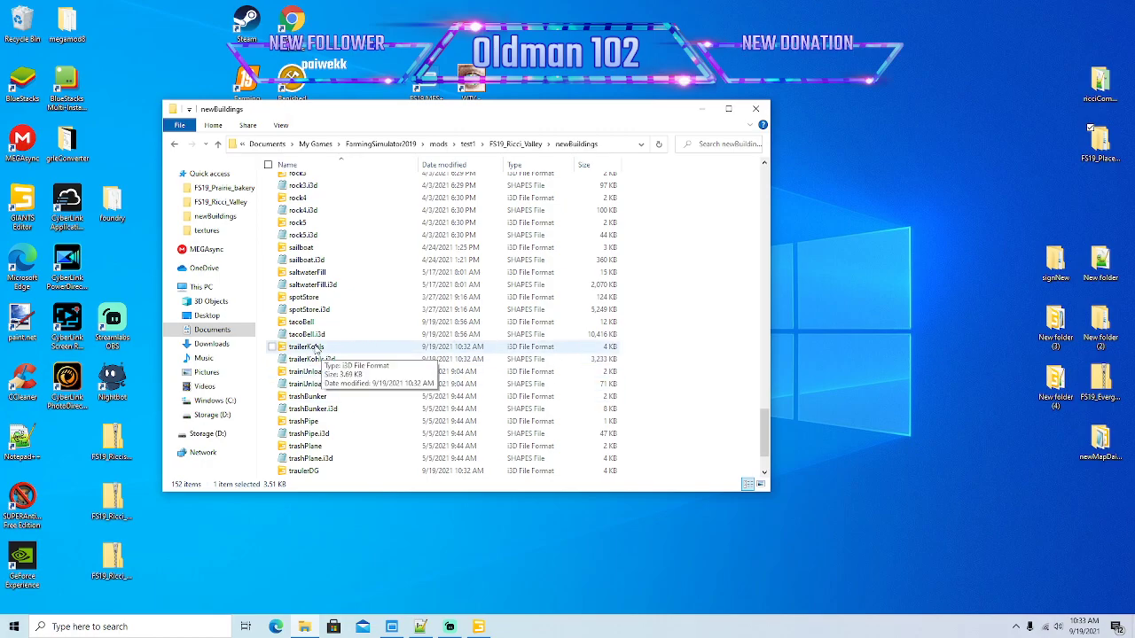
{"action": "right_click", "coordinate": [312, 346]}
{"action": "left_click", "coordinate": [413, 139]}
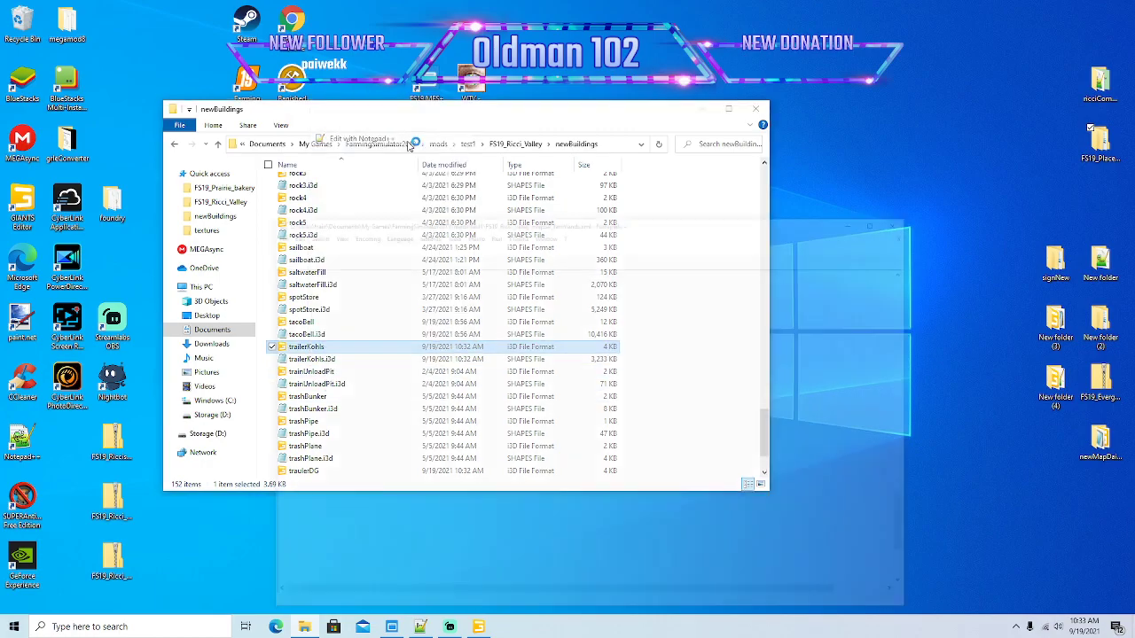
Step: Look through the newBuildings folder in File Explorer, and go up to its parent folder FS19_Ricci_Valley
{"action": "left_click", "coordinate": [678, 111]}
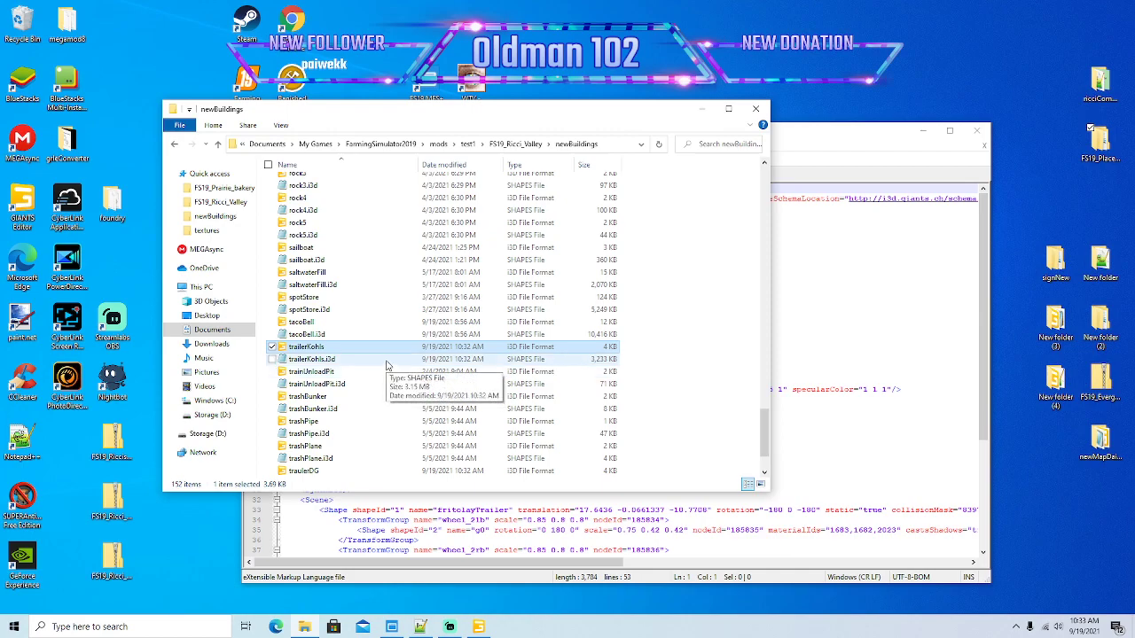
{"action": "scroll", "coordinate": [386, 366], "scroll_direction": "down", "scroll_amount": 2}
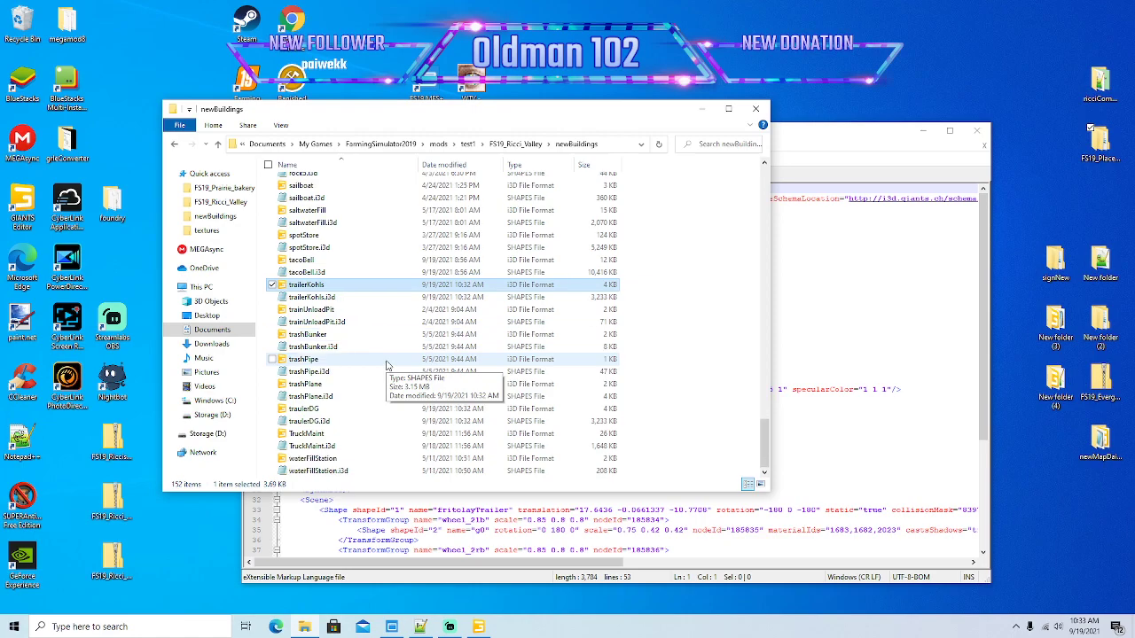
{"action": "scroll", "coordinate": [387, 364], "scroll_direction": "up", "scroll_amount": 15}
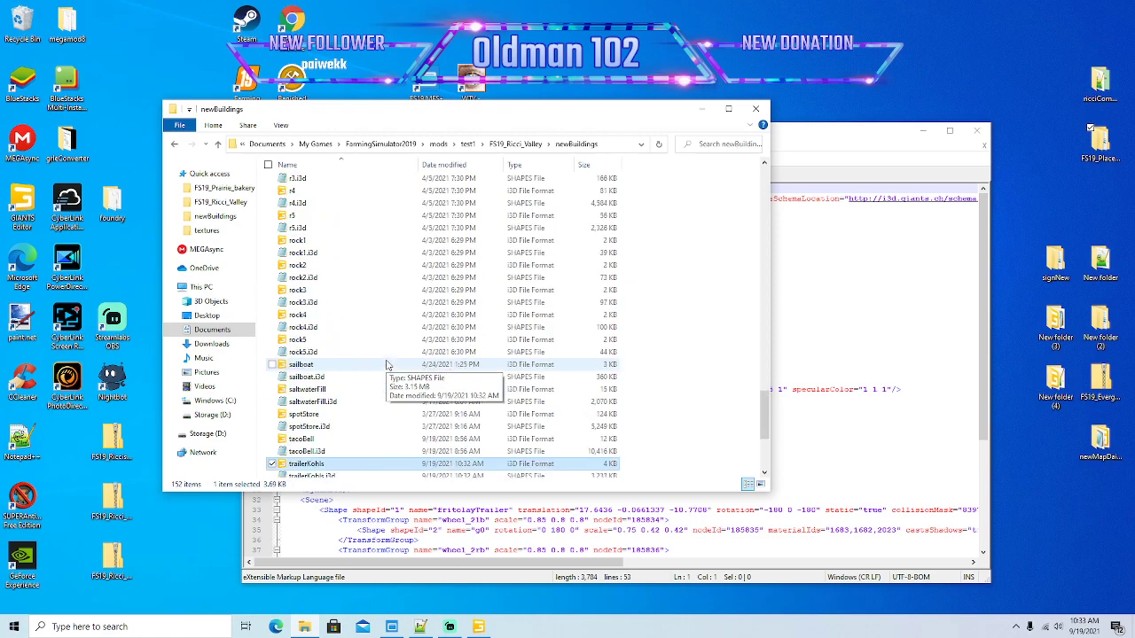
{"action": "scroll", "coordinate": [386, 364], "scroll_direction": "up", "scroll_amount": 15}
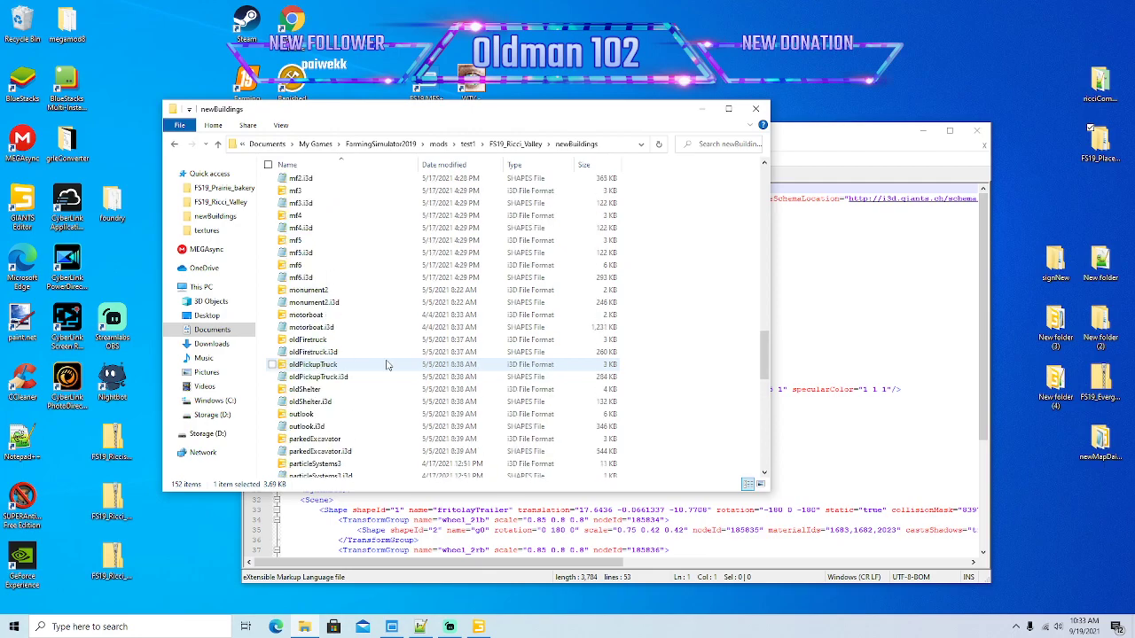
{"action": "scroll", "coordinate": [386, 365], "scroll_direction": "up", "scroll_amount": 15}
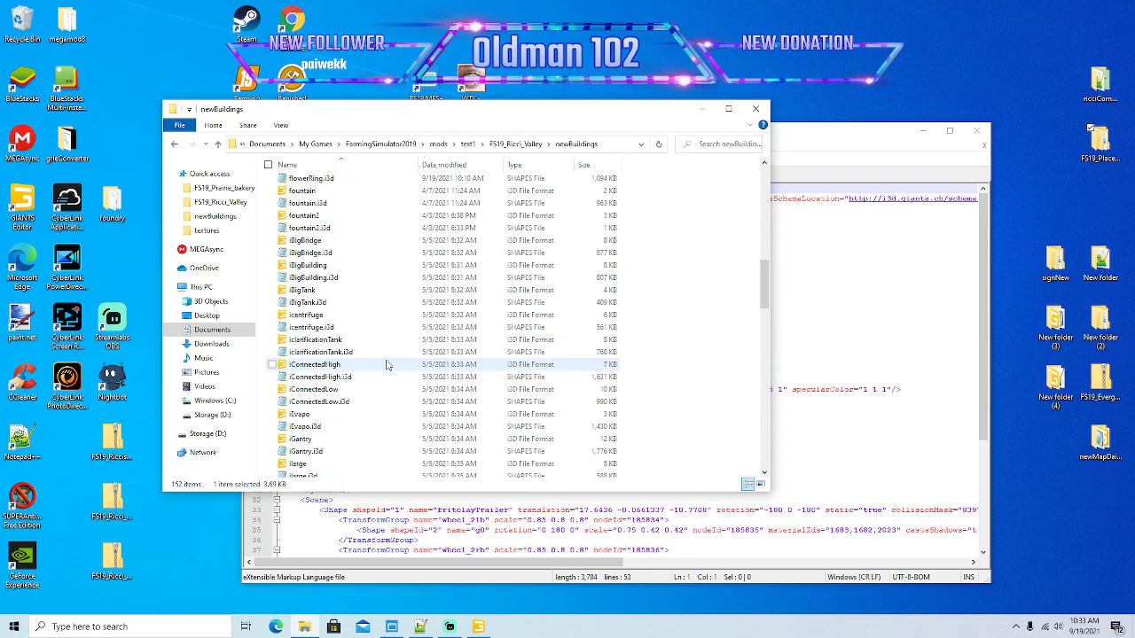
{"action": "scroll", "coordinate": [386, 365], "scroll_direction": "down", "scroll_amount": 15}
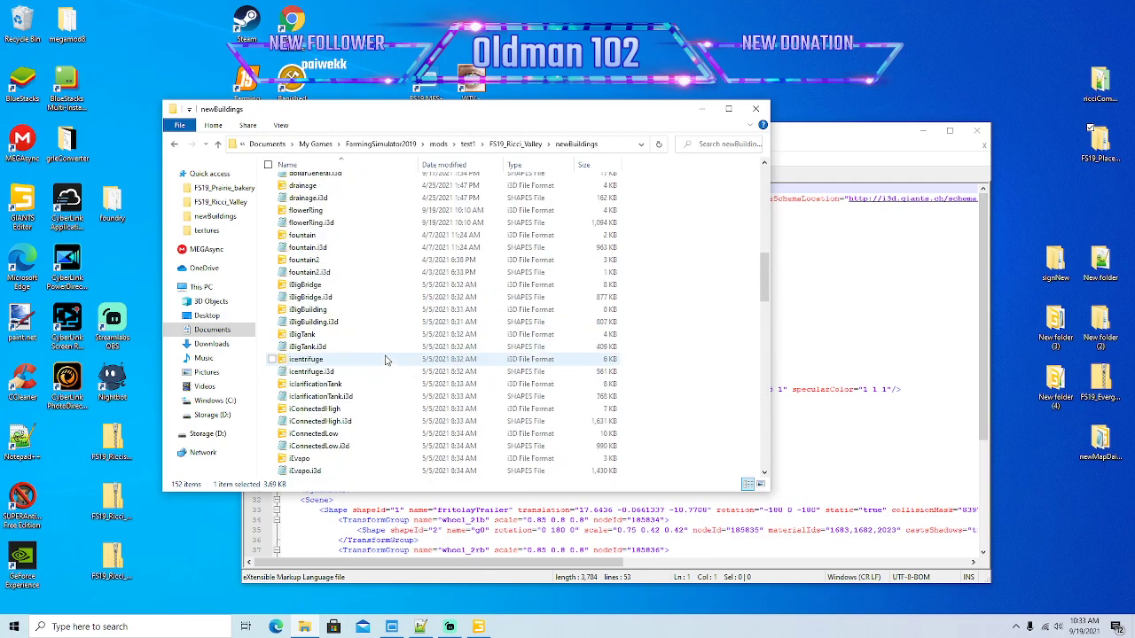
{"action": "left_click", "coordinate": [518, 147]}
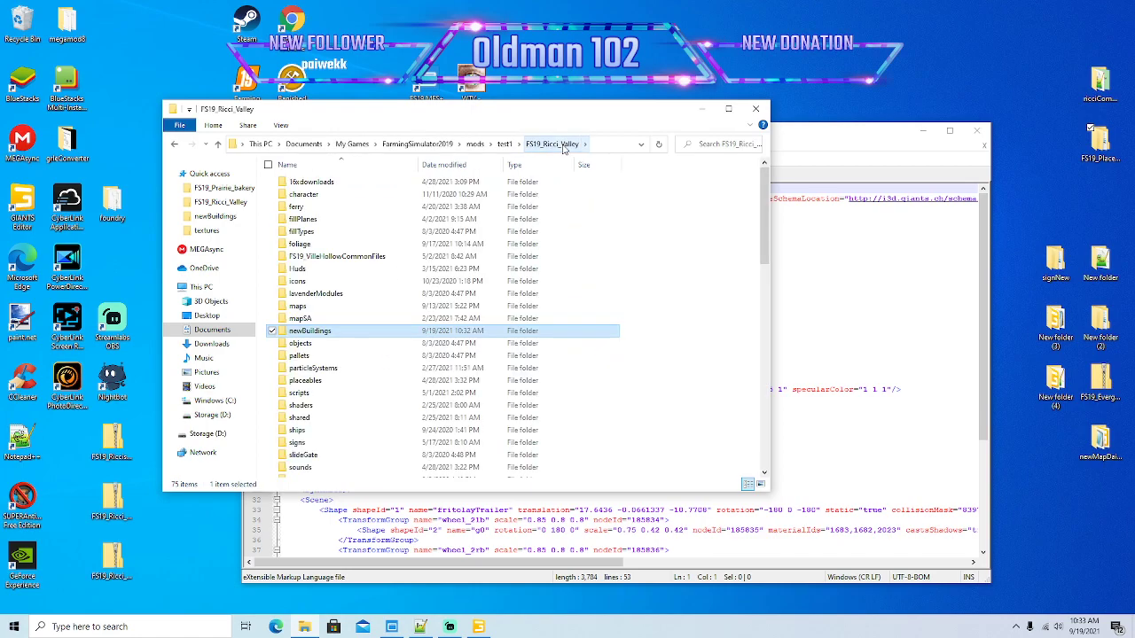
Step: Open traulerDG.i3d from the newBuildings folder in Notepad++ to read its texture file references
{"action": "double_click", "coordinate": [357, 336]}
{"action": "scroll", "coordinate": [359, 332], "scroll_direction": "down", "scroll_amount": 10}
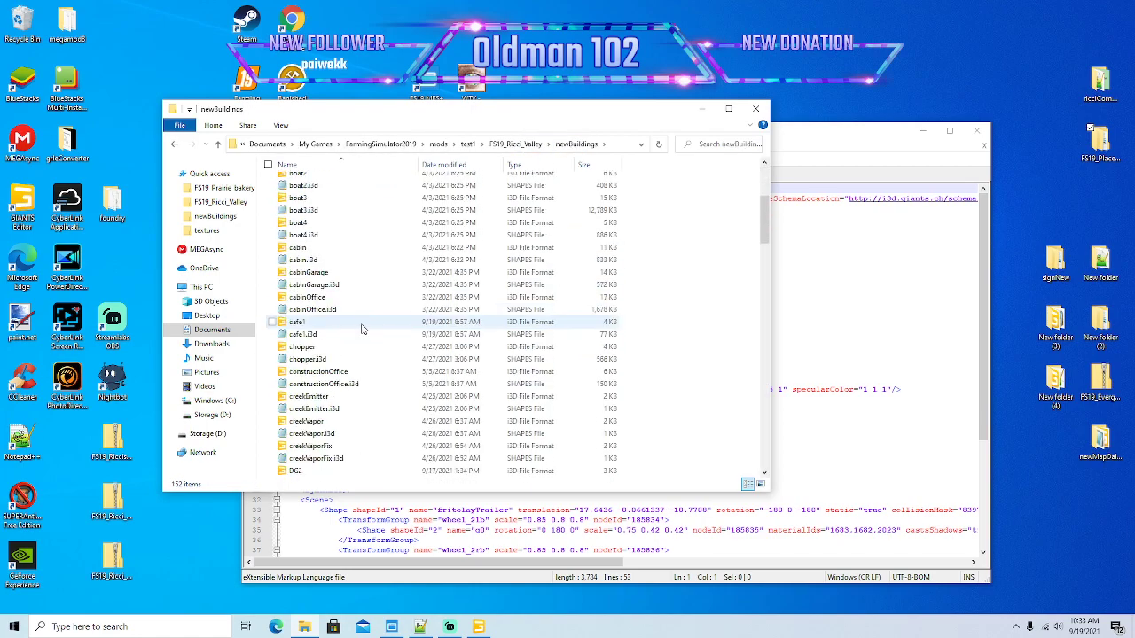
{"action": "scroll", "coordinate": [361, 327], "scroll_direction": "down", "scroll_amount": 15}
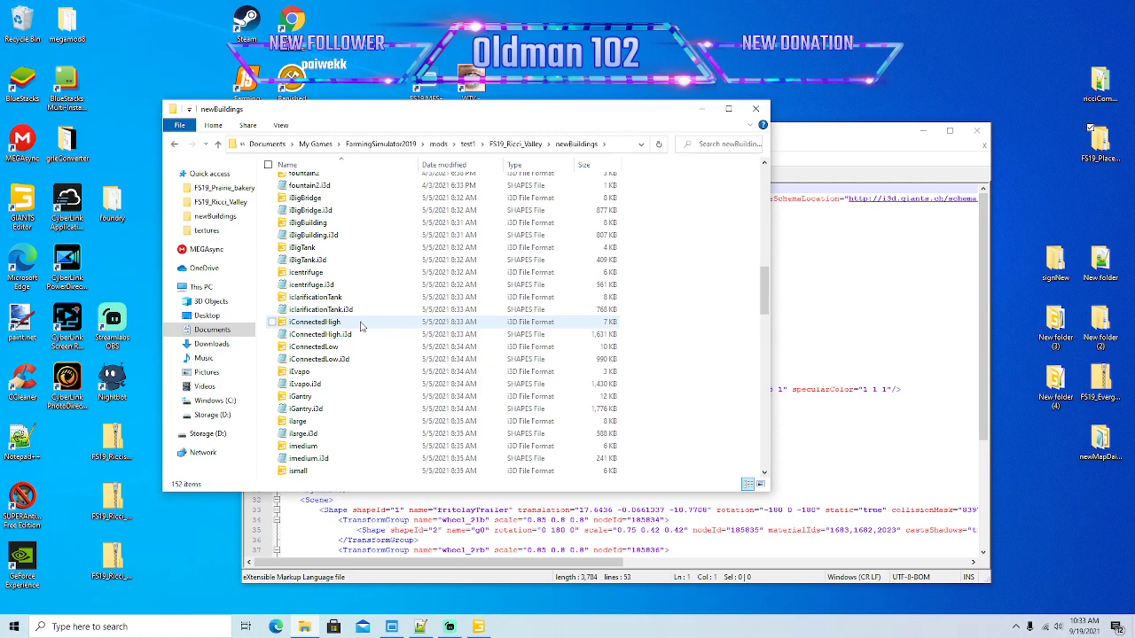
{"action": "scroll", "coordinate": [361, 326], "scroll_direction": "down", "scroll_amount": 12}
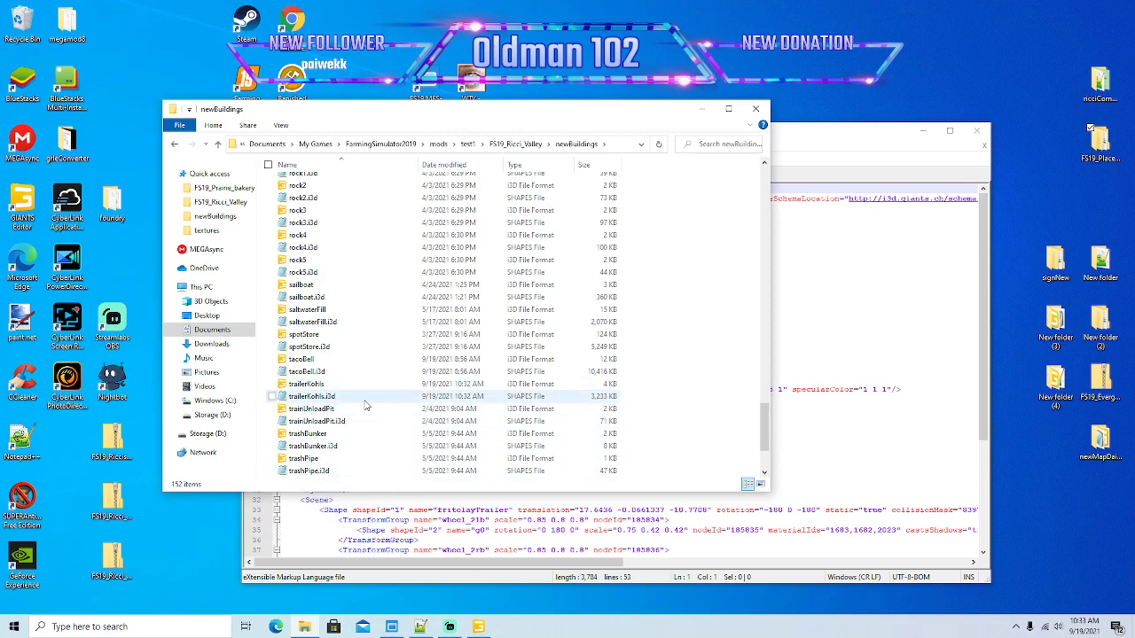
{"action": "scroll", "coordinate": [362, 404], "scroll_direction": "down", "scroll_amount": 3}
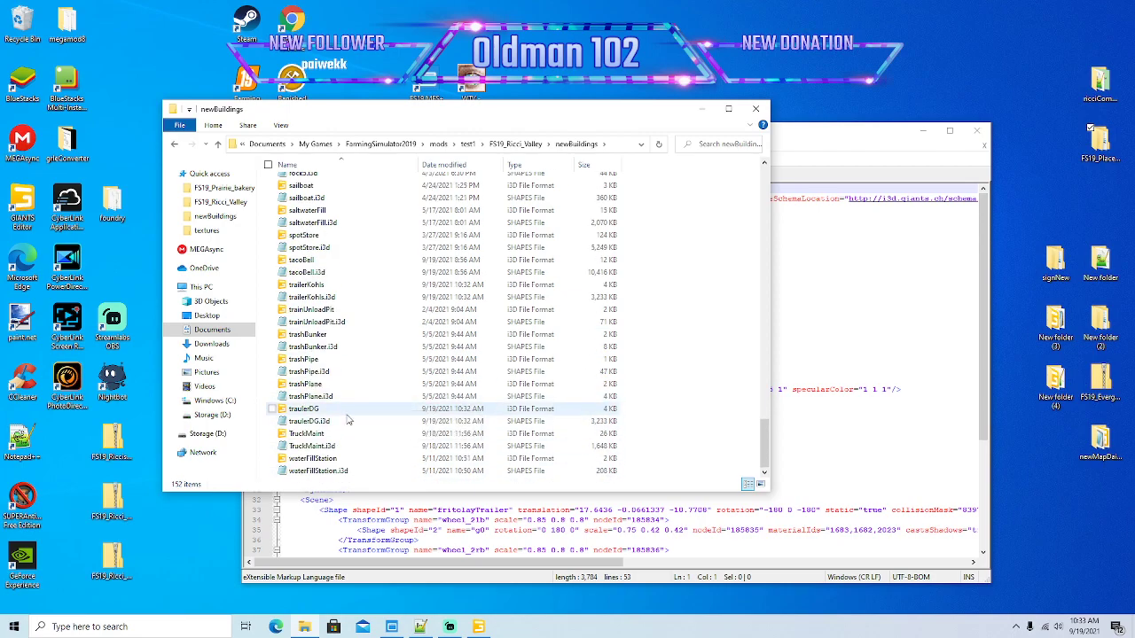
{"action": "left_click", "coordinate": [310, 413]}
{"action": "right_click", "coordinate": [310, 415]}
{"action": "left_click", "coordinate": [373, 206]}
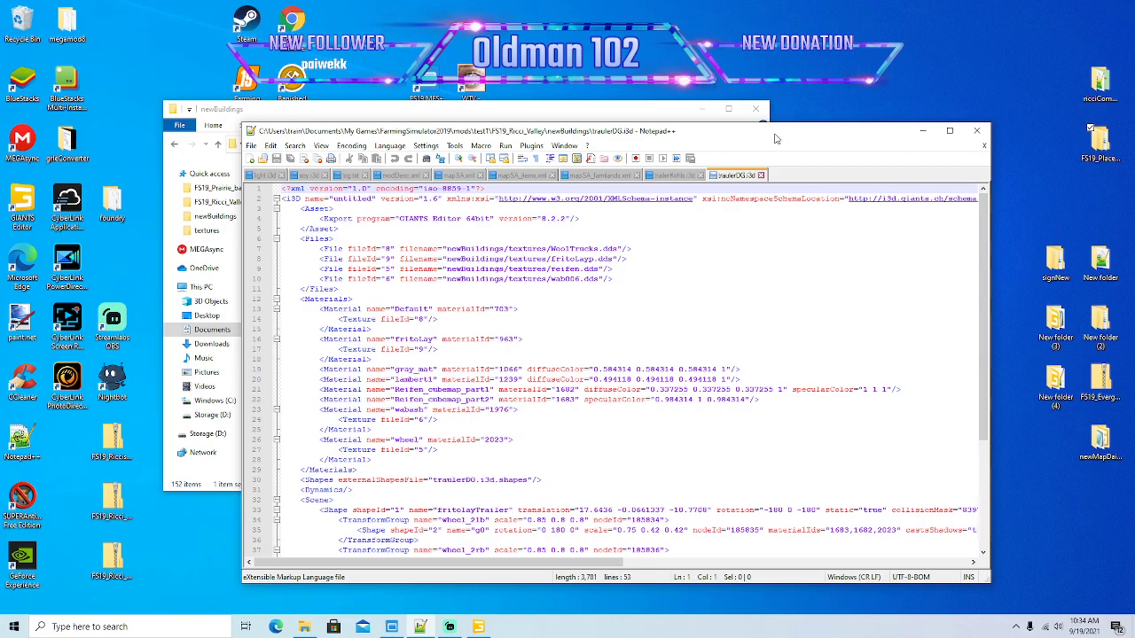
{"action": "left_click_drag", "start_coordinate": [774, 139], "coordinate": [769, 173]}
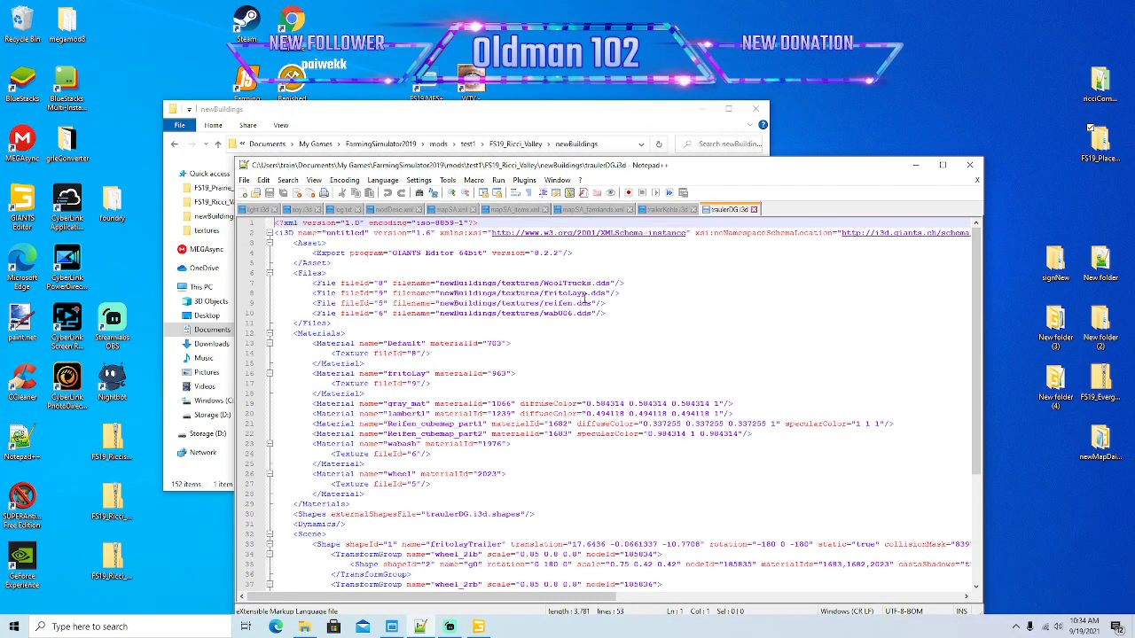
Step: Open the fritoLayp texture from the newBuildings textures folder in paint.net, and minimize the editor
{"action": "left_click", "coordinate": [597, 156]}
{"action": "scroll", "coordinate": [341, 241], "scroll_direction": "up", "scroll_amount": 10}
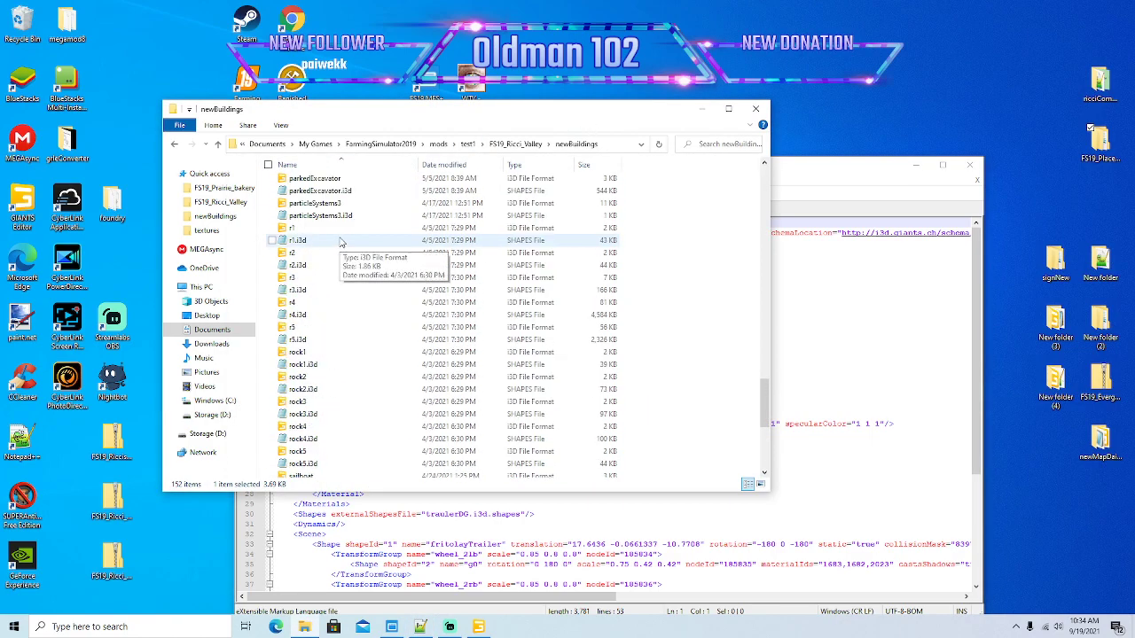
{"action": "scroll", "coordinate": [341, 241], "scroll_direction": "up", "scroll_amount": 20}
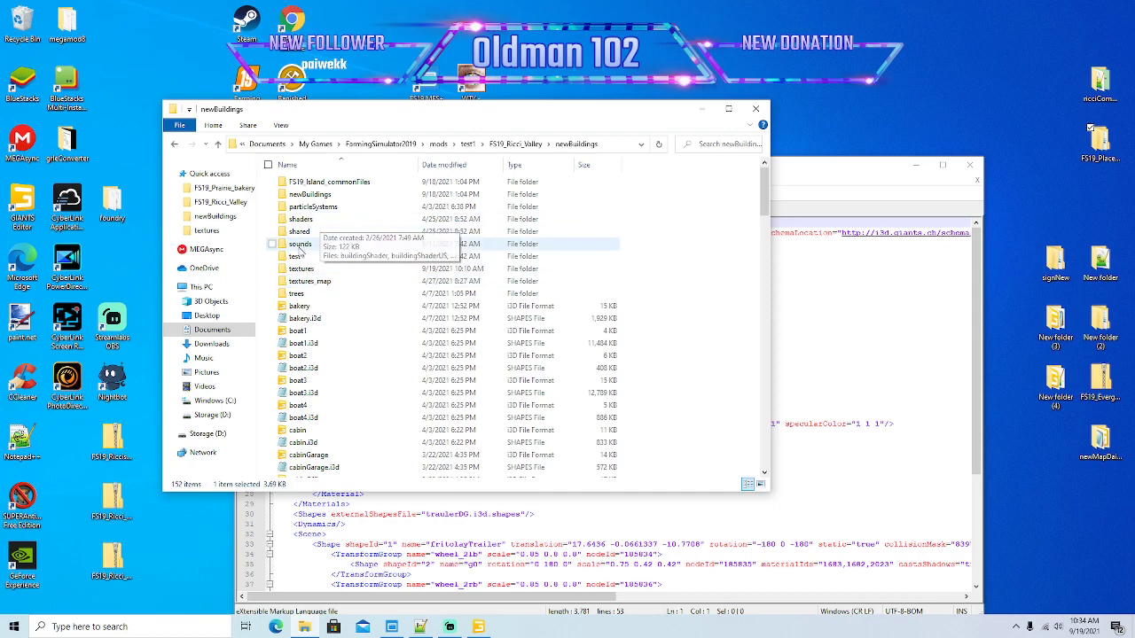
{"action": "double_click", "coordinate": [299, 269]}
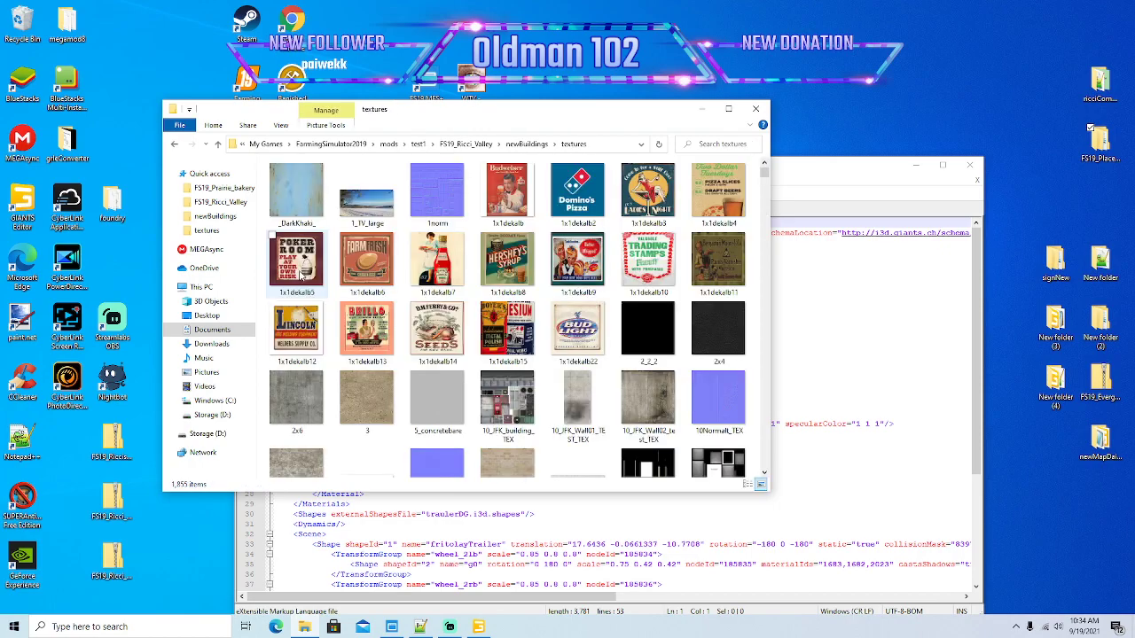
{"action": "left_click_drag", "start_coordinate": [766, 180], "coordinate": [759, 243]}
{"action": "mouse_move", "coordinate": [755, 263]}
{"action": "left_mouse_down"}
{"action": "mouse_move", "coordinate": [756, 290]}
{"action": "mouse_move", "coordinate": [756, 277]}
{"action": "left_mouse_up"}
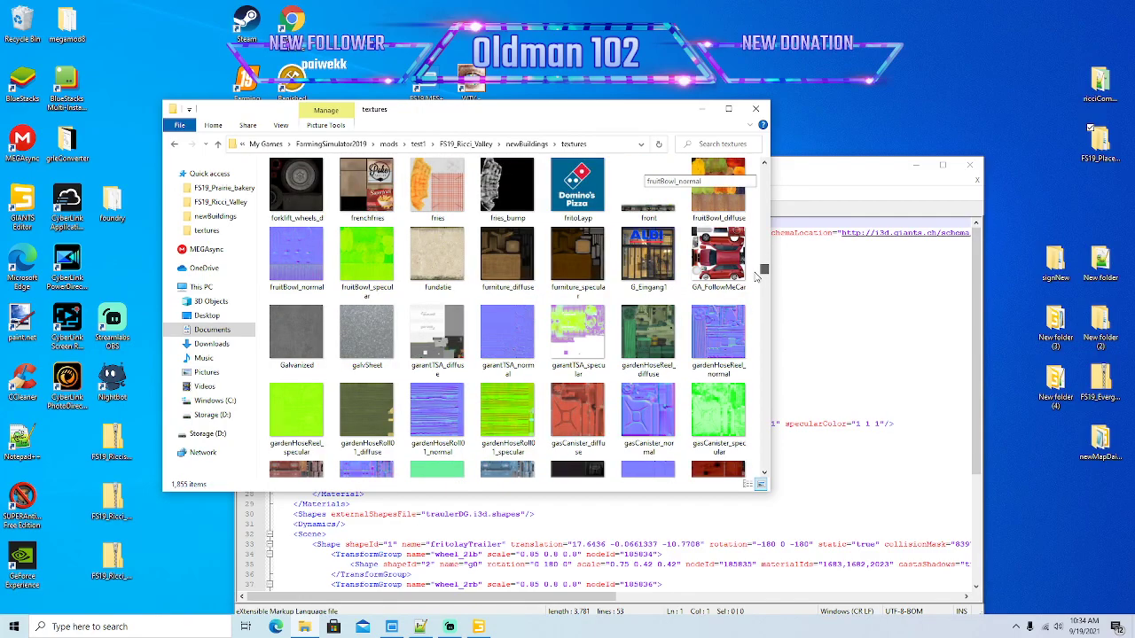
{"action": "double_click", "coordinate": [588, 197]}
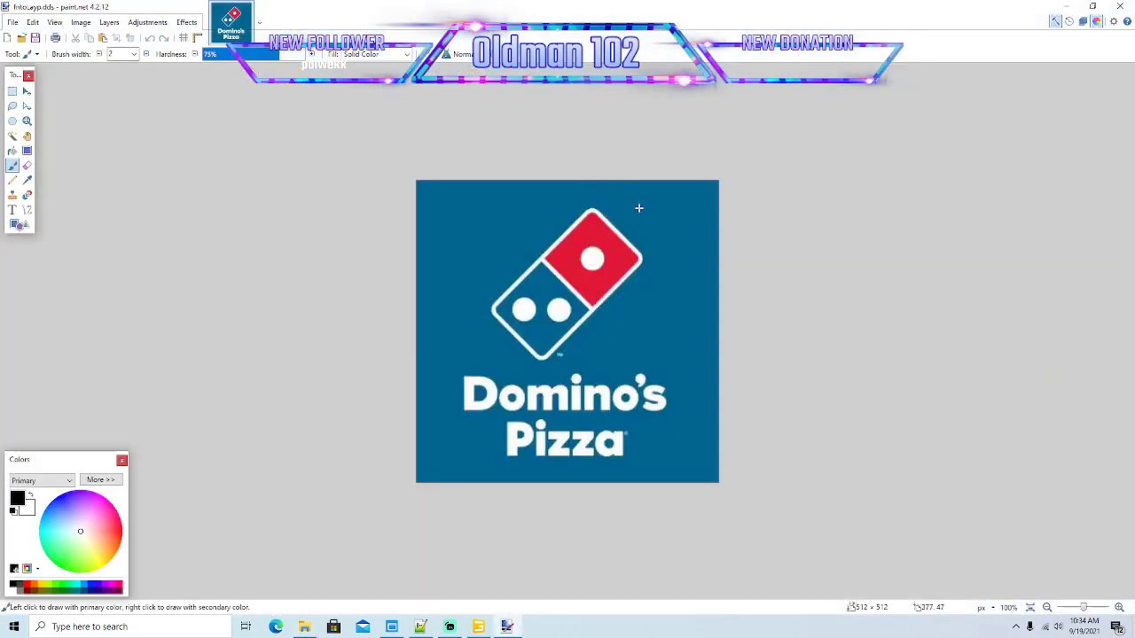
{"action": "left_click", "coordinate": [1068, 9]}
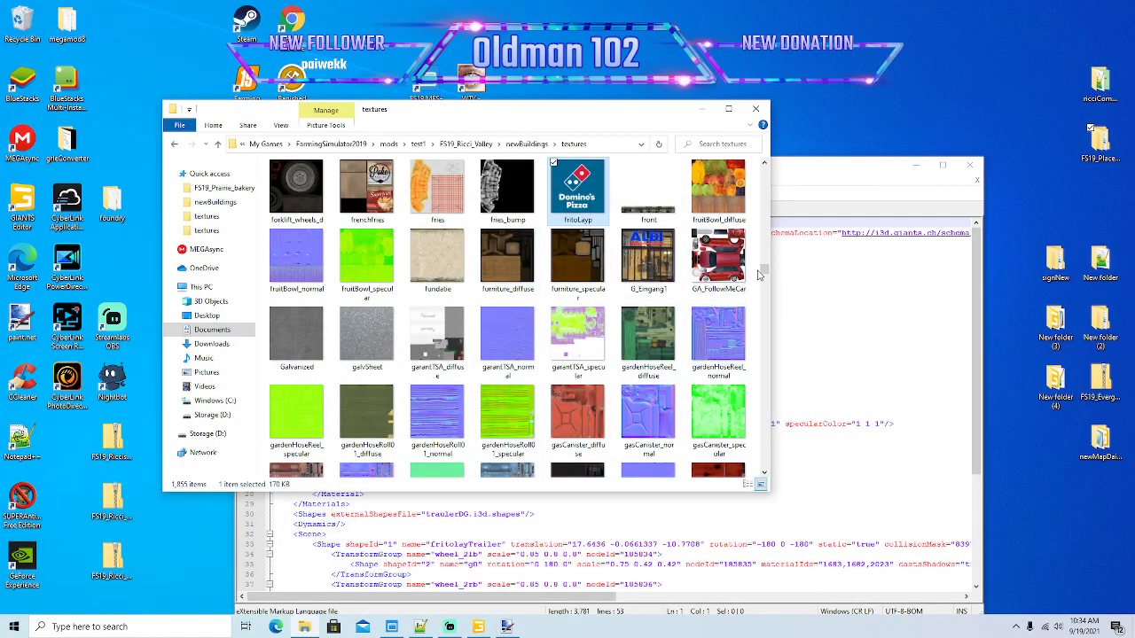
Step: Look through the textures folder for an existing Kohl's logo texture, and minimize the folder window
{"action": "left_click_drag", "start_coordinate": [767, 275], "coordinate": [767, 234]}
{"action": "scroll", "coordinate": [651, 308], "scroll_direction": "down", "scroll_amount": 6}
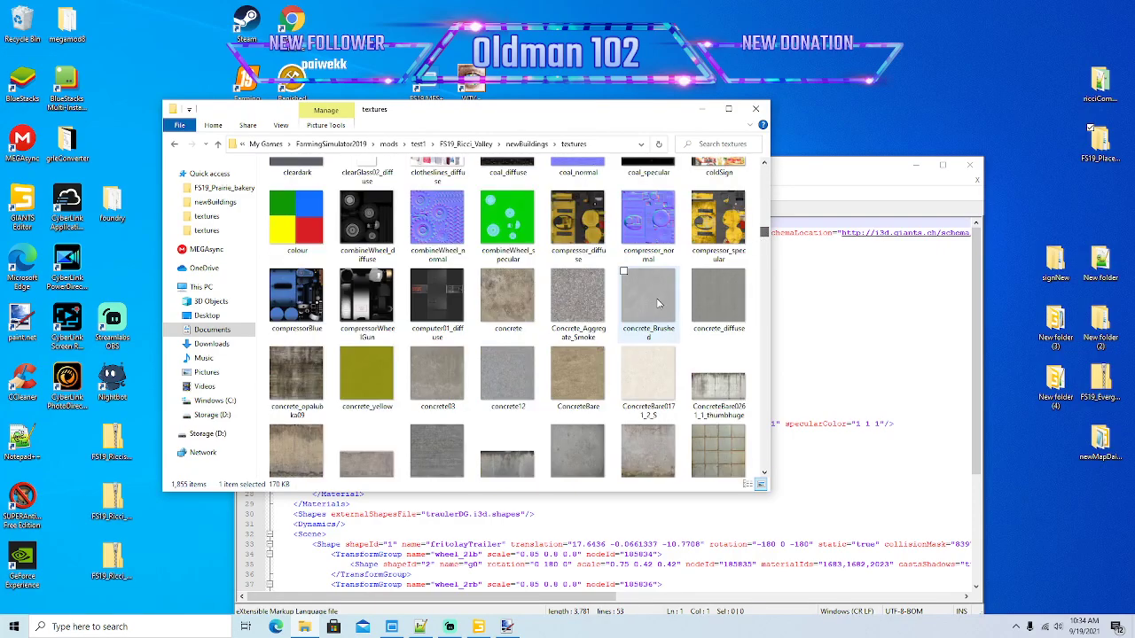
{"action": "scroll", "coordinate": [651, 307], "scroll_direction": "down", "scroll_amount": 3}
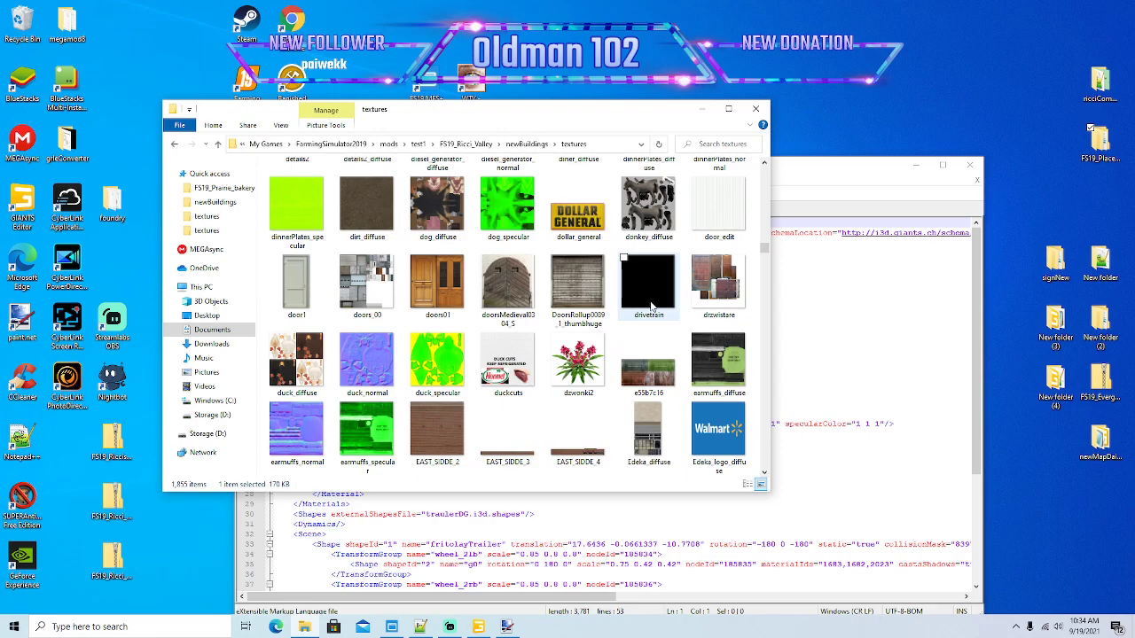
{"action": "scroll", "coordinate": [651, 307], "scroll_direction": "down", "scroll_amount": 3}
{"action": "scroll", "coordinate": [652, 305], "scroll_direction": "down", "scroll_amount": 10}
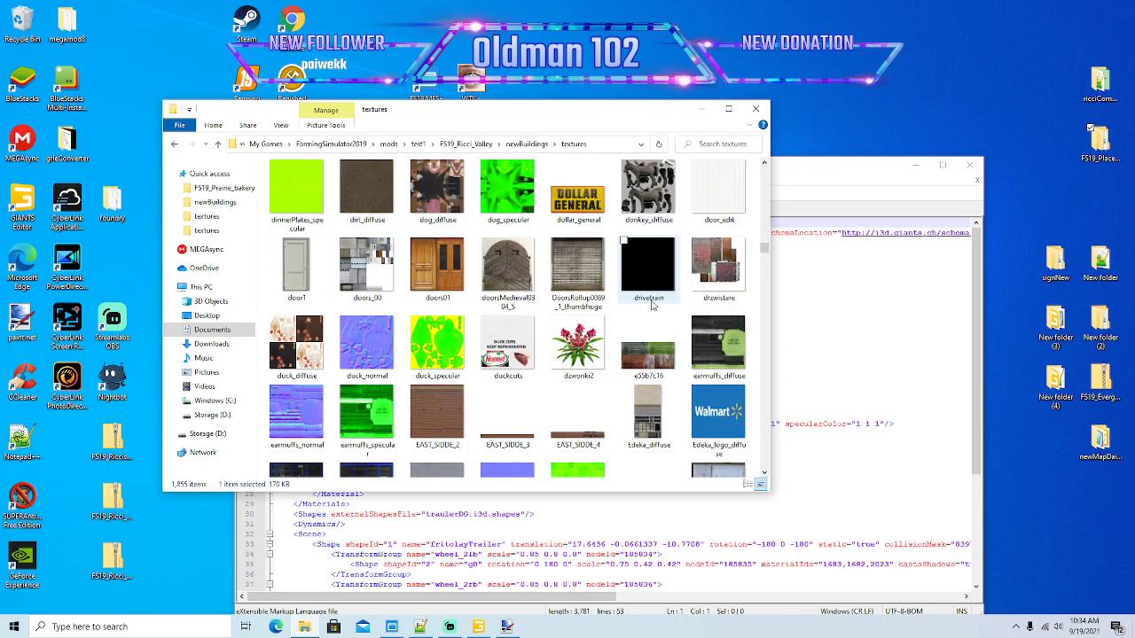
{"action": "scroll", "coordinate": [636, 277], "scroll_direction": "down", "scroll_amount": 20}
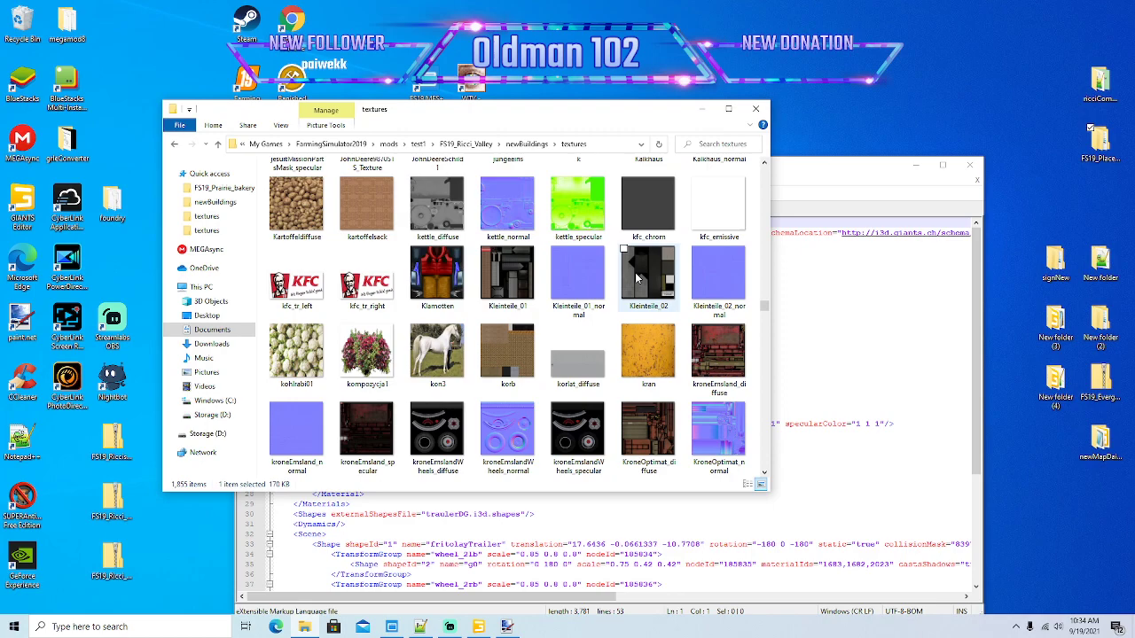
{"action": "scroll", "coordinate": [635, 278], "scroll_direction": "down", "scroll_amount": 3}
{"action": "scroll", "coordinate": [636, 278], "scroll_direction": "down", "scroll_amount": 3}
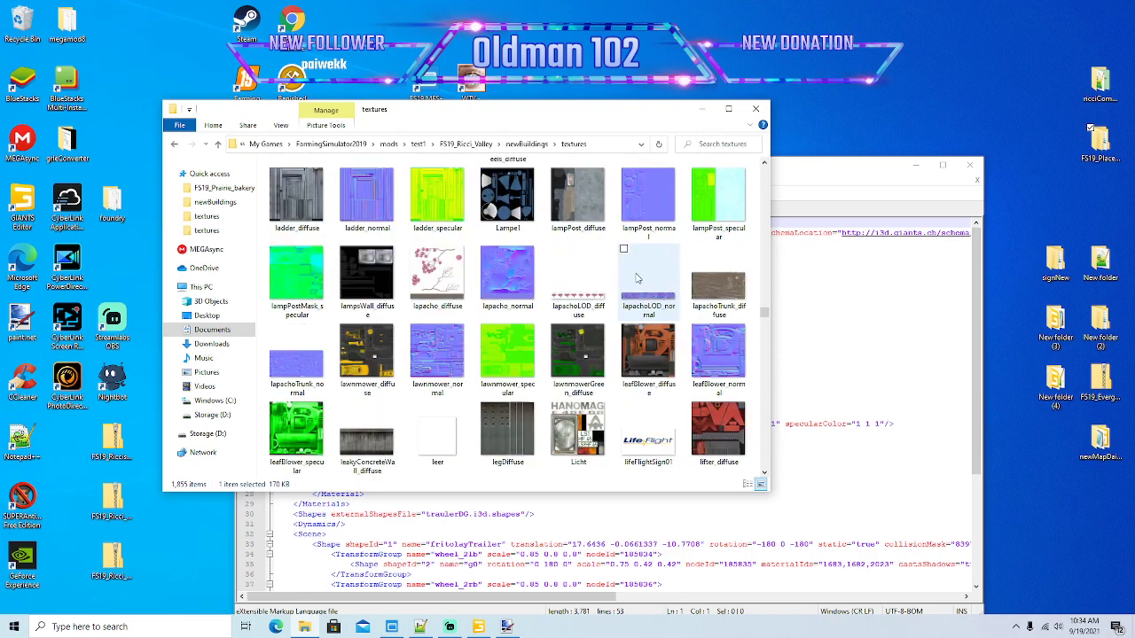
{"action": "scroll", "coordinate": [635, 278], "scroll_direction": "up", "scroll_amount": 3}
{"action": "left_click", "coordinate": [702, 109]}
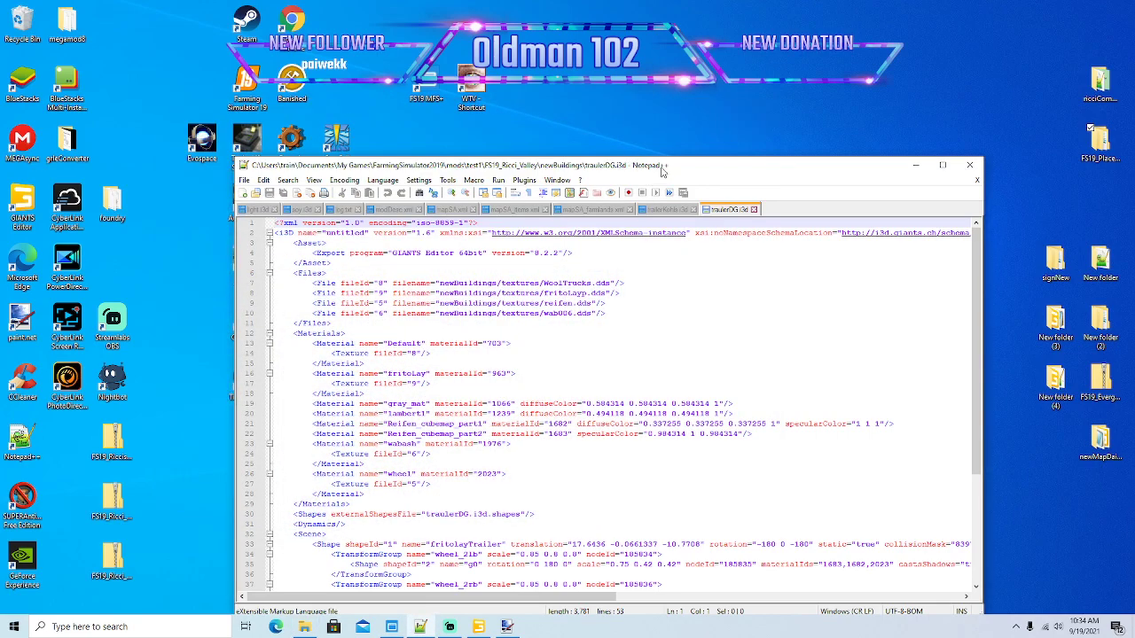
Step: Open Google Images in Chrome by searching for "google images", and close the MSN page
{"action": "right_click", "coordinate": [293, 23]}
{"action": "left_click", "coordinate": [312, 30]}
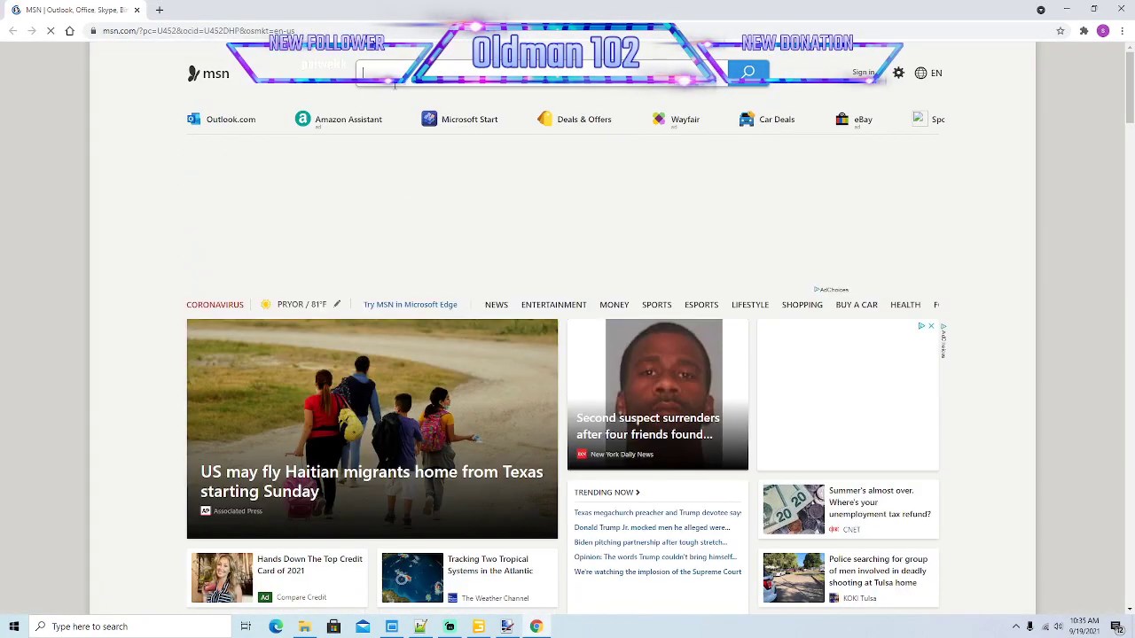
{"action": "type", "text": "googl"}
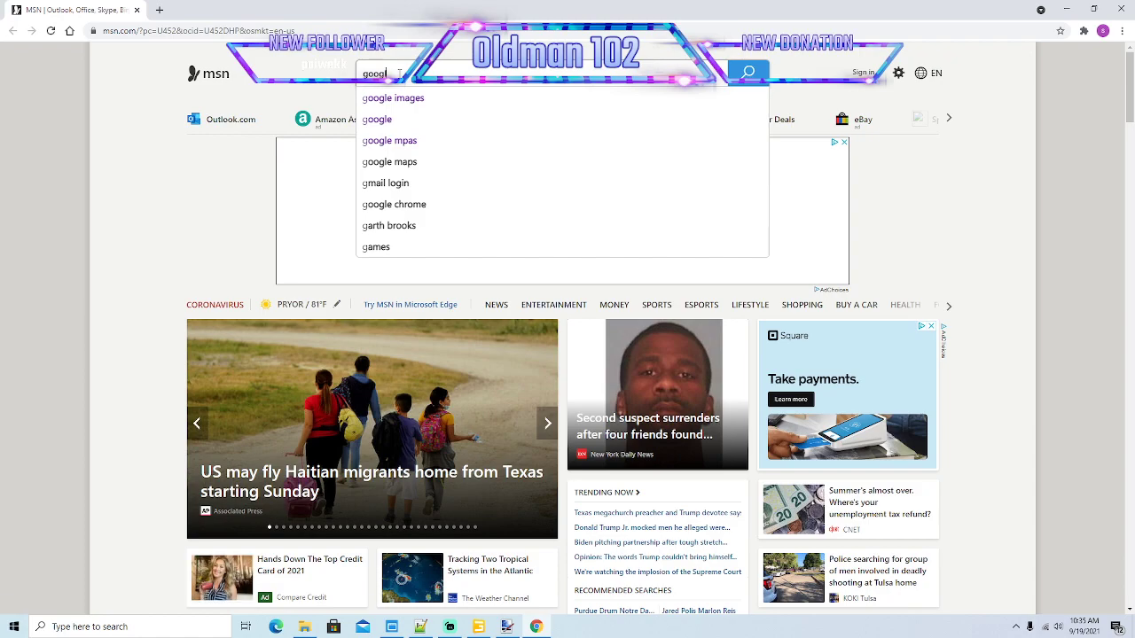
{"action": "type", "text": "e images"}
{"action": "key", "text": "Return"}
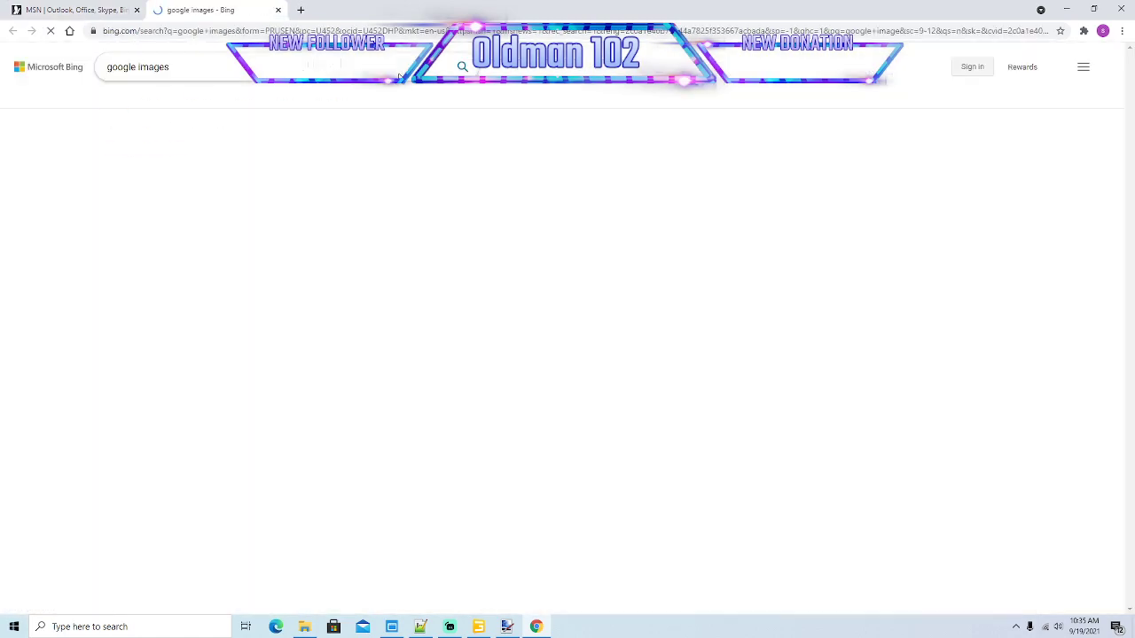
{"action": "left_click", "coordinate": [157, 146]}
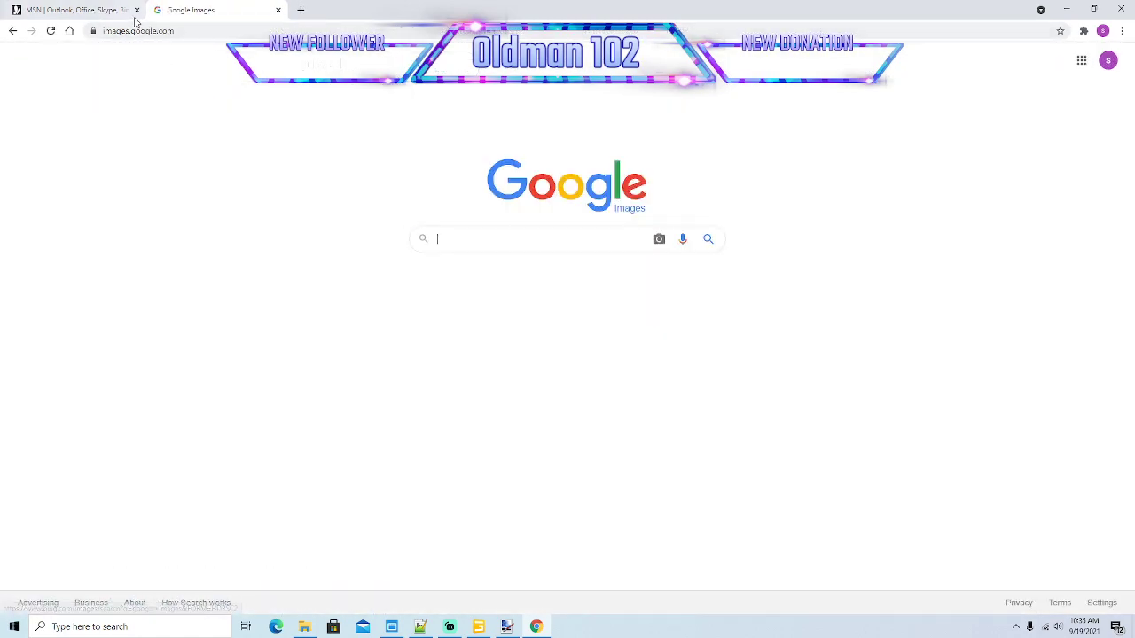
{"action": "left_click", "coordinate": [136, 10]}
Step: Search Google Images for "kohls logo"
{"action": "left_click", "coordinate": [477, 241]}
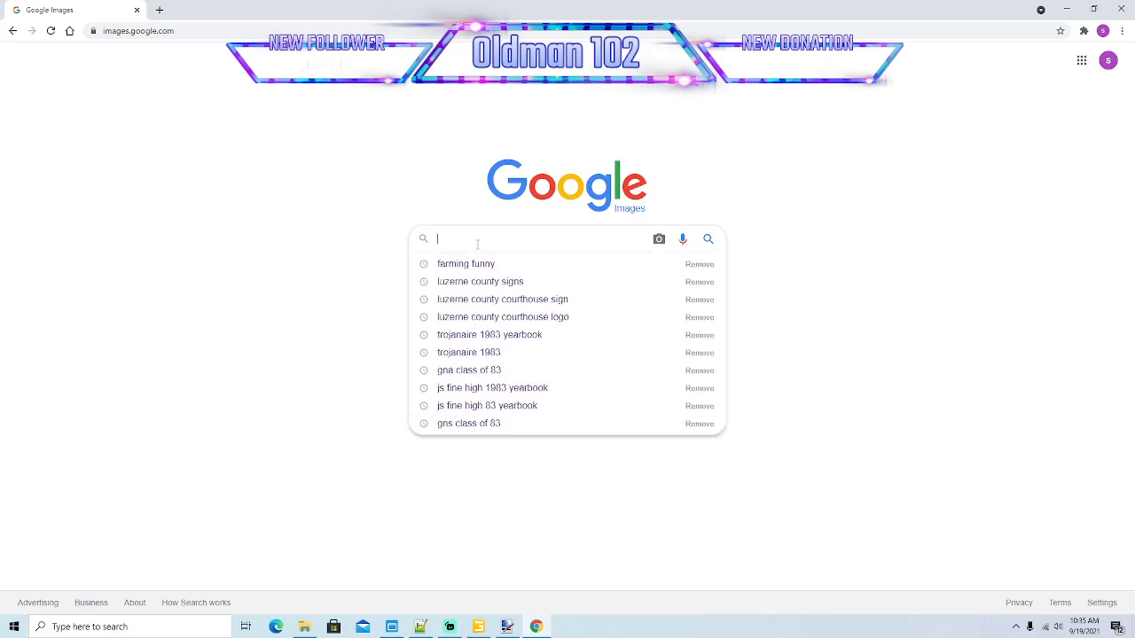
{"action": "type", "text": "kohls"}
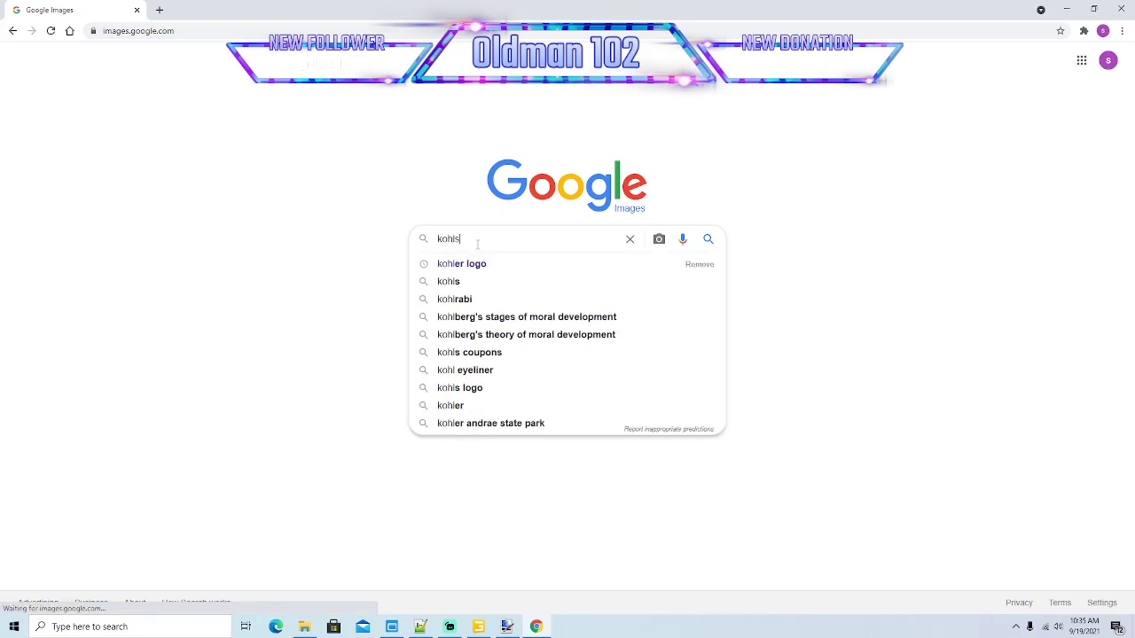
{"action": "left_click", "coordinate": [473, 306]}
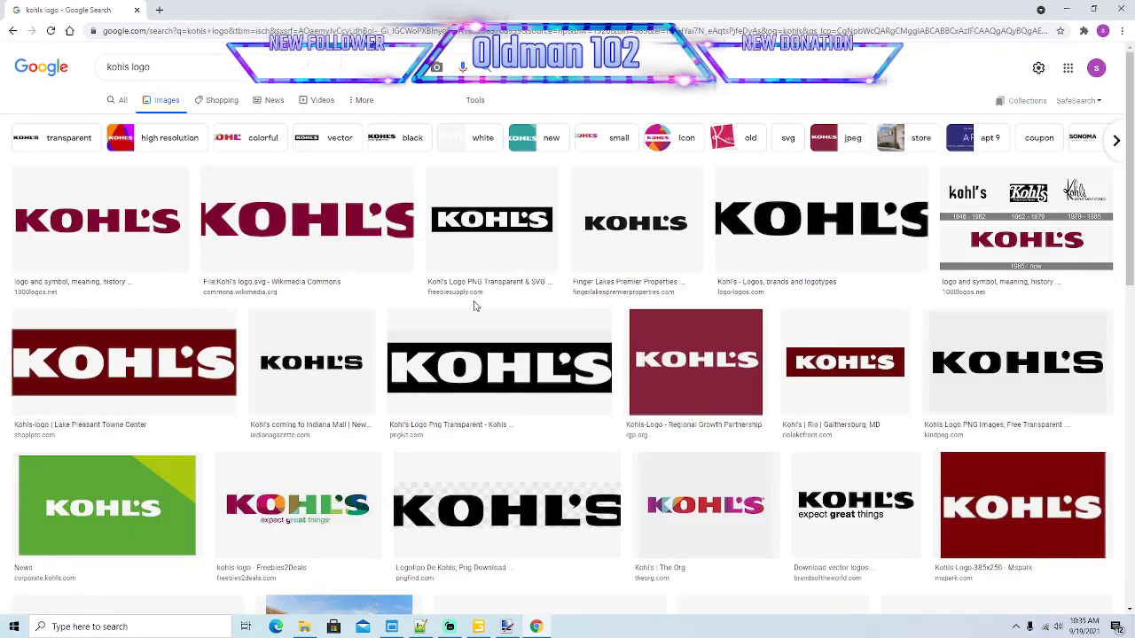
Step: Look through the Kohl's logo results and preview the dark red Kohls-Logo-385x250 image from Mspark
{"action": "scroll", "coordinate": [386, 380], "scroll_direction": "down", "scroll_amount": 3}
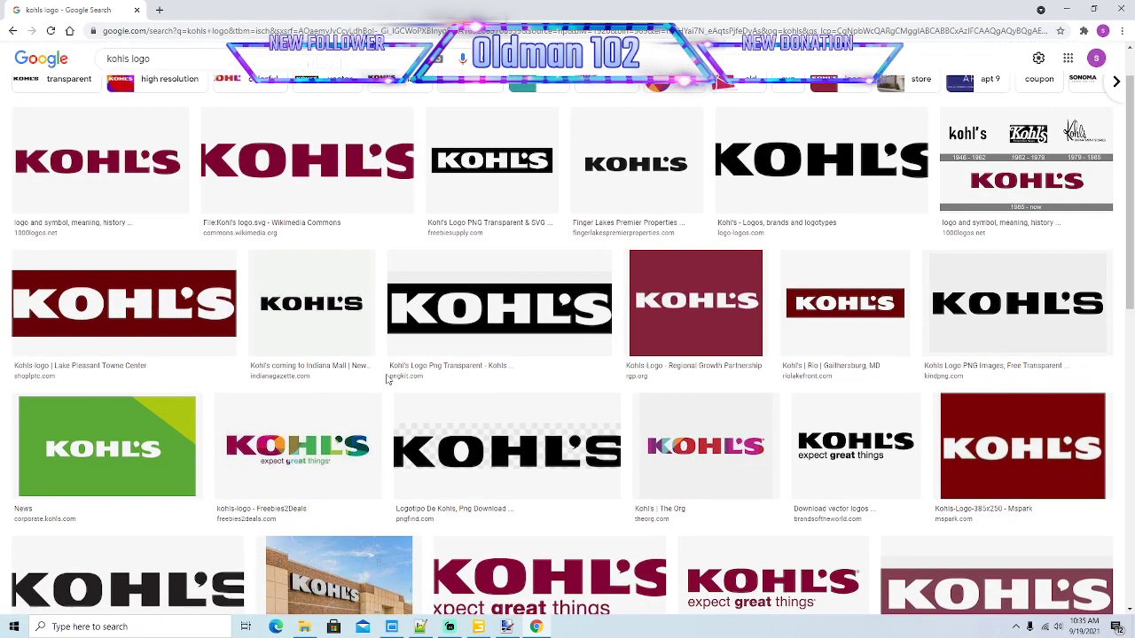
{"action": "scroll", "coordinate": [386, 380], "scroll_direction": "up", "scroll_amount": 2}
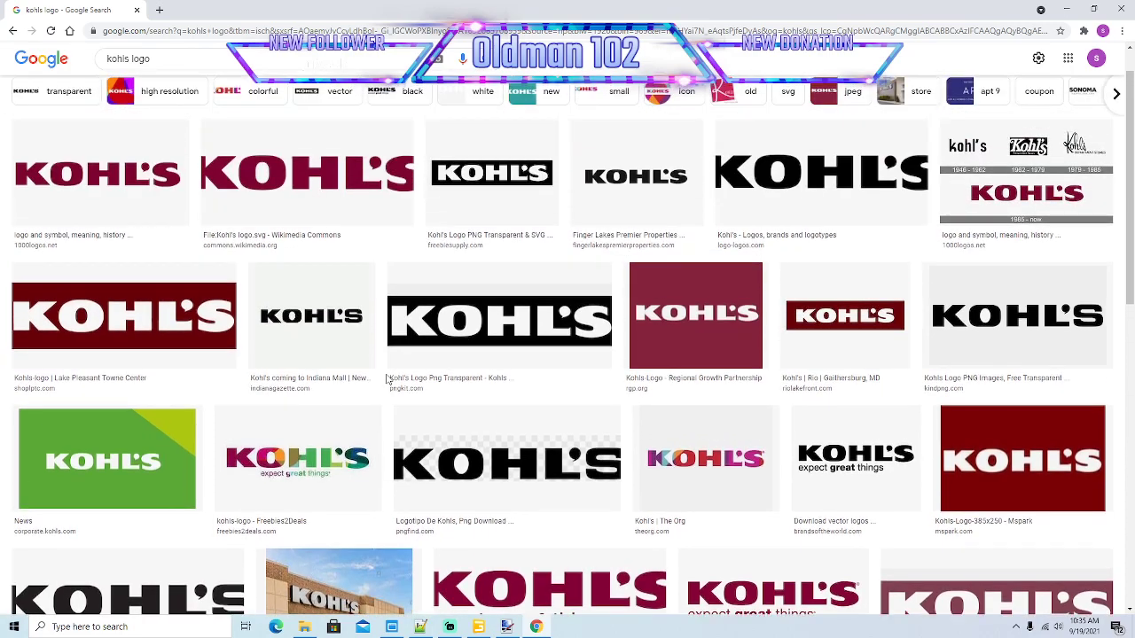
{"action": "scroll", "coordinate": [386, 379], "scroll_direction": "down", "scroll_amount": 7}
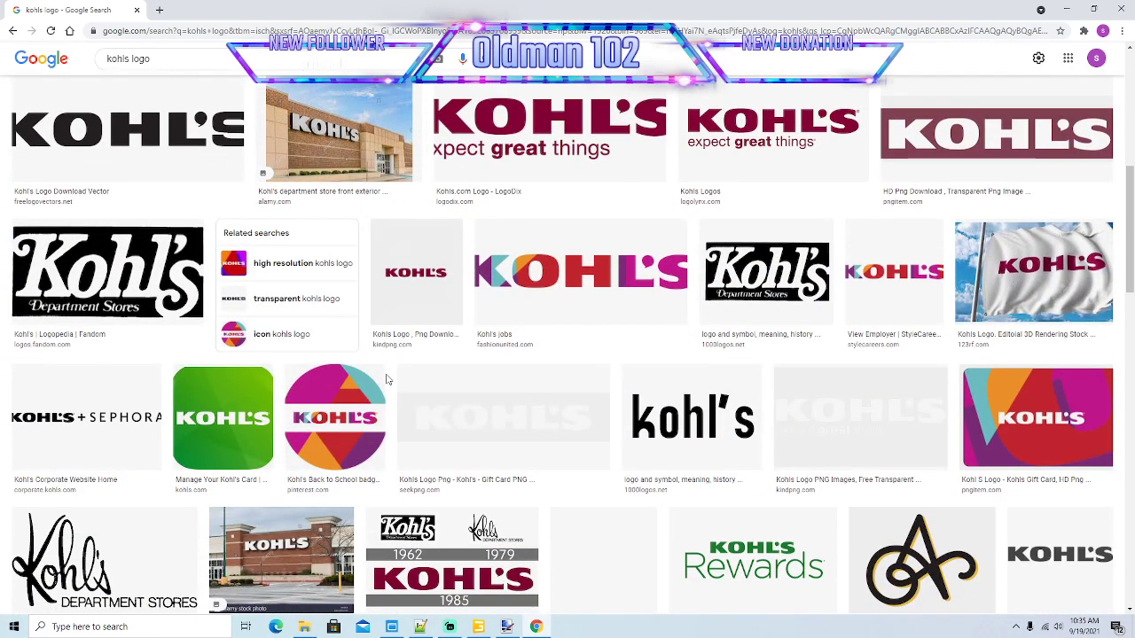
{"action": "scroll", "coordinate": [386, 379], "scroll_direction": "down", "scroll_amount": 2}
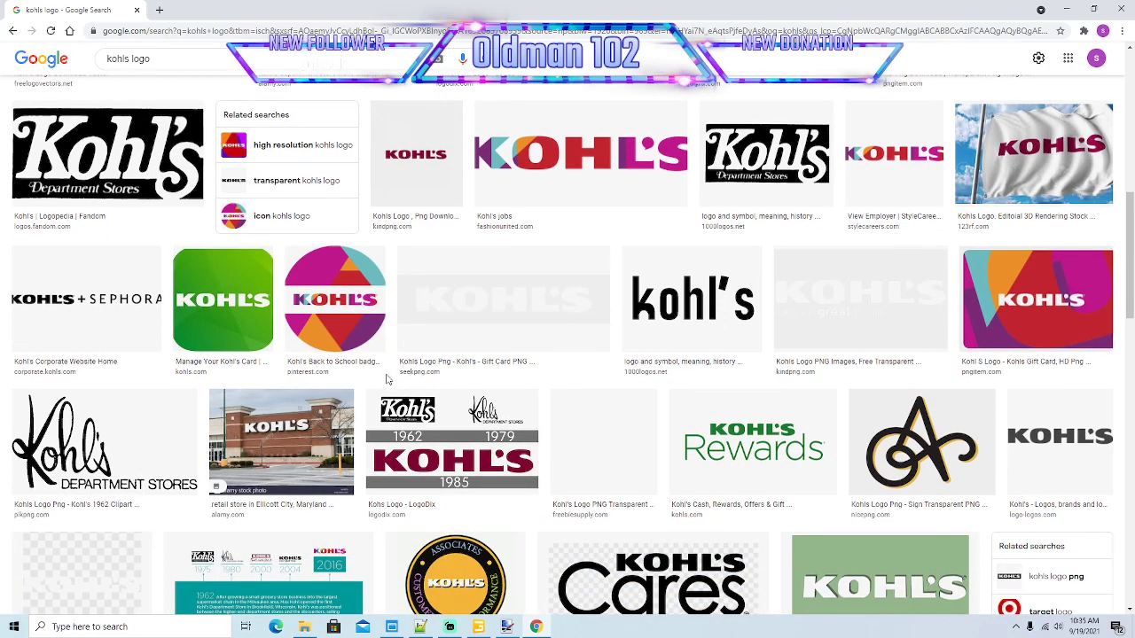
{"action": "scroll", "coordinate": [386, 379], "scroll_direction": "down", "scroll_amount": 2}
{"action": "scroll", "coordinate": [386, 380], "scroll_direction": "up", "scroll_amount": 7}
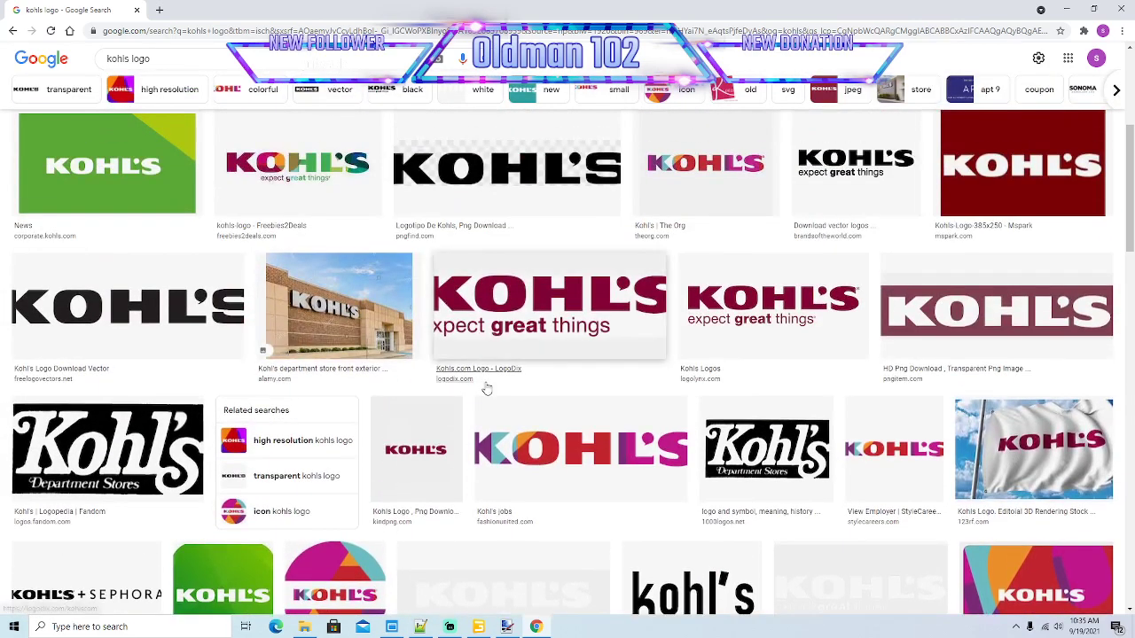
{"action": "scroll", "coordinate": [486, 389], "scroll_direction": "up", "scroll_amount": 5}
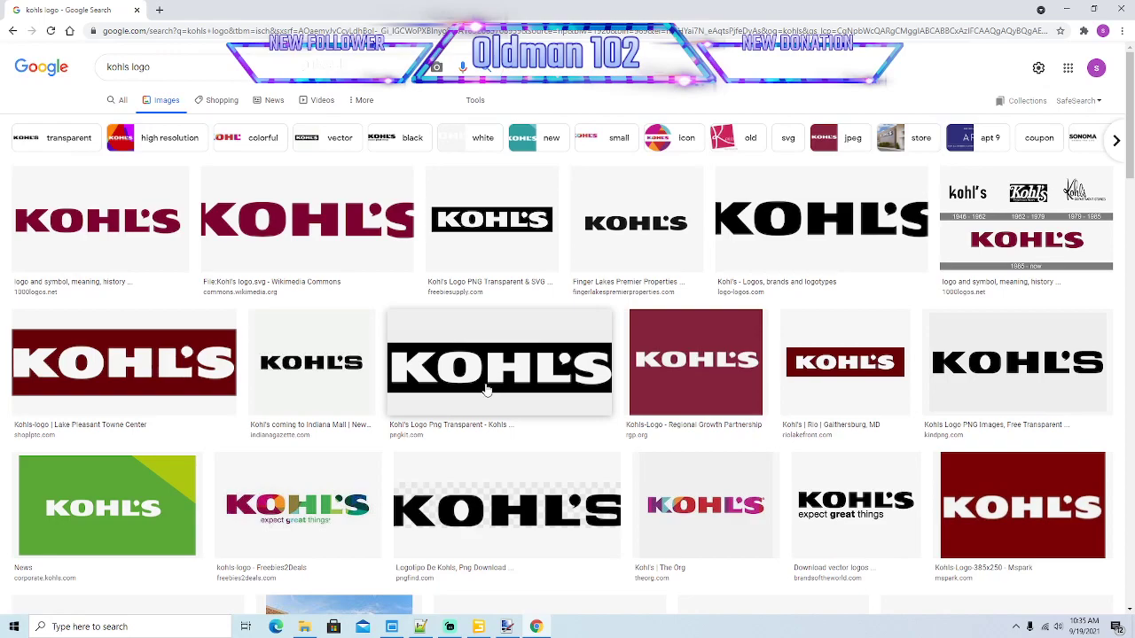
{"action": "left_click", "coordinate": [975, 476]}
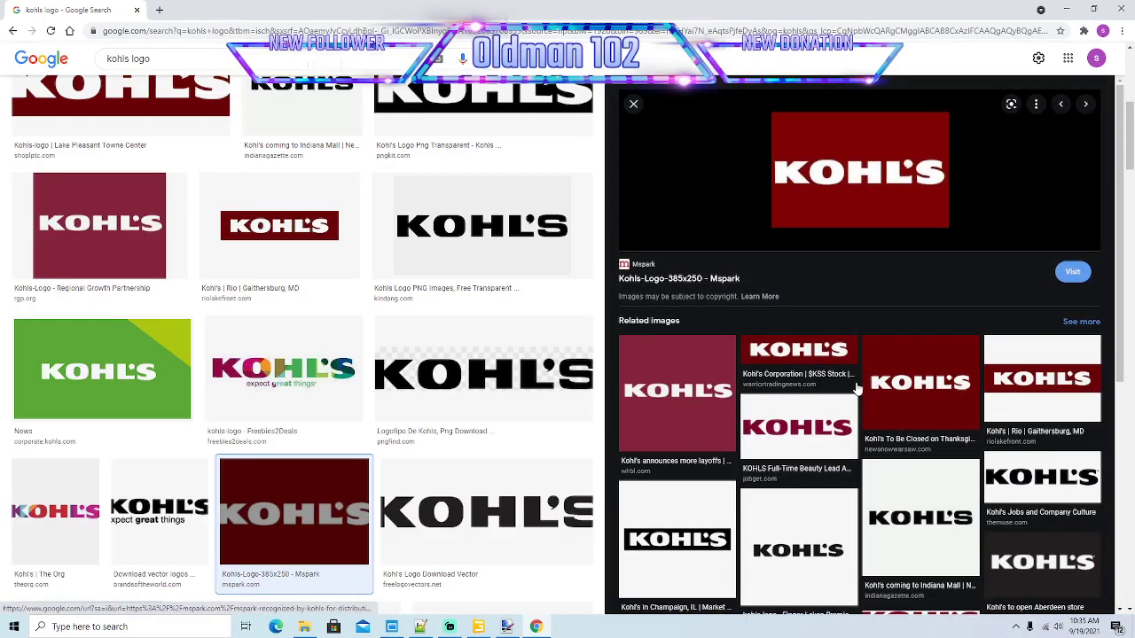
Step: Preview related Kohl's logos from News Now Warsaw, StyleCareers.com, Cozy Corner RV Lodge and Top Class Actions, and close the preview
{"action": "left_click", "coordinate": [899, 373]}
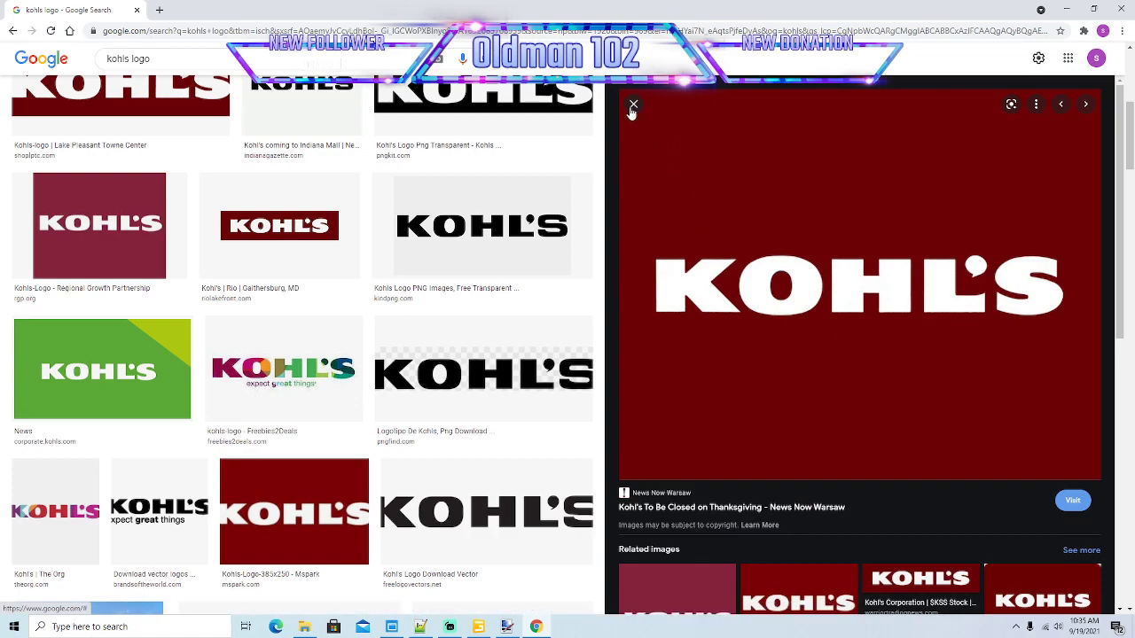
{"action": "left_click", "coordinate": [11, 31]}
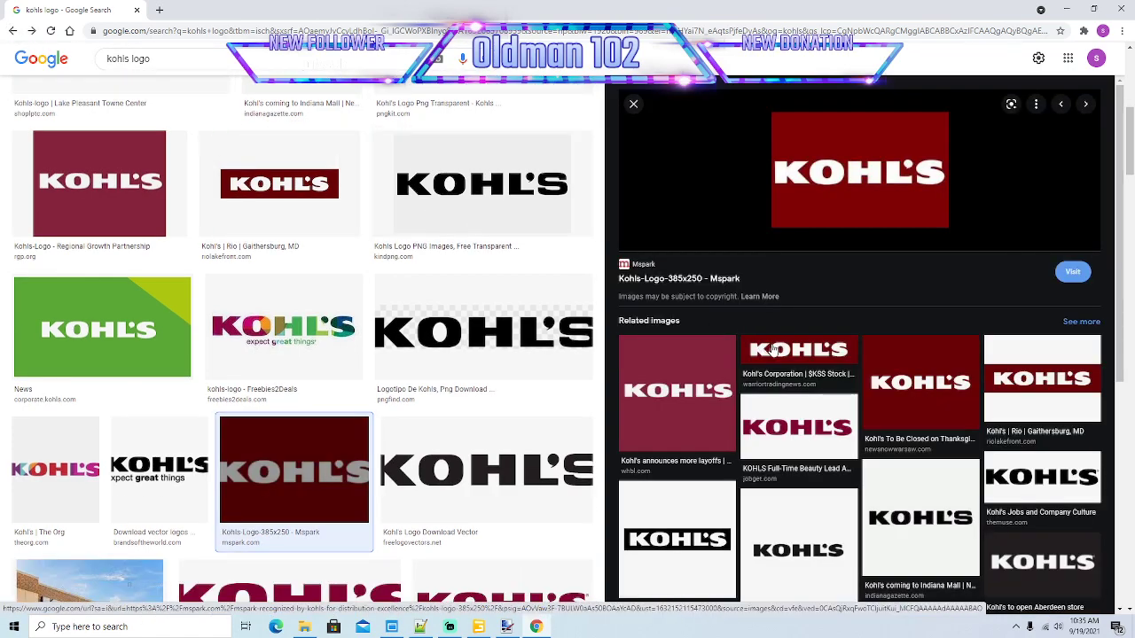
{"action": "scroll", "coordinate": [772, 346], "scroll_direction": "down", "scroll_amount": 4}
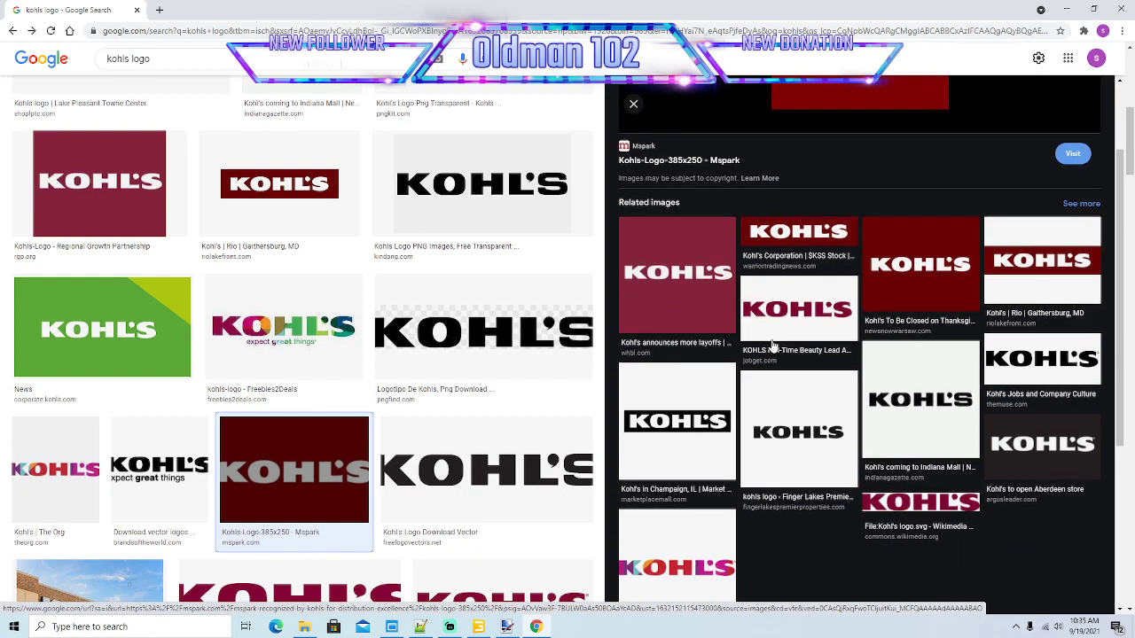
{"action": "left_click", "coordinate": [703, 450]}
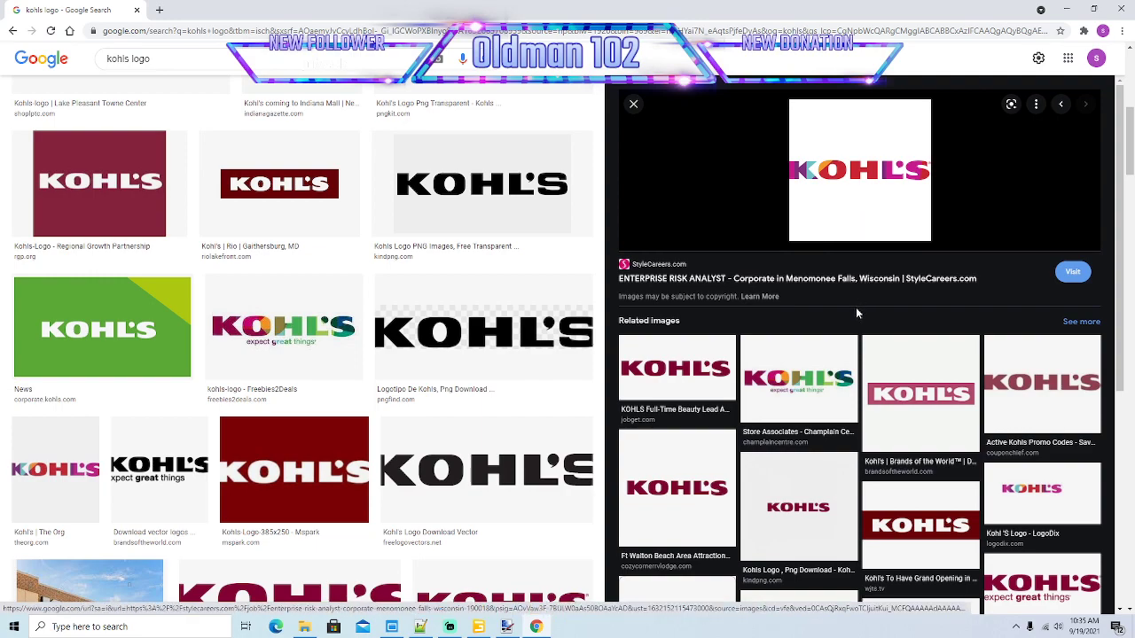
{"action": "left_click", "coordinate": [661, 477]}
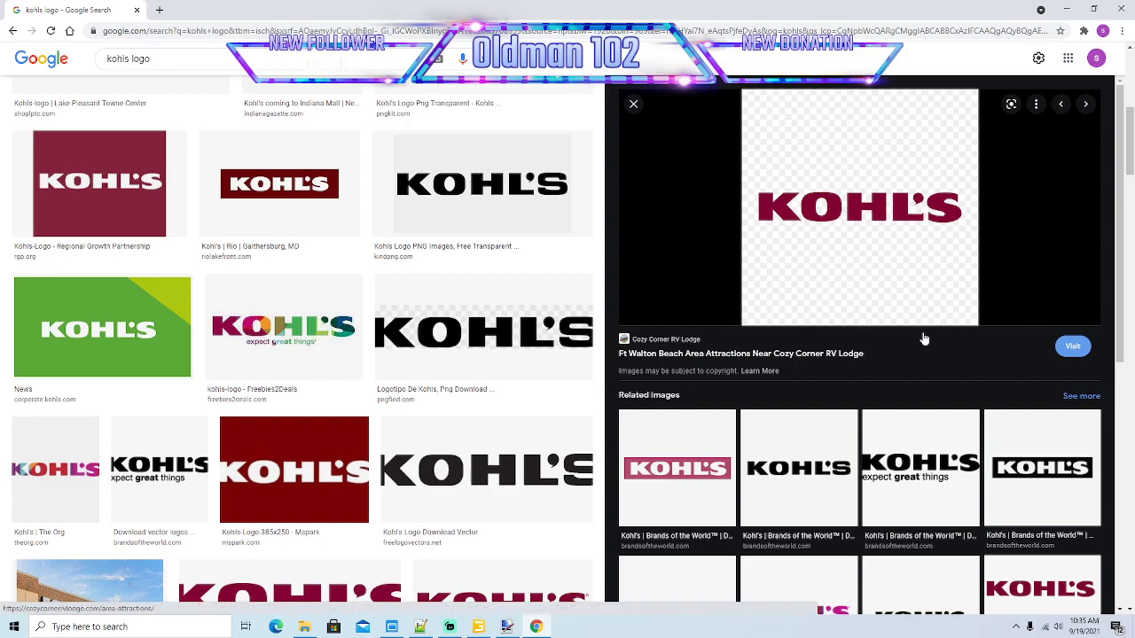
{"action": "scroll", "coordinate": [948, 353], "scroll_direction": "down", "scroll_amount": 2}
{"action": "scroll", "coordinate": [949, 353], "scroll_direction": "down", "scroll_amount": 2}
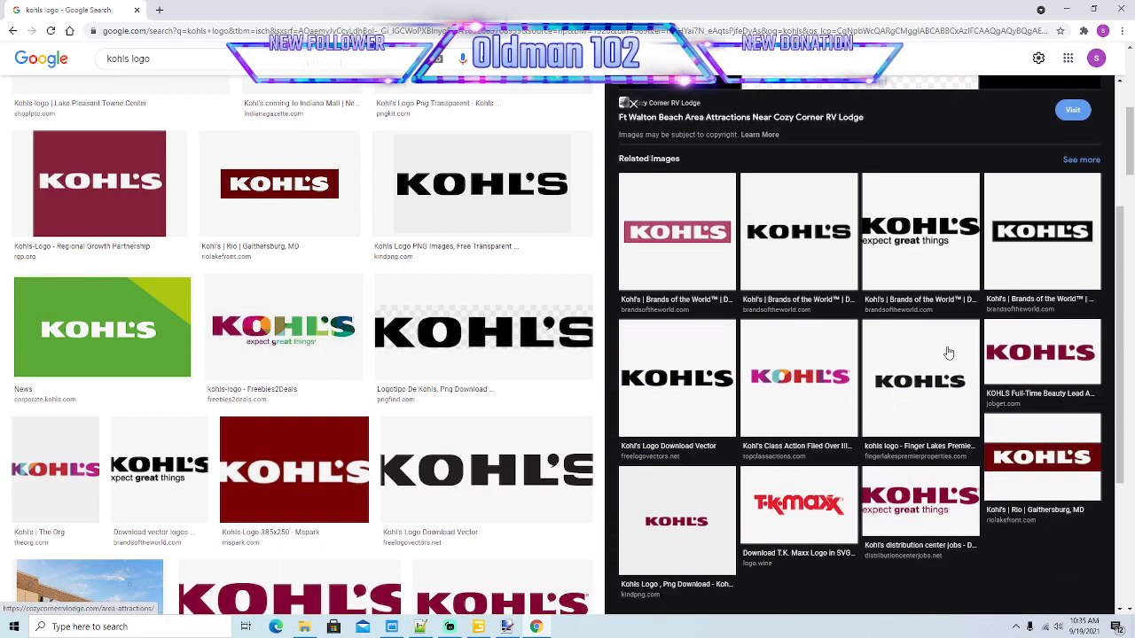
{"action": "left_click", "coordinate": [792, 395]}
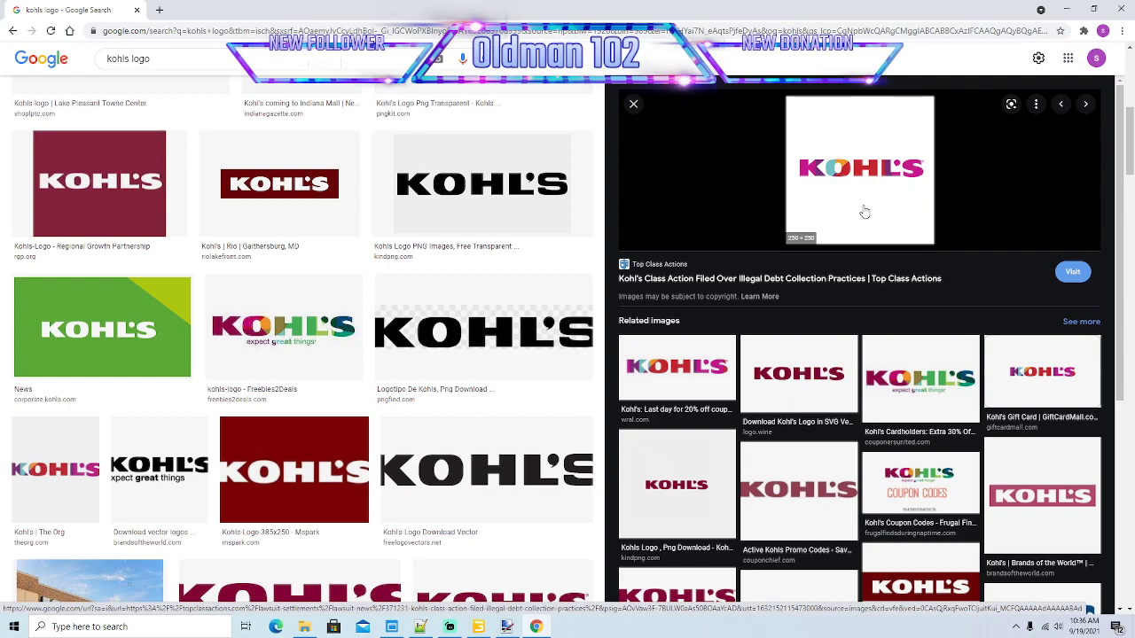
{"action": "left_click", "coordinate": [633, 105]}
{"action": "scroll", "coordinate": [594, 240], "scroll_direction": "up", "scroll_amount": 3}
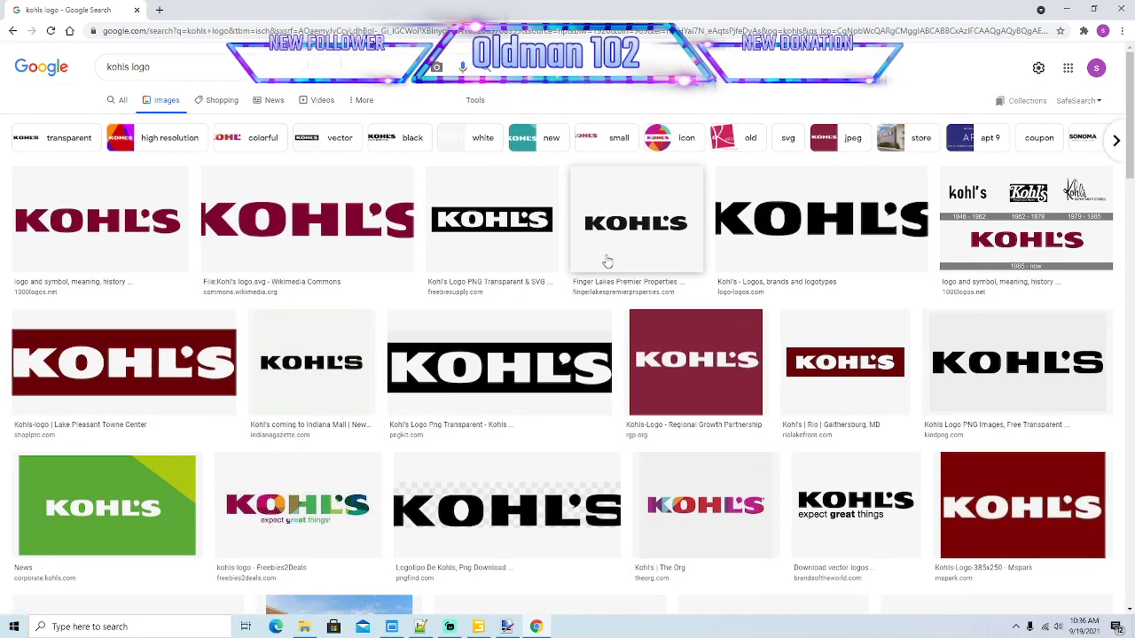
Step: Preview the multicoloured Kohl's logo from The Org, look over its related images, and close the preview
{"action": "scroll", "coordinate": [400, 387], "scroll_direction": "down", "scroll_amount": 2}
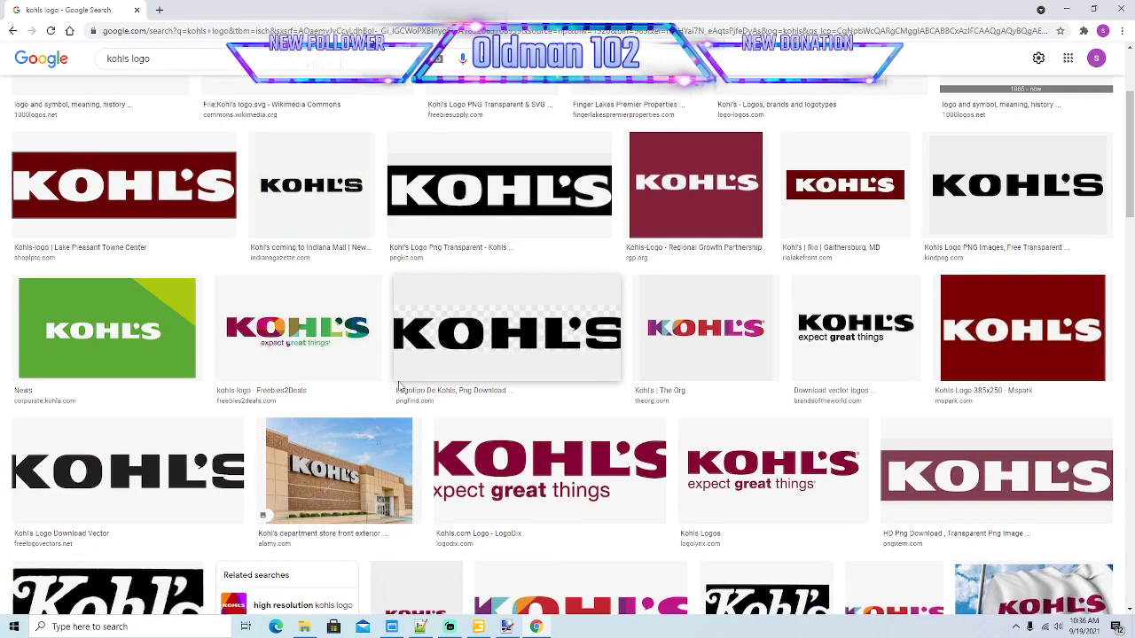
{"action": "left_click", "coordinate": [668, 349]}
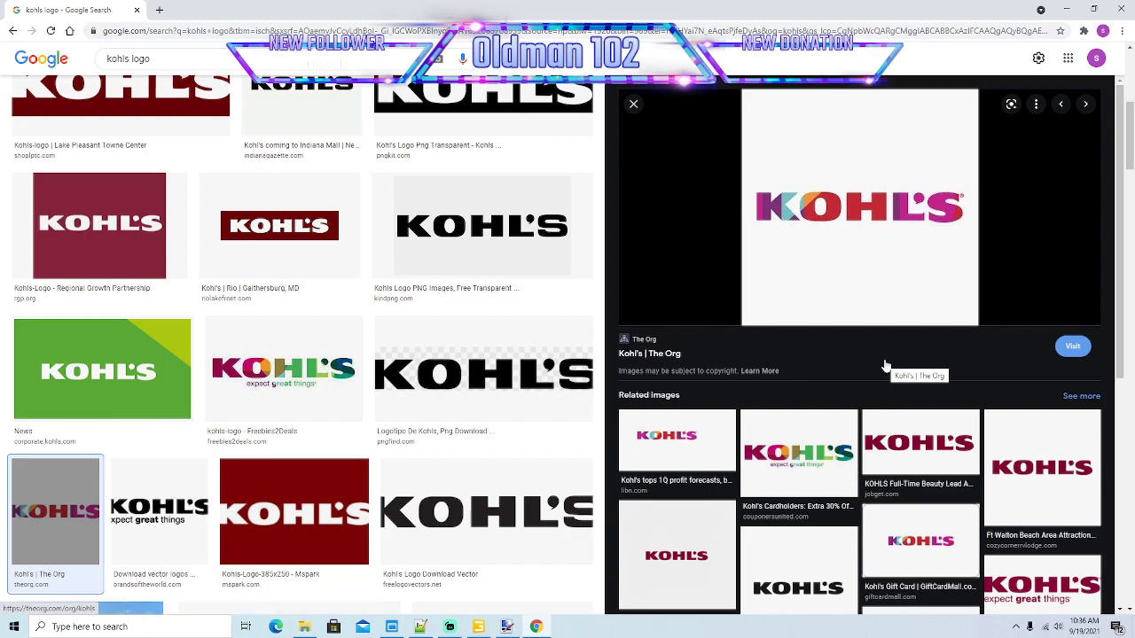
{"action": "scroll", "coordinate": [885, 365], "scroll_direction": "down", "scroll_amount": 2}
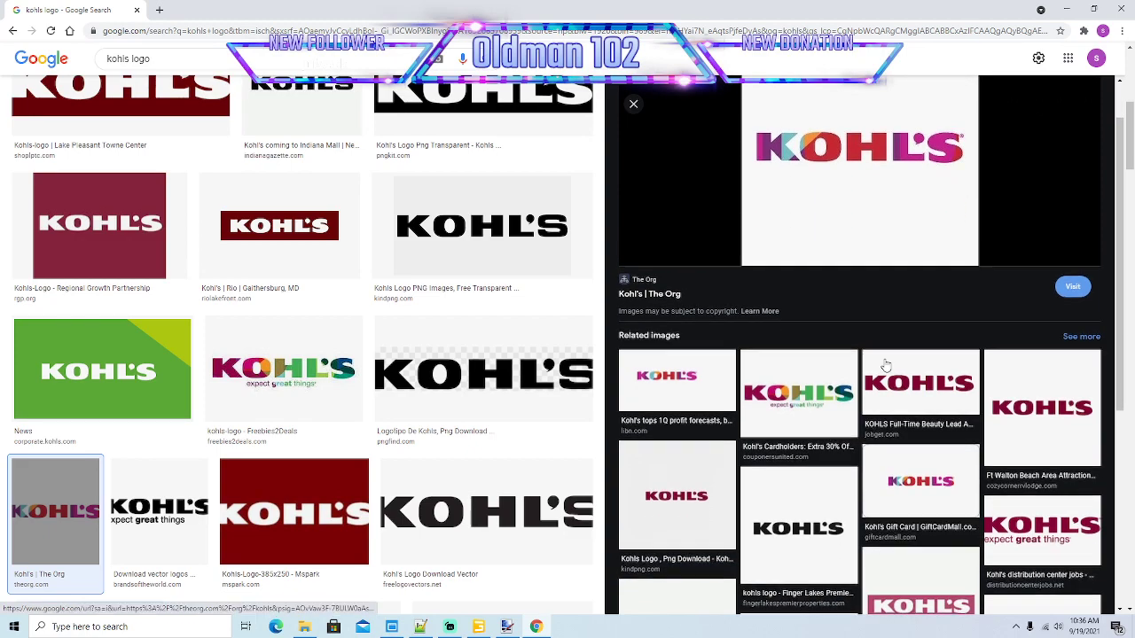
{"action": "scroll", "coordinate": [885, 365], "scroll_direction": "up", "scroll_amount": 1}
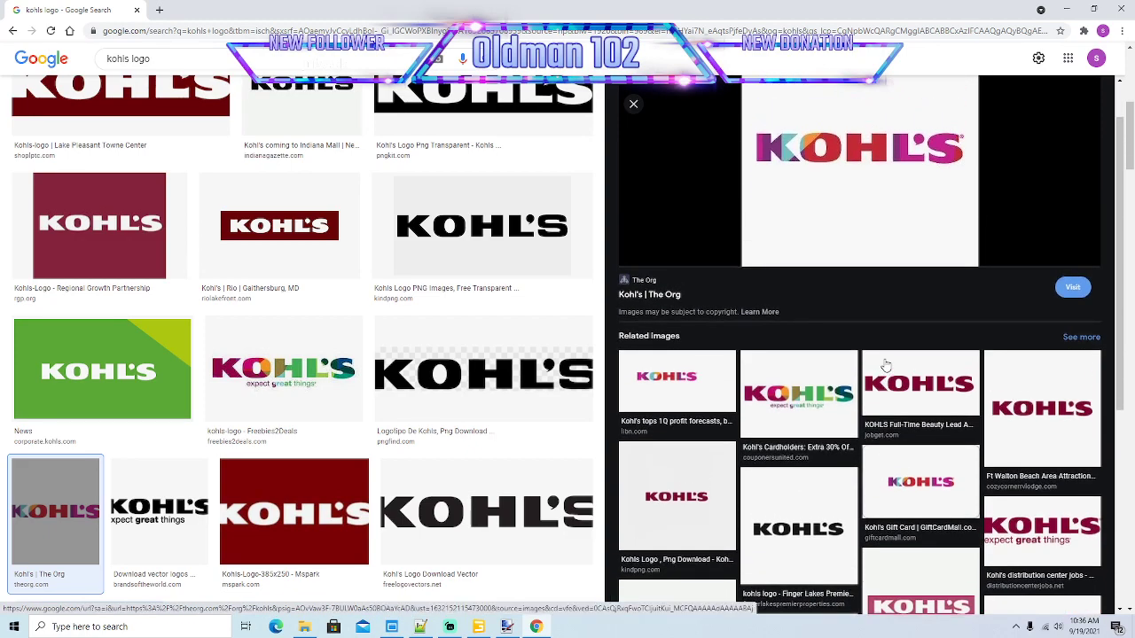
{"action": "scroll", "coordinate": [884, 365], "scroll_direction": "up", "scroll_amount": 1}
{"action": "left_click", "coordinate": [635, 104]}
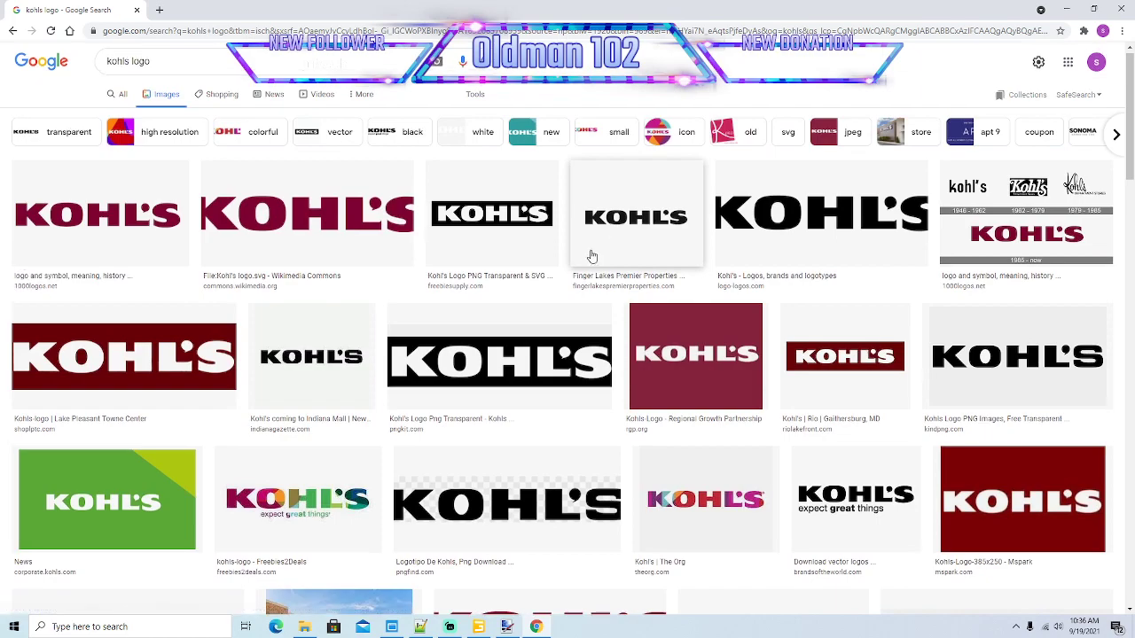
{"action": "scroll", "coordinate": [593, 257], "scroll_direction": "down", "scroll_amount": 2}
{"action": "scroll", "coordinate": [586, 279], "scroll_direction": "up", "scroll_amount": 3}
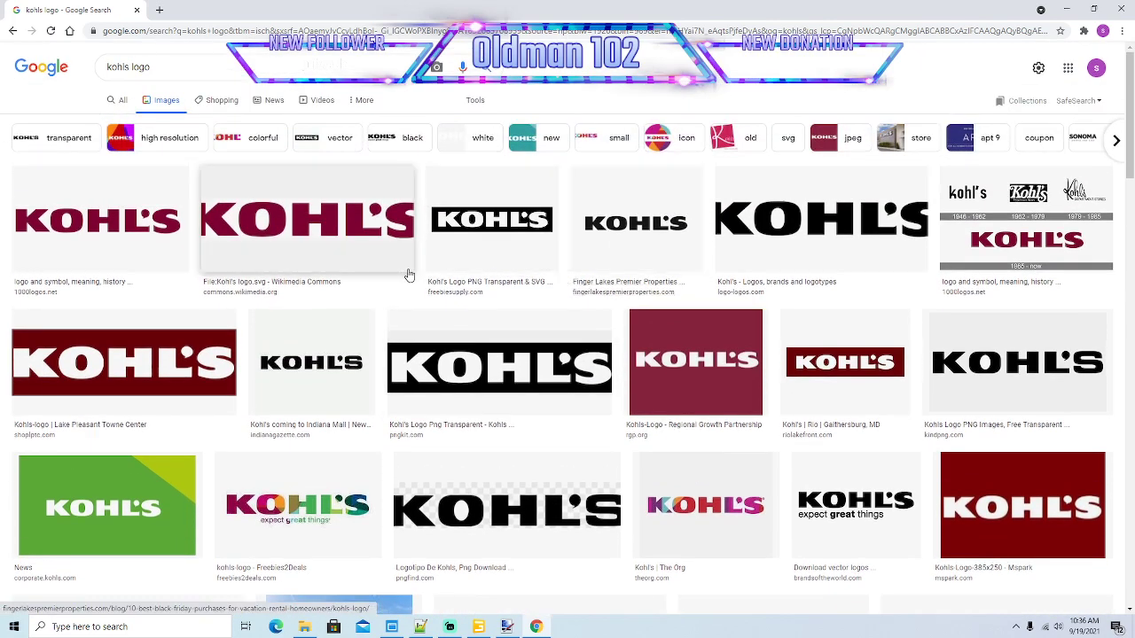
Step: Examine the white-on-black Freebie Supply logo and the related "expect great things" logo from Brands of the World, and return to the former
{"action": "left_click", "coordinate": [478, 236]}
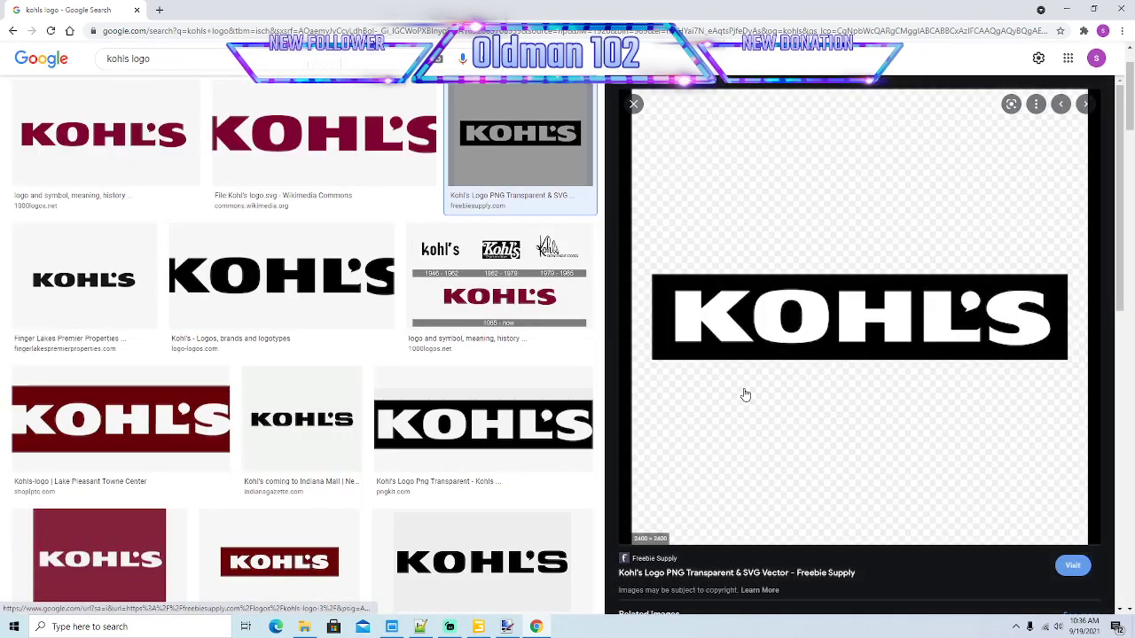
{"action": "scroll", "coordinate": [745, 394], "scroll_direction": "down", "scroll_amount": 5}
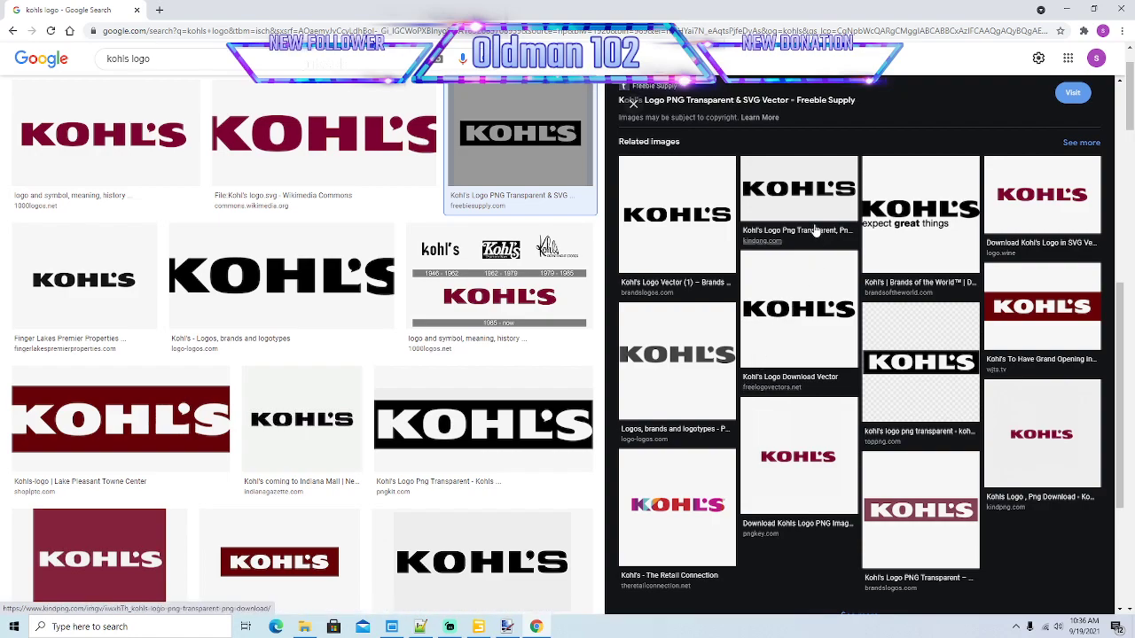
{"action": "left_click", "coordinate": [889, 237]}
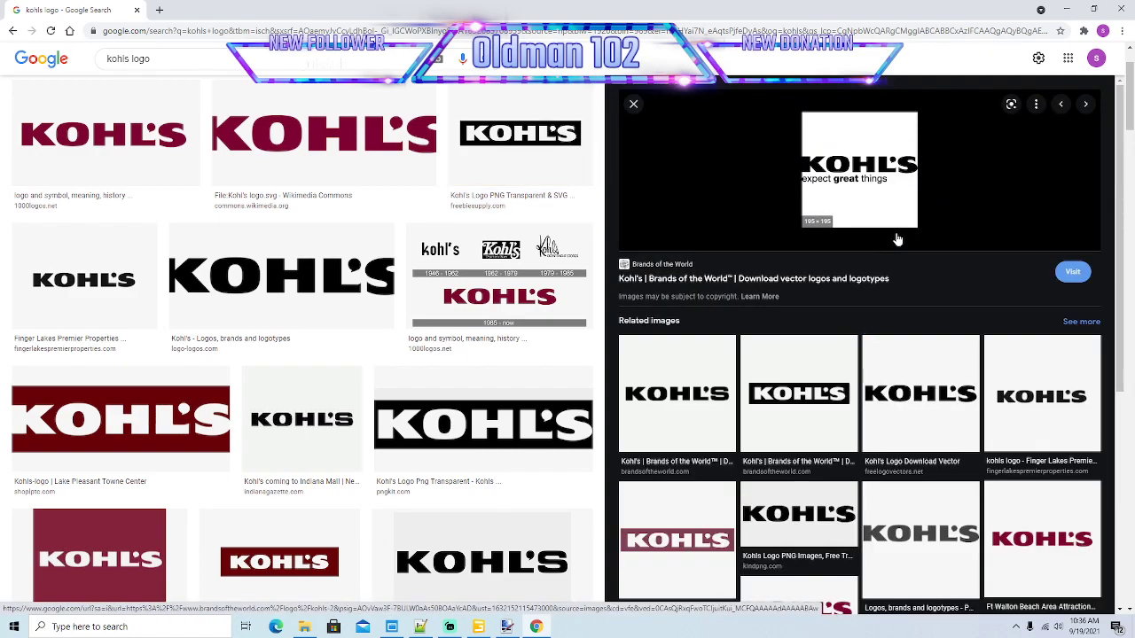
{"action": "scroll", "coordinate": [730, 236], "scroll_direction": "down", "scroll_amount": 1}
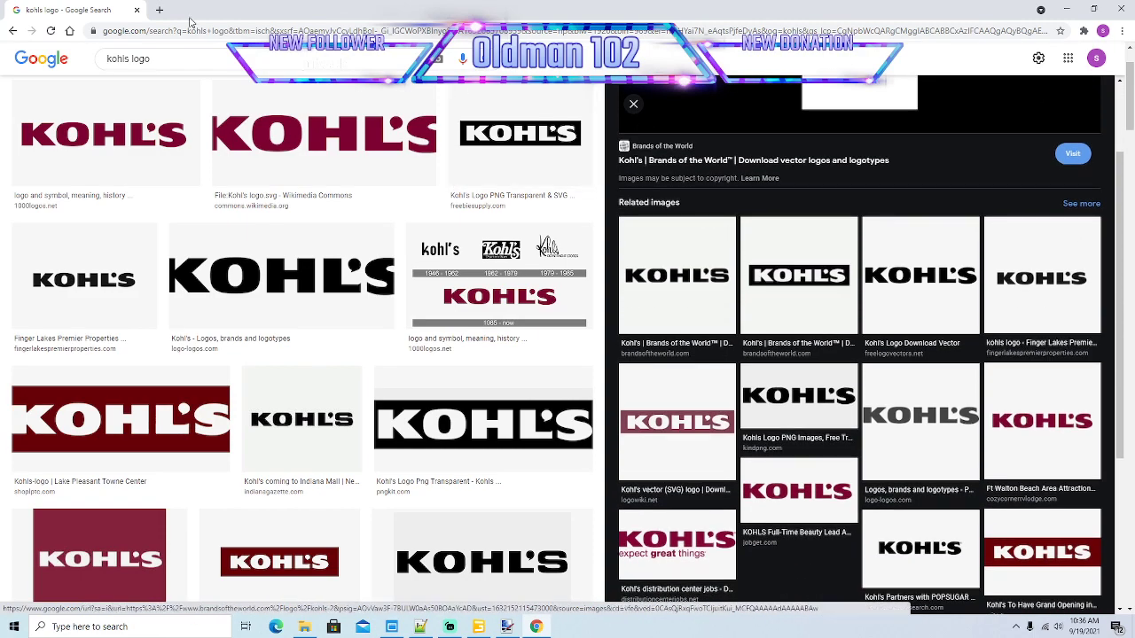
{"action": "left_click", "coordinate": [16, 32]}
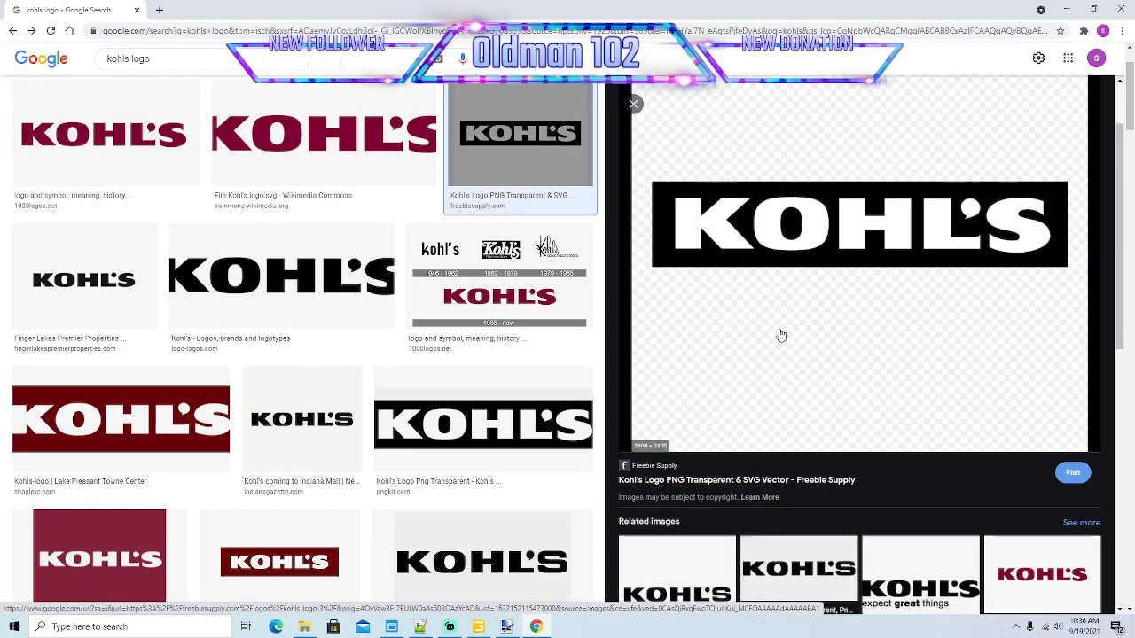
Step: Examine the related black Kohl's wordmarks from Brands Logos and Freelogovectors.net, and close the image preview
{"action": "scroll", "coordinate": [780, 332], "scroll_direction": "down", "scroll_amount": 4}
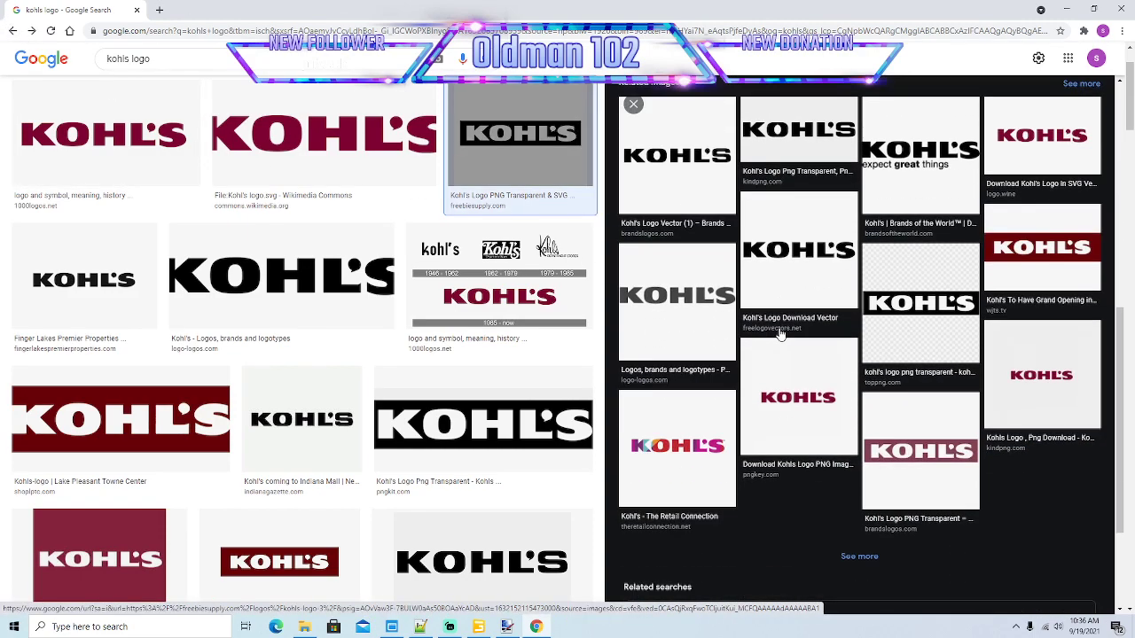
{"action": "left_click", "coordinate": [691, 188]}
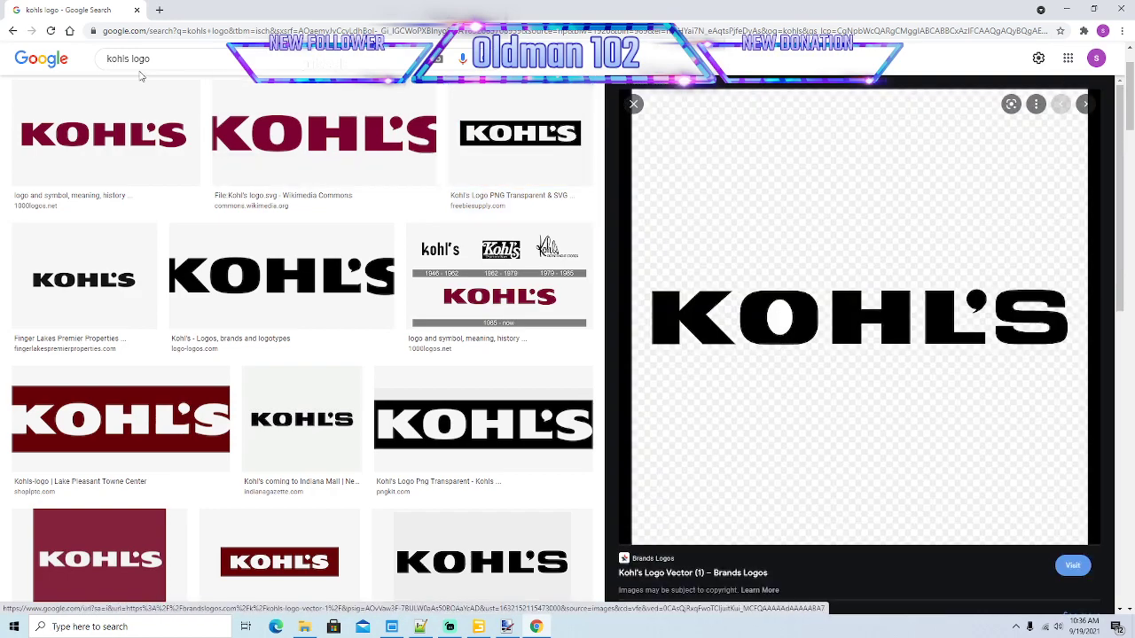
{"action": "left_click", "coordinate": [14, 32]}
{"action": "scroll", "coordinate": [782, 371], "scroll_direction": "down", "scroll_amount": 6}
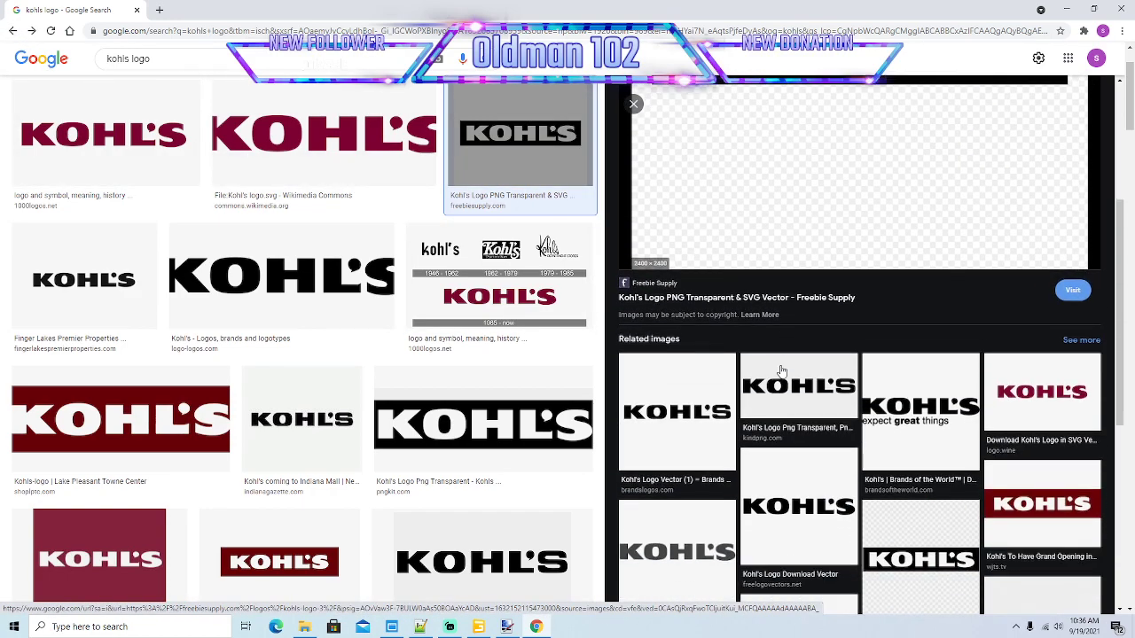
{"action": "left_click", "coordinate": [790, 390]}
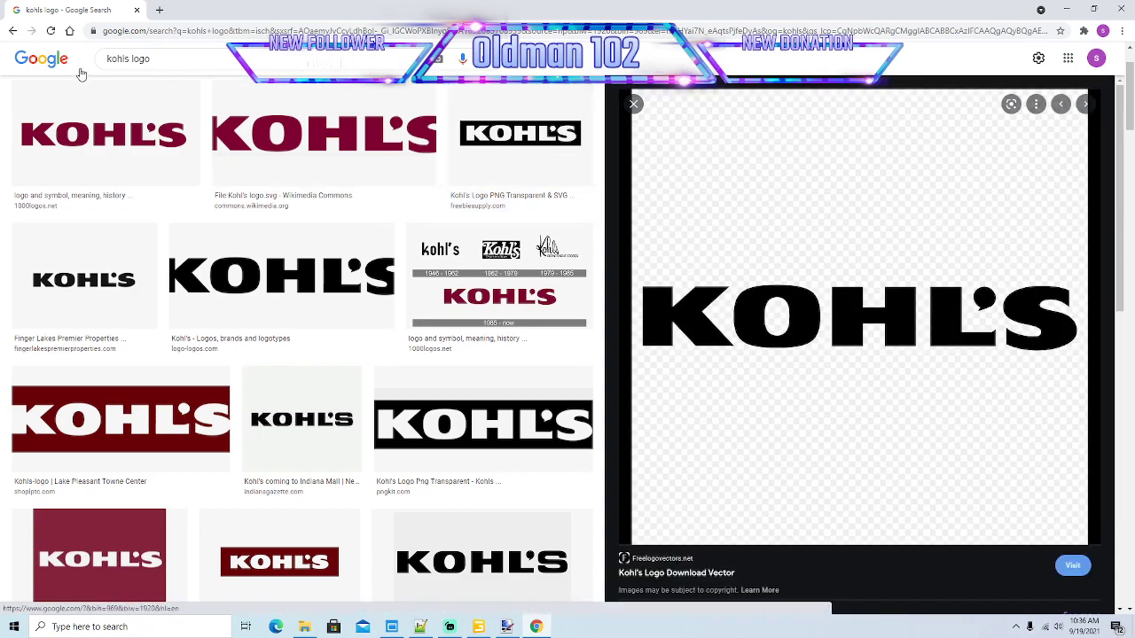
{"action": "left_click", "coordinate": [13, 30]}
{"action": "scroll", "coordinate": [712, 308], "scroll_direction": "down", "scroll_amount": 4}
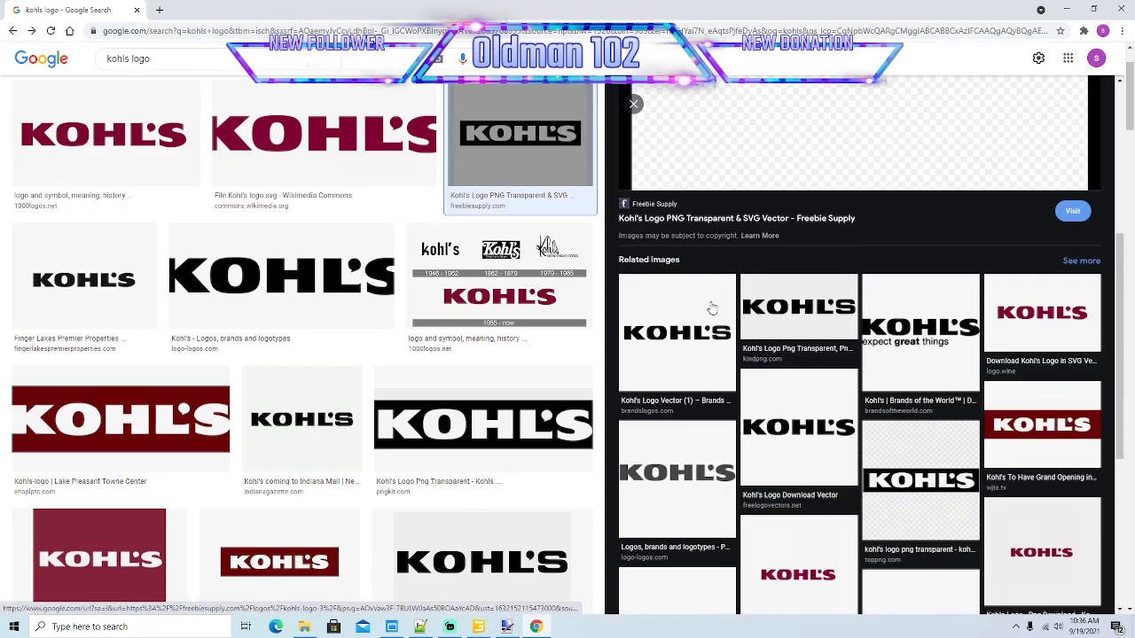
{"action": "scroll", "coordinate": [712, 308], "scroll_direction": "down", "scroll_amount": 2}
{"action": "left_click", "coordinate": [634, 106]}
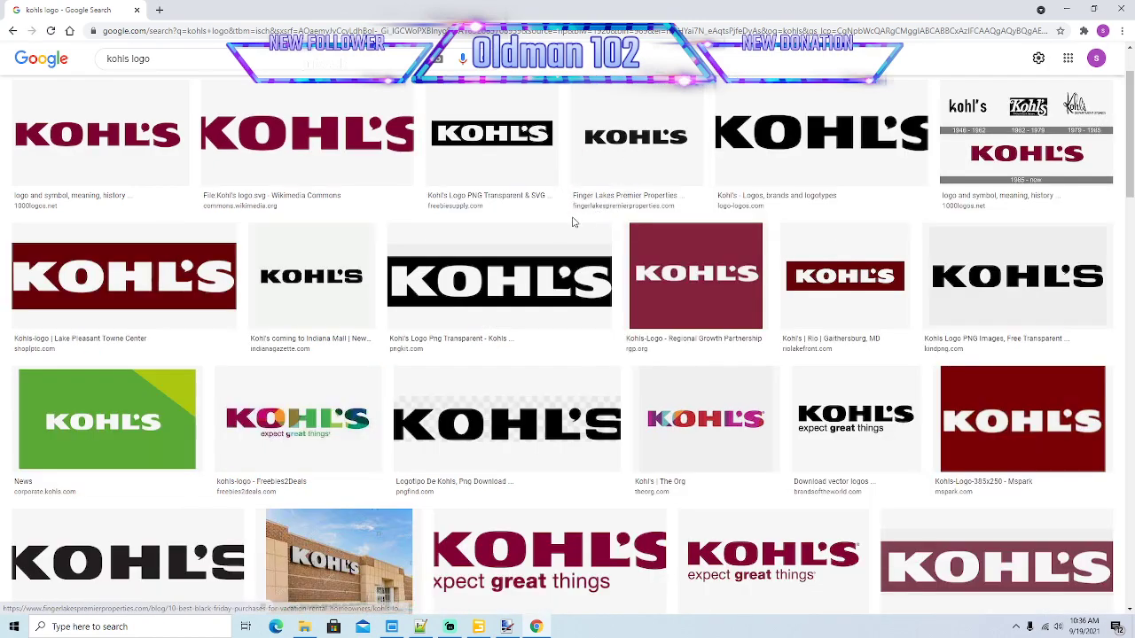
Step: Browse from the Freelogovectors.net result through the East Brook Mall related image to PNGkit's white-on-black Kohl's logo, and copy that image
{"action": "left_click", "coordinate": [128, 561]}
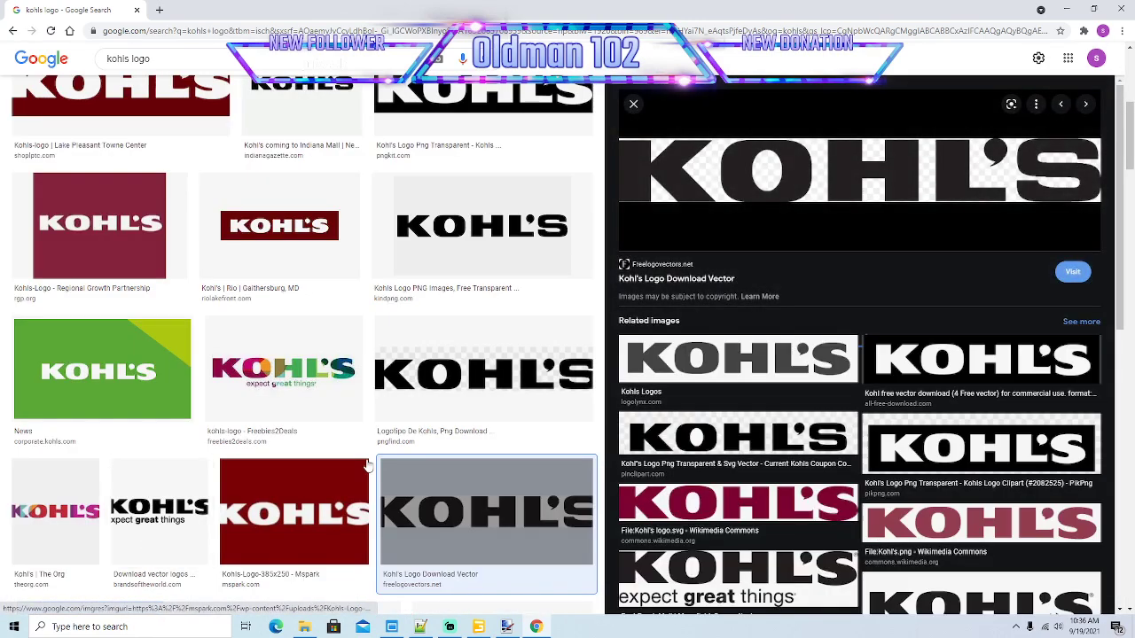
{"action": "scroll", "coordinate": [762, 344], "scroll_direction": "down", "scroll_amount": 2}
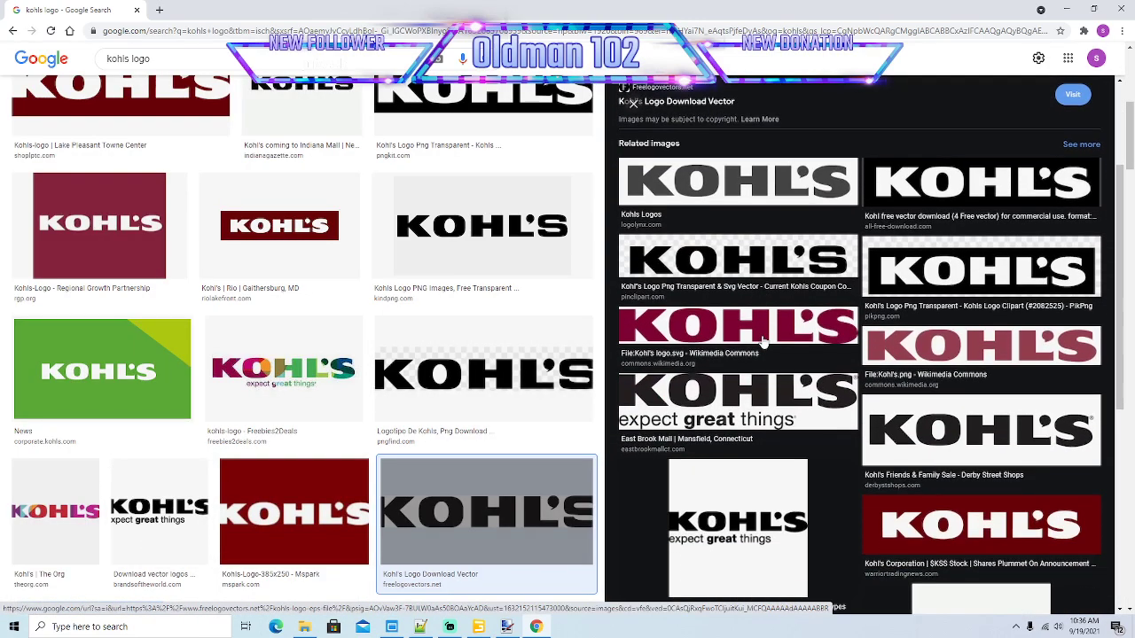
{"action": "left_click", "coordinate": [769, 523]}
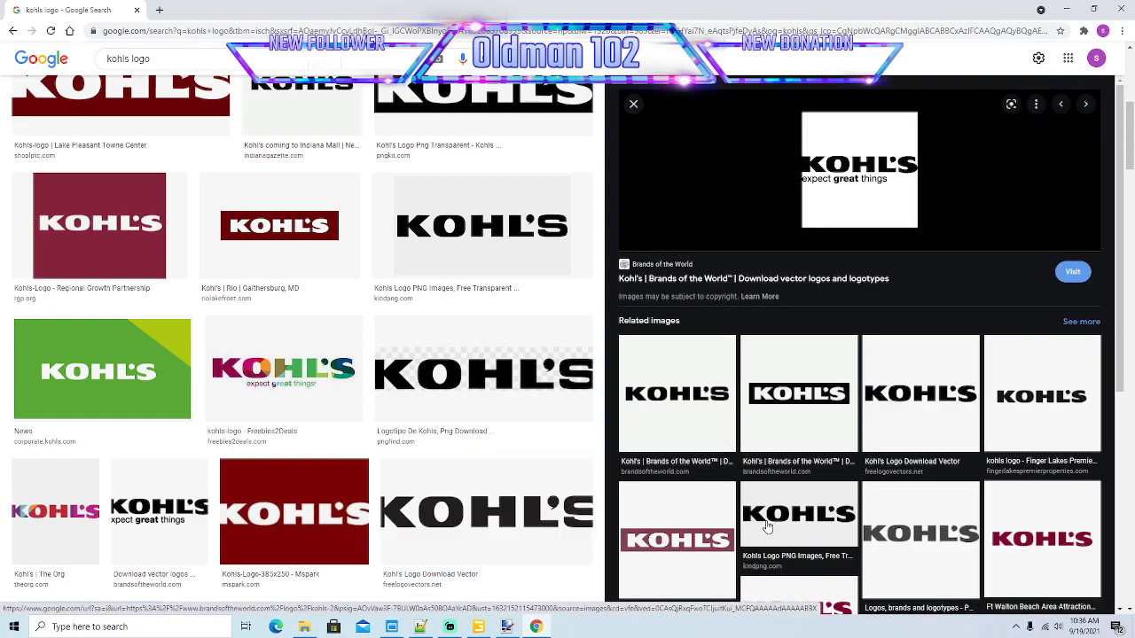
{"action": "left_click", "coordinate": [11, 31]}
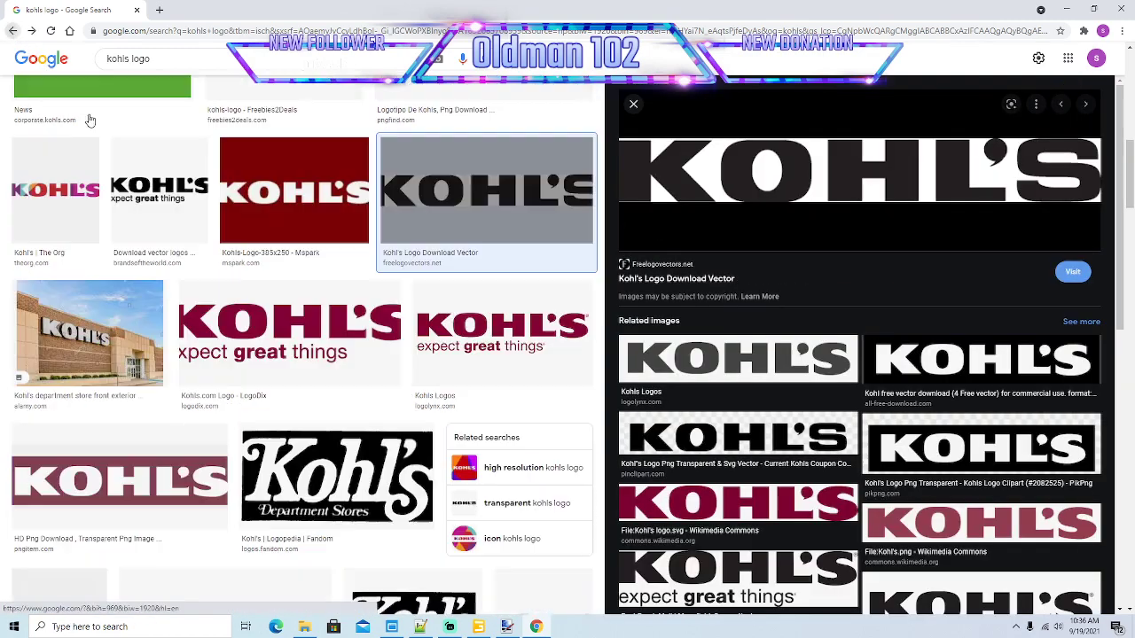
{"action": "left_click", "coordinate": [697, 577]}
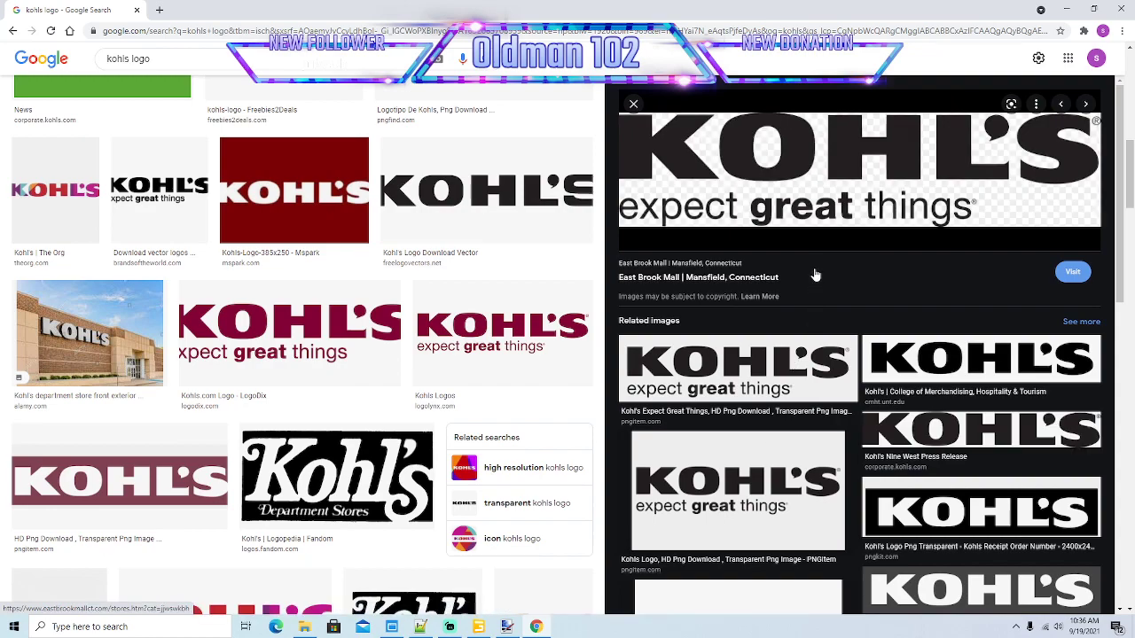
{"action": "left_click", "coordinate": [922, 507]}
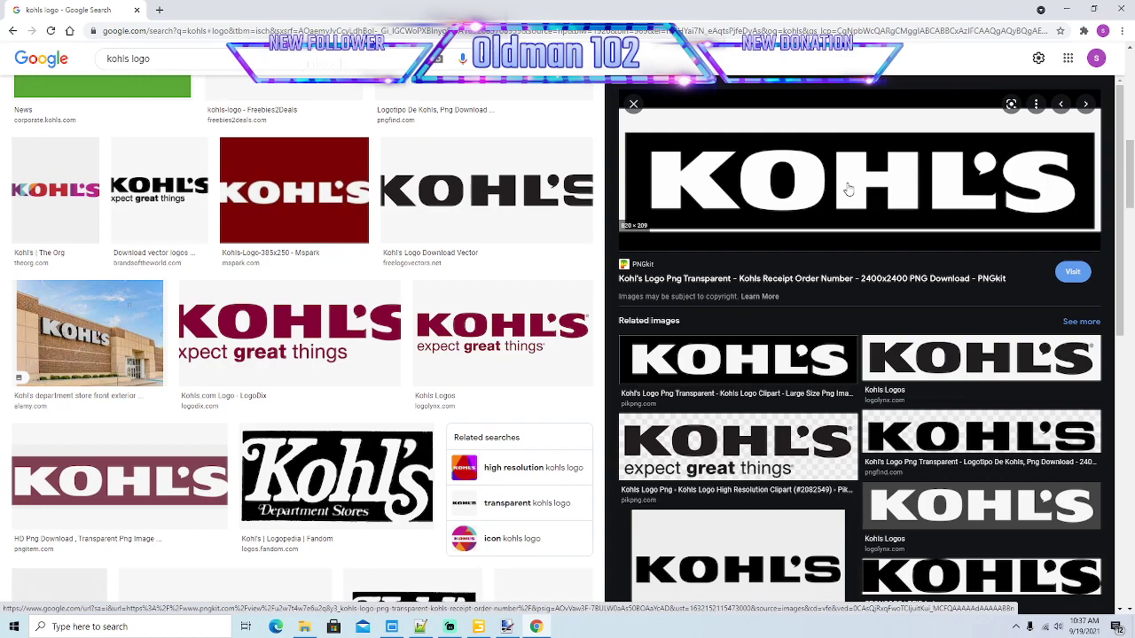
{"action": "right_click", "coordinate": [848, 189]}
{"action": "left_click", "coordinate": [889, 329]}
Step: Switch to paint.net and paste the copied Kohl's logo into a new image
{"action": "left_click", "coordinate": [506, 627]}
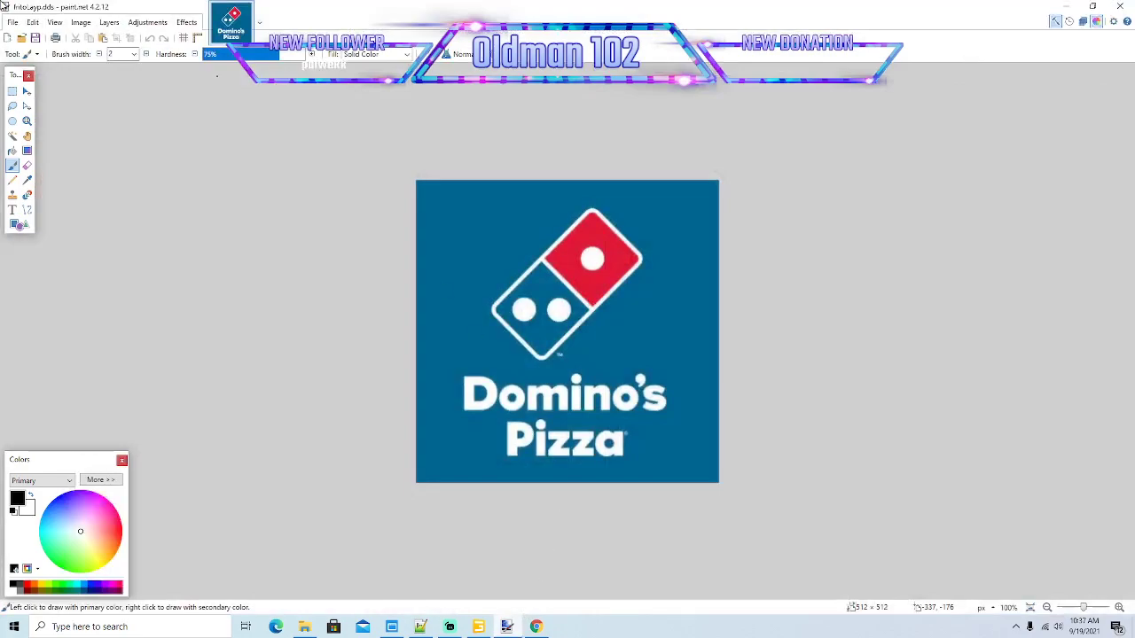
{"action": "left_click", "coordinate": [33, 22]}
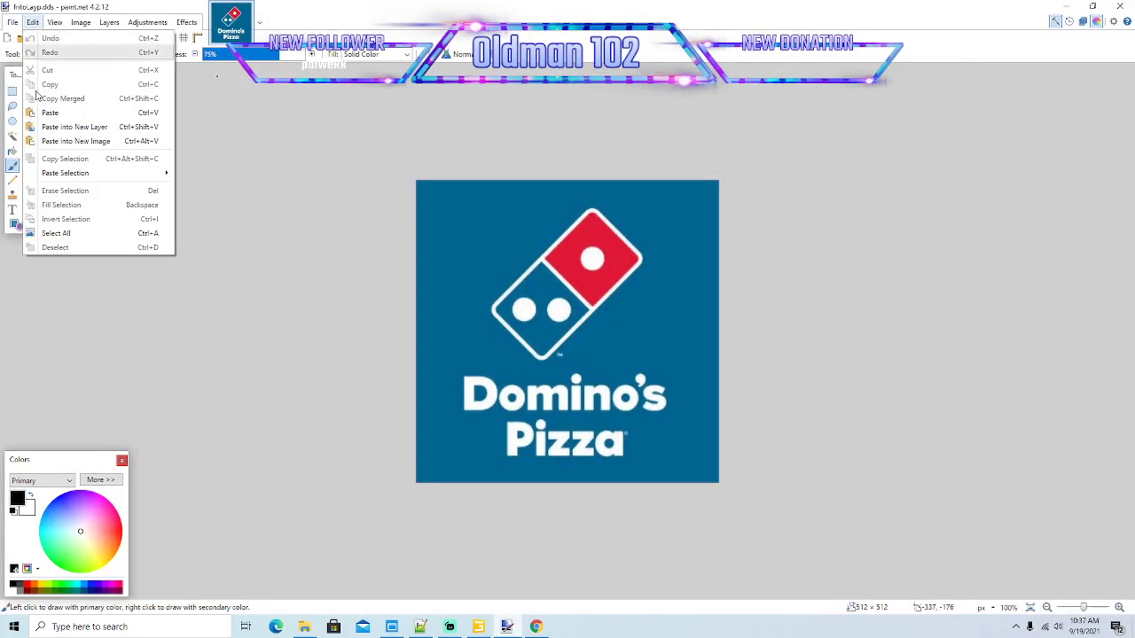
{"action": "left_click", "coordinate": [53, 140]}
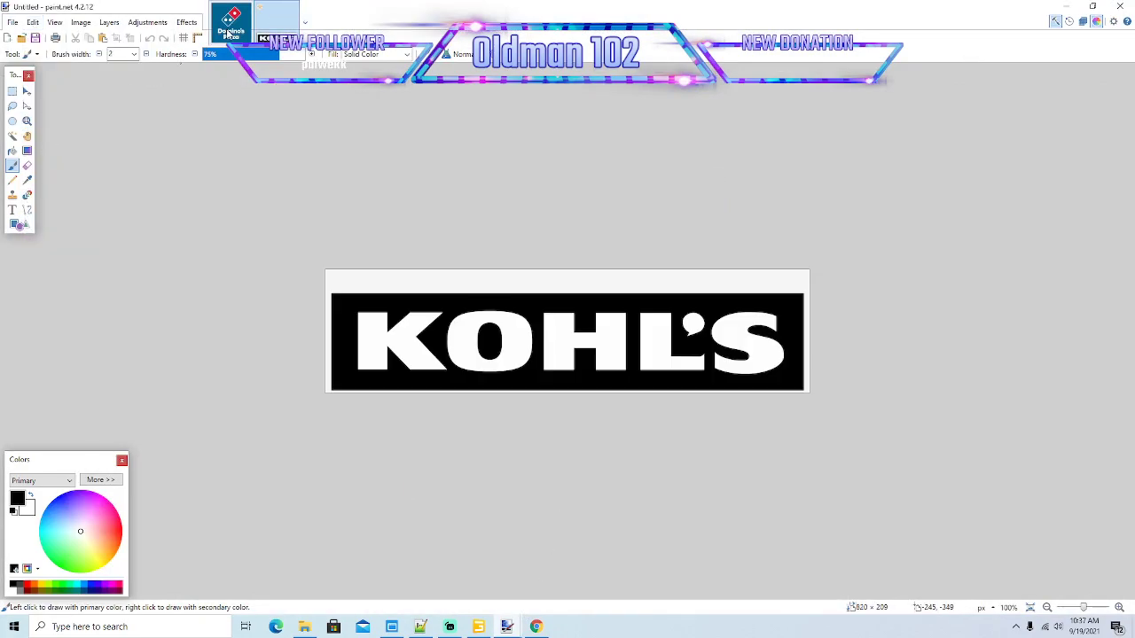
Step: Copy a light patch about 76 × 26 px from above the Kohl's banner and paste it into the Domino's Pizza texture
{"action": "left_click", "coordinate": [12, 92]}
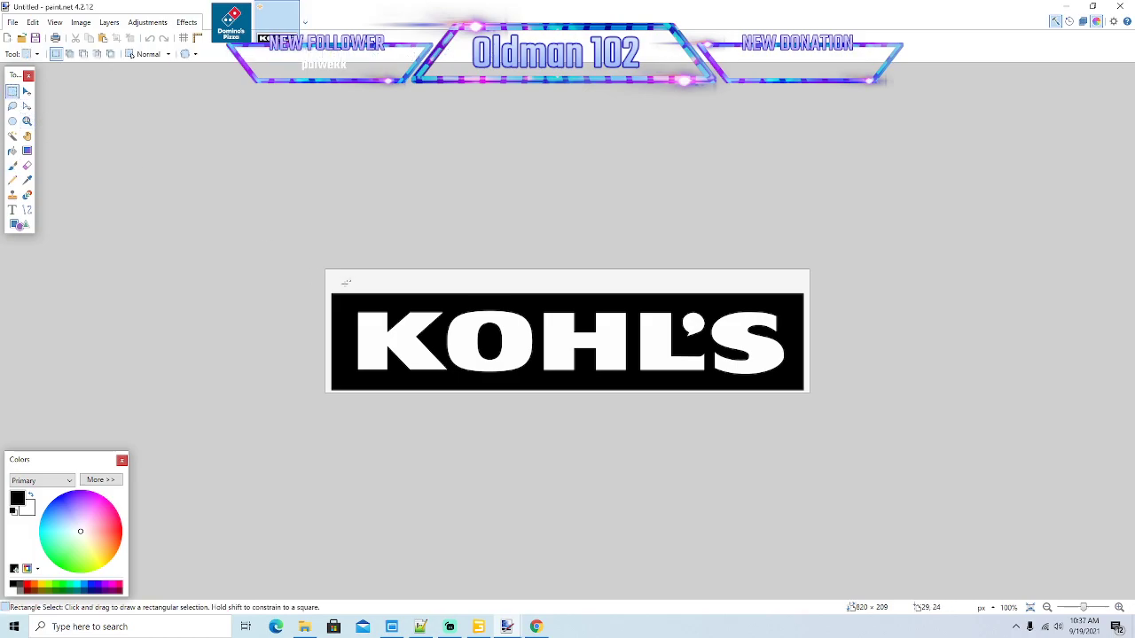
{"action": "left_click_drag", "start_coordinate": [334, 273], "coordinate": [379, 287]}
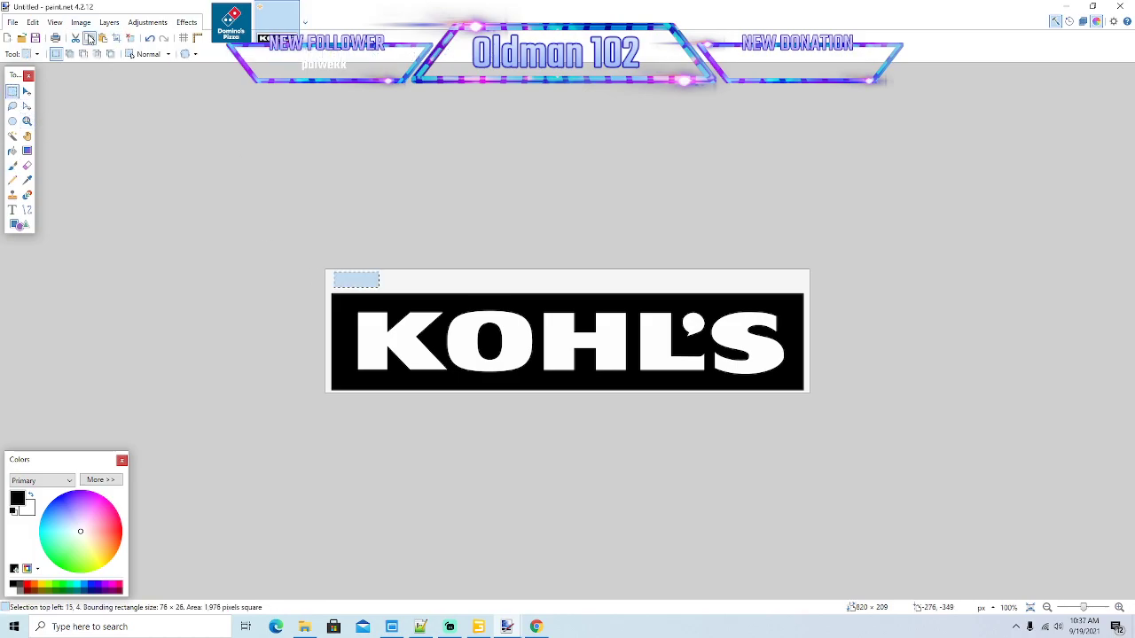
{"action": "left_click", "coordinate": [89, 38]}
{"action": "left_click", "coordinate": [231, 22]}
{"action": "left_click", "coordinate": [102, 38]}
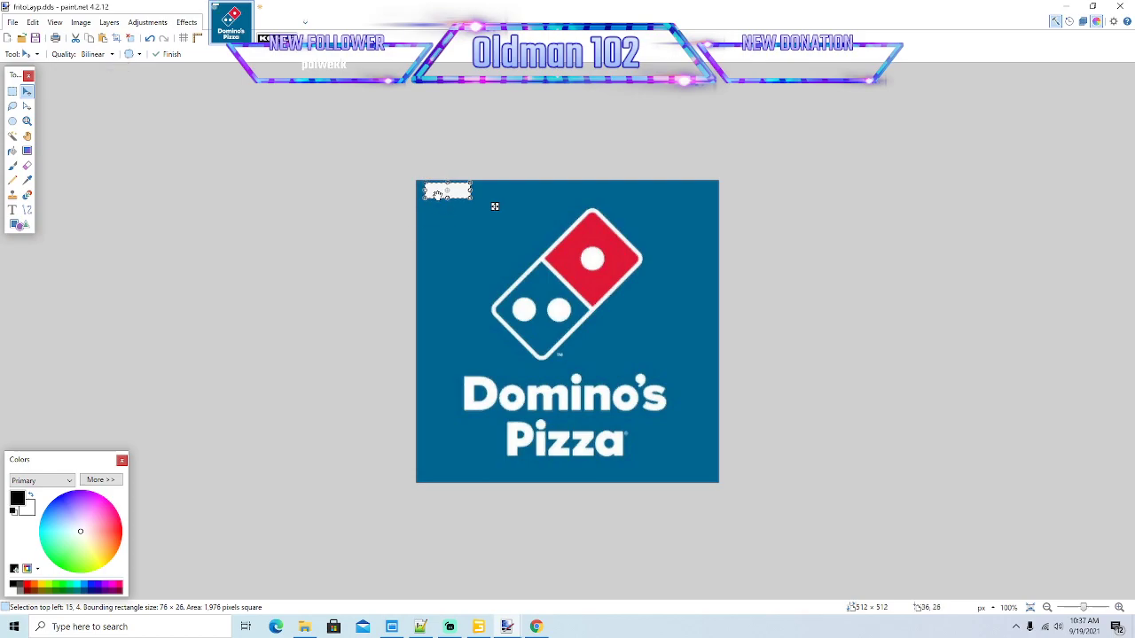
Step: Stretch the pasted light patch until it covers the whole 512 × 512 texture, and deselect it
{"action": "left_click_drag", "start_coordinate": [431, 193], "coordinate": [709, 226]}
{"action": "left_click_drag", "start_coordinate": [585, 183], "coordinate": [546, 488]}
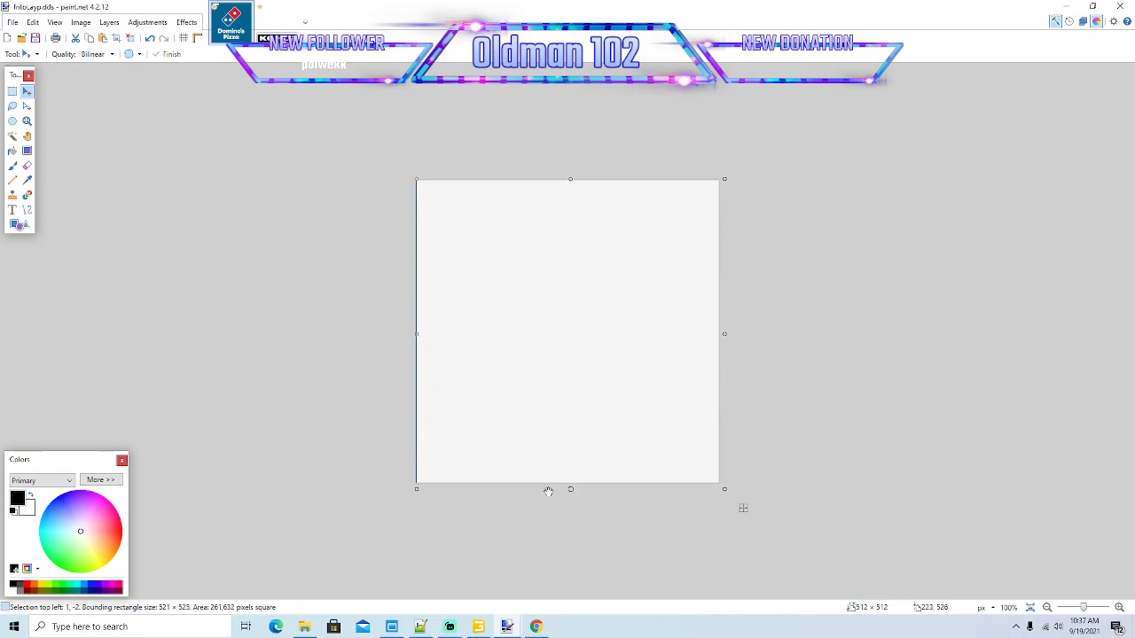
{"action": "left_click_drag", "start_coordinate": [416, 339], "coordinate": [408, 338]}
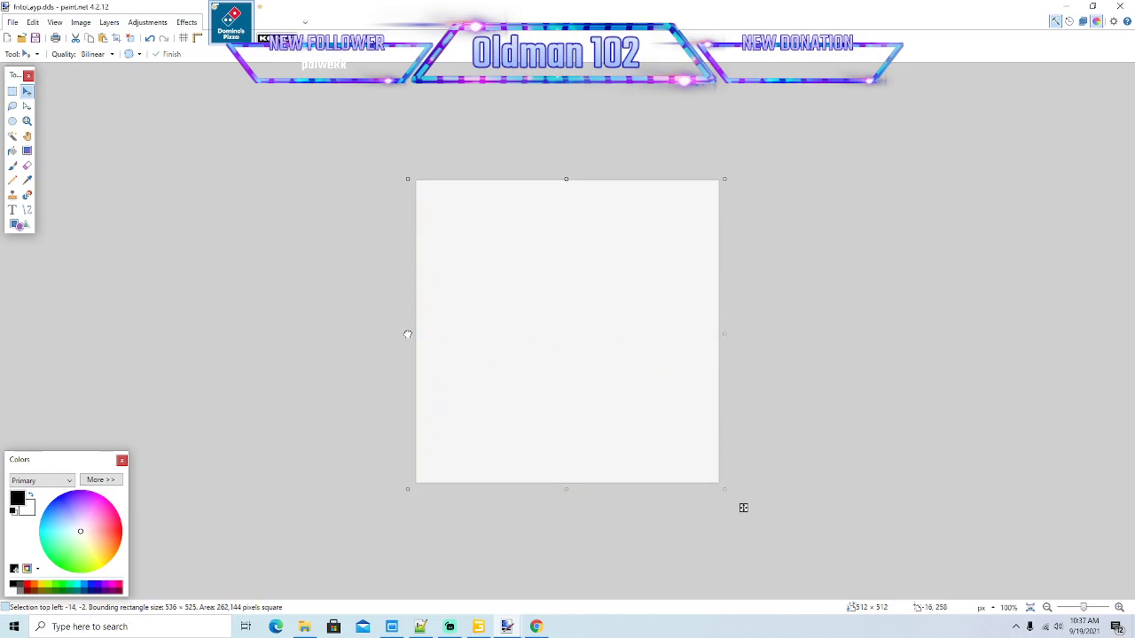
{"action": "left_click", "coordinate": [130, 38]}
Step: Clear the old selection in the untitled Kohl's image, then select the black logo banner, about 796 × 157 px, and copy it
{"action": "left_click", "coordinate": [274, 27]}
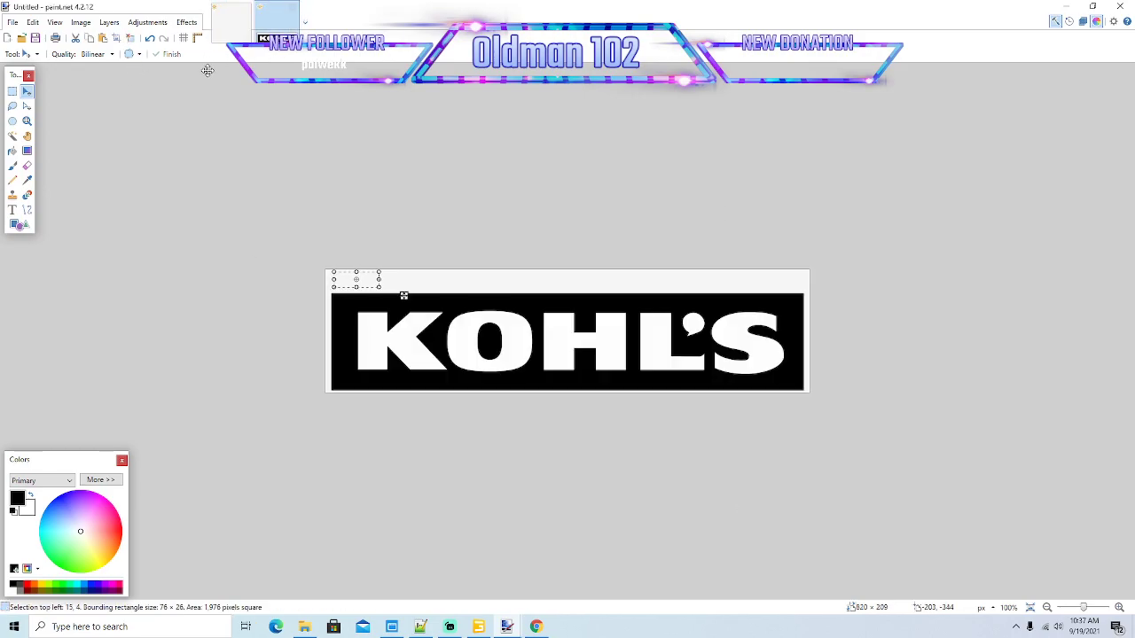
{"action": "left_click", "coordinate": [128, 38]}
{"action": "left_click", "coordinate": [12, 91]}
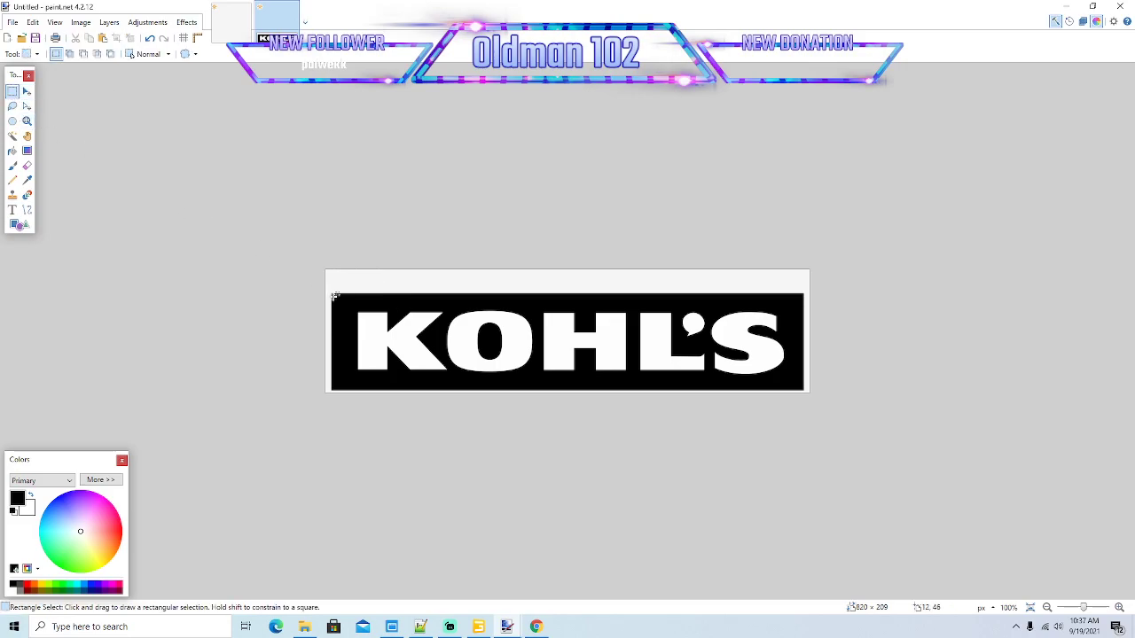
{"action": "left_click_drag", "start_coordinate": [334, 296], "coordinate": [803, 389]}
{"action": "left_click", "coordinate": [91, 39]}
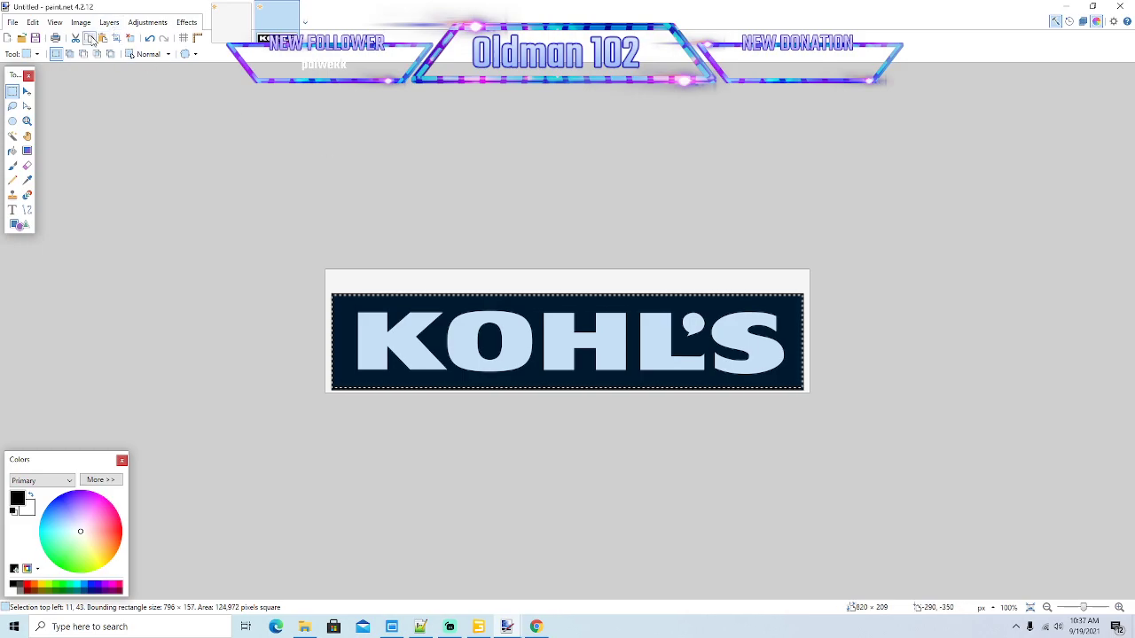
Step: Paste the Kohl's banner into the blank light texture, keeping the canvas size, and narrow it to about 509 px wide
{"action": "left_click", "coordinate": [219, 36]}
{"action": "left_click", "coordinate": [103, 40]}
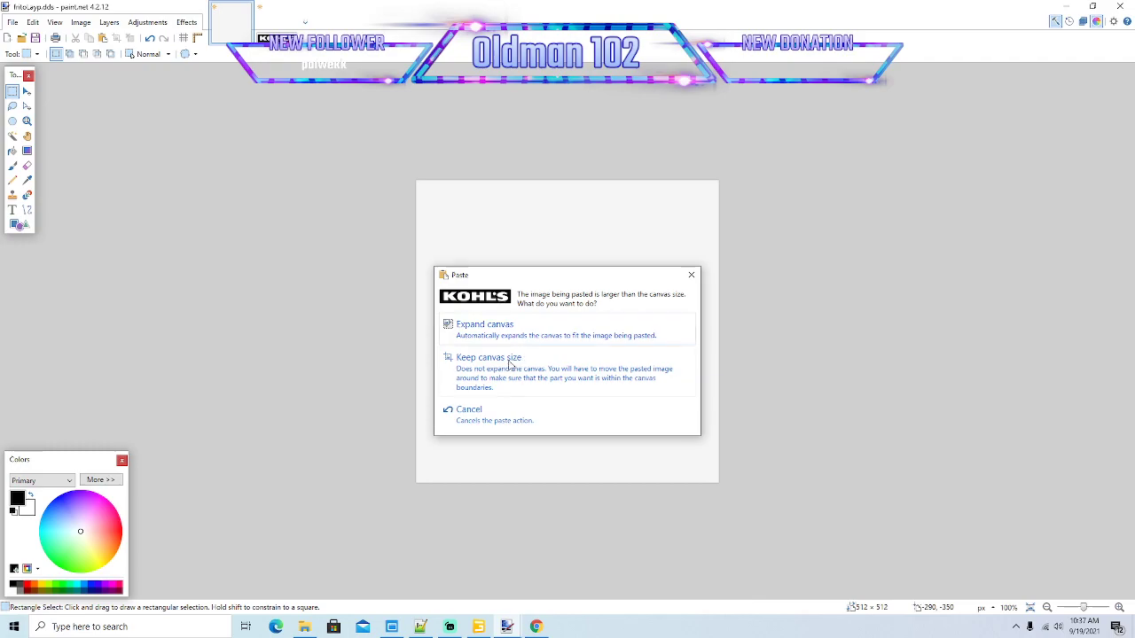
{"action": "left_click", "coordinate": [567, 368]}
{"action": "left_click_drag", "start_coordinate": [889, 253], "coordinate": [716, 254]}
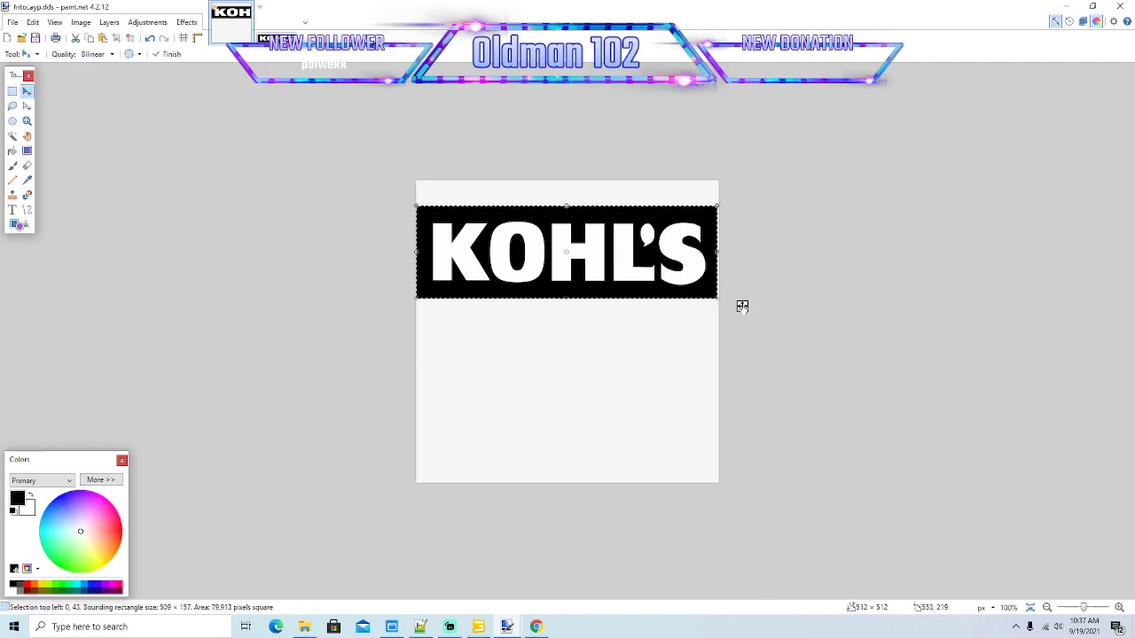
Step: Move the banner to about the vertical middle of the canvas, widen it to about 515 px to span both edges, and deselect it
{"action": "left_click_drag", "start_coordinate": [742, 305], "coordinate": [744, 381]}
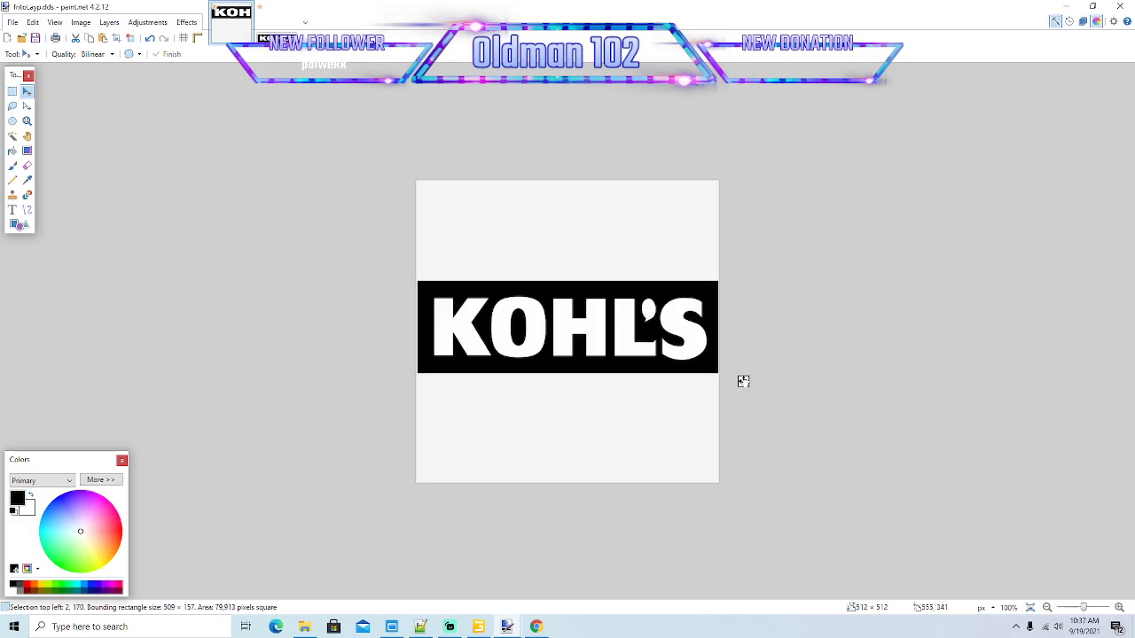
{"action": "left_click_drag", "start_coordinate": [743, 382], "coordinate": [741, 381]}
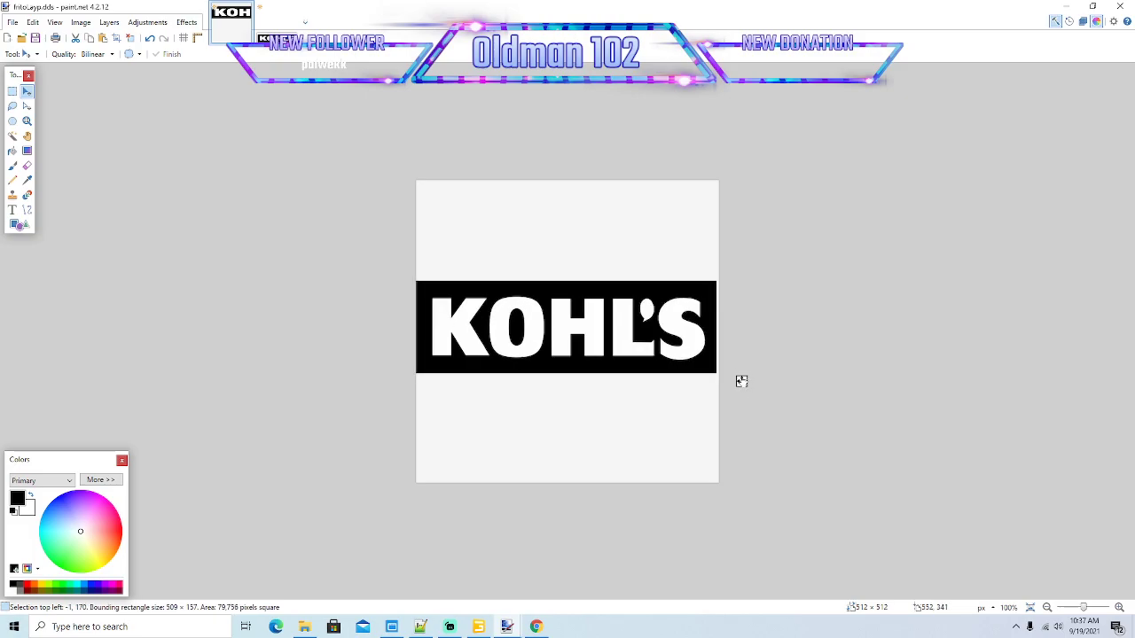
{"action": "left_click_drag", "start_coordinate": [717, 327], "coordinate": [721, 327]}
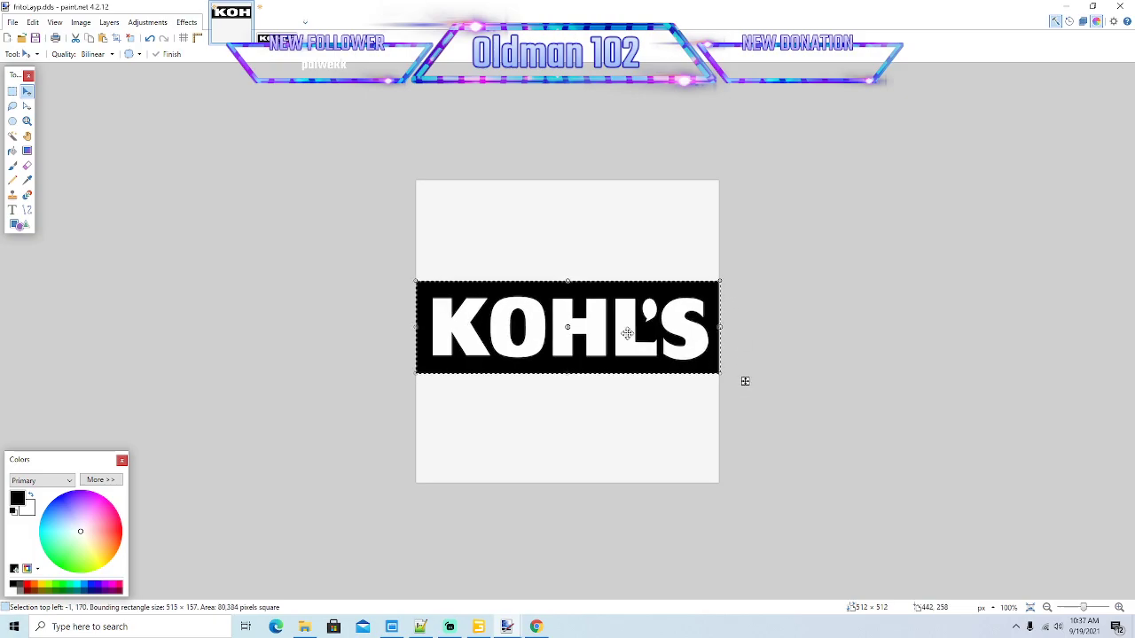
{"action": "left_click", "coordinate": [129, 37]}
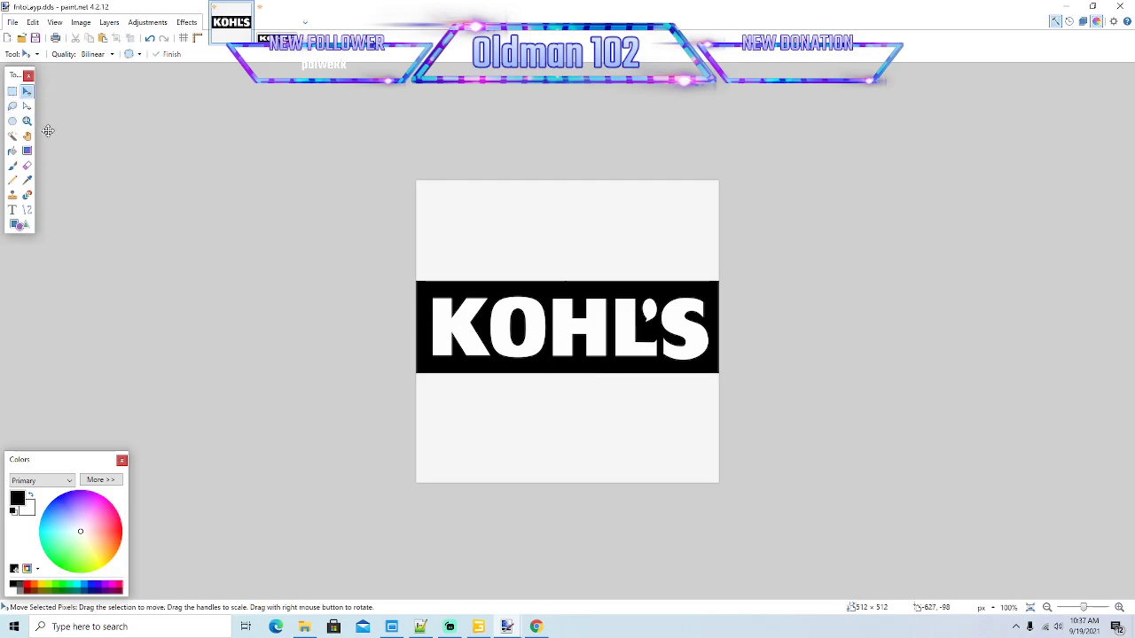
Step: Select the light area above the Kohl's banner with the Magic Wand and fill it with black
{"action": "left_click", "coordinate": [27, 180]}
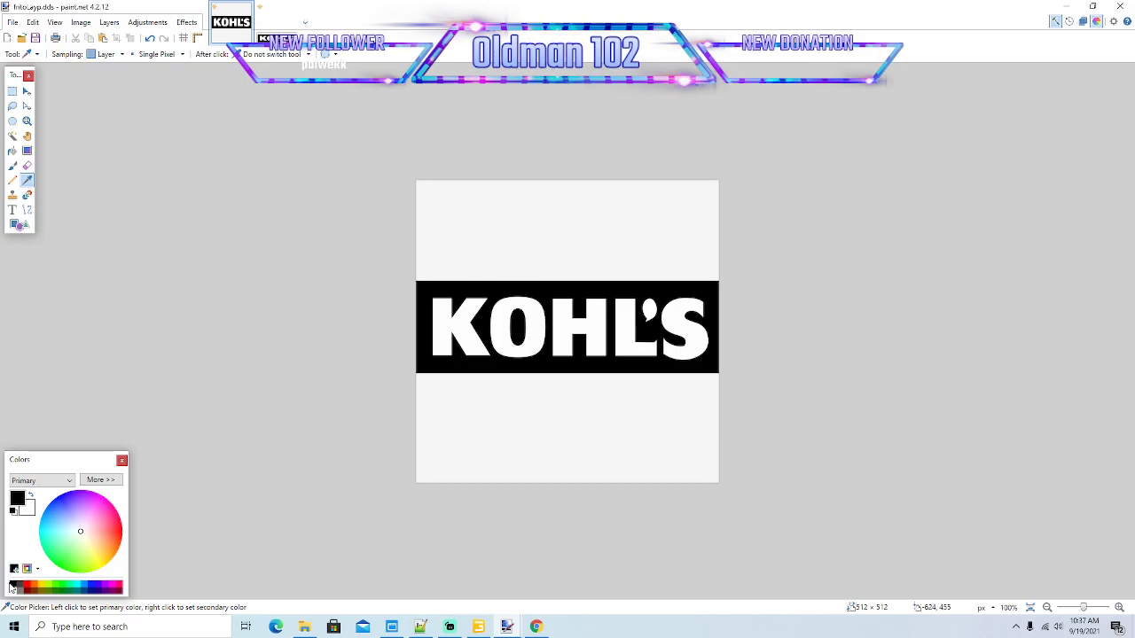
{"action": "left_click", "coordinate": [12, 136]}
{"action": "left_click", "coordinate": [438, 217]}
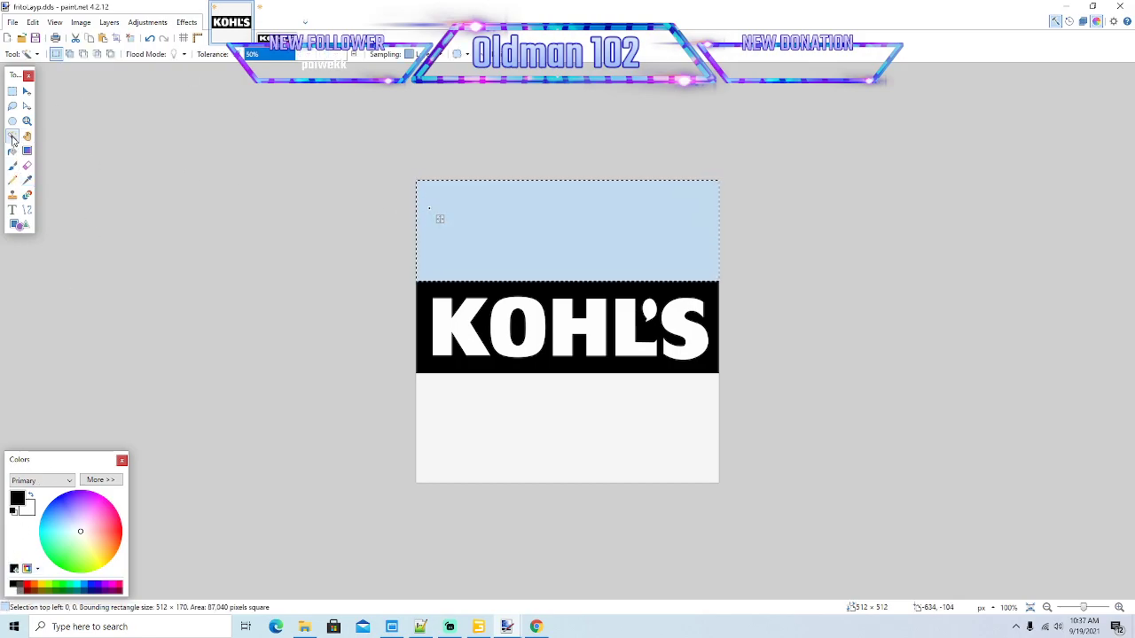
{"action": "key", "text": "f"}
{"action": "left_click", "coordinate": [464, 224]}
Step: Select the light area below the Kohl's banner with the Magic Wand, fill it with black, and deselect it
{"action": "left_click", "coordinate": [12, 136]}
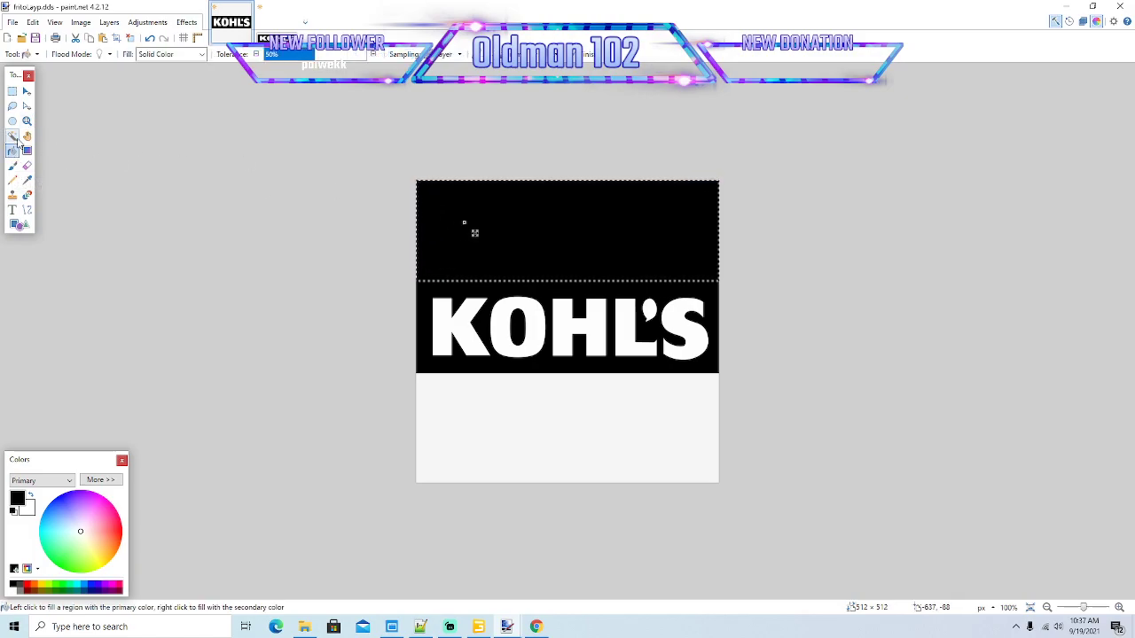
{"action": "left_click", "coordinate": [461, 436]}
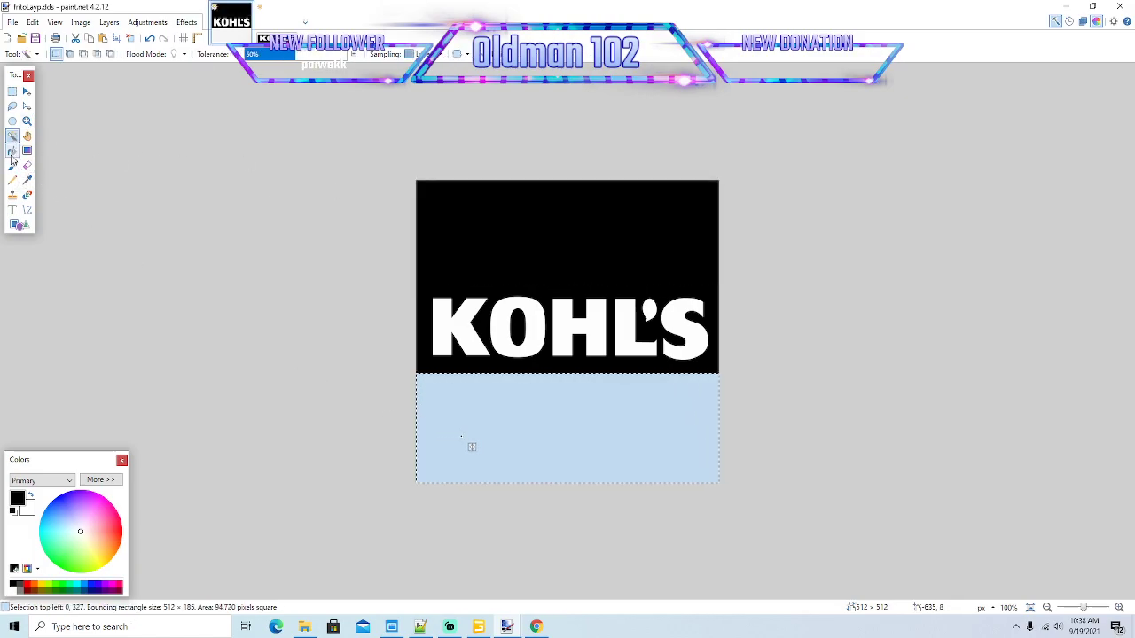
{"action": "left_click", "coordinate": [12, 151]}
{"action": "left_click", "coordinate": [441, 427]}
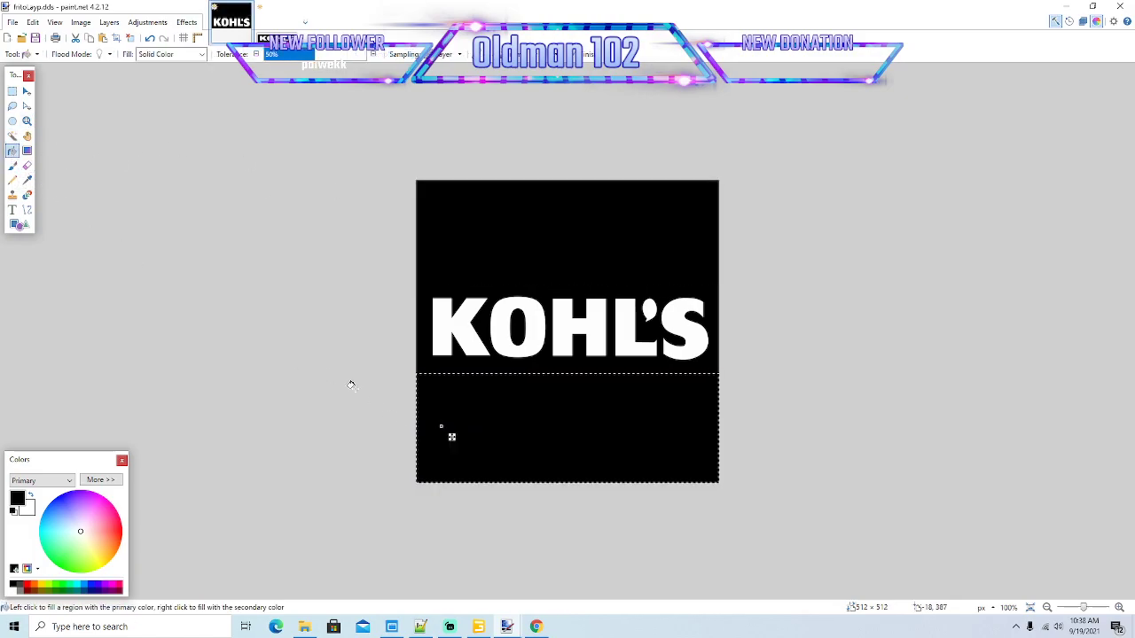
{"action": "left_click", "coordinate": [130, 37]}
Step: Save the texture under the new name kohls01 as a DDS file with BC1 (Linear, DXT1) compression and generated mip maps
{"action": "left_click", "coordinate": [12, 22]}
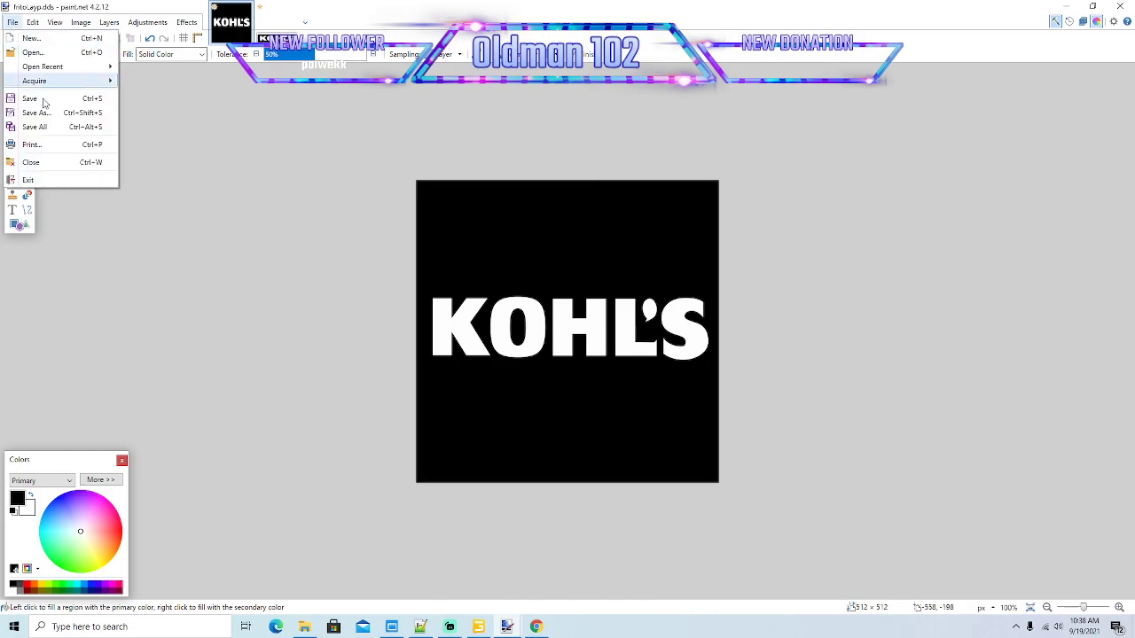
{"action": "left_click", "coordinate": [35, 113]}
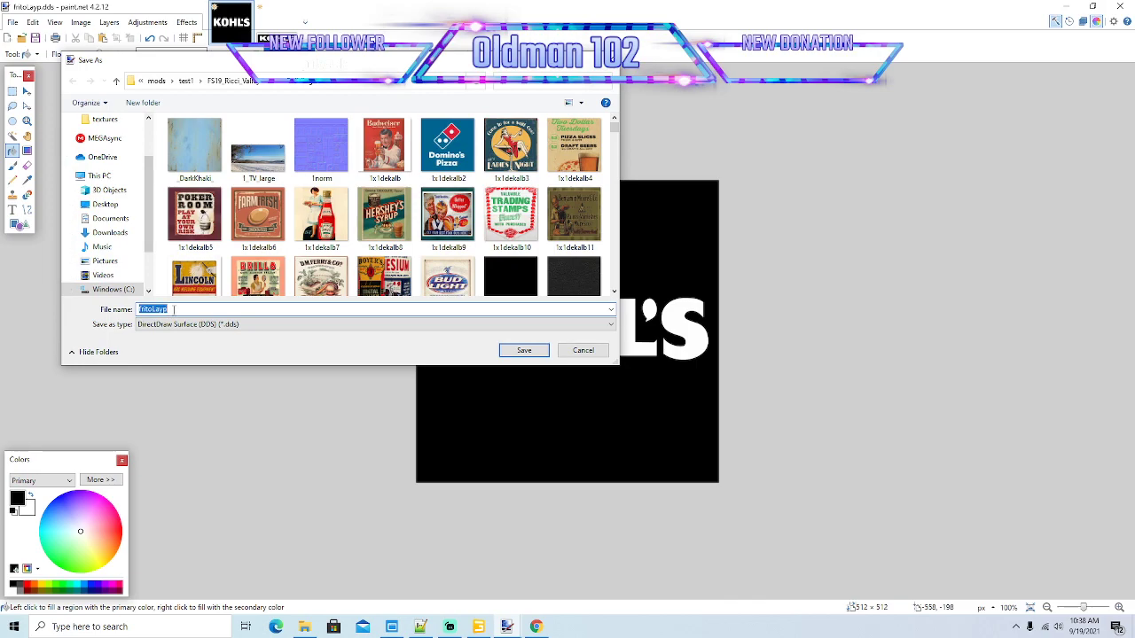
{"action": "type", "text": "kohls01"}
{"action": "key", "text": "Return"}
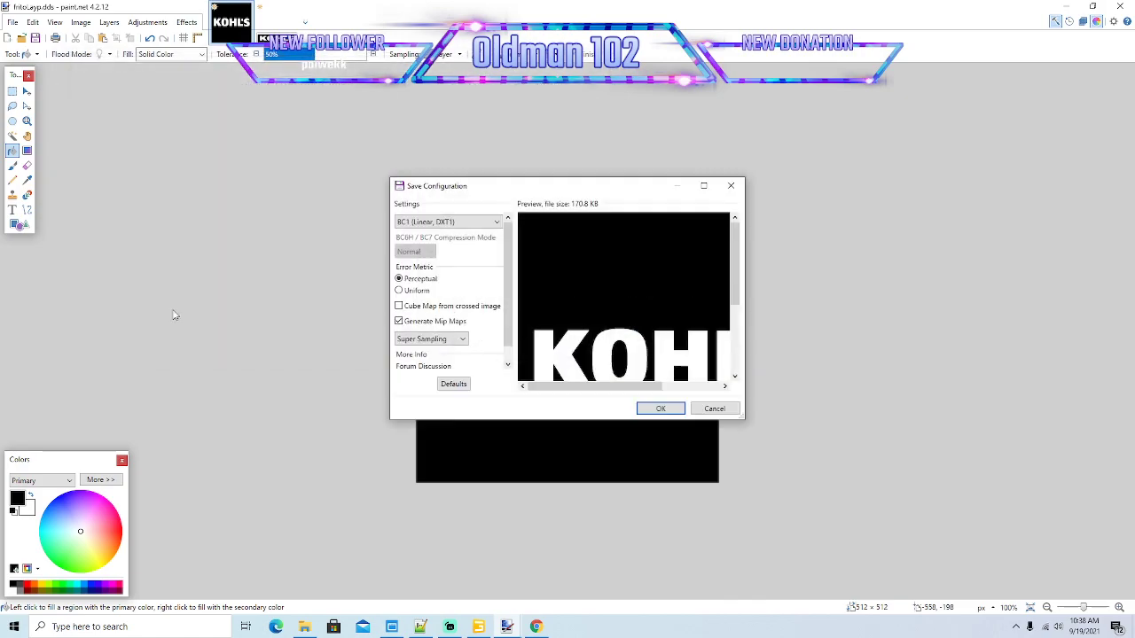
{"action": "left_click", "coordinate": [659, 409]}
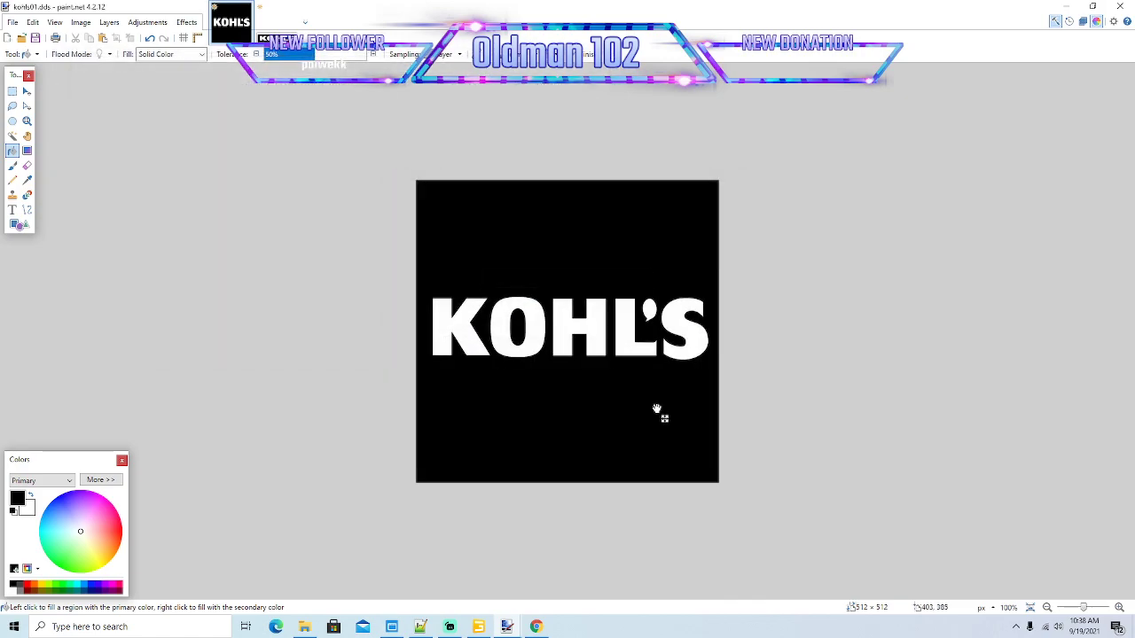
Step: Switch to Notepad++, replace the fritoLayp texture name with kohls01 in trailerKohls.i3d, save the file, and minimize the editor
{"action": "left_click", "coordinate": [420, 626]}
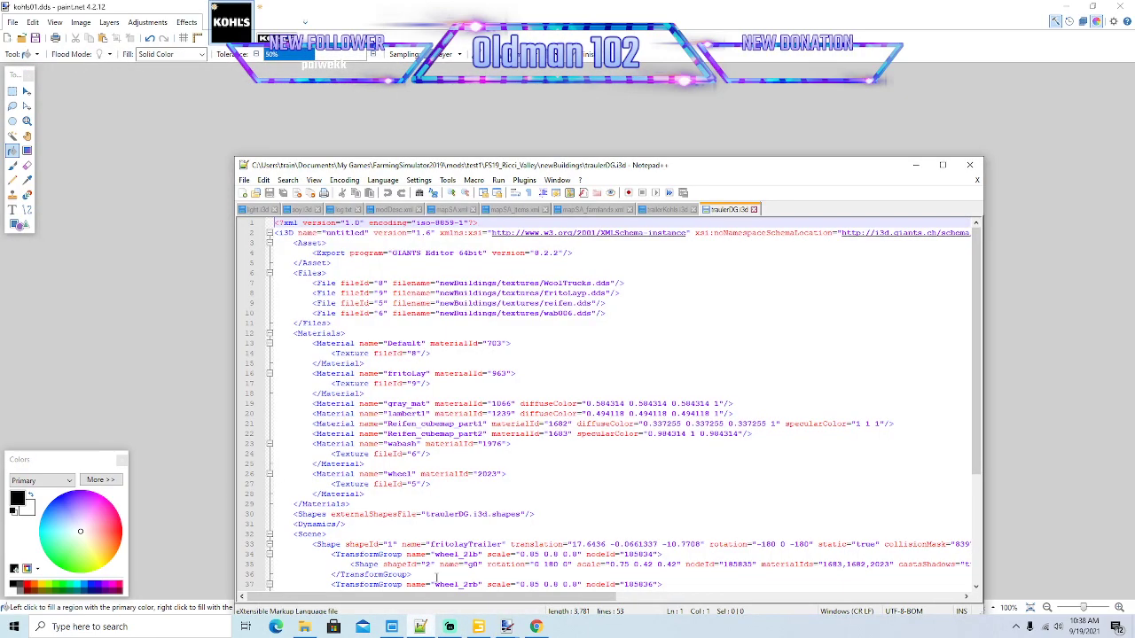
{"action": "left_click", "coordinate": [664, 210]}
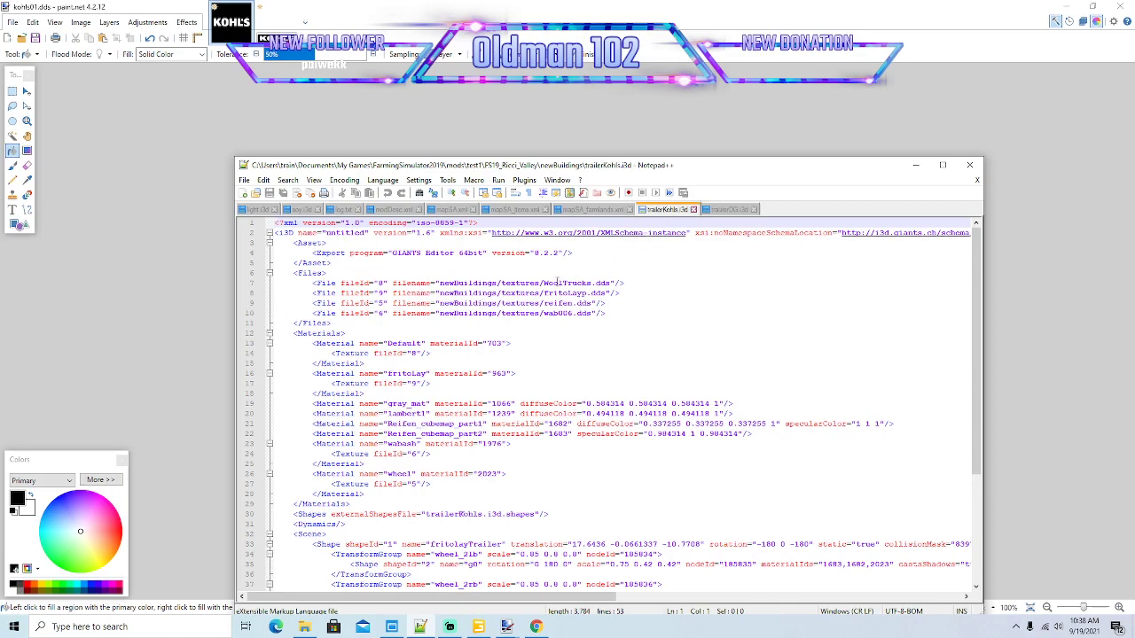
{"action": "left_click", "coordinate": [587, 294]}
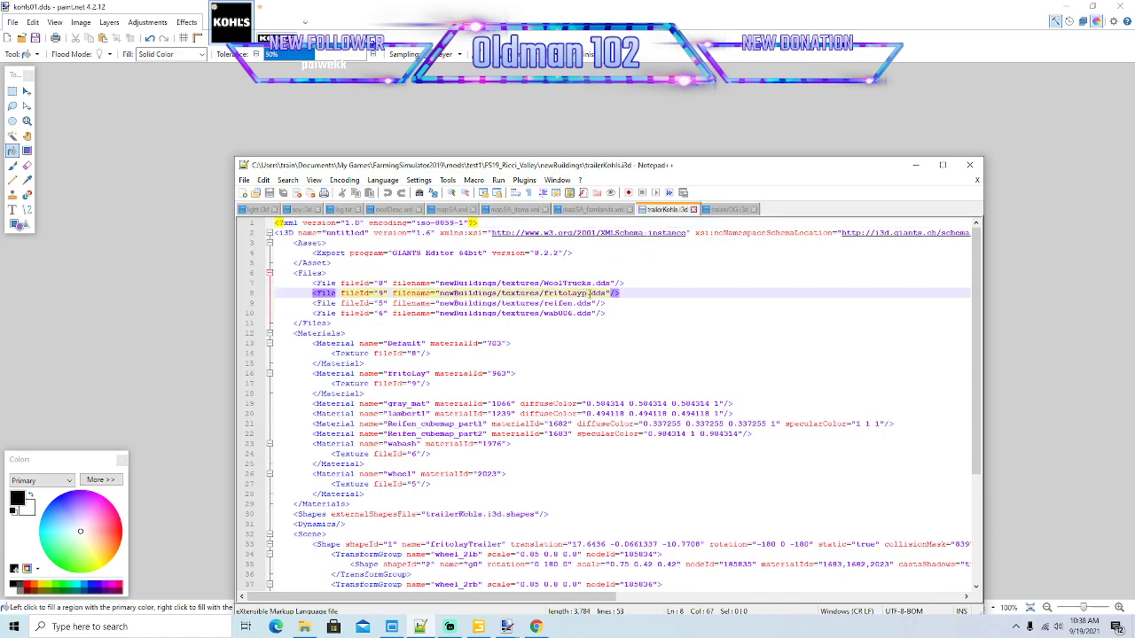
{"action": "key", "text": "BackSpace"}
{"action": "key", "text": "BackSpace"}
{"action": "key", "text": "BackSpace"}
{"action": "key", "text": "BackSpace"}
{"action": "key", "text": "BackSpace"}
{"action": "key", "text": "BackSpace"}
{"action": "key", "text": "BackSpace"}
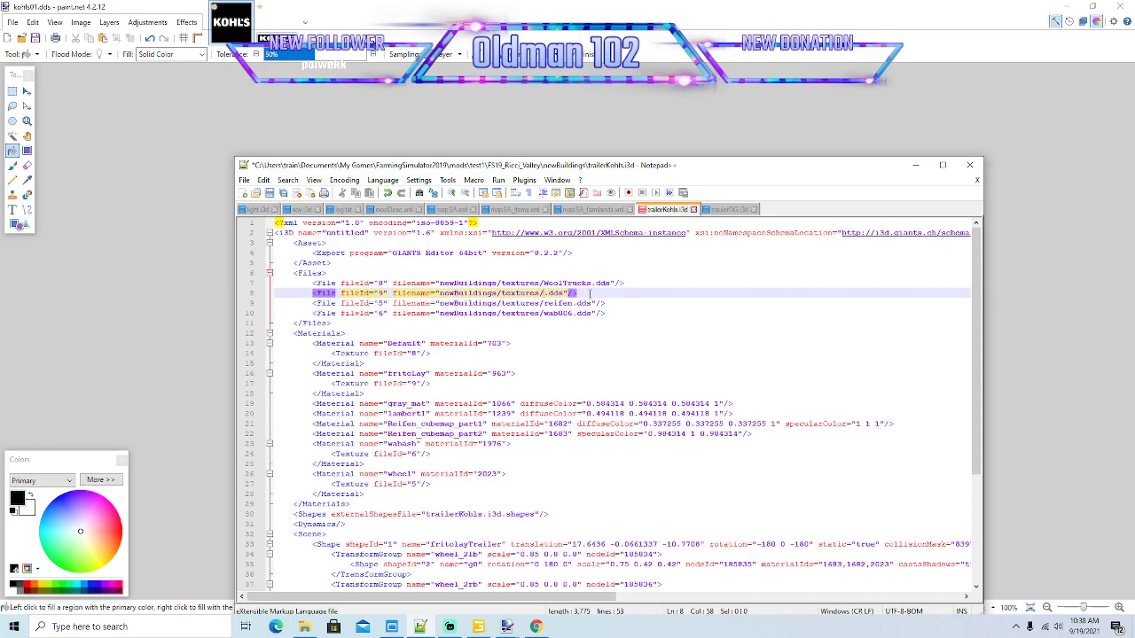
{"action": "type", "text": "kohls01"}
{"action": "left_click", "coordinate": [270, 194]}
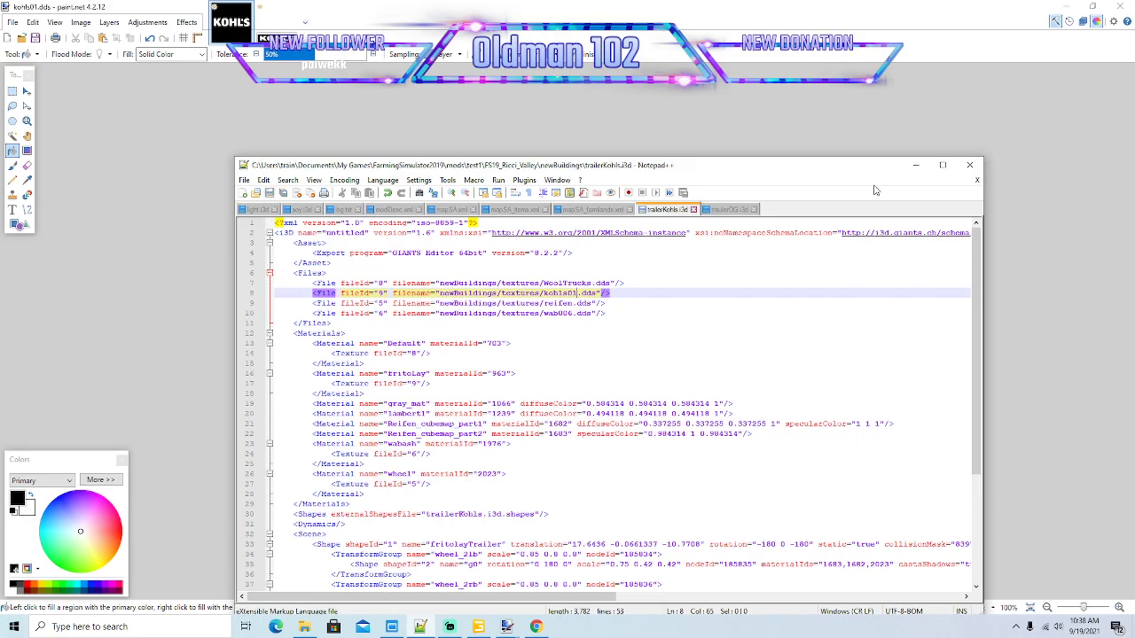
{"action": "left_click", "coordinate": [916, 166]}
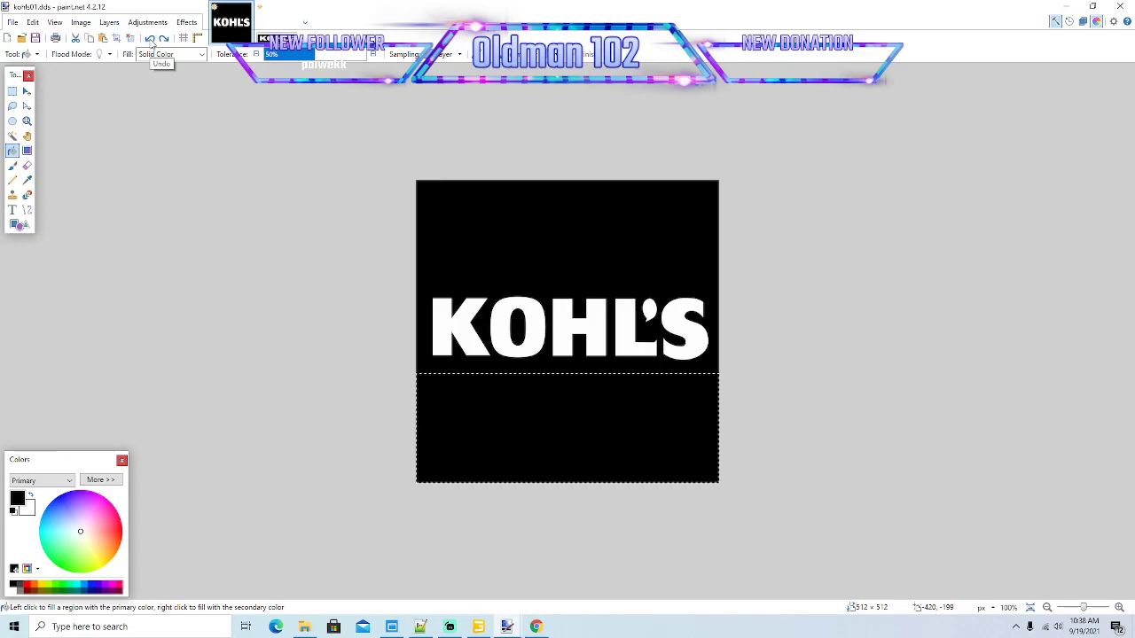
Step: Undo the black fills and the placement and pasting of the Kohl's banner, back to the blank light canvas
{"action": "left_click", "coordinate": [151, 39]}
{"action": "left_click", "coordinate": [150, 39]}
{"action": "left_click", "coordinate": [150, 39]}
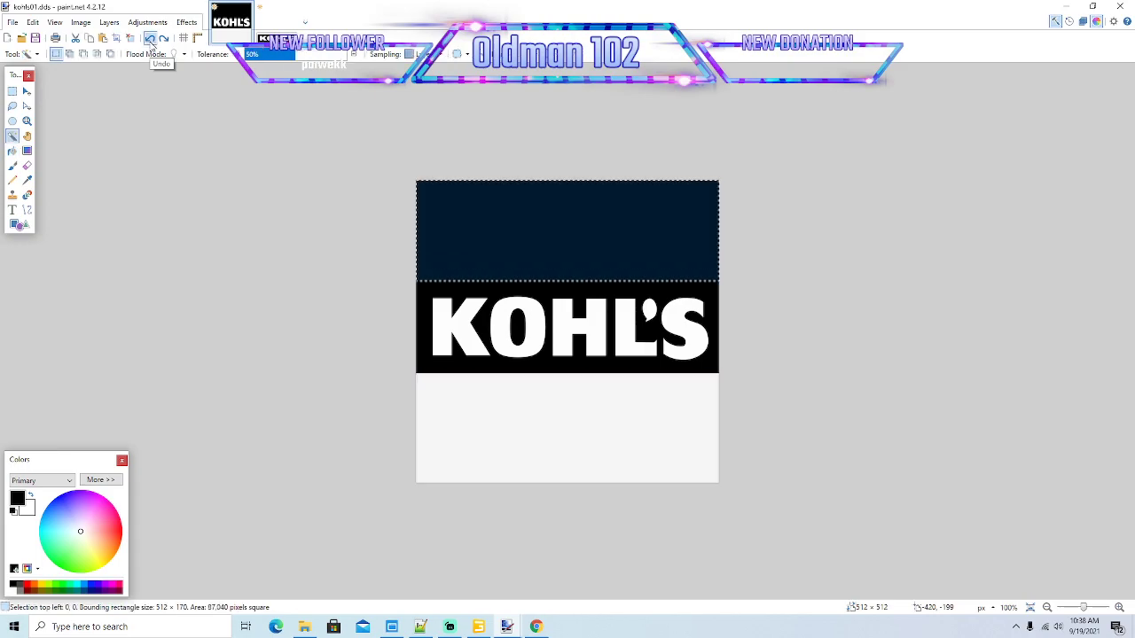
{"action": "left_click", "coordinate": [151, 39]}
{"action": "left_click", "coordinate": [151, 39]}
{"action": "left_click", "coordinate": [151, 39]}
{"action": "left_click", "coordinate": [150, 39]}
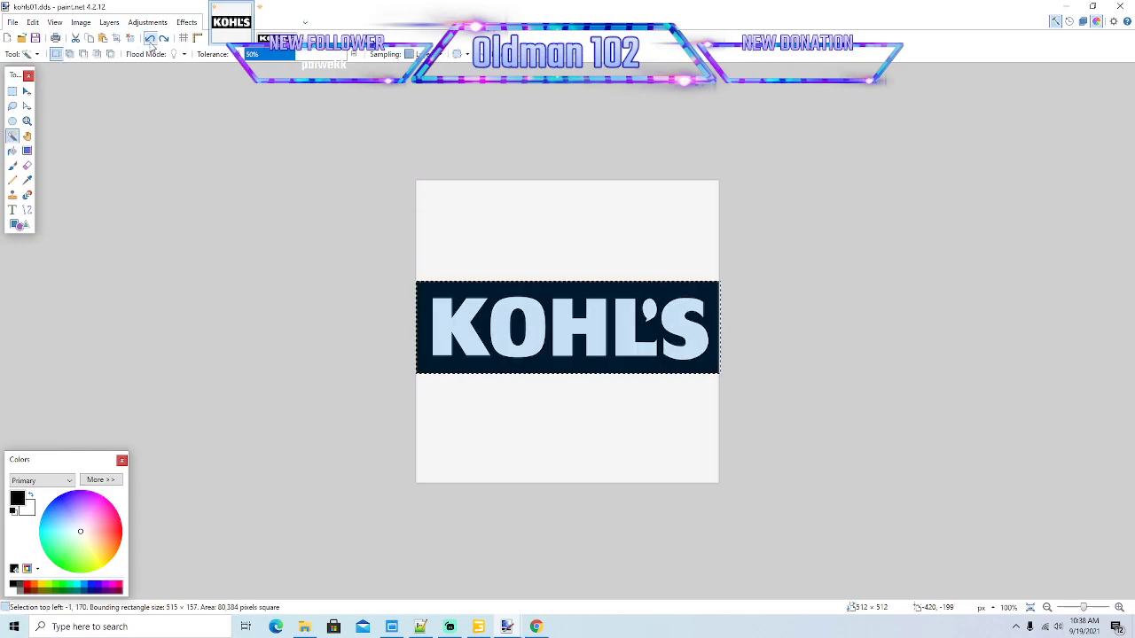
{"action": "left_click", "coordinate": [151, 39]}
{"action": "left_click", "coordinate": [150, 39]}
{"action": "left_click", "coordinate": [151, 39]}
{"action": "left_click", "coordinate": [150, 39]}
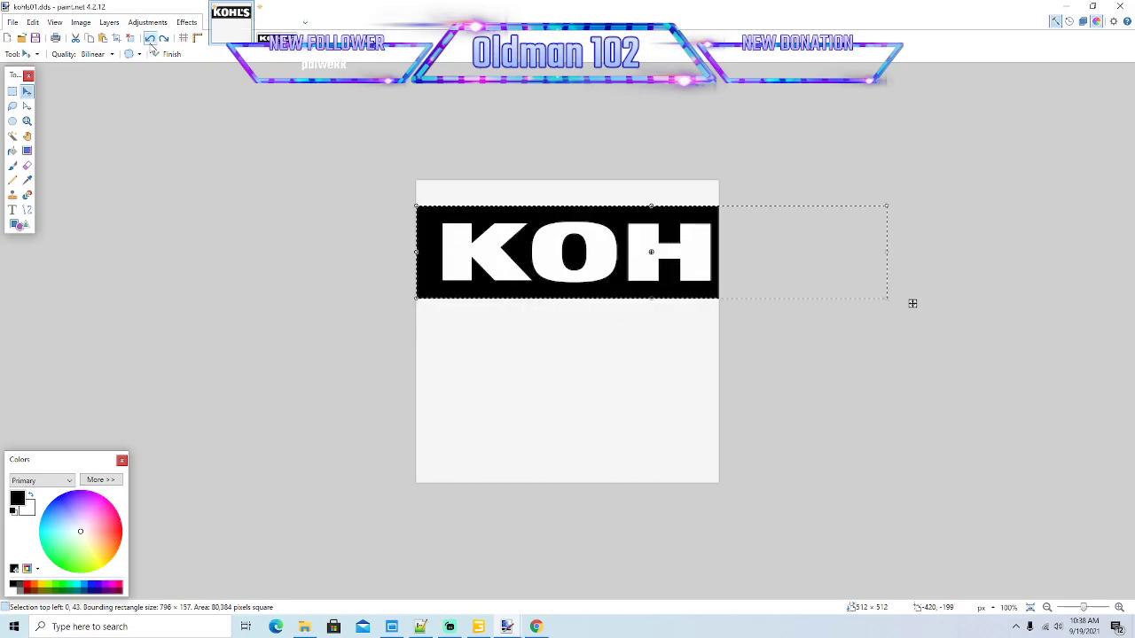
{"action": "left_click", "coordinate": [151, 39]}
{"action": "left_click", "coordinate": [151, 39]}
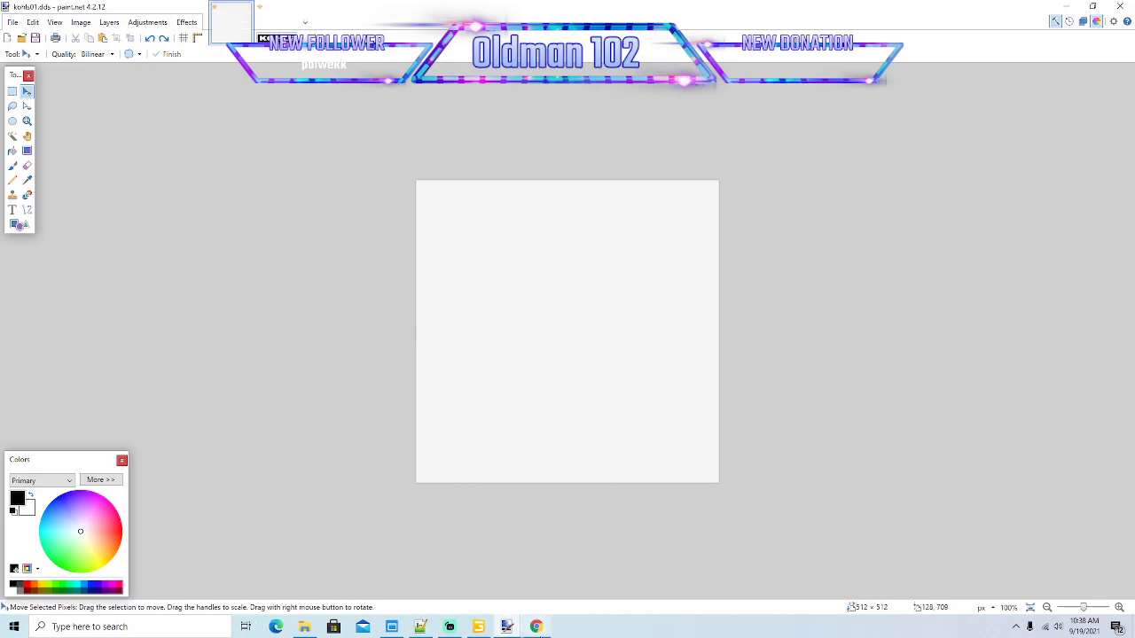
Step: Switch to Chrome and search Google Images for "dollar general logo"
{"action": "left_click", "coordinate": [540, 631]}
{"action": "left_click", "coordinate": [633, 105]}
{"action": "left_click_drag", "start_coordinate": [153, 58], "coordinate": [22, 68]}
{"action": "type", "text": "dolla"}
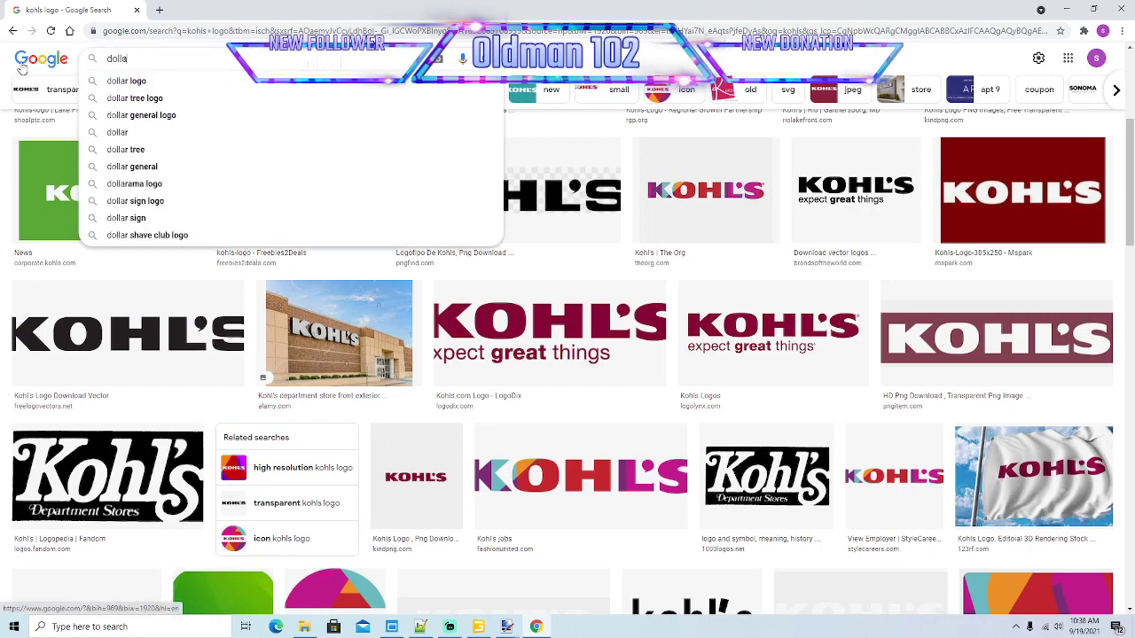
{"action": "type", "text": "r"}
{"action": "left_click", "coordinate": [135, 115]}
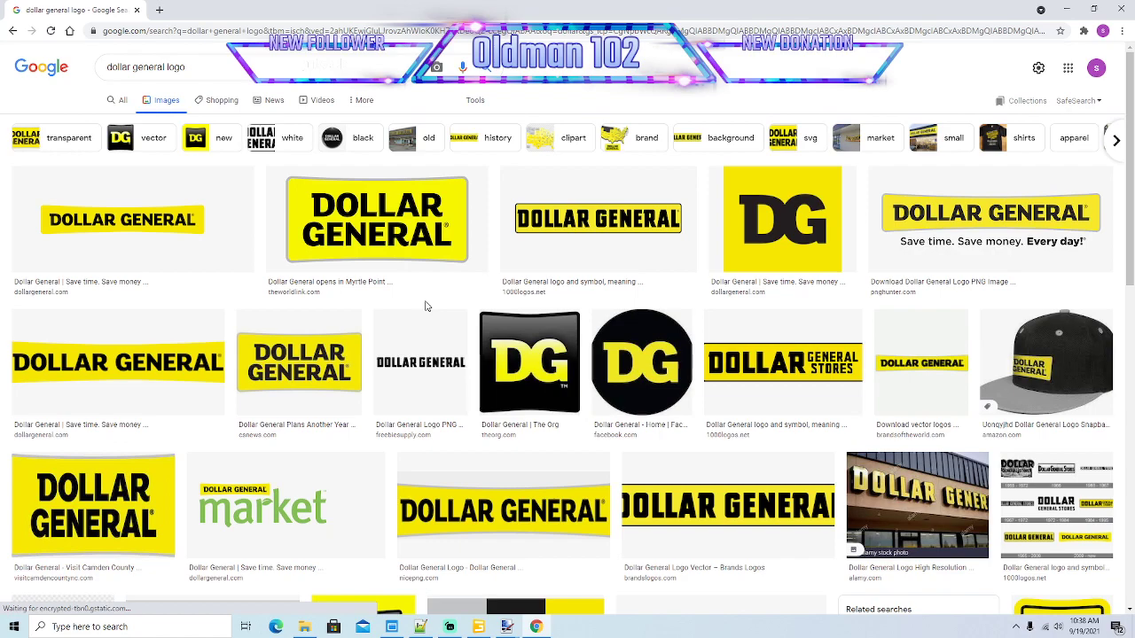
Step: Open the two-line Dollar General logo from the Convenience Store News result and copy the image
{"action": "left_click", "coordinate": [406, 256]}
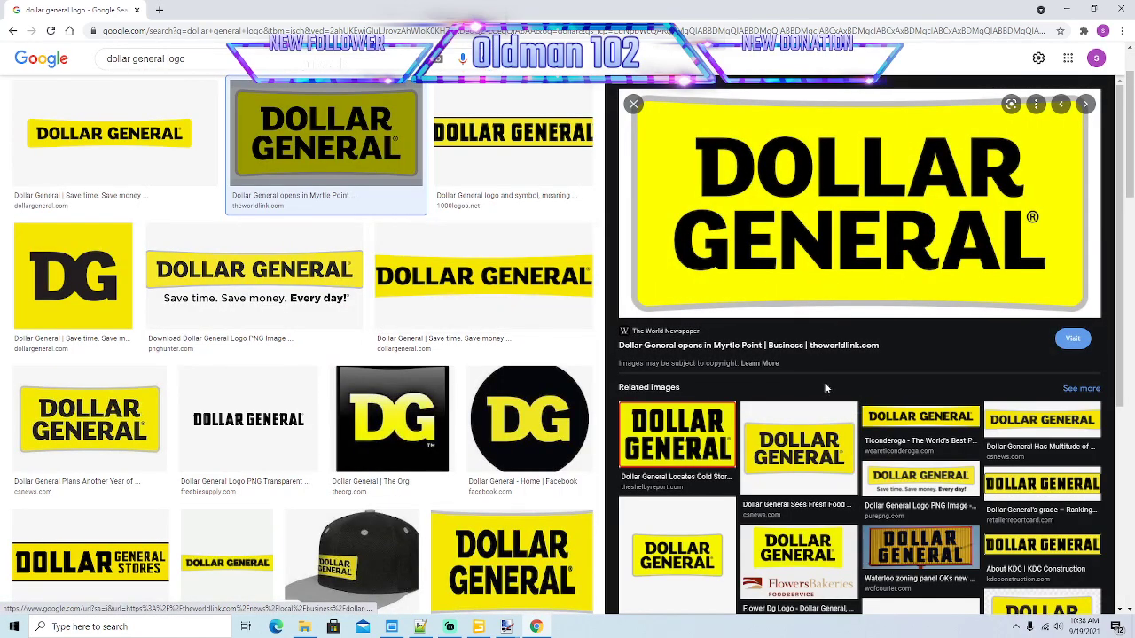
{"action": "left_click", "coordinate": [804, 454]}
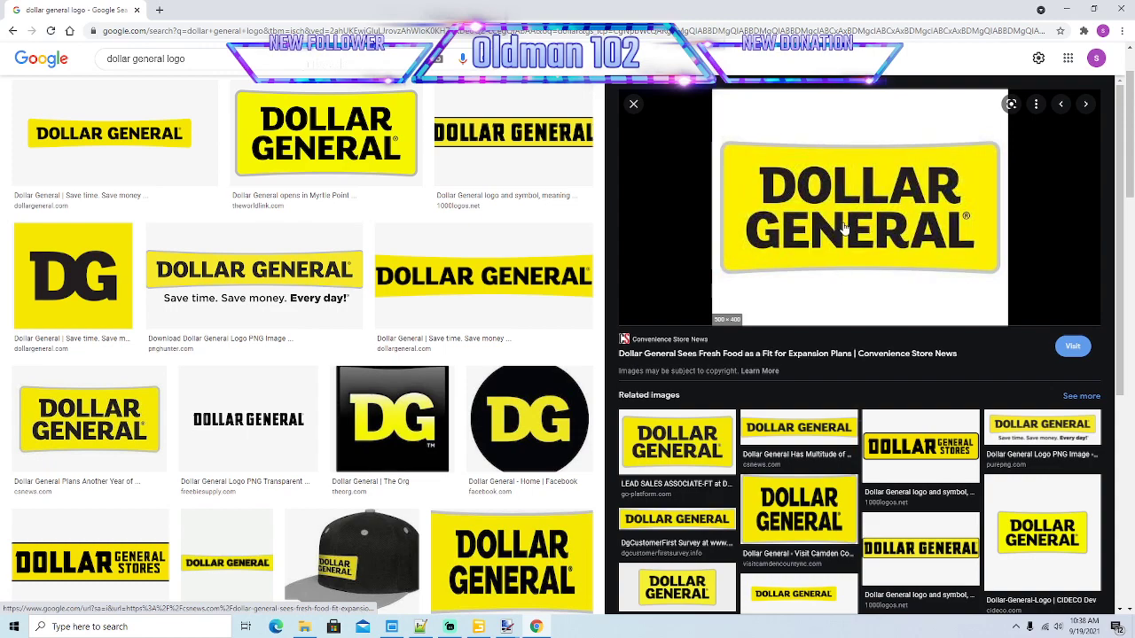
{"action": "right_click", "coordinate": [823, 235]}
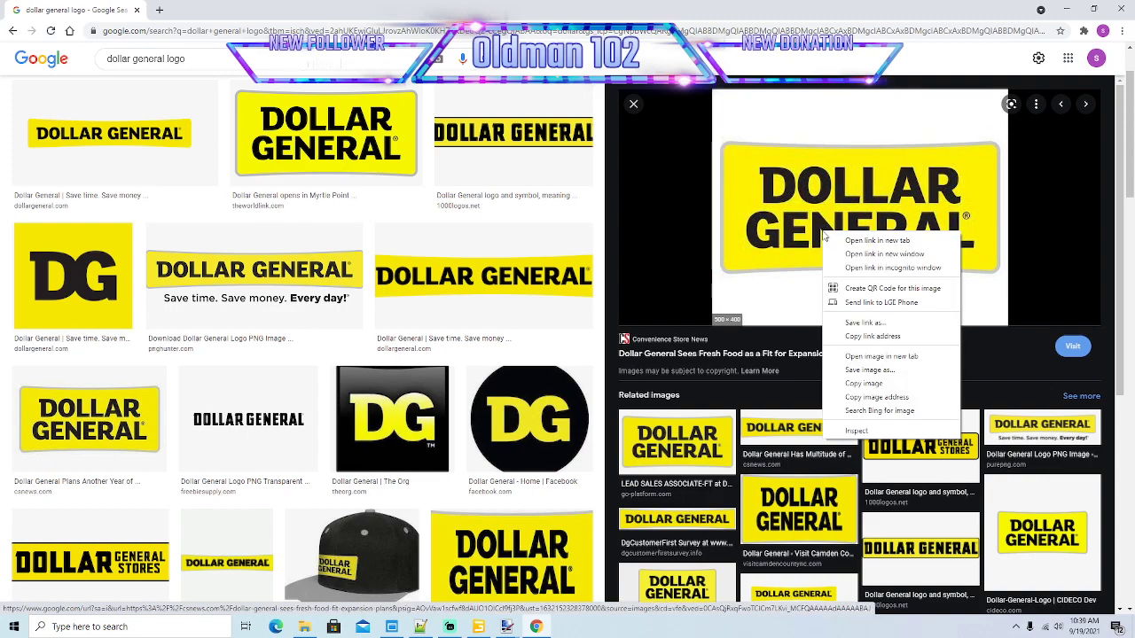
{"action": "left_click", "coordinate": [870, 391]}
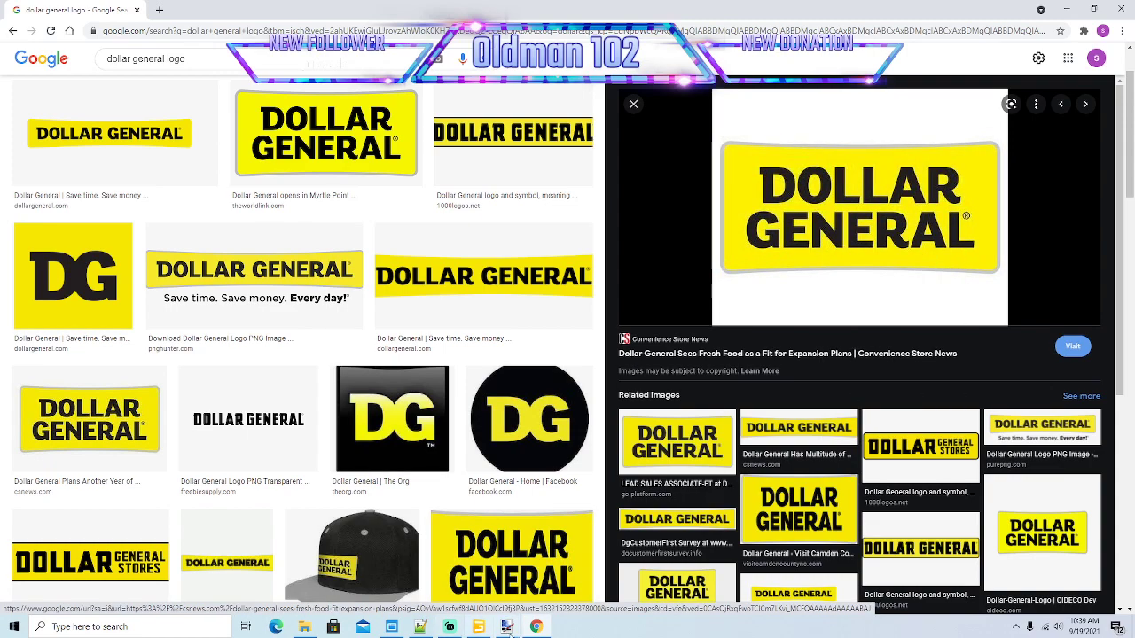
Step: Switch to paint.net and paste the copied Dollar General logo into a new image
{"action": "mouse_move", "coordinate": [507, 627]}
{"action": "left_click", "coordinate": [455, 568]}
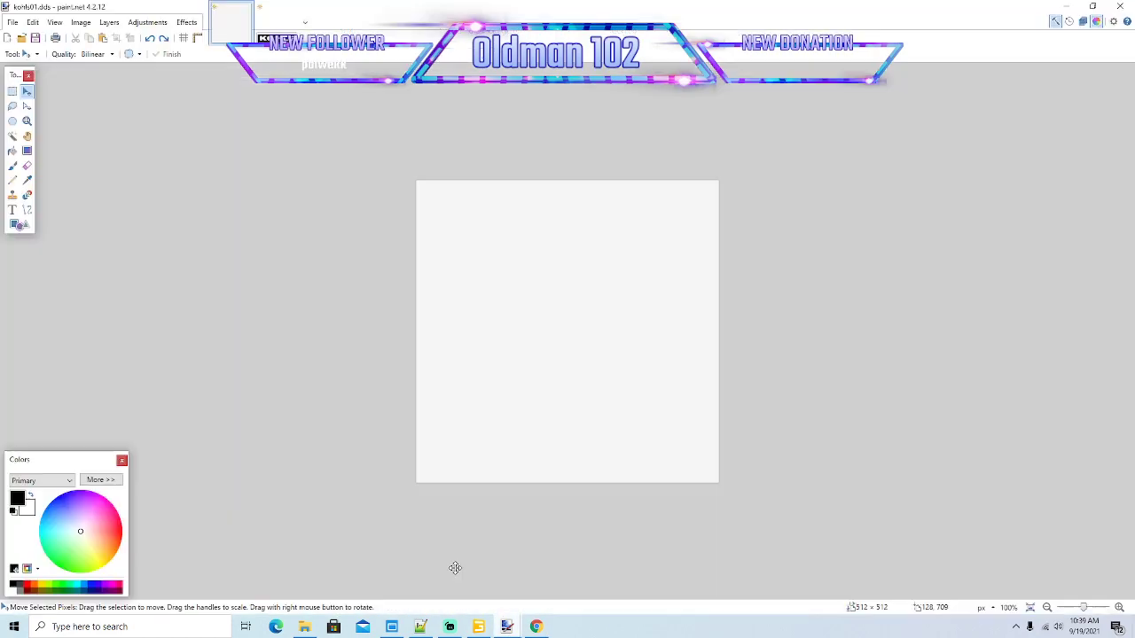
{"action": "left_click", "coordinate": [32, 22]}
{"action": "left_click", "coordinate": [75, 141]}
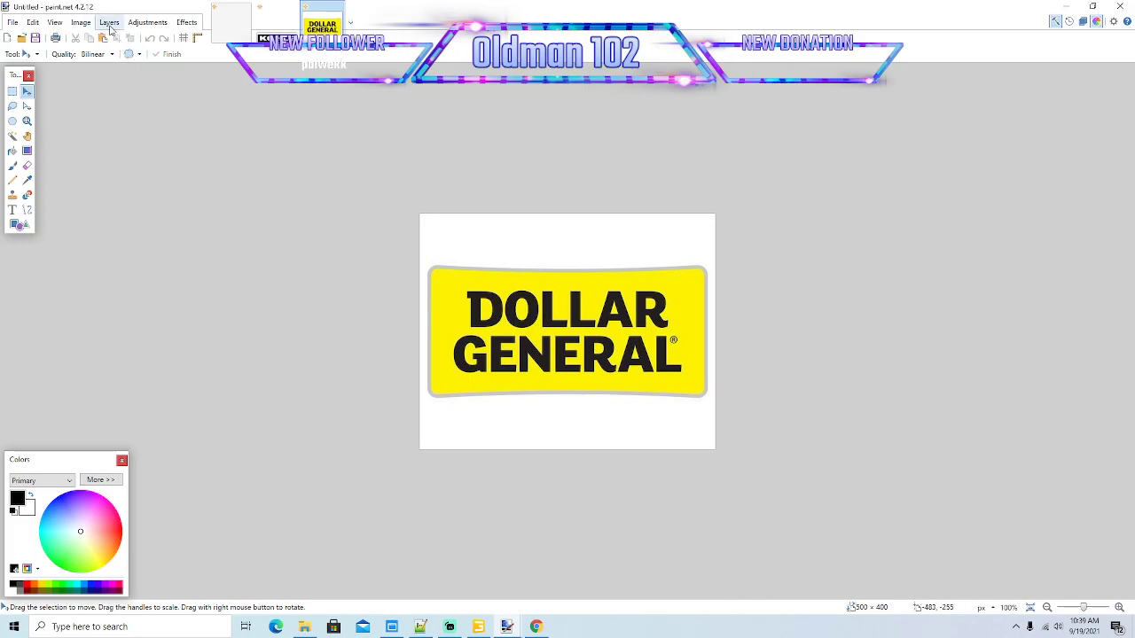
Step: Resize the Dollar General image to 512 × 512 pixels without maintaining the aspect ratio
{"action": "left_click", "coordinate": [80, 22]}
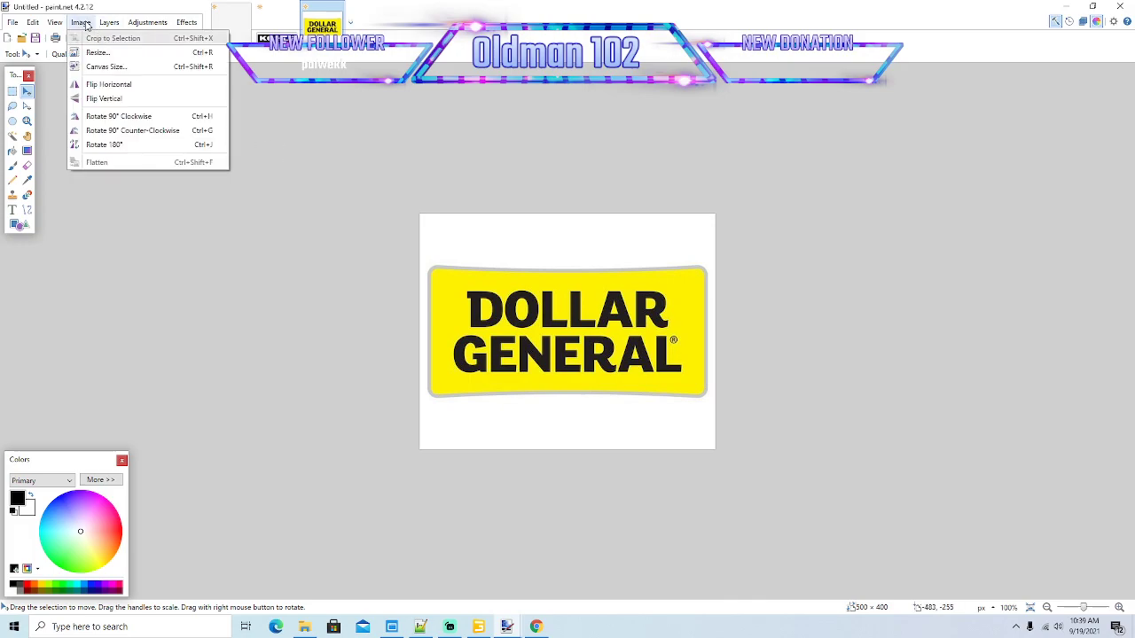
{"action": "left_click", "coordinate": [93, 53]}
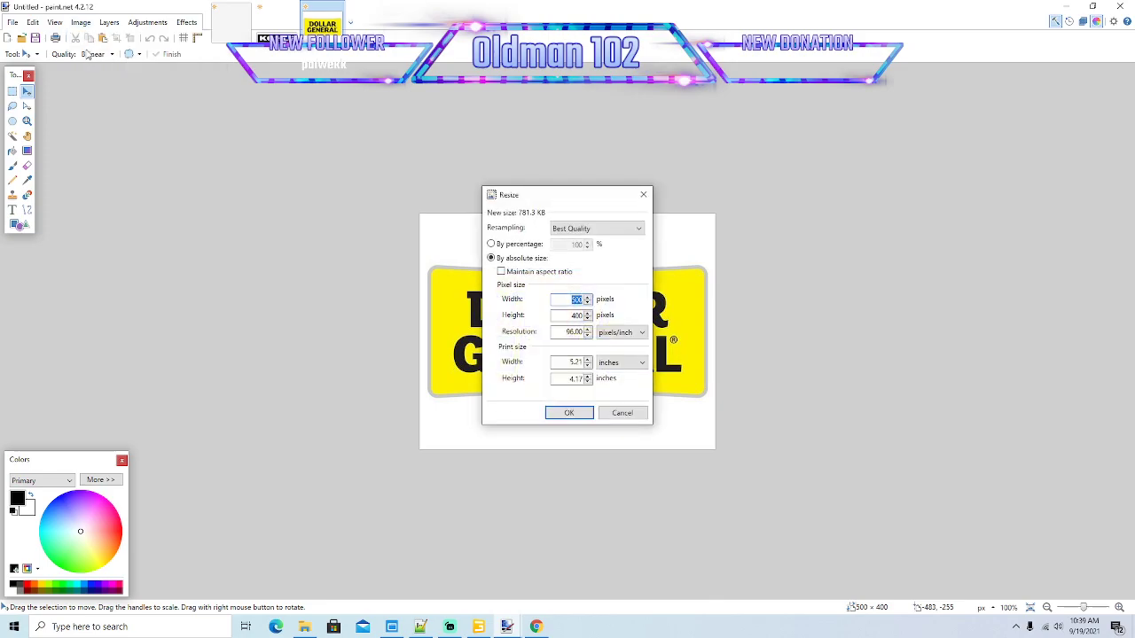
{"action": "type", "text": "512"}
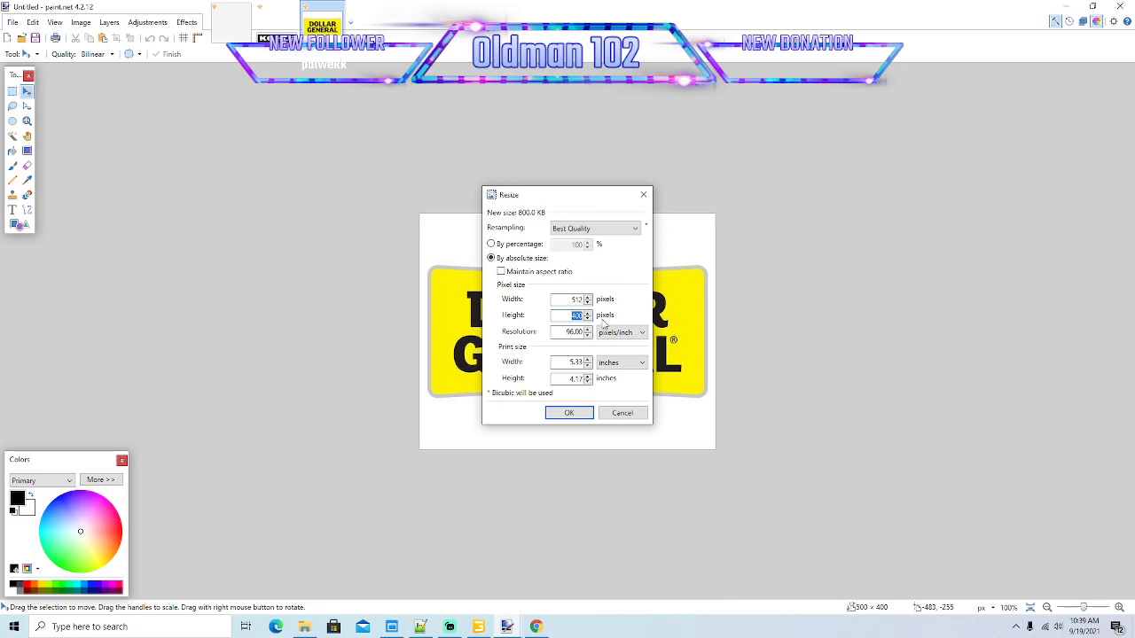
{"action": "type", "text": "5"}
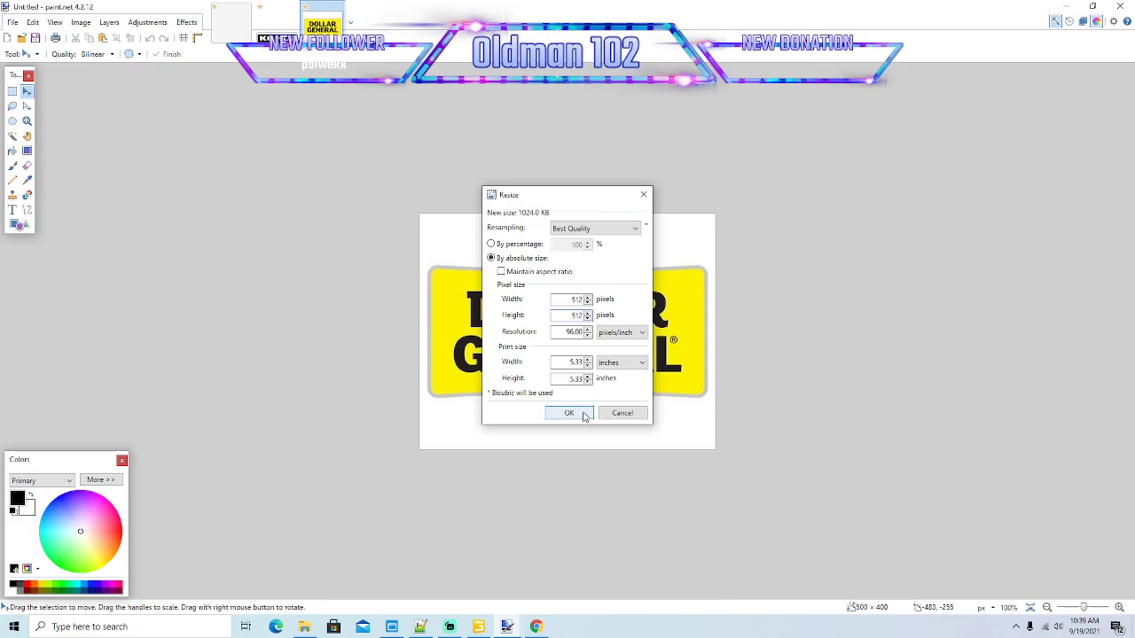
{"action": "left_click", "coordinate": [572, 413]}
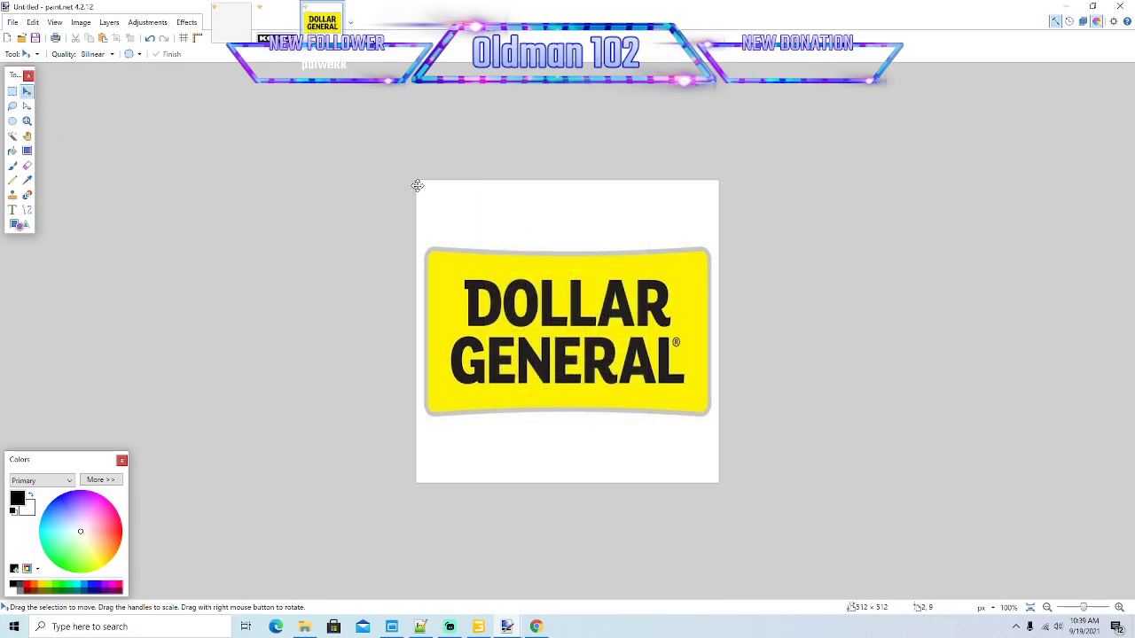
Step: Copy the entire resized logo image, paste it onto the blank kohls01.dds canvas, and deselect it
{"action": "key", "text": "ctrl+a"}
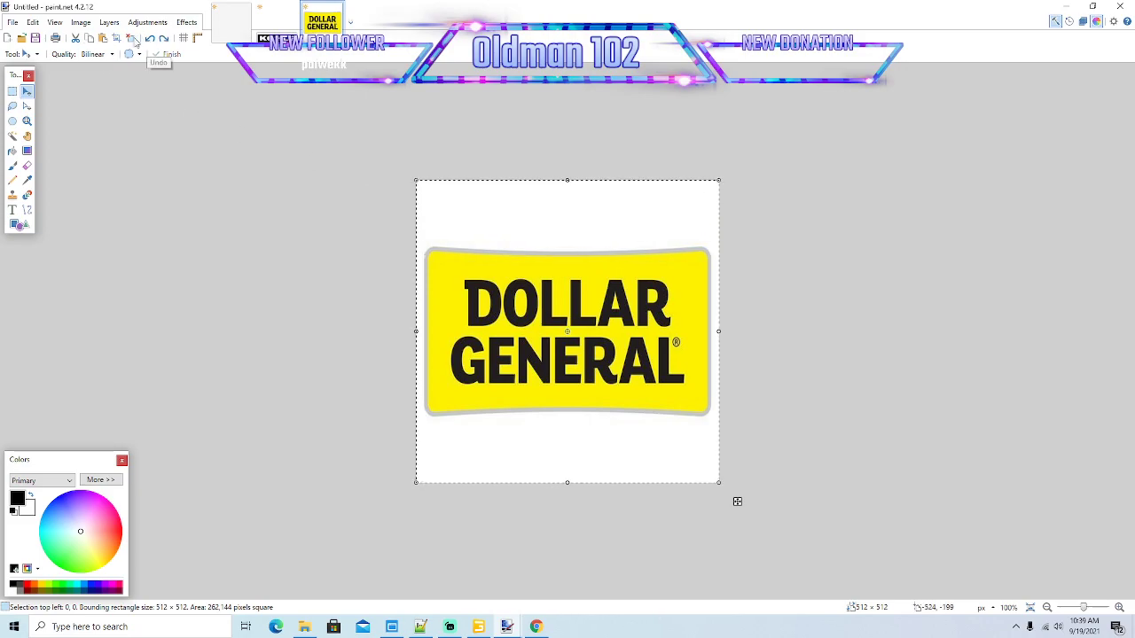
{"action": "left_click", "coordinate": [89, 39]}
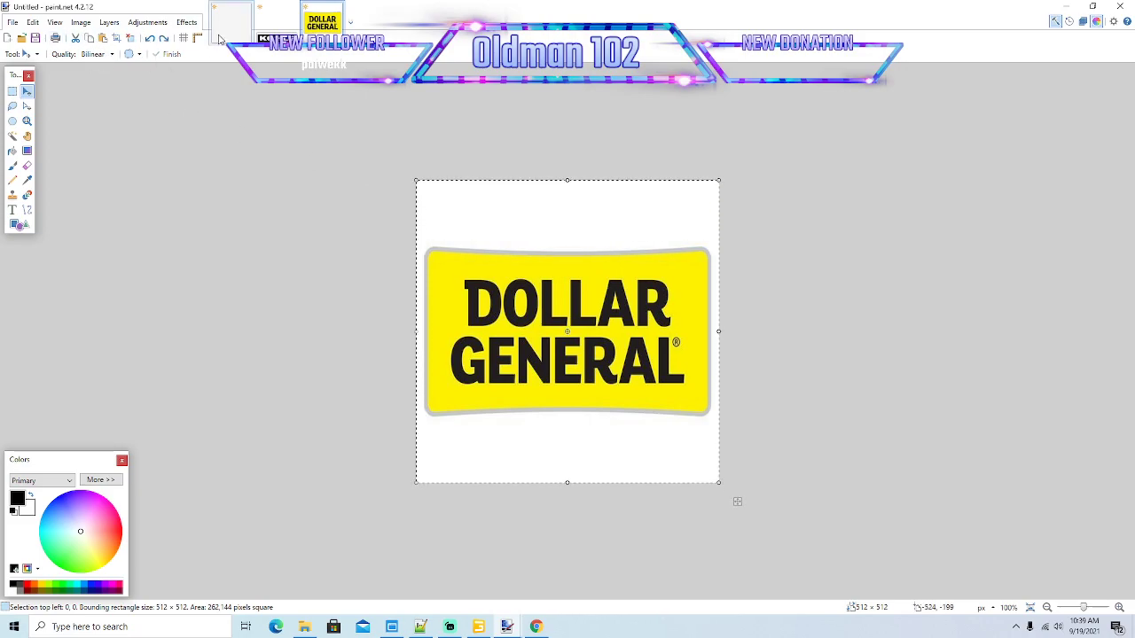
{"action": "left_click", "coordinate": [231, 22]}
{"action": "left_click", "coordinate": [102, 39]}
{"action": "left_click", "coordinate": [131, 38]}
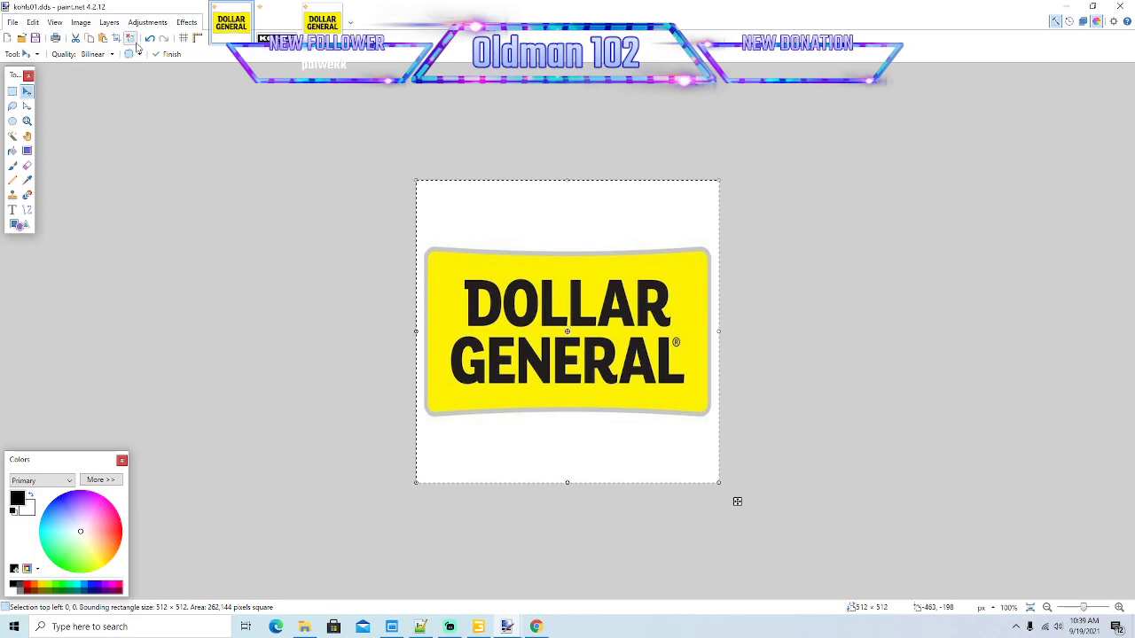
Step: Save the texture under the new name DG02 as a DDS file with BC1 (Linear, DXT1) compression and generated mip maps
{"action": "left_click", "coordinate": [12, 23]}
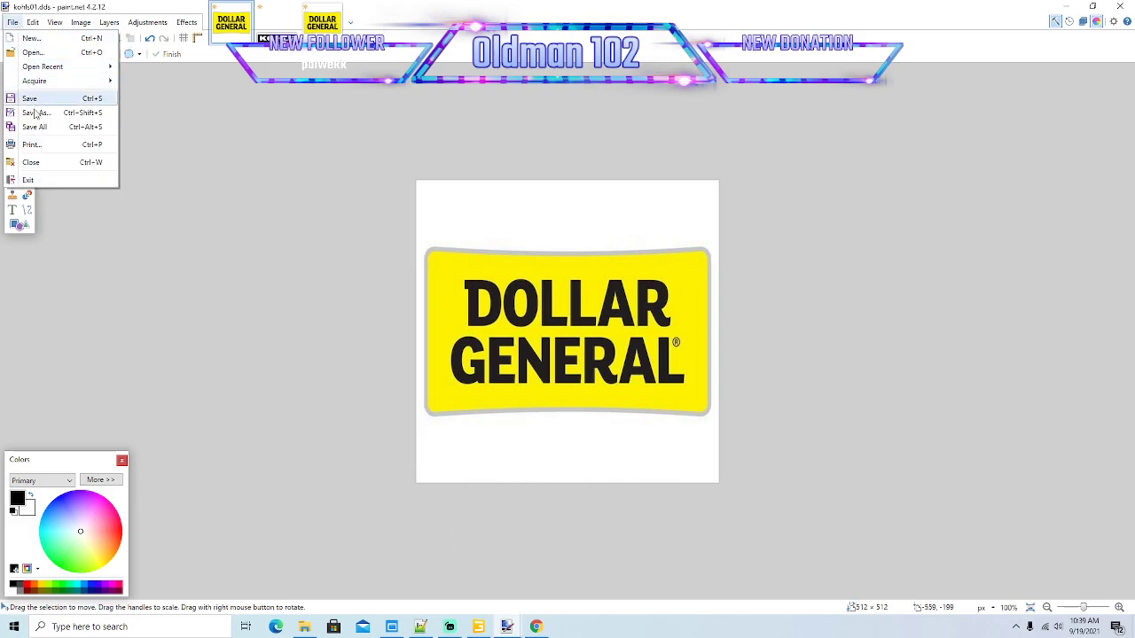
{"action": "left_click", "coordinate": [32, 113]}
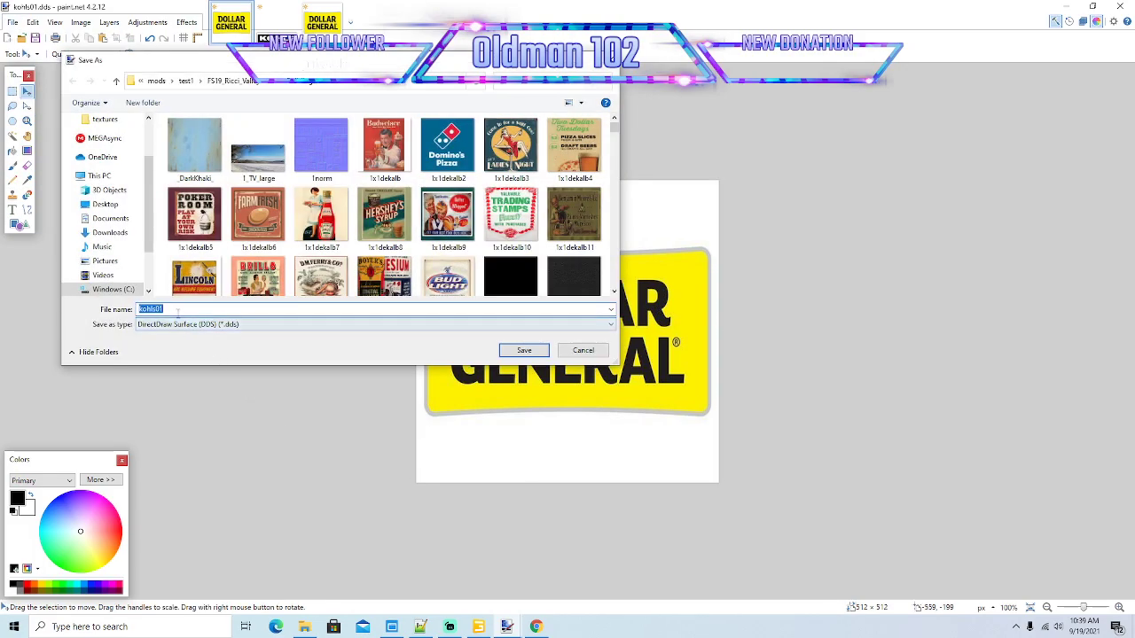
{"action": "type", "text": "DG02"}
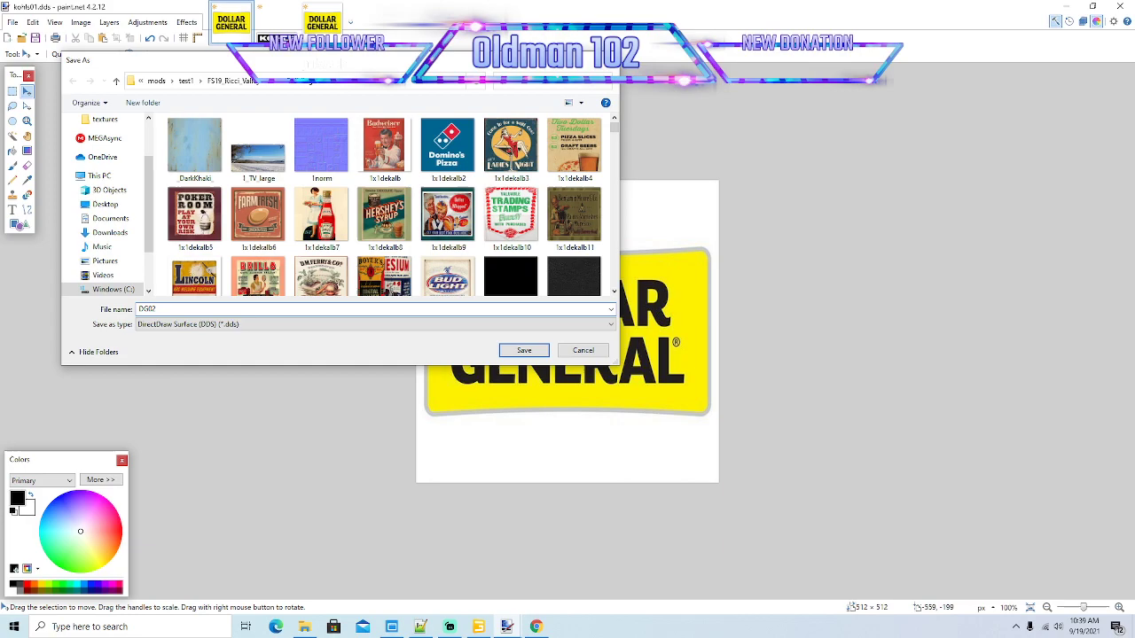
{"action": "key", "text": "Return"}
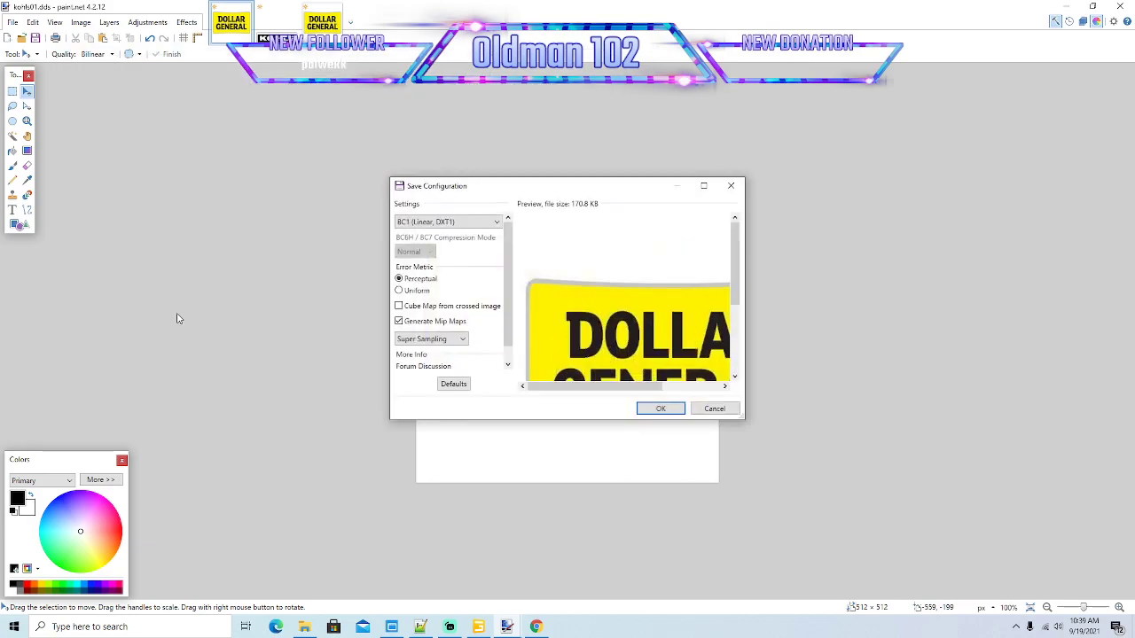
{"action": "left_click", "coordinate": [666, 409]}
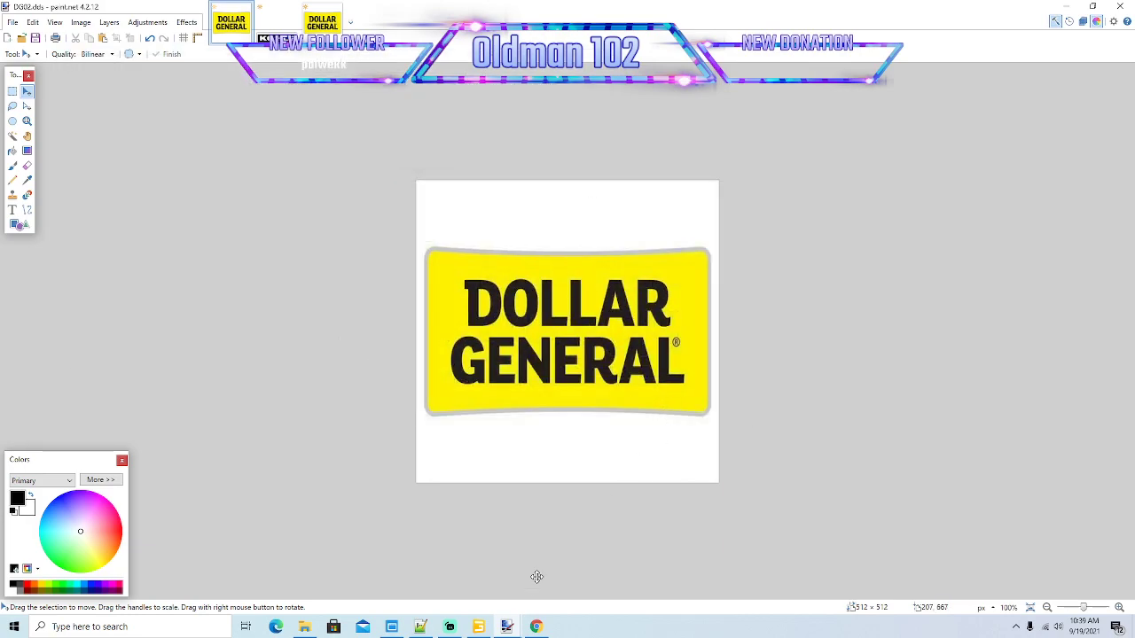
Step: Close Chrome and bring up traulerDG.i3d in Notepad++
{"action": "left_click", "coordinate": [420, 626]}
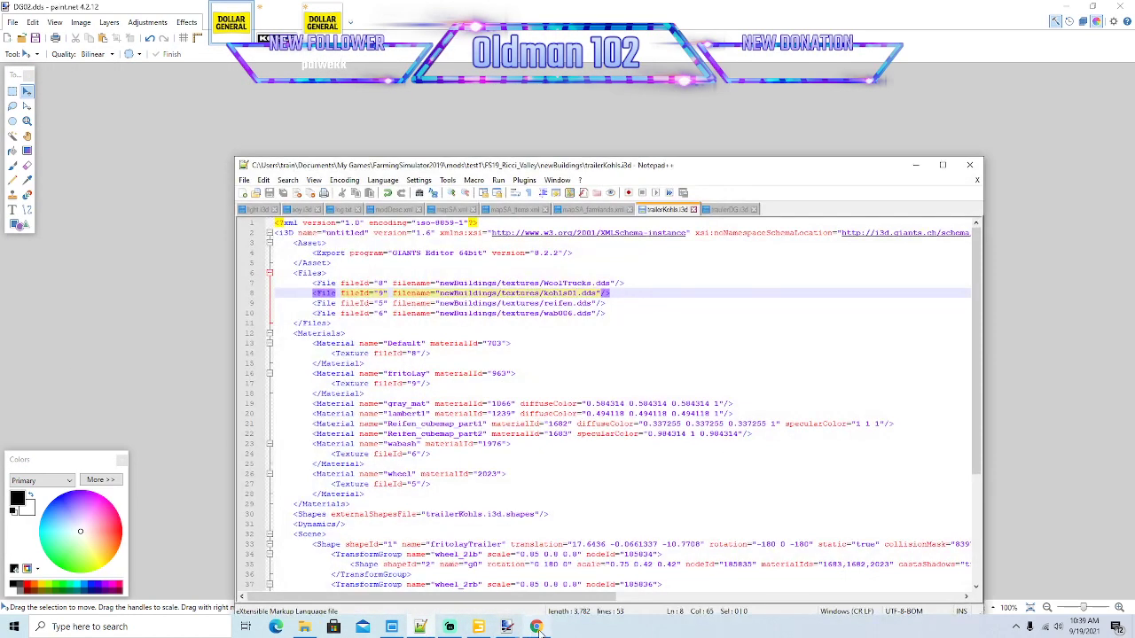
{"action": "left_click", "coordinate": [535, 627]}
{"action": "left_click", "coordinate": [1122, 9]}
{"action": "left_click_drag", "start_coordinate": [736, 173], "coordinate": [658, 125]}
{"action": "left_click", "coordinate": [650, 160]}
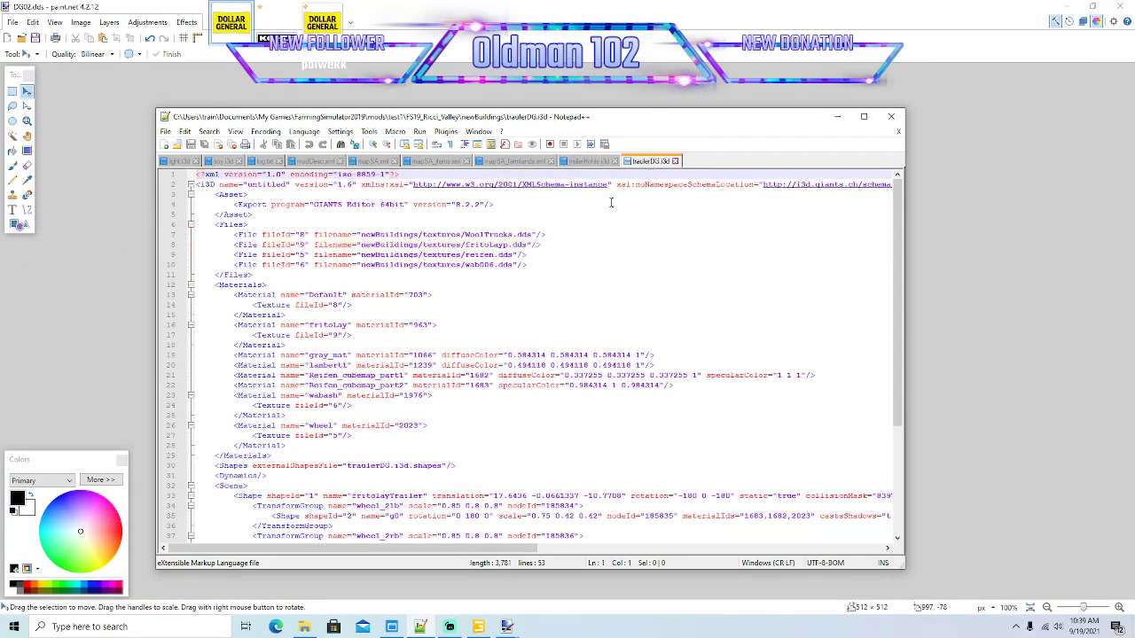
Step: Replace the fritoLayp texture name with DG02 in the fileId 9 entry of traulerDG.i3d and save the file
{"action": "left_click", "coordinate": [510, 245]}
{"action": "key", "text": "BackSpace"}
{"action": "key", "text": "BackSpace"}
{"action": "key", "text": "BackSpace"}
{"action": "key", "text": "BackSpace"}
{"action": "key", "text": "BackSpace"}
{"action": "key", "text": "BackSpace"}
{"action": "key", "text": "BackSpace"}
{"action": "key", "text": "BackSpace"}
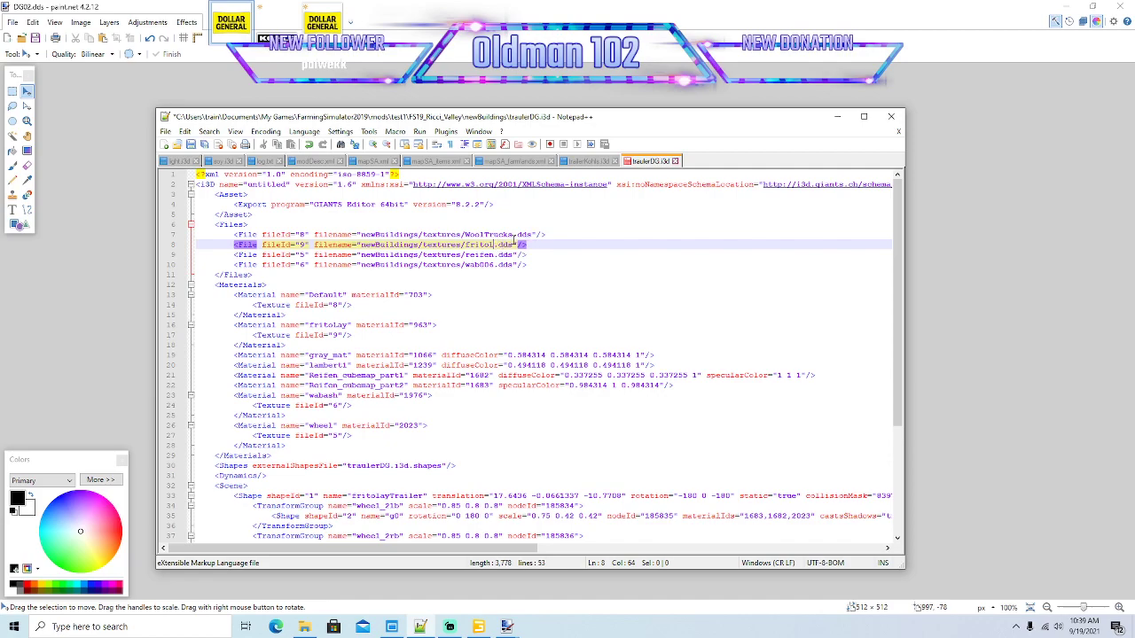
{"action": "type", "text": "DG02"}
{"action": "left_click", "coordinate": [192, 148]}
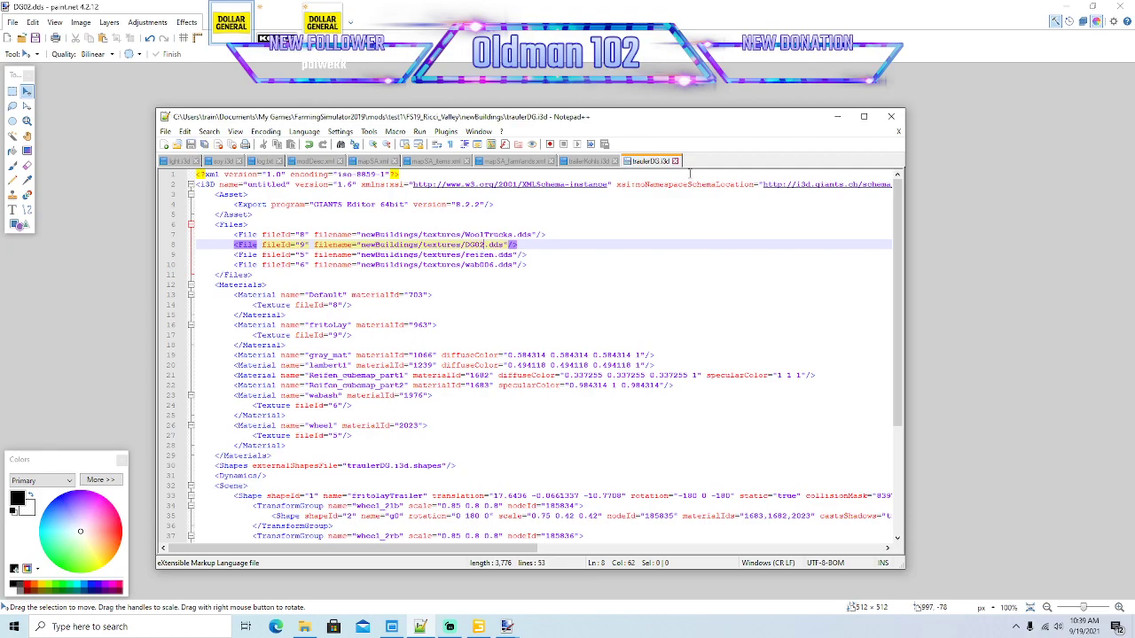
Step: Close the traulerDG.i3d and trailerKohls.i3d documents, and minimize both Notepad++ and paint.net
{"action": "left_click", "coordinate": [675, 161]}
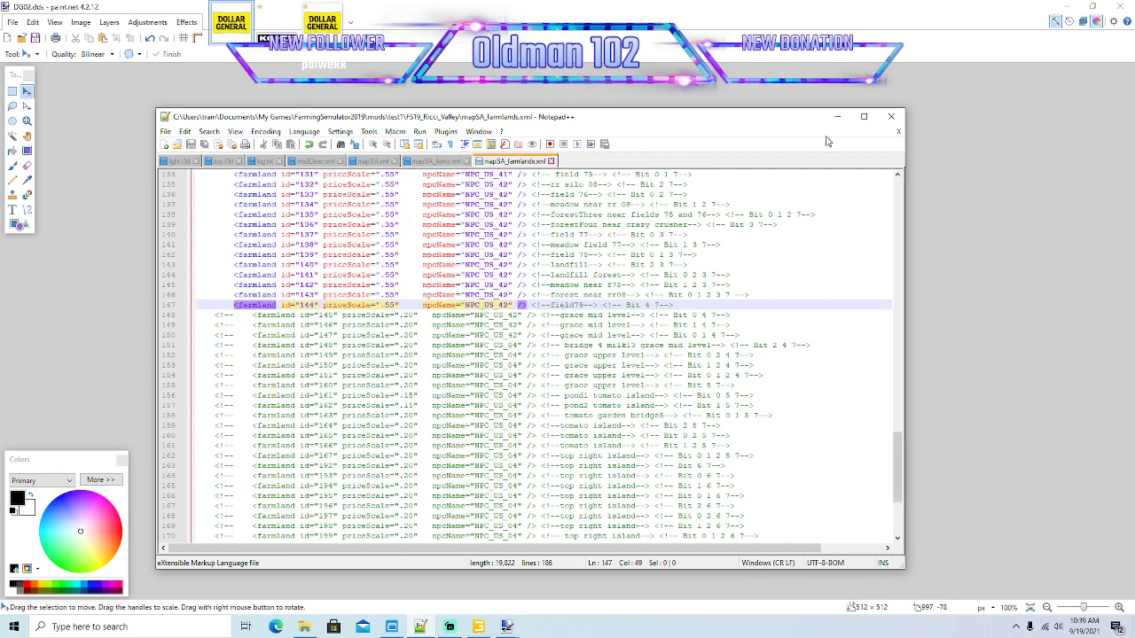
{"action": "left_click", "coordinate": [837, 116]}
{"action": "left_click", "coordinate": [1065, 7]}
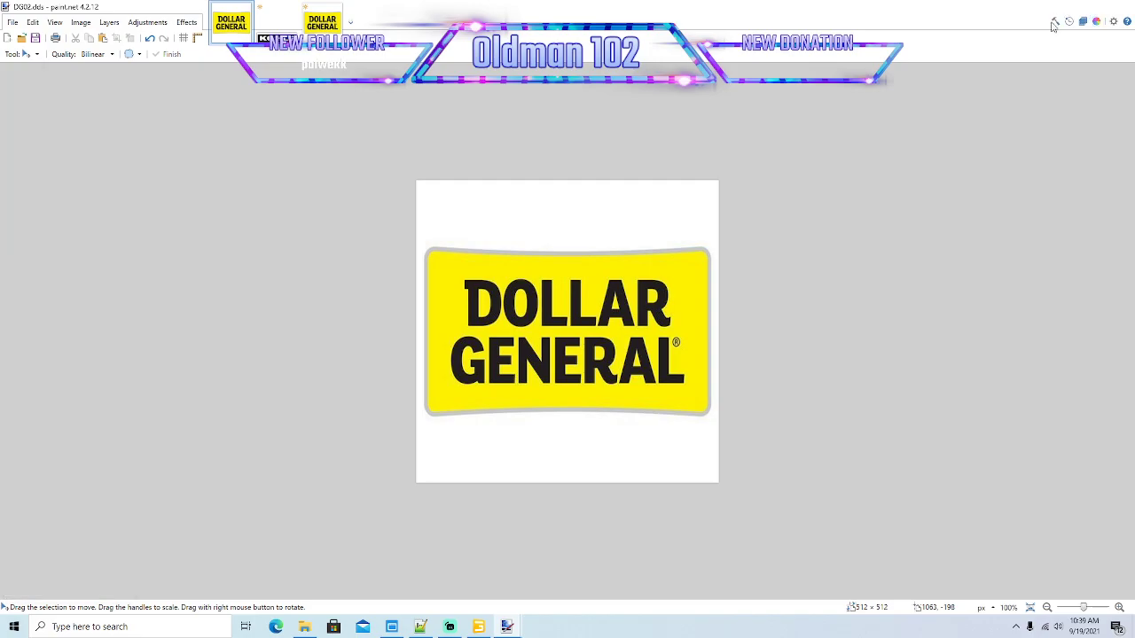
Step: Switch to GIANTS Editor and collapse the splines and extraLighting groups in the scenegraph
{"action": "left_click", "coordinate": [478, 627]}
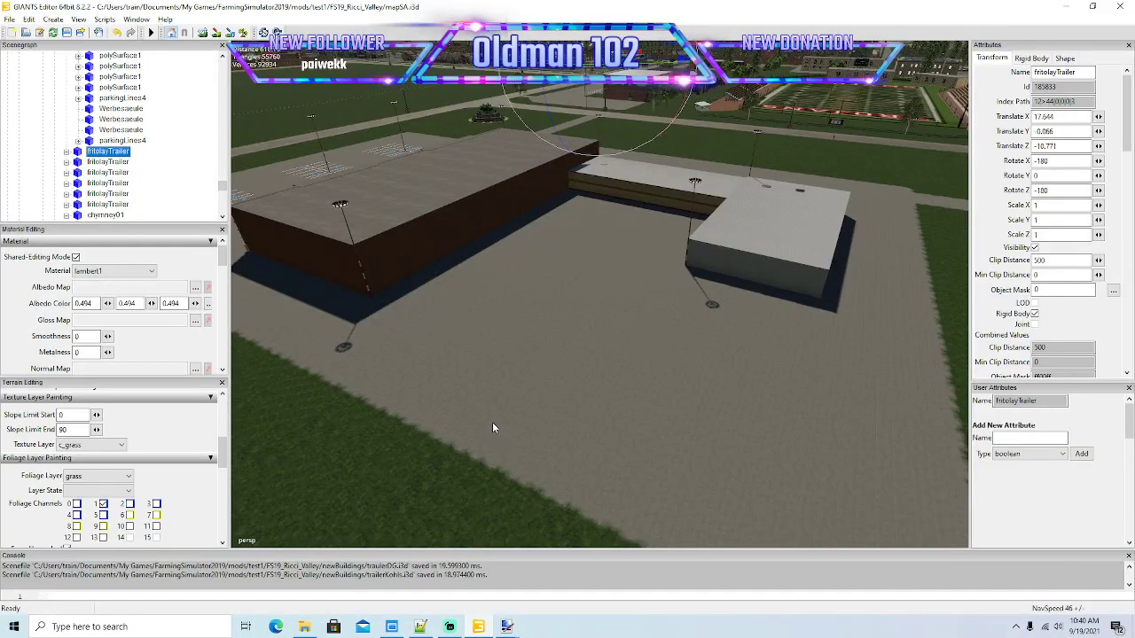
{"action": "left_click_drag", "start_coordinate": [492, 423], "coordinate": [562, 411], "text": "alt"}
{"action": "scroll", "coordinate": [562, 410], "scroll_direction": "up", "scroll_amount": 2}
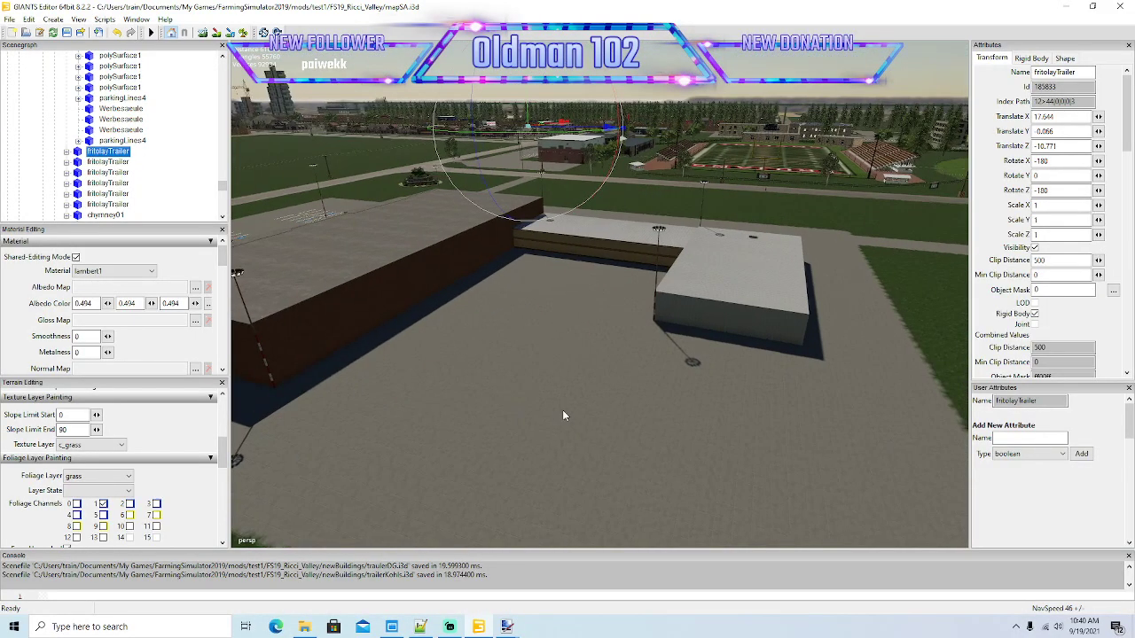
{"action": "scroll", "coordinate": [606, 425], "scroll_direction": "up", "scroll_amount": 5}
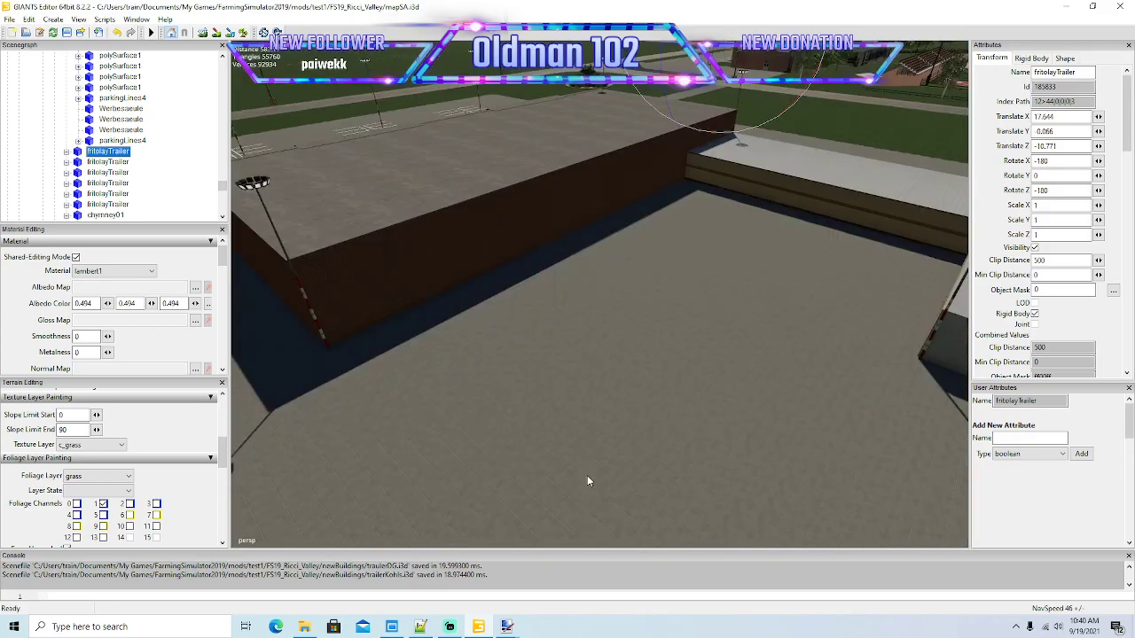
{"action": "scroll", "coordinate": [587, 479], "scroll_direction": "down", "scroll_amount": 3}
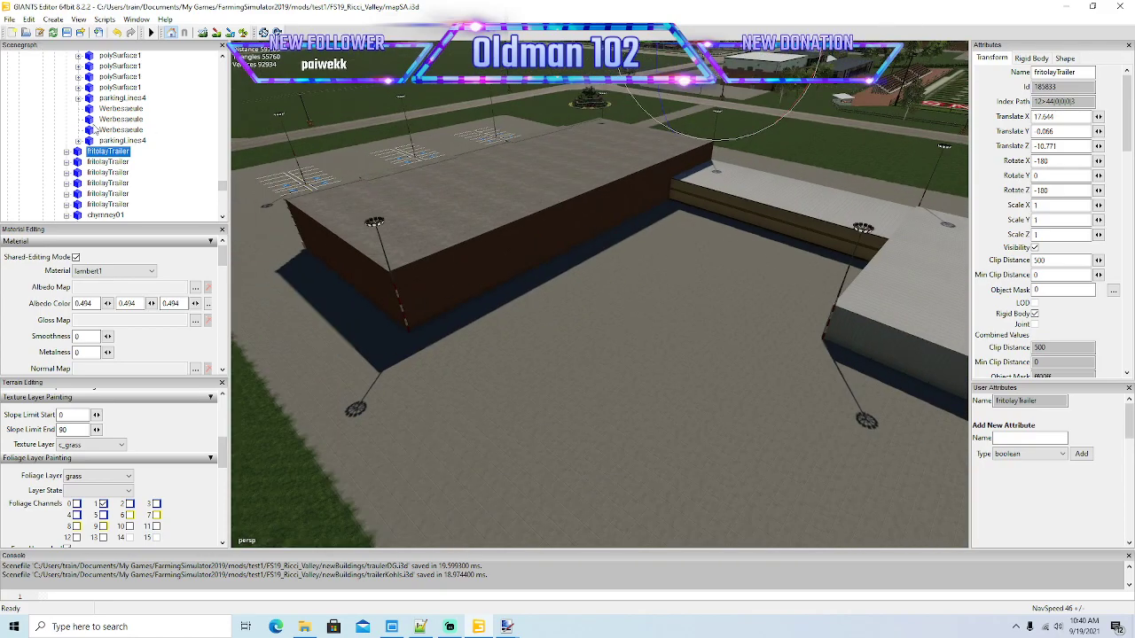
{"action": "left_click", "coordinate": [364, 367]}
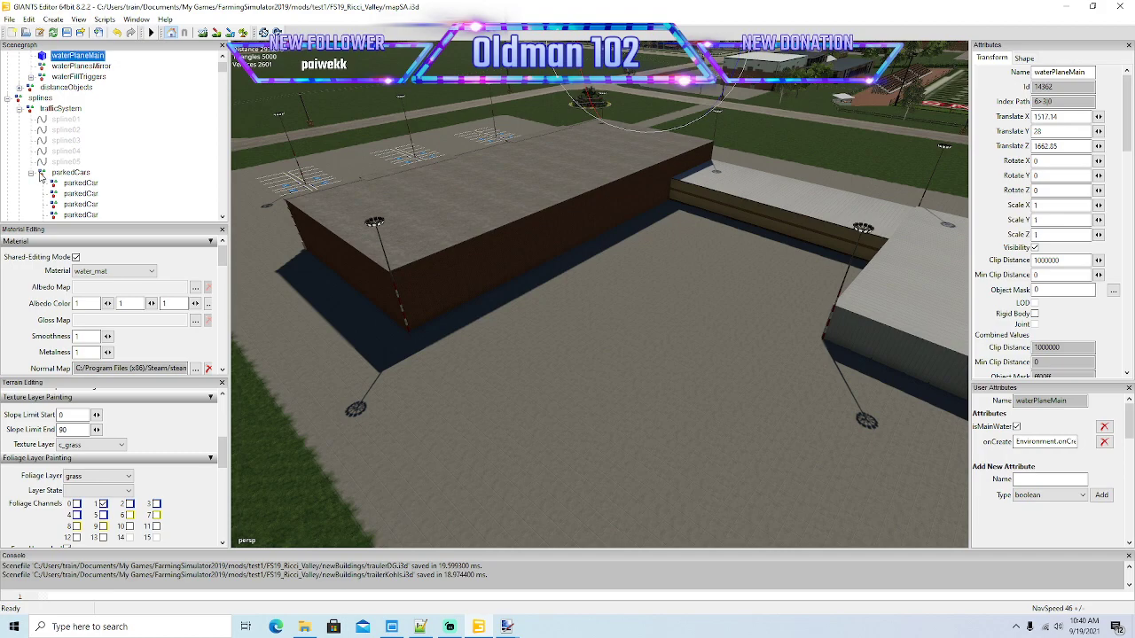
{"action": "left_click", "coordinate": [19, 97]}
{"action": "scroll", "coordinate": [53, 151], "scroll_direction": "down", "scroll_amount": 5}
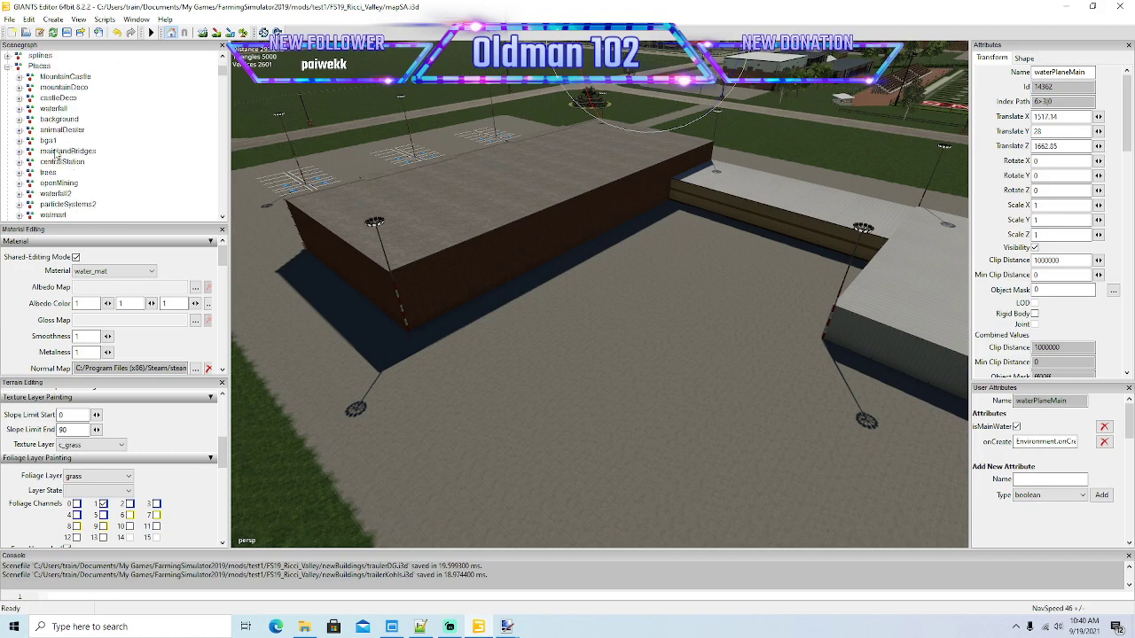
{"action": "scroll", "coordinate": [53, 150], "scroll_direction": "down", "scroll_amount": 10}
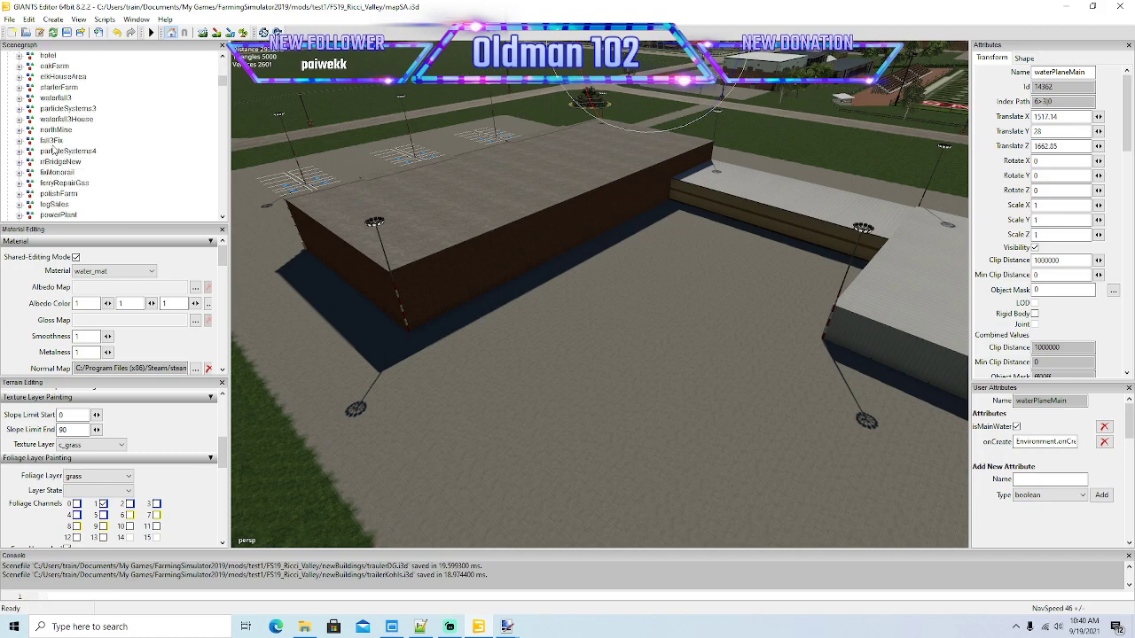
{"action": "scroll", "coordinate": [80, 158], "scroll_direction": "down", "scroll_amount": 5}
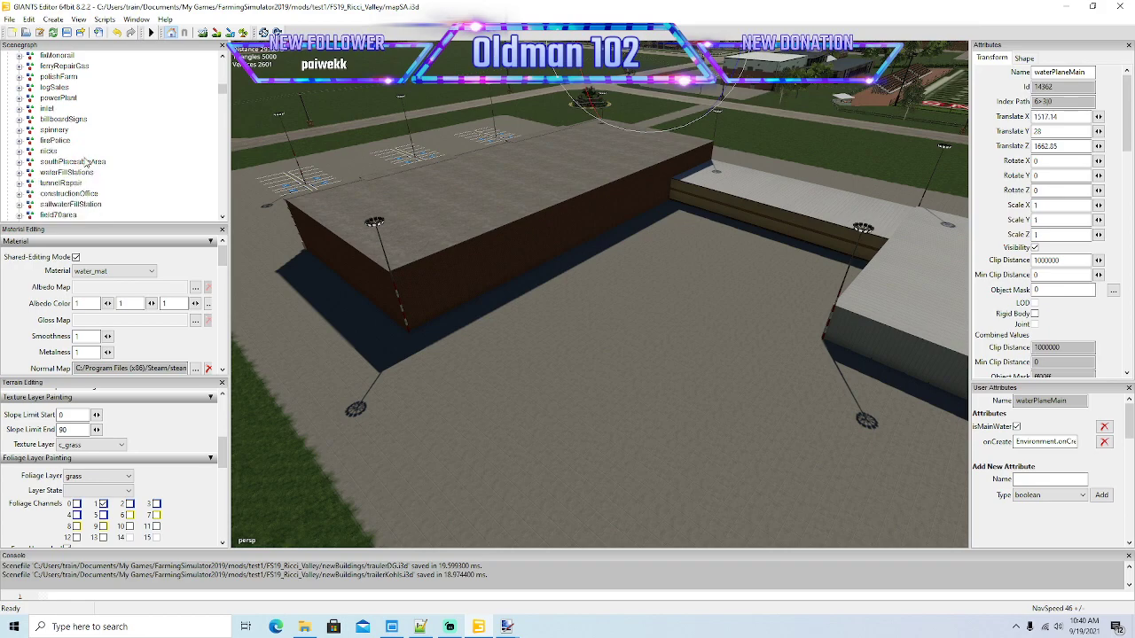
{"action": "left_click", "coordinate": [20, 109]}
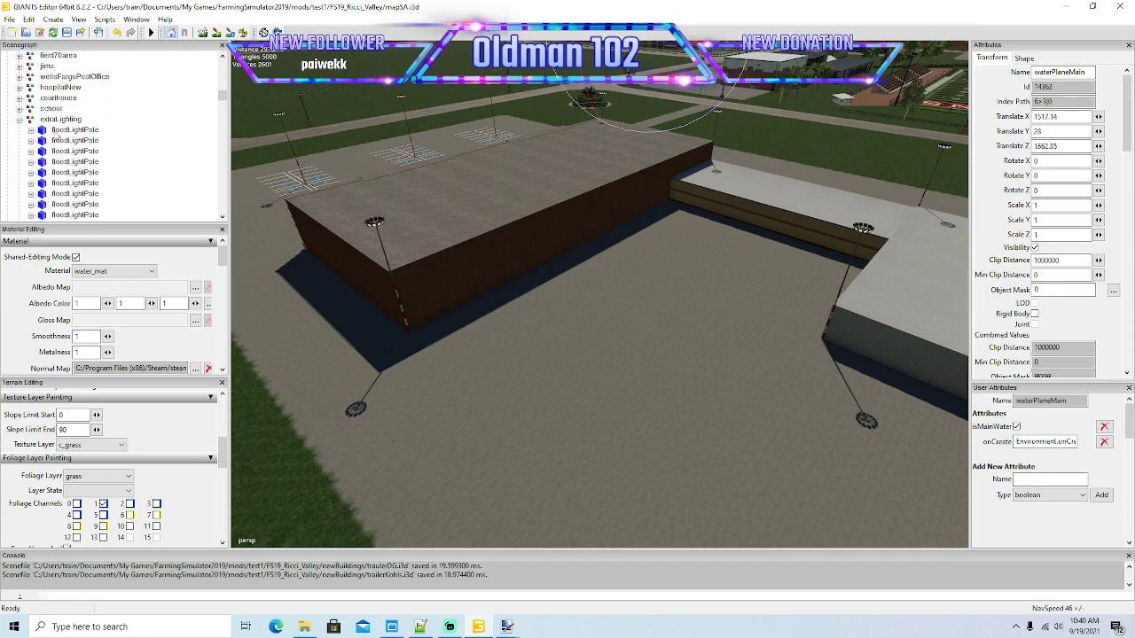
{"action": "left_click", "coordinate": [20, 120]}
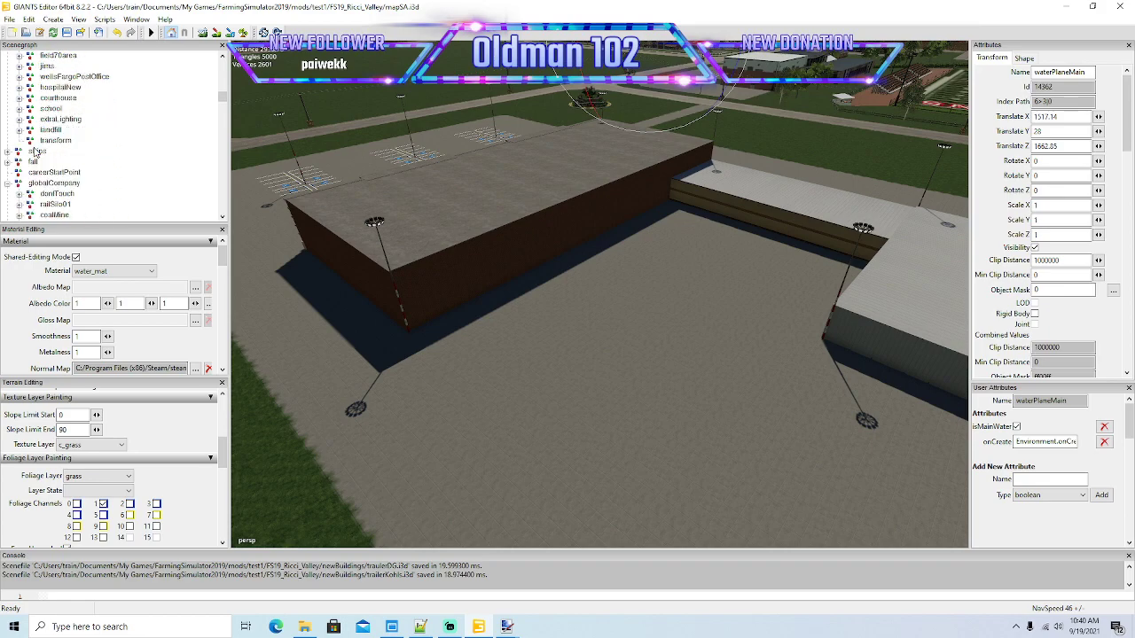
Step: Collapse the dominos group under globalCompany in the scenegraph
{"action": "scroll", "coordinate": [34, 150], "scroll_direction": "down", "scroll_amount": 5}
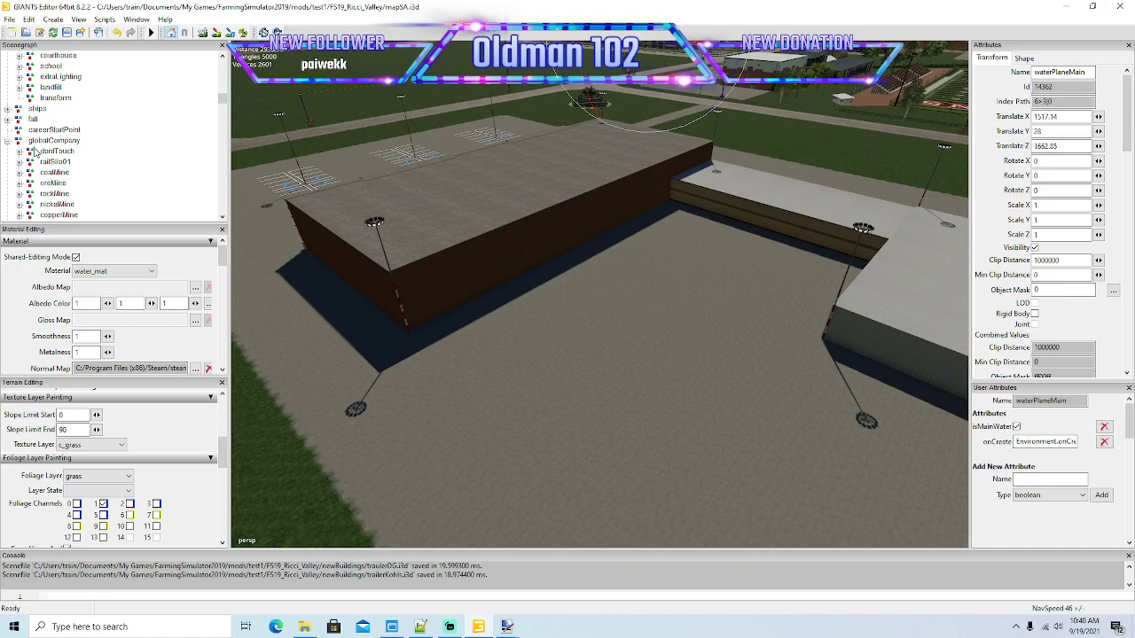
{"action": "scroll", "coordinate": [34, 151], "scroll_direction": "down", "scroll_amount": 5}
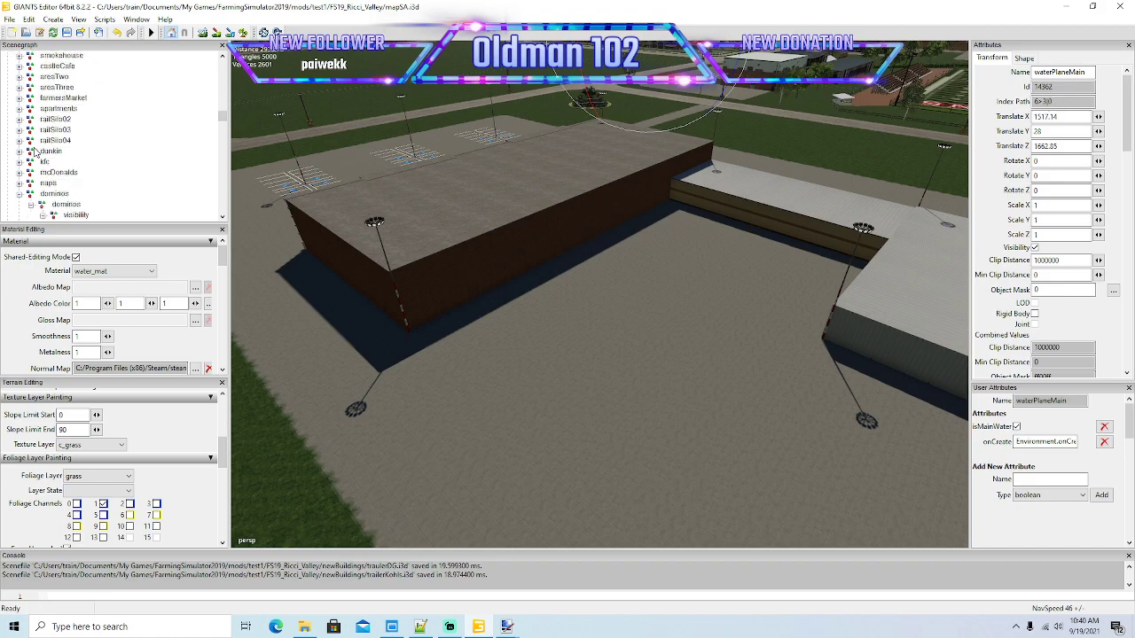
{"action": "left_click", "coordinate": [19, 109]}
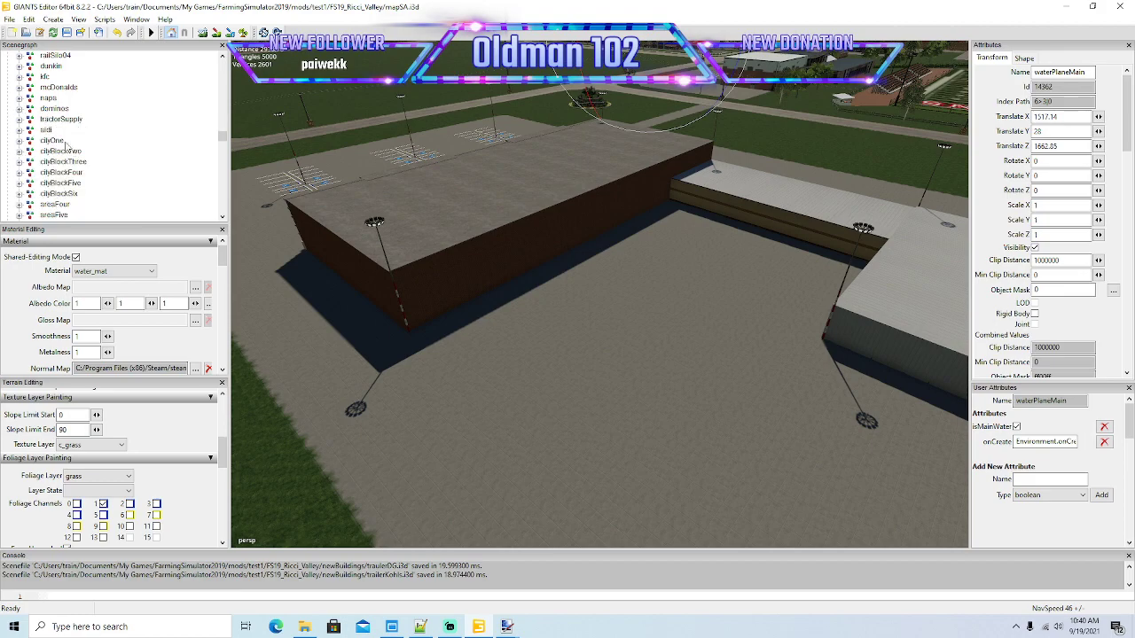
Step: Import trailerKohls.i3d from the newBuildings folder into the map
{"action": "scroll", "coordinate": [65, 146], "scroll_direction": "down", "scroll_amount": 10}
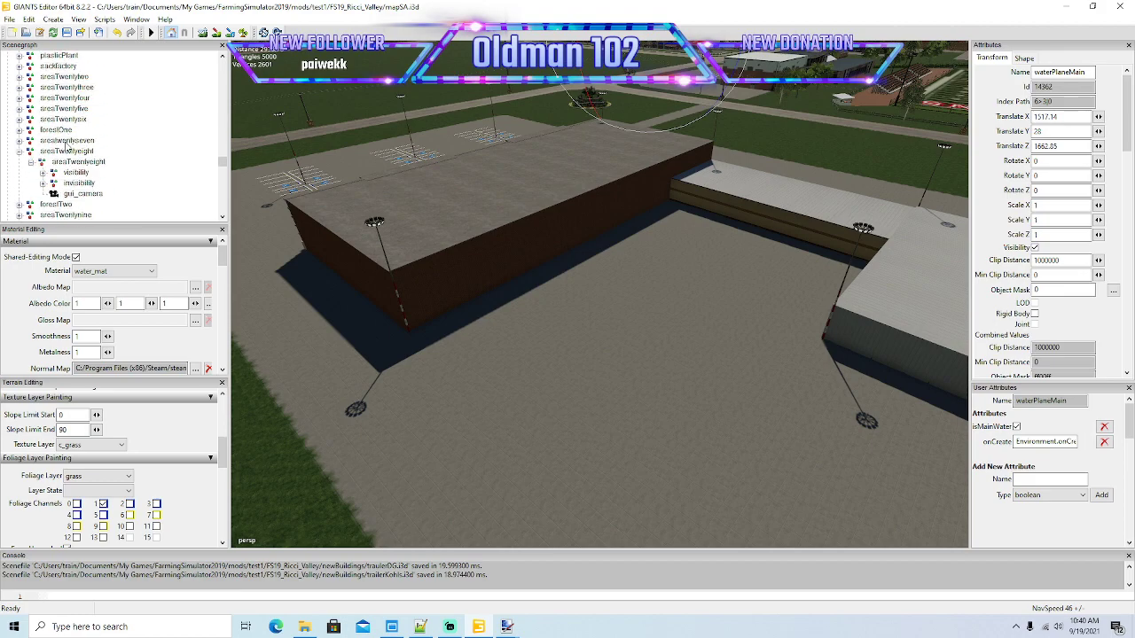
{"action": "scroll", "coordinate": [67, 147], "scroll_direction": "down", "scroll_amount": 12}
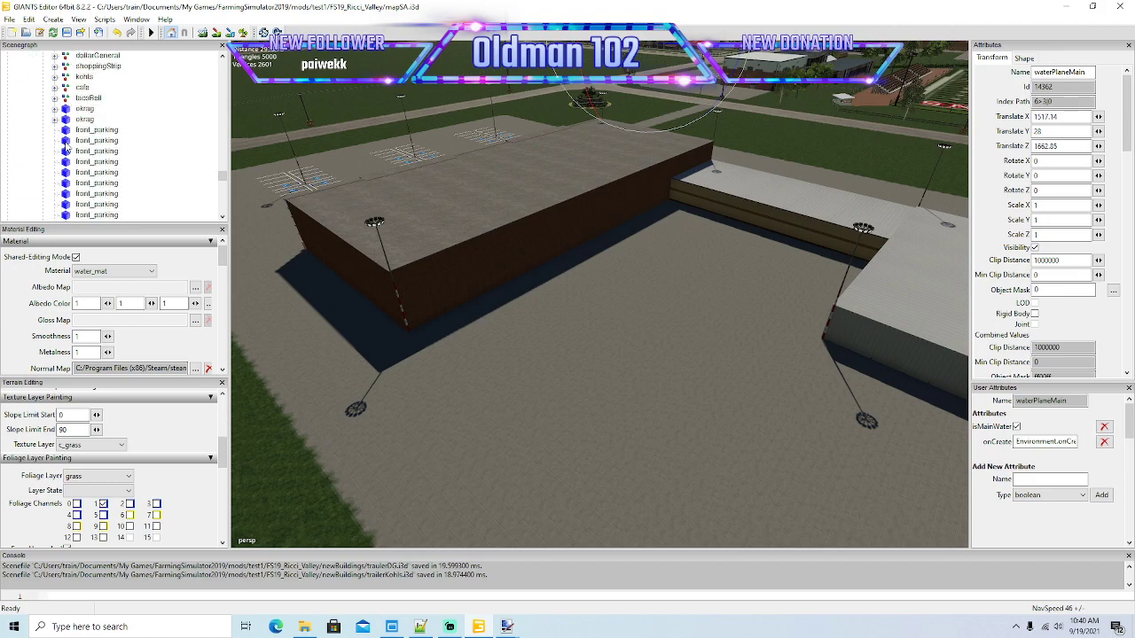
{"action": "scroll", "coordinate": [67, 148], "scroll_direction": "down", "scroll_amount": 10}
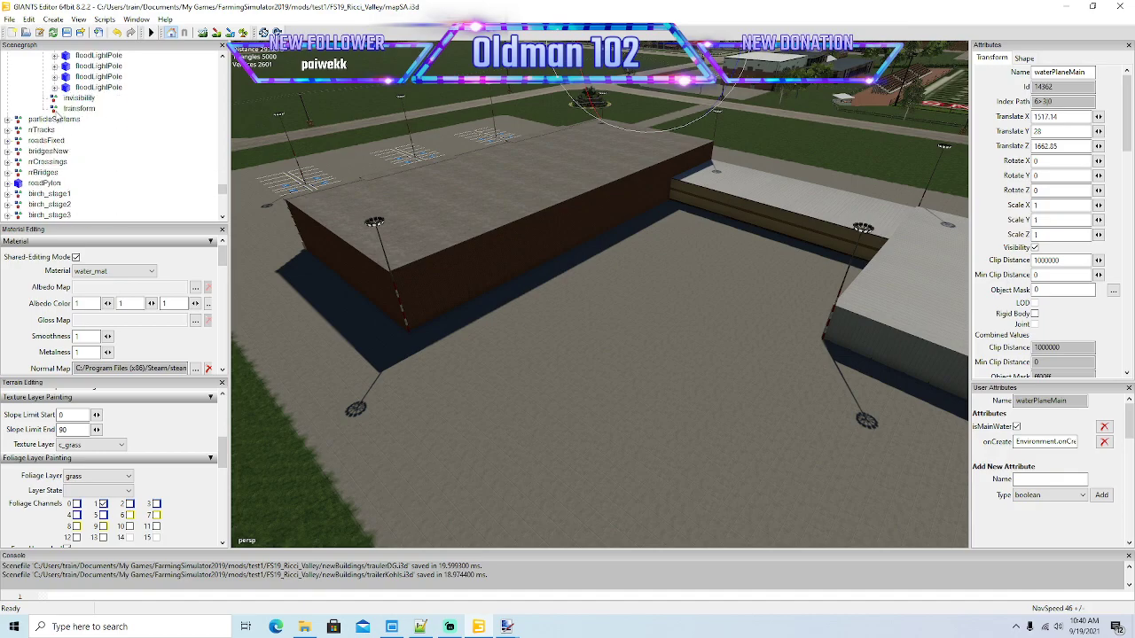
{"action": "left_click", "coordinate": [61, 108]}
{"action": "left_click", "coordinate": [9, 18]}
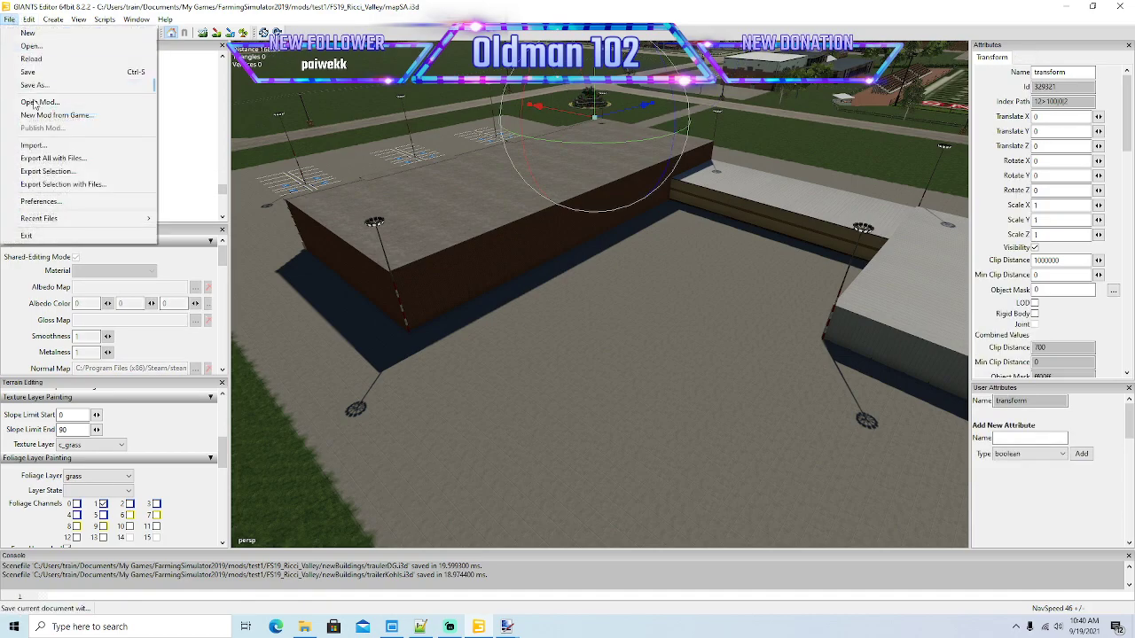
{"action": "left_click", "coordinate": [36, 146]}
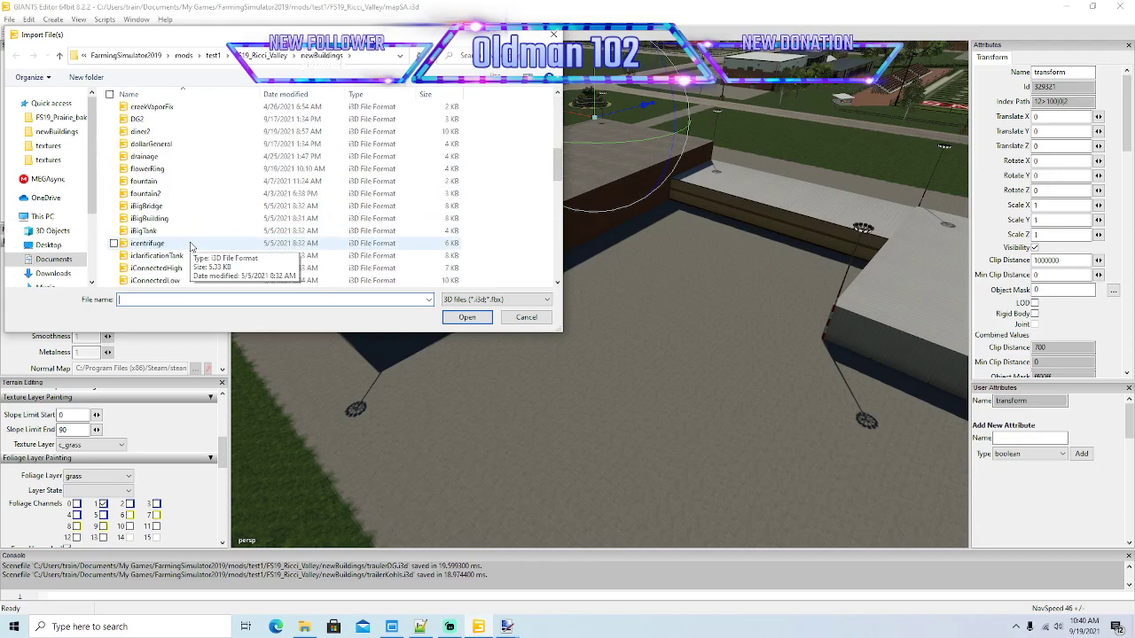
{"action": "scroll", "coordinate": [190, 247], "scroll_direction": "down", "scroll_amount": 15}
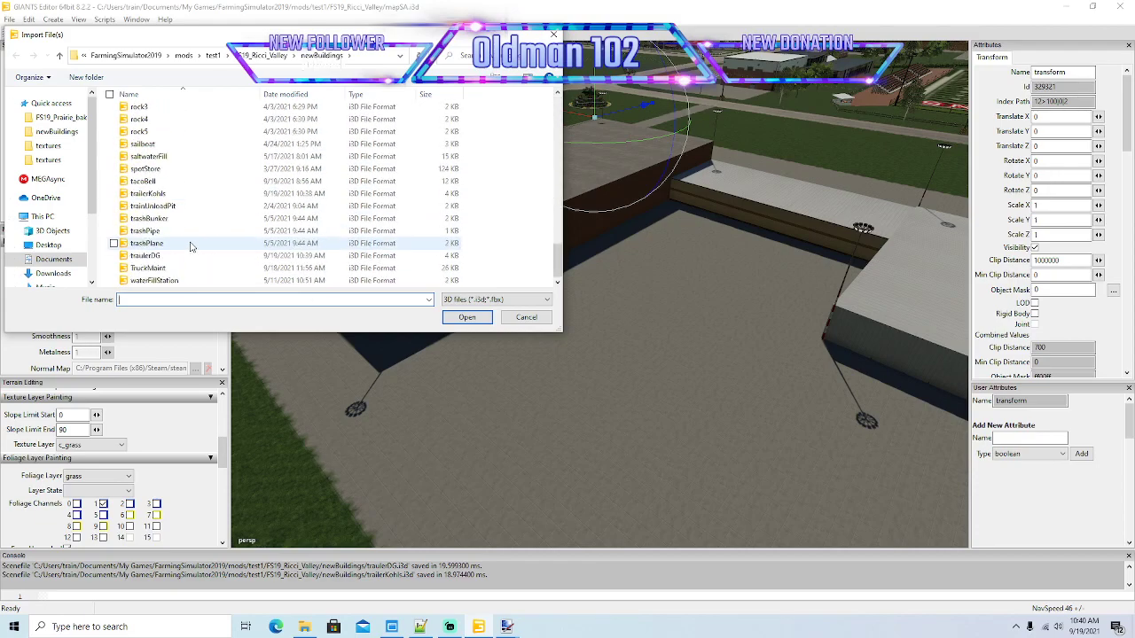
{"action": "left_click", "coordinate": [162, 202]}
{"action": "left_click", "coordinate": [460, 320]}
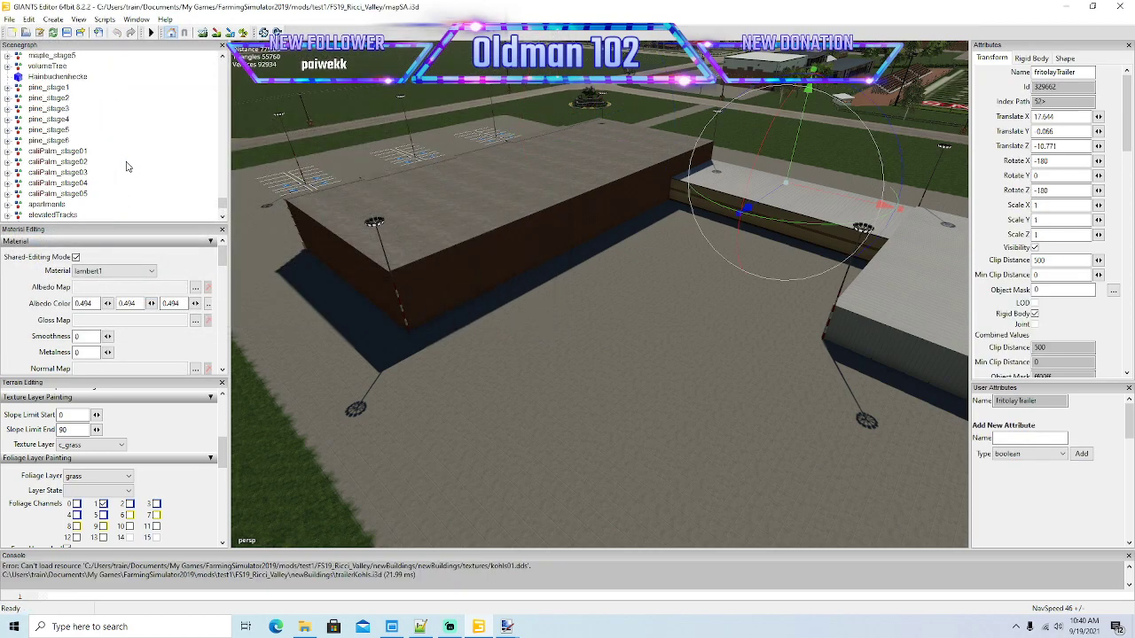
Step: Cut the imported fritolayTrailer and paste it into the visibility group of dollarGeneral
{"action": "scroll", "coordinate": [126, 166], "scroll_direction": "up", "scroll_amount": 10}
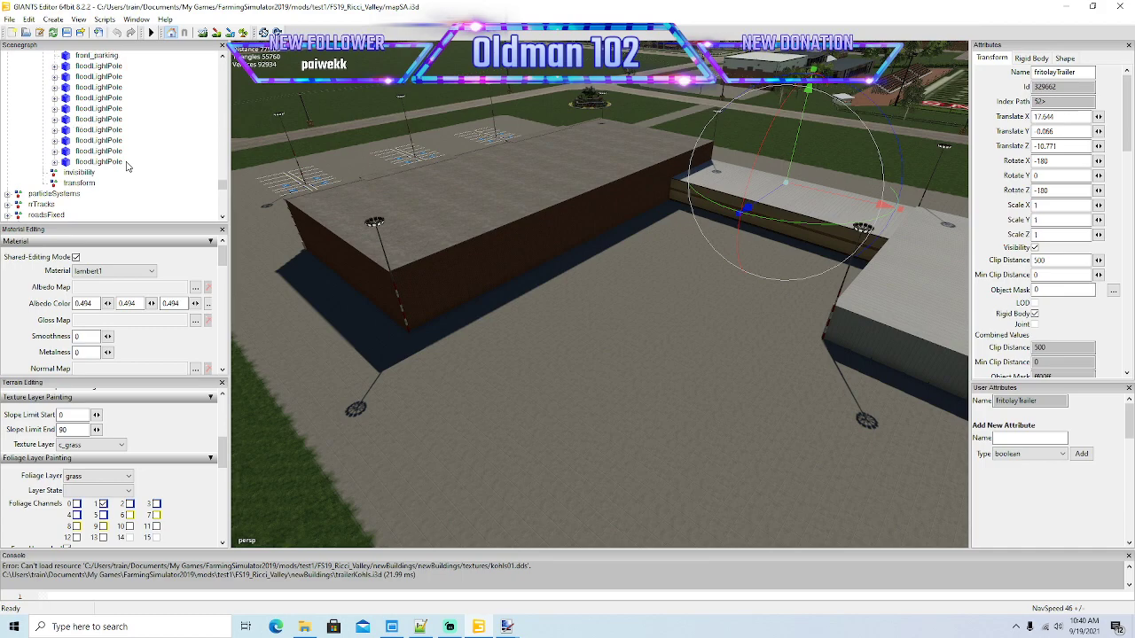
{"action": "scroll", "coordinate": [126, 166], "scroll_direction": "up", "scroll_amount": 3}
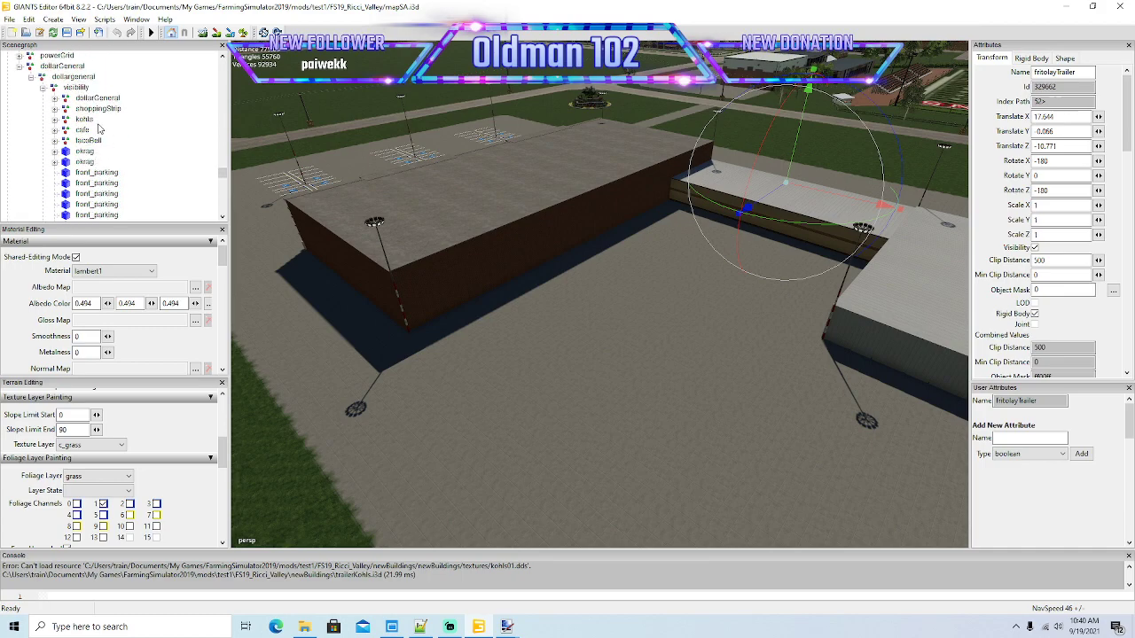
{"action": "left_click", "coordinate": [29, 20]}
{"action": "left_click", "coordinate": [64, 113]}
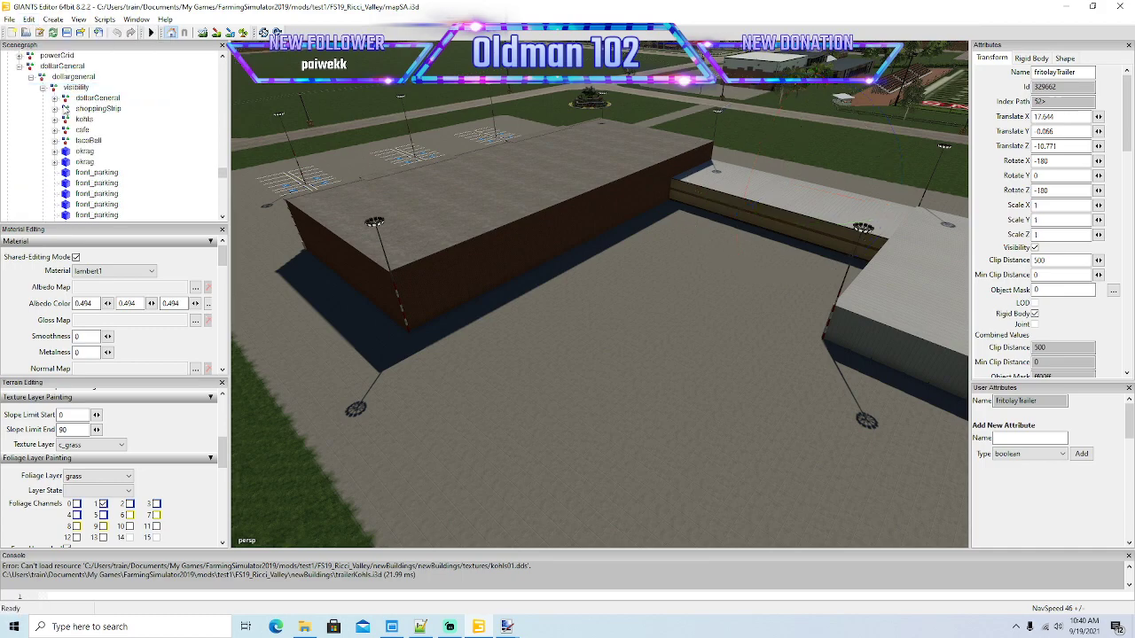
{"action": "left_click", "coordinate": [63, 87]}
{"action": "left_click", "coordinate": [29, 20]}
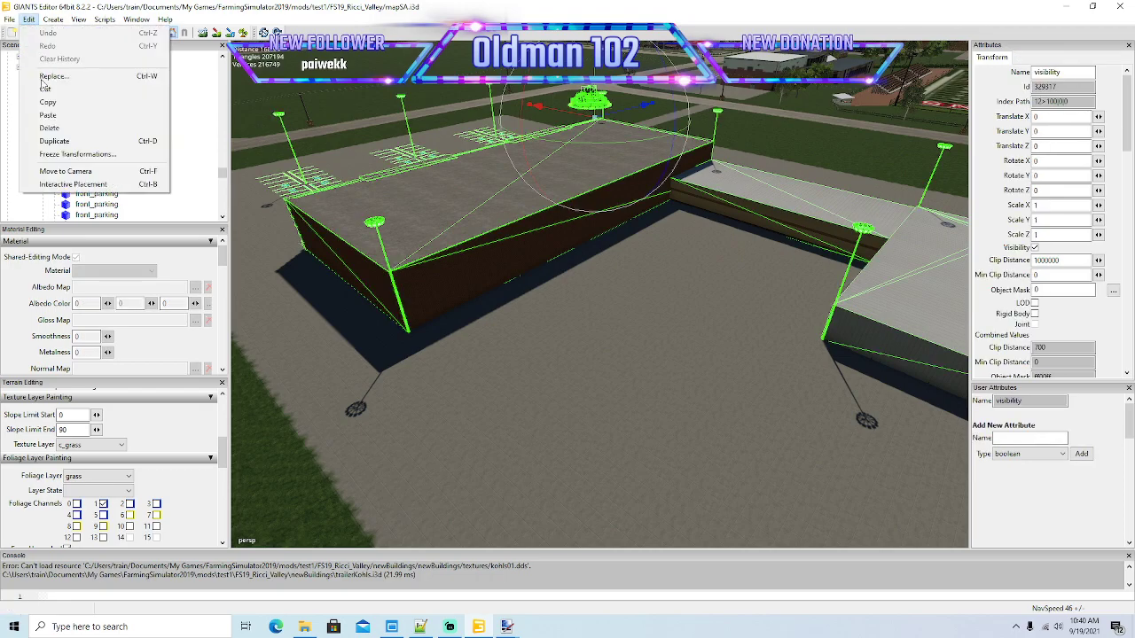
{"action": "left_click", "coordinate": [49, 115]}
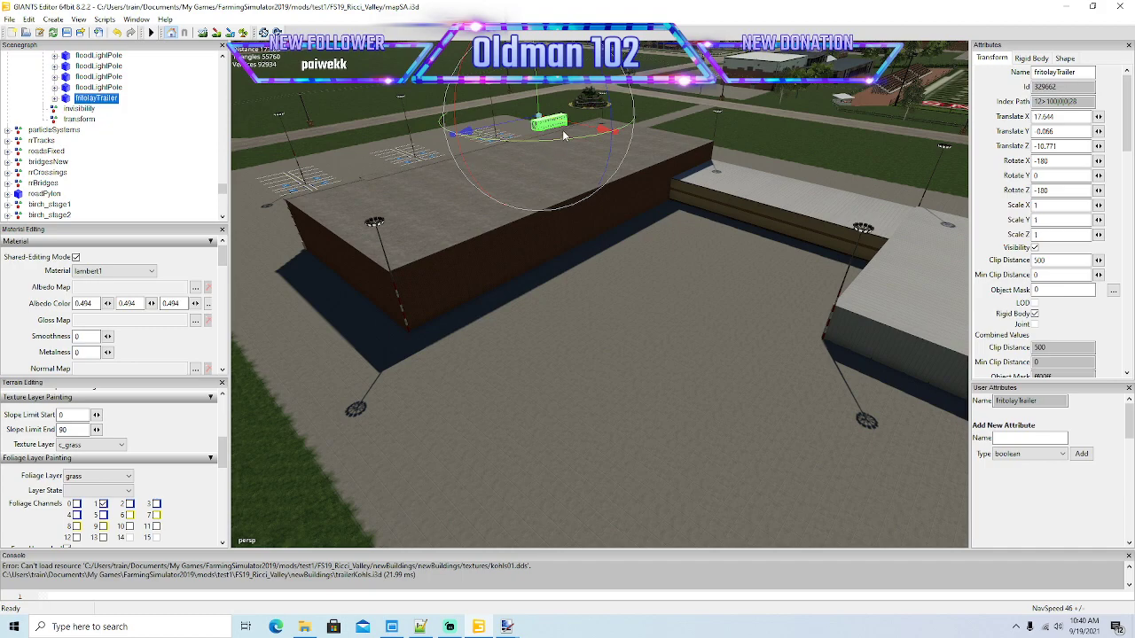
Step: Place the trailer on the pavement between the buildings at about X -71.5, Z -86.2, rotated about -84.6 degrees around Y
{"action": "left_click_drag", "start_coordinate": [563, 135], "coordinate": [704, 342]}
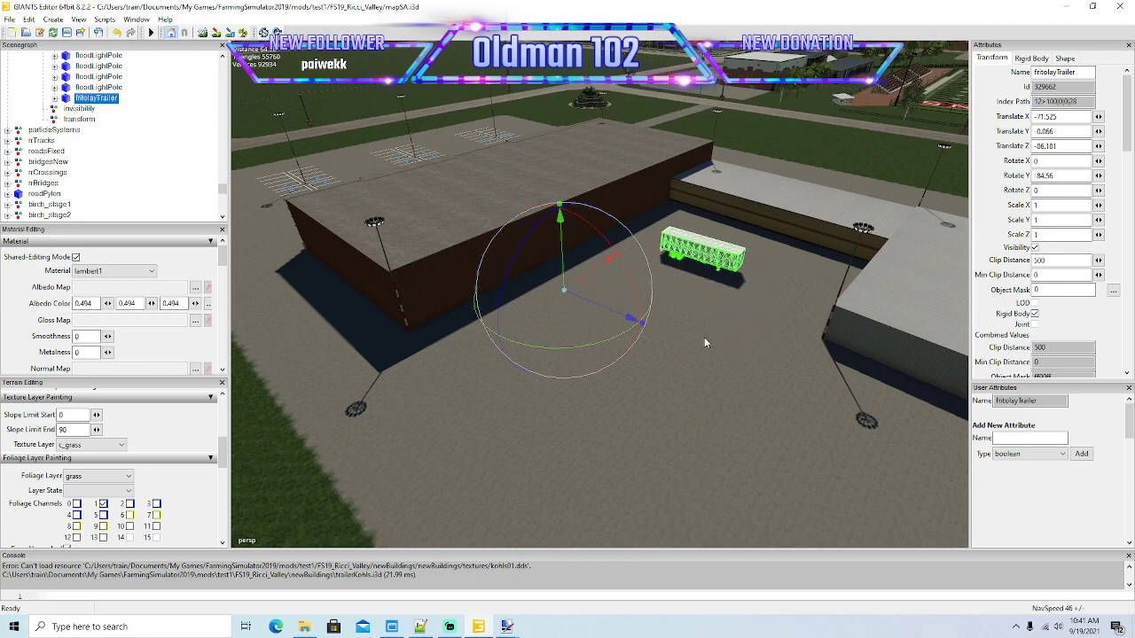
{"action": "left_click", "coordinate": [704, 337]}
{"action": "left_click_drag", "start_coordinate": [682, 379], "coordinate": [682, 380], "text": "alt"}
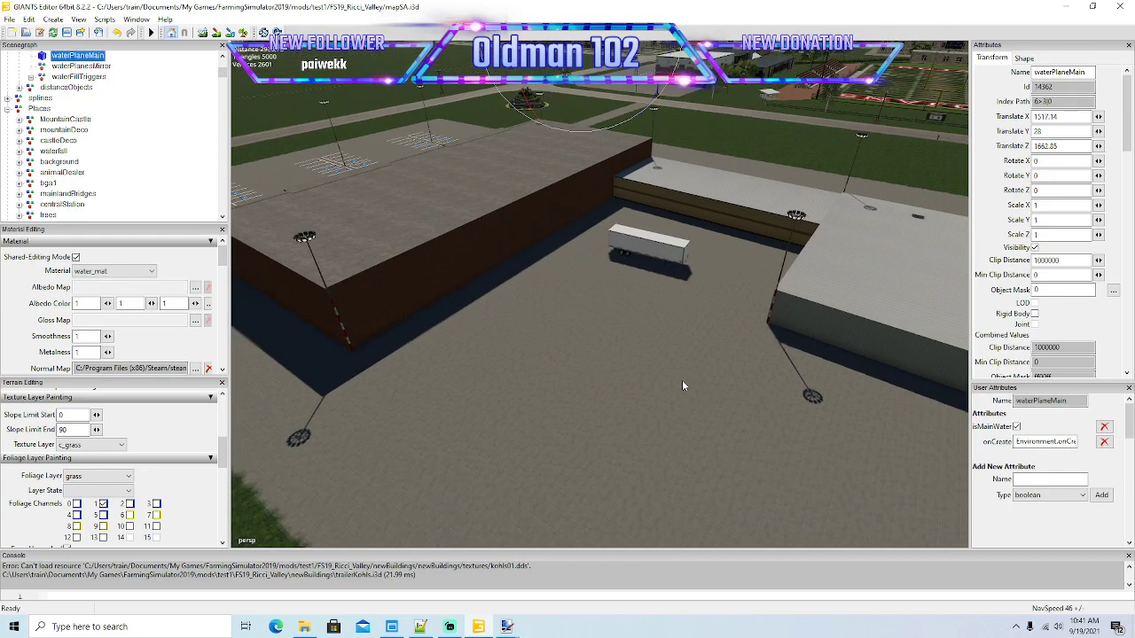
Step: Delete the whole fritolayTrailer object from the dollarGeneral visibility group
{"action": "left_click", "coordinate": [643, 254]}
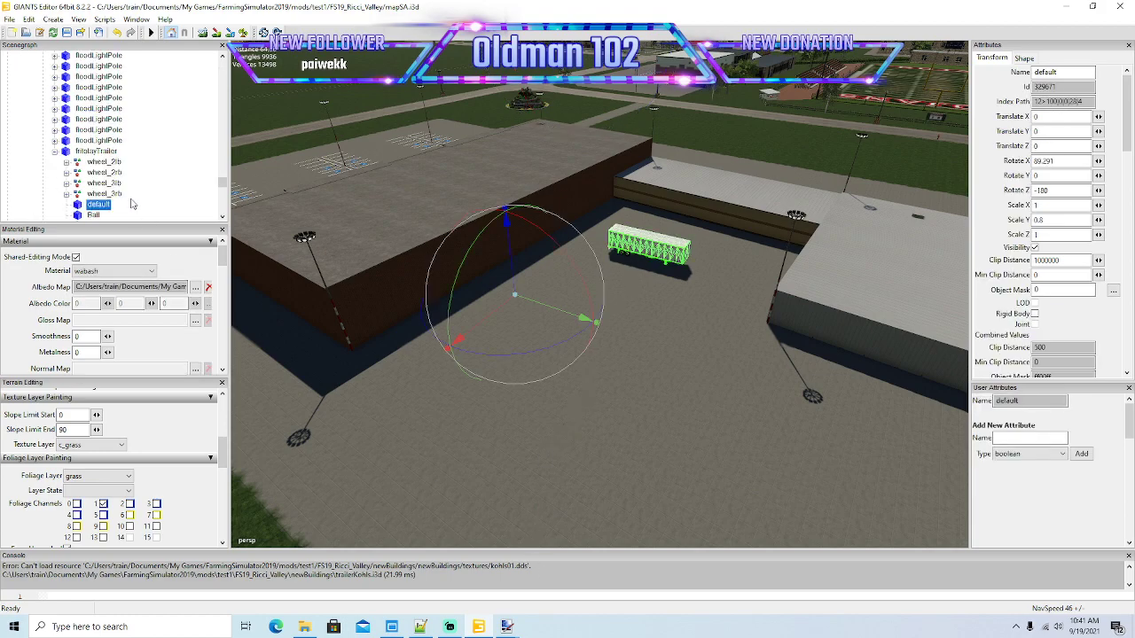
{"action": "scroll", "coordinate": [89, 159], "scroll_direction": "down", "scroll_amount": 2}
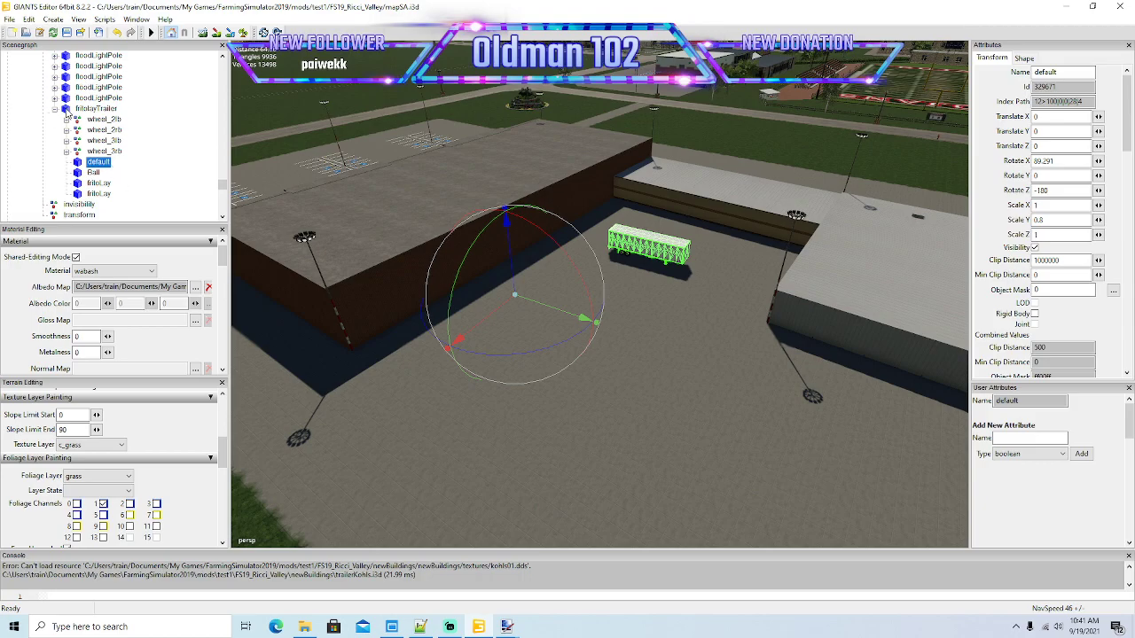
{"action": "left_click", "coordinate": [68, 109]}
{"action": "key", "text": "Delete"}
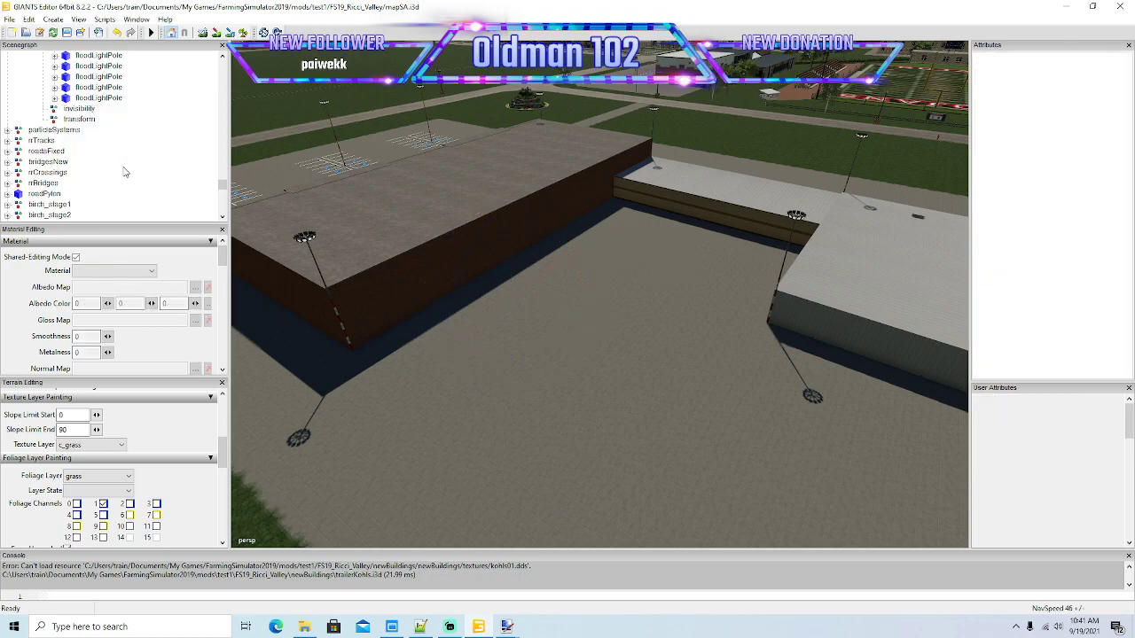
Step: Switch to File Explorer, go to the newBuildings folder and open trailerKohls.i3d in Notepad++
{"action": "left_click", "coordinate": [306, 627]}
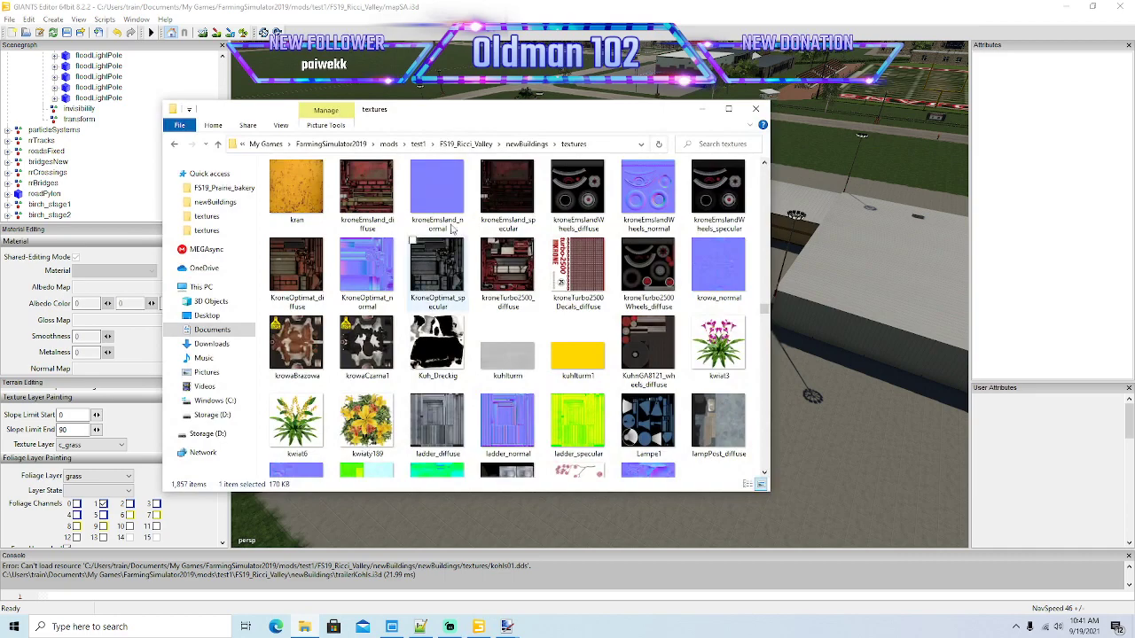
{"action": "left_click", "coordinate": [526, 143]}
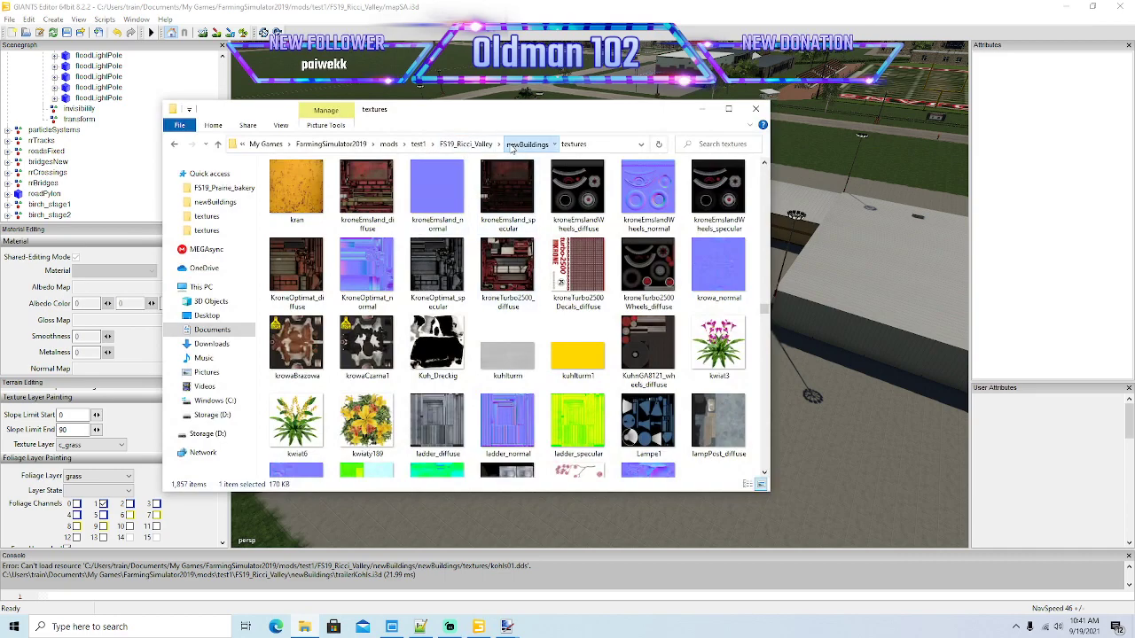
{"action": "scroll", "coordinate": [379, 348], "scroll_direction": "down", "scroll_amount": 3}
{"action": "scroll", "coordinate": [379, 349], "scroll_direction": "down", "scroll_amount": 10}
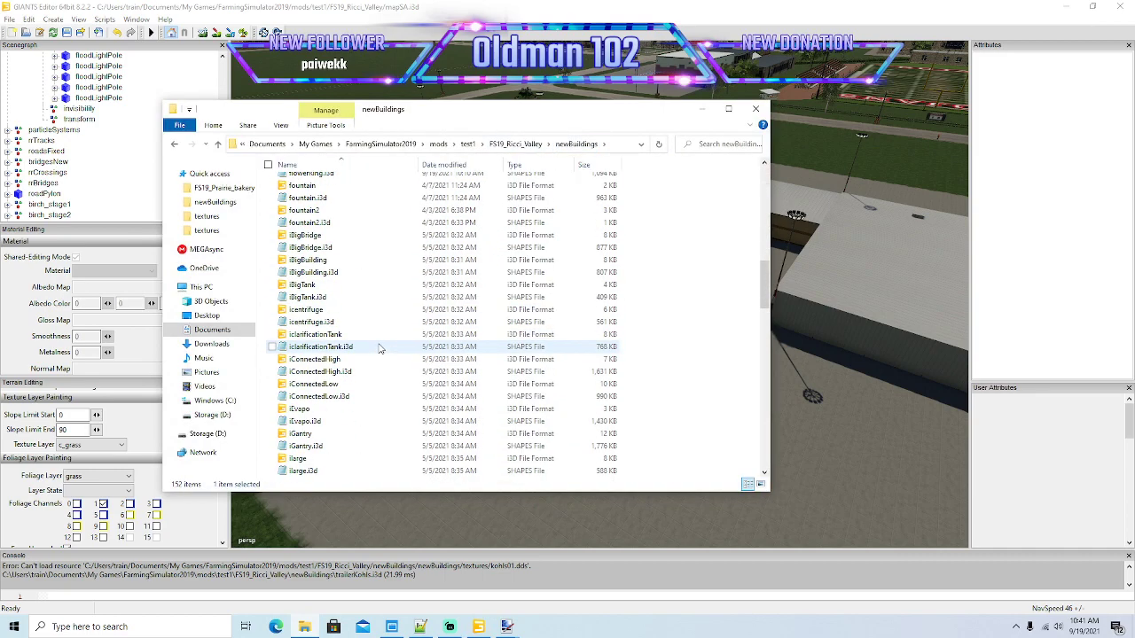
{"action": "left_click", "coordinate": [422, 627]}
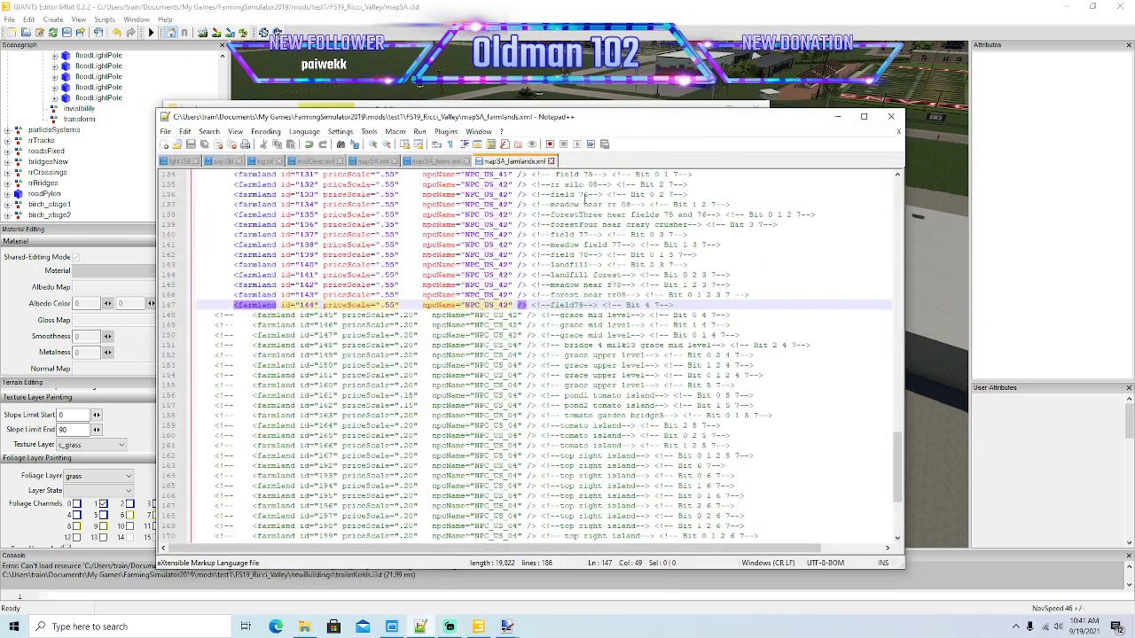
{"action": "left_click", "coordinate": [837, 116]}
{"action": "scroll", "coordinate": [358, 324], "scroll_direction": "down", "scroll_amount": 5}
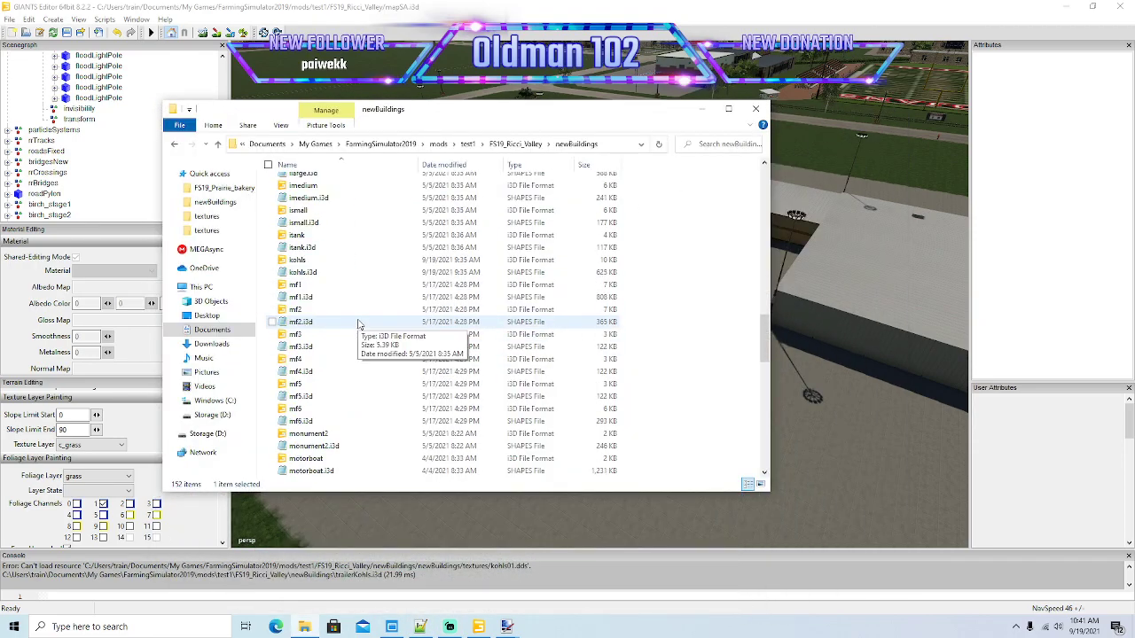
{"action": "scroll", "coordinate": [358, 325], "scroll_direction": "up", "scroll_amount": 4}
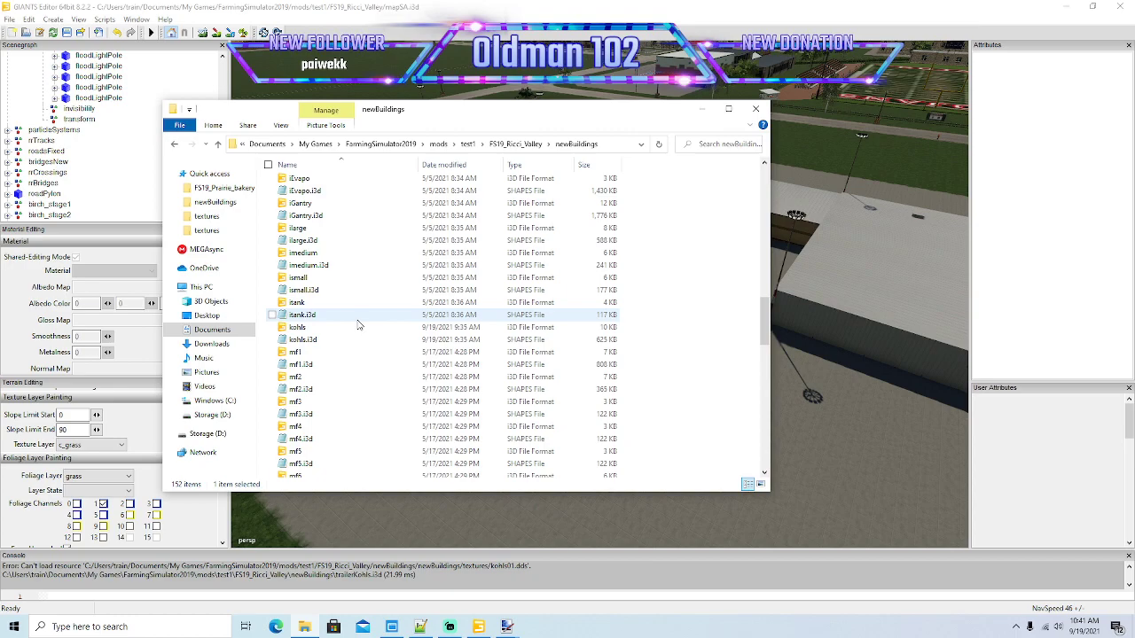
{"action": "scroll", "coordinate": [321, 342], "scroll_direction": "down", "scroll_amount": 10}
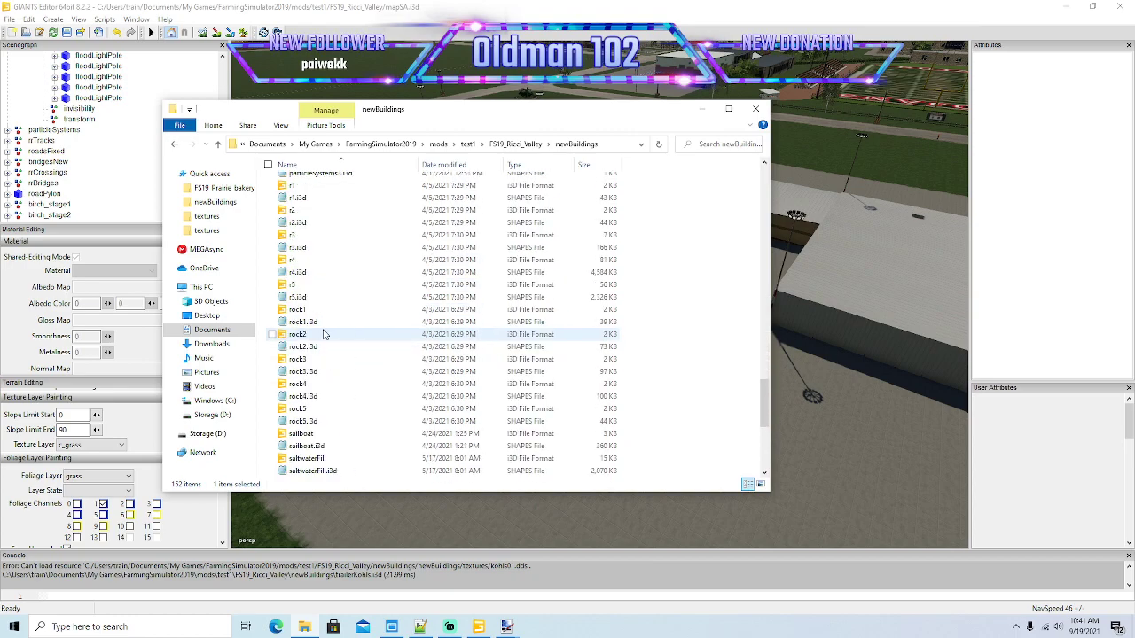
{"action": "scroll", "coordinate": [324, 335], "scroll_direction": "down", "scroll_amount": 7}
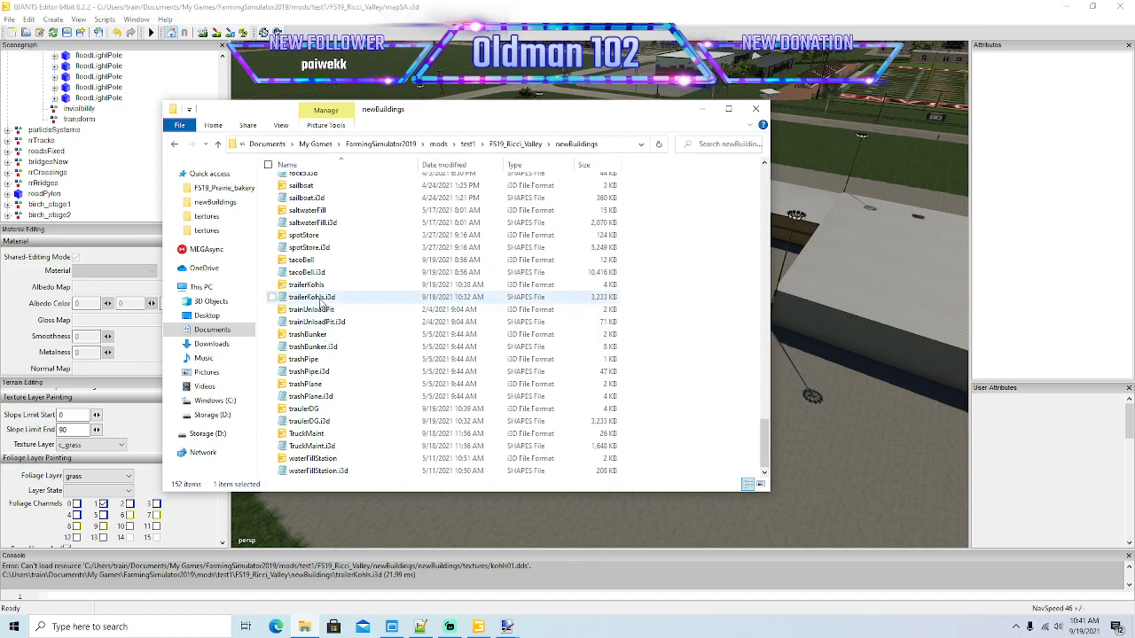
{"action": "left_click", "coordinate": [312, 286]}
{"action": "right_click", "coordinate": [320, 290]}
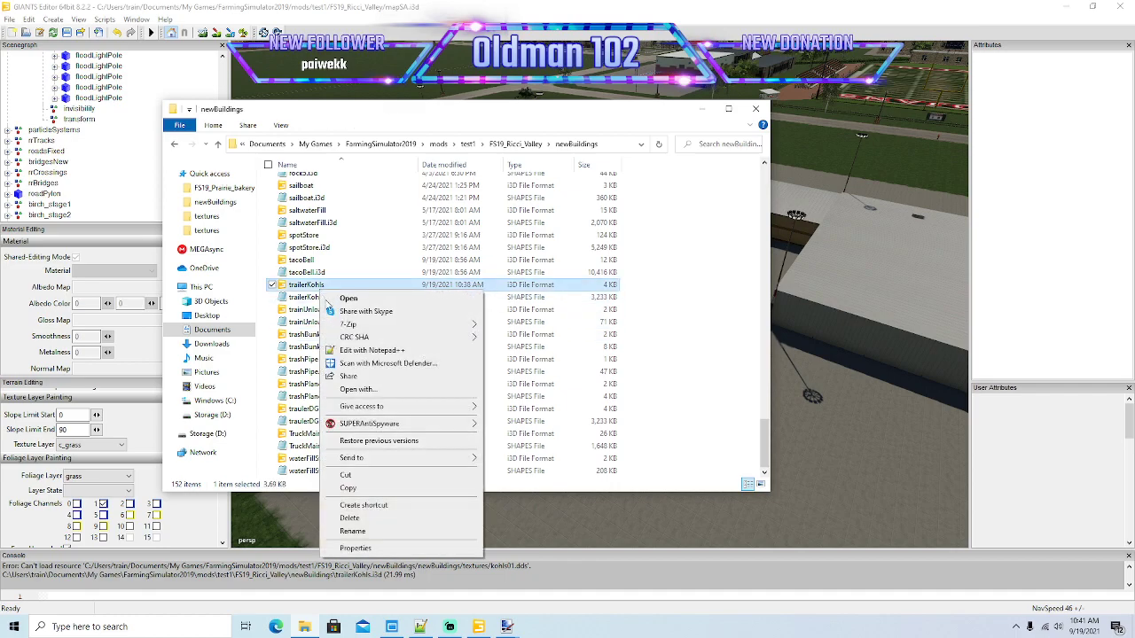
{"action": "left_click", "coordinate": [361, 351]}
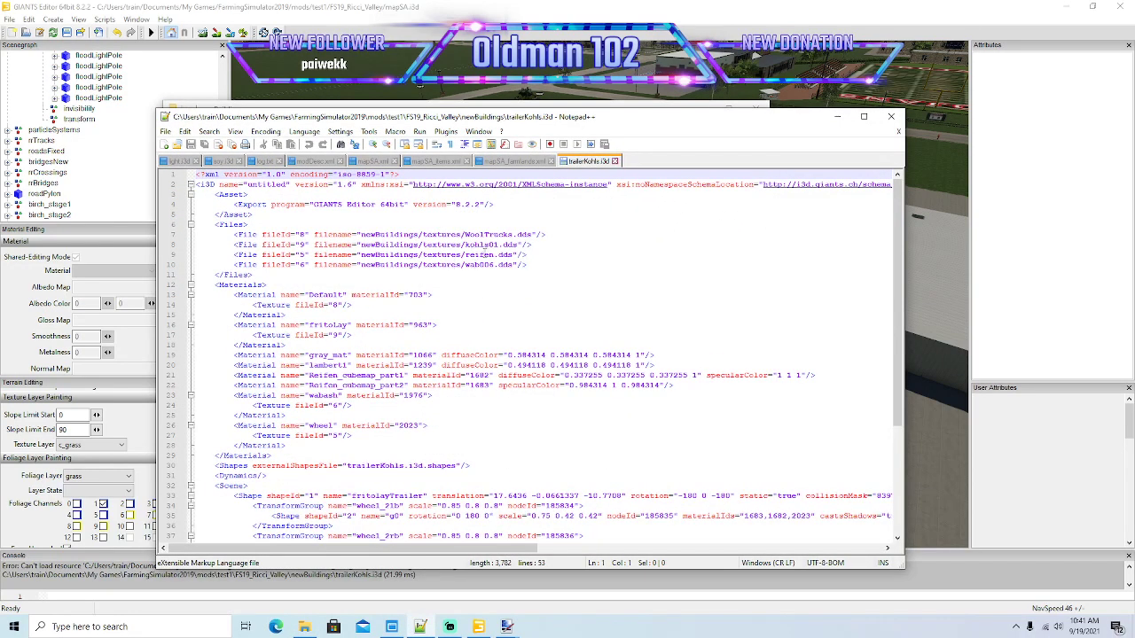
Step: Return to the newBuildings folder in File Explorer and open its textures subfolder
{"action": "left_click_drag", "start_coordinate": [618, 128], "coordinate": [614, 194]}
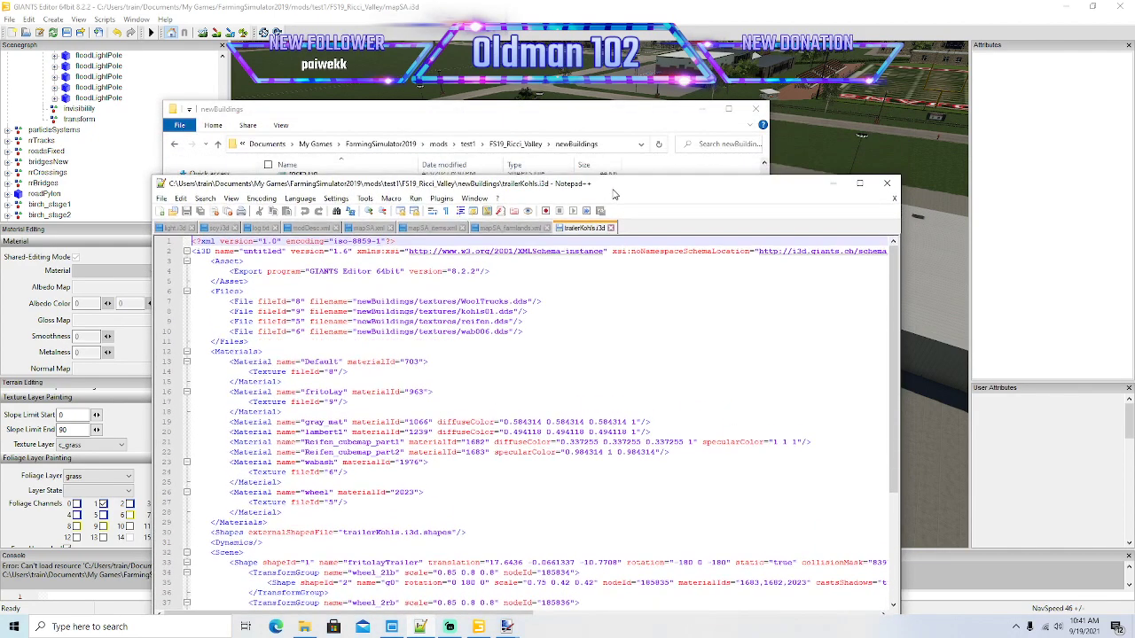
{"action": "left_click", "coordinate": [512, 154]}
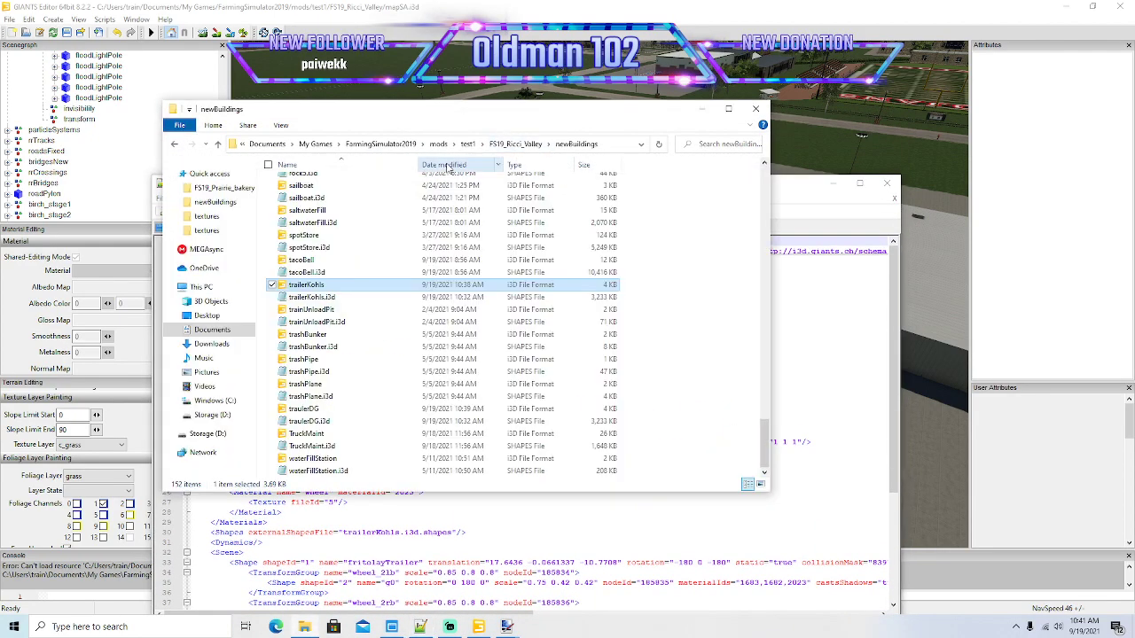
{"action": "scroll", "coordinate": [363, 284], "scroll_direction": "up", "scroll_amount": 10}
{"action": "scroll", "coordinate": [362, 278], "scroll_direction": "up", "scroll_amount": 15}
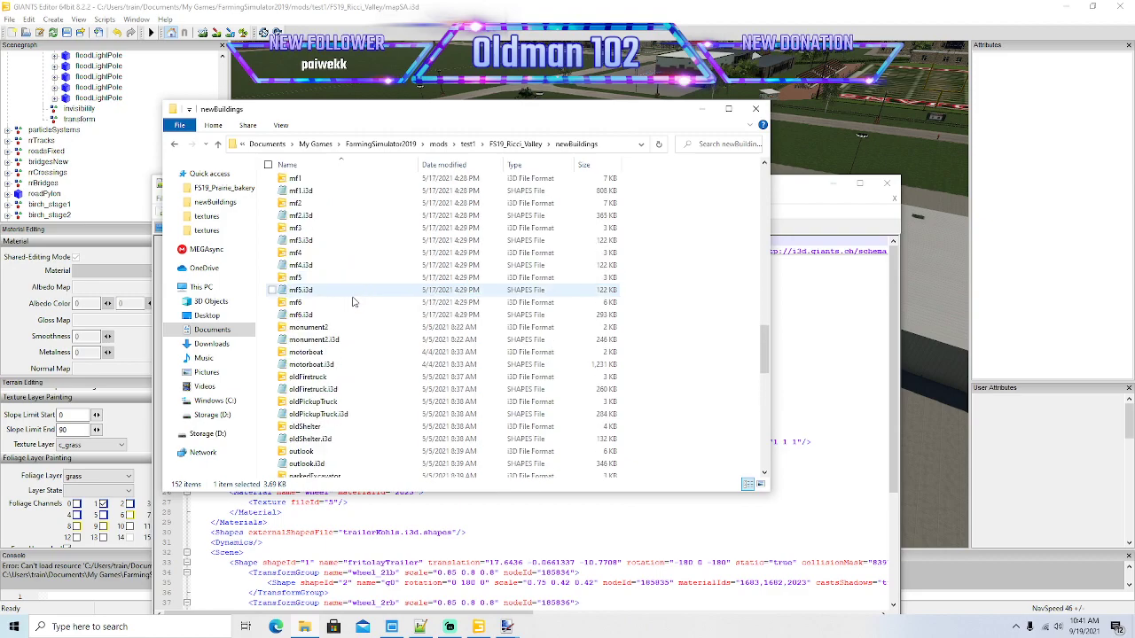
{"action": "scroll", "coordinate": [352, 303], "scroll_direction": "up", "scroll_amount": 7}
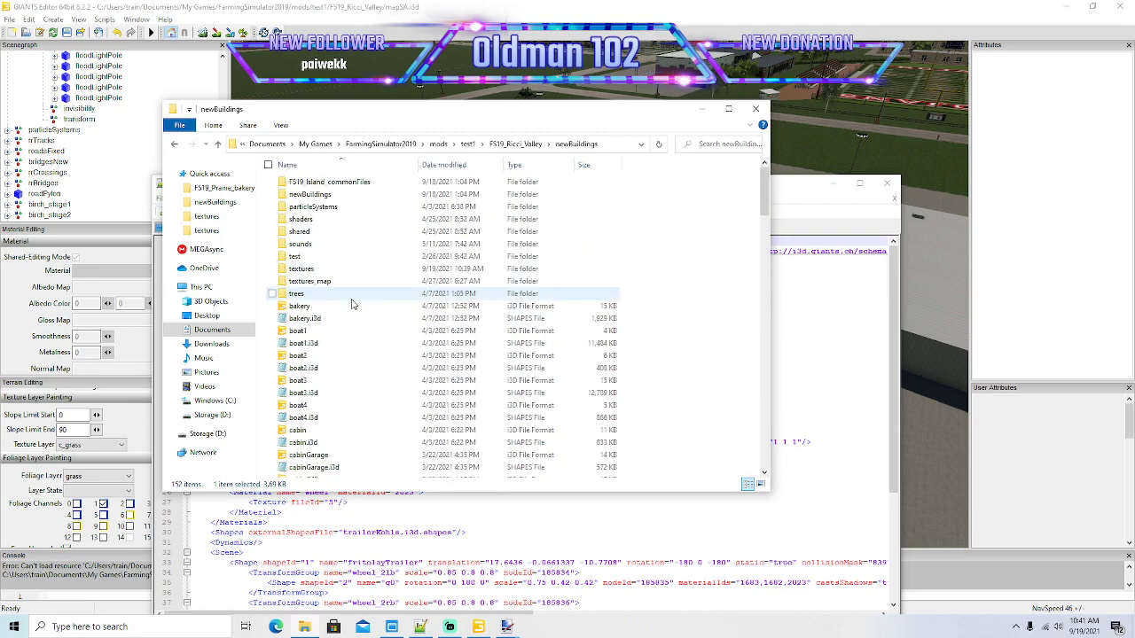
{"action": "double_click", "coordinate": [301, 269]}
Step: Locate the kohls01 image in the textures folder and compare its name and location with the reference in trailerKohls.i3d
{"action": "left_click_drag", "start_coordinate": [765, 182], "coordinate": [760, 313]}
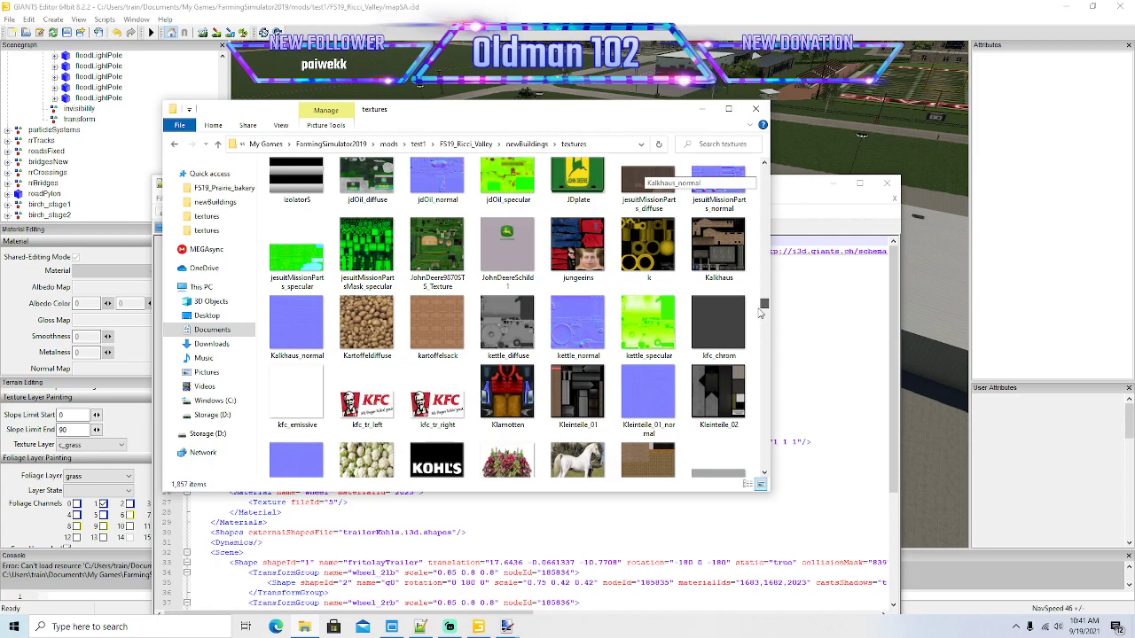
{"action": "scroll", "coordinate": [641, 377], "scroll_direction": "down", "scroll_amount": 3}
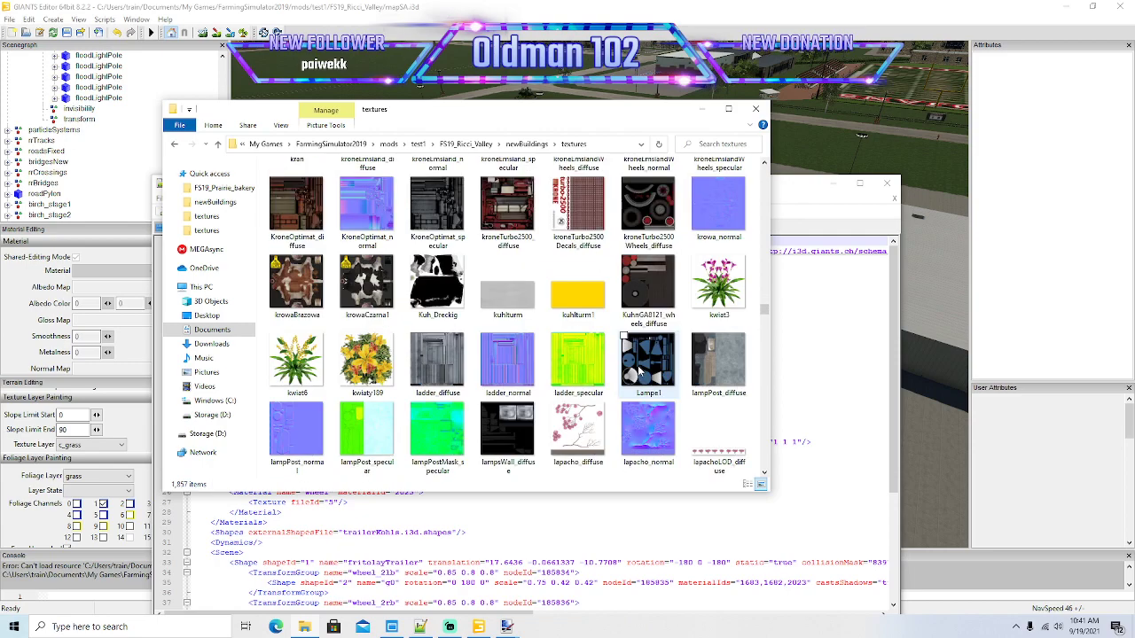
{"action": "scroll", "coordinate": [641, 370], "scroll_direction": "up", "scroll_amount": 3}
{"action": "scroll", "coordinate": [641, 370], "scroll_direction": "up", "scroll_amount": 3}
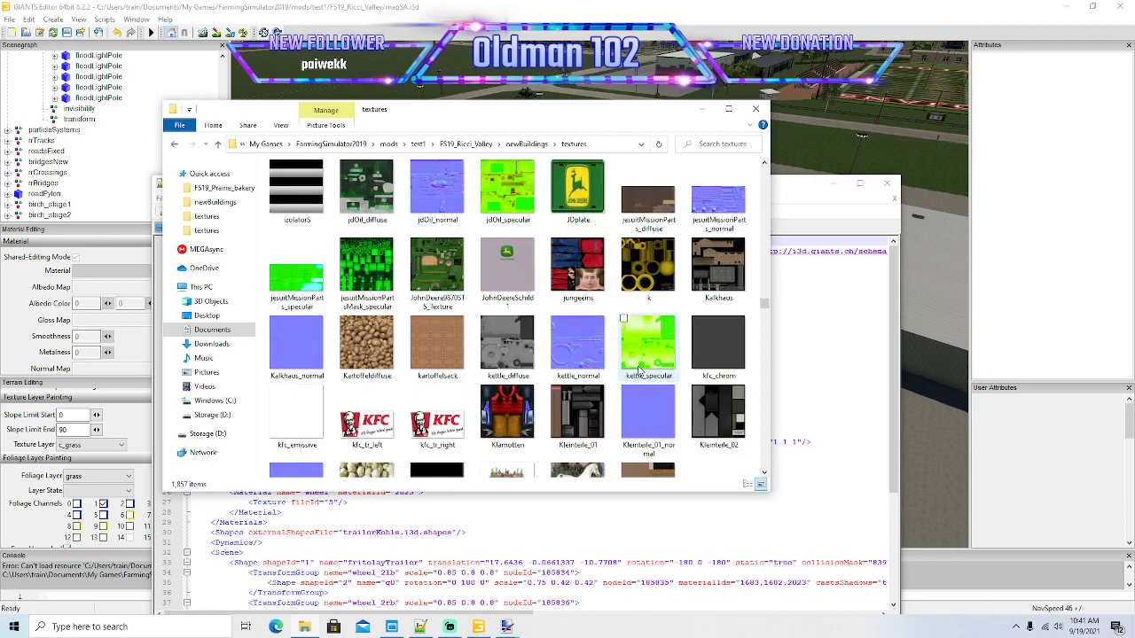
{"action": "scroll", "coordinate": [641, 371], "scroll_direction": "down", "scroll_amount": 3}
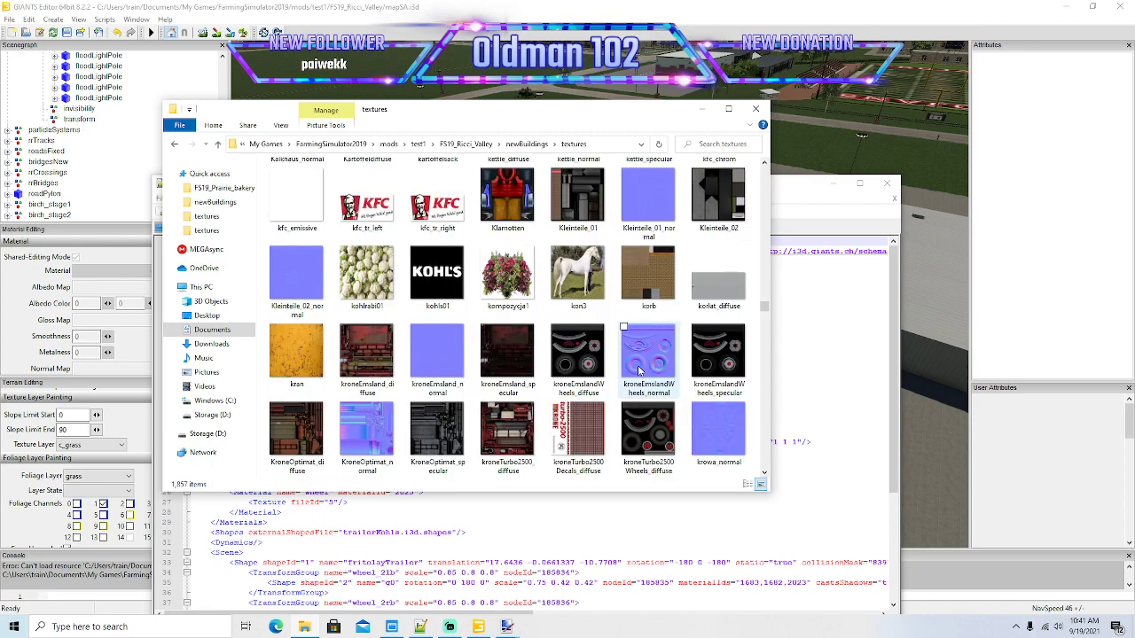
{"action": "scroll", "coordinate": [641, 371], "scroll_direction": "down", "scroll_amount": 3}
{"action": "scroll", "coordinate": [640, 370], "scroll_direction": "down", "scroll_amount": 3}
{"action": "scroll", "coordinate": [639, 370], "scroll_direction": "up", "scroll_amount": 3}
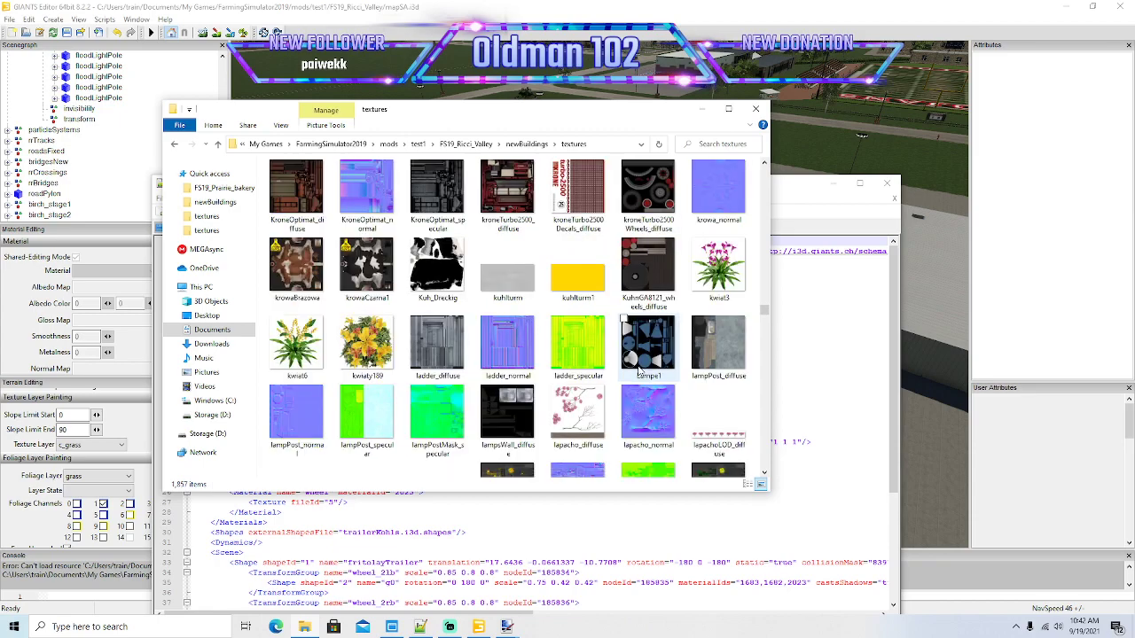
{"action": "scroll", "coordinate": [641, 371], "scroll_direction": "up", "scroll_amount": 3}
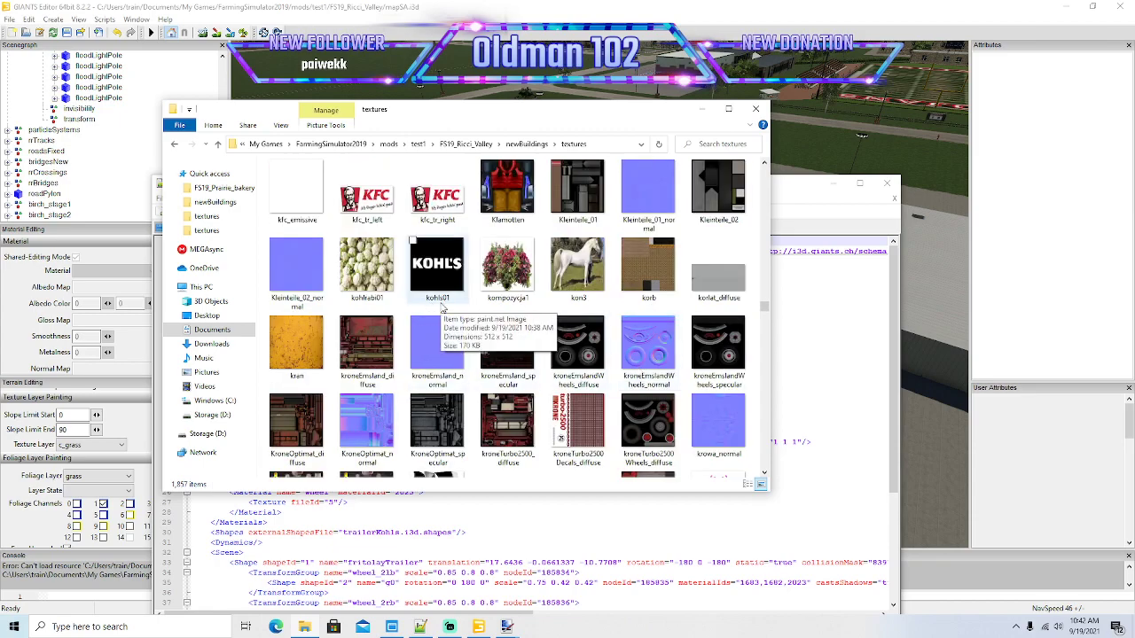
{"action": "left_click_drag", "start_coordinate": [551, 121], "coordinate": [536, 337]}
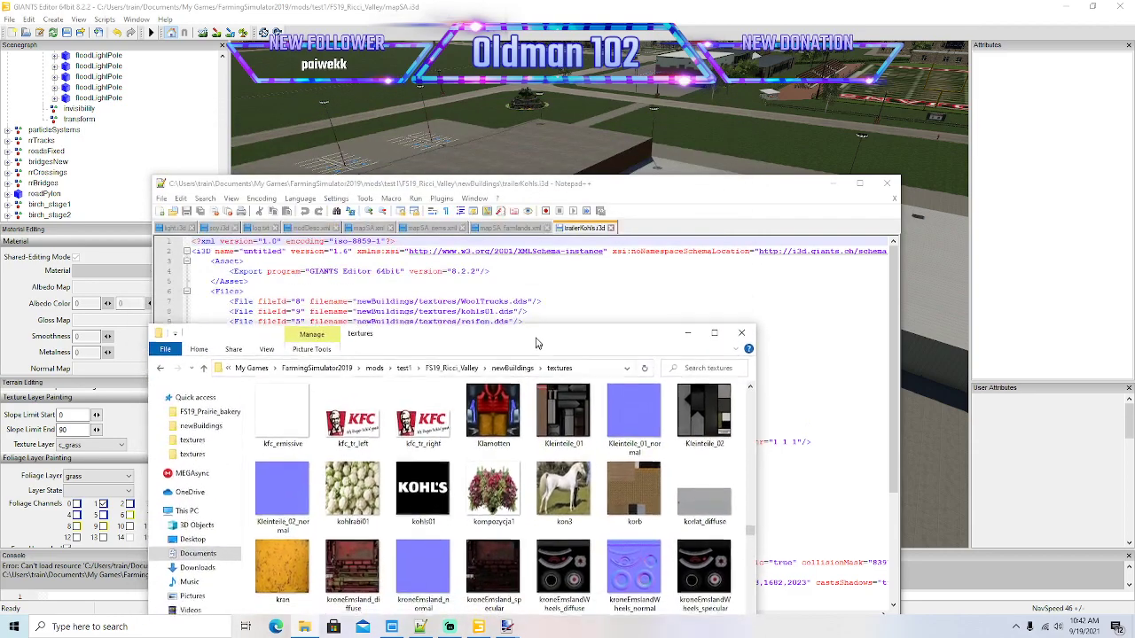
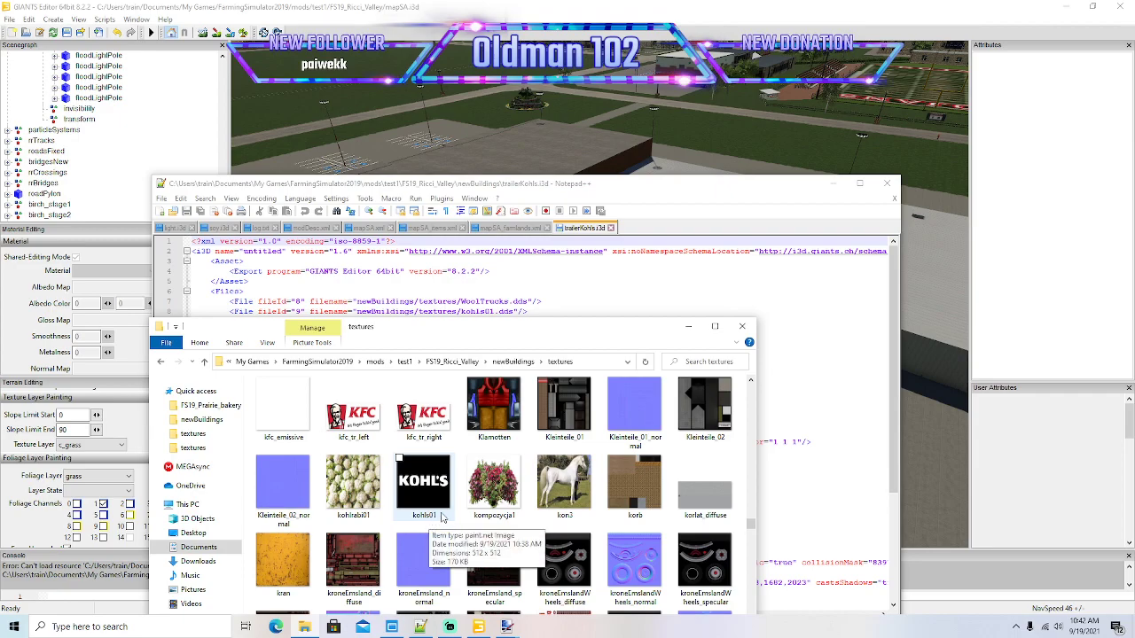
Step: Shorten the fileId 9 texture path in trailerKohls.i3d to textures/kohls01.dds and save the file
{"action": "left_click_drag", "start_coordinate": [700, 192], "coordinate": [703, 129]}
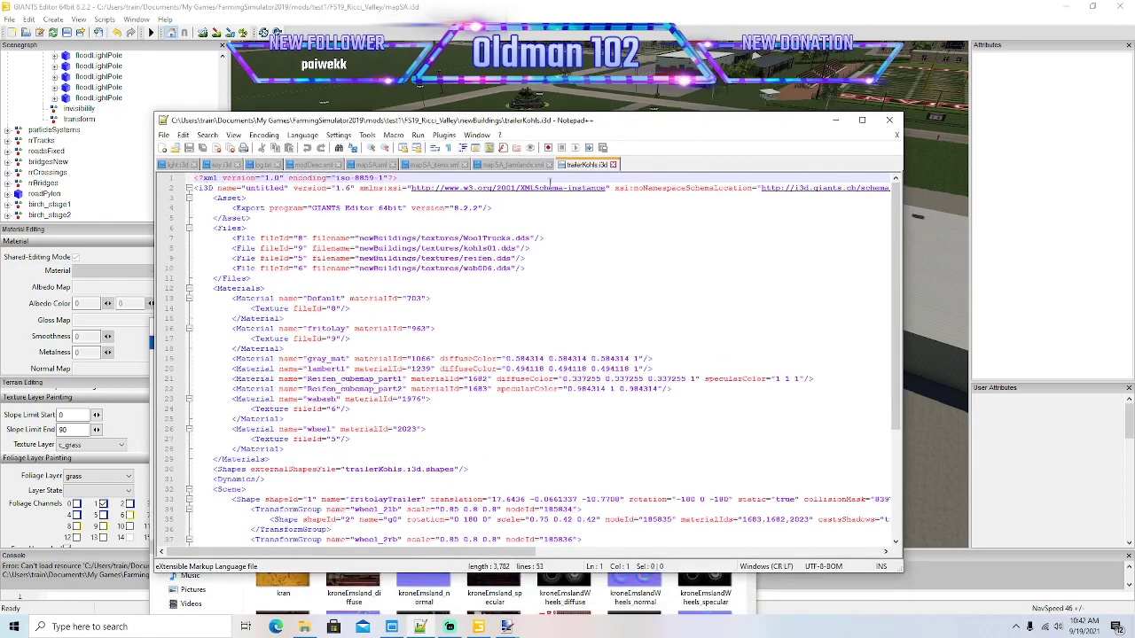
{"action": "left_click", "coordinate": [419, 249]}
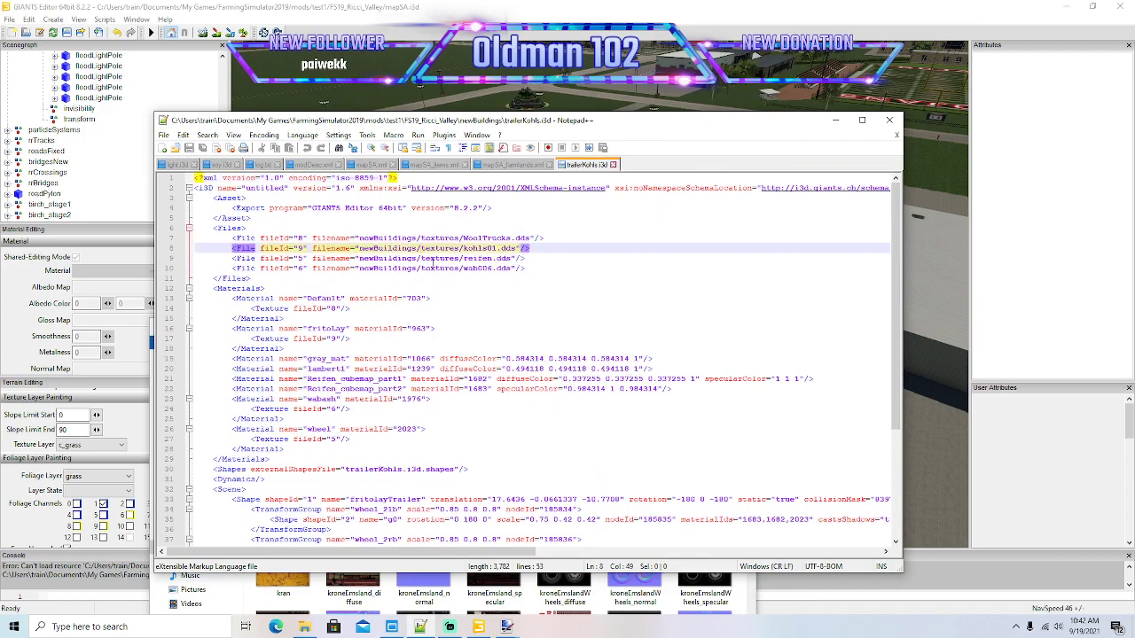
{"action": "key", "text": "BackSpace"}
{"action": "key", "text": "BackSpace"}
{"action": "key", "text": "BackSpace"}
{"action": "key", "text": "BackSpace"}
{"action": "key", "text": "BackSpace"}
{"action": "key", "text": "BackSpace"}
{"action": "key", "text": "BackSpace"}
{"action": "key", "text": "BackSpace"}
{"action": "key", "text": "BackSpace"}
{"action": "key", "text": "BackSpace"}
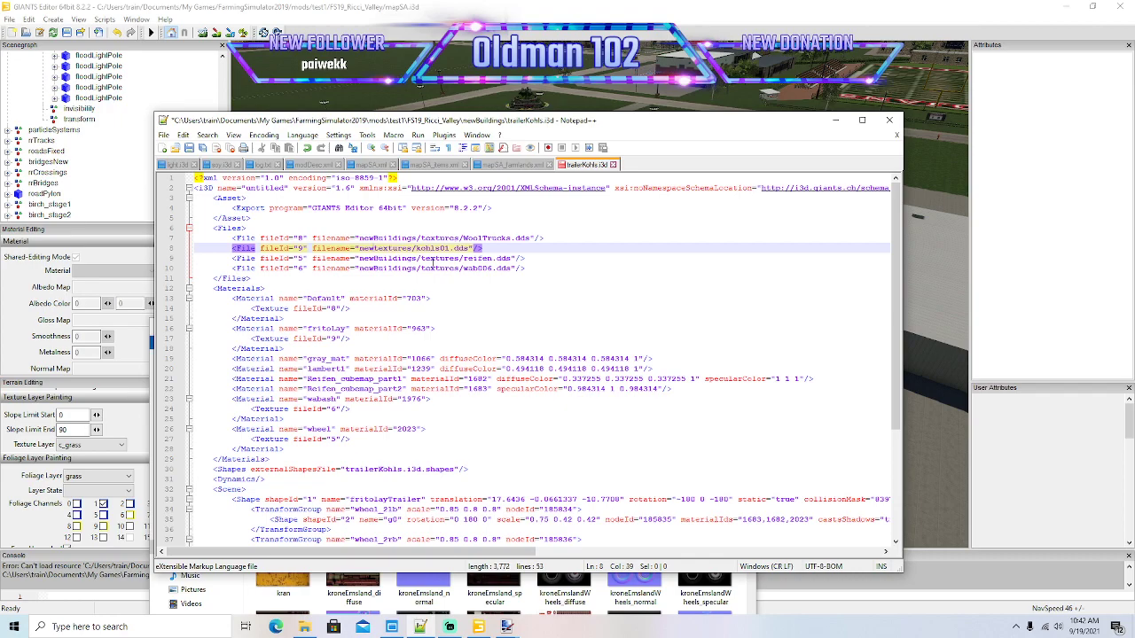
{"action": "key", "text": "BackSpace"}
{"action": "key", "text": "BackSpace"}
{"action": "key", "text": "BackSpace"}
{"action": "left_click", "coordinate": [189, 149]}
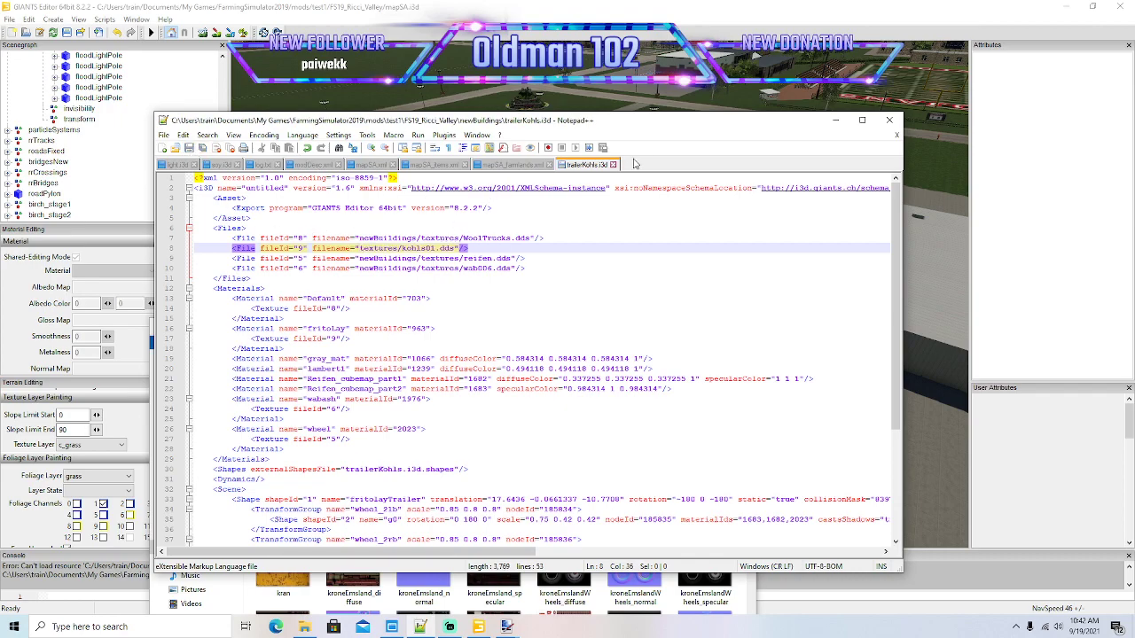
Step: Go back to the newBuildings folder in File Explorer and open traulerDG.i3d in Notepad++
{"action": "left_click", "coordinate": [834, 120]}
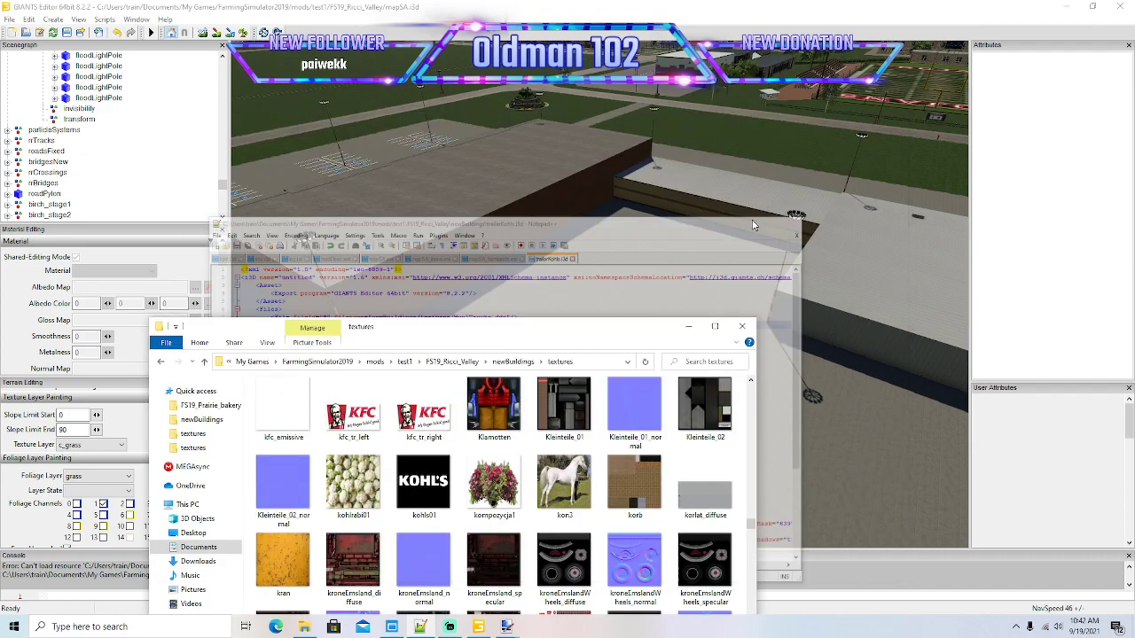
{"action": "left_click_drag", "start_coordinate": [588, 330], "coordinate": [612, 169]}
{"action": "left_click", "coordinate": [540, 172]}
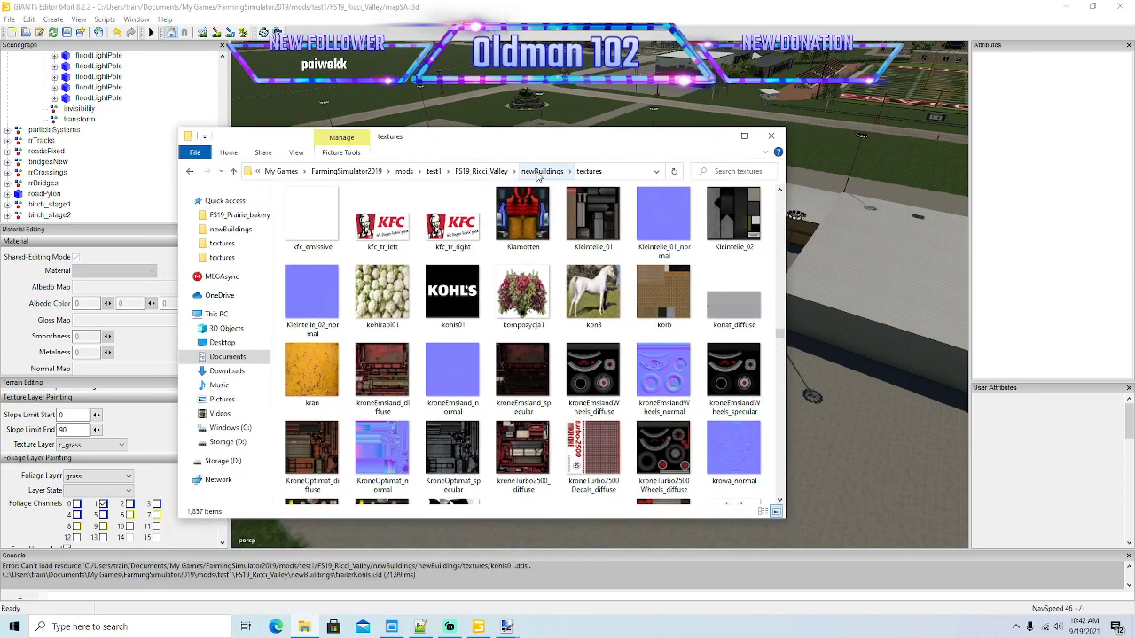
{"action": "scroll", "coordinate": [387, 381], "scroll_direction": "down", "scroll_amount": 5}
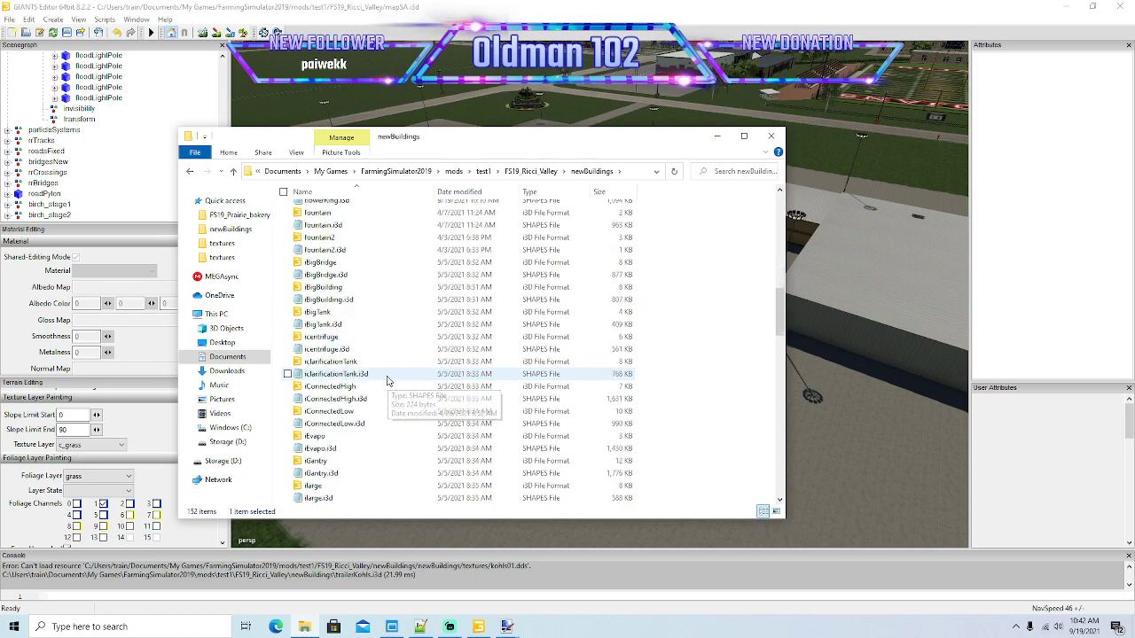
{"action": "scroll", "coordinate": [388, 381], "scroll_direction": "down", "scroll_amount": 10}
{"action": "scroll", "coordinate": [388, 381], "scroll_direction": "down", "scroll_amount": 8}
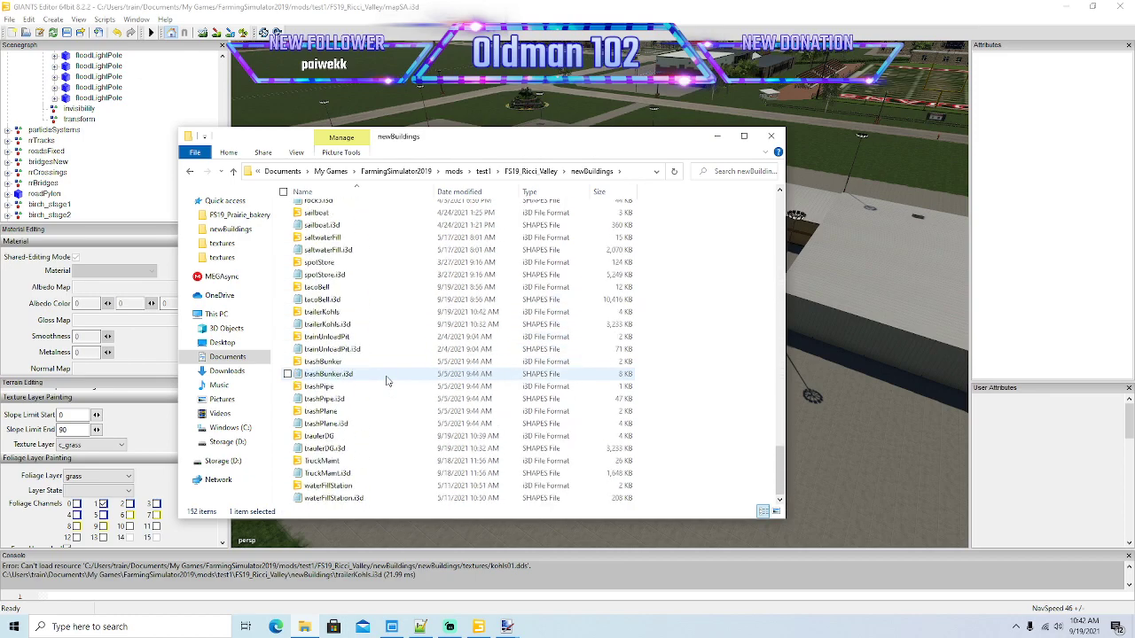
{"action": "left_click", "coordinate": [320, 436]}
{"action": "right_click", "coordinate": [321, 436]}
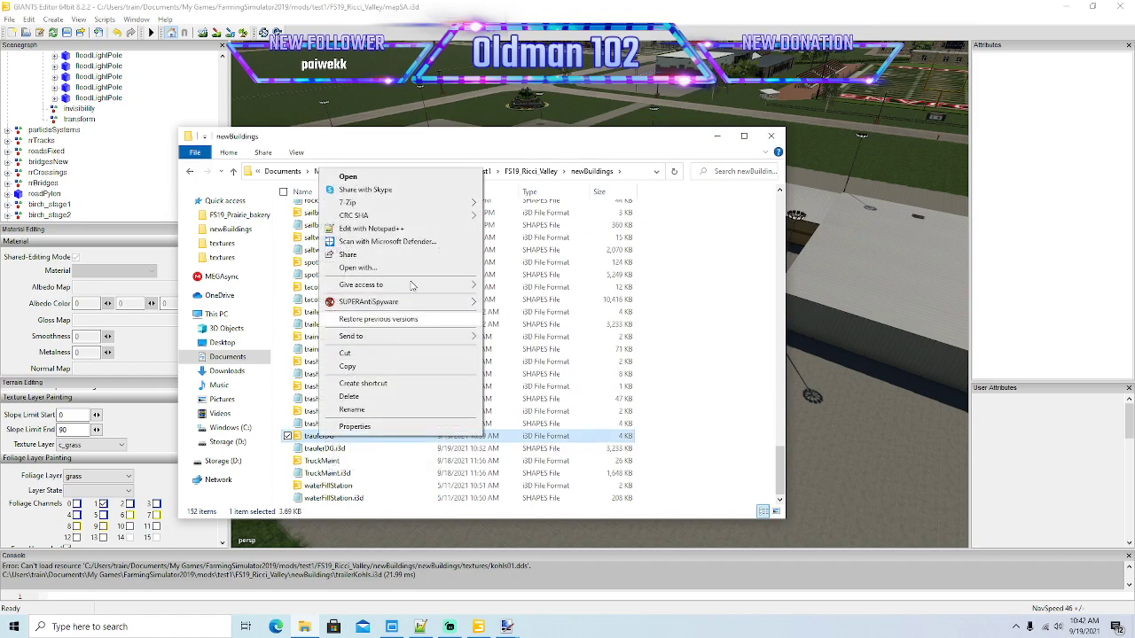
{"action": "left_click", "coordinate": [371, 229]}
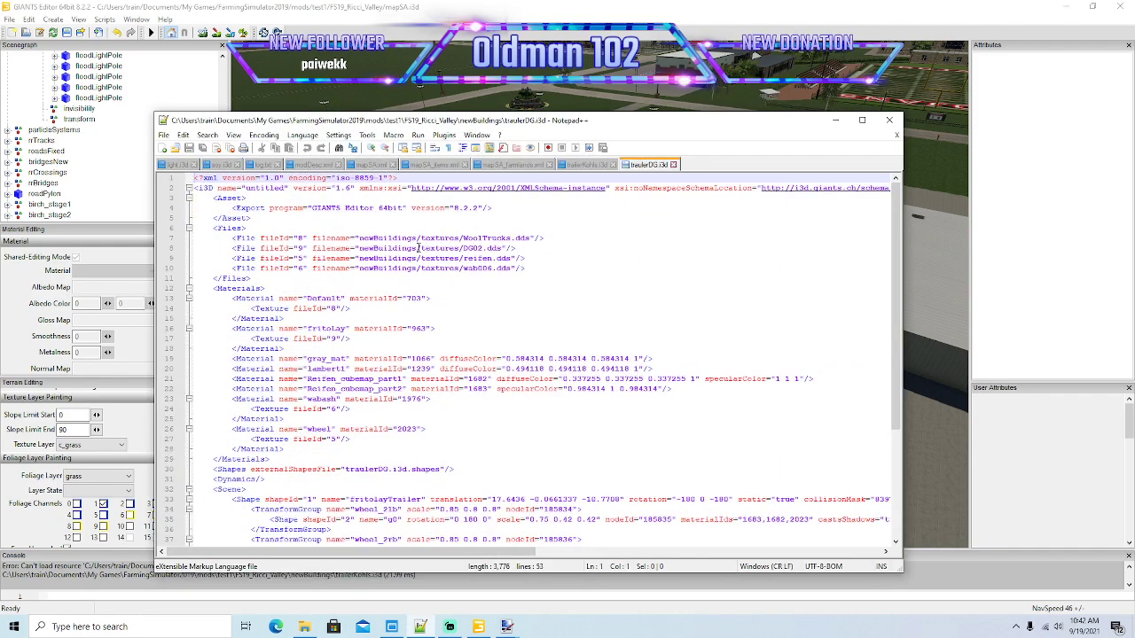
Step: Shorten the fileId 9 texture path in traulerDG.i3d to textures/DG02.dds and save the file
{"action": "left_click", "coordinate": [422, 249]}
{"action": "key", "text": "BackSpace"}
{"action": "key", "text": "BackSpace"}
{"action": "key", "text": "BackSpace"}
{"action": "key", "text": "BackSpace"}
{"action": "key", "text": "BackSpace"}
{"action": "key", "text": "BackSpace"}
{"action": "key", "text": "BackSpace"}
{"action": "key", "text": "BackSpace"}
{"action": "key", "text": "BackSpace"}
{"action": "key", "text": "BackSpace"}
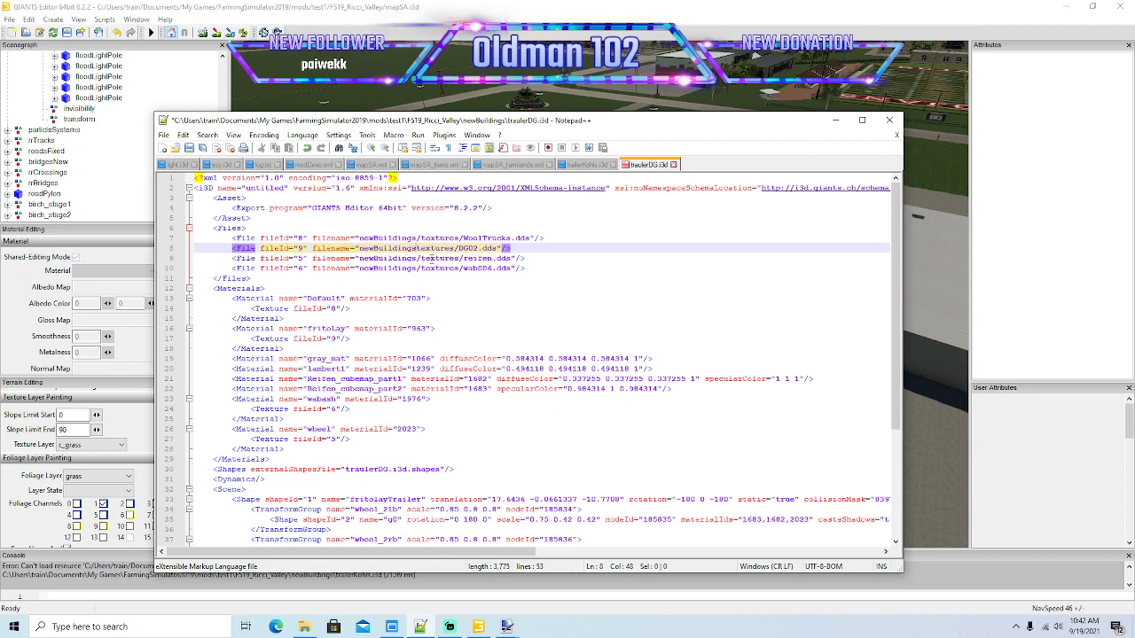
{"action": "key", "text": "BackSpace"}
{"action": "key", "text": "BackSpace"}
{"action": "key", "text": "BackSpace"}
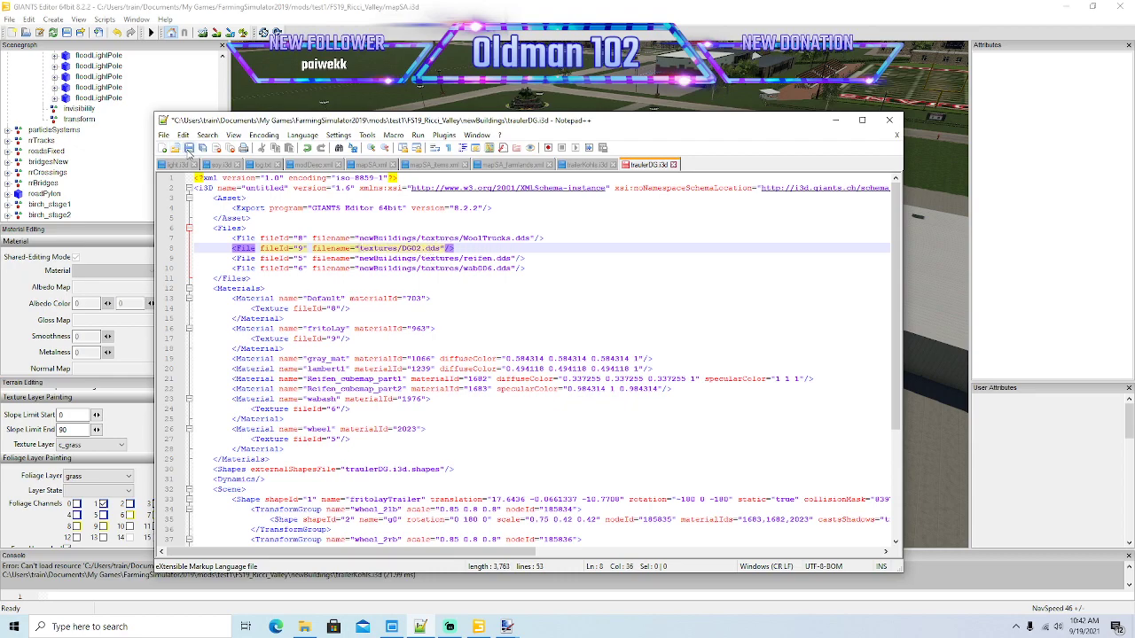
{"action": "left_click", "coordinate": [188, 149]}
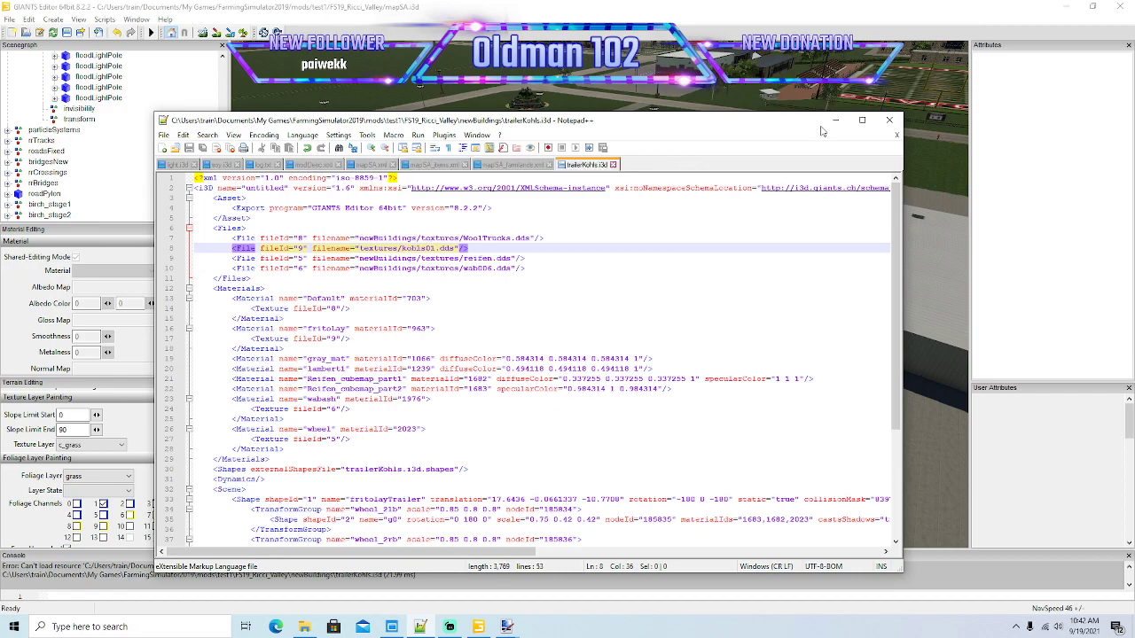
Step: Switch back to GIANTS Editor and import trailerKohls.i3d from the newBuildings folder
{"action": "left_click", "coordinate": [835, 119]}
{"action": "left_click", "coordinate": [717, 134]}
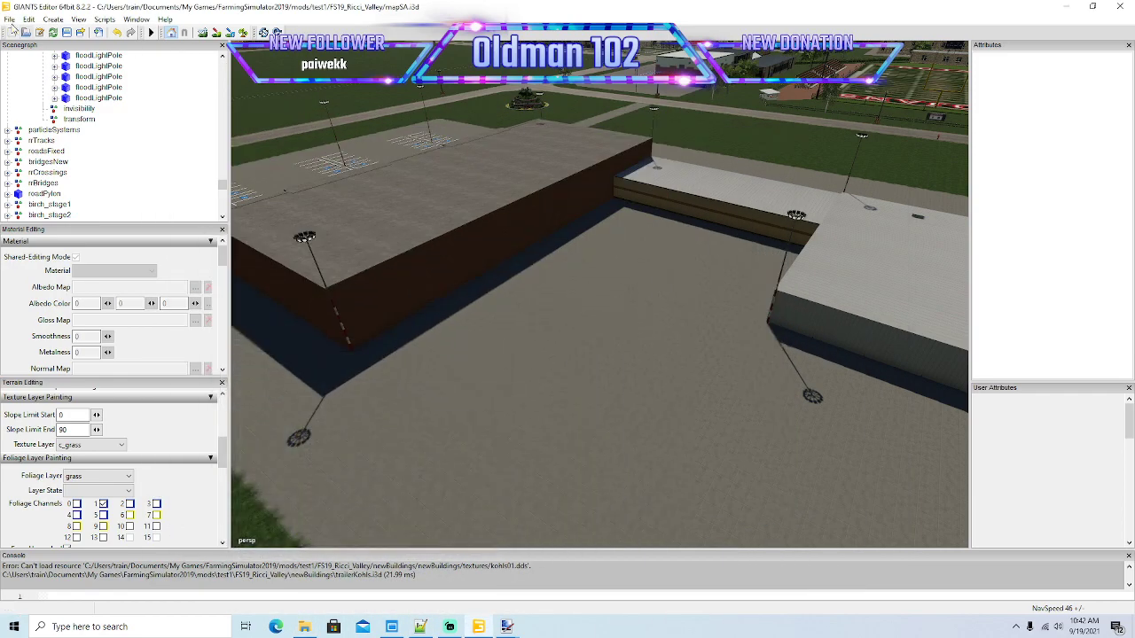
{"action": "left_click", "coordinate": [8, 19]}
{"action": "left_click", "coordinate": [35, 146]}
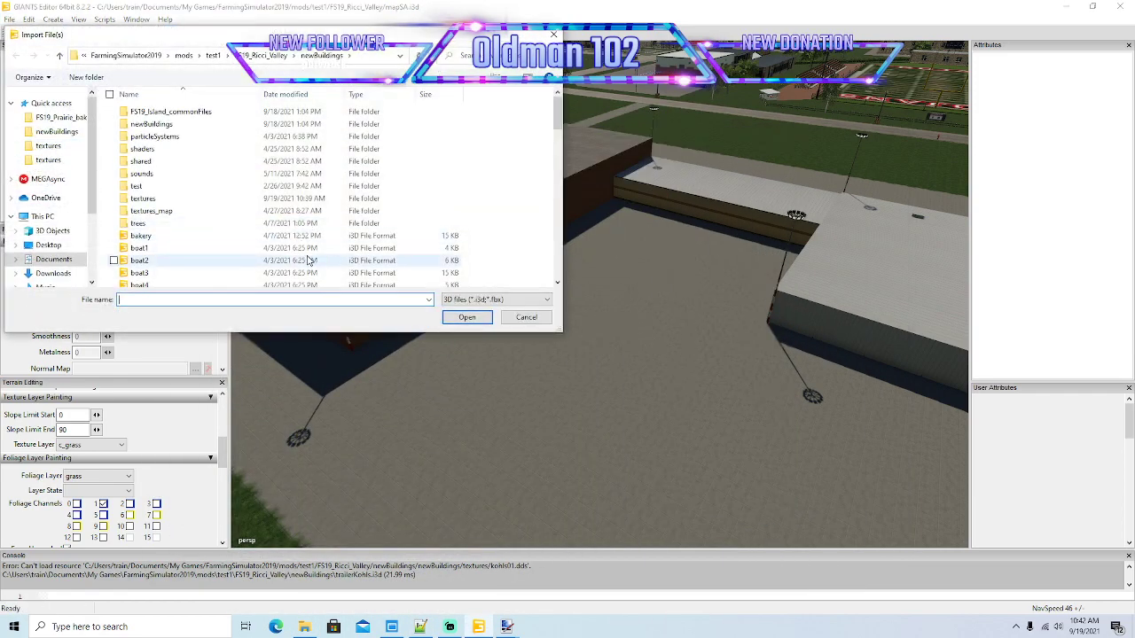
{"action": "scroll", "coordinate": [266, 239], "scroll_direction": "down", "scroll_amount": 10}
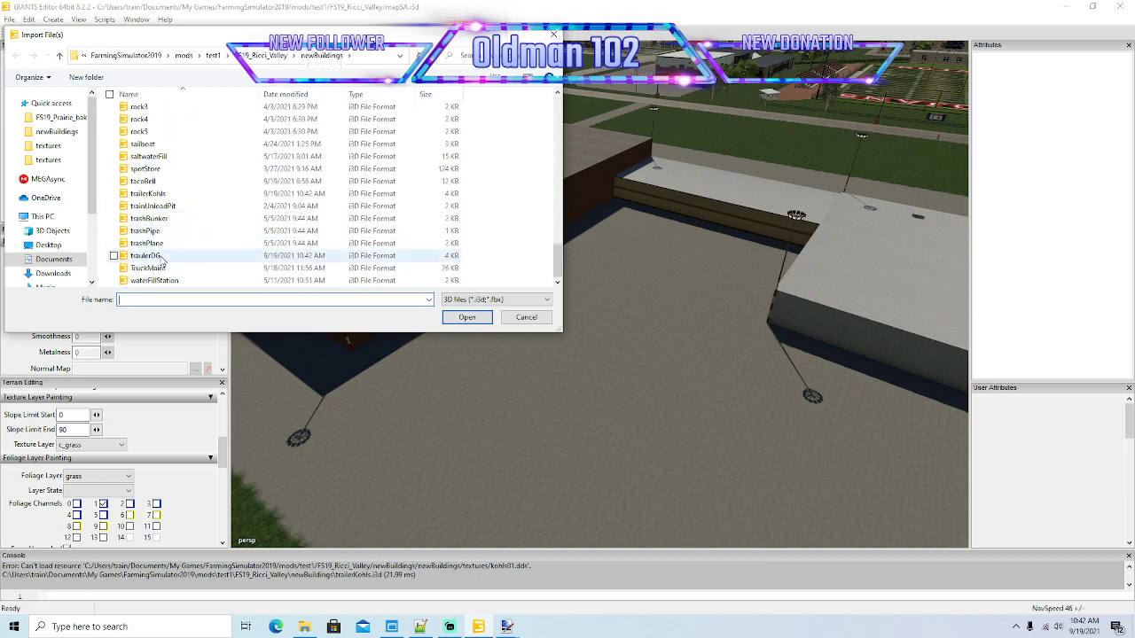
{"action": "left_click", "coordinate": [147, 193]}
{"action": "left_click", "coordinate": [460, 317]}
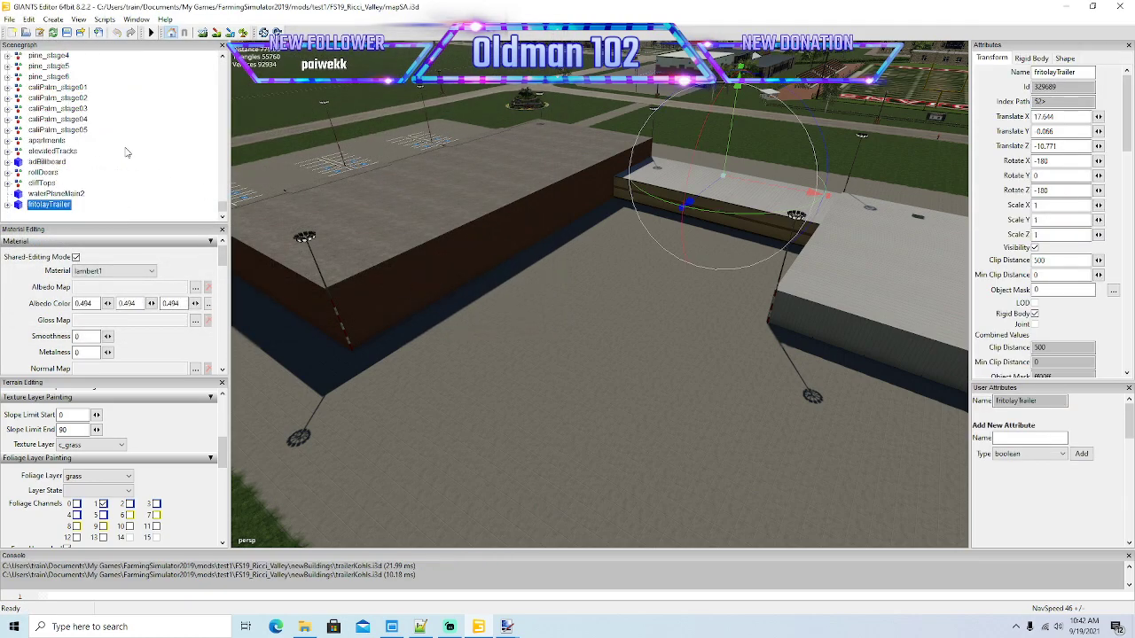
Step: Cut the newly imported fritolayTrailer and paste it into the visibility group under dollarGeneral
{"action": "scroll", "coordinate": [126, 153], "scroll_direction": "up", "scroll_amount": 12}
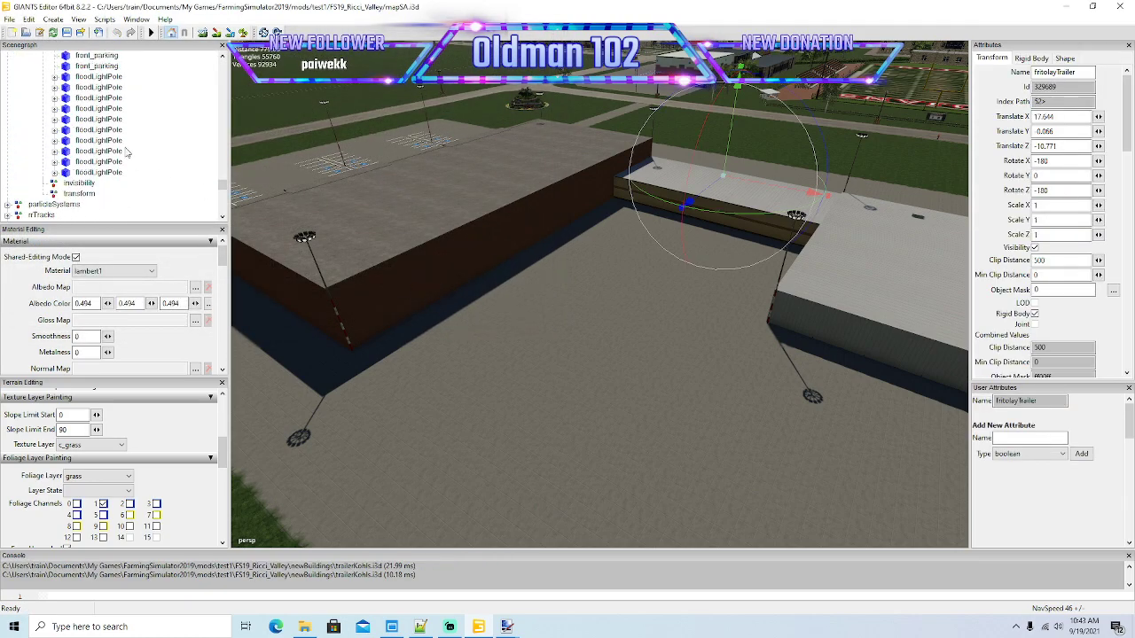
{"action": "scroll", "coordinate": [126, 153], "scroll_direction": "up", "scroll_amount": 9}
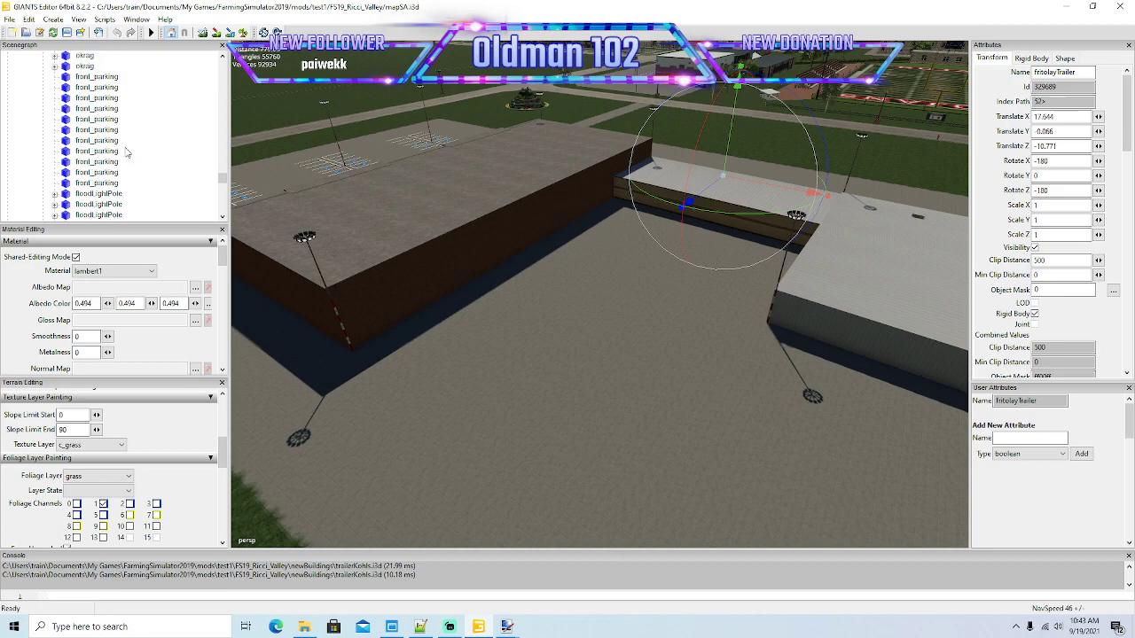
{"action": "left_click", "coordinate": [27, 20]}
{"action": "left_click", "coordinate": [47, 88]}
{"action": "left_click", "coordinate": [76, 130]}
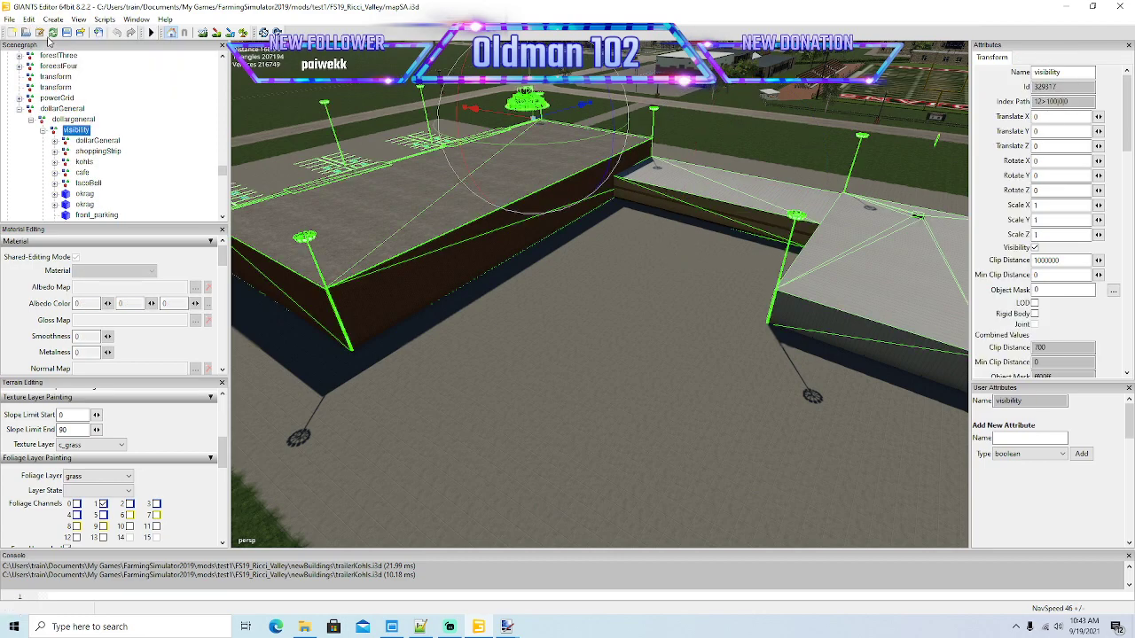
{"action": "left_click", "coordinate": [28, 19]}
{"action": "left_click", "coordinate": [93, 122]}
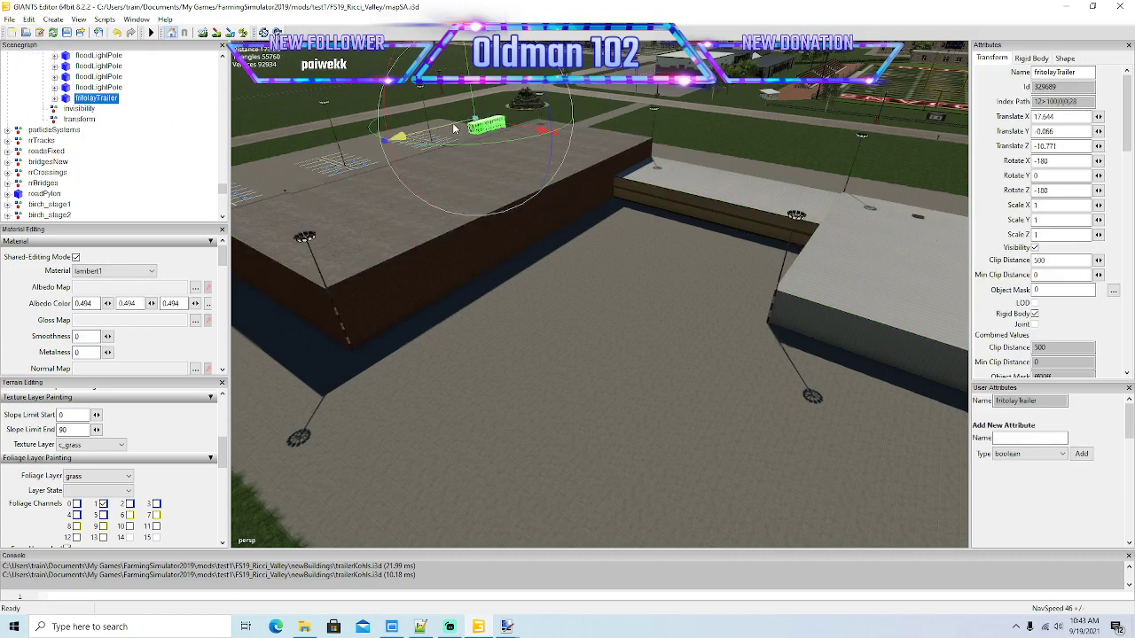
Step: Place the trailer on the pavement between the buildings at about X -60.4, Z -86.1, and set its Y rotation to -90
{"action": "left_click_drag", "start_coordinate": [457, 130], "coordinate": [652, 227]}
{"action": "left_click_drag", "start_coordinate": [619, 189], "coordinate": [583, 247]}
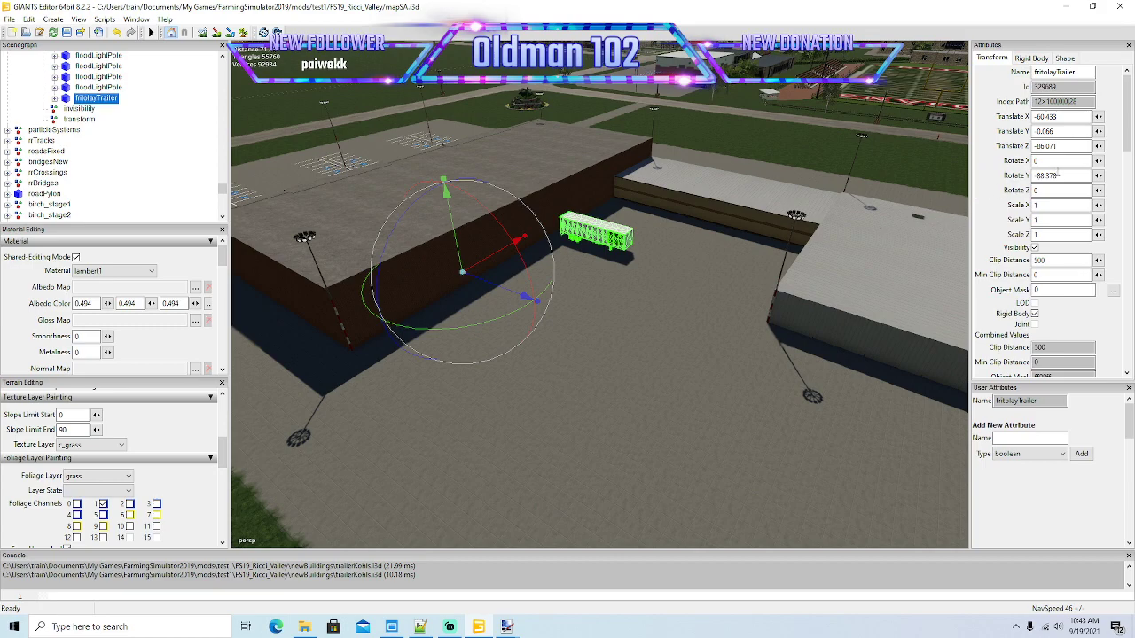
{"action": "type", "text": "-90"}
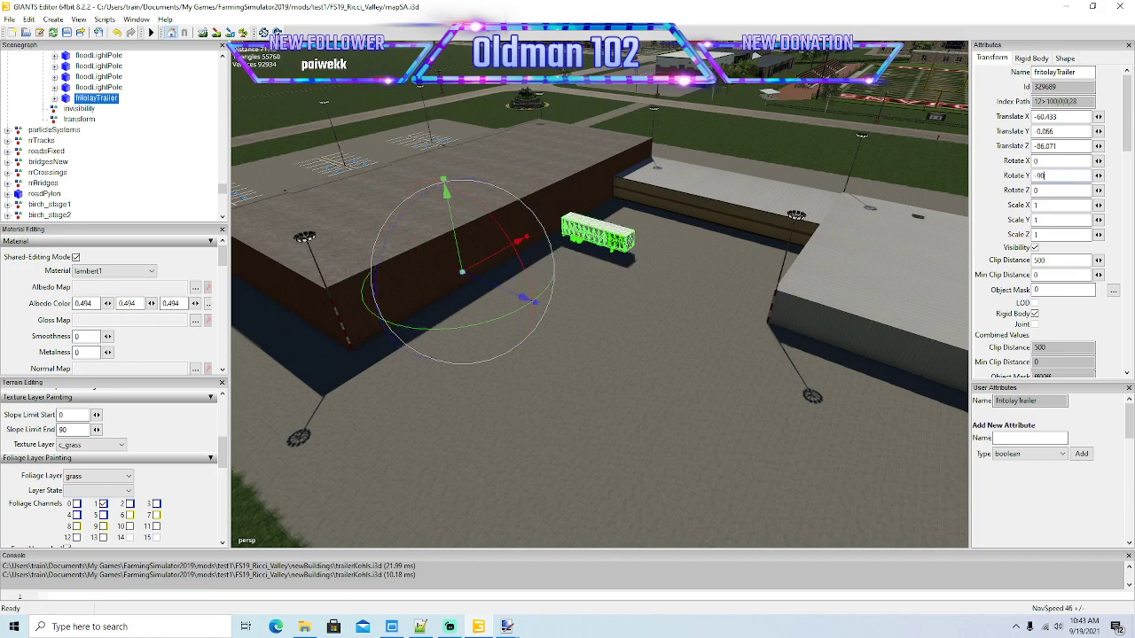
Step: Move the Kohl's trailer beside the brick building's wall, to about X -57.7 and Z -121.2
{"action": "left_click_drag", "start_coordinate": [490, 263], "coordinate": [270, 407]}
{"action": "scroll", "coordinate": [445, 354], "scroll_direction": "up", "scroll_amount": 5}
{"action": "left_click_drag", "start_coordinate": [439, 402], "coordinate": [371, 410], "text": "alt"}
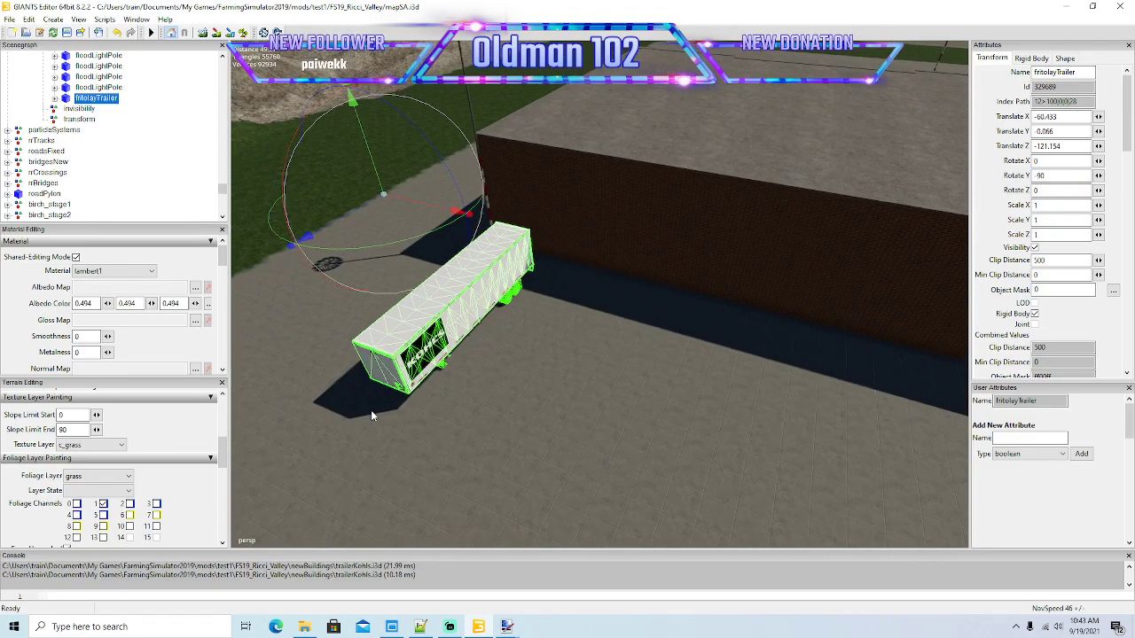
{"action": "mouse_move", "coordinate": [451, 330]}
{"action": "left_mouse_down", "text": "alt"}
{"action": "mouse_move", "coordinate": [553, 327]}
{"action": "mouse_move", "coordinate": [463, 345]}
{"action": "left_mouse_up", "text": "alt"}
{"action": "scroll", "coordinate": [553, 326], "scroll_direction": "up", "scroll_amount": 3}
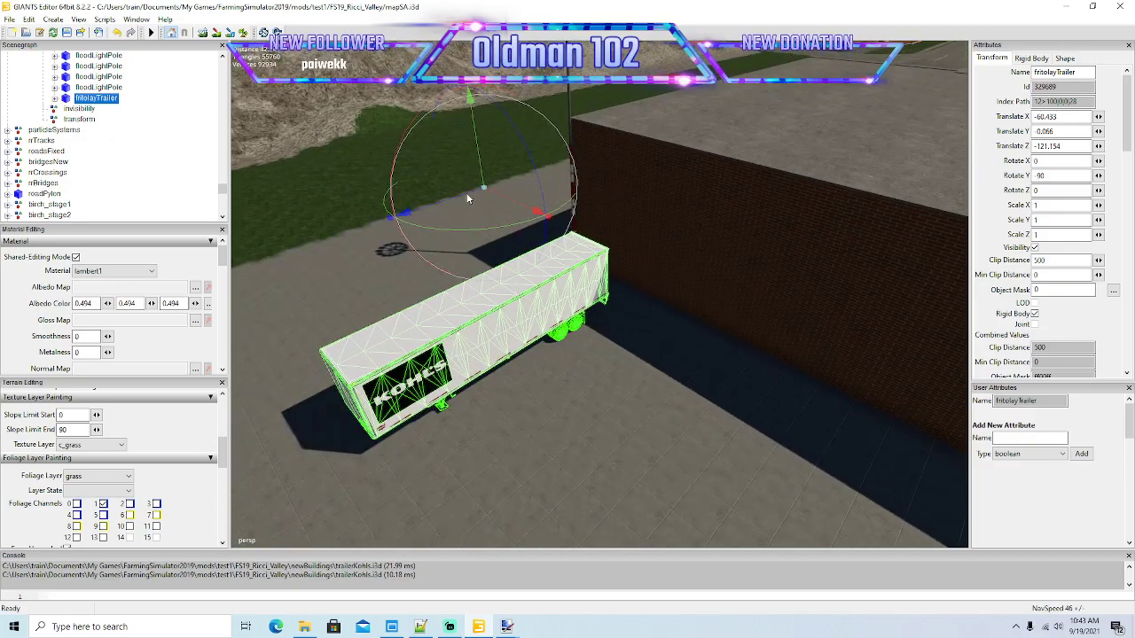
{"action": "left_click_drag", "start_coordinate": [459, 202], "coordinate": [489, 199]}
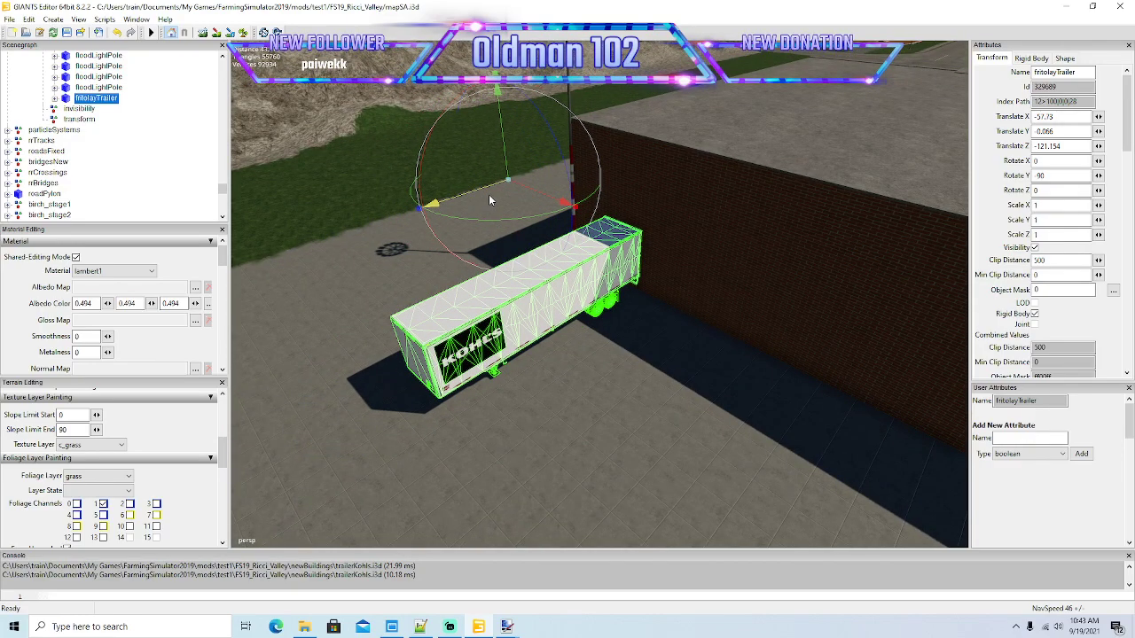
Step: Fine-tune the Kohl's trailer's height to about Y -0.065 and tilt it about 0.38 degrees around X
{"action": "left_click_drag", "start_coordinate": [502, 297], "coordinate": [526, 317], "text": "alt"}
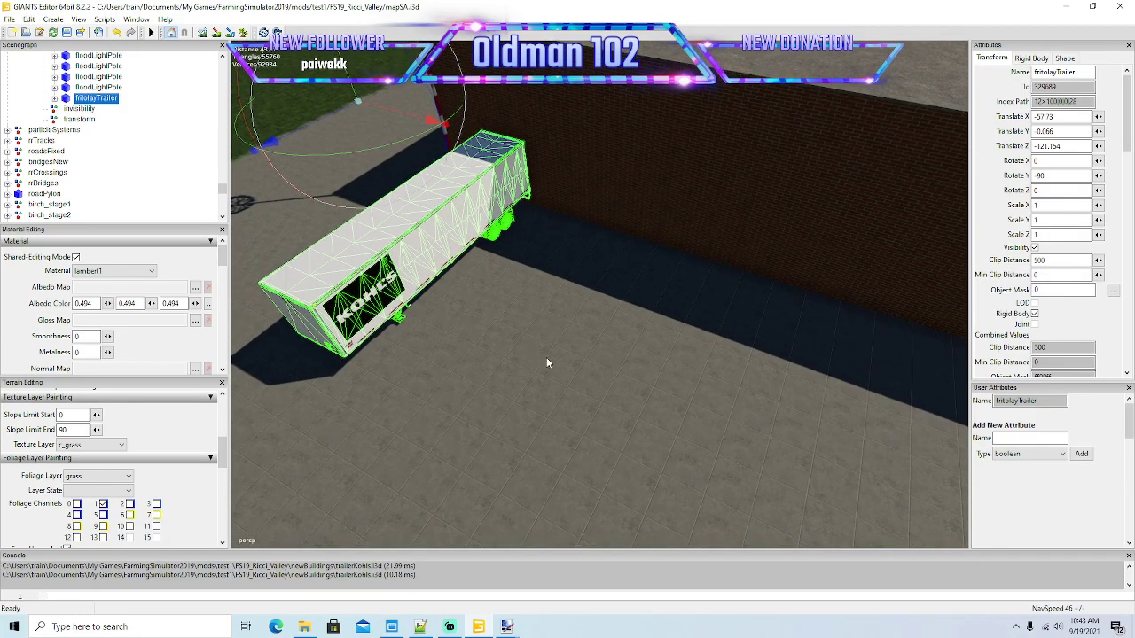
{"action": "right_click_drag", "start_coordinate": [547, 362], "coordinate": [452, 307]}
{"action": "left_click_drag", "start_coordinate": [585, 97], "coordinate": [585, 103]}
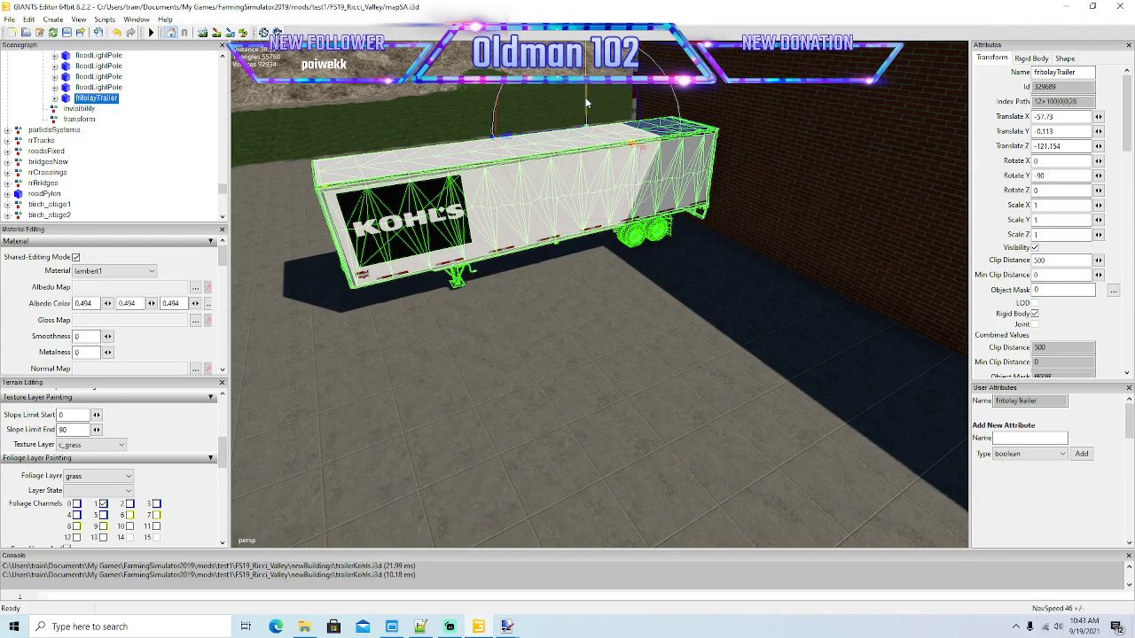
{"action": "left_click_drag", "start_coordinate": [585, 103], "coordinate": [585, 96]}
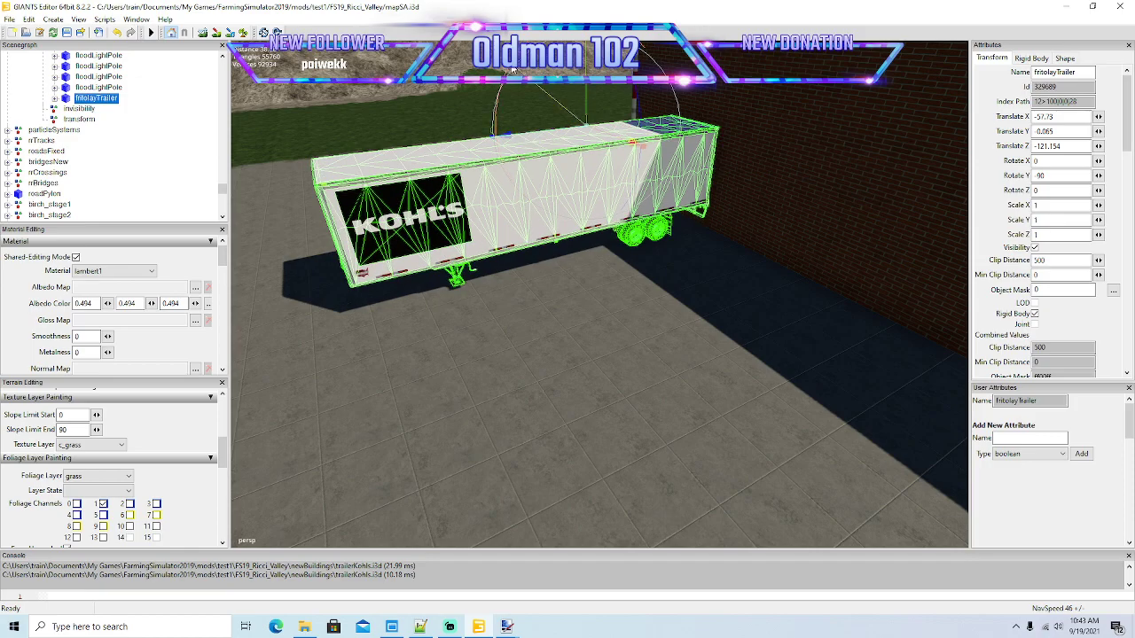
{"action": "left_click_drag", "start_coordinate": [512, 70], "coordinate": [510, 70]}
Step: Duplicate the Kohl's trailer three times and line the copies up along the brick wall at about Z -116, -111 and -106
{"action": "left_click_drag", "start_coordinate": [444, 259], "coordinate": [504, 279], "text": "alt"}
{"action": "scroll", "coordinate": [470, 267], "scroll_direction": "down", "scroll_amount": 4}
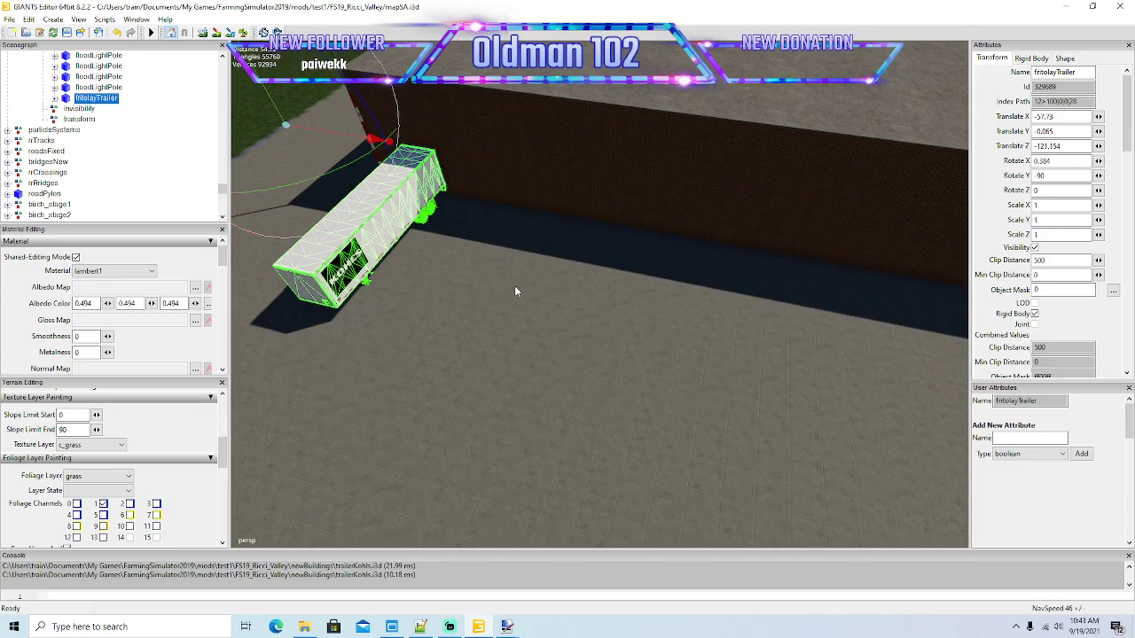
{"action": "key", "text": "ctrl+d"}
{"action": "left_click_drag", "start_coordinate": [374, 142], "coordinate": [417, 168]}
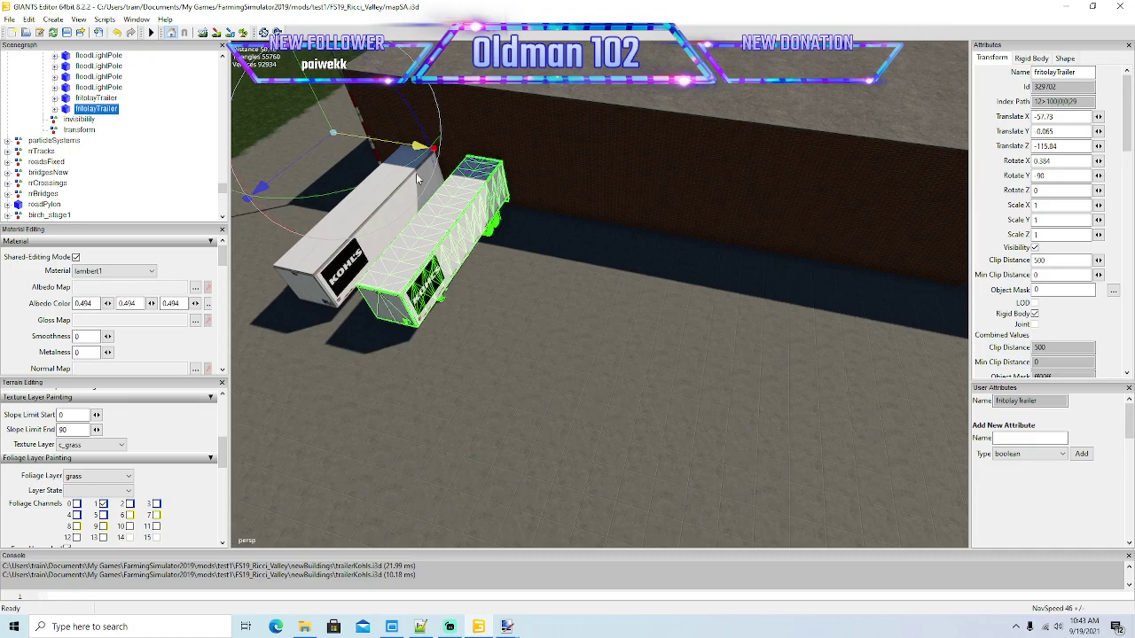
{"action": "key", "text": "ctrl+d"}
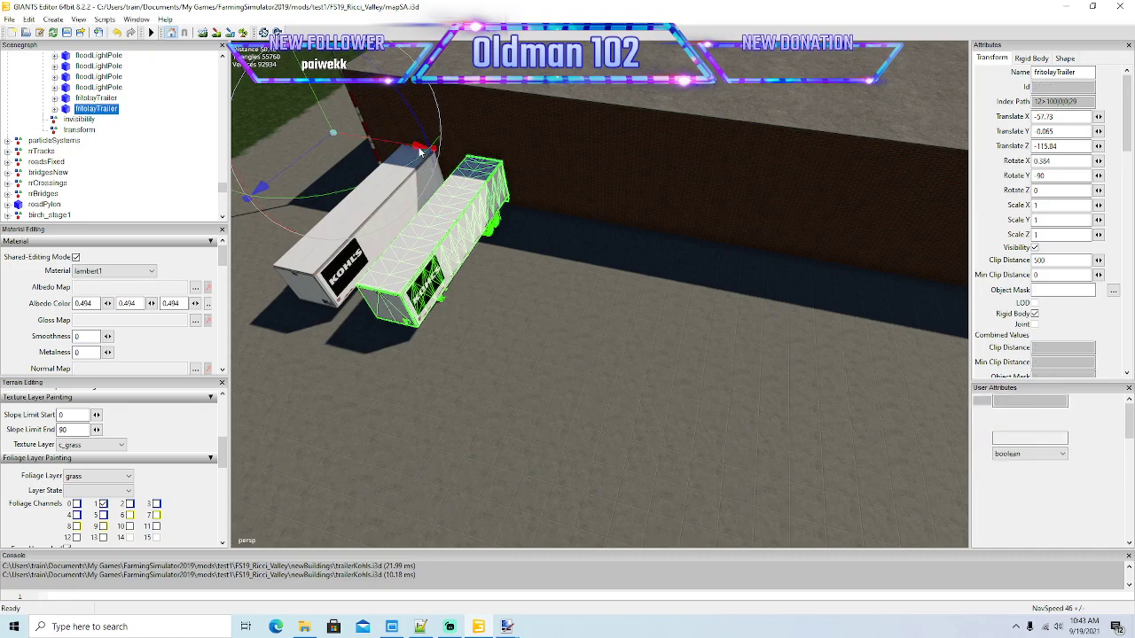
{"action": "key", "text": "ctrl+d"}
{"action": "left_click_drag", "start_coordinate": [421, 150], "coordinate": [467, 182]}
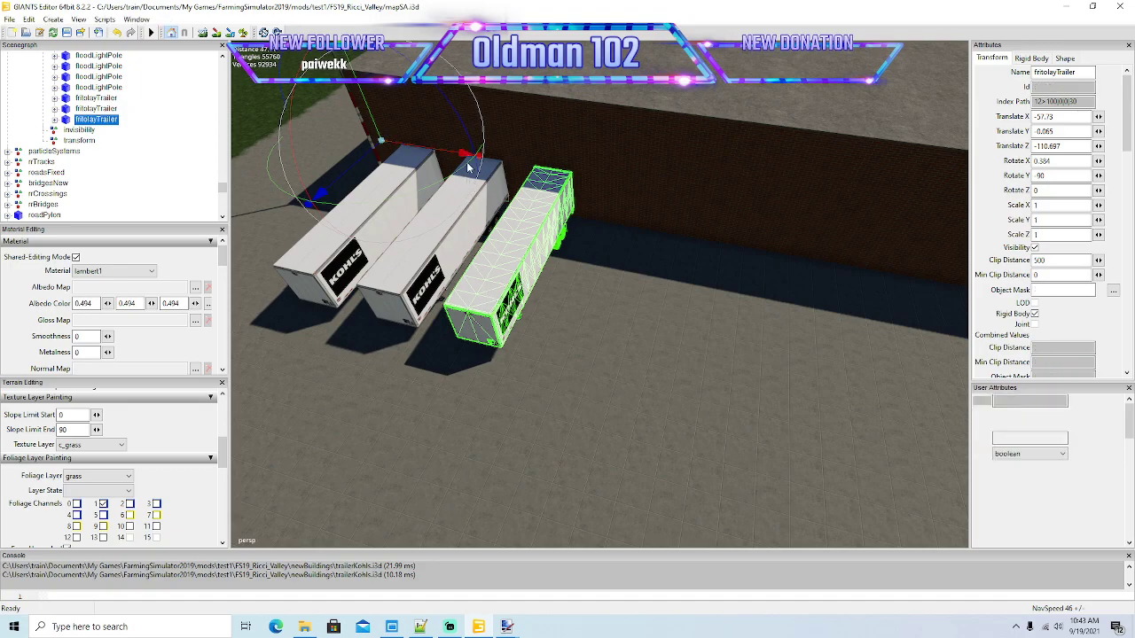
{"action": "key", "text": "ctrl+d"}
{"action": "left_click_drag", "start_coordinate": [466, 156], "coordinate": [510, 186]}
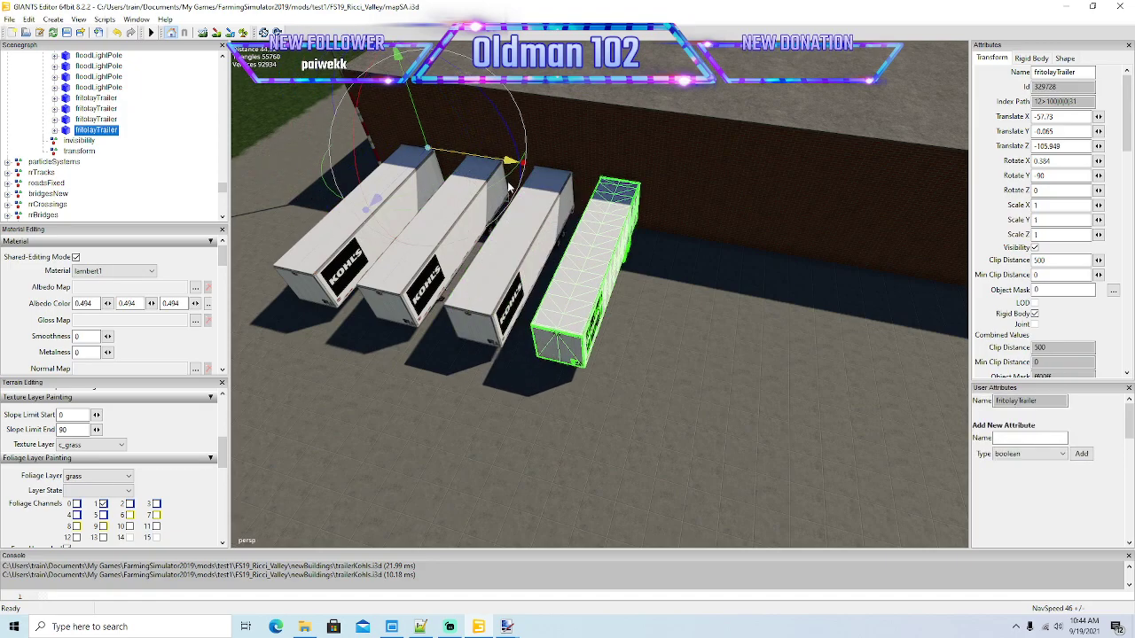
Step: Import traulerDG.i3d from the newBuildings folder into the map
{"action": "left_click_drag", "start_coordinate": [459, 364], "coordinate": [737, 383], "text": "alt"}
{"action": "scroll", "coordinate": [737, 383], "scroll_direction": "down", "scroll_amount": 5}
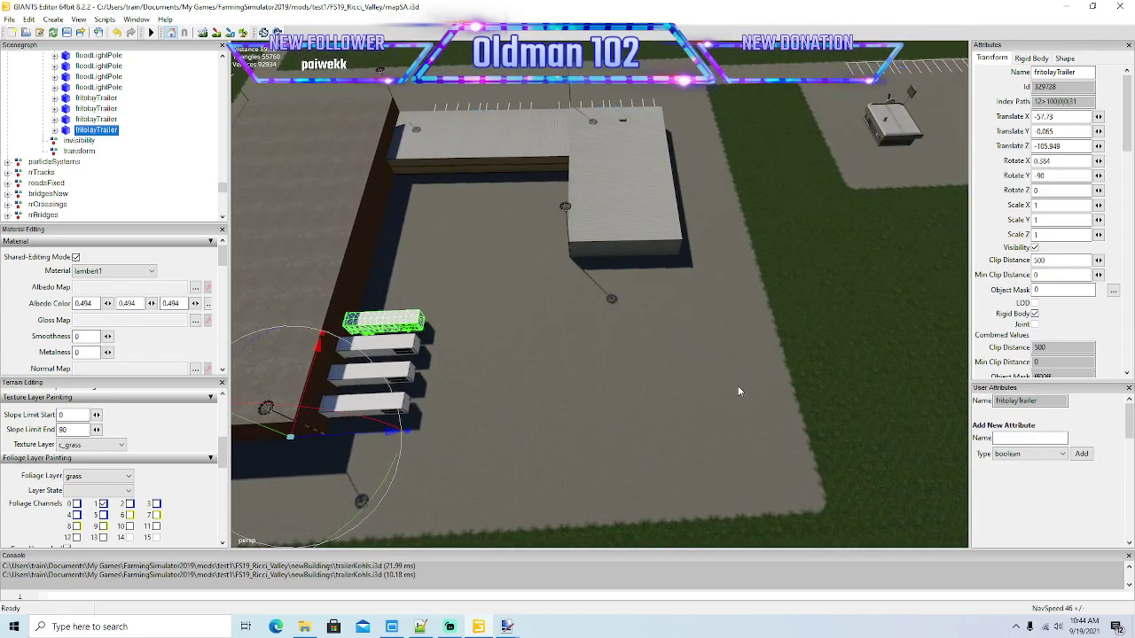
{"action": "left_click_drag", "start_coordinate": [572, 323], "coordinate": [551, 351], "text": "alt"}
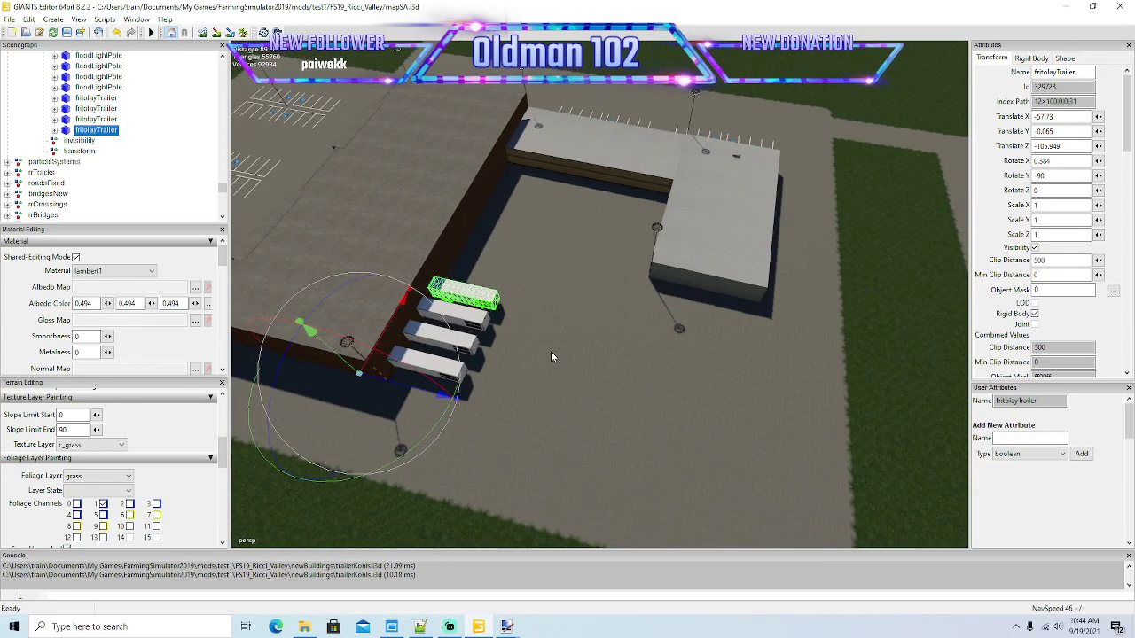
{"action": "left_click", "coordinate": [9, 19]}
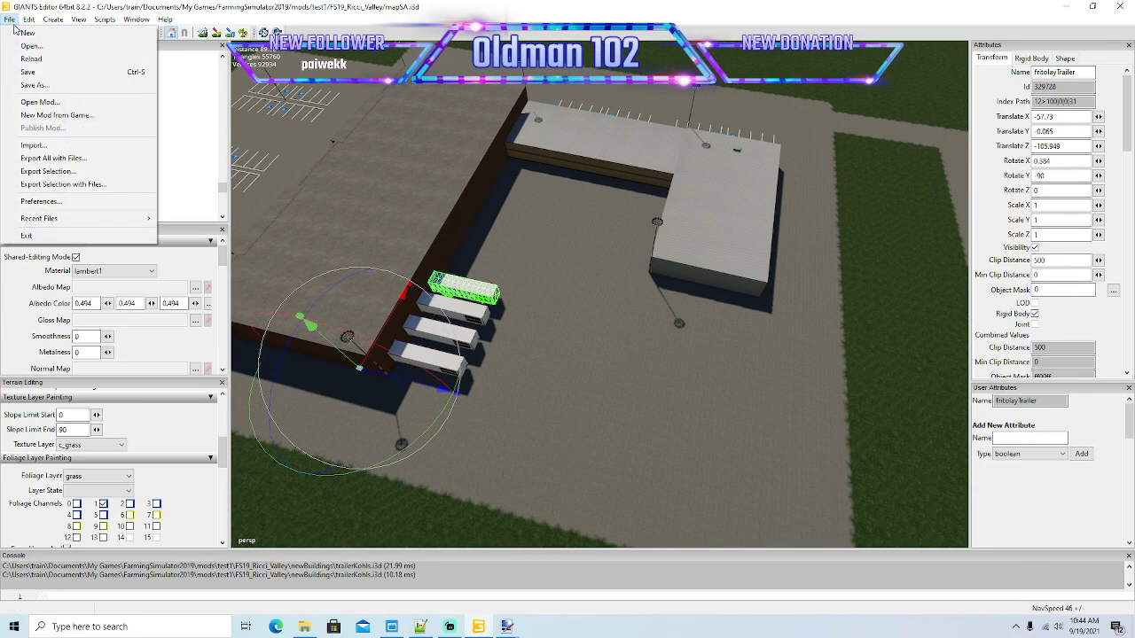
{"action": "left_click", "coordinate": [40, 145]}
{"action": "scroll", "coordinate": [257, 237], "scroll_direction": "down", "scroll_amount": 10}
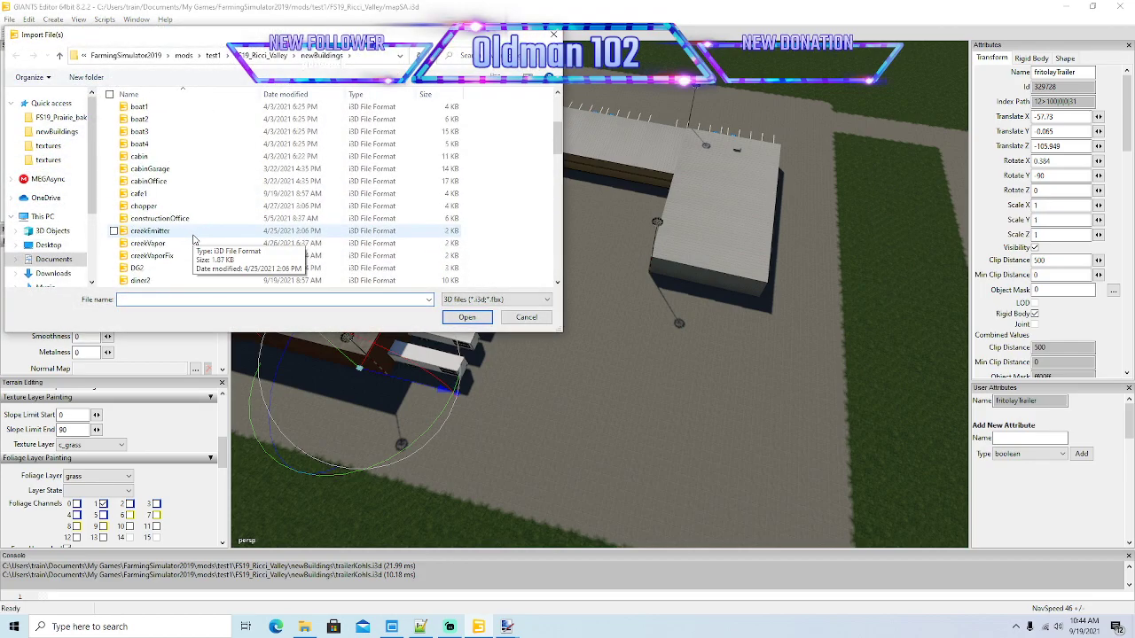
{"action": "scroll", "coordinate": [194, 238], "scroll_direction": "down", "scroll_amount": 6}
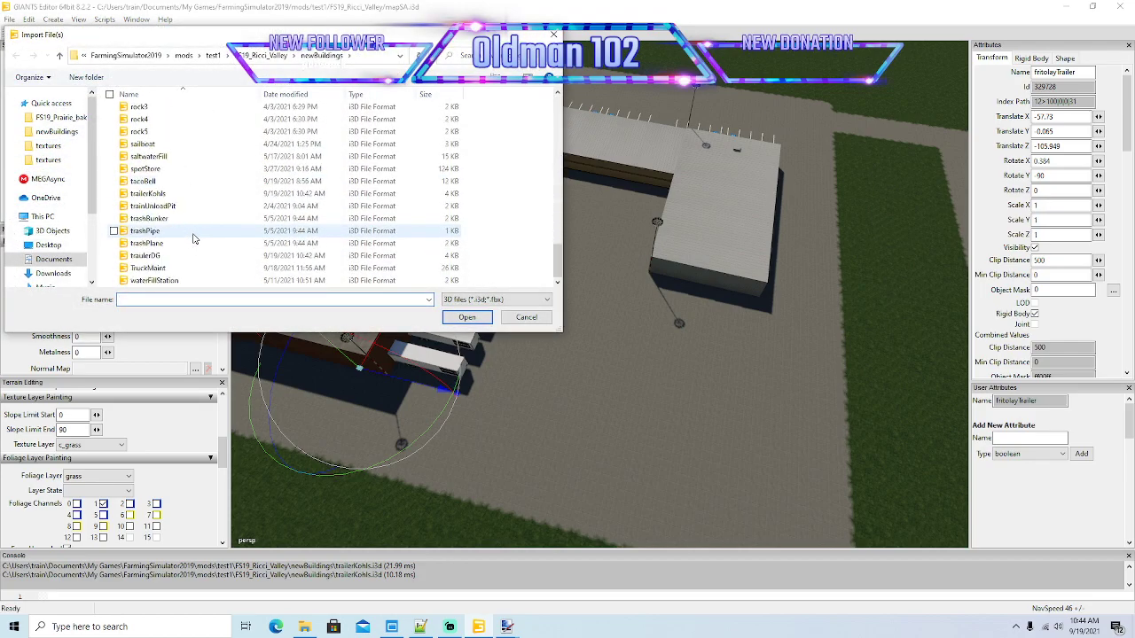
{"action": "left_click", "coordinate": [199, 255]}
{"action": "left_click", "coordinate": [467, 318]}
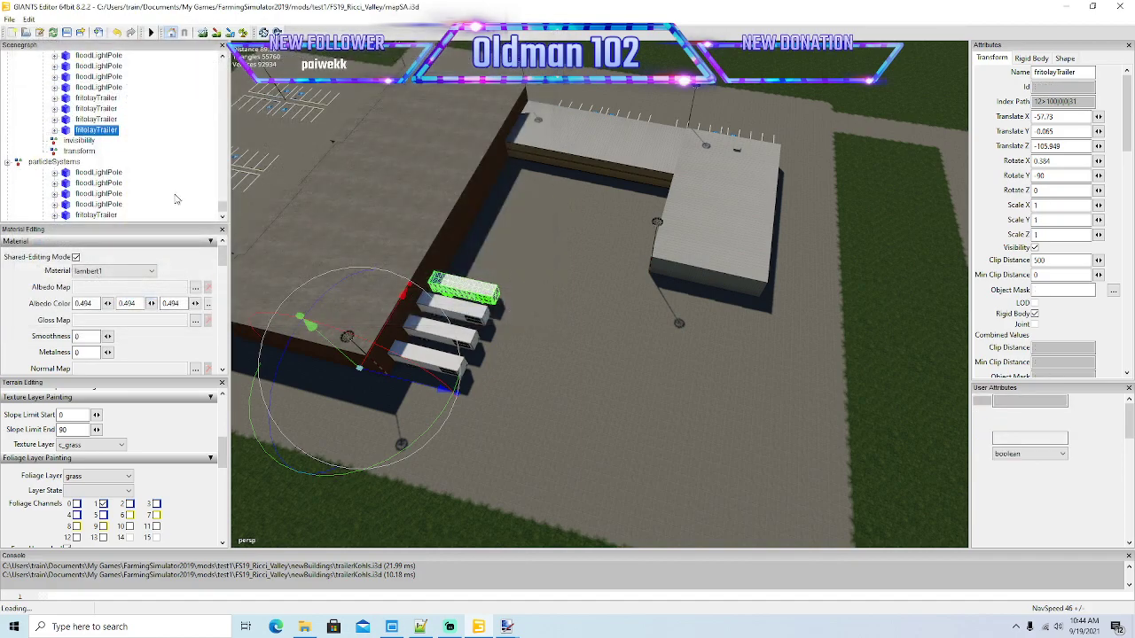
Step: Cut the newly imported Dollar General trailer and paste it into the visibility group under dollarGeneral
{"action": "scroll", "coordinate": [148, 166], "scroll_direction": "up", "scroll_amount": 8}
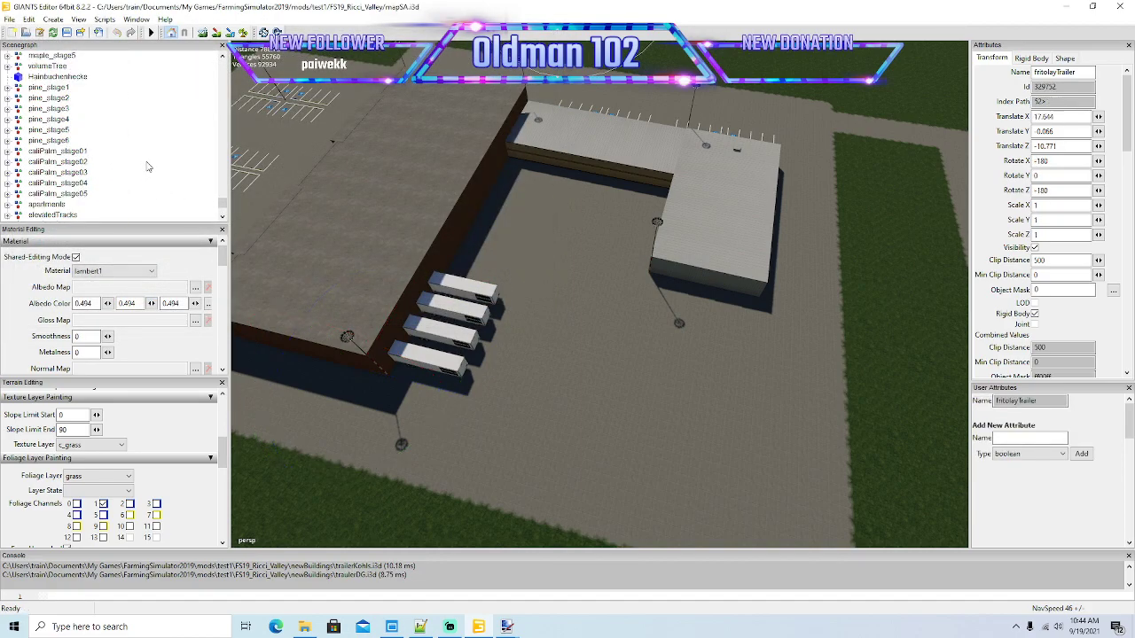
{"action": "scroll", "coordinate": [147, 166], "scroll_direction": "up", "scroll_amount": 10}
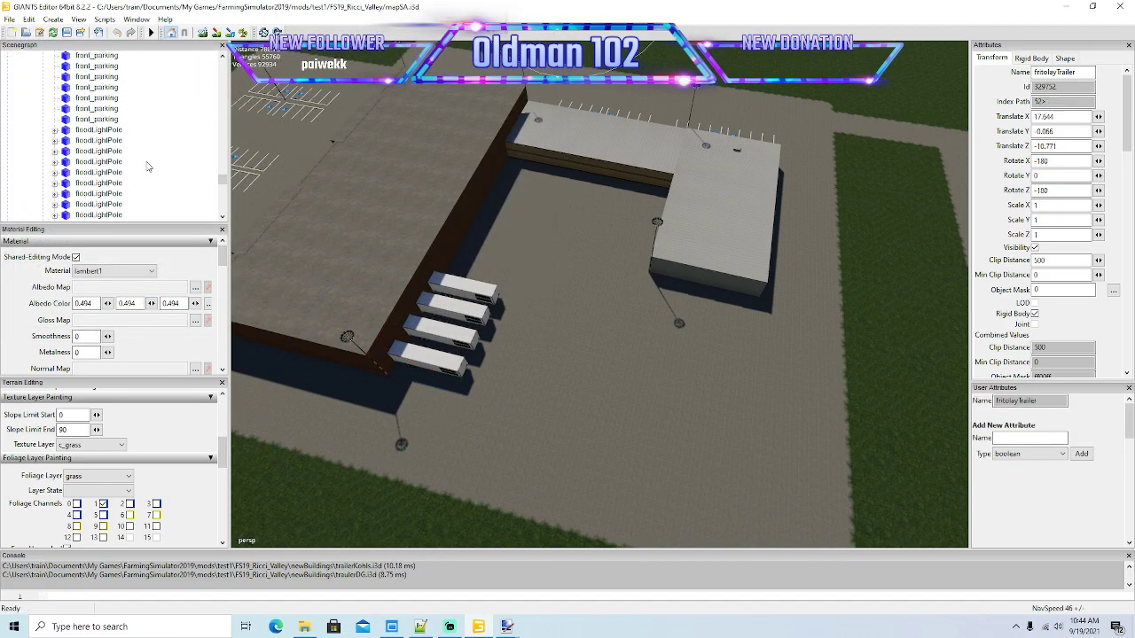
{"action": "left_click", "coordinate": [29, 19]}
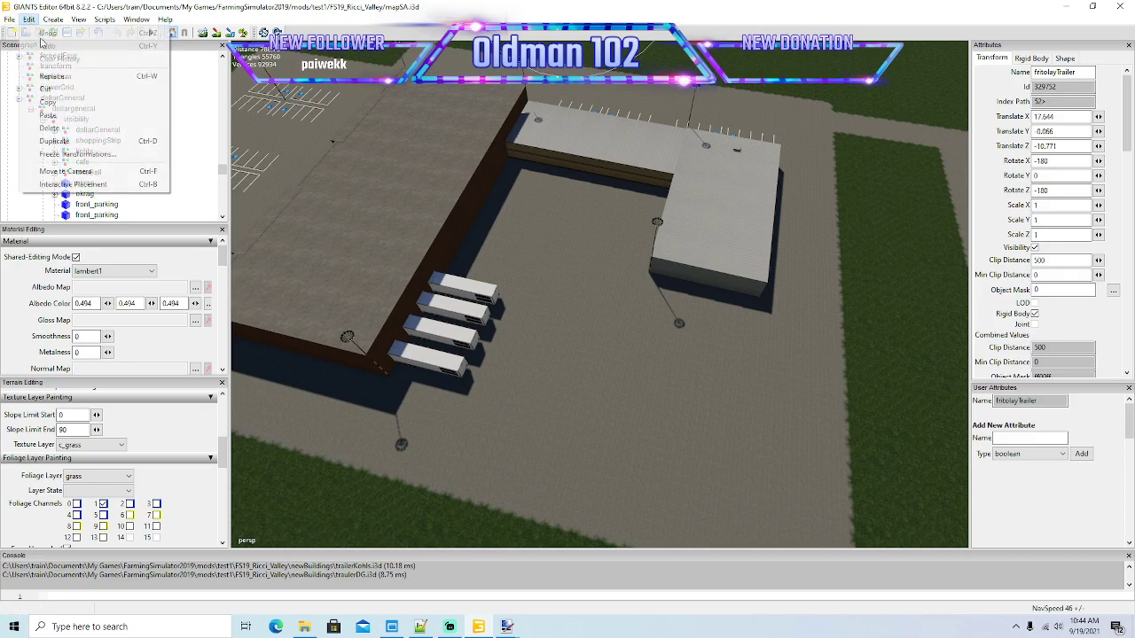
{"action": "left_click", "coordinate": [44, 115]}
{"action": "left_click", "coordinate": [70, 119]}
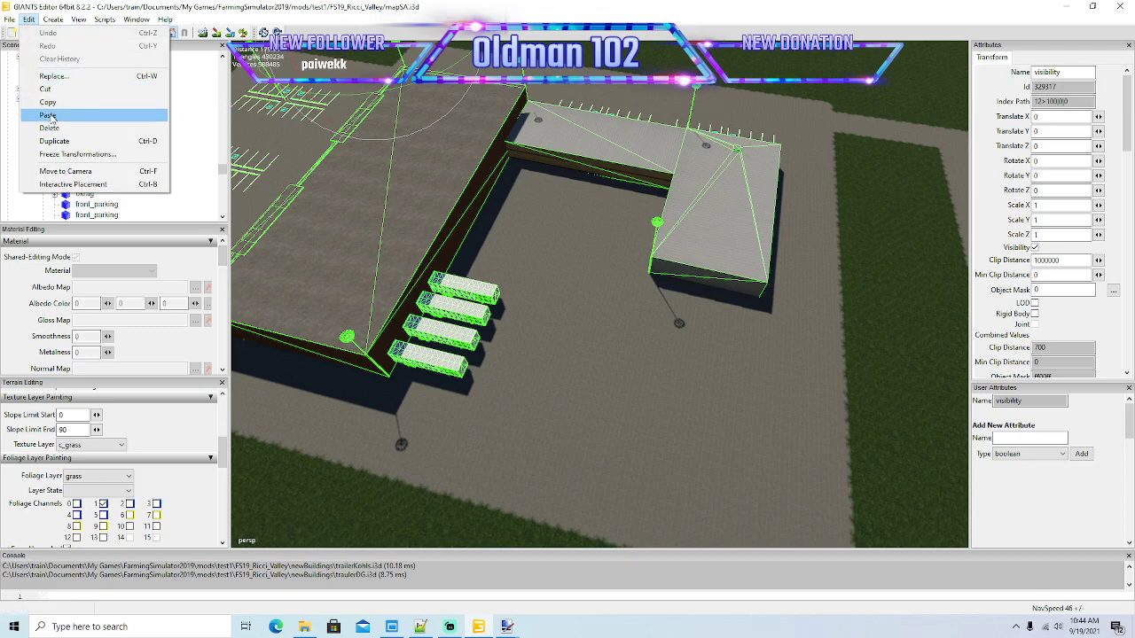
{"action": "left_click", "coordinate": [49, 115]}
Step: Move the Dollar General trailer into the yard at about X -76.8, Z -60.2, and set its Y rotation to 90
{"action": "left_click_drag", "start_coordinate": [537, 305], "coordinate": [523, 279], "text": "alt"}
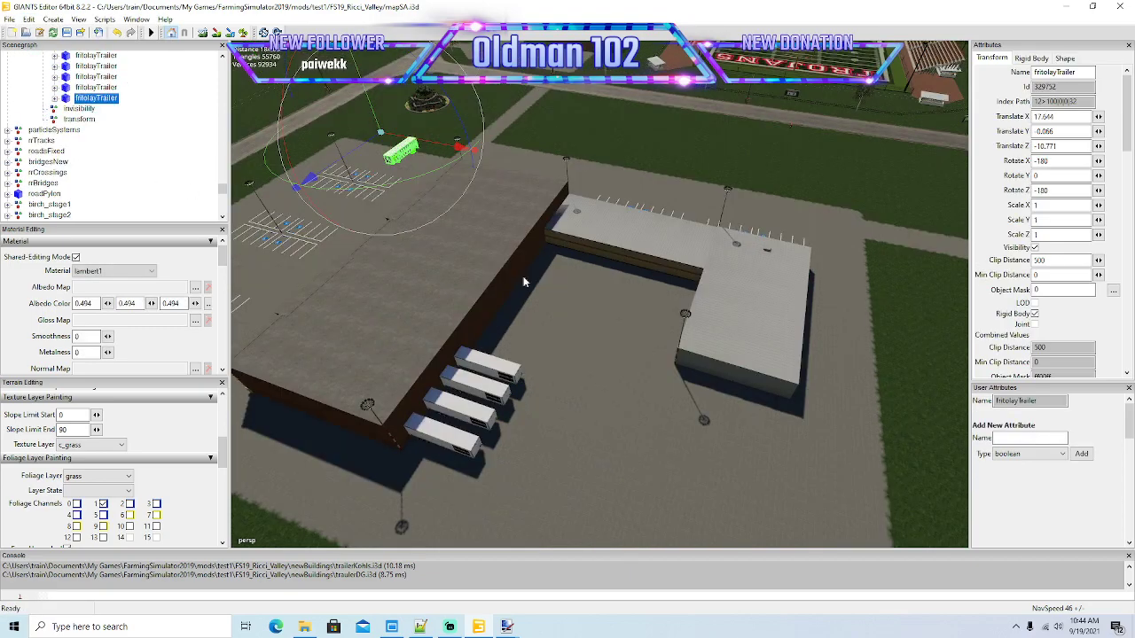
{"action": "left_click_drag", "start_coordinate": [443, 151], "coordinate": [682, 244]}
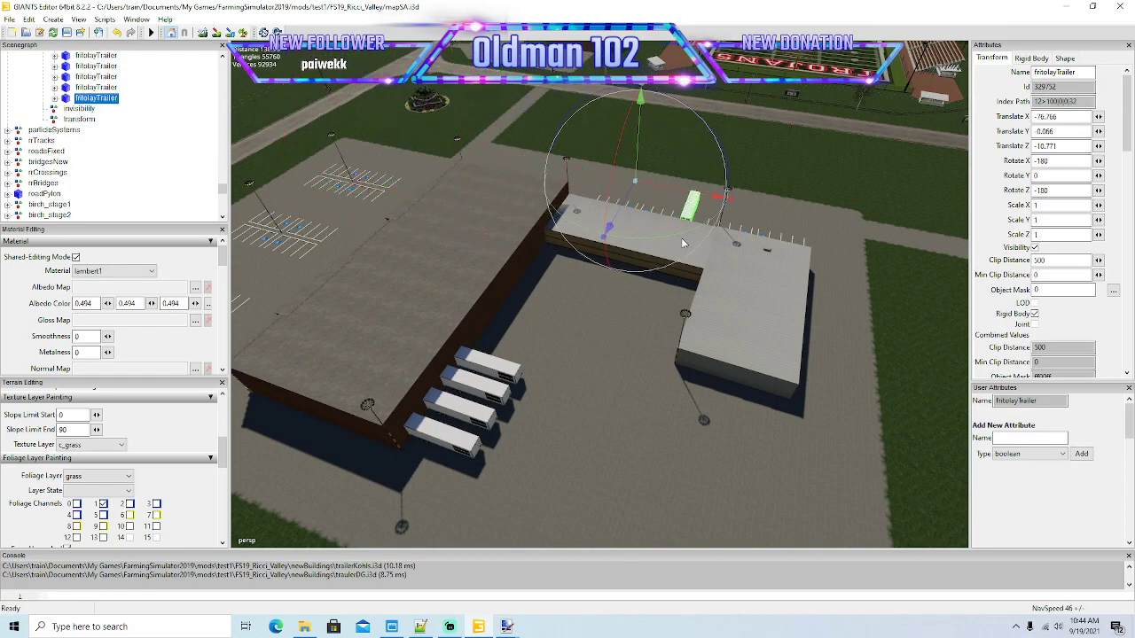
{"action": "left_click_drag", "start_coordinate": [627, 207], "coordinate": [617, 413]}
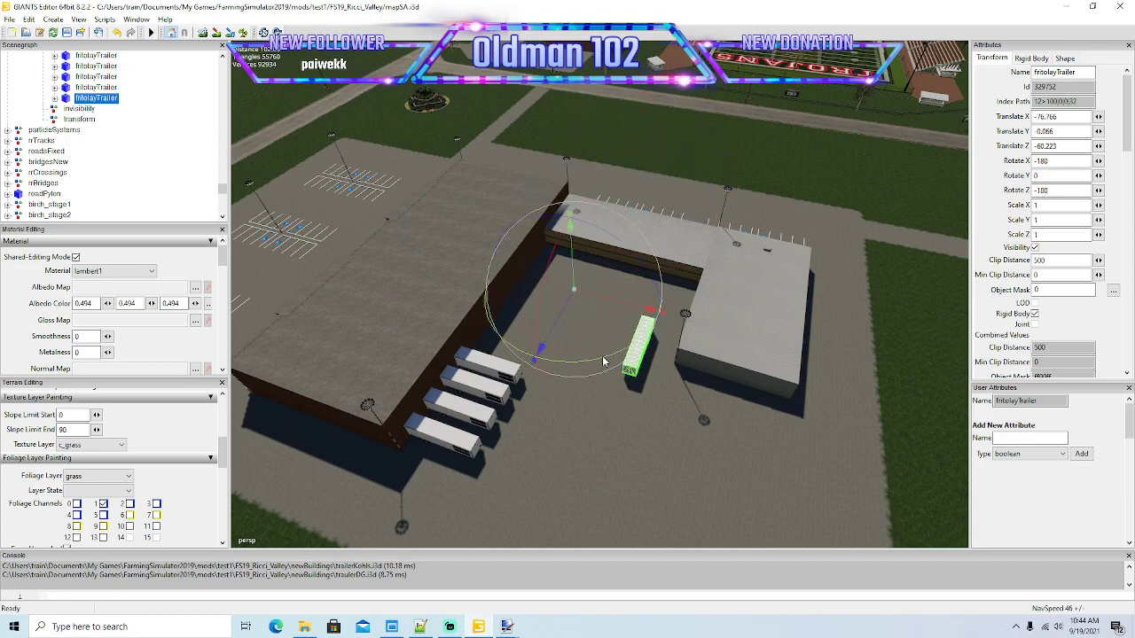
{"action": "left_click_drag", "start_coordinate": [603, 362], "coordinate": [499, 312]}
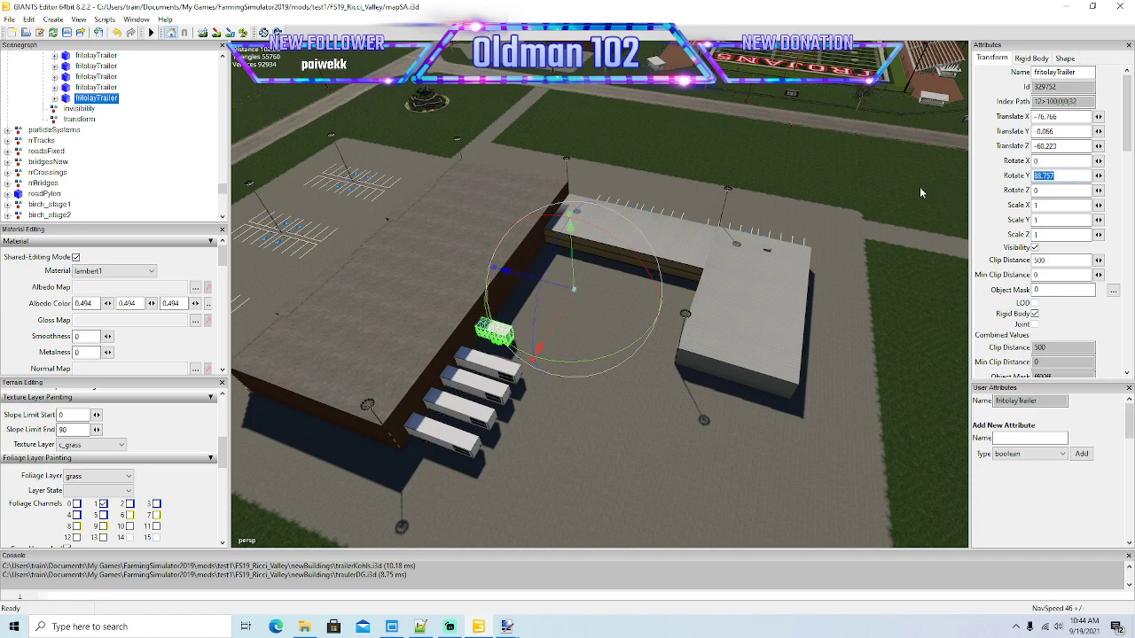
{"action": "type", "text": "90"}
Step: Back the Dollar General trailer up to the smaller building's rear wall at about X -109.2, Z -51.1
{"action": "left_click_drag", "start_coordinate": [554, 288], "coordinate": [676, 325]}
{"action": "left_click_drag", "start_coordinate": [636, 368], "coordinate": [891, 382], "text": "alt"}
{"action": "scroll", "coordinate": [592, 340], "scroll_direction": "up", "scroll_amount": 6}
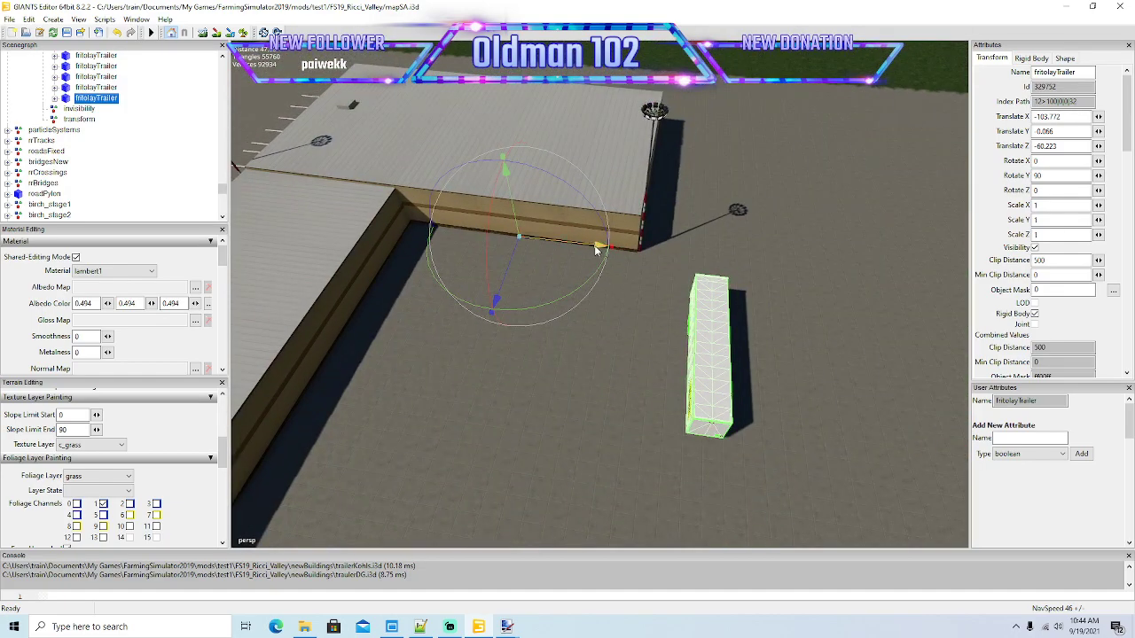
{"action": "left_click_drag", "start_coordinate": [595, 247], "coordinate": [476, 238]}
{"action": "left_click_drag", "start_coordinate": [476, 237], "coordinate": [491, 311], "text": "alt"}
{"action": "scroll", "coordinate": [735, 310], "scroll_direction": "up", "scroll_amount": 4}
{"action": "scroll", "coordinate": [504, 300], "scroll_direction": "down", "scroll_amount": 4}
{"action": "left_click_drag", "start_coordinate": [376, 132], "coordinate": [552, 123]}
{"action": "left_click_drag", "start_coordinate": [487, 150], "coordinate": [531, 195], "text": "alt"}
{"action": "scroll", "coordinate": [531, 195], "scroll_direction": "up", "scroll_amount": 4}
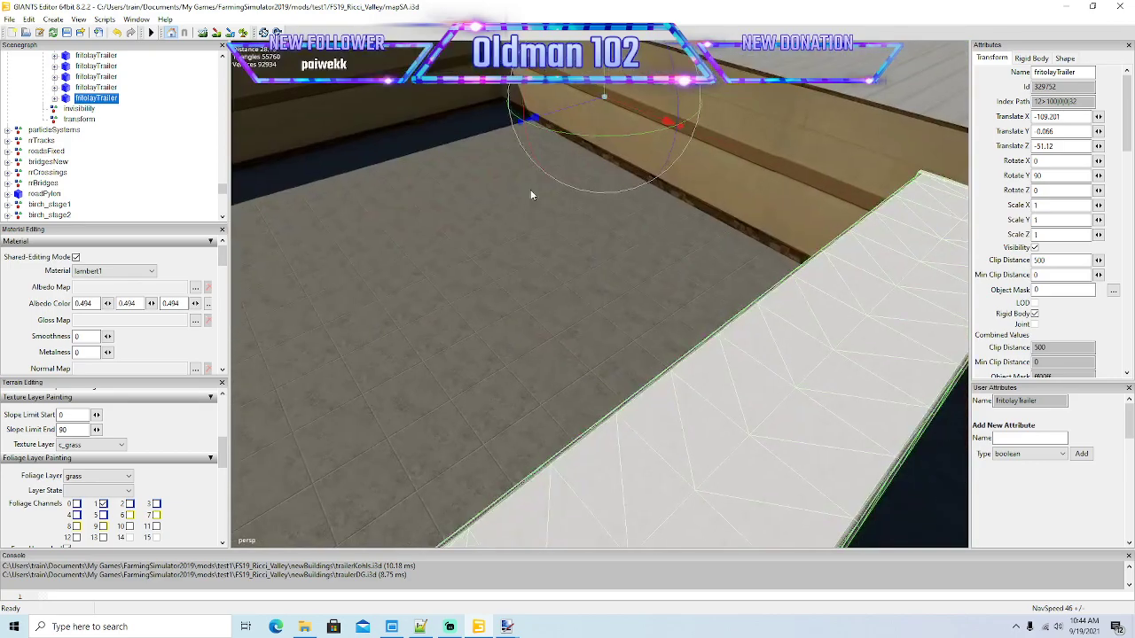
{"action": "scroll", "coordinate": [535, 201], "scroll_direction": "down", "scroll_amount": 5}
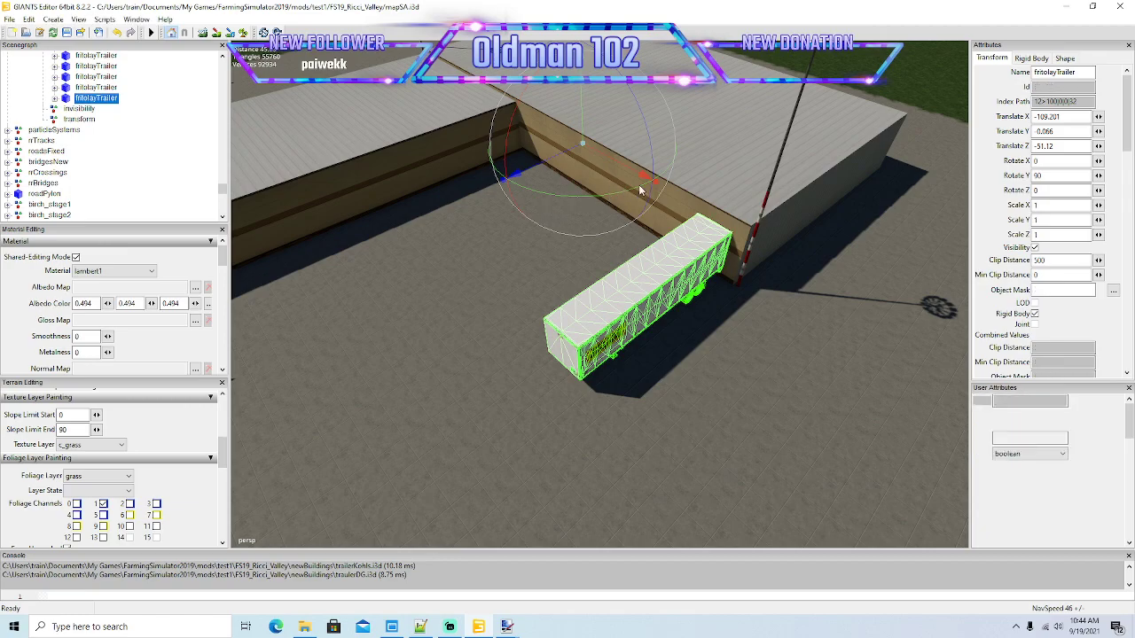
Step: Duplicate the Dollar General trailer and place the copy alongside it at about Z -43.9
{"action": "key", "text": "ctrl+d"}
{"action": "left_click_drag", "start_coordinate": [645, 181], "coordinate": [577, 145]}
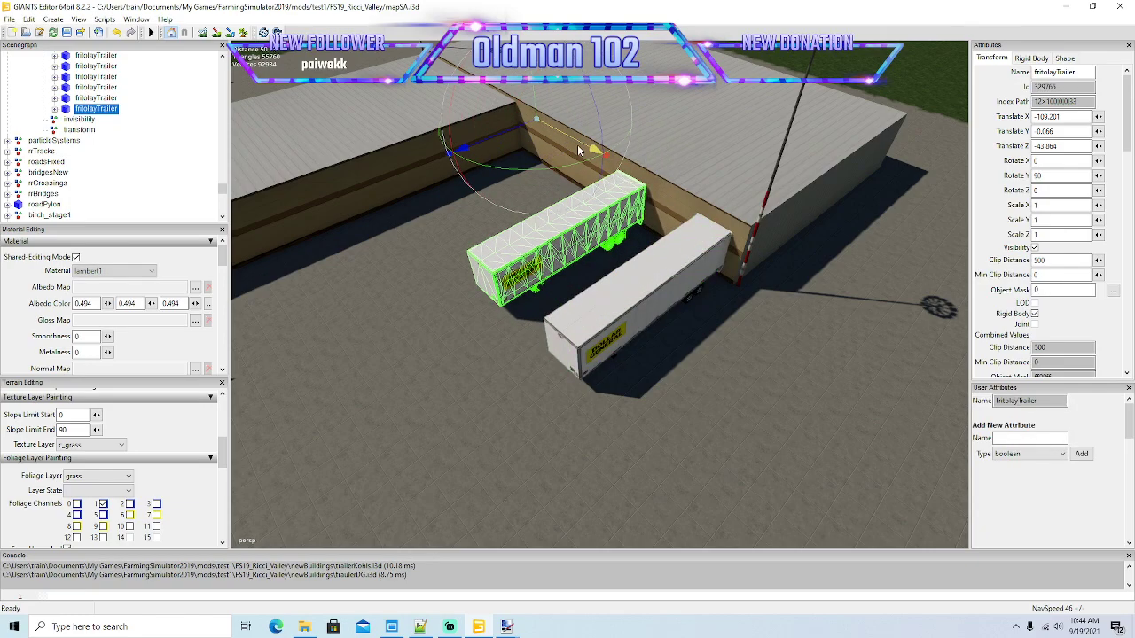
{"action": "left_click_drag", "start_coordinate": [592, 305], "coordinate": [415, 299], "text": "alt"}
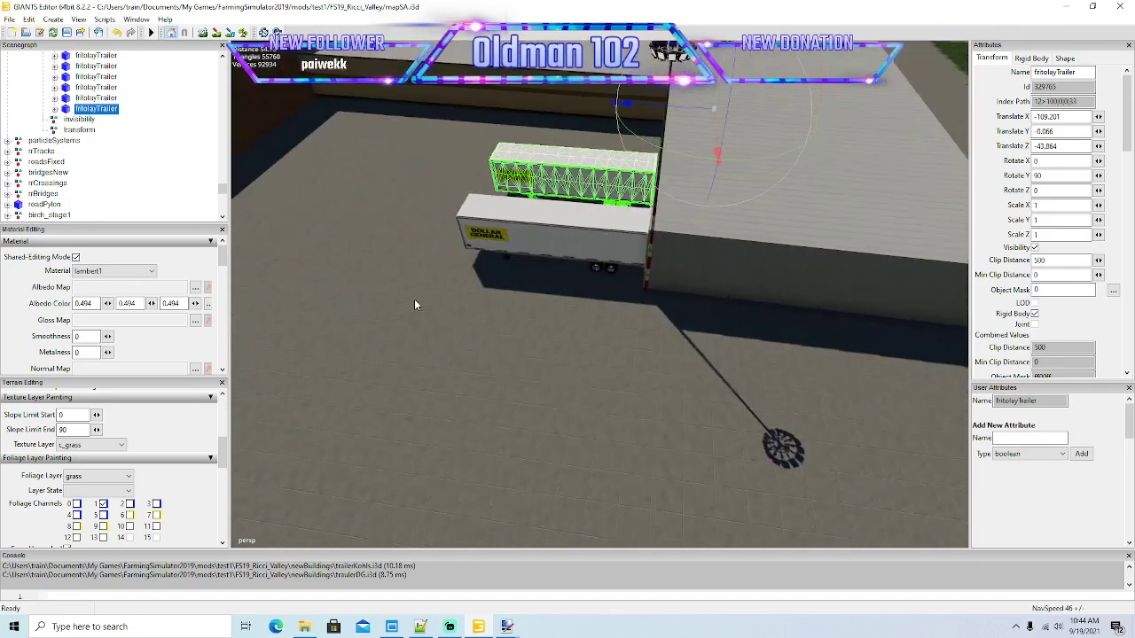
{"action": "scroll", "coordinate": [414, 300], "scroll_direction": "down", "scroll_amount": 5}
{"action": "scroll", "coordinate": [652, 360], "scroll_direction": "down", "scroll_amount": 4}
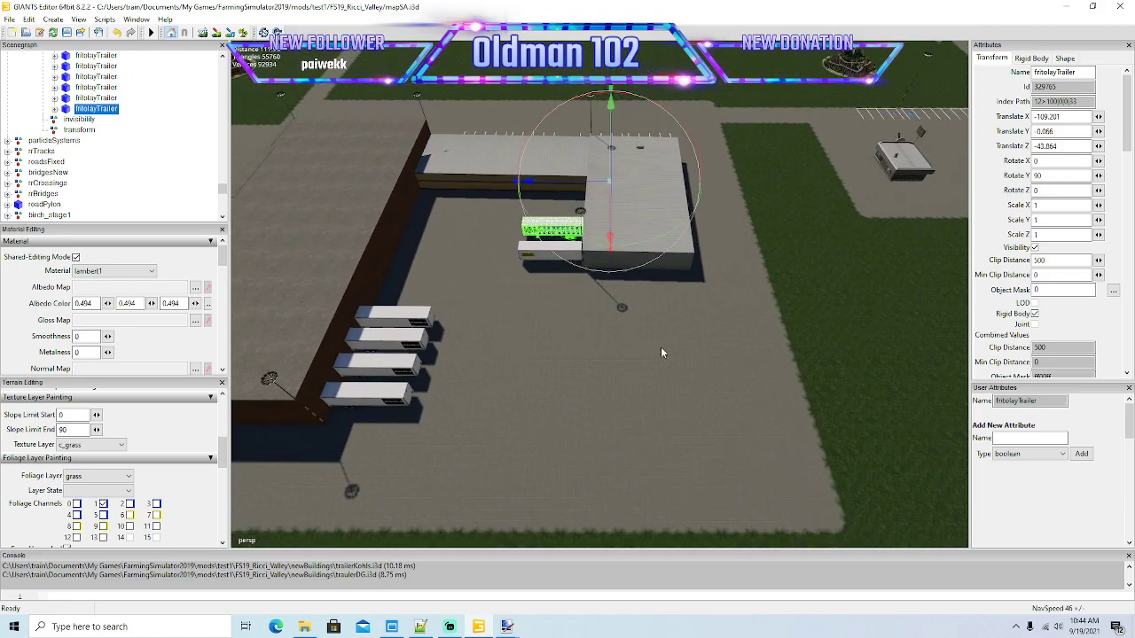
{"action": "mouse_move", "coordinate": [649, 406]}
{"action": "left_mouse_down", "text": "alt"}
{"action": "mouse_move", "coordinate": [628, 415]}
{"action": "mouse_move", "coordinate": [643, 414]}
{"action": "left_mouse_up", "text": "alt"}
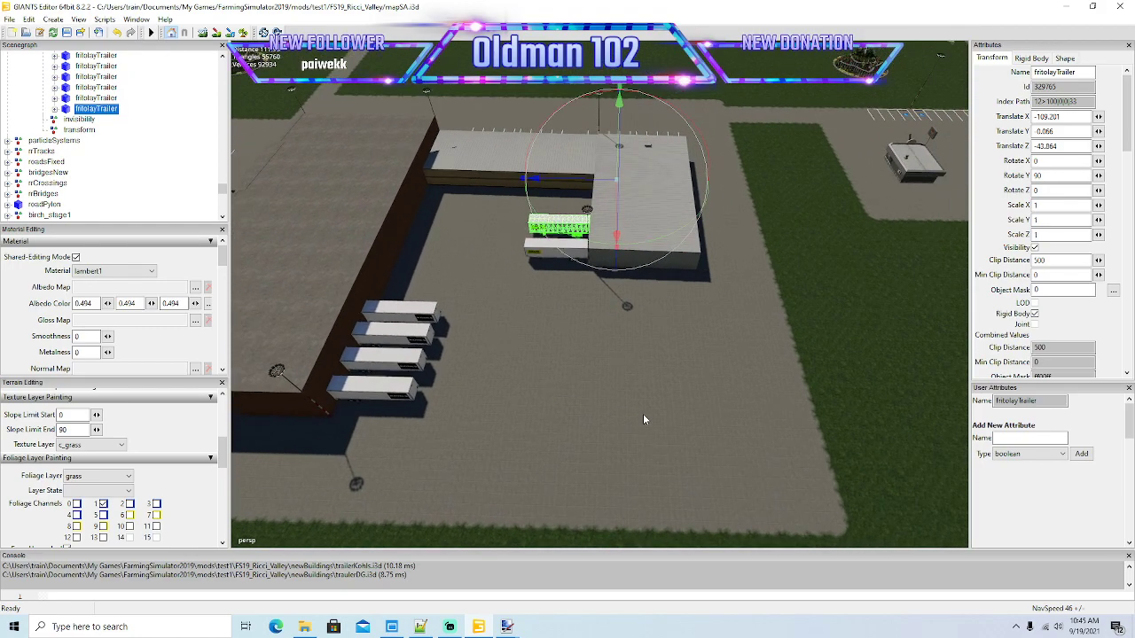
{"action": "right_click_drag", "start_coordinate": [644, 419], "coordinate": [636, 418]}
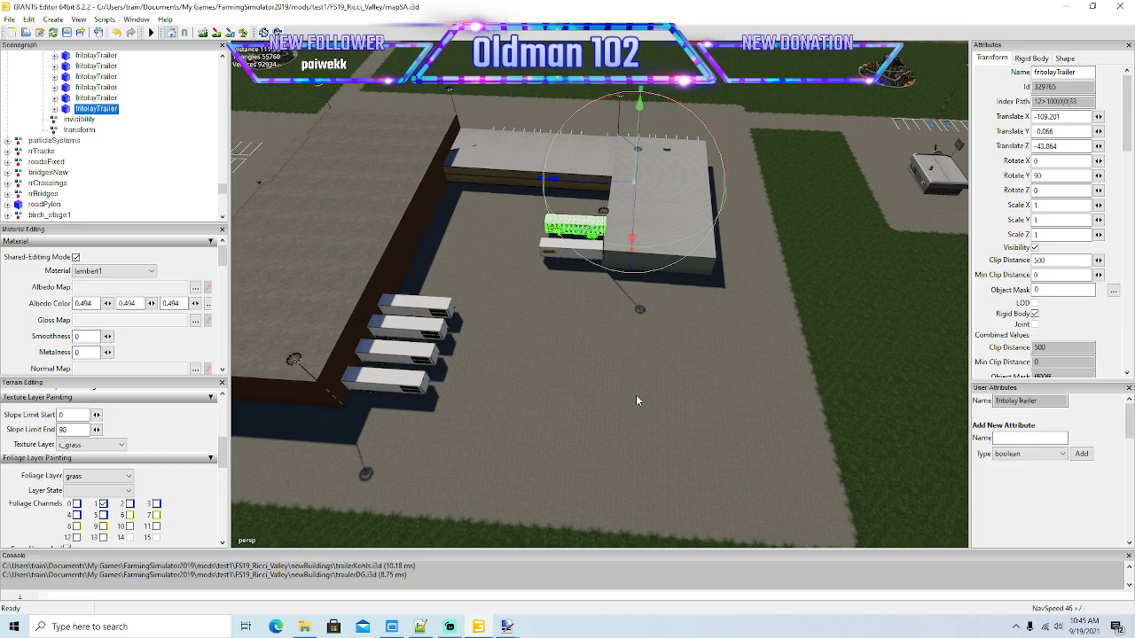
{"action": "right_click_drag", "start_coordinate": [597, 371], "coordinate": [568, 321]}
Step: Switch to Streamlabs OBS to check the live stream and return to GIANTS Editor
{"action": "left_click", "coordinate": [450, 627]}
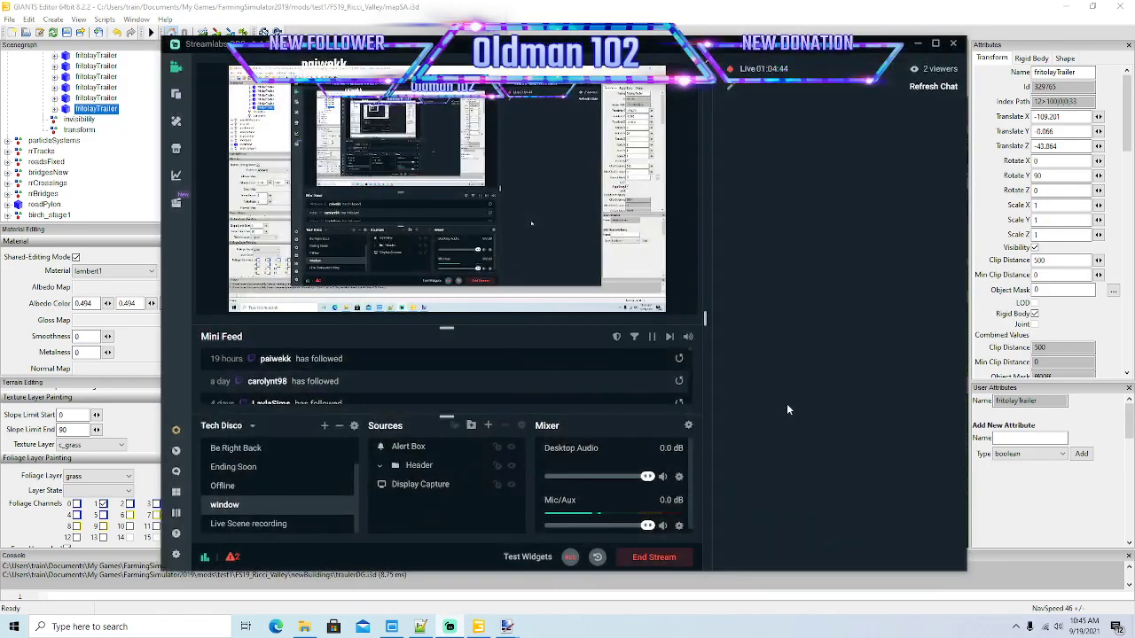
{"action": "left_click", "coordinate": [919, 46]}
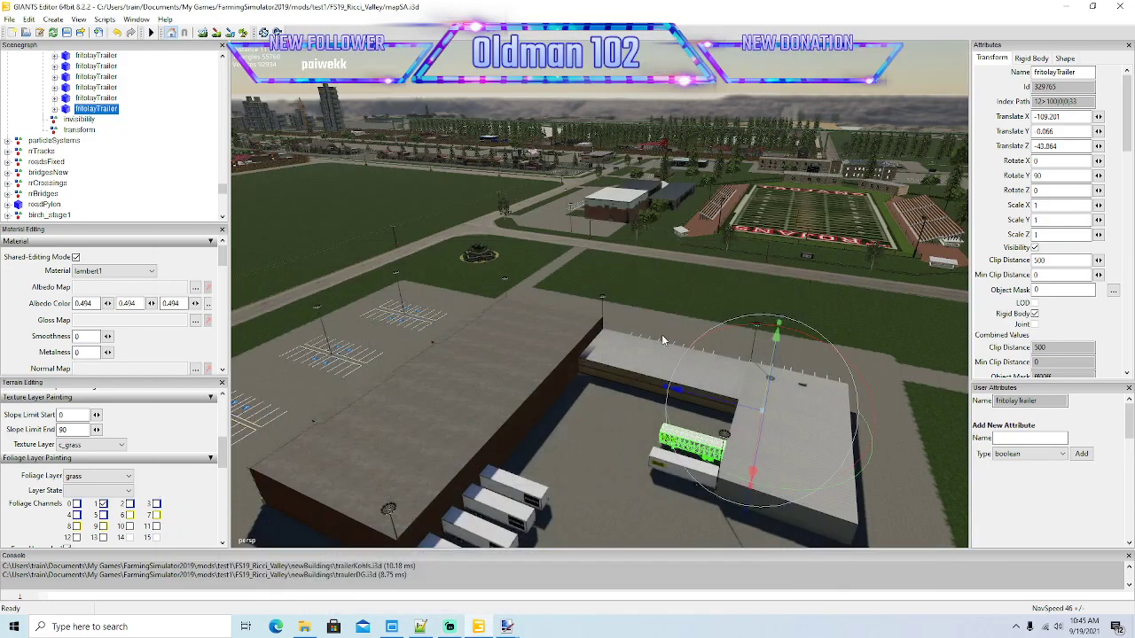
Step: Find the dumpster enclosure with the white wooden fence in the corner of the plank-fenced lot across town
{"action": "right_click_drag", "start_coordinate": [664, 339], "coordinate": [645, 292]}
{"action": "scroll", "coordinate": [645, 292], "scroll_direction": "up", "scroll_amount": 10}
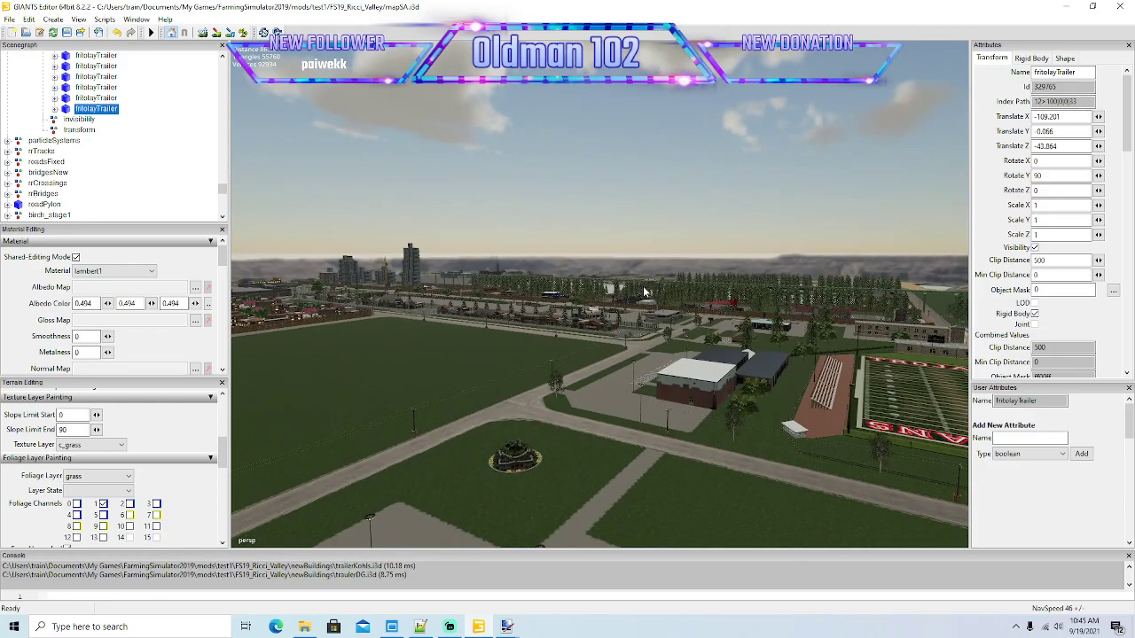
{"action": "key", "text": "w"}
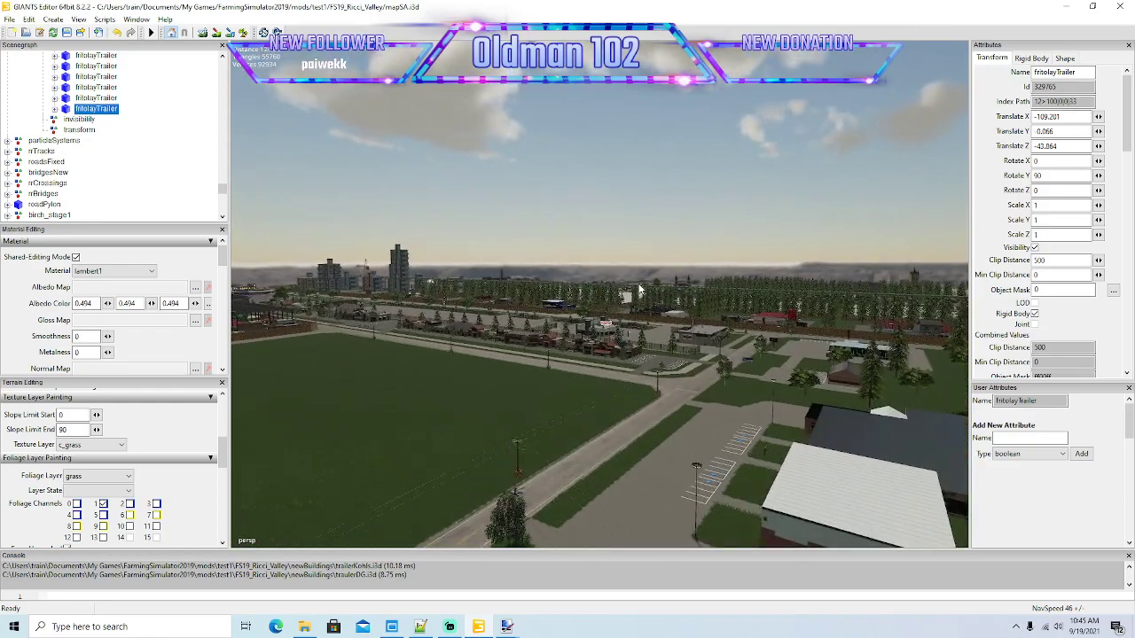
{"action": "key", "text": "w"}
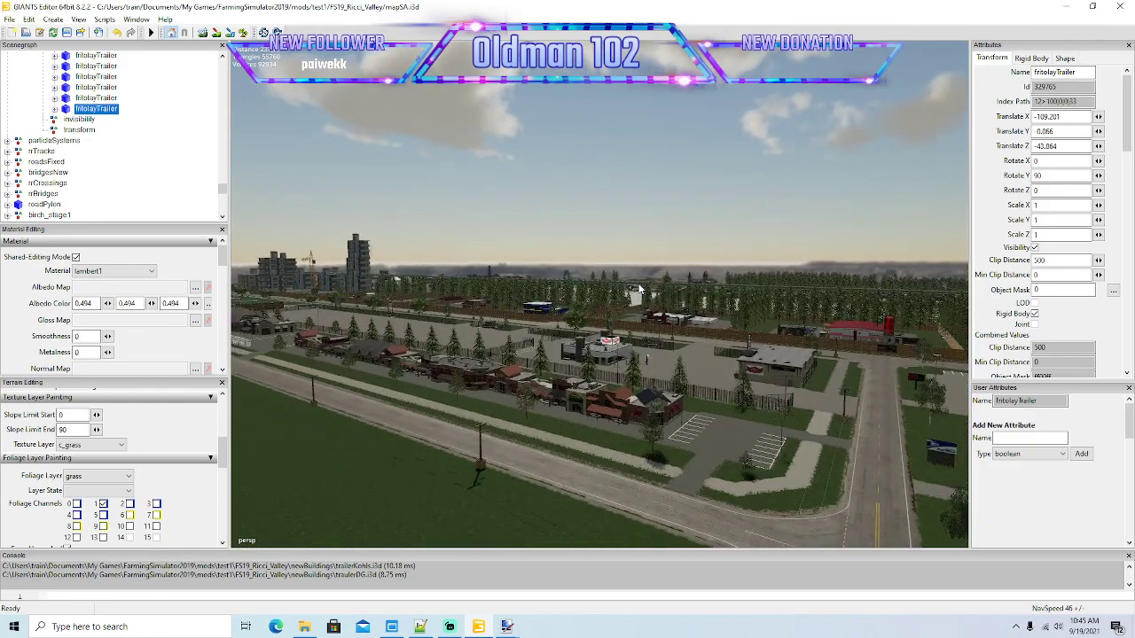
{"action": "key", "text": "w"}
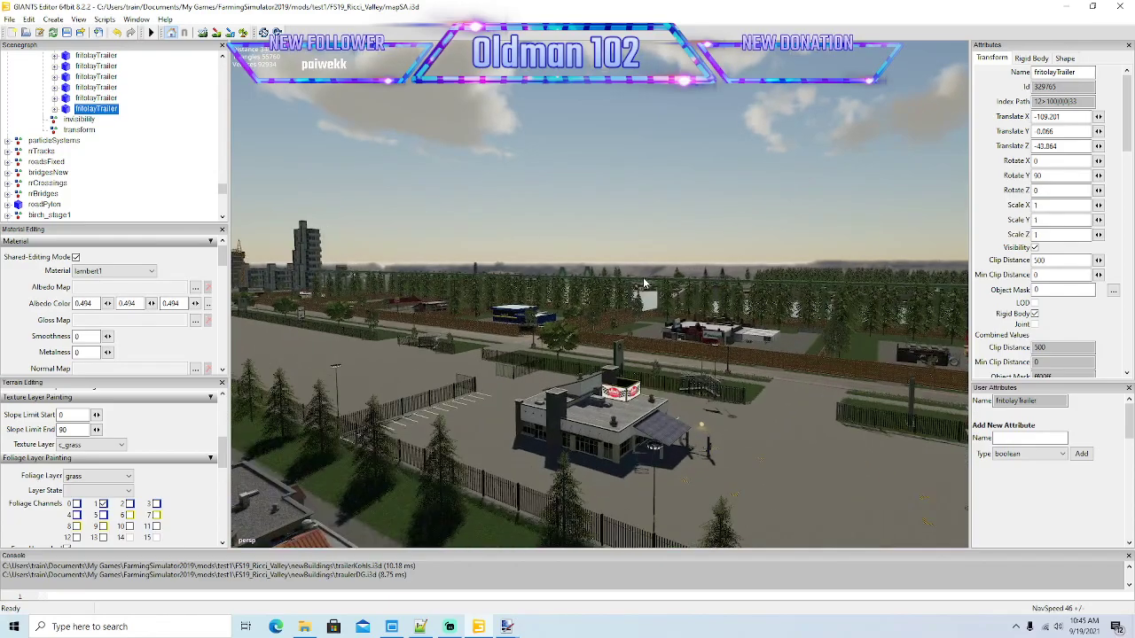
{"action": "scroll", "coordinate": [645, 283], "scroll_direction": "up", "scroll_amount": 8}
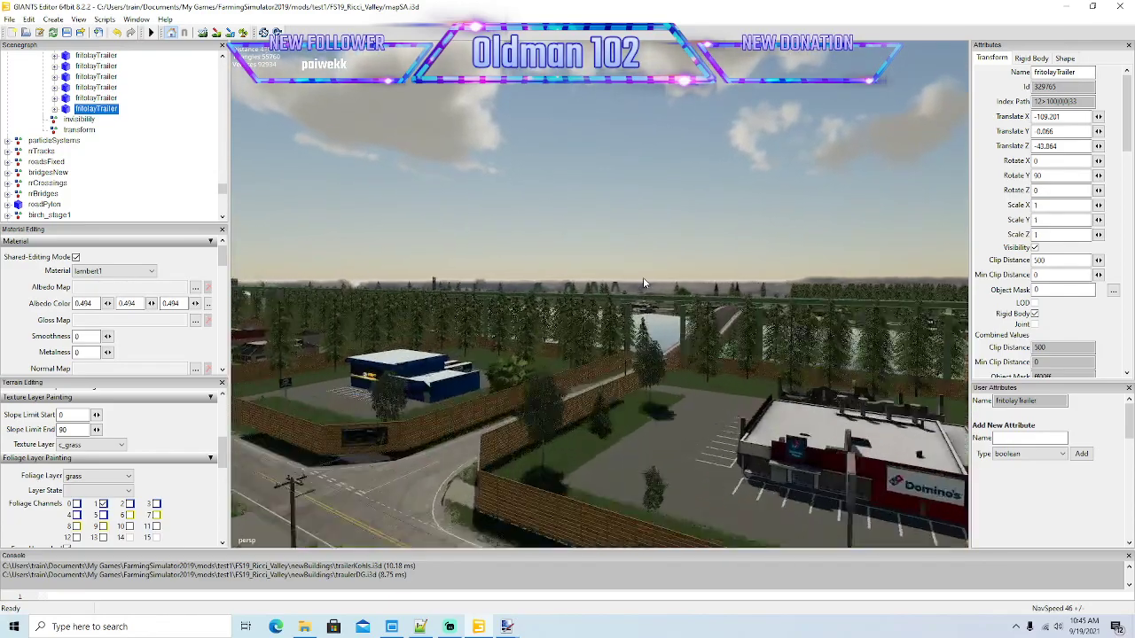
{"action": "left_click_drag", "start_coordinate": [646, 284], "coordinate": [803, 318], "text": "alt"}
{"action": "scroll", "coordinate": [811, 312], "scroll_direction": "up", "scroll_amount": 5}
{"action": "key", "text": "w"}
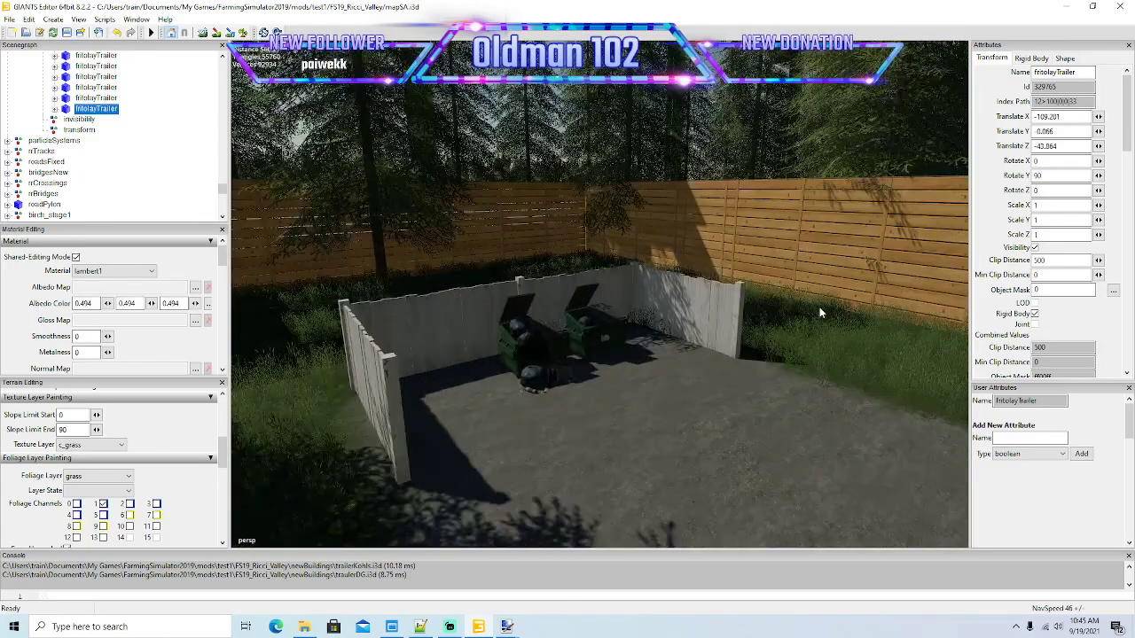
{"action": "right_click_drag", "start_coordinate": [820, 307], "coordinate": [807, 343]}
{"action": "scroll", "coordinate": [807, 343], "scroll_direction": "down", "scroll_amount": 2}
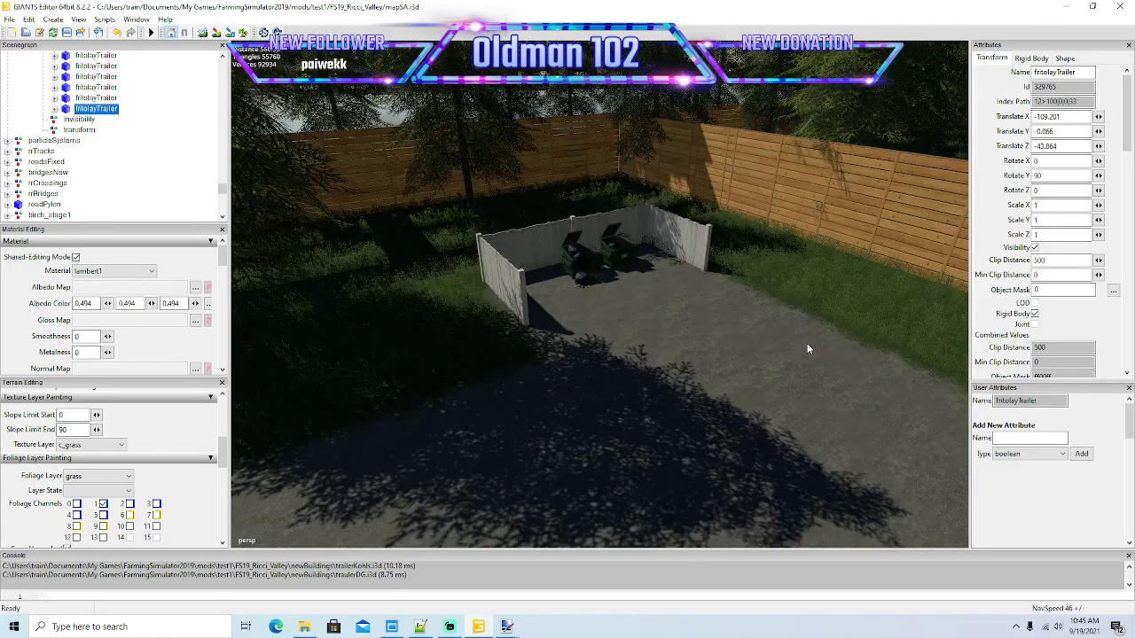
{"action": "scroll", "coordinate": [807, 343], "scroll_direction": "up", "scroll_amount": 2}
{"action": "left_click_drag", "start_coordinate": [807, 343], "coordinate": [801, 387], "text": "alt"}
{"action": "scroll", "coordinate": [809, 357], "scroll_direction": "up", "scroll_amount": 2}
{"action": "scroll", "coordinate": [810, 357], "scroll_direction": "down", "scroll_amount": 2}
{"action": "scroll", "coordinate": [810, 357], "scroll_direction": "down", "scroll_amount": 3}
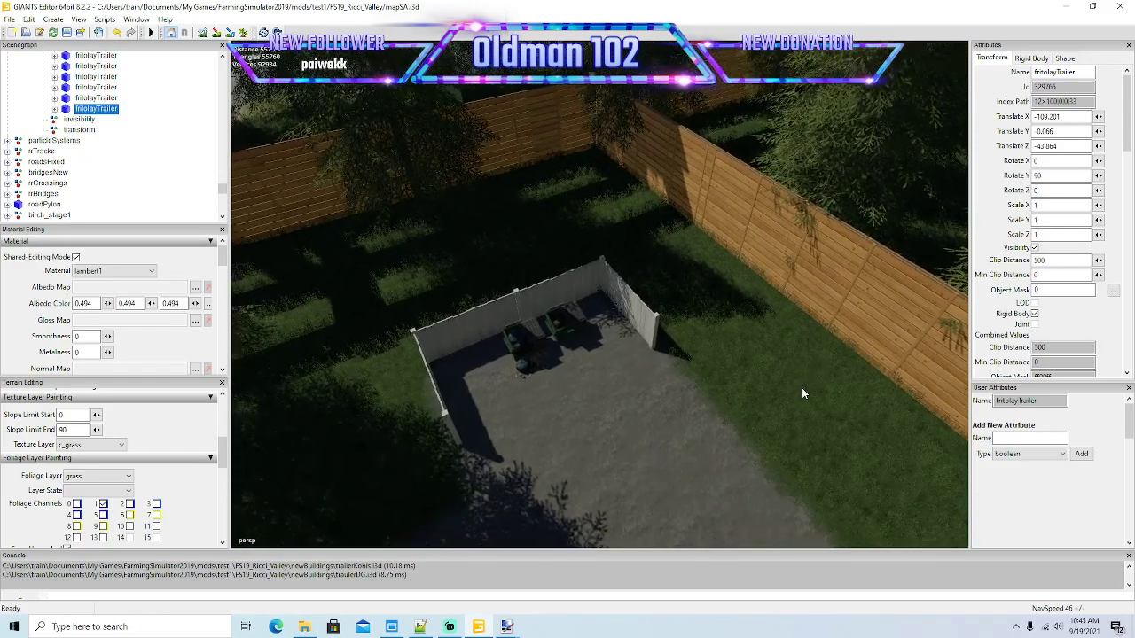
Step: Duplicate the white fence panel behind the dumpsters and move the copy along Z to about 62.3
{"action": "left_click", "coordinate": [469, 331]}
{"action": "scroll", "coordinate": [579, 399], "scroll_direction": "up", "scroll_amount": 2}
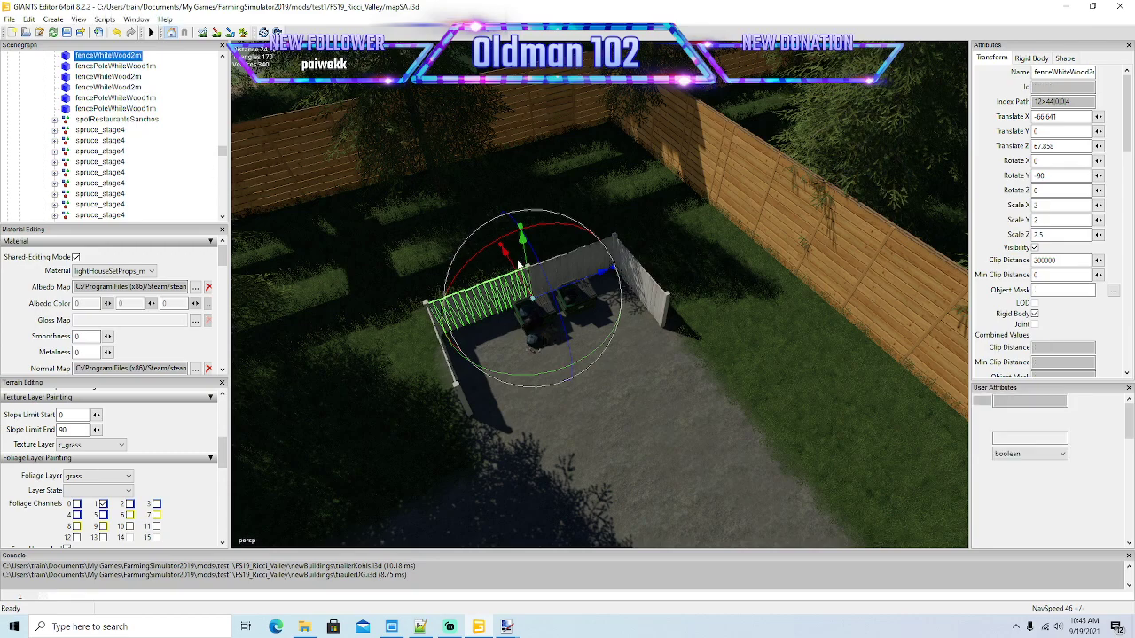
{"action": "key", "text": "ctrl+d"}
{"action": "left_click_drag", "start_coordinate": [512, 269], "coordinate": [572, 338]}
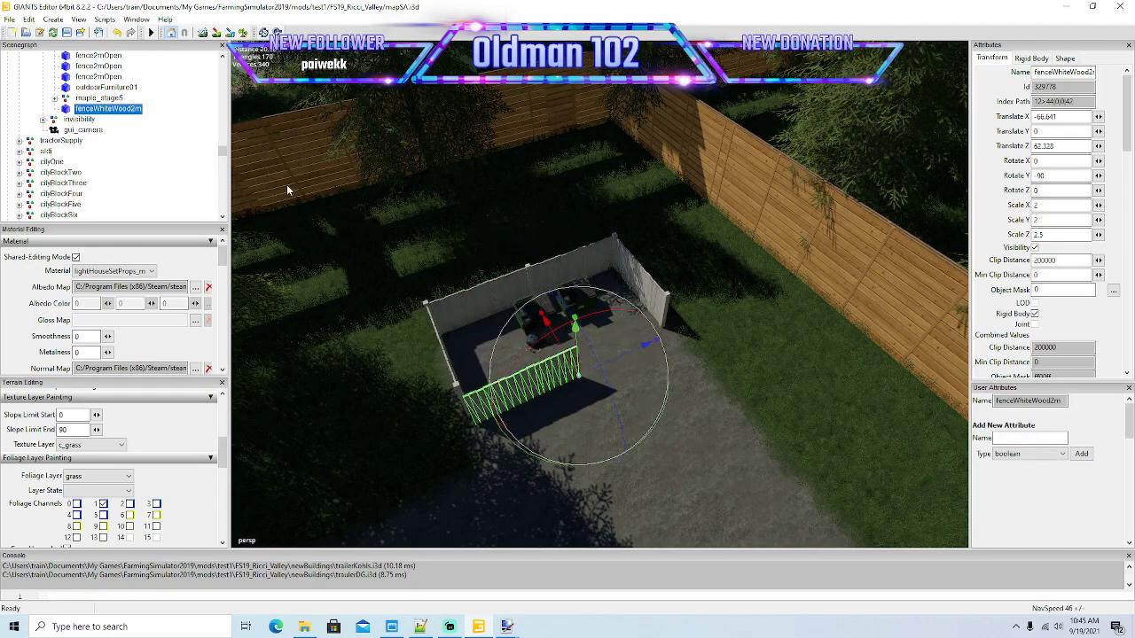
Step: Cut the copied fence panel and paste it into the visibility group of dollarGeneral
{"action": "scroll", "coordinate": [158, 142], "scroll_direction": "down", "scroll_amount": 2}
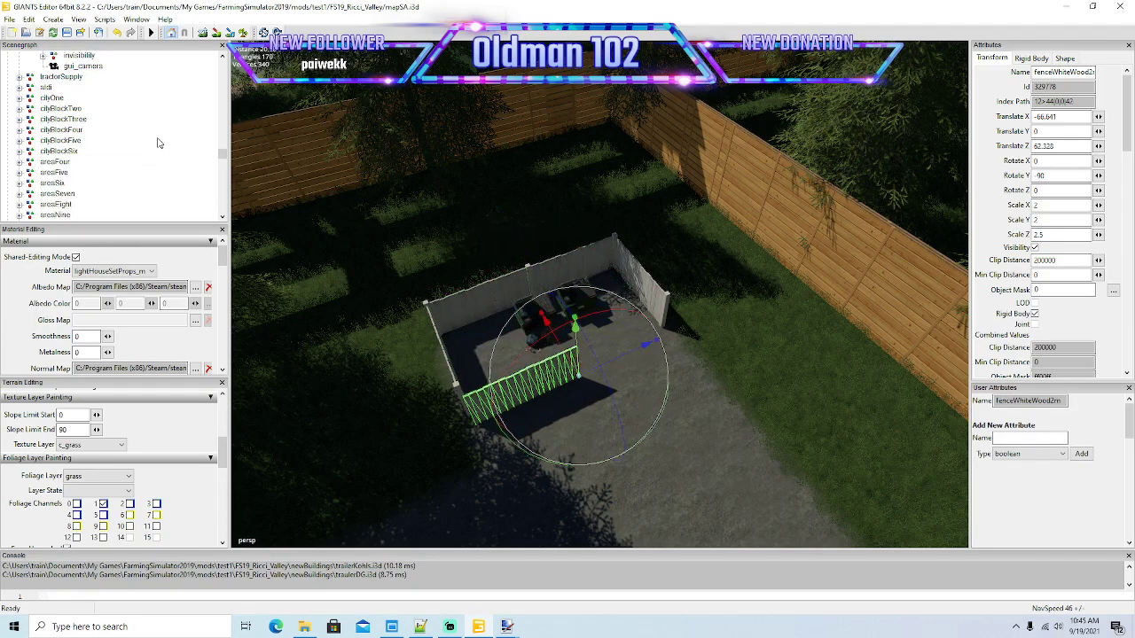
{"action": "scroll", "coordinate": [158, 141], "scroll_direction": "down", "scroll_amount": 10}
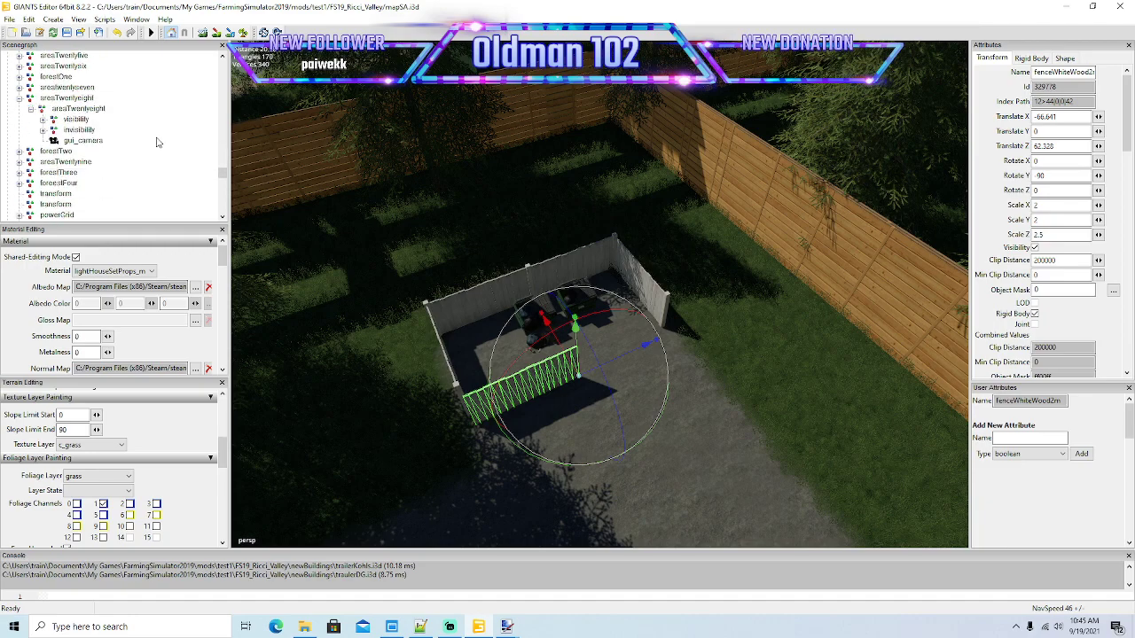
{"action": "scroll", "coordinate": [157, 142], "scroll_direction": "down", "scroll_amount": 4}
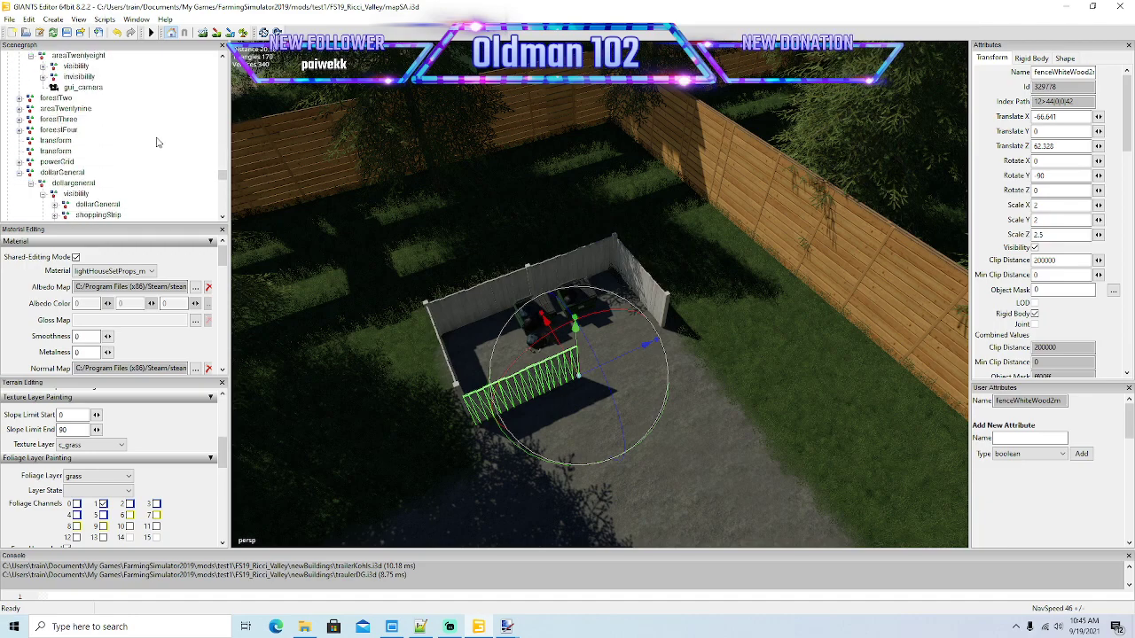
{"action": "left_click", "coordinate": [28, 19]}
{"action": "left_click", "coordinate": [46, 90]}
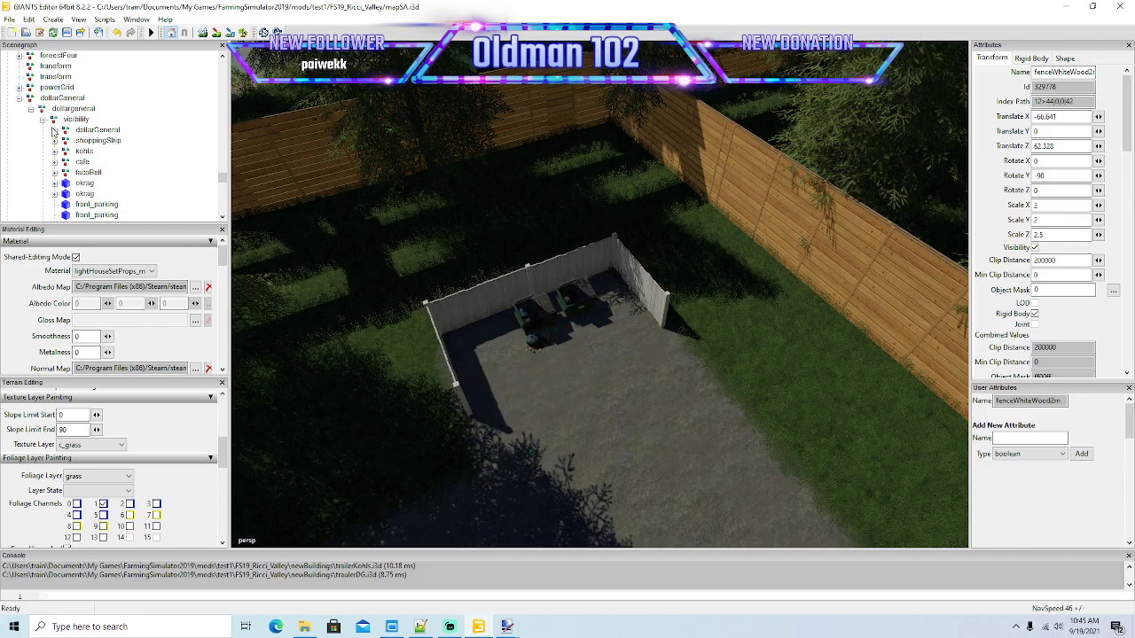
{"action": "left_click", "coordinate": [28, 19]}
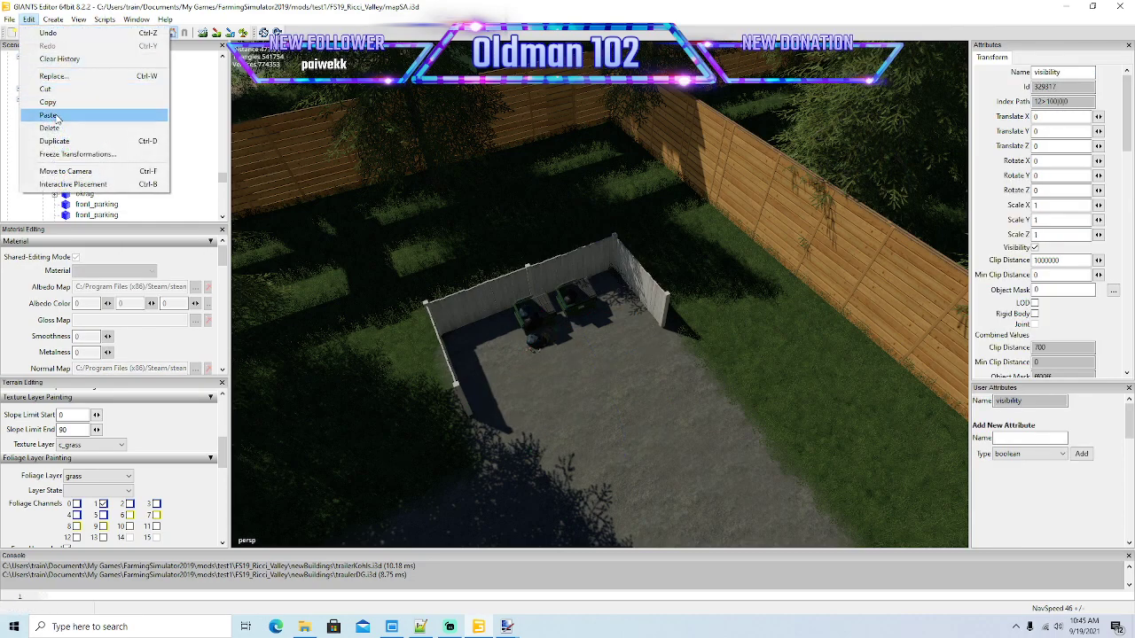
{"action": "left_click", "coordinate": [45, 115]}
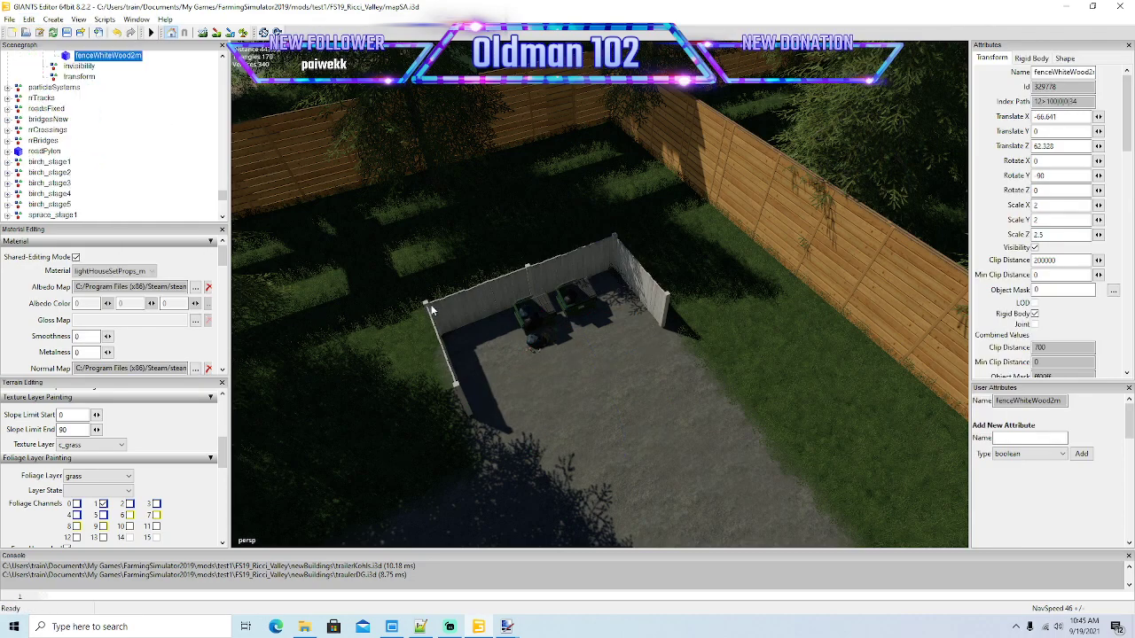
Step: Duplicate the white fence post in the middle of the enclosure's back fence and move the copy to about Z 62.3
{"action": "left_click", "coordinate": [528, 273]}
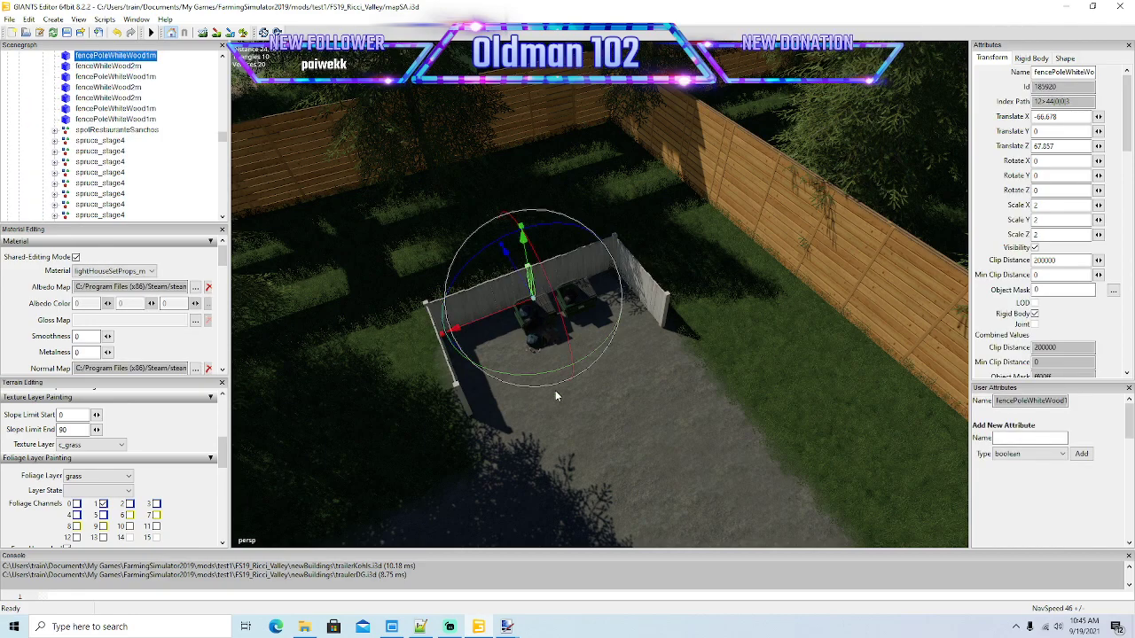
{"action": "key", "text": "ctrl+d"}
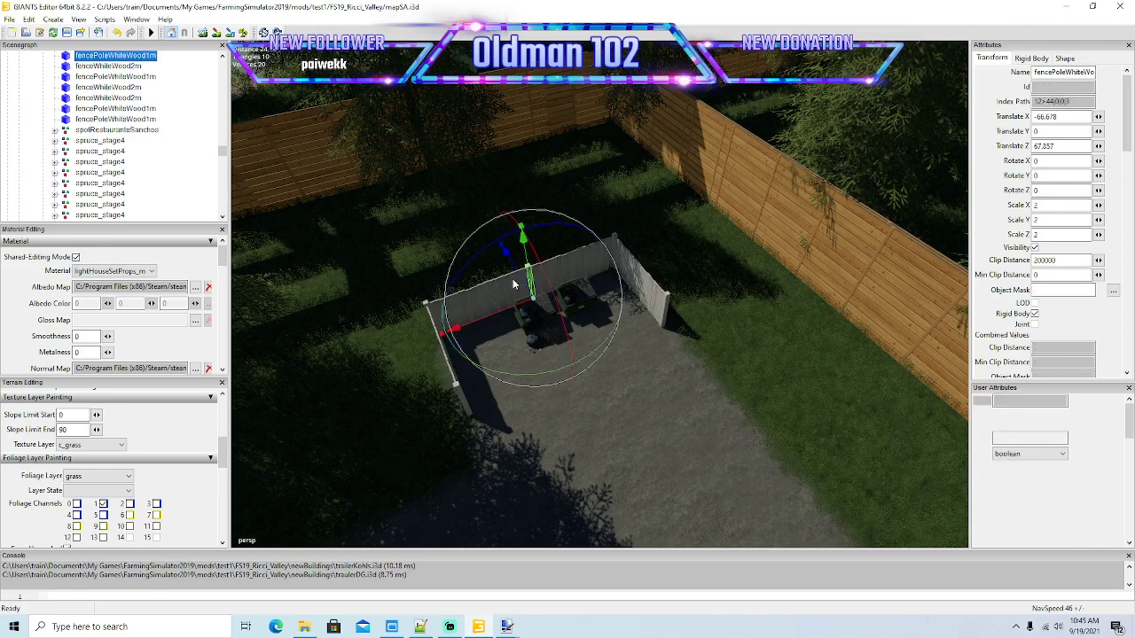
{"action": "left_click_drag", "start_coordinate": [520, 282], "coordinate": [568, 383]}
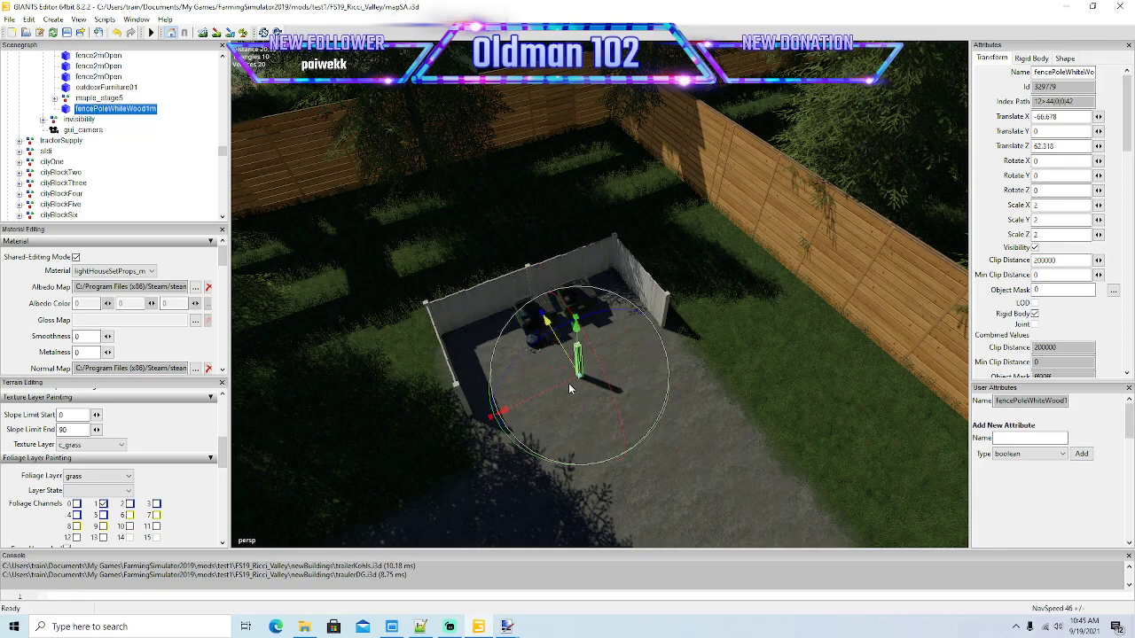
Step: Cut the copied fence post and paste it into dollarGeneral's visibility group as well
{"action": "scroll", "coordinate": [133, 132], "scroll_direction": "up", "scroll_amount": 10}
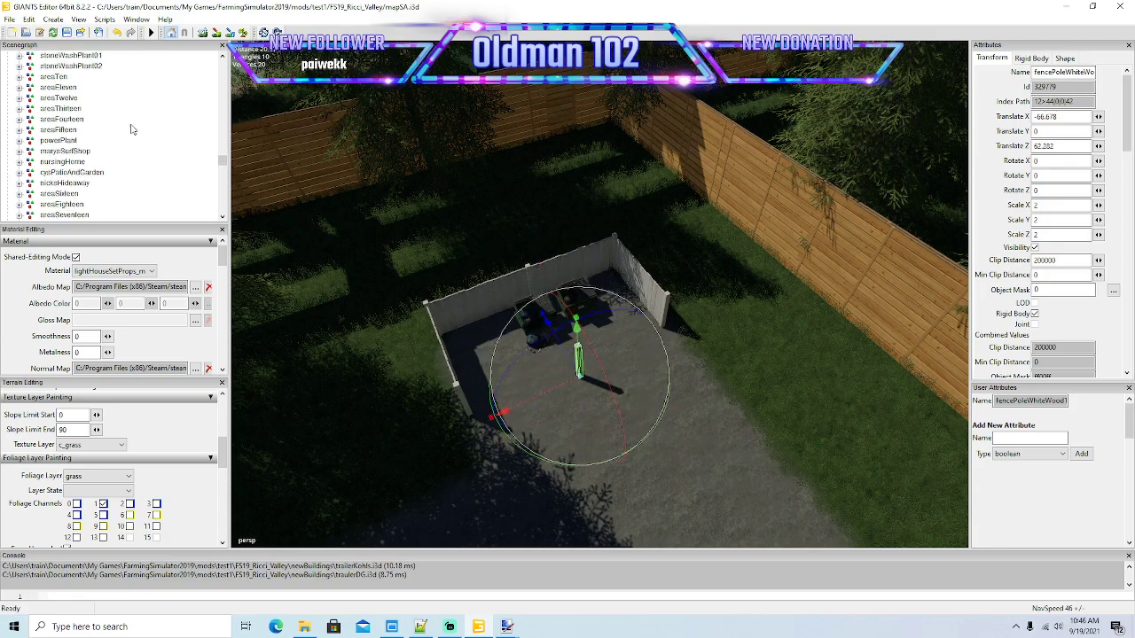
{"action": "scroll", "coordinate": [133, 130], "scroll_direction": "down", "scroll_amount": 7}
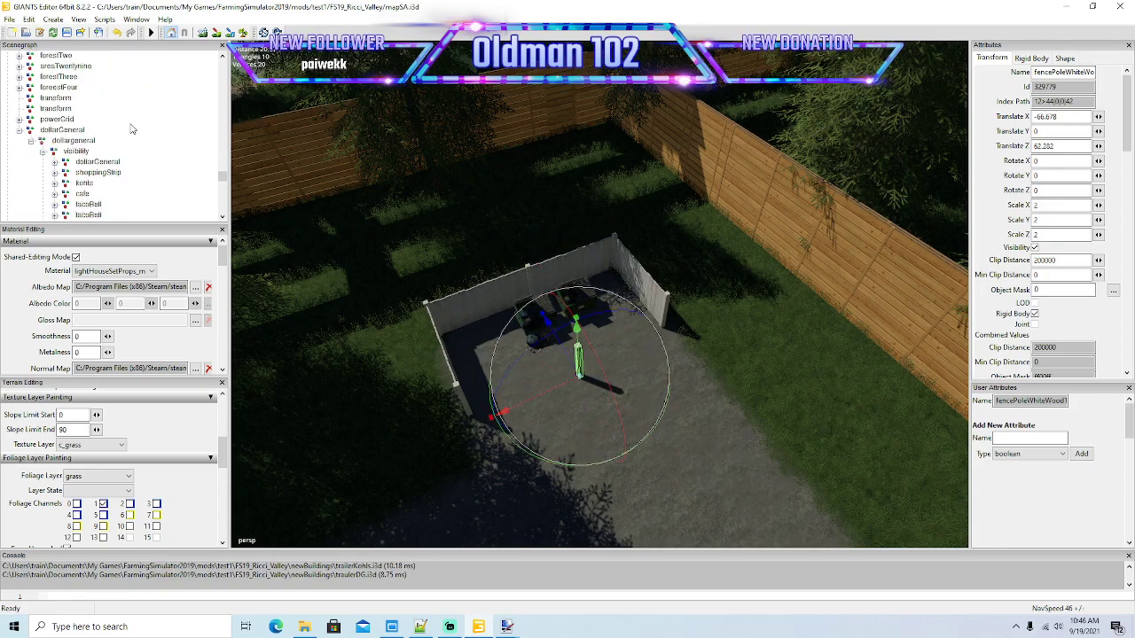
{"action": "left_click", "coordinate": [33, 18]}
{"action": "left_click", "coordinate": [56, 91]}
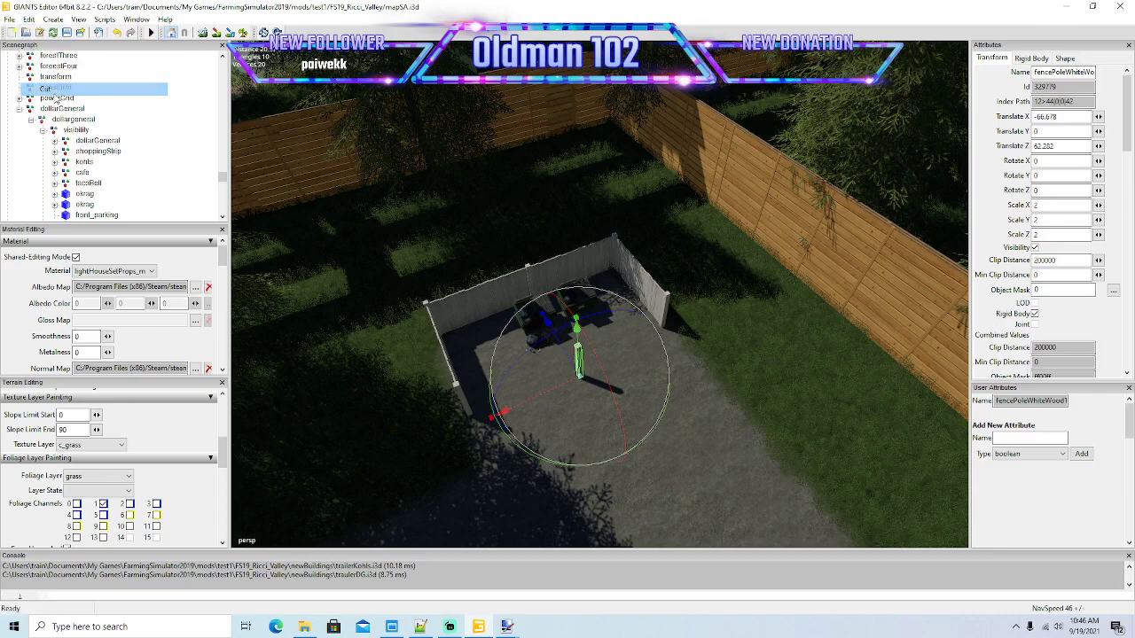
{"action": "left_click", "coordinate": [57, 119]}
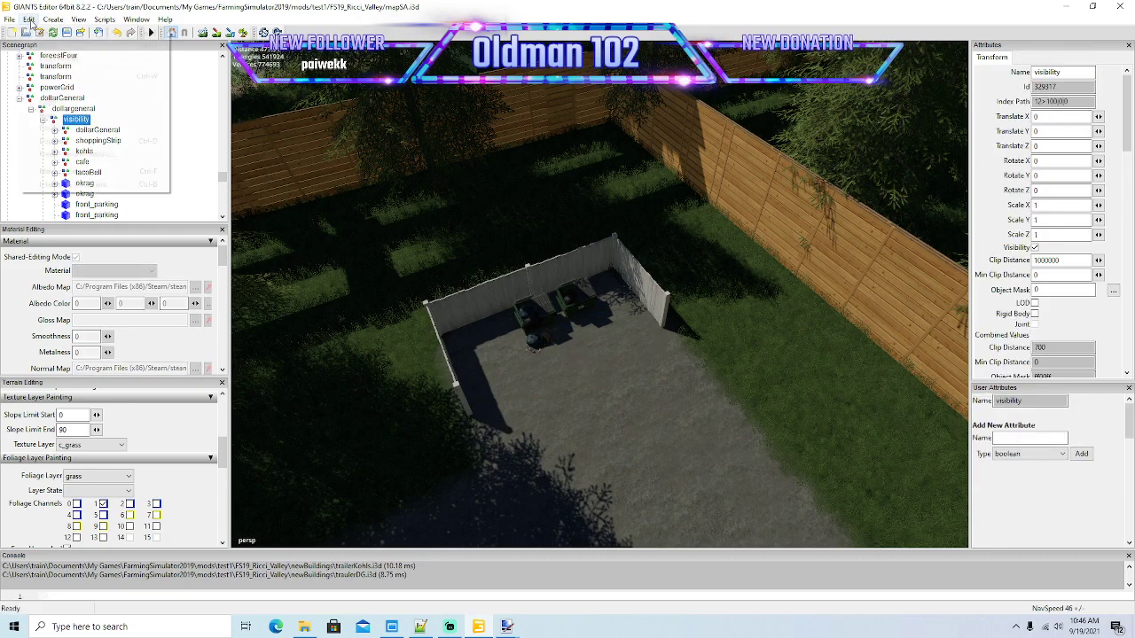
{"action": "left_click", "coordinate": [30, 19]}
{"action": "left_click", "coordinate": [51, 115]}
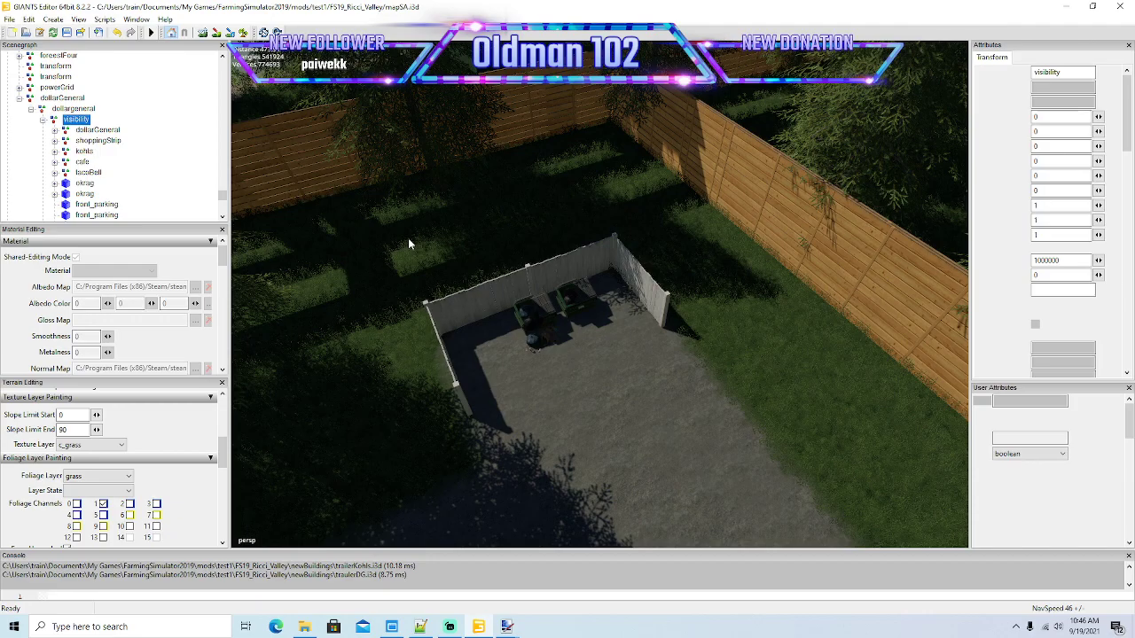
Step: Move the pasted fence post to the rear corner of the paved yard behind the stores, at about X -140.6, Z -111.5
{"action": "scroll", "coordinate": [543, 307], "scroll_direction": "down", "scroll_amount": 5}
{"action": "left_click_drag", "start_coordinate": [543, 307], "coordinate": [631, 164], "text": "alt"}
{"action": "scroll", "coordinate": [639, 161], "scroll_direction": "up", "scroll_amount": 4}
{"action": "scroll", "coordinate": [640, 156], "scroll_direction": "up", "scroll_amount": 3}
{"action": "scroll", "coordinate": [631, 163], "scroll_direction": "up", "scroll_amount": 8}
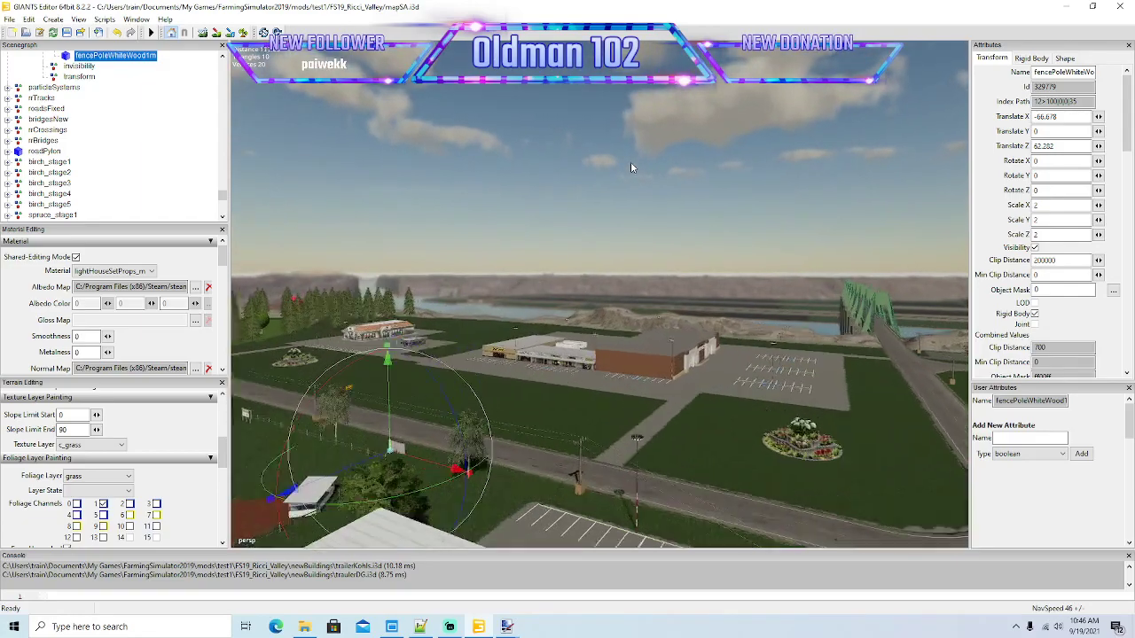
{"action": "scroll", "coordinate": [630, 162], "scroll_direction": "up", "scroll_amount": 15}
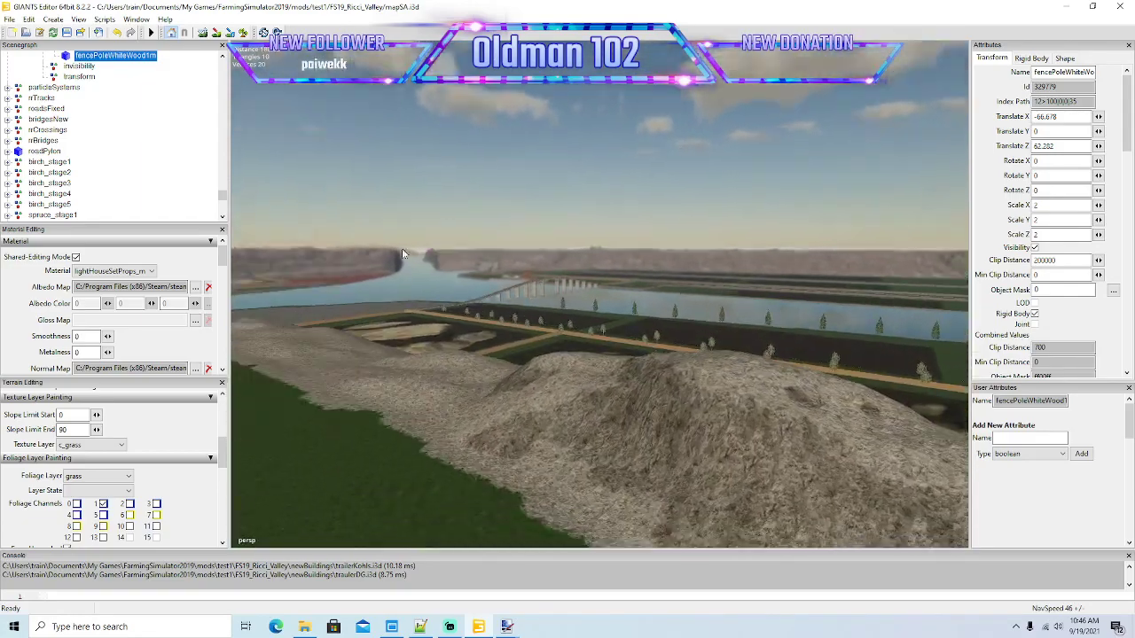
{"action": "key", "text": "f"}
{"action": "scroll", "coordinate": [493, 324], "scroll_direction": "down", "scroll_amount": 6}
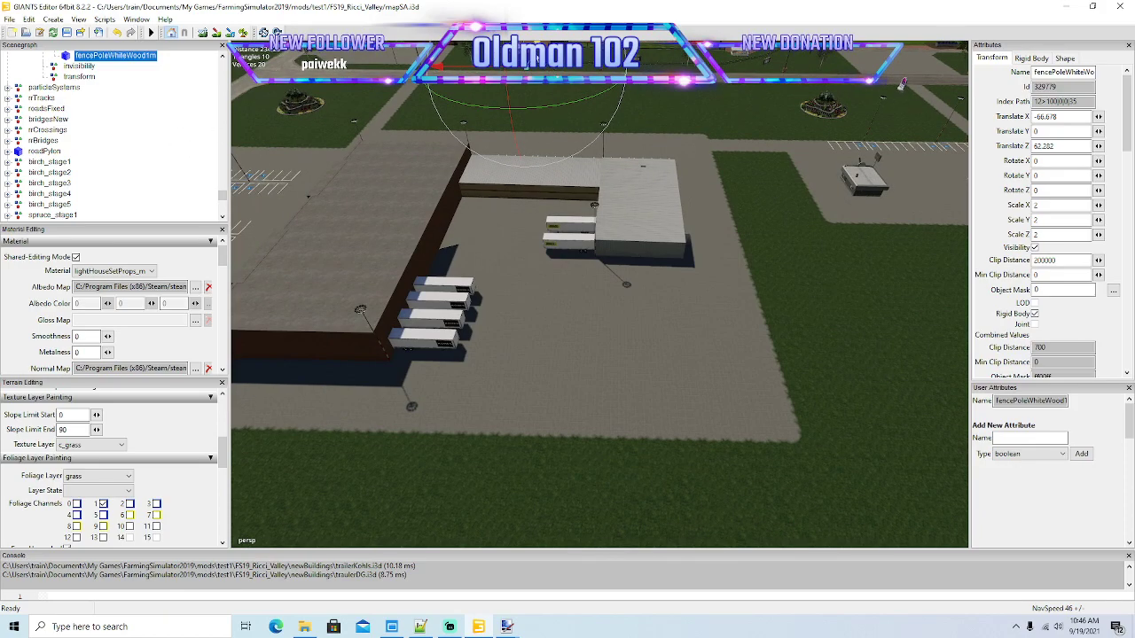
{"action": "left_click_drag", "start_coordinate": [535, 57], "coordinate": [319, 504]}
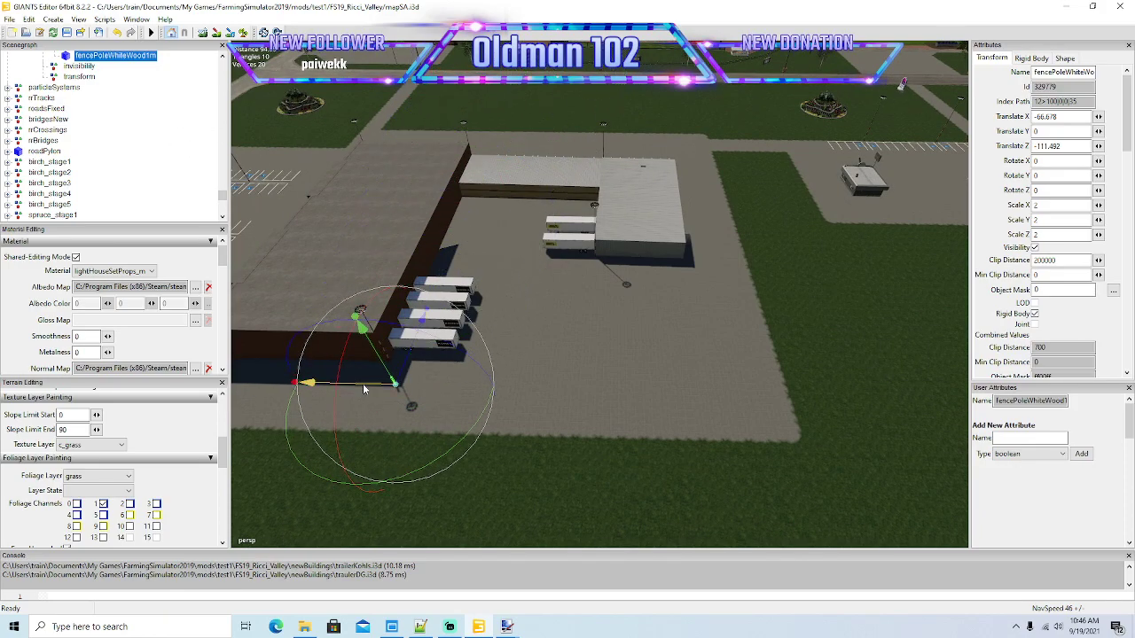
{"action": "left_click_drag", "start_coordinate": [363, 388], "coordinate": [754, 468]}
Step: Place the pasted fence panel beside the post with Interactive Placement, at about X -140.6, Z -114.1, and set its Y rotation to 0
{"action": "scroll", "coordinate": [679, 478], "scroll_direction": "up", "scroll_amount": 4}
{"action": "left_click_drag", "start_coordinate": [679, 478], "coordinate": [884, 501], "text": "alt"}
{"action": "key", "text": "f"}
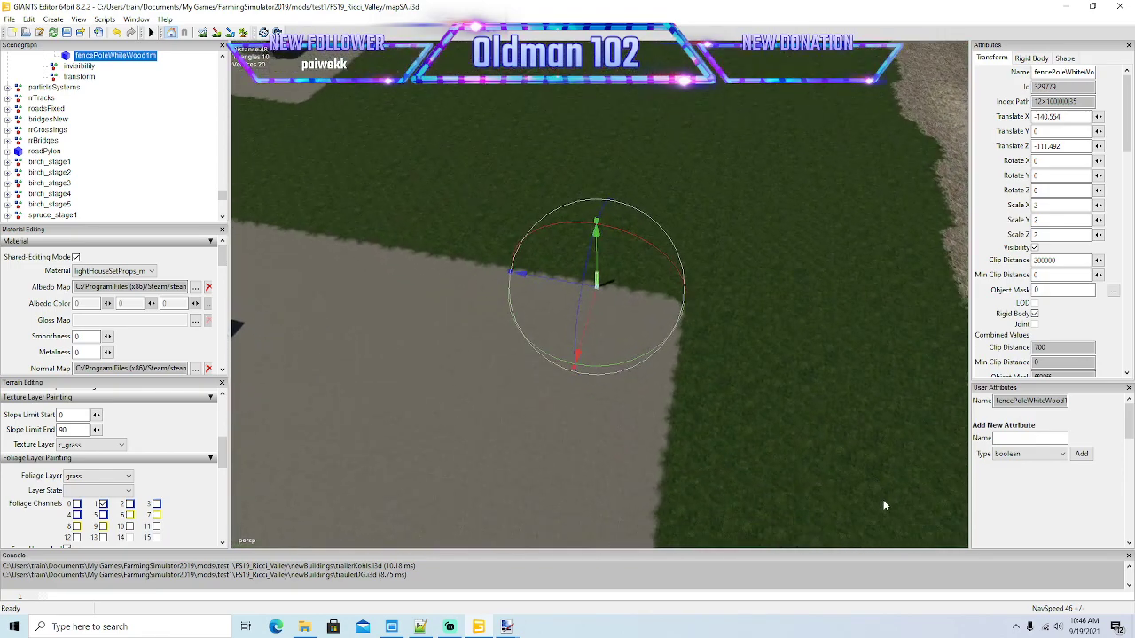
{"action": "scroll", "coordinate": [884, 506], "scroll_direction": "up", "scroll_amount": 6}
{"action": "left_click_drag", "start_coordinate": [780, 446], "coordinate": [689, 412], "text": "alt"}
{"action": "scroll", "coordinate": [691, 414], "scroll_direction": "down", "scroll_amount": 3}
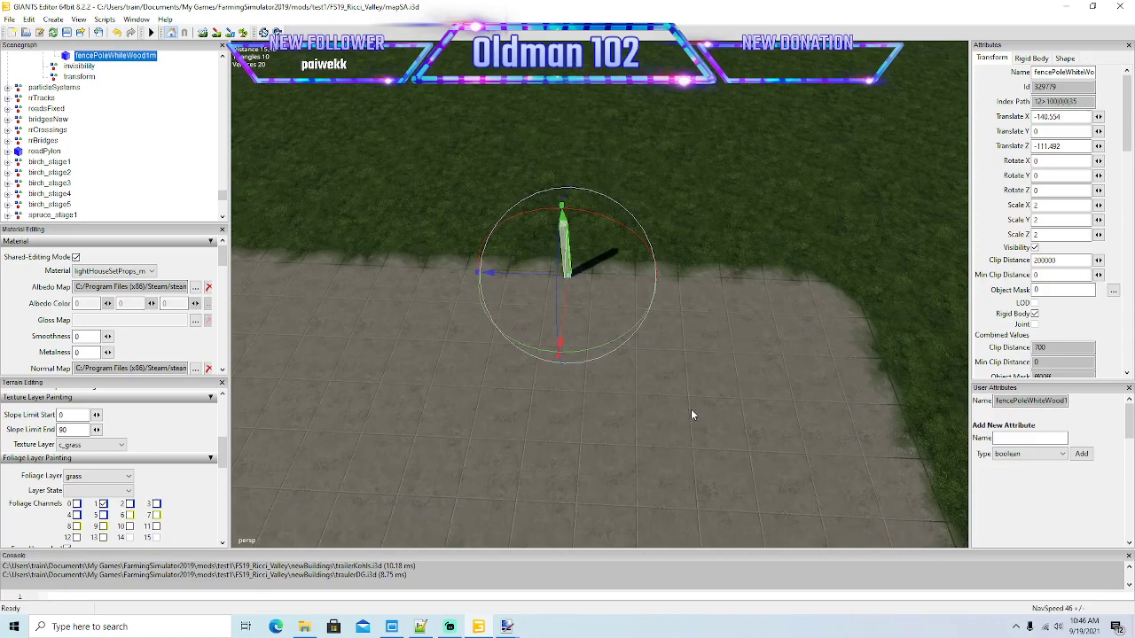
{"action": "scroll", "coordinate": [89, 106], "scroll_direction": "up", "scroll_amount": 2}
{"action": "left_click", "coordinate": [68, 87]}
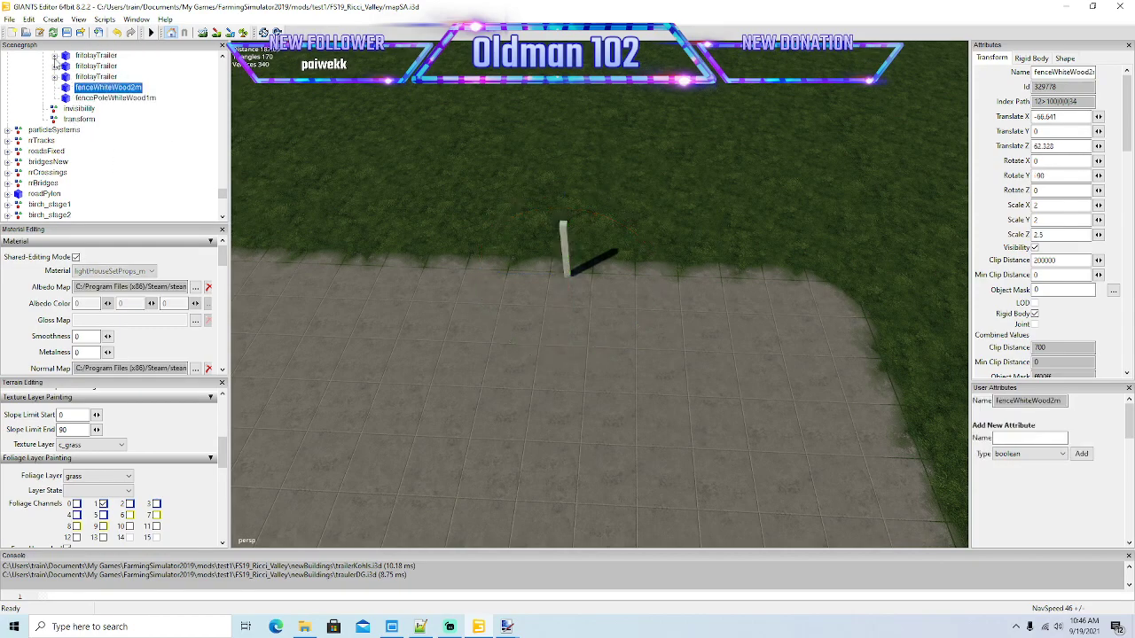
{"action": "left_click", "coordinate": [29, 19]}
{"action": "left_click", "coordinate": [82, 186]}
{"action": "left_click_drag", "start_coordinate": [633, 352], "coordinate": [902, 227]}
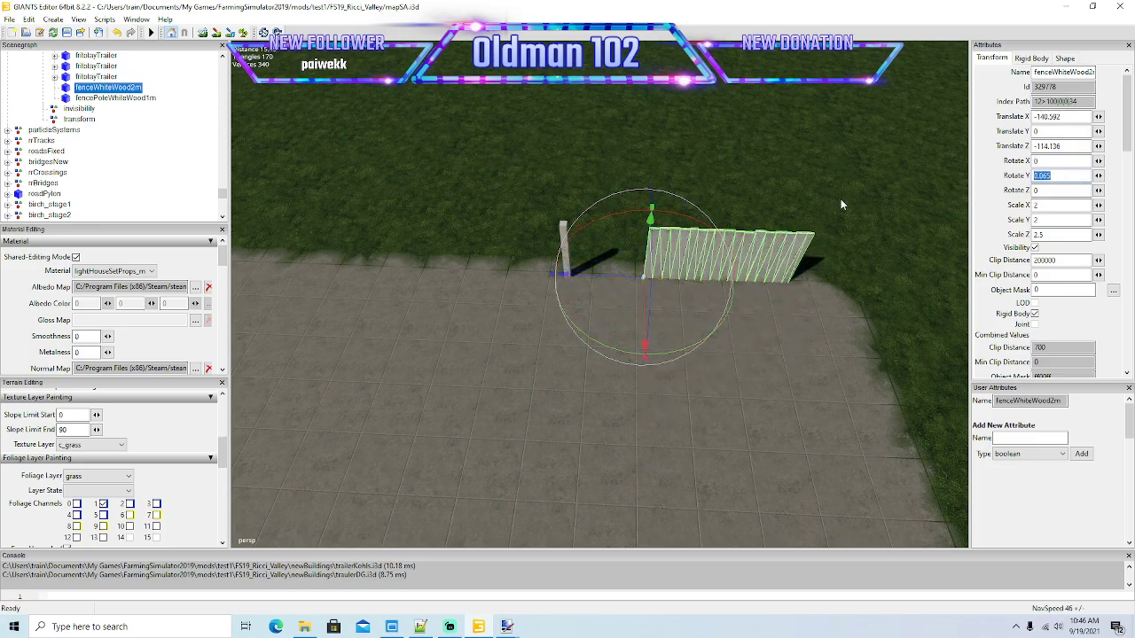
{"action": "type", "text": "0"}
{"action": "key", "text": "Return"}
Step: Shift the fence panel along Z to about -114.8 and move the post up against the panel's near end
{"action": "left_click_drag", "start_coordinate": [622, 275], "coordinate": [600, 306]}
{"action": "scroll", "coordinate": [596, 279], "scroll_direction": "up", "scroll_amount": 1}
{"action": "scroll", "coordinate": [594, 289], "scroll_direction": "down", "scroll_amount": 1}
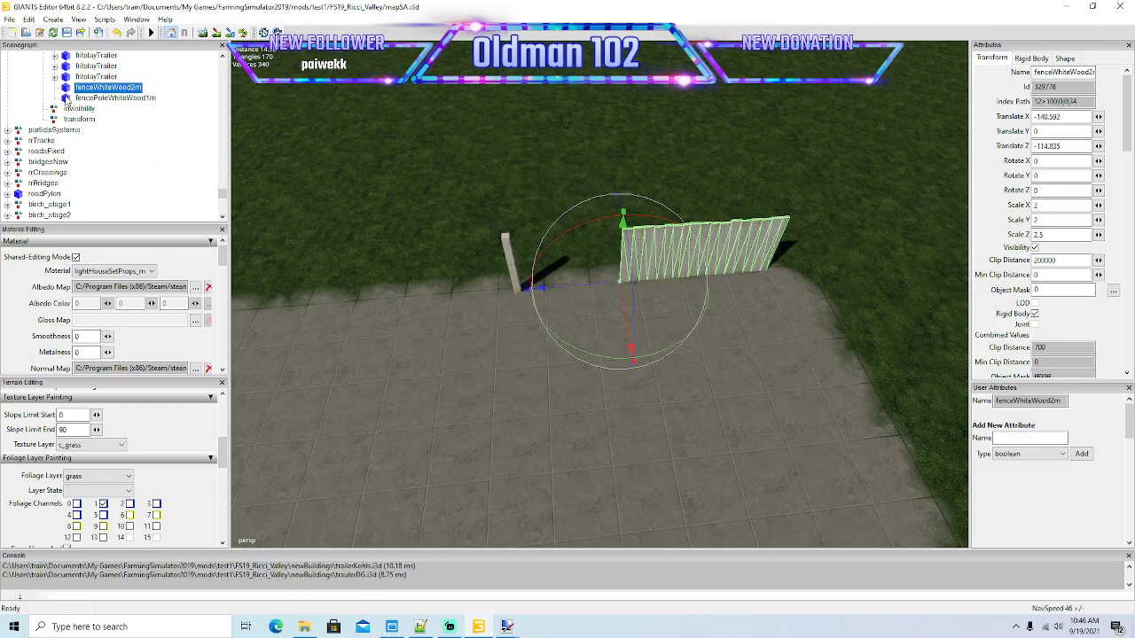
{"action": "left_click", "coordinate": [67, 97]}
{"action": "left_click_drag", "start_coordinate": [494, 299], "coordinate": [599, 315]}
{"action": "left_click_drag", "start_coordinate": [527, 332], "coordinate": [616, 334], "text": "alt"}
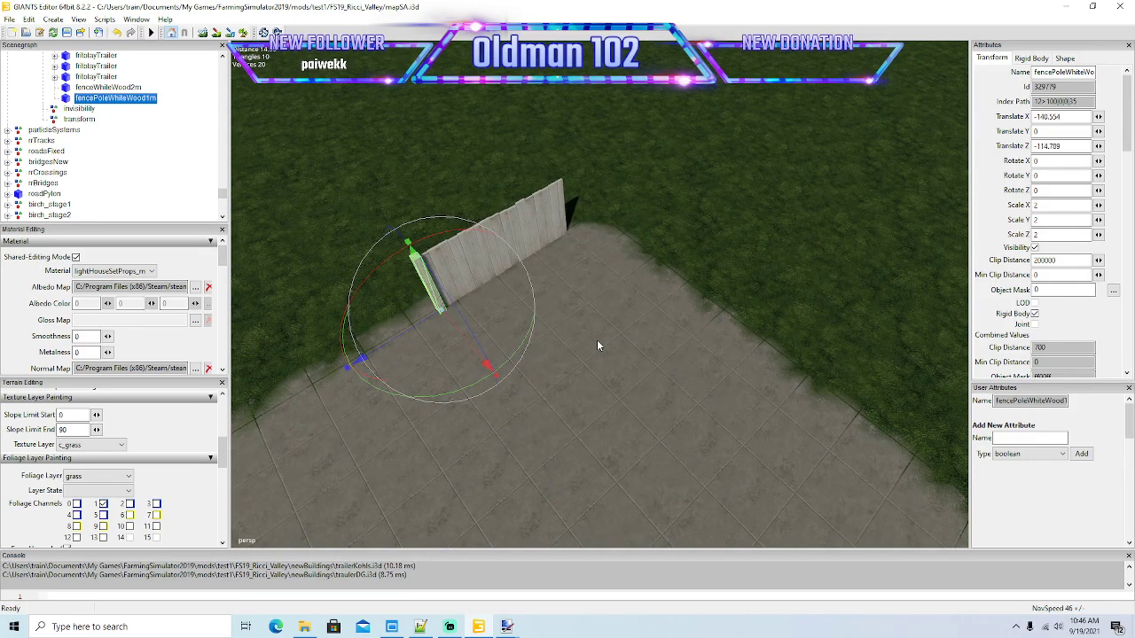
Step: Duplicate the fence post to the panel's far end at about Z -119.9, and duplicate the panel beside it with Y rotation -90
{"action": "key", "text": "ctrl+d"}
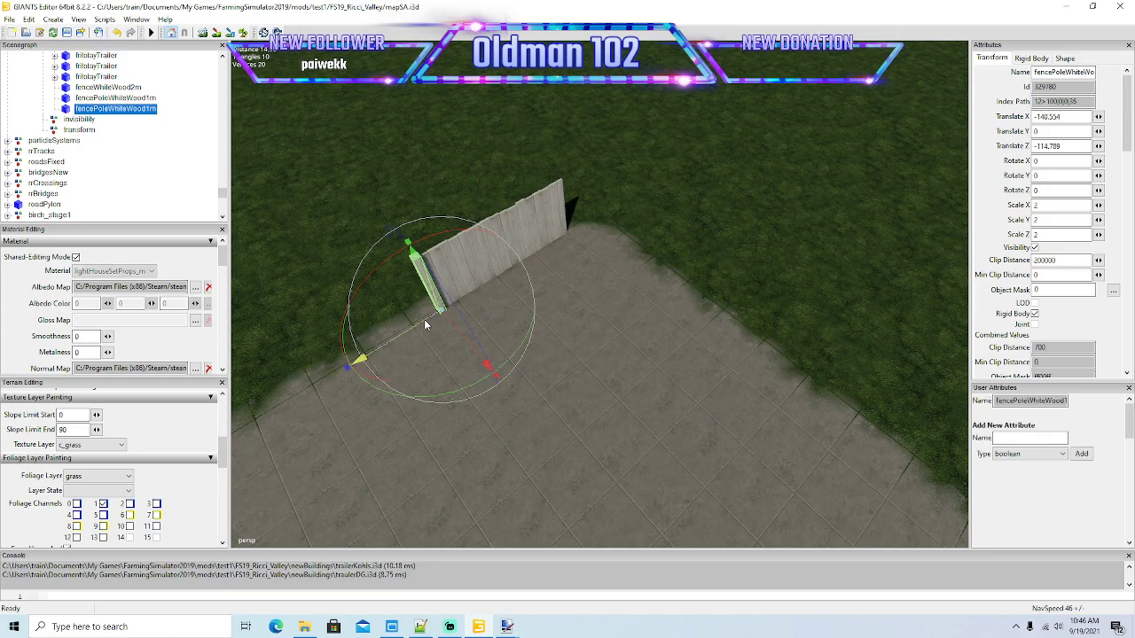
{"action": "left_click_drag", "start_coordinate": [424, 321], "coordinate": [525, 319]}
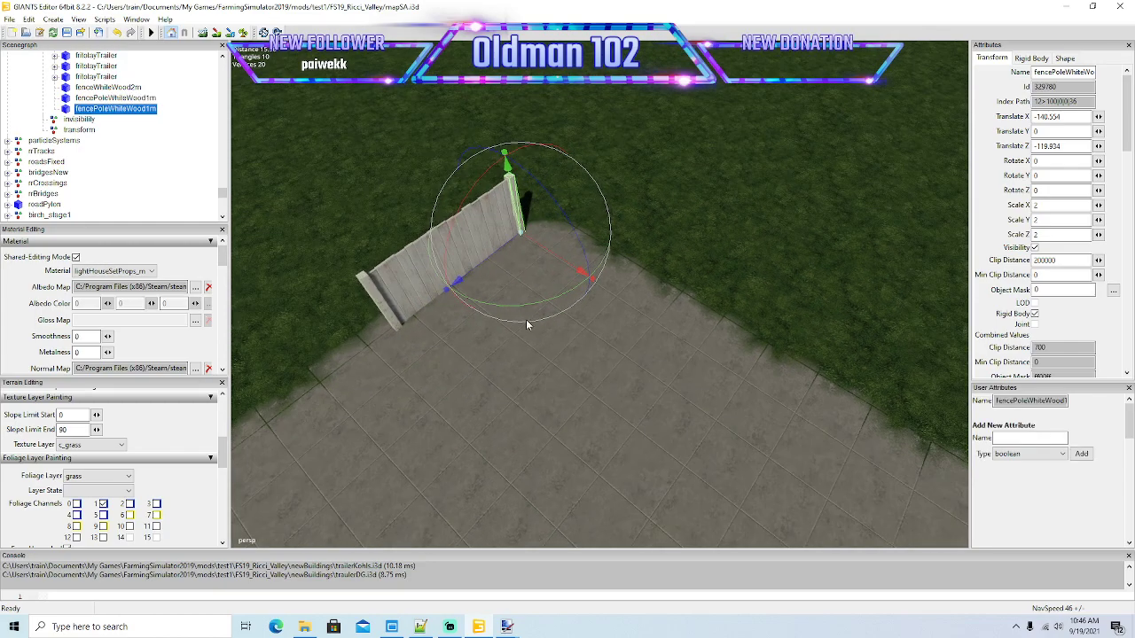
{"action": "left_click", "coordinate": [67, 88]}
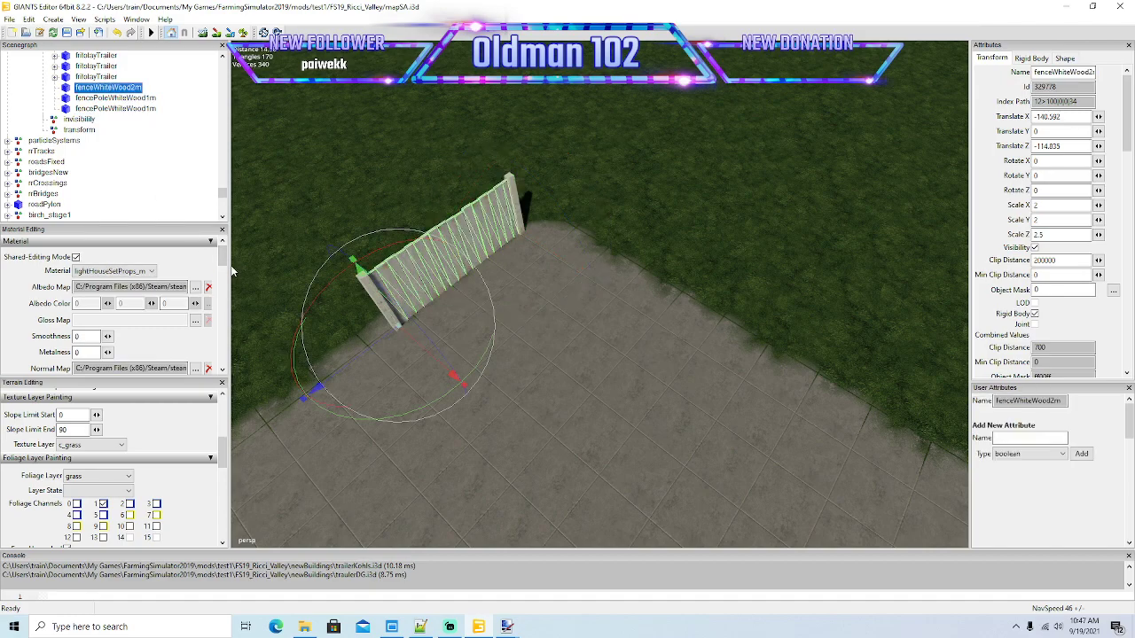
{"action": "key", "text": "ctrl+d"}
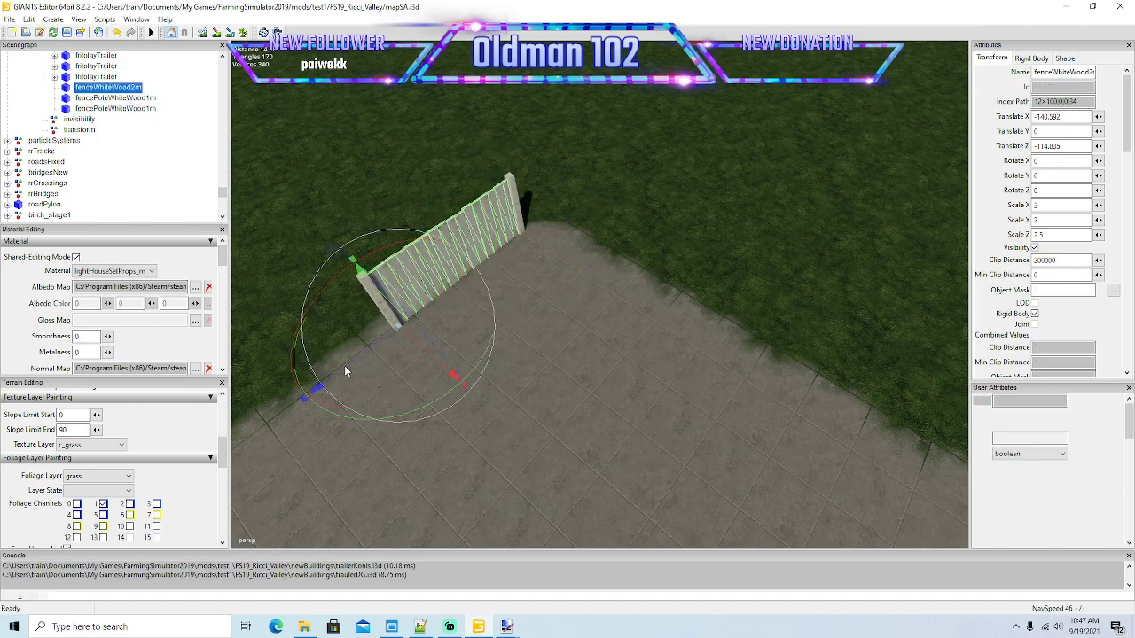
{"action": "key", "text": "ctrl+d"}
{"action": "left_click_drag", "start_coordinate": [344, 366], "coordinate": [360, 268]}
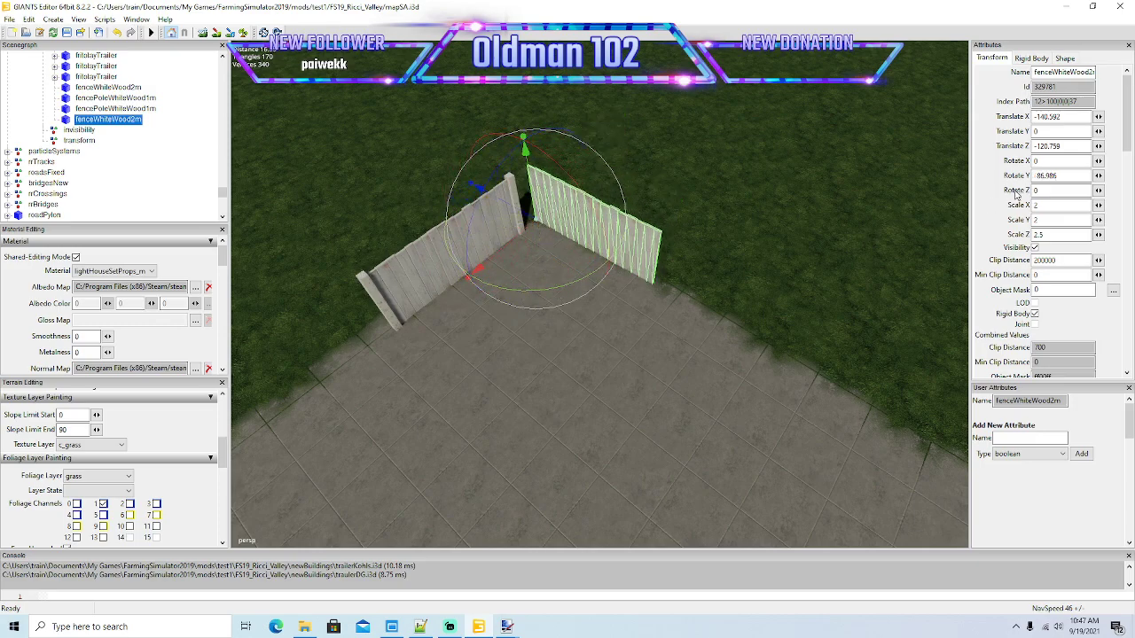
{"action": "type", "text": "90"}
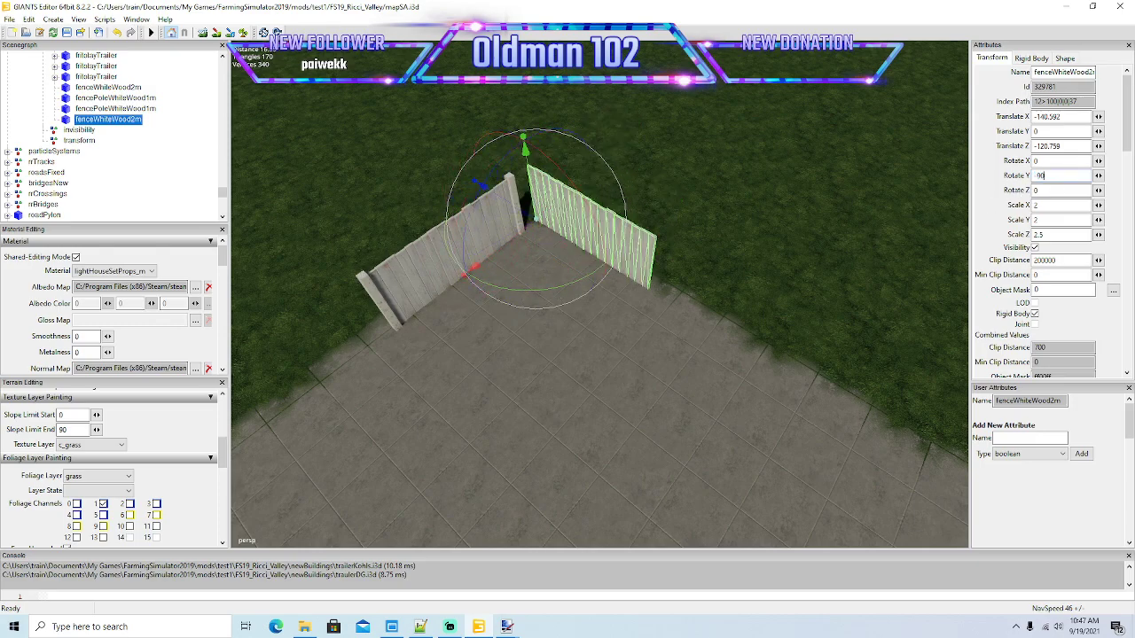
Step: Move the rotated fence panel against the corner post, at about X -140.5, Z -120.0
{"action": "left_click_drag", "start_coordinate": [621, 372], "coordinate": [565, 382], "text": "alt"}
{"action": "scroll", "coordinate": [565, 383], "scroll_direction": "up", "scroll_amount": 2}
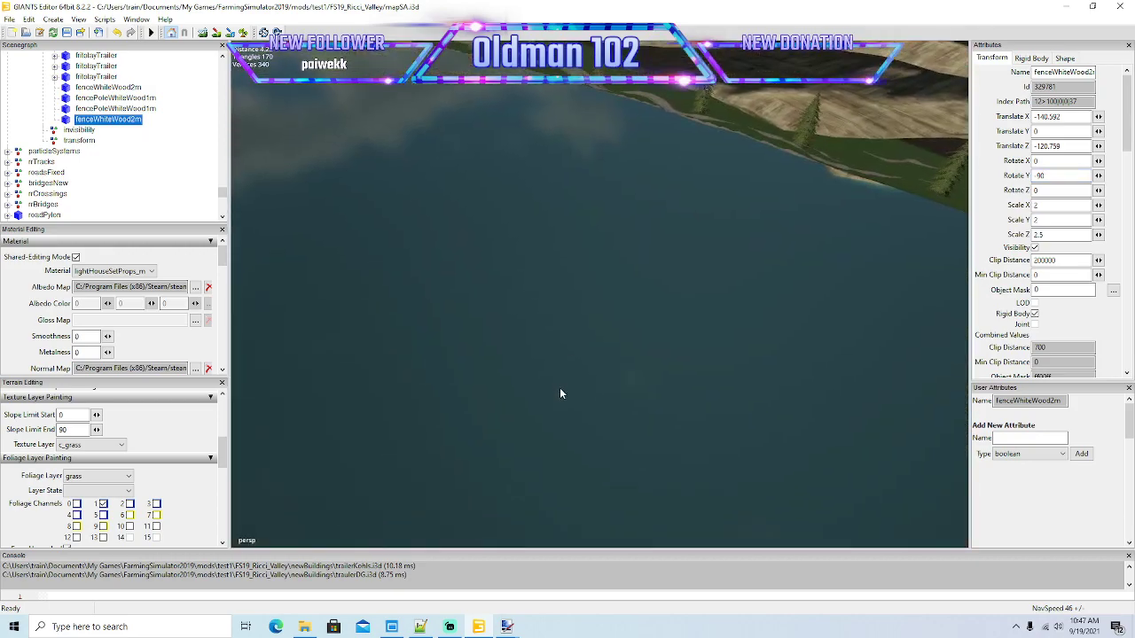
{"action": "scroll", "coordinate": [563, 391], "scroll_direction": "down", "scroll_amount": 2}
{"action": "mouse_move", "coordinate": [570, 333]}
{"action": "left_mouse_down"}
{"action": "mouse_move", "coordinate": [548, 345]}
{"action": "mouse_move", "coordinate": [564, 320]}
{"action": "left_mouse_up"}
{"action": "left_click_drag", "start_coordinate": [537, 403], "coordinate": [666, 430], "text": "alt"}
{"action": "scroll", "coordinate": [666, 432], "scroll_direction": "down", "scroll_amount": 2}
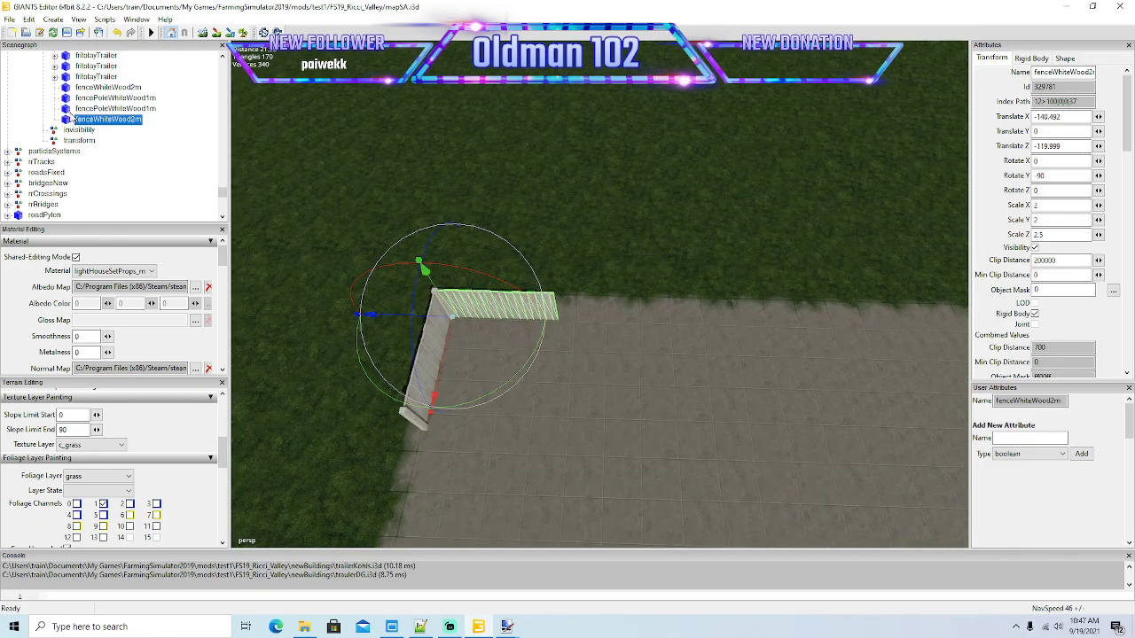
Step: Extend the rear fence with a duplicated post and a duplicated second panel, both at about X -135.6
{"action": "left_click", "coordinate": [74, 109]}
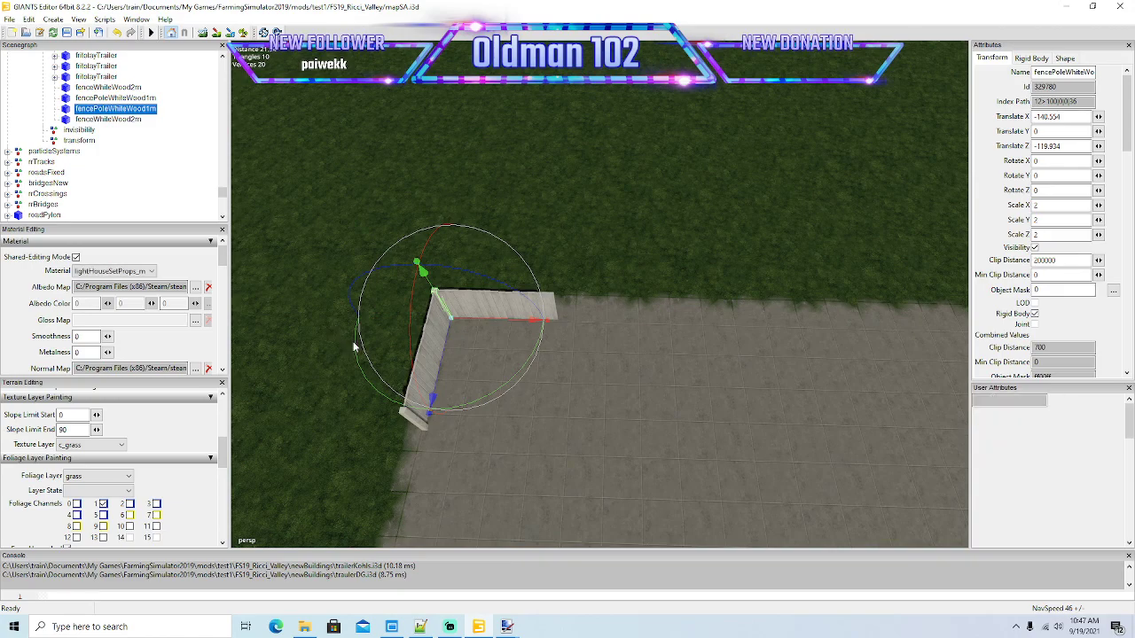
{"action": "key", "text": "ctrl+d"}
{"action": "left_click_drag", "start_coordinate": [534, 327], "coordinate": [643, 341]}
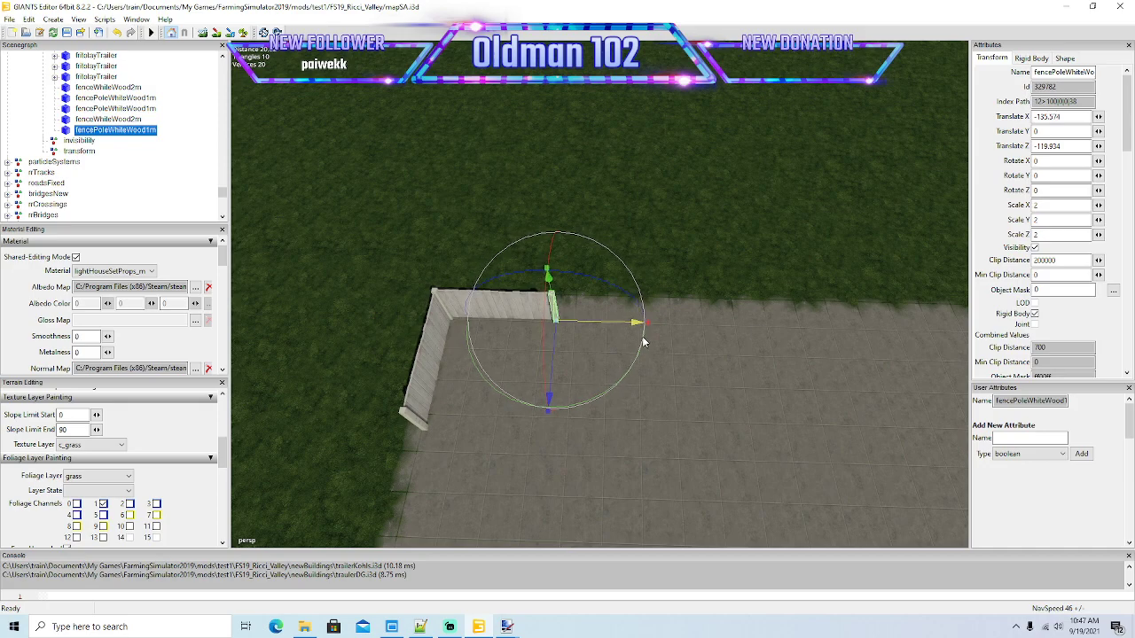
{"action": "left_click", "coordinate": [71, 120]}
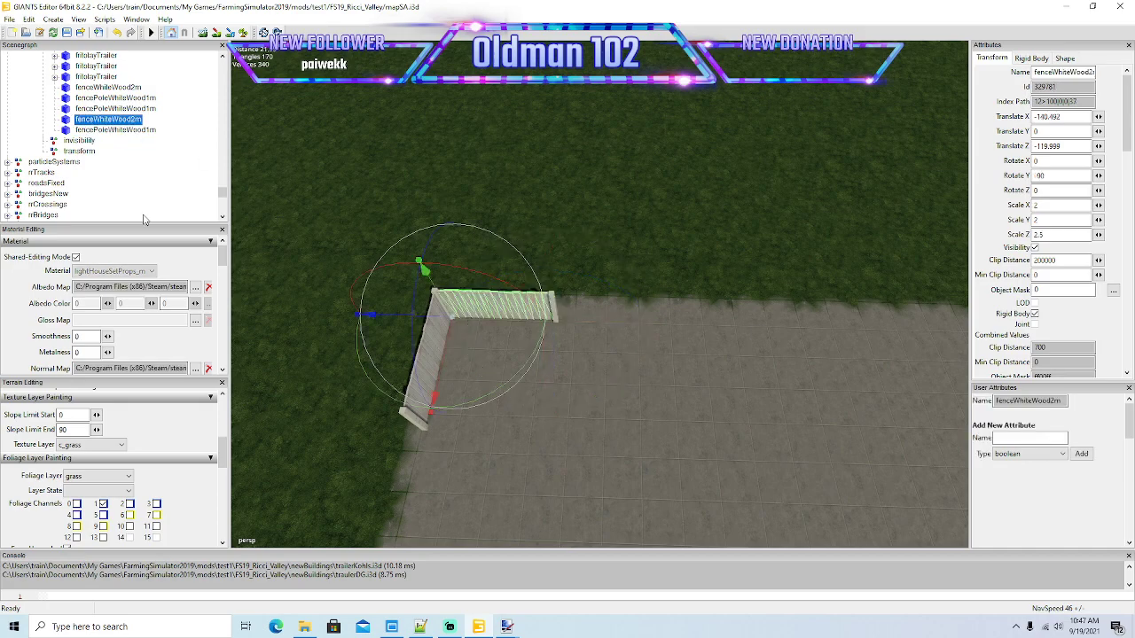
{"action": "key", "text": "ctrl+d"}
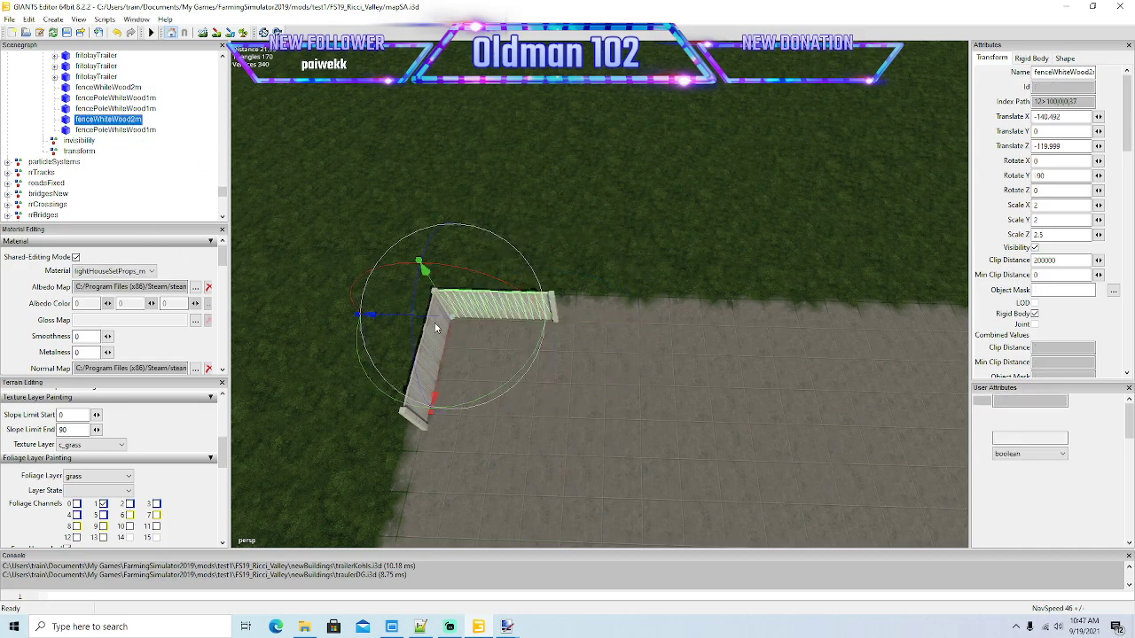
{"action": "key", "text": "ctrl+d"}
{"action": "left_click_drag", "start_coordinate": [439, 328], "coordinate": [544, 335]}
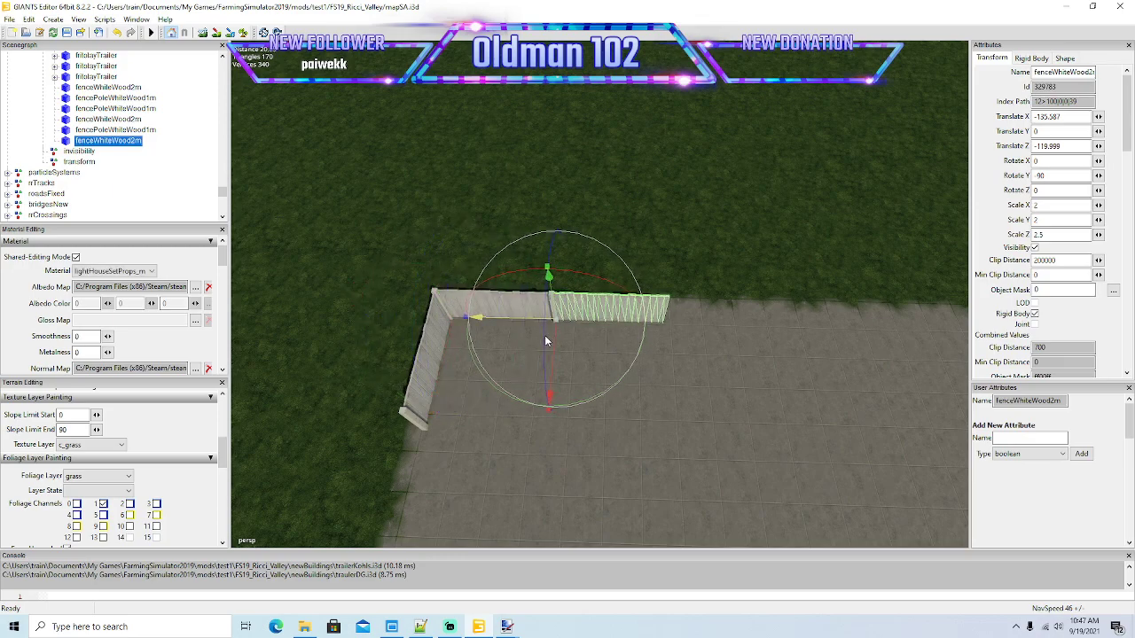
Step: Duplicate the unrotated side fence panel and move the copy along X to about -132.2
{"action": "left_click", "coordinate": [421, 359]}
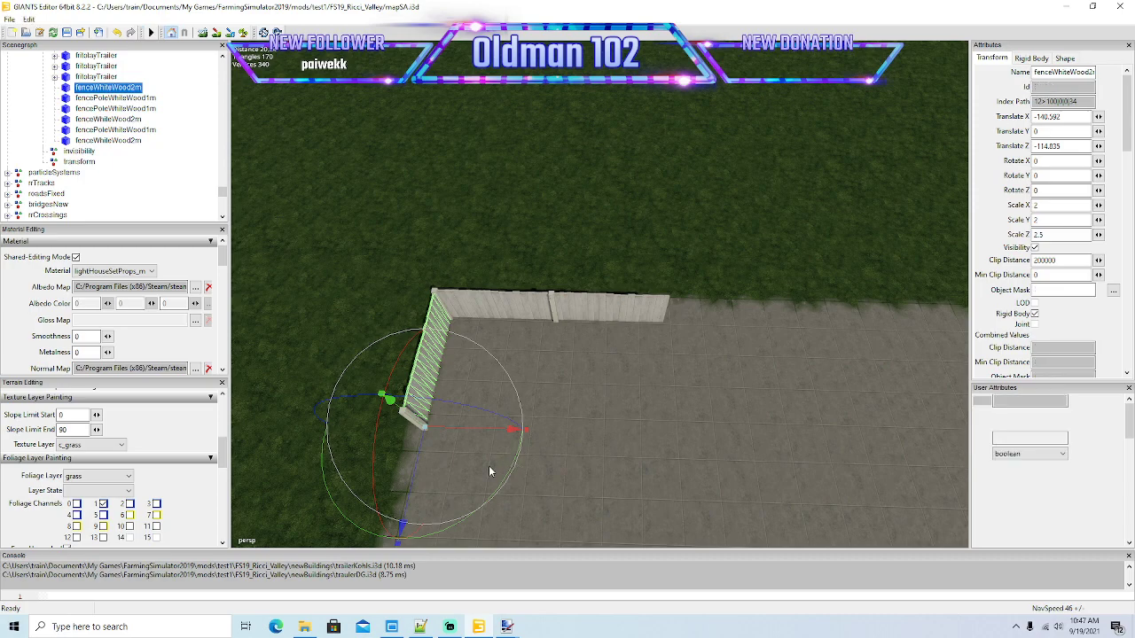
{"action": "key", "text": "ctrl+d"}
{"action": "left_click_drag", "start_coordinate": [514, 435], "coordinate": [660, 420]}
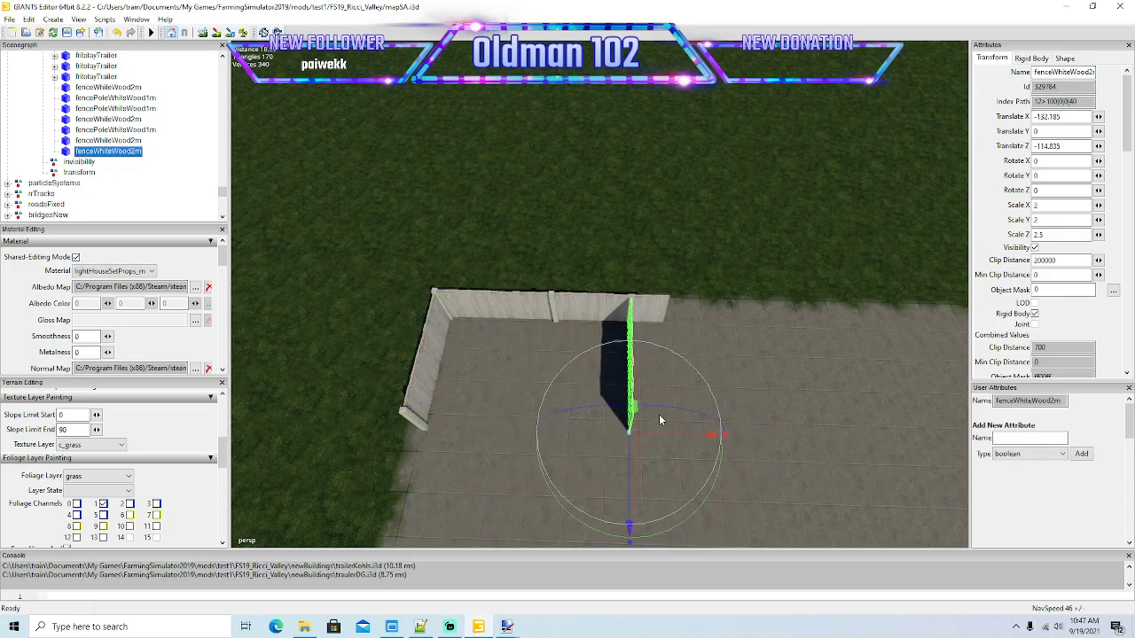
Step: Duplicate the rear fence's middle post and move the copy to the run's open end, at about X -130.5
{"action": "left_click", "coordinate": [64, 141]}
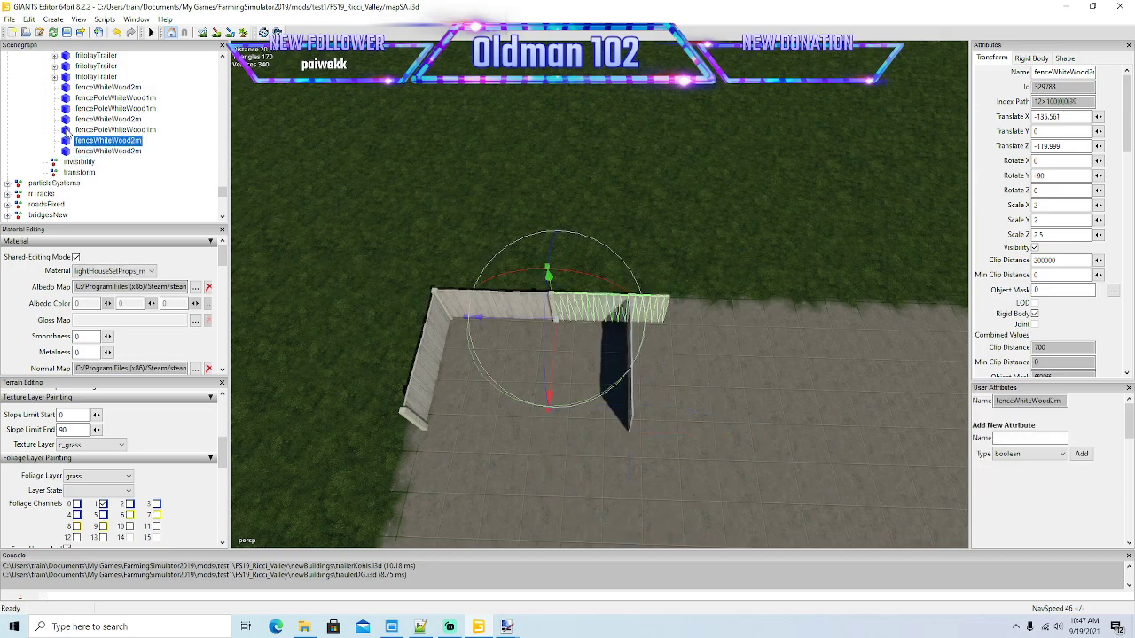
{"action": "left_click", "coordinate": [67, 130]}
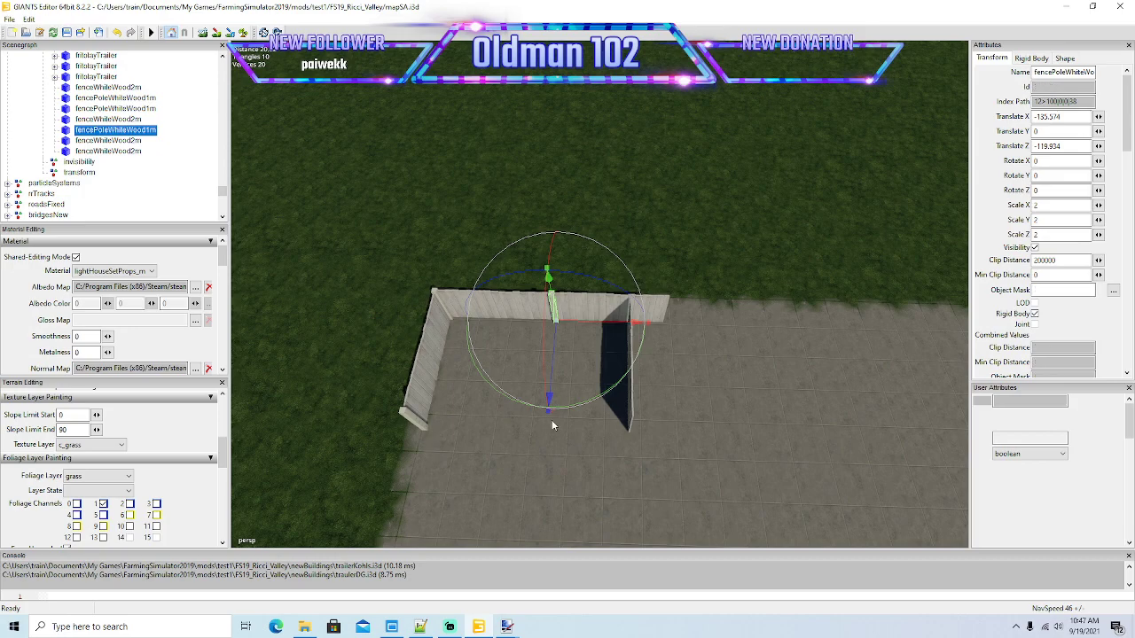
{"action": "key", "text": "ctrl+d"}
{"action": "left_click_drag", "start_coordinate": [633, 326], "coordinate": [749, 346]}
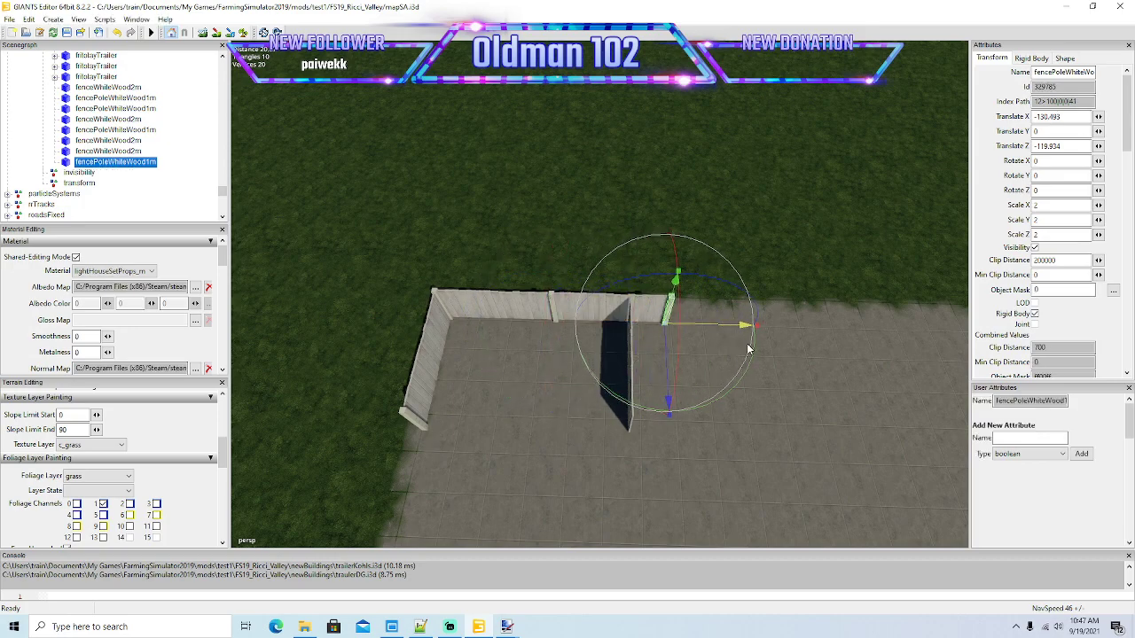
Step: Move the second side panel to about X -130.5 and duplicate the adjoining corner post to its front end at about Z -114.9
{"action": "left_click", "coordinate": [67, 153]}
{"action": "left_click_drag", "start_coordinate": [676, 440], "coordinate": [723, 442]}
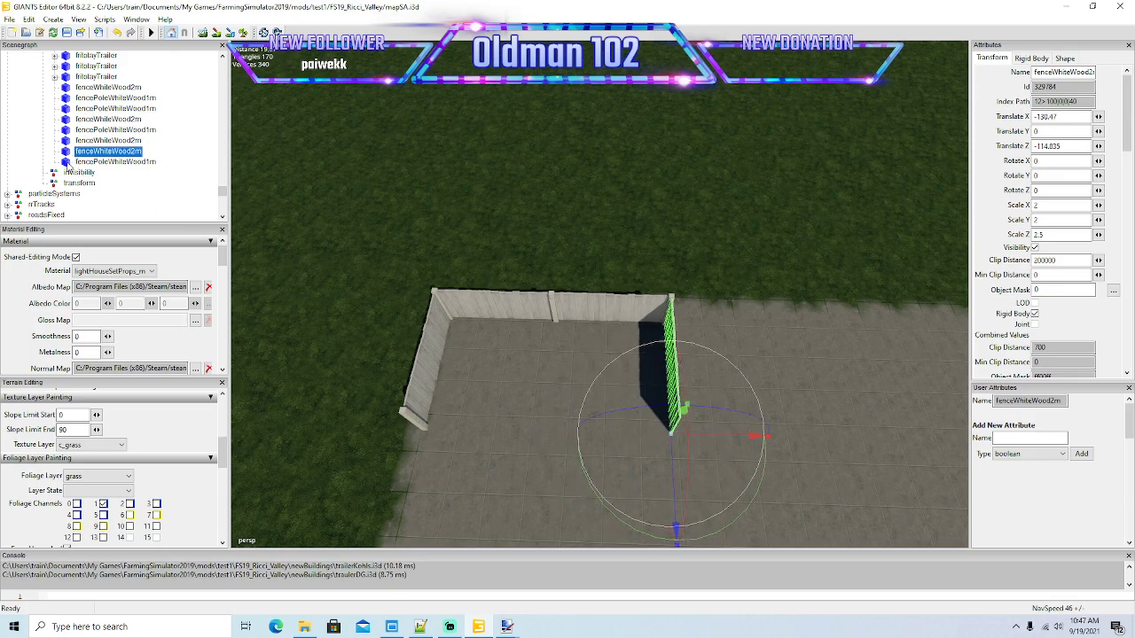
{"action": "left_click", "coordinate": [88, 162]}
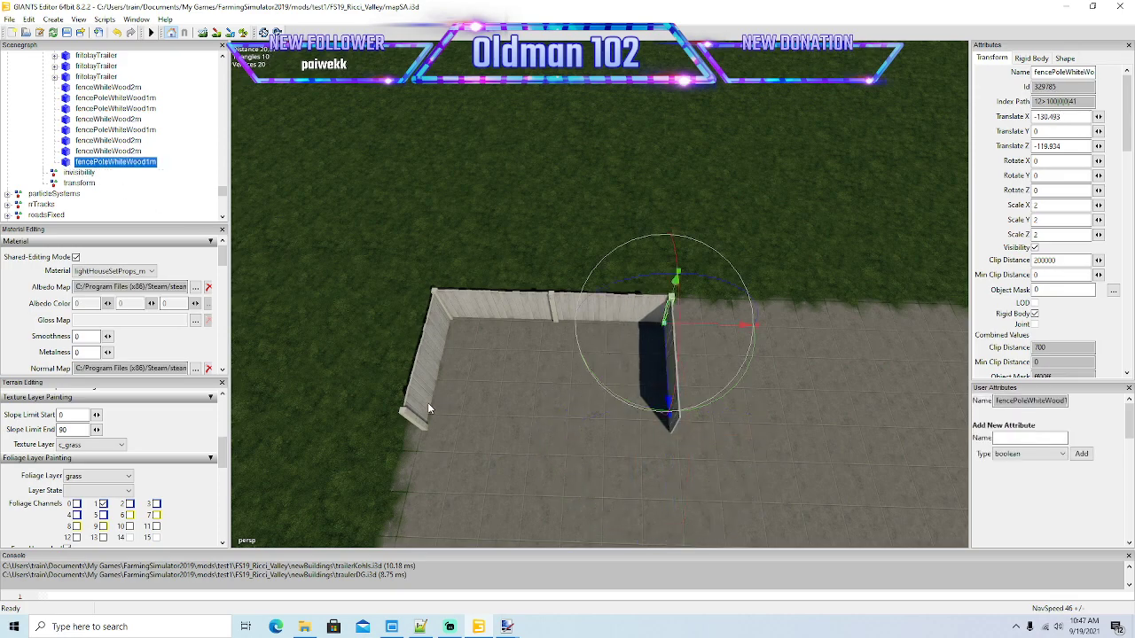
{"action": "key", "text": "ctrl+d"}
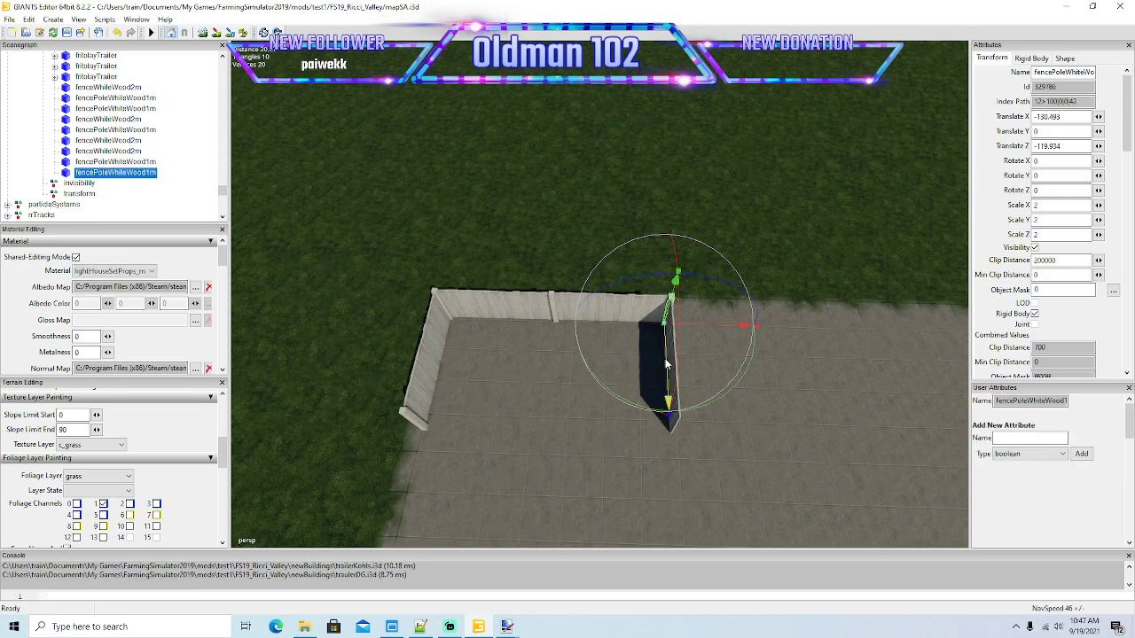
{"action": "left_click_drag", "start_coordinate": [667, 364], "coordinate": [599, 440]}
Step: Examine the white fence enclosure and the surrounding paved yard from several angles and distances
{"action": "scroll", "coordinate": [854, 434], "scroll_direction": "up", "scroll_amount": 3}
{"action": "scroll", "coordinate": [478, 446], "scroll_direction": "down", "scroll_amount": 5}
{"action": "scroll", "coordinate": [512, 434], "scroll_direction": "up", "scroll_amount": 3}
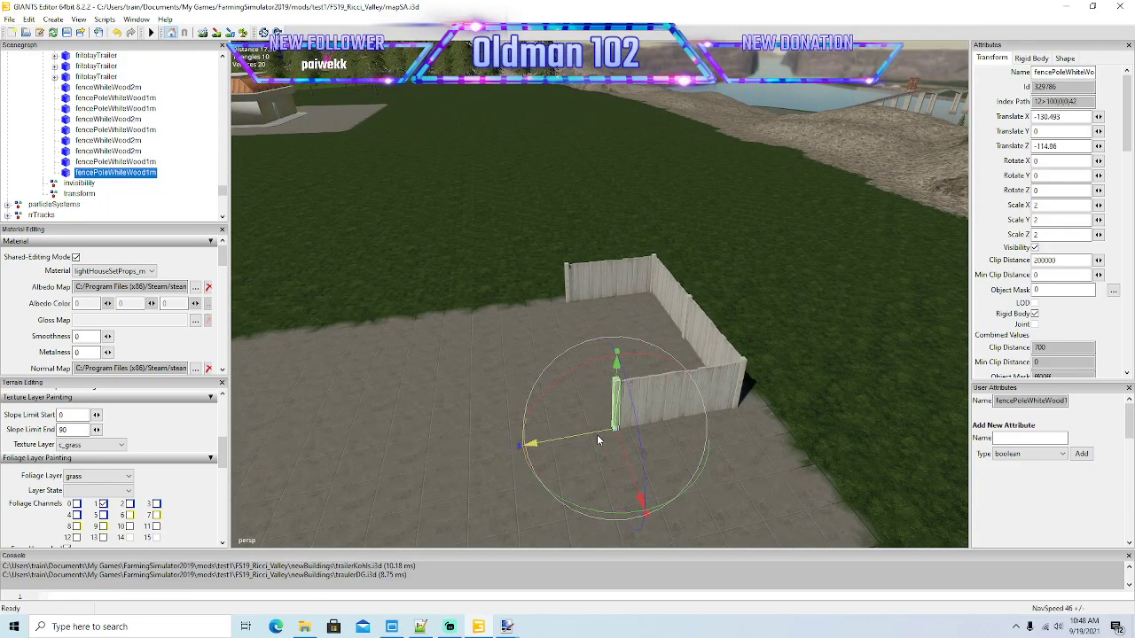
{"action": "scroll", "coordinate": [414, 417], "scroll_direction": "down", "scroll_amount": 6}
{"action": "left_click_drag", "start_coordinate": [425, 403], "coordinate": [391, 394], "text": "alt"}
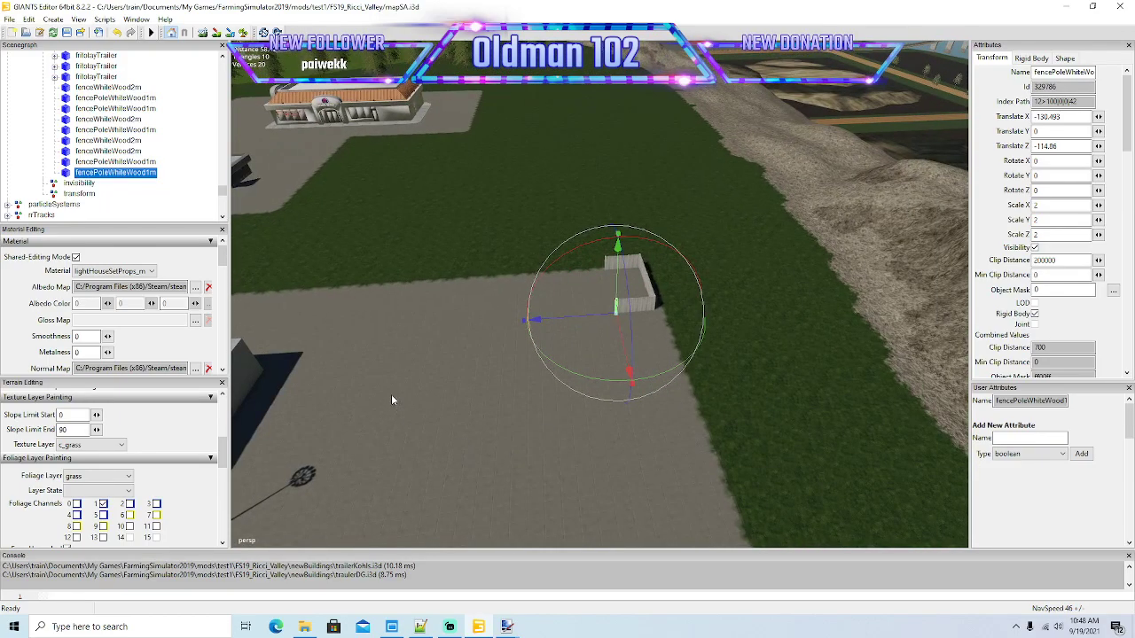
{"action": "right_click_drag", "start_coordinate": [456, 372], "coordinate": [423, 367]}
{"action": "left_click_drag", "start_coordinate": [459, 378], "coordinate": [712, 449], "text": "alt"}
{"action": "scroll", "coordinate": [486, 330], "scroll_direction": "up", "scroll_amount": 5}
{"action": "scroll", "coordinate": [486, 335], "scroll_direction": "up", "scroll_amount": 7}
{"action": "scroll", "coordinate": [694, 450], "scroll_direction": "down", "scroll_amount": 2}
{"action": "scroll", "coordinate": [694, 448], "scroll_direction": "down", "scroll_amount": 3}
{"action": "left_click_drag", "start_coordinate": [479, 406], "coordinate": [556, 411], "text": "alt"}
{"action": "scroll", "coordinate": [403, 319], "scroll_direction": "up", "scroll_amount": 6}
{"action": "scroll", "coordinate": [557, 412], "scroll_direction": "down", "scroll_amount": 3}
{"action": "scroll", "coordinate": [557, 411], "scroll_direction": "up", "scroll_amount": 2}
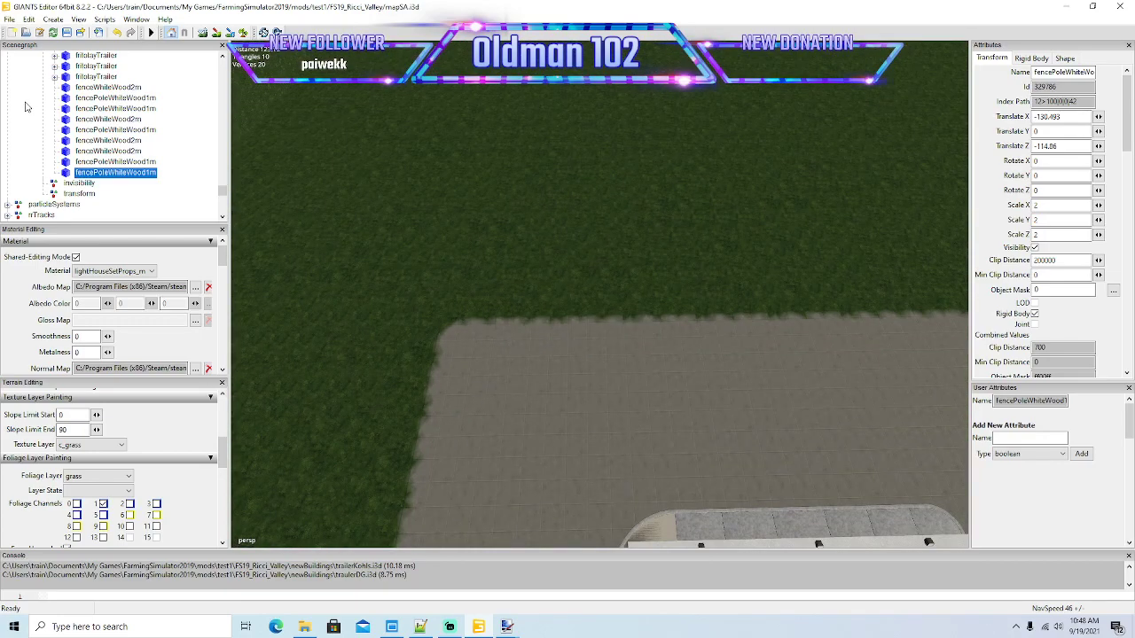
Step: Save the mapSA.i3d map
{"action": "left_click", "coordinate": [67, 33]}
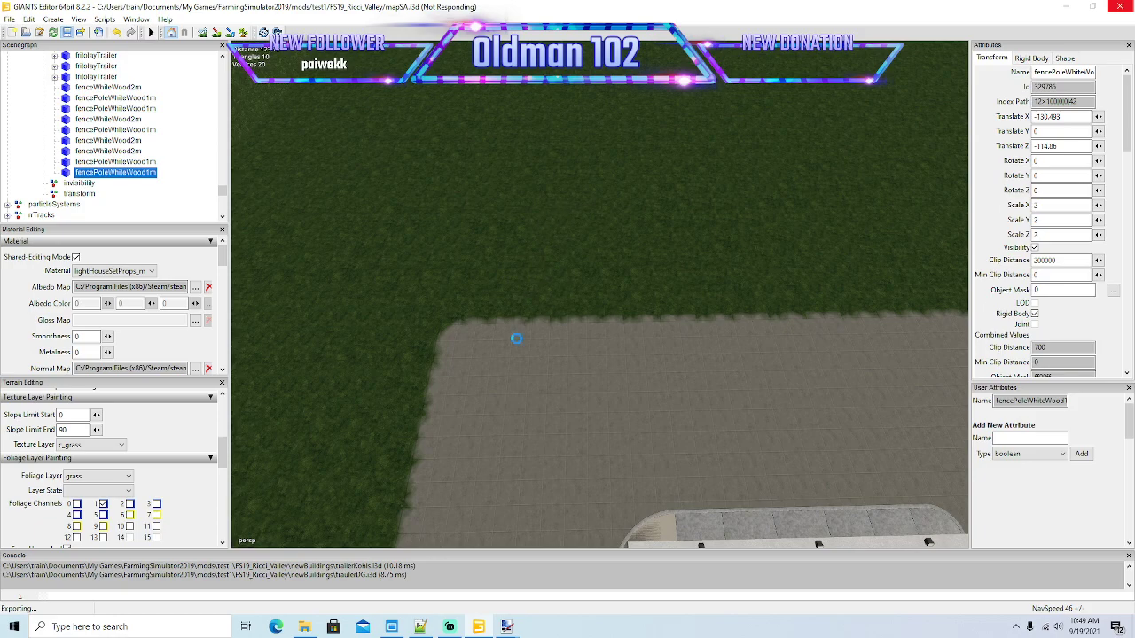
Step: Switch to Streamlabs OBS and activate the Ending Soon scene
{"action": "left_click", "coordinate": [455, 630]}
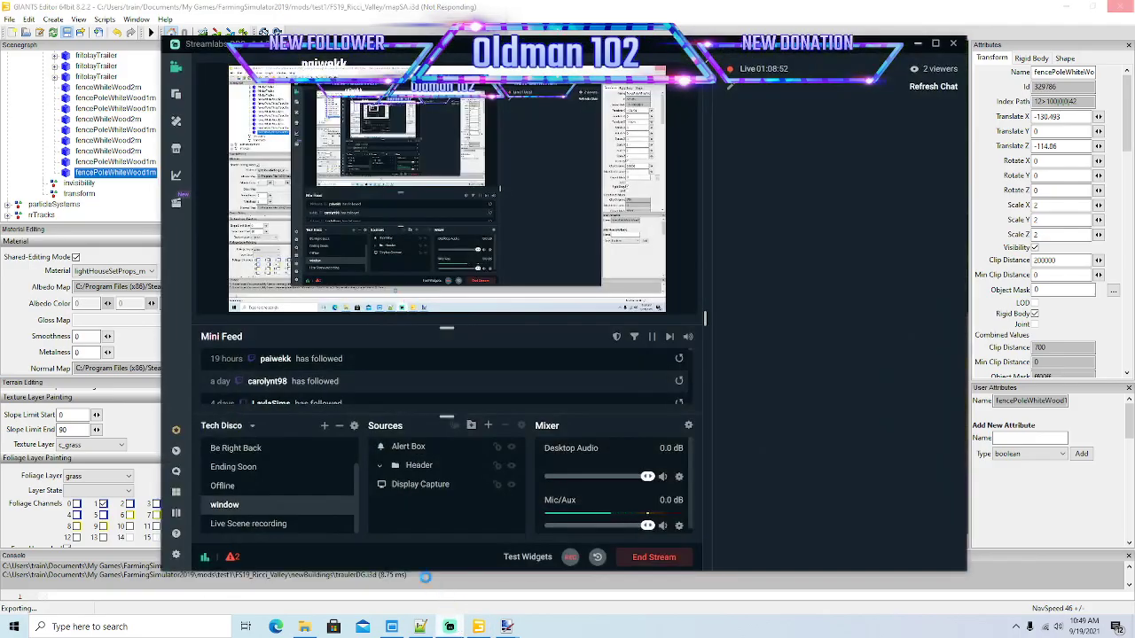
{"action": "left_click", "coordinate": [235, 467]}
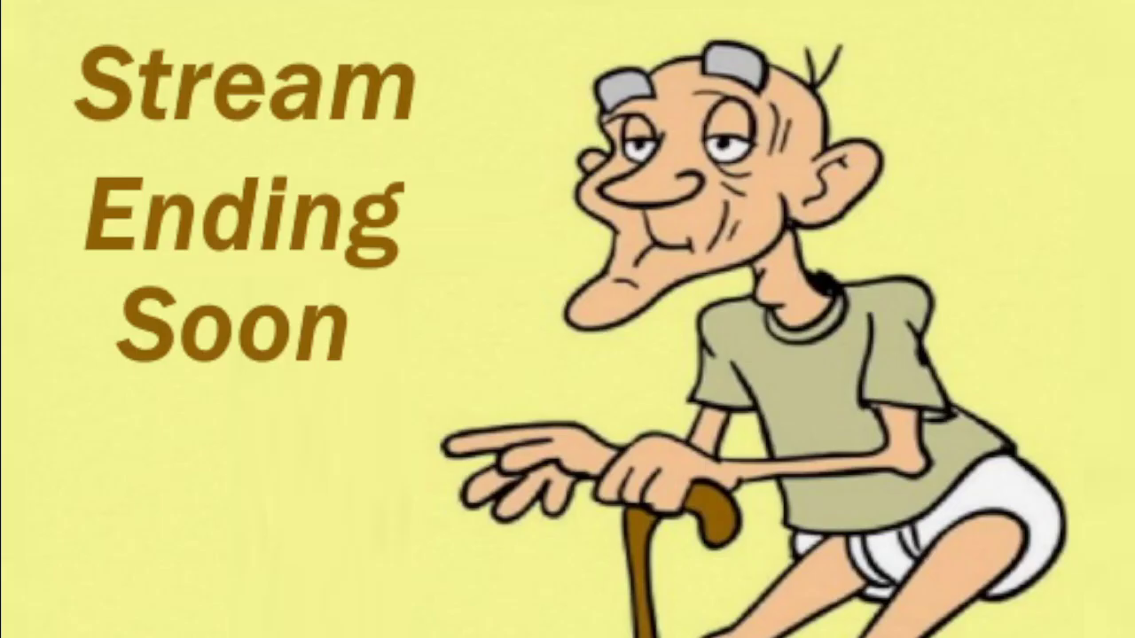